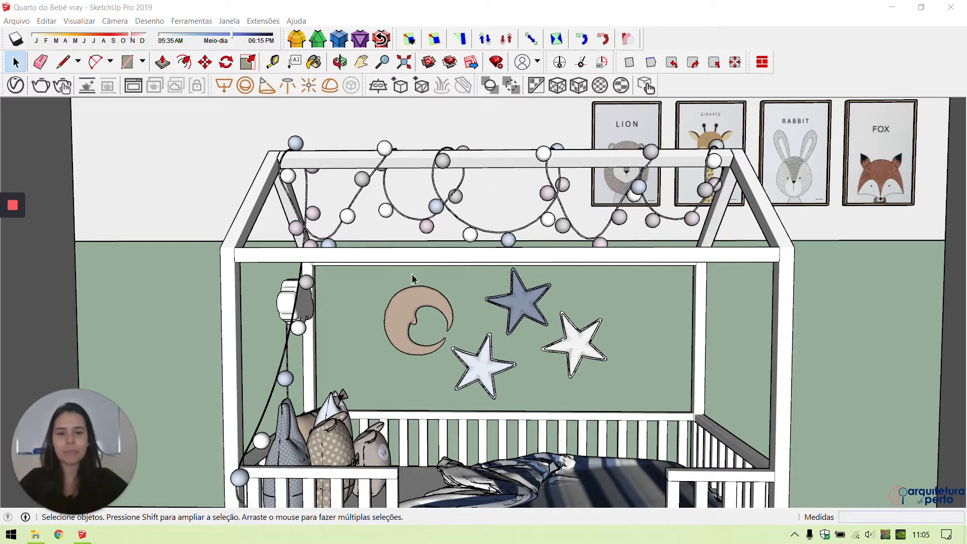
Step: Start rounding the edges of the wooden wall shelf with FredoCorner and set the offset to 0,3 cm
middle_drag(430, 285, 751, 330)
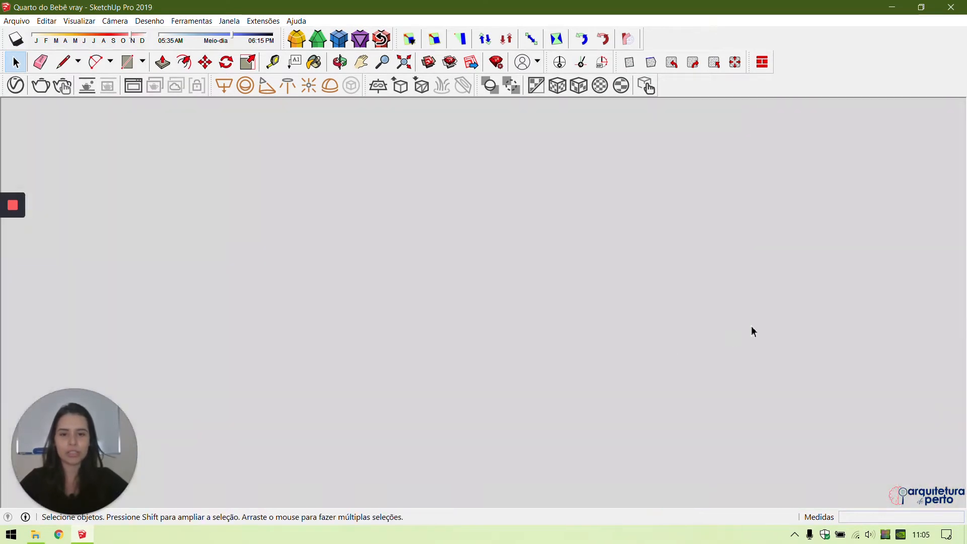
middle_drag(551, 328, 364, 297)
scroll(559, 366, up, 4)
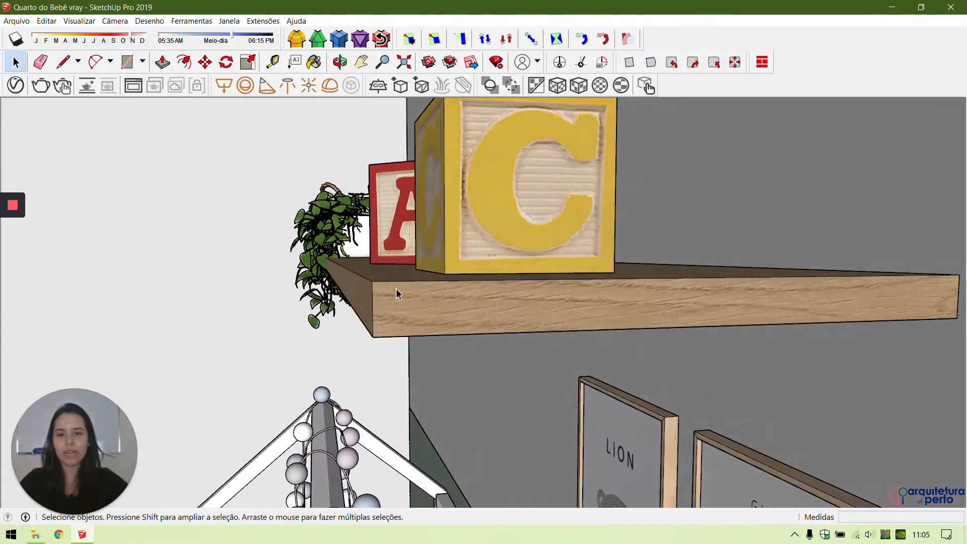
middle_drag(374, 287, 388, 421)
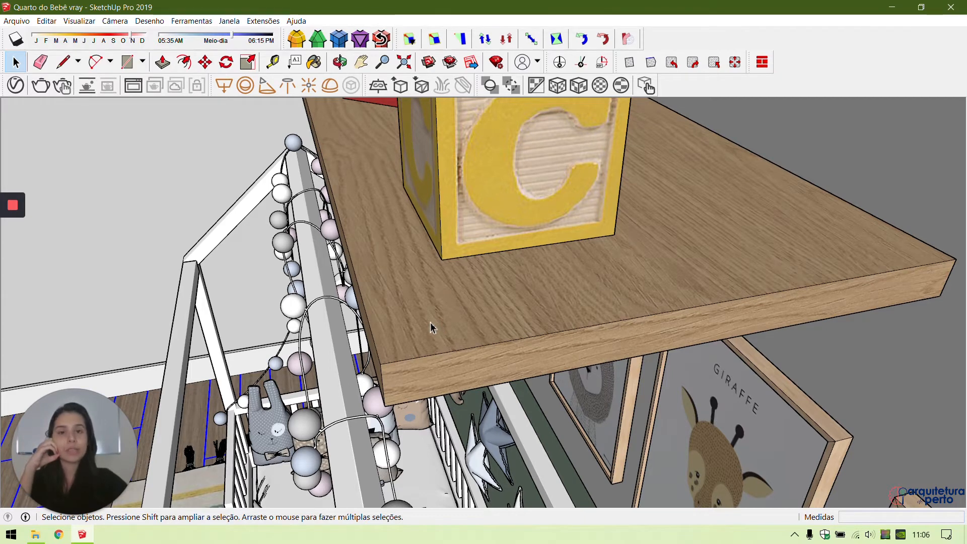
click(441, 346)
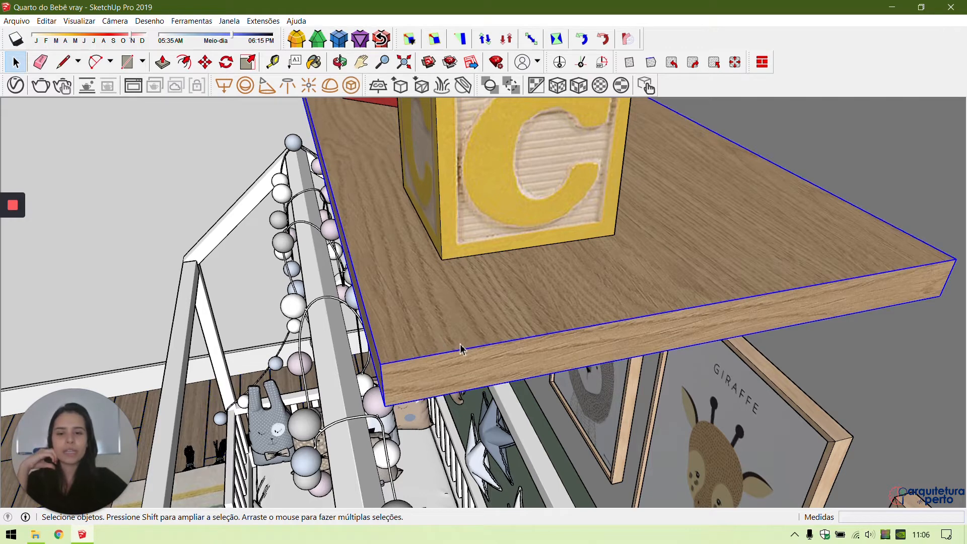
click(298, 39)
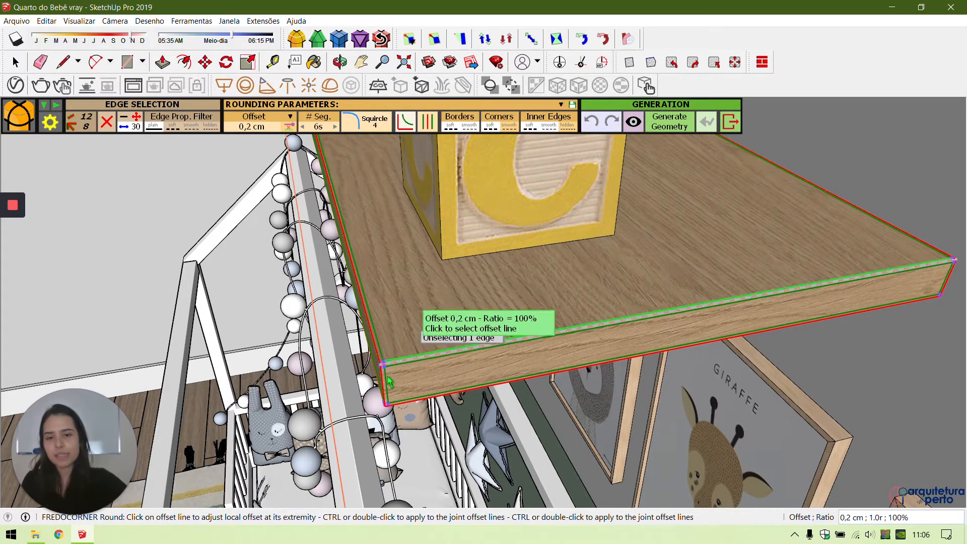
click(267, 127)
click(498, 259)
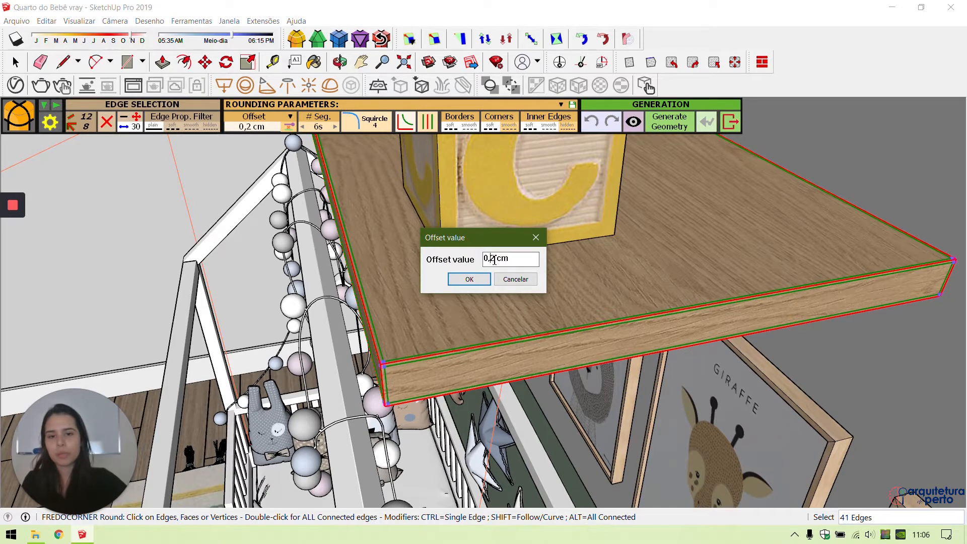
key(BackSpace)
text(3)
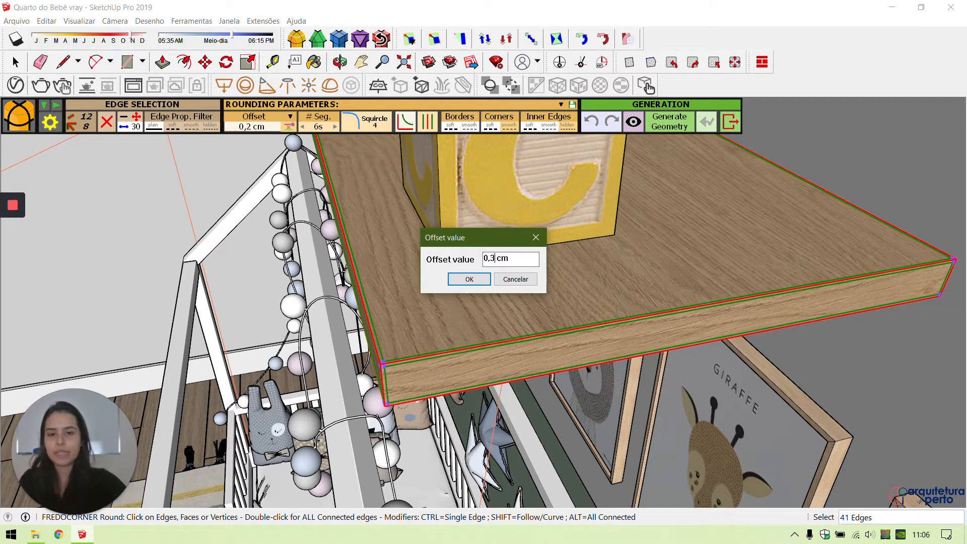
click(469, 279)
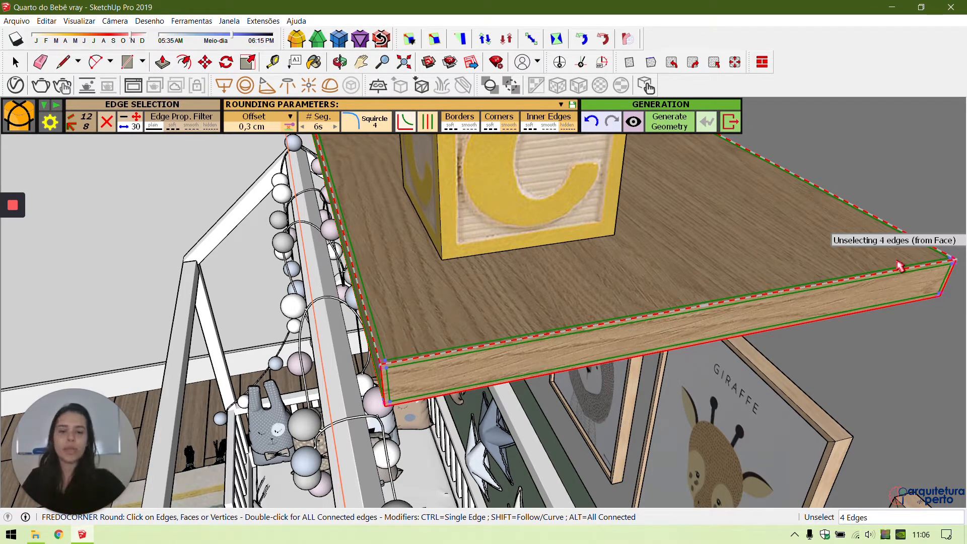
Step: Generate the rounded geometry on the wooden shelf and leave the rounding tool
key(Return)
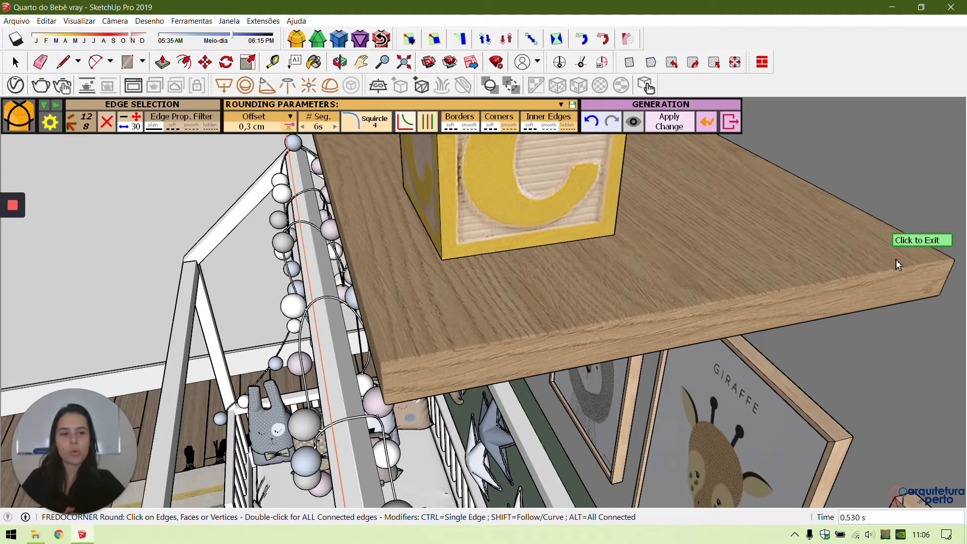
middle_drag(814, 263, 741, 330)
scroll(685, 388, down, 4)
click(701, 406)
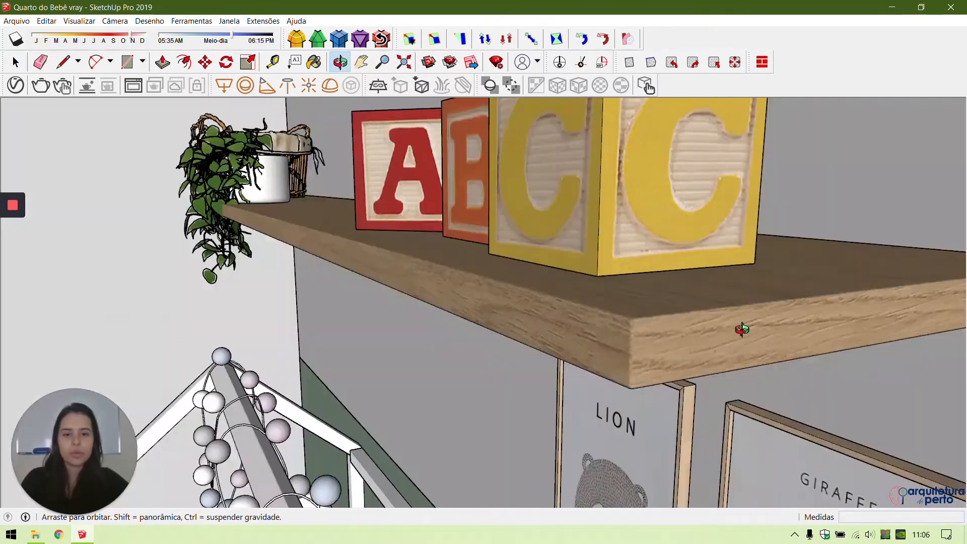
Step: Start rounding the edges of the white baseboard beside the bed with an offset of 0,3 cm
scroll(760, 342, down, 5)
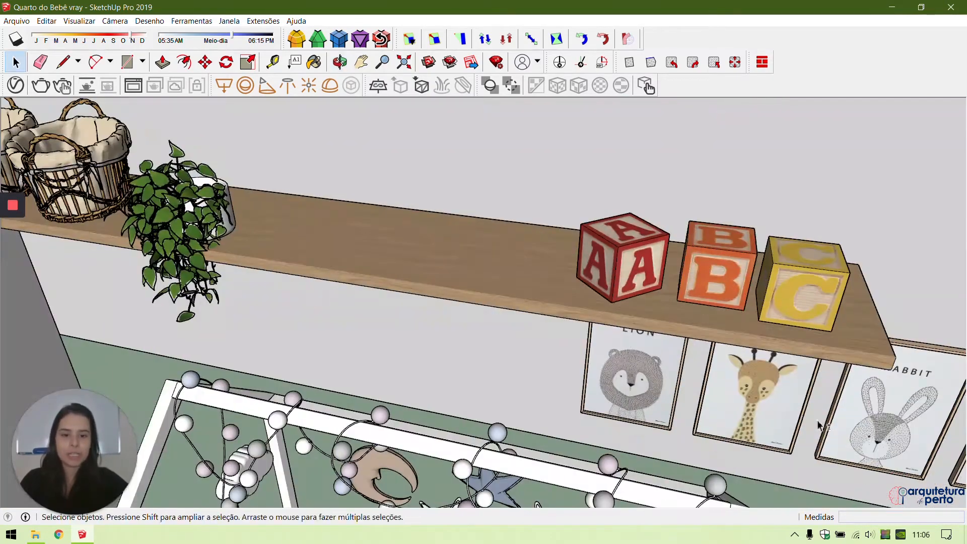
scroll(818, 425, down, 4)
scroll(655, 365, up, 4)
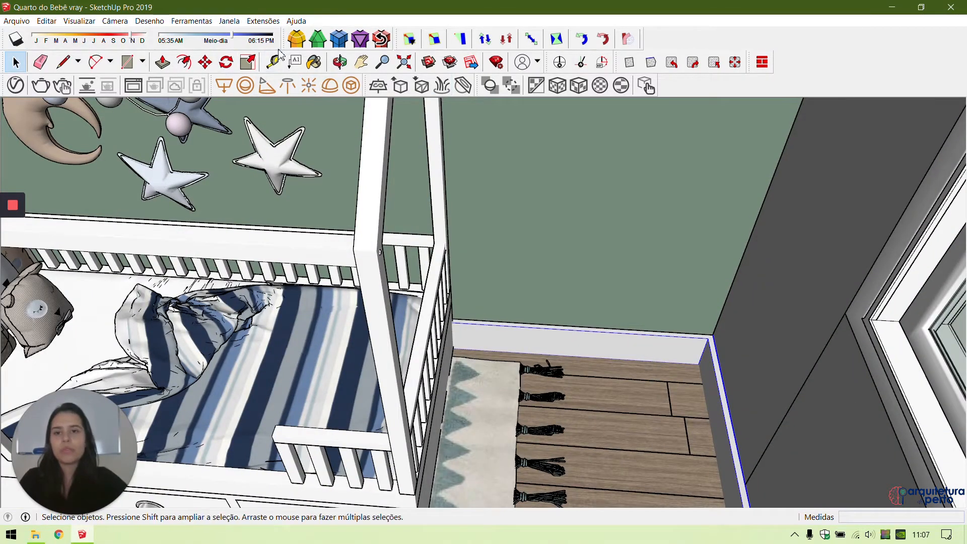
click(297, 39)
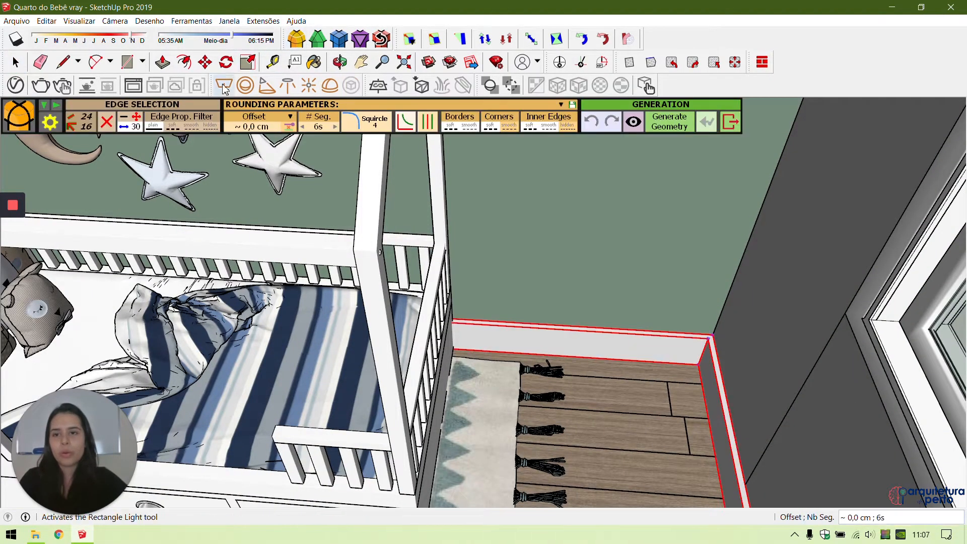
click(255, 127)
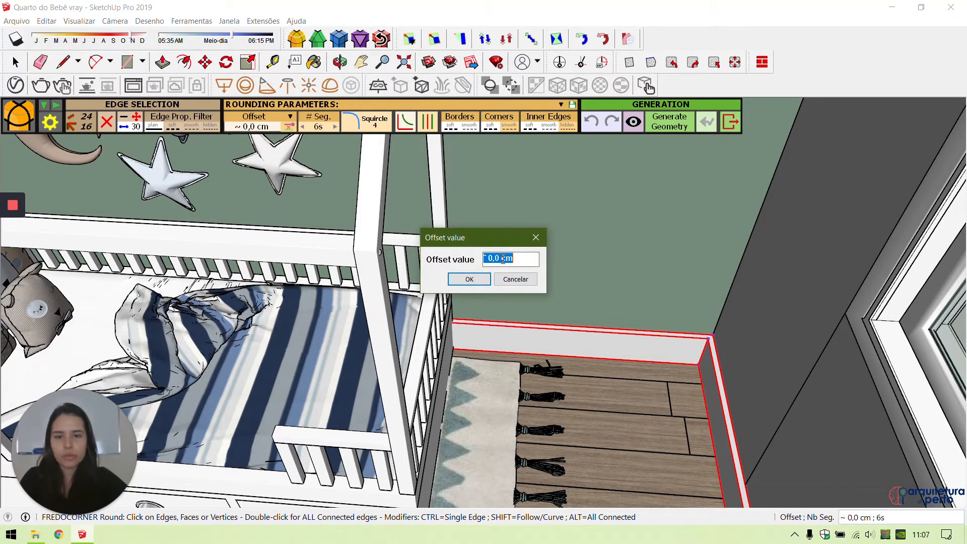
drag(503, 259, 457, 249)
text(,3)
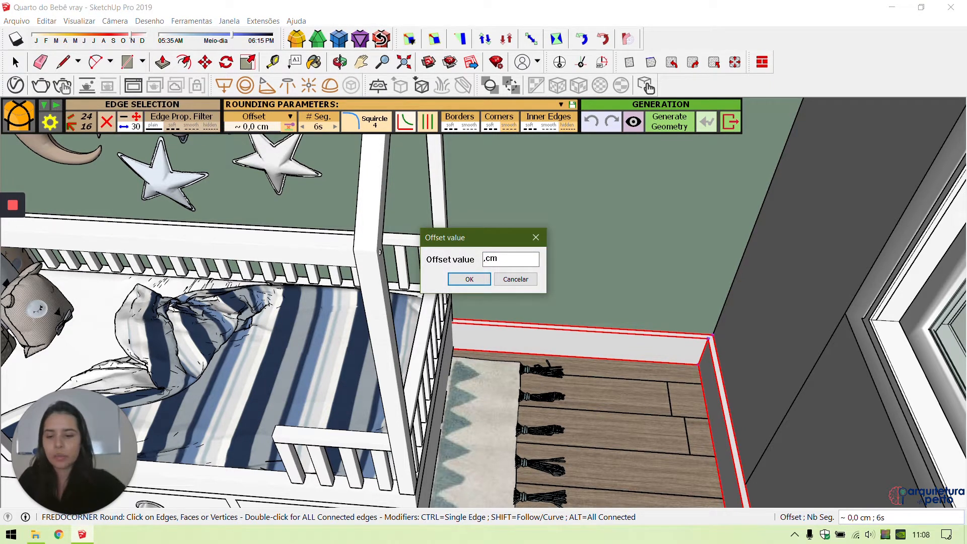
click(484, 259)
text(0,)
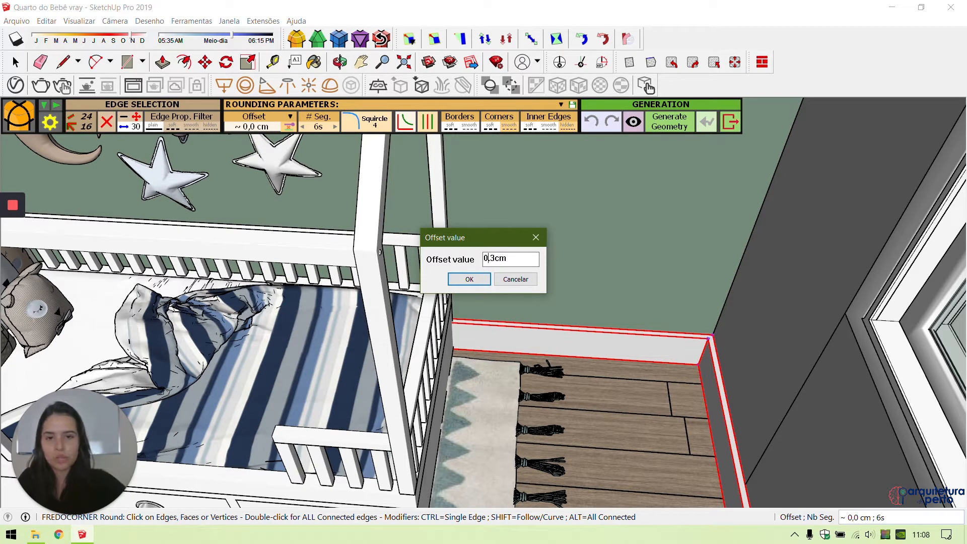
click(468, 280)
Step: Generate the baseboard's rounded edges from its marked edges near the wall corner and exit the rounding tool
scroll(704, 343, up, 5)
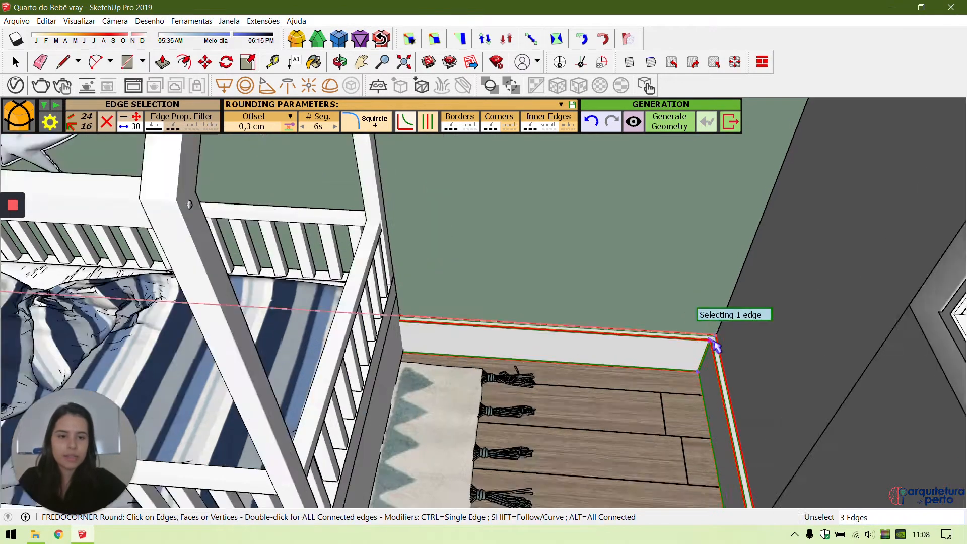
scroll(715, 355, up, 1)
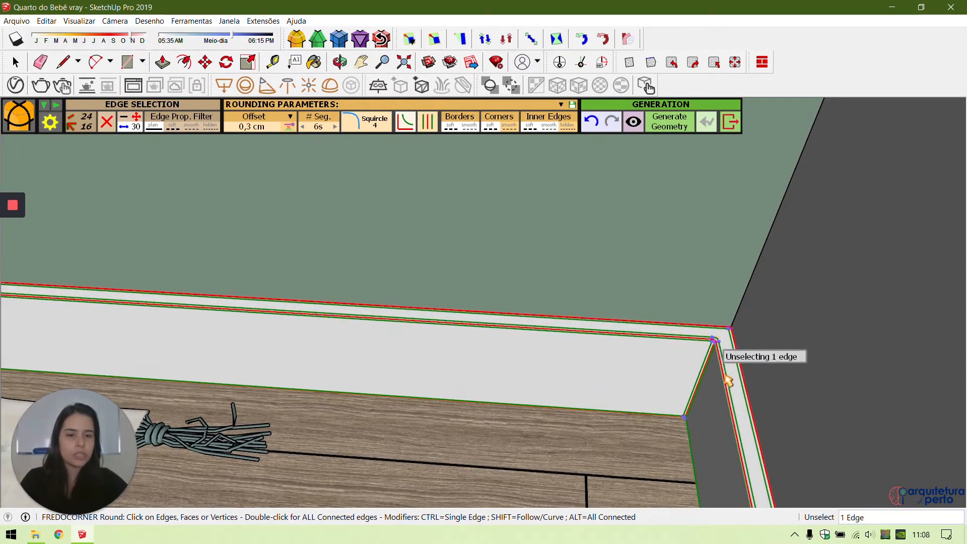
click(721, 344)
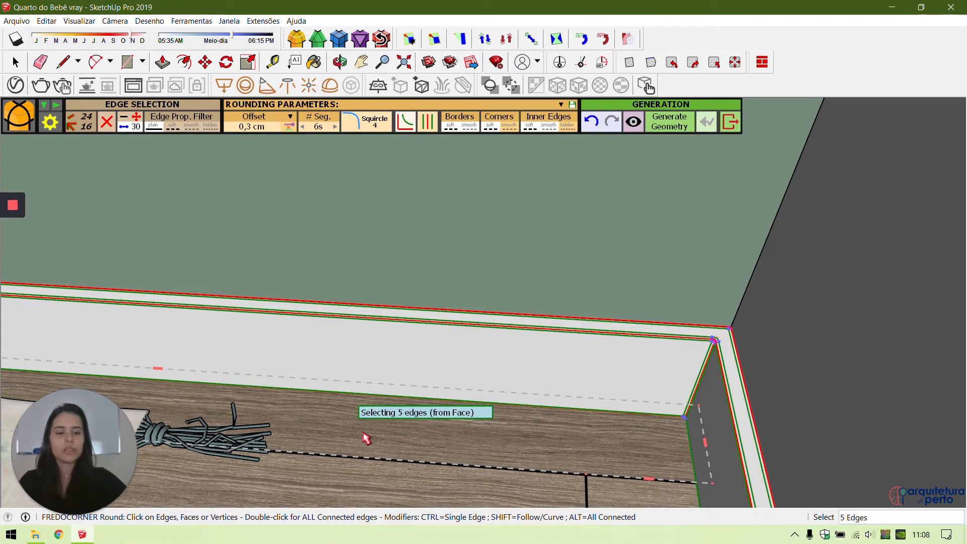
key(Return)
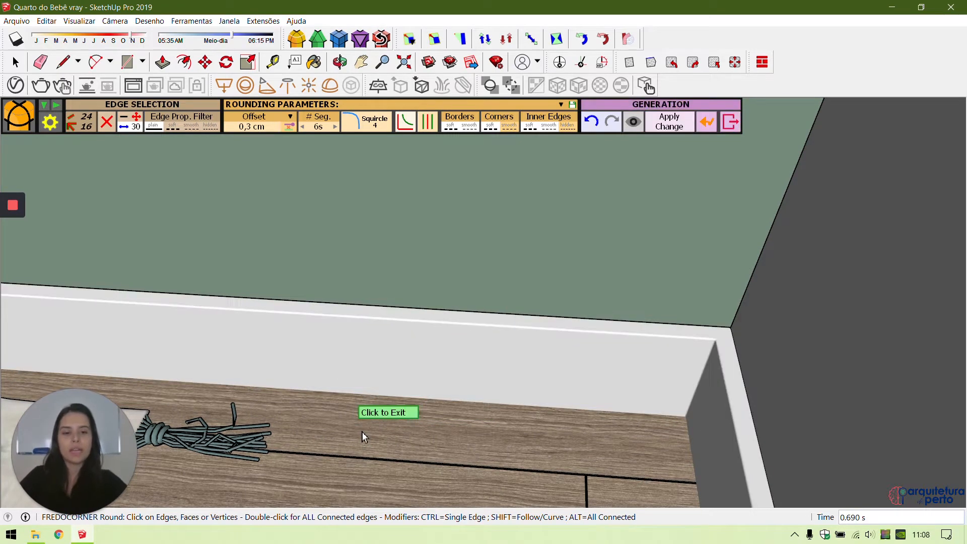
middle_drag(370, 428, 464, 413)
key(space)
Step: Examine the edges of the white house-bed frame up close where its beams meet at the corner
scroll(574, 380, down, 10)
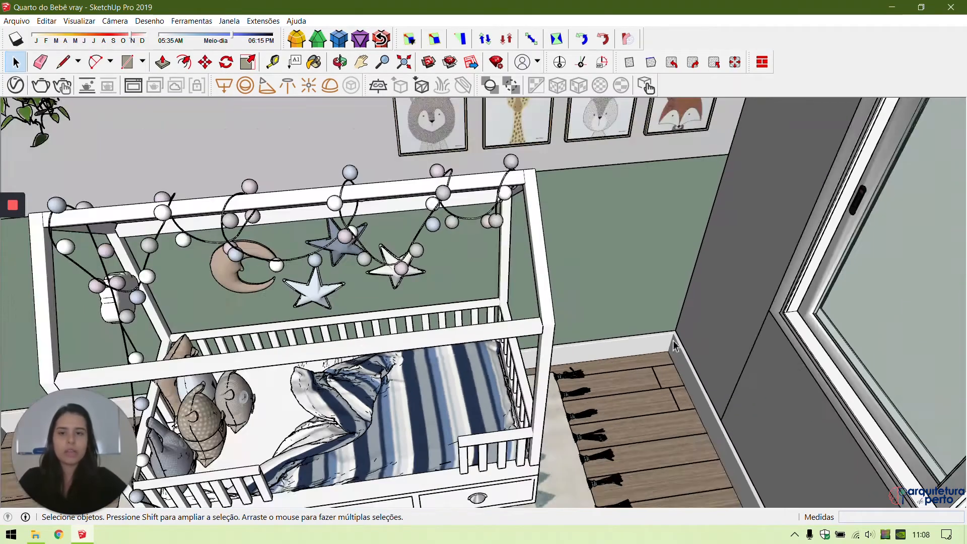
scroll(553, 234, up, 3)
scroll(513, 151, up, 2)
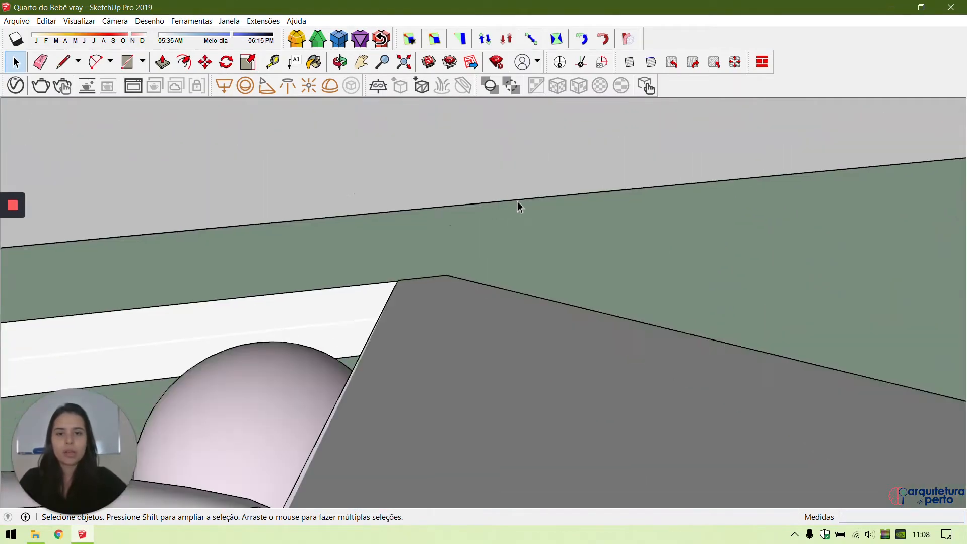
scroll(517, 205, down, 5)
mouse_move(514, 257)
middle_down()
mouse_move(552, 198)
mouse_move(549, 149)
middle_up()
scroll(550, 150, up, 2)
scroll(550, 149, up, 4)
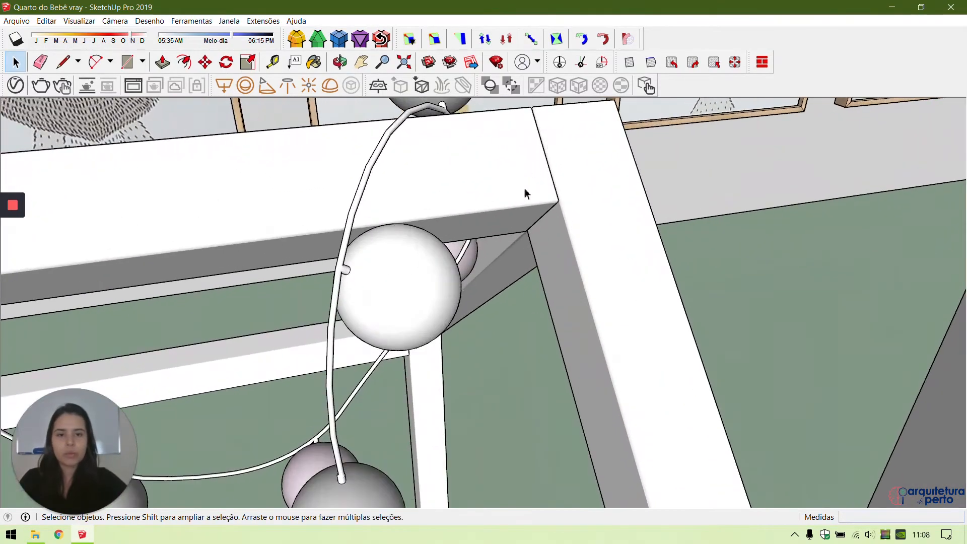
middle_drag(549, 240, 442, 249)
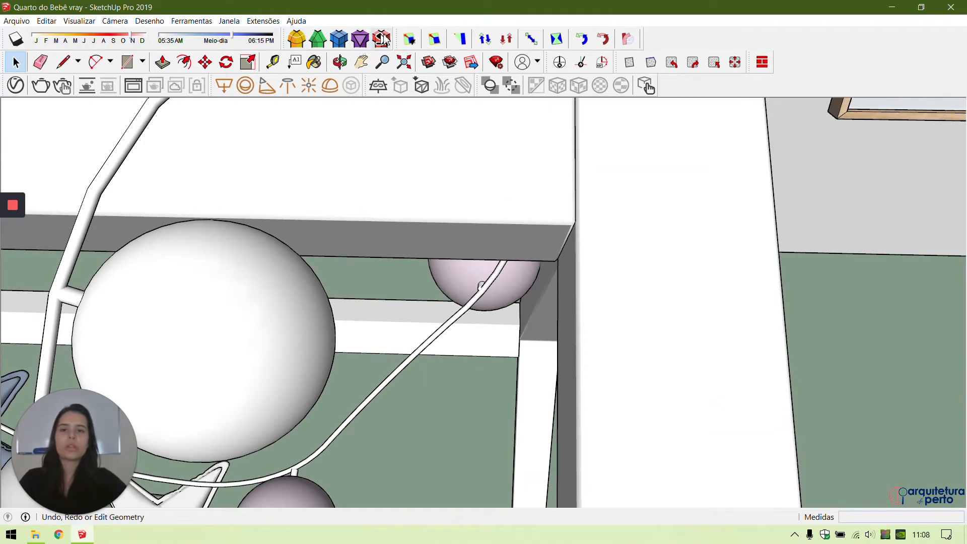
Step: Open the letter-block group on the shelf down to the red A block and group its geometry
scroll(521, 235, down, 10)
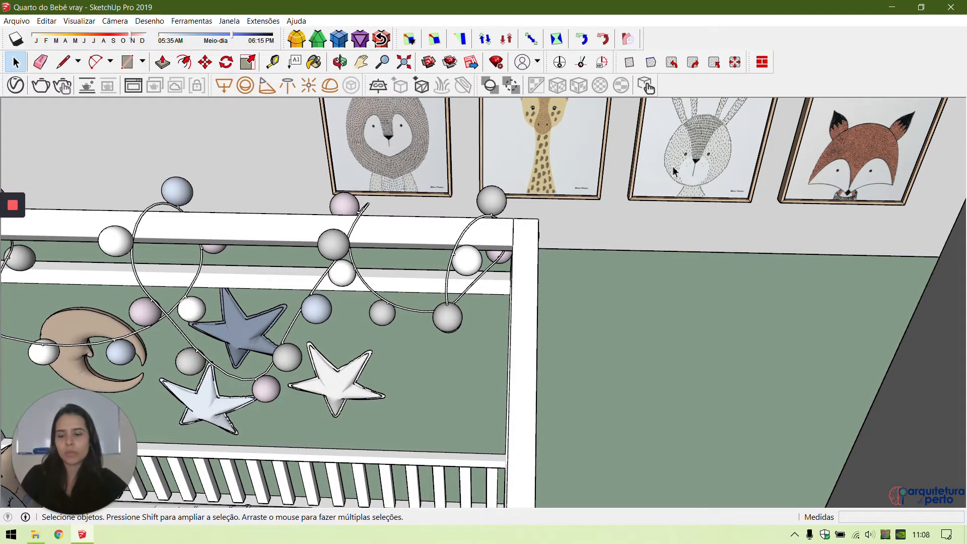
middle_drag(673, 171, 628, 356)
scroll(397, 246, up, 3)
click(424, 238)
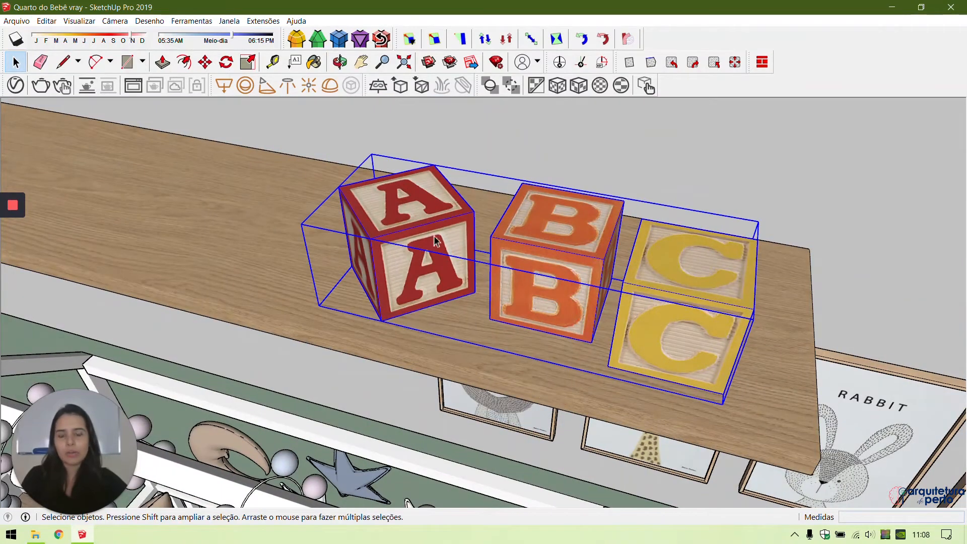
double_click(442, 220)
double_click(442, 219)
triple_click(442, 220)
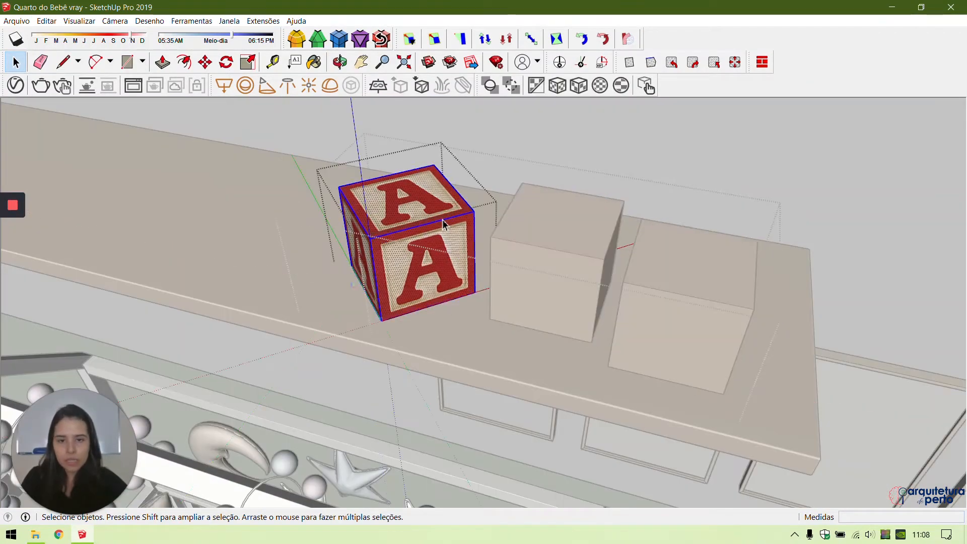
key(ctrl+g)
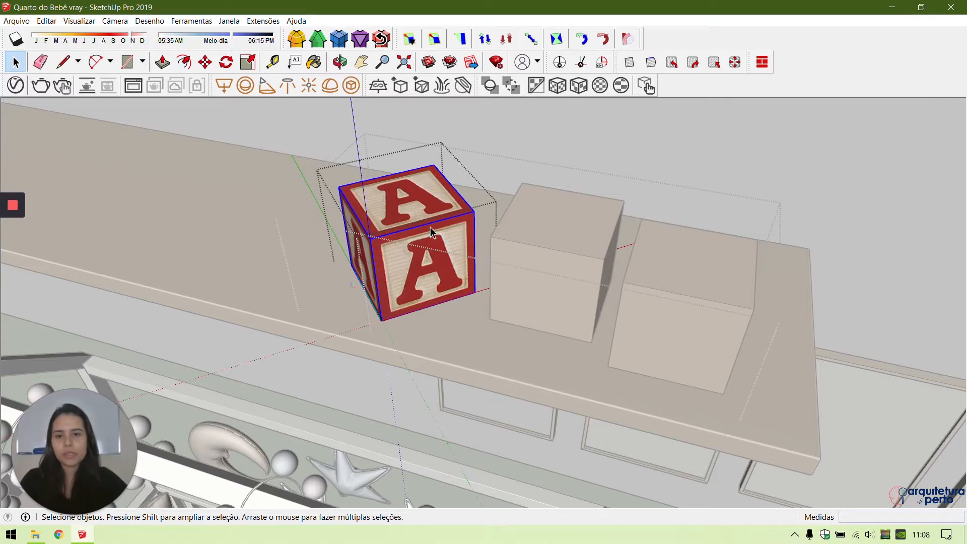
Step: Round the edges of the red A block with a 0,3 cm offset and close the block groups
click(296, 39)
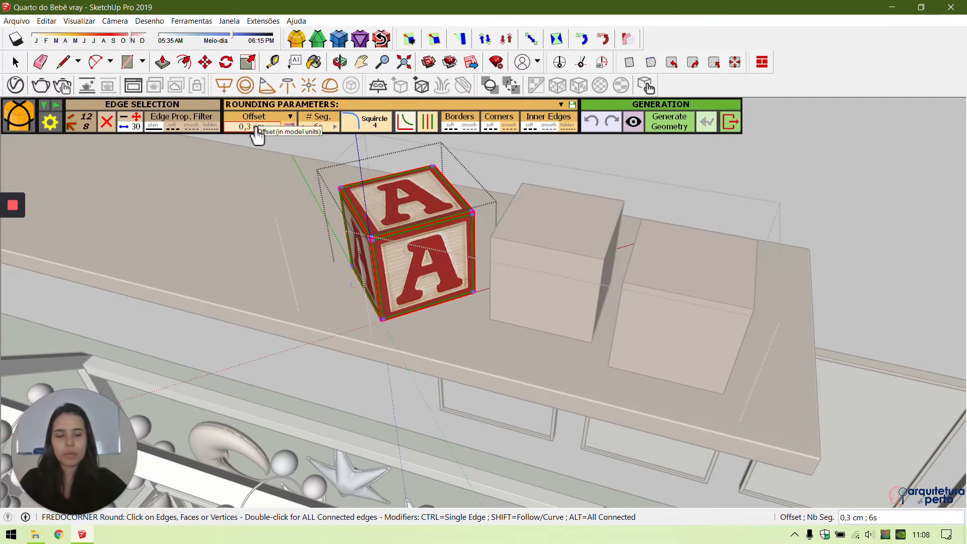
key(Return)
key(space)
key(Escape)
key(Escape)
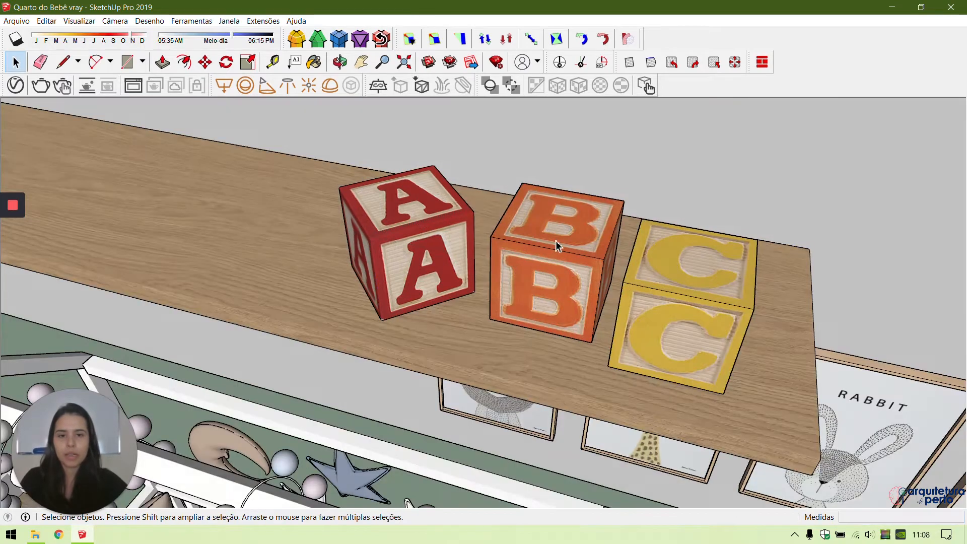
Step: Open the letter-block group and select the orange B block
click(556, 245)
double_click(553, 237)
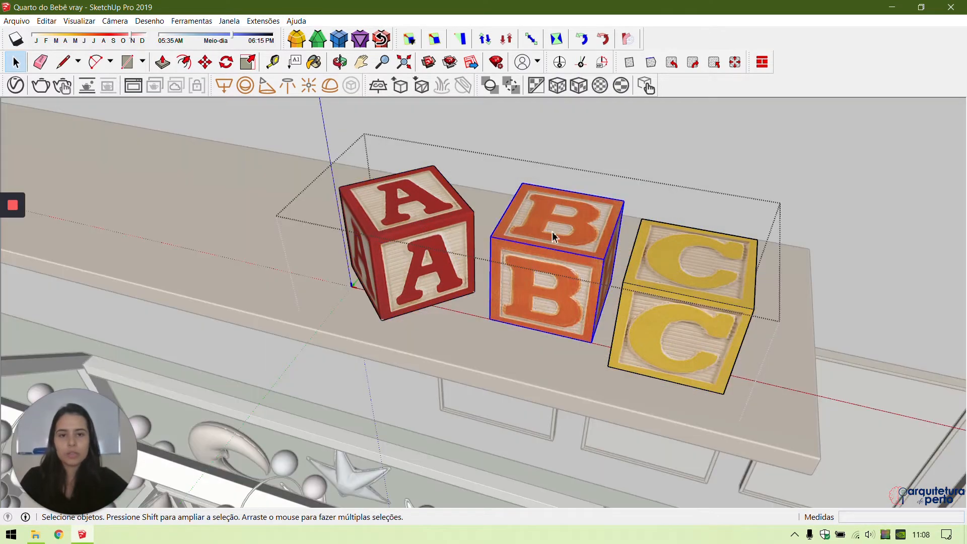
click(293, 39)
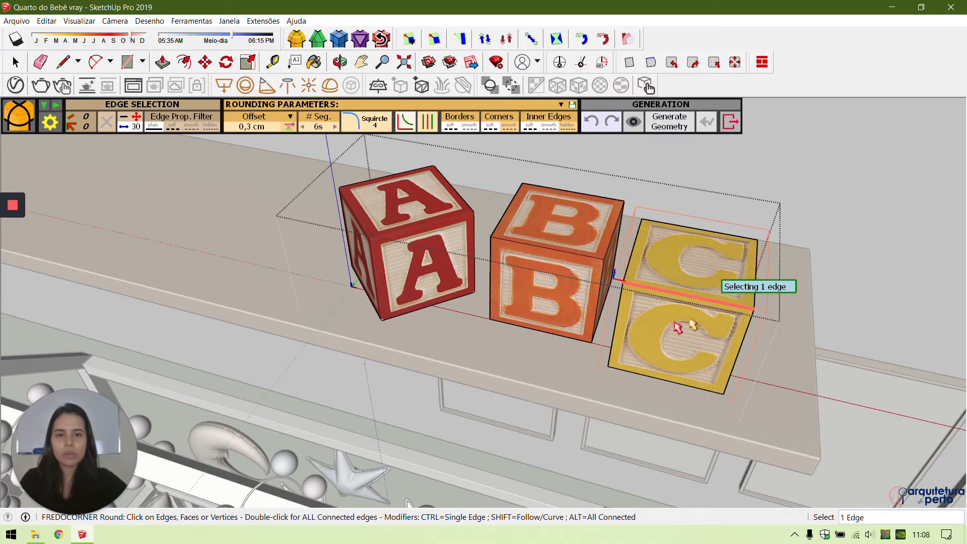
key(space)
click(293, 38)
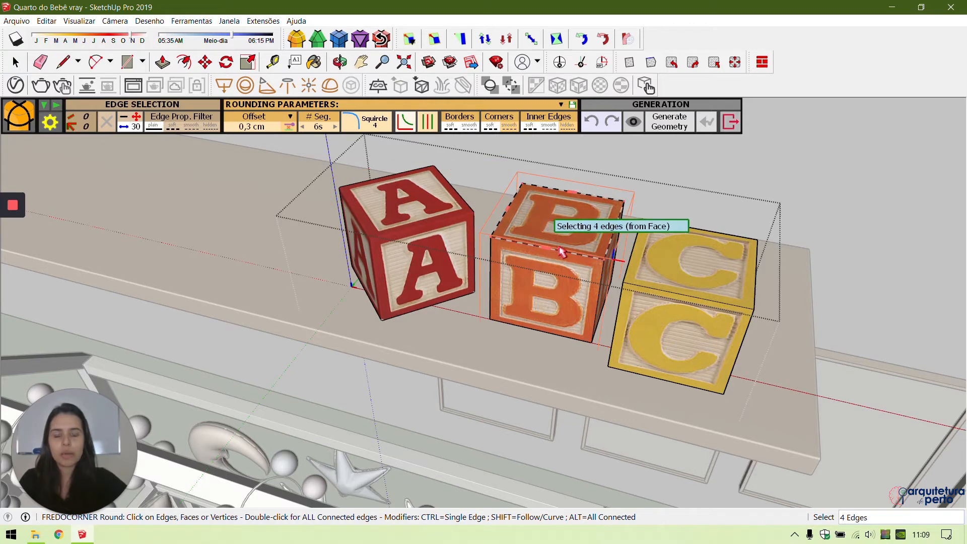
key(space)
Step: Round all edges of the orange B block with a 0,3 cm offset and close its group
double_click(552, 271)
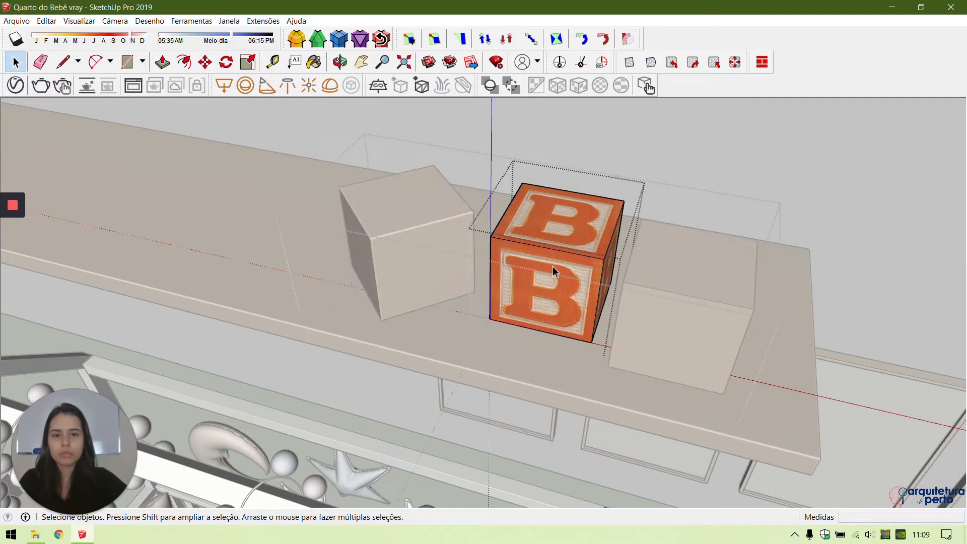
click(552, 266)
click(294, 43)
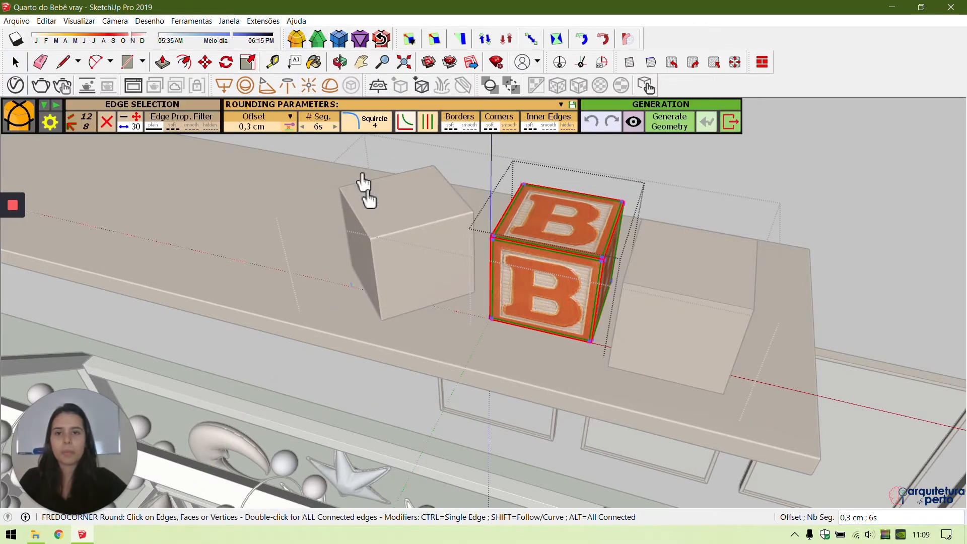
click(461, 277)
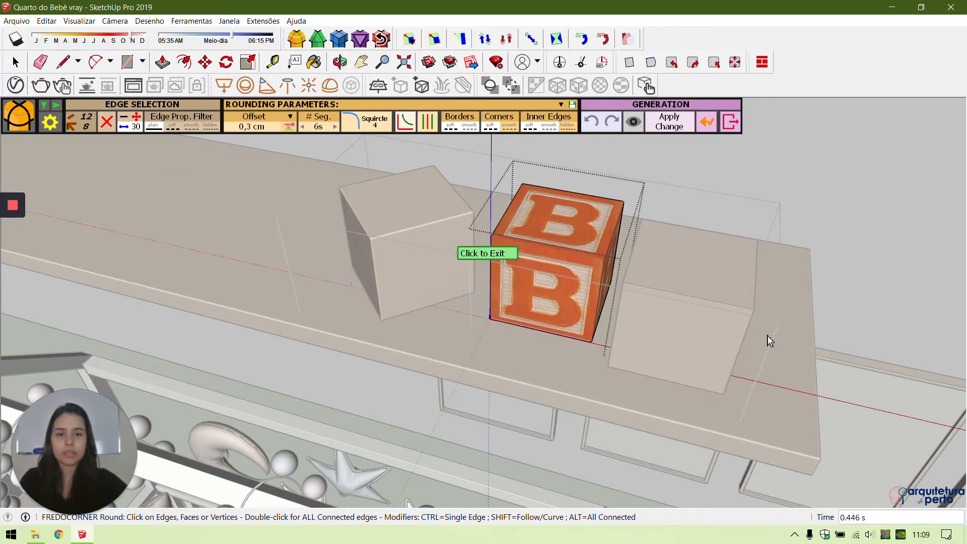
key(space)
key(Escape)
key(Escape)
Step: Open the yellow C block, round all its edges with a 0,3 cm offset and close the block groups
double_click(700, 310)
click(700, 314)
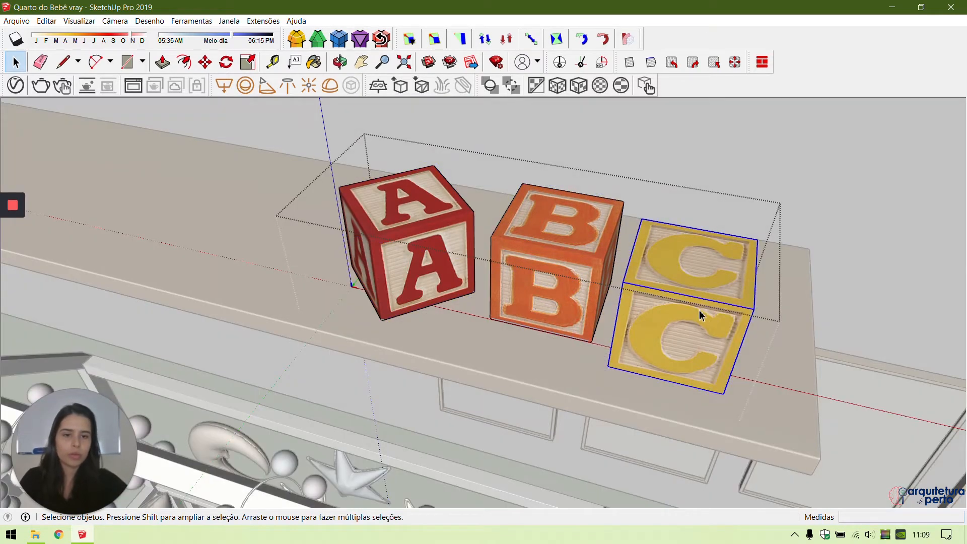
double_click(700, 314)
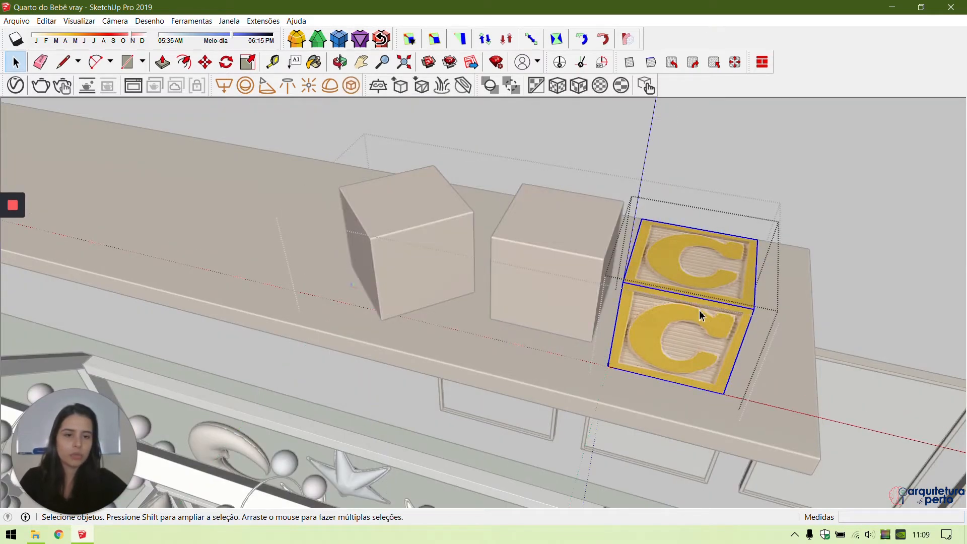
click(298, 40)
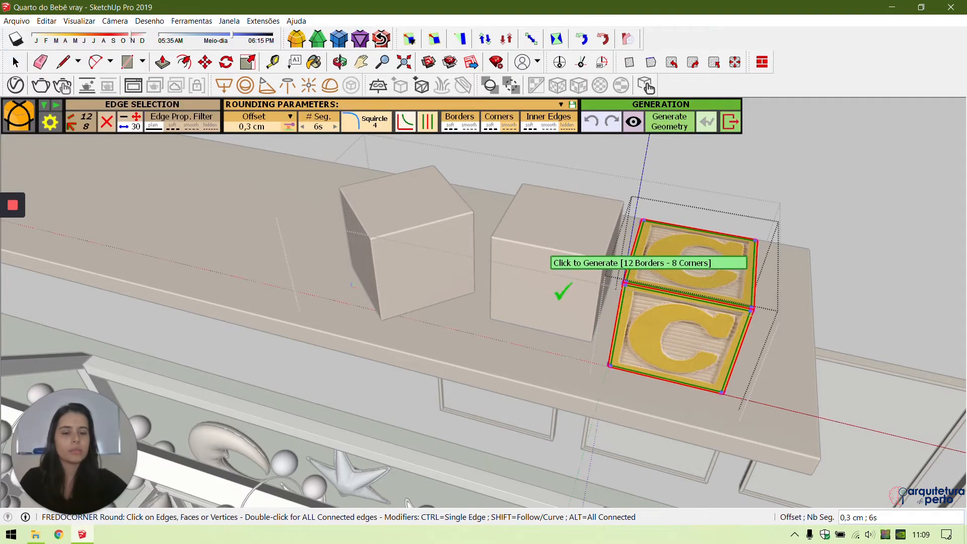
click(553, 282)
key(Escape)
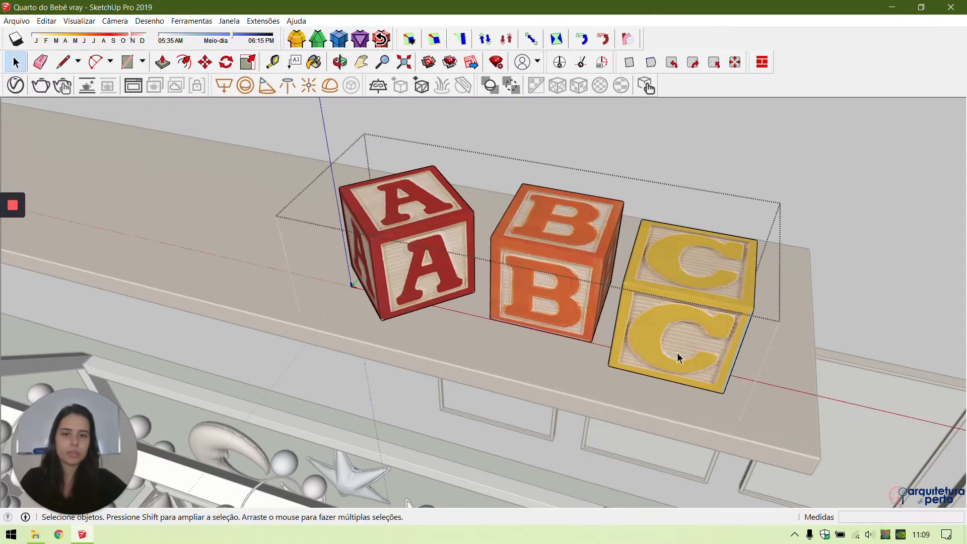
key(Escape)
Step: Open the RABBIT picture below the shelf down to its wooden frame and select all the frame's geometry
scroll(677, 356, down, 4)
shift+middle_drag(658, 324, 228, 9)
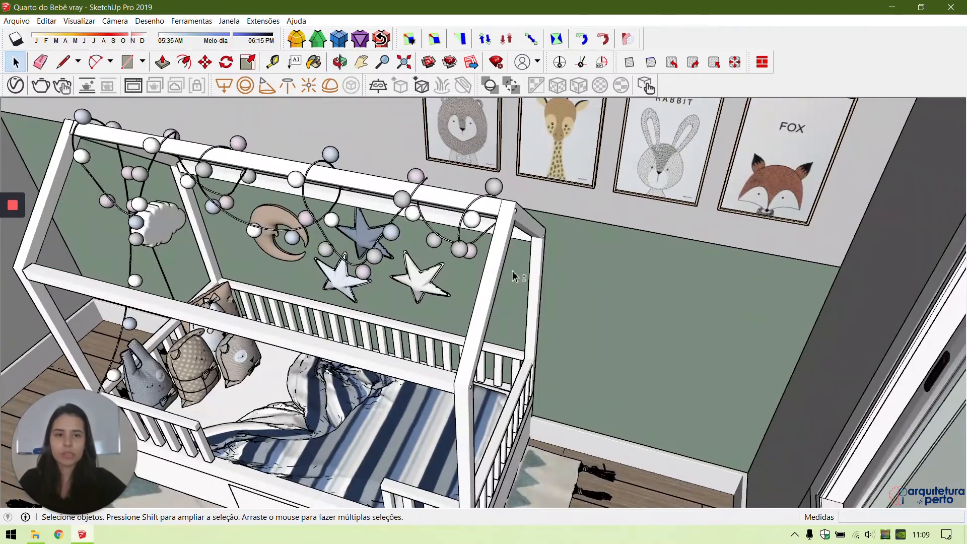
middle_drag(456, 310, 467, 259)
scroll(764, 315, up, 5)
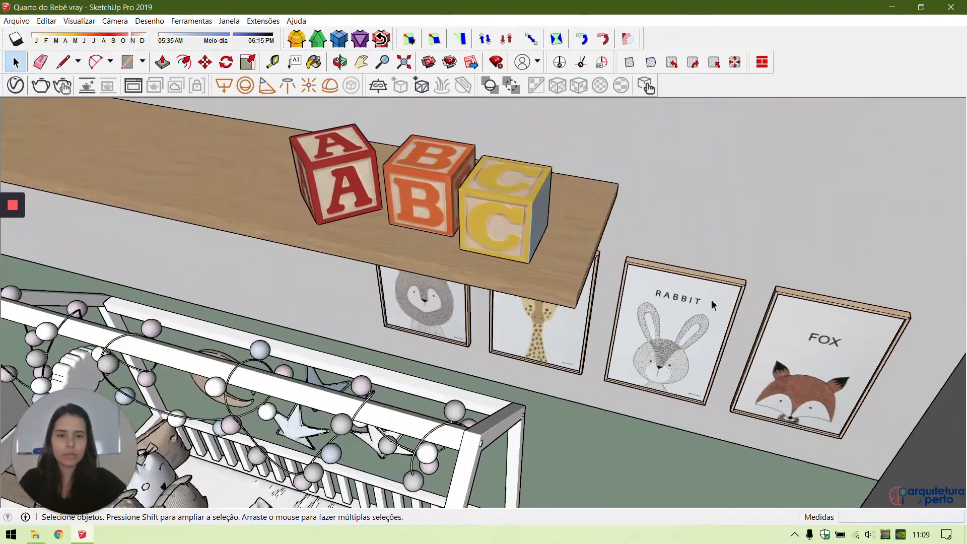
scroll(764, 315, up, 5)
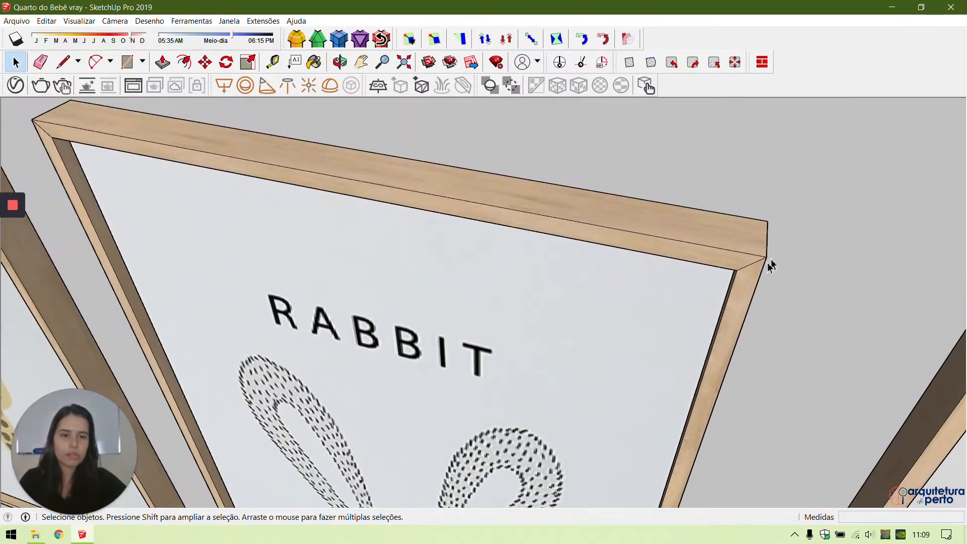
double_click(729, 255)
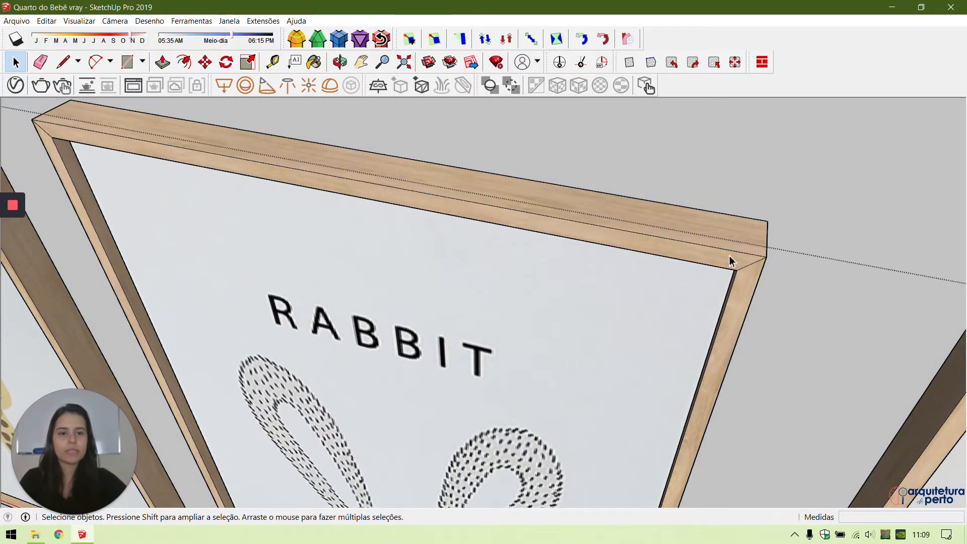
double_click(729, 256)
double_click(729, 256)
double_click(729, 255)
triple_click(729, 255)
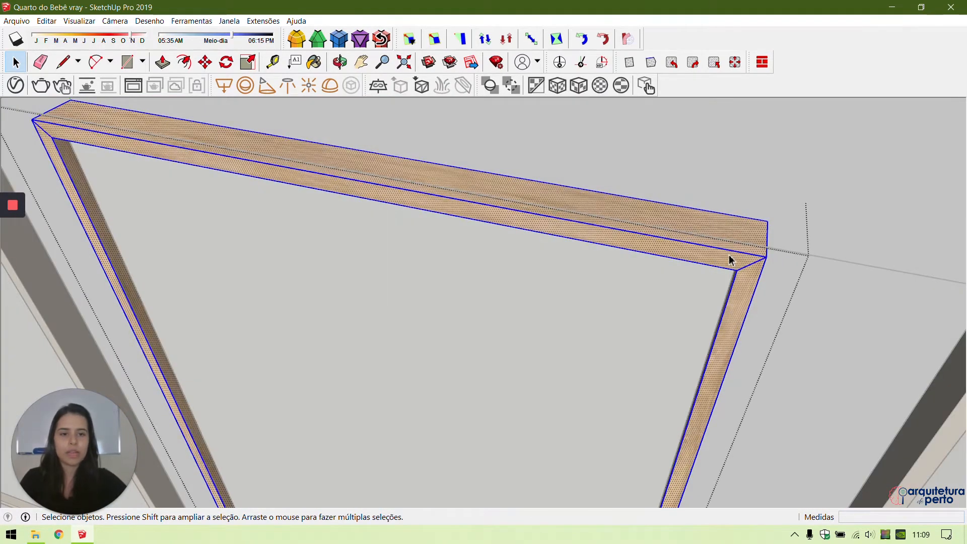
Step: Round the edges of the RABBIT picture frame with the offset set to 0,1 cm and close the picture's group
click(296, 39)
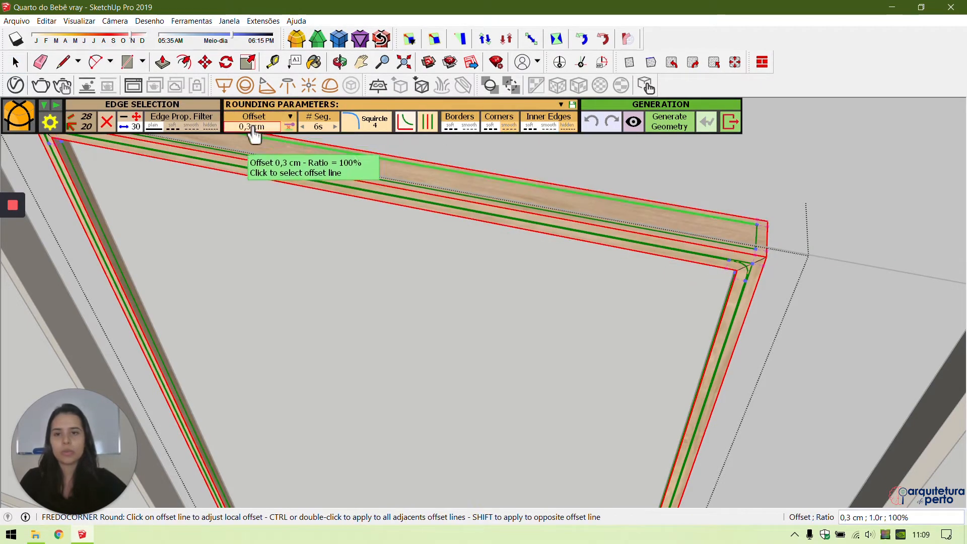
click(248, 151)
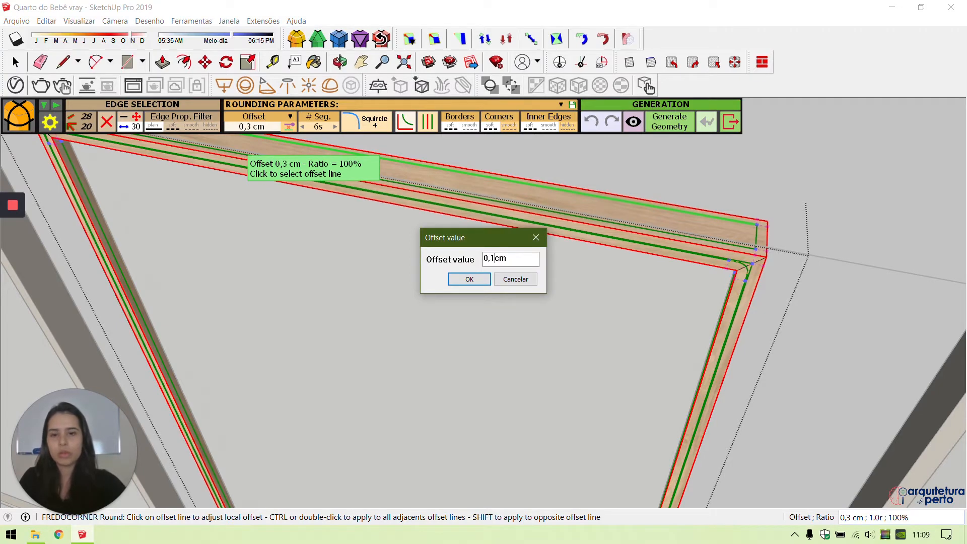
click(468, 278)
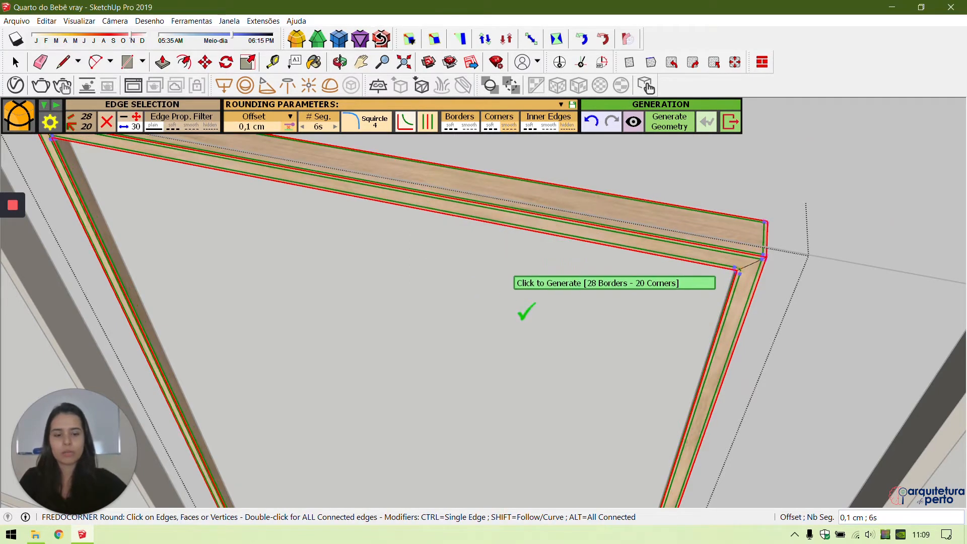
click(523, 306)
scroll(520, 308, up, 5)
scroll(520, 308, down, 6)
click(740, 303)
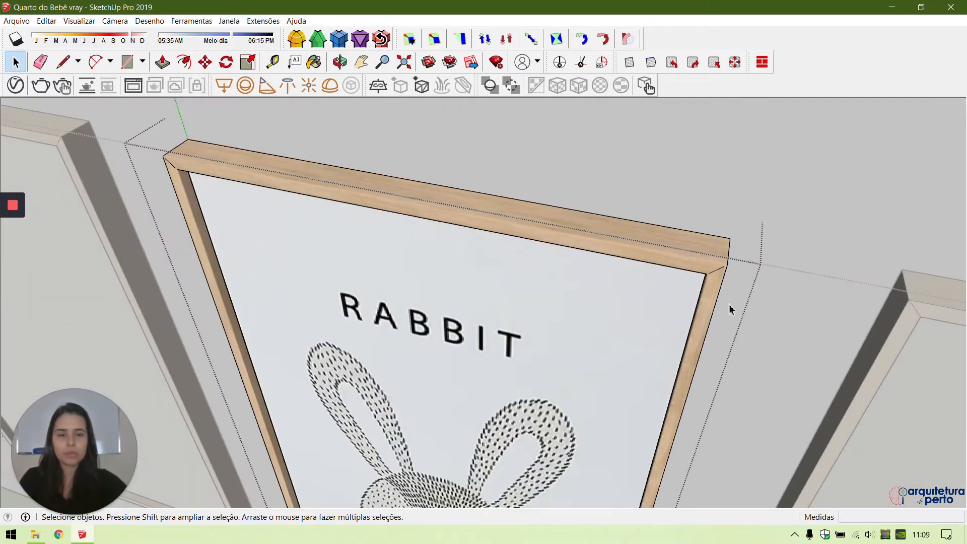
click(729, 306)
Step: Open the FOX picture's wooden frame and round all its edges with a 0,1 cm offset
middle_drag(700, 278, 557, 270)
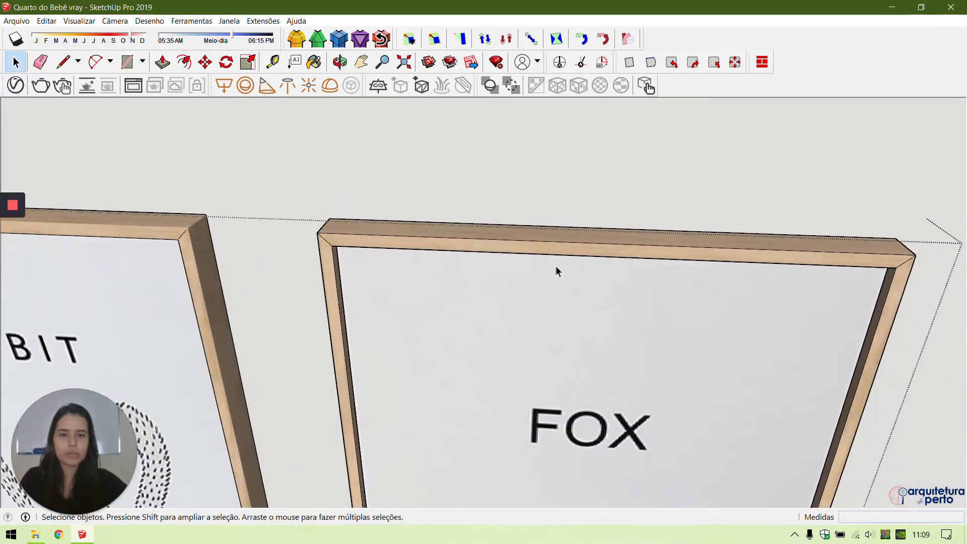
click(516, 237)
triple_click(516, 237)
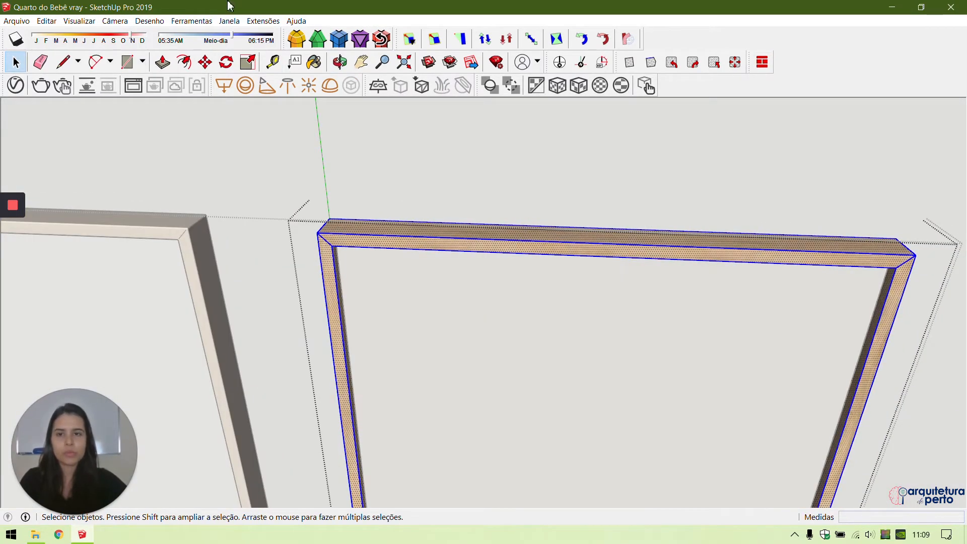
click(296, 39)
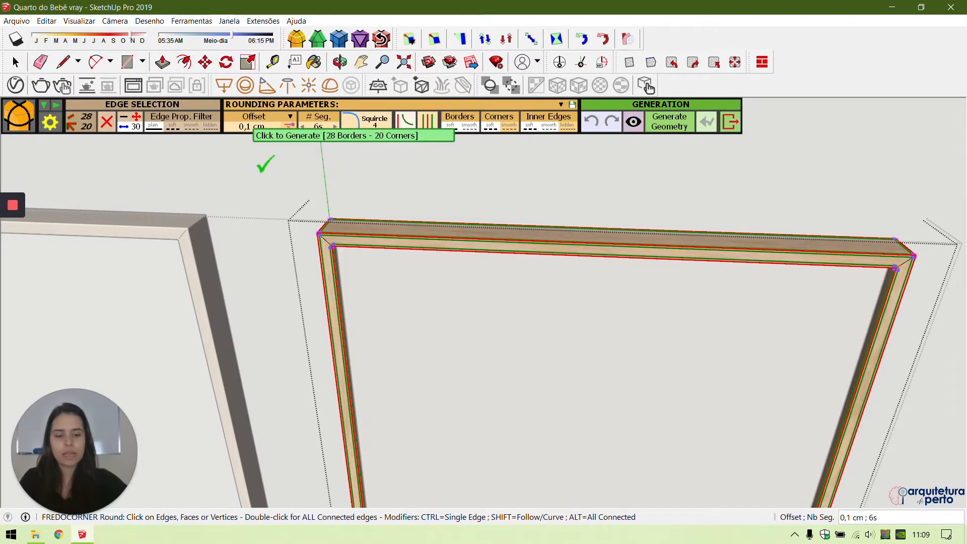
click(263, 166)
Step: Open the GIRAFFE picture's wooden frame, round all its edges with a 0,1 cm offset and close the picture's group
middle_drag(168, 328, 949, 278)
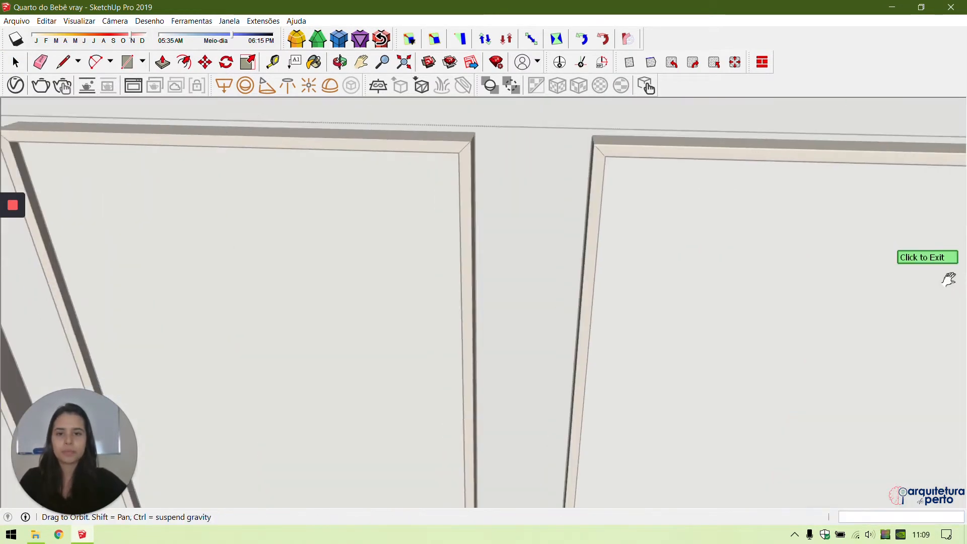
shift+middle_drag(480, 180, 500, 197)
click(494, 173)
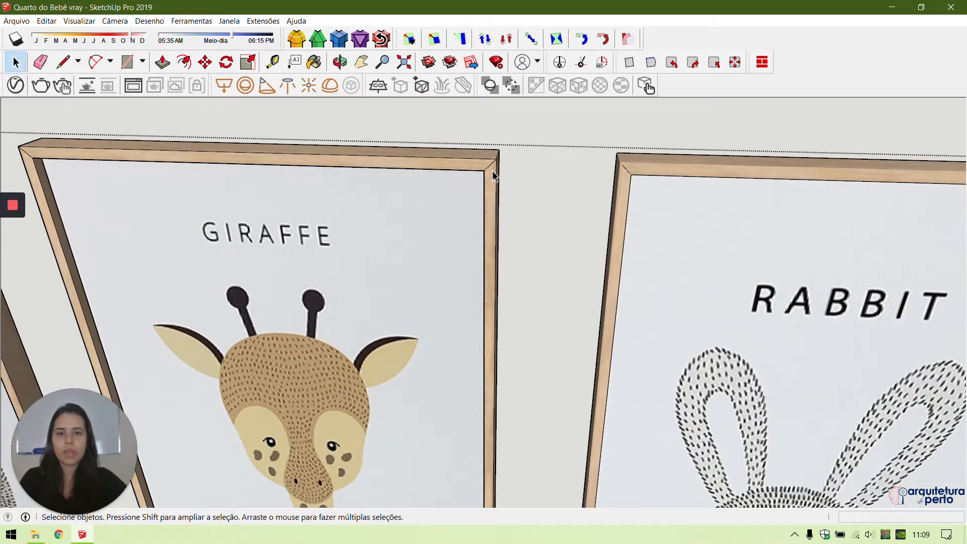
double_click(491, 164)
triple_click(491, 163)
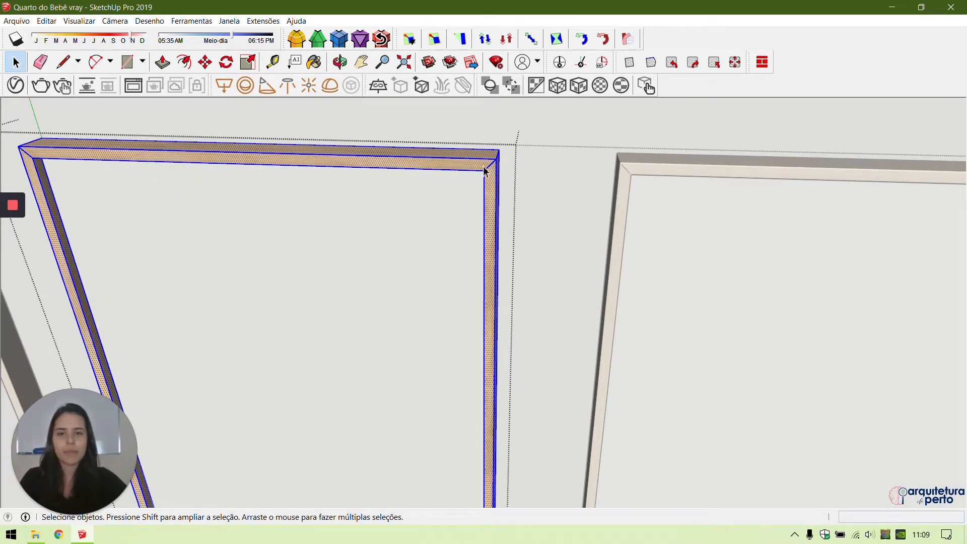
click(296, 40)
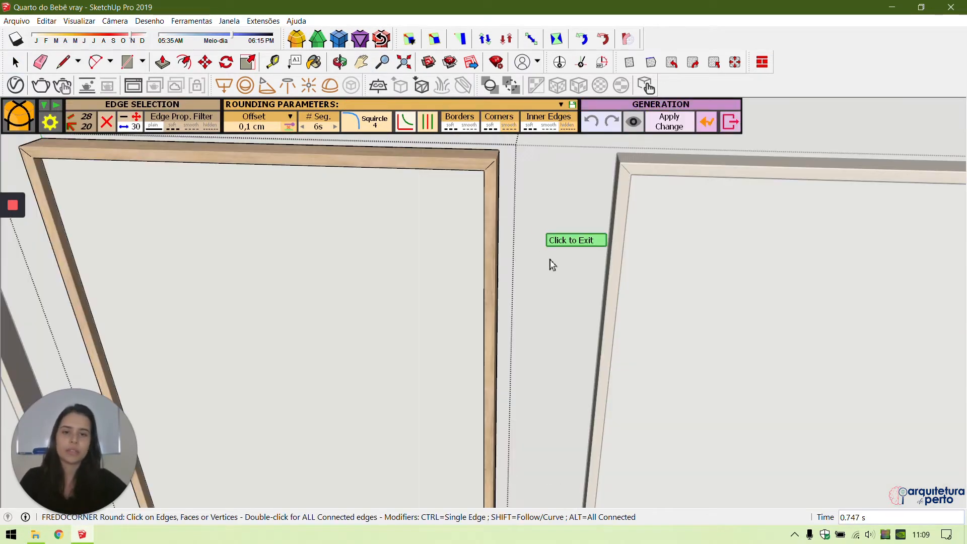
click(550, 265)
scroll(559, 274, down, 4)
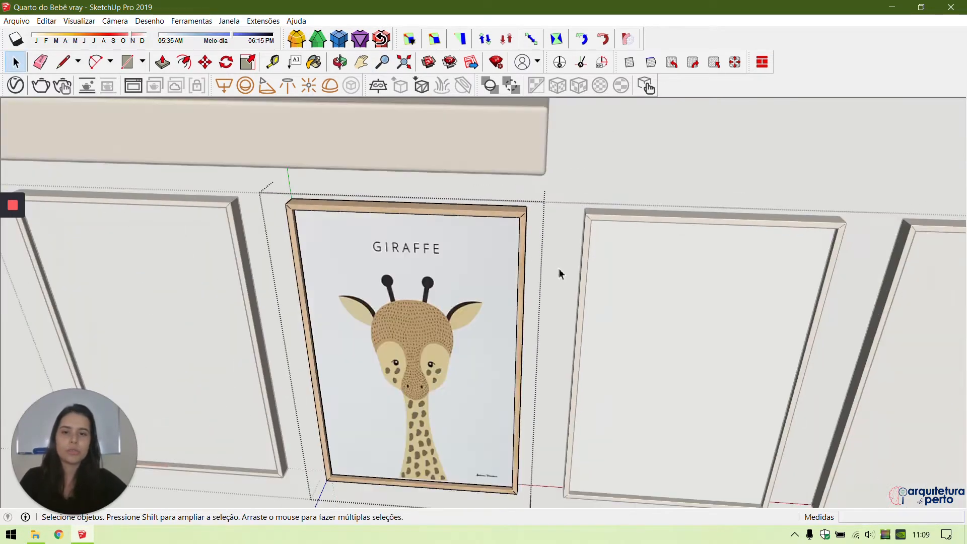
click(559, 275)
Step: Open the LION picture's wooden frame, round all its edges with a 0,1 cm offset and close all the picture groups
scroll(560, 275, down, 2)
scroll(329, 234, up, 5)
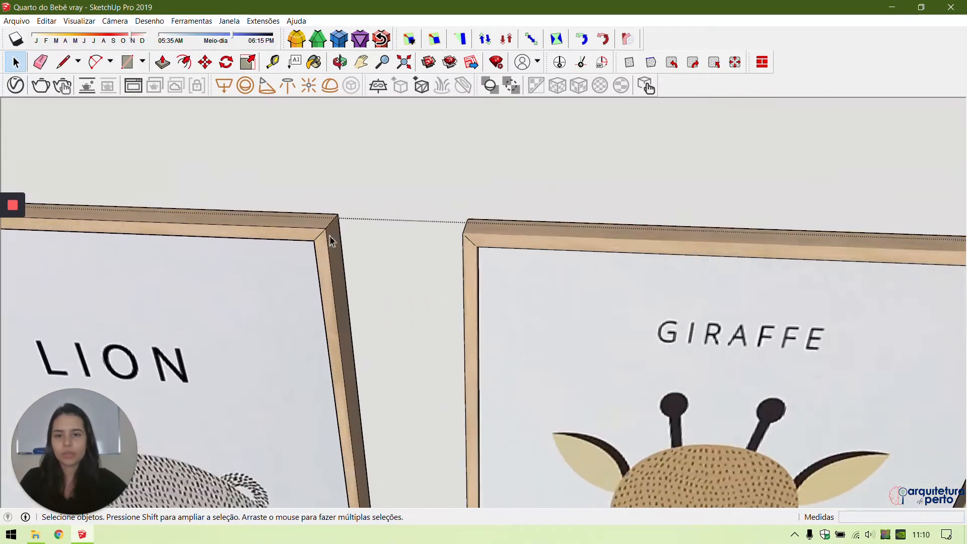
click(330, 238)
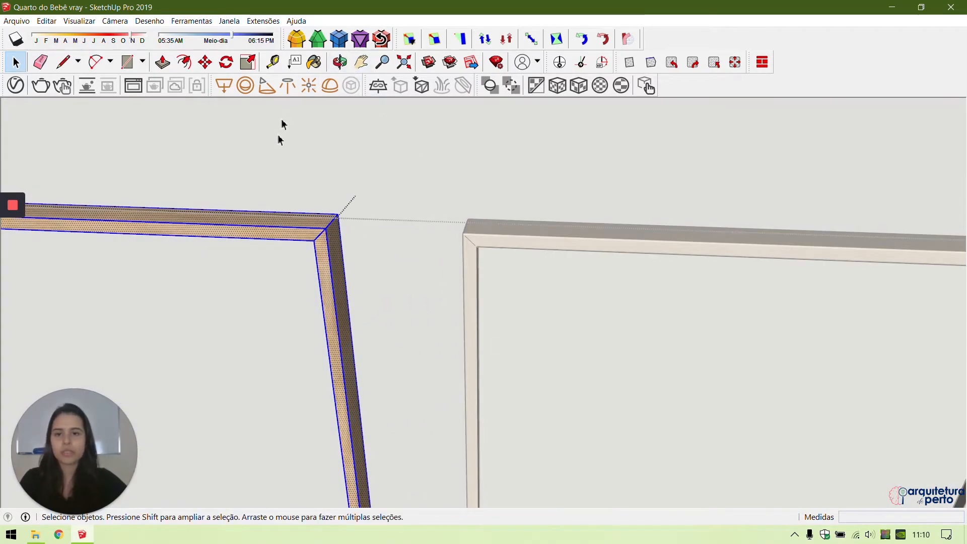
click(296, 40)
click(478, 247)
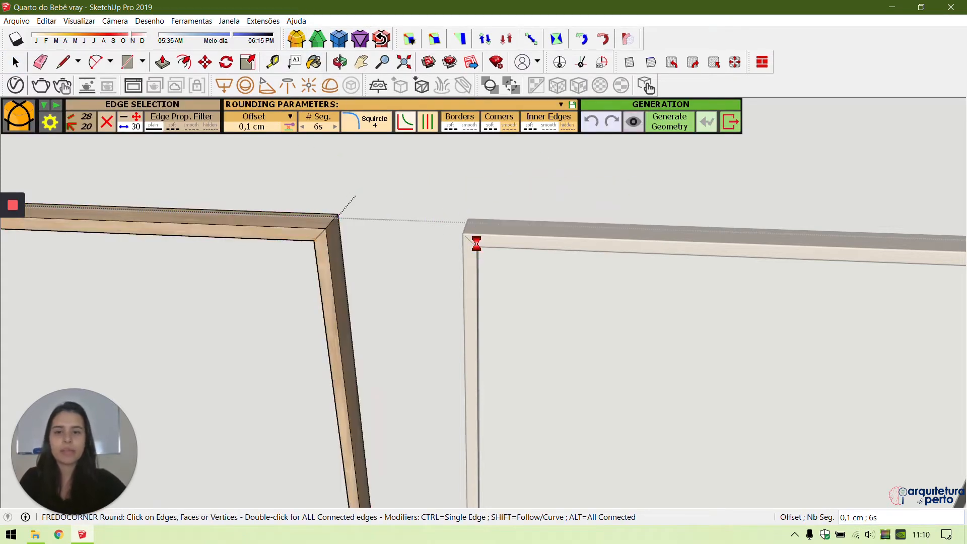
scroll(476, 246, down, 1)
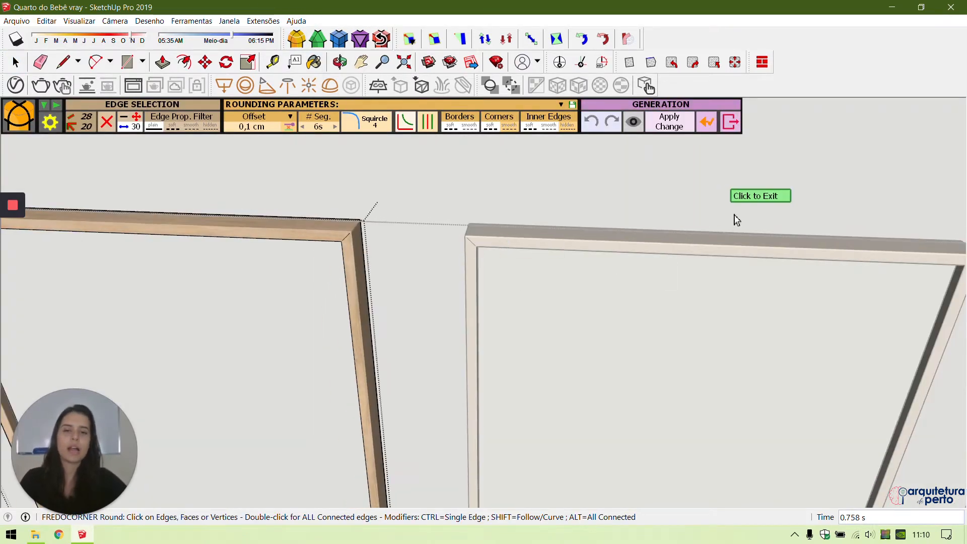
scroll(734, 220, down, 2)
scroll(618, 294, down, 4)
scroll(704, 294, down, 1)
key(space)
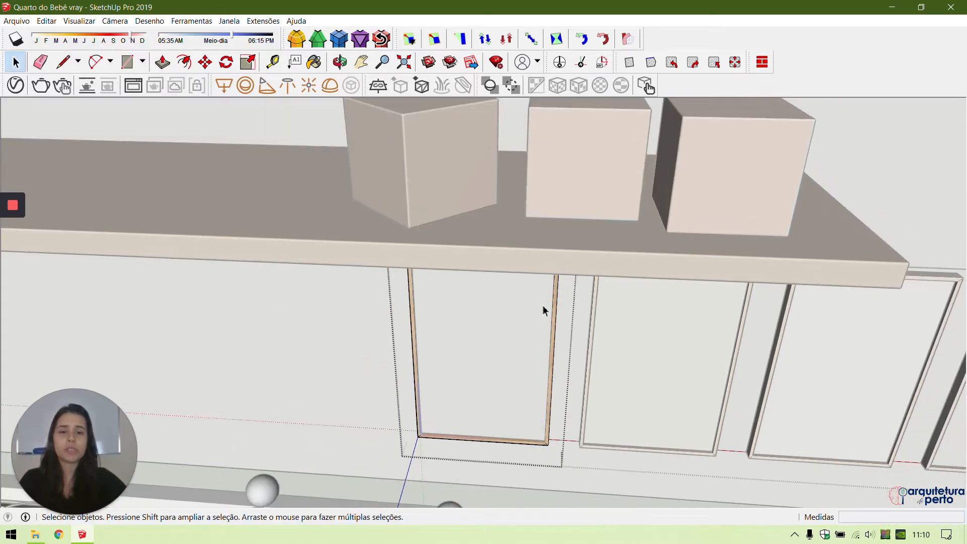
key(Escape)
key(Escape)
key(Escape)
Step: Examine the shelf, the letter blocks and the four picture frames on the wall above the house bed
scroll(897, 276, down, 7)
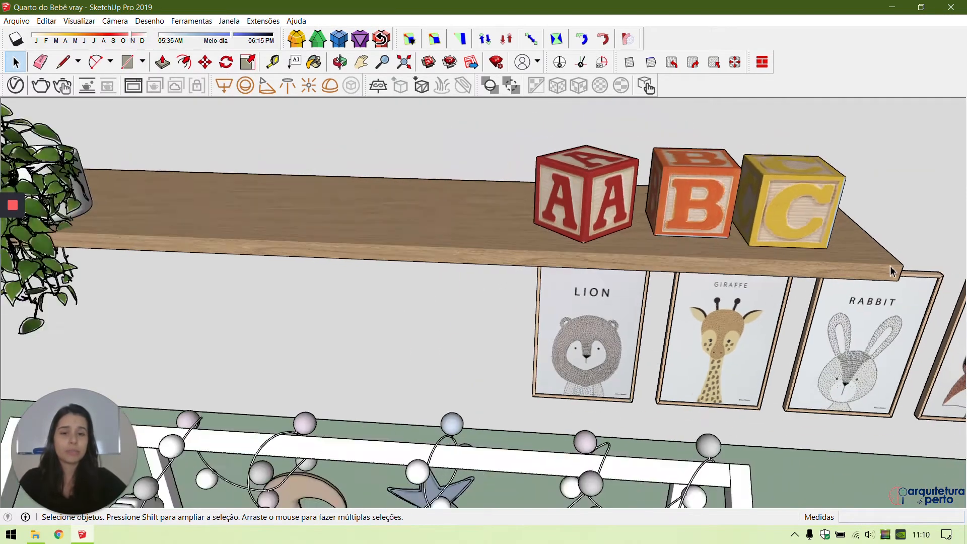
shift+middle_drag(786, 294, 599, 138)
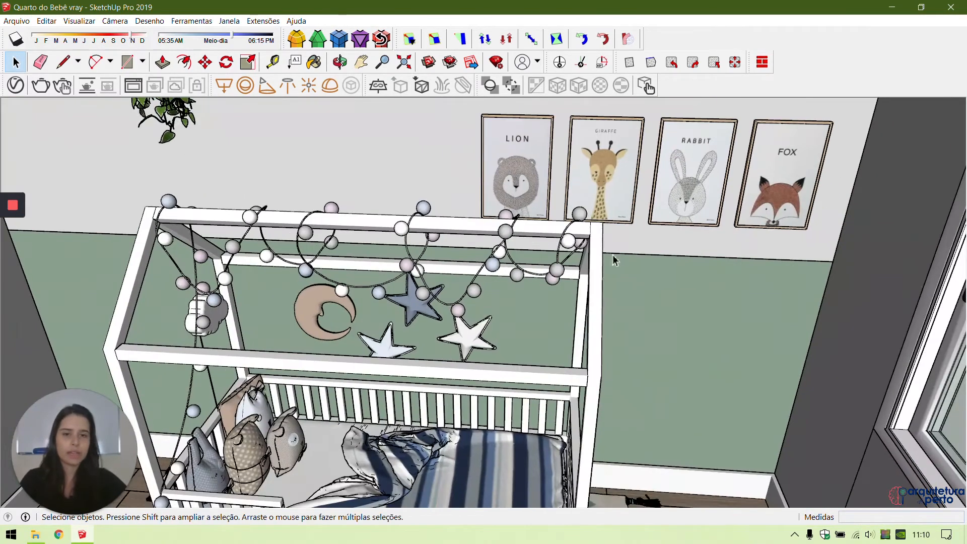
middle_drag(615, 259, 650, 217)
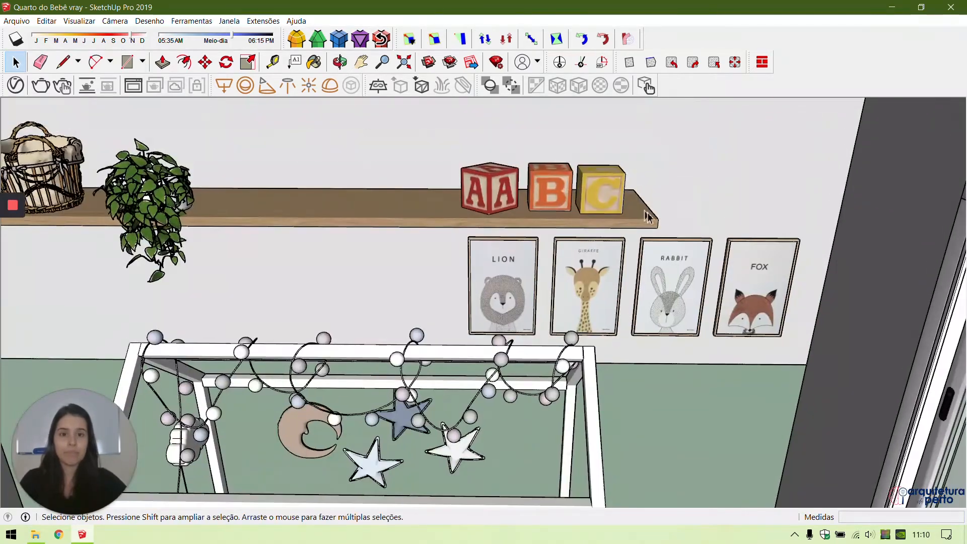
scroll(647, 219, up, 5)
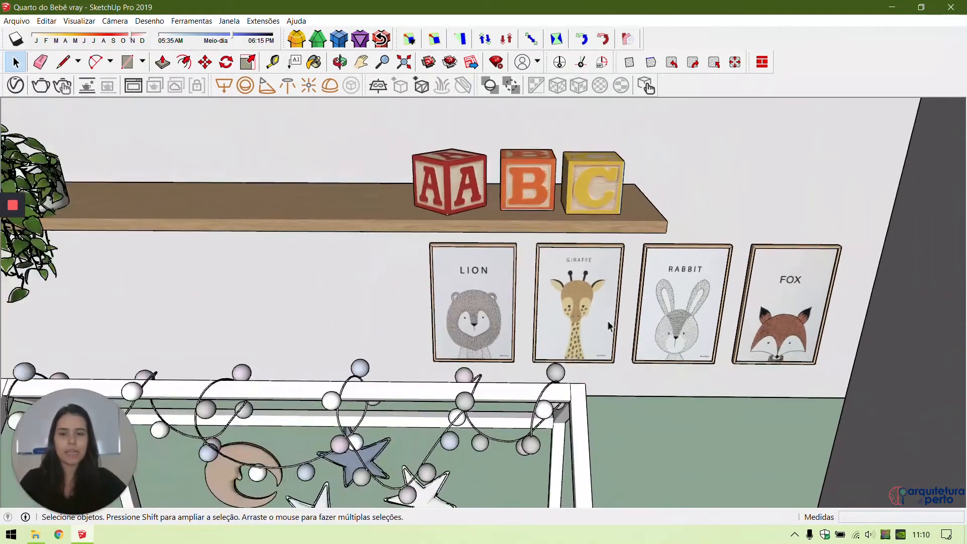
scroll(608, 326, down, 3)
shift+middle_drag(608, 326, 688, 330)
middle_drag(625, 312, 636, 376)
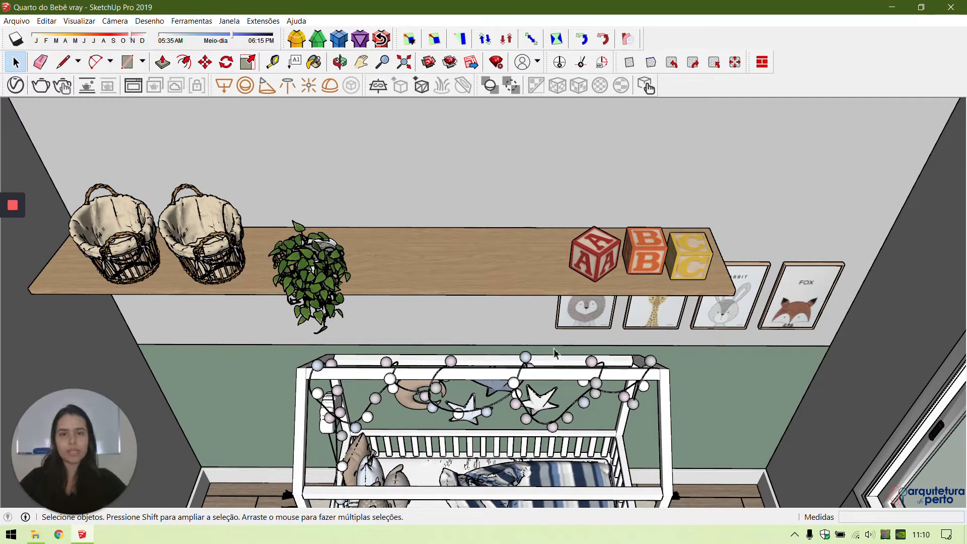
middle_drag(466, 388, 304, 162)
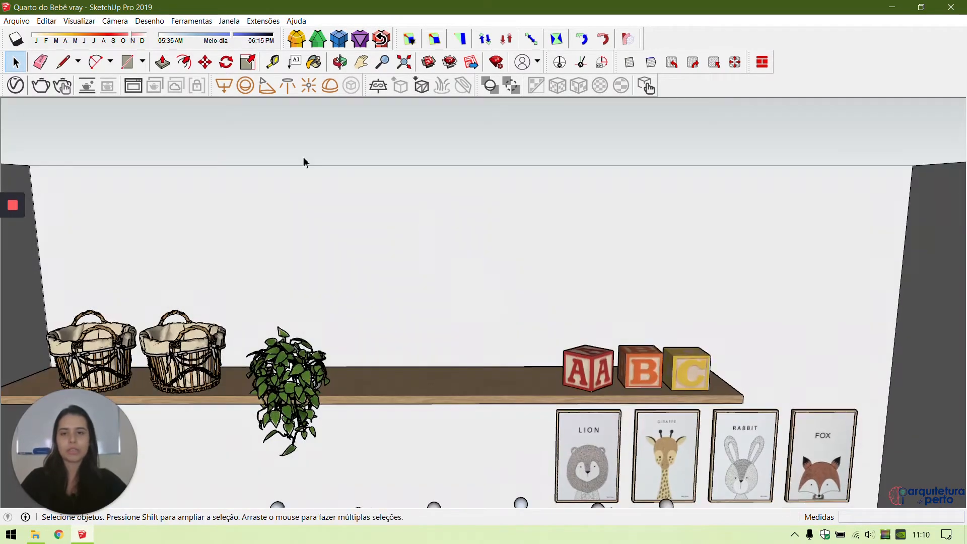
Step: Open the V-Ray Asset Editor's Render Output settings and enable Safe Frame
click(16, 85)
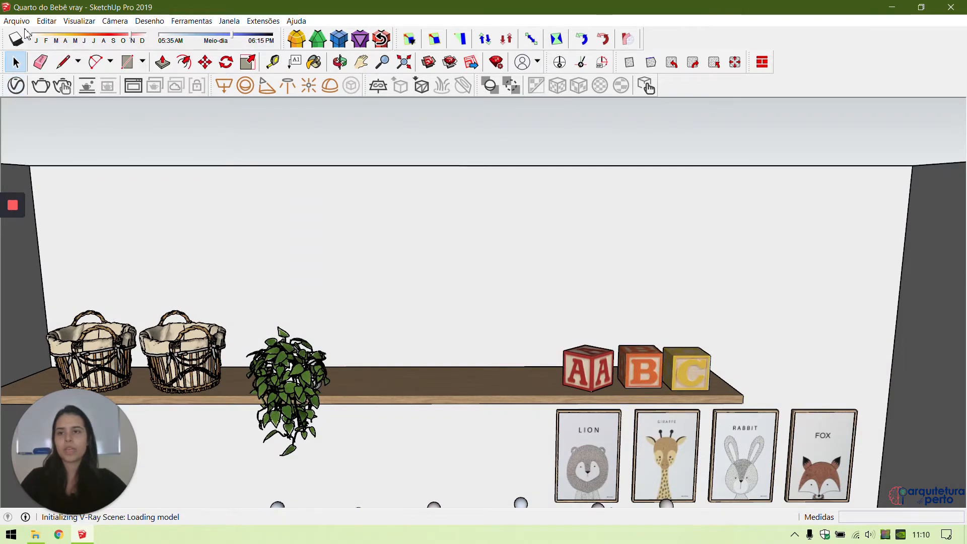
click(47, 20)
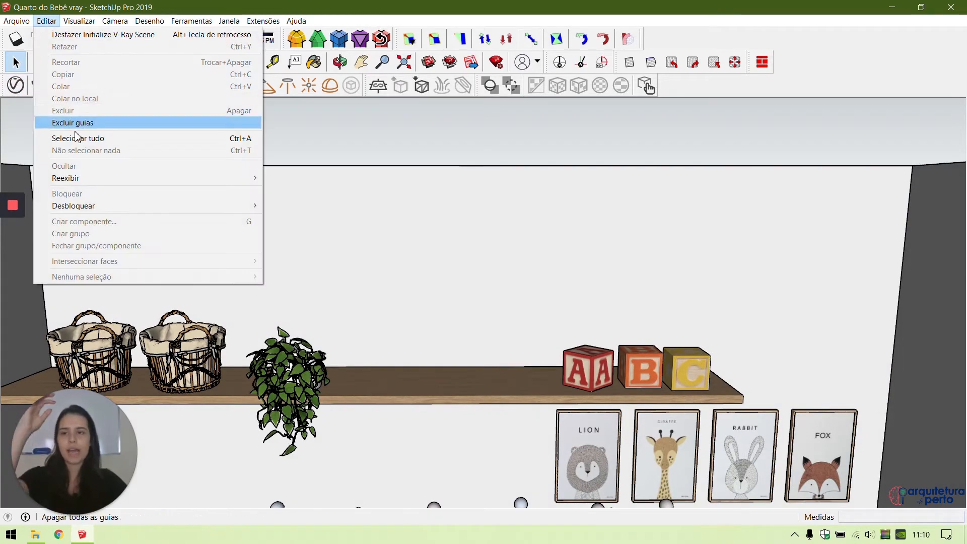
mouse_move(59, 177)
click(330, 203)
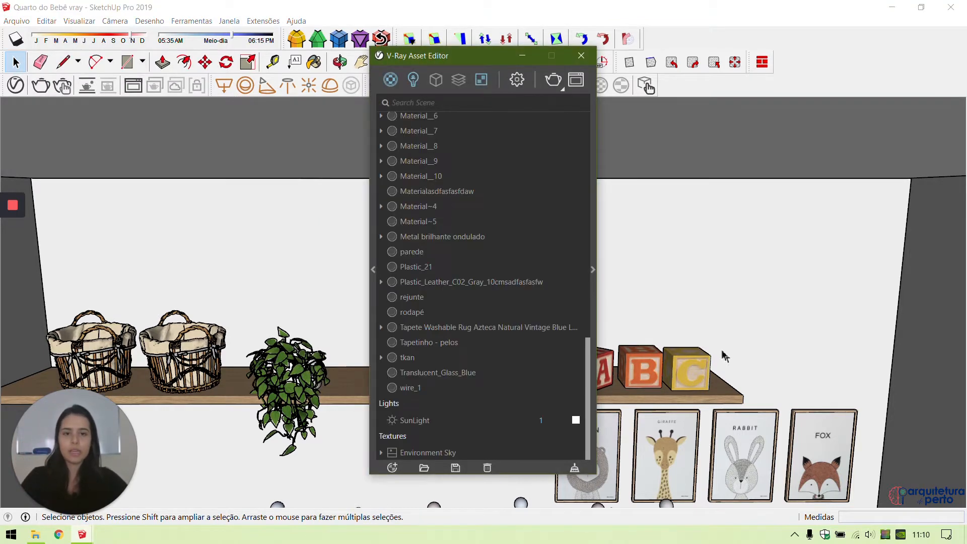
click(517, 81)
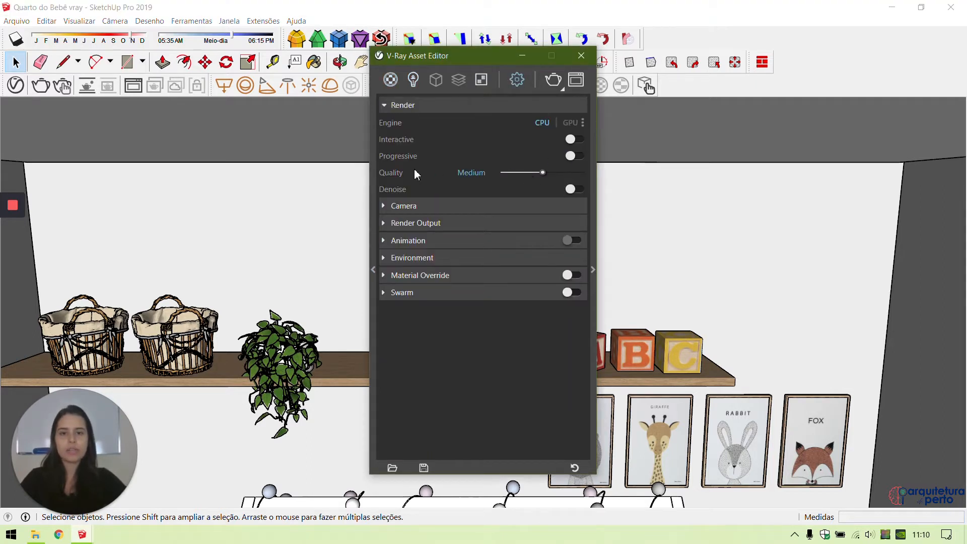
click(425, 106)
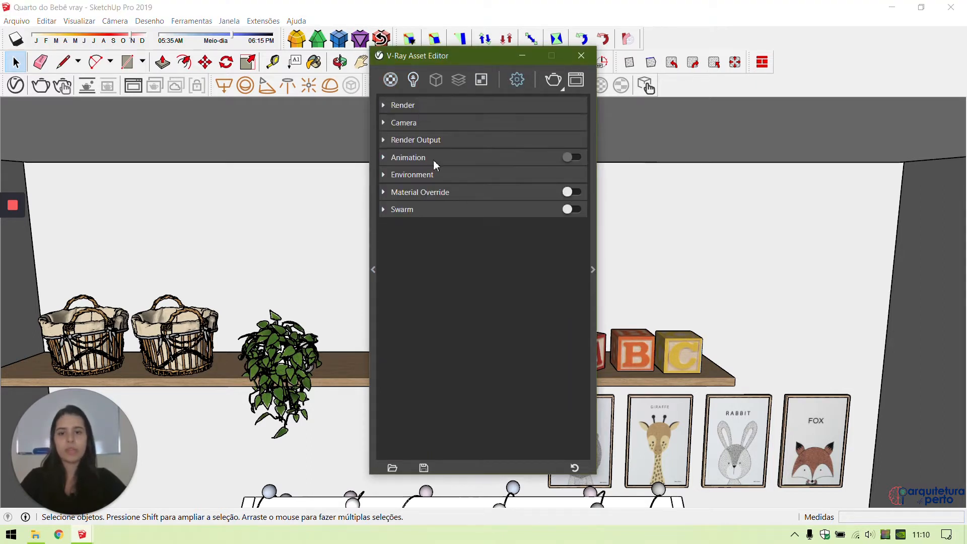
click(416, 145)
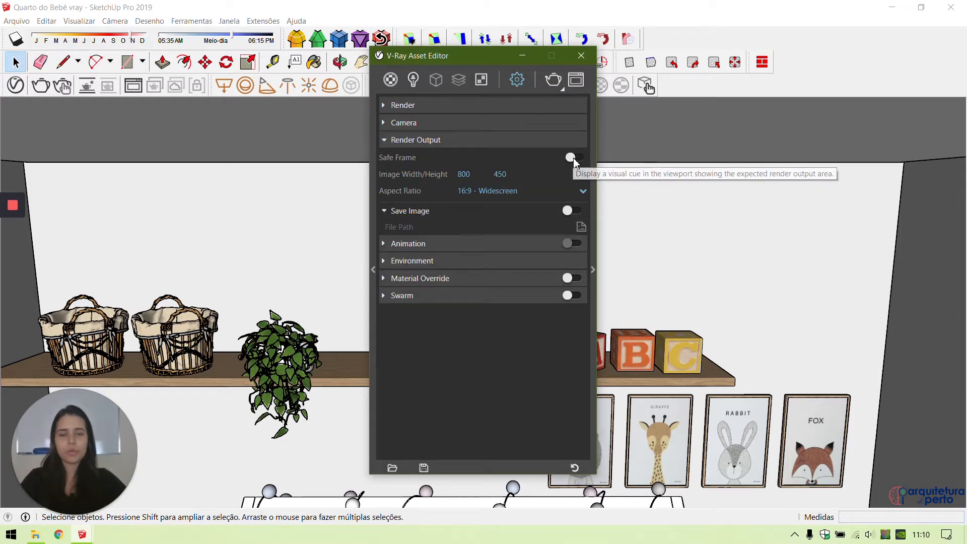
click(574, 158)
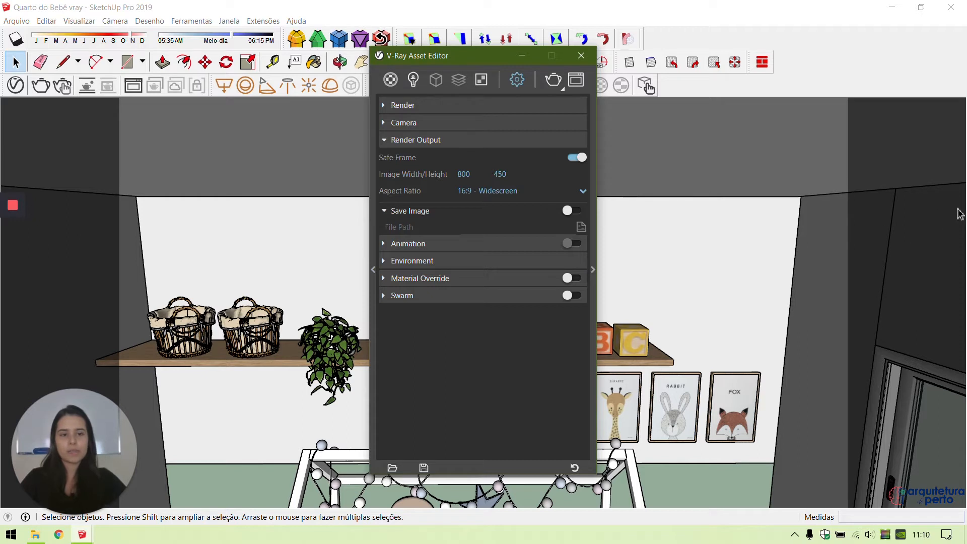
Step: Set the render output's aspect ratio to 4:3 - Picture and close the V-Ray Asset Editor
click(498, 194)
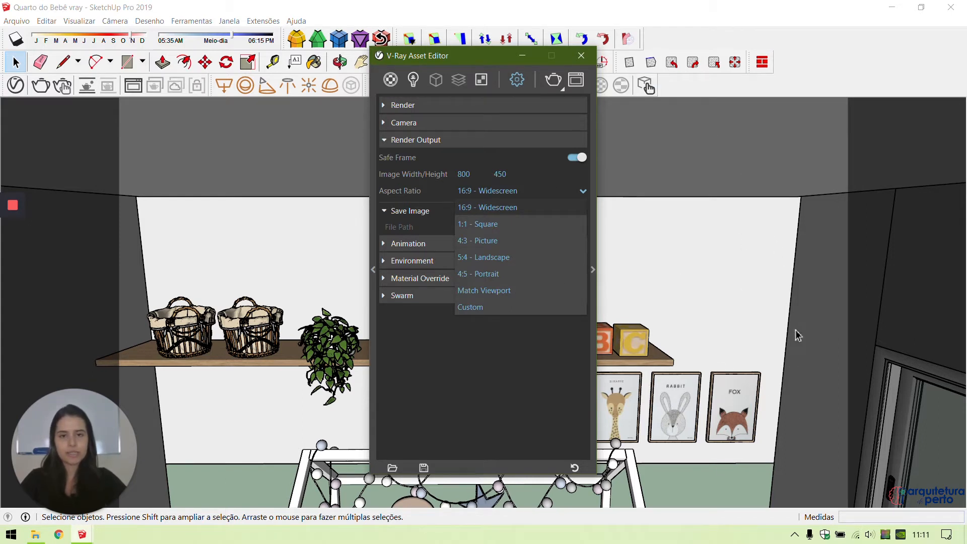
click(495, 241)
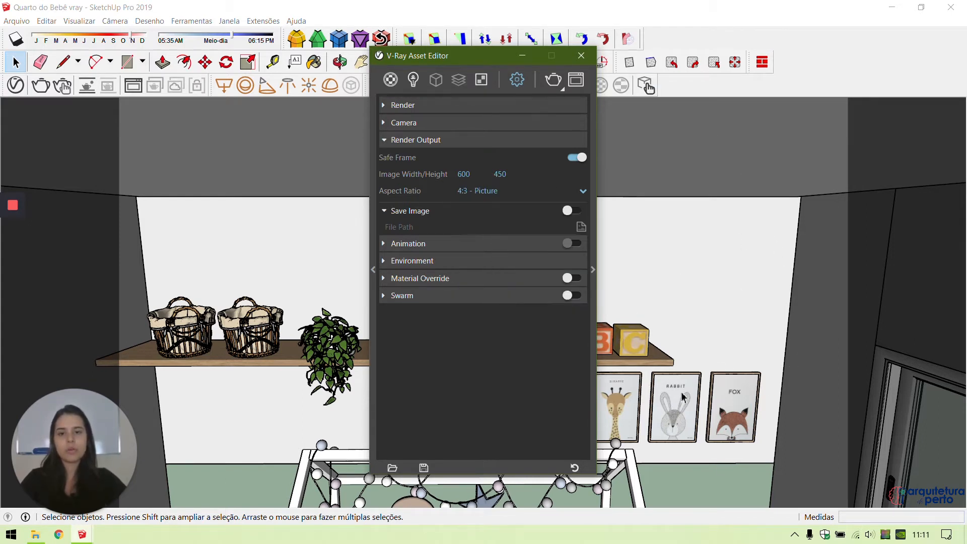
click(581, 55)
Step: Face the house bed from the front and set the V-Ray render output to a Custom aspect ratio of 1,2 to 1
mouse_move(576, 287)
middle_down()
mouse_move(600, 276)
mouse_move(599, 262)
mouse_move(636, 331)
mouse_move(615, 300)
mouse_move(630, 304)
middle_up()
click(15, 86)
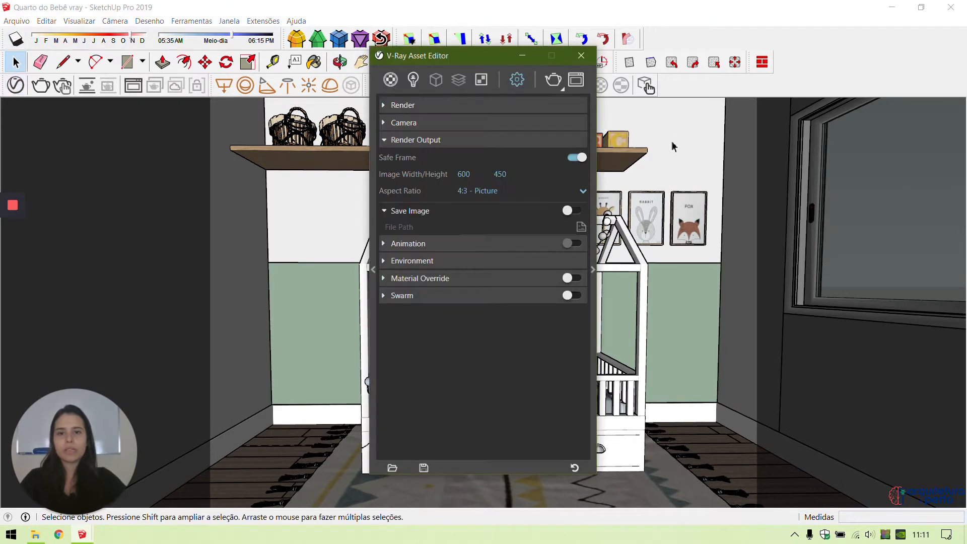
click(475, 195)
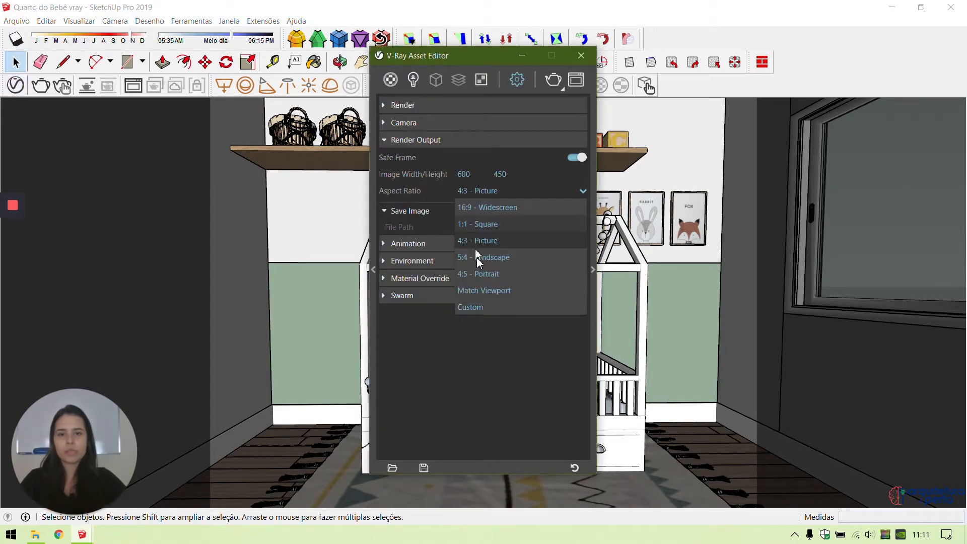
click(485, 307)
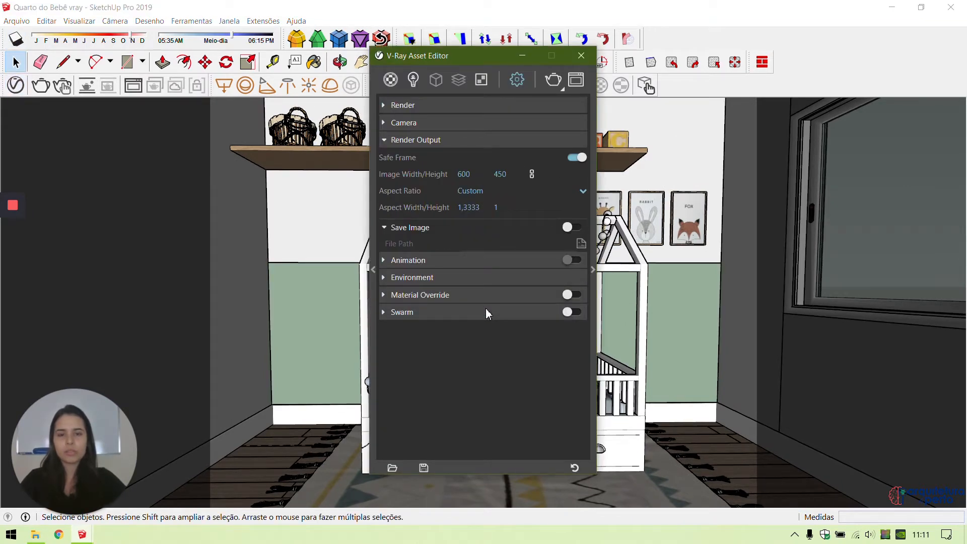
double_click(467, 211)
text(2)
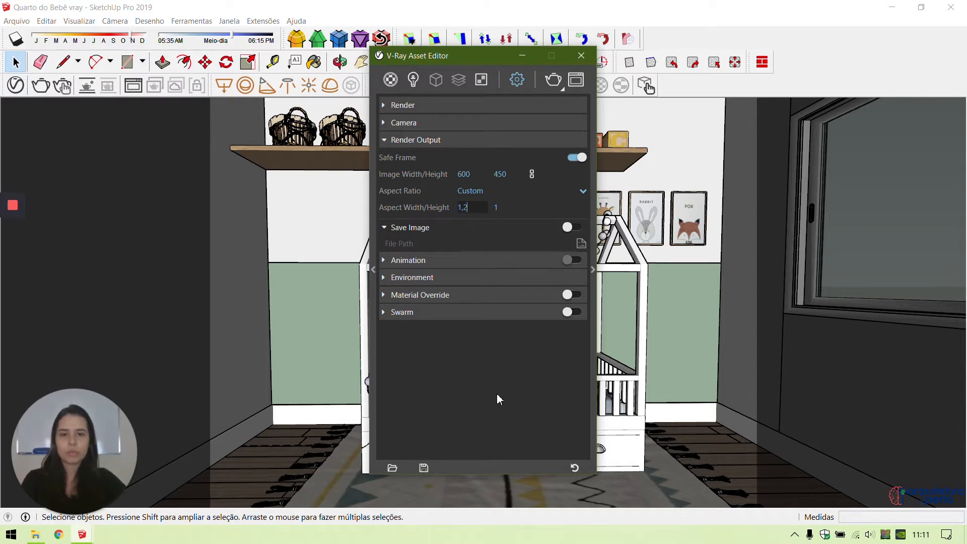
key(Return)
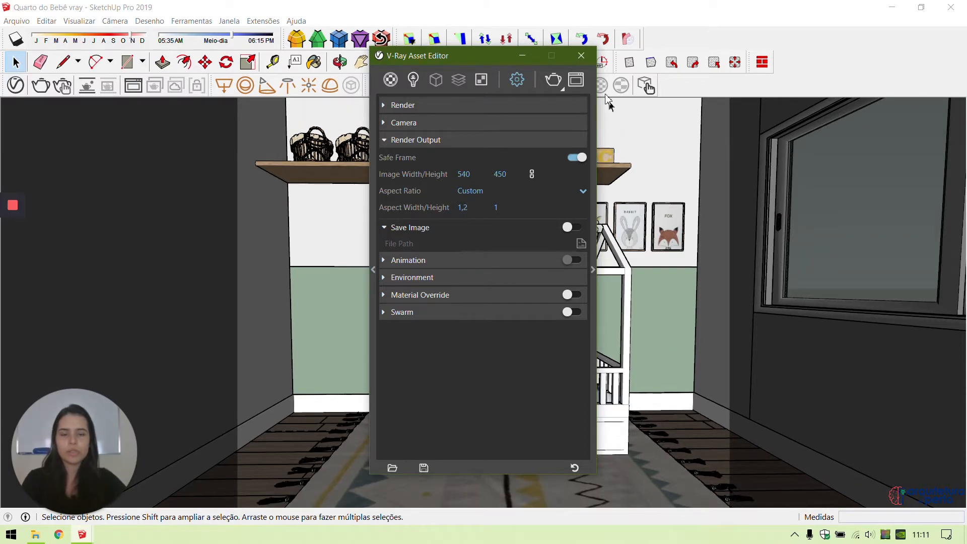
click(581, 55)
Step: Frame the house bed, the shelf and the wall pictures centrally within the safe frame
click(361, 63)
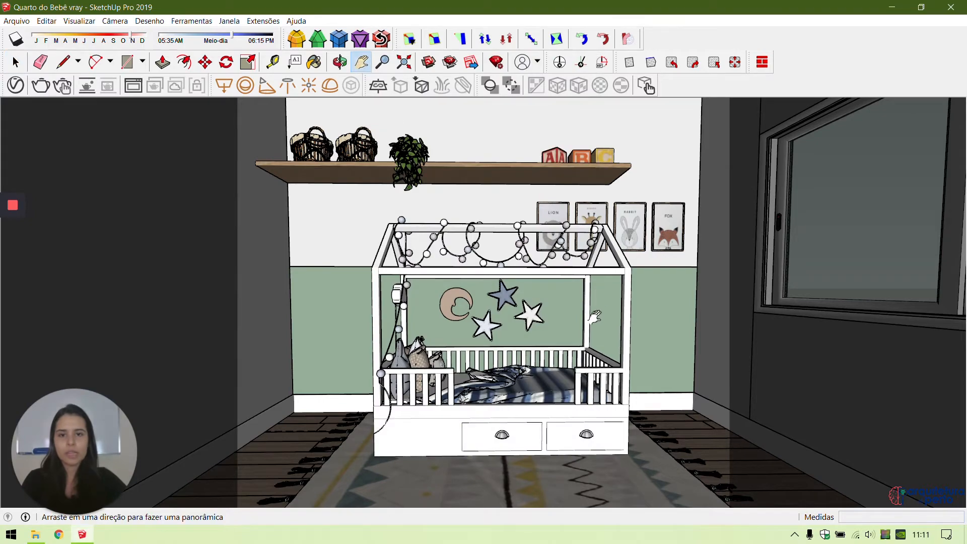
drag(598, 292, 594, 322)
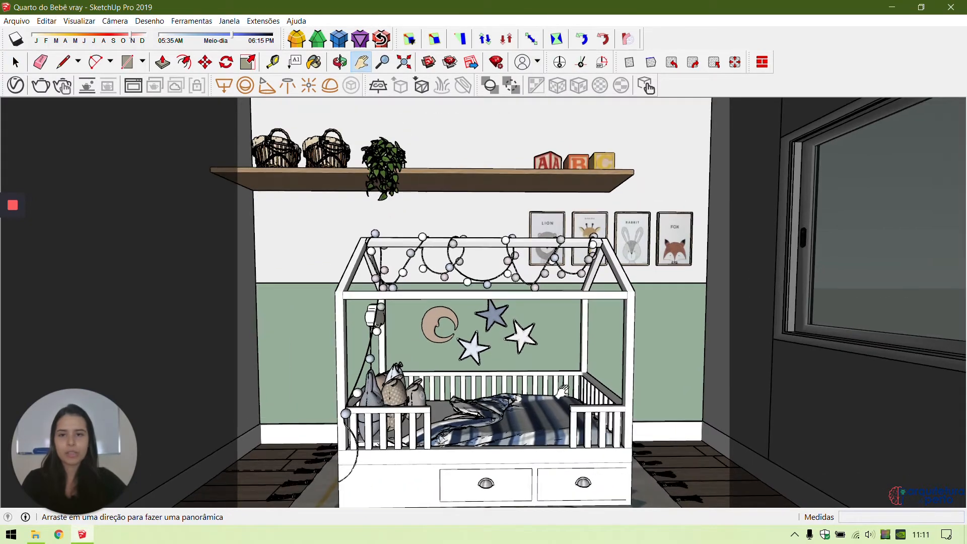
scroll(569, 385, up, 3)
drag(562, 387, 562, 371)
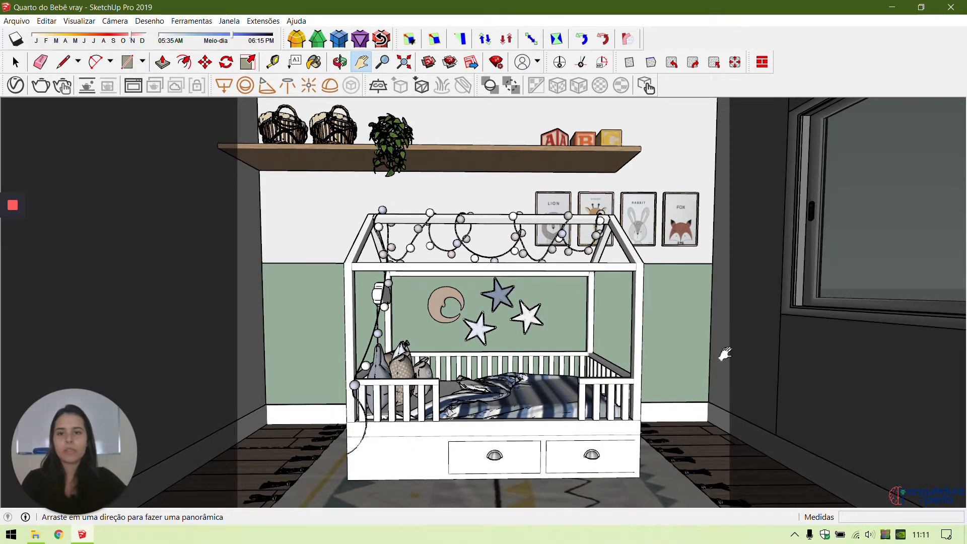
key(z)
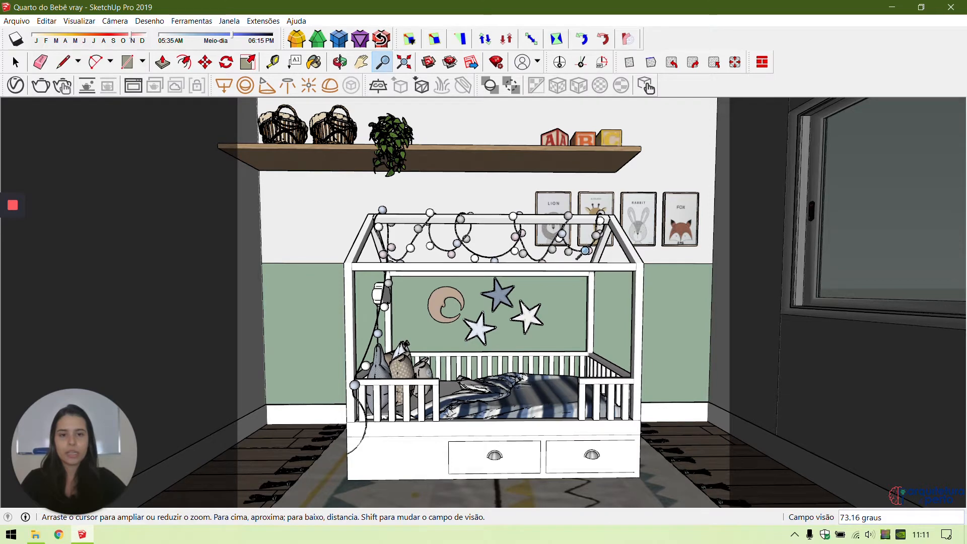
drag(584, 250, 583, 256)
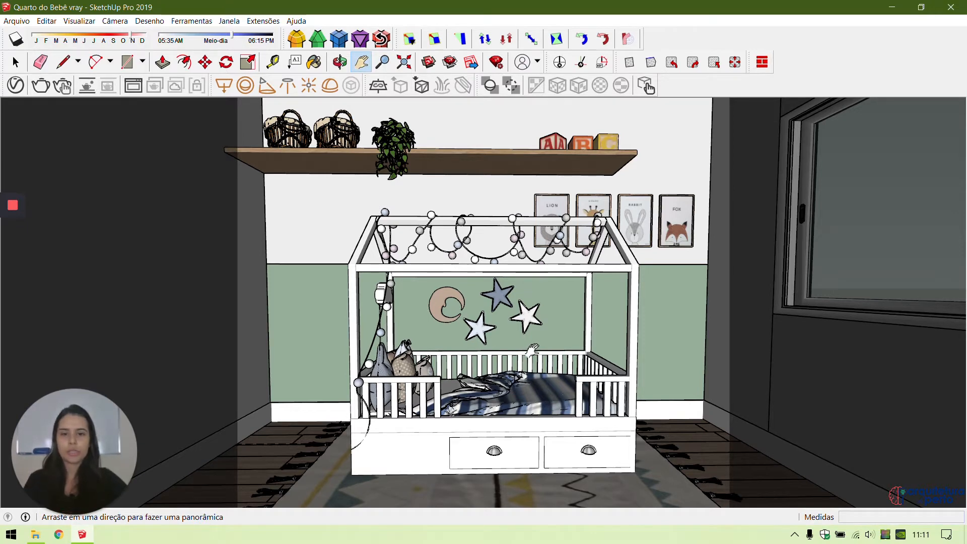
drag(532, 350, 530, 344)
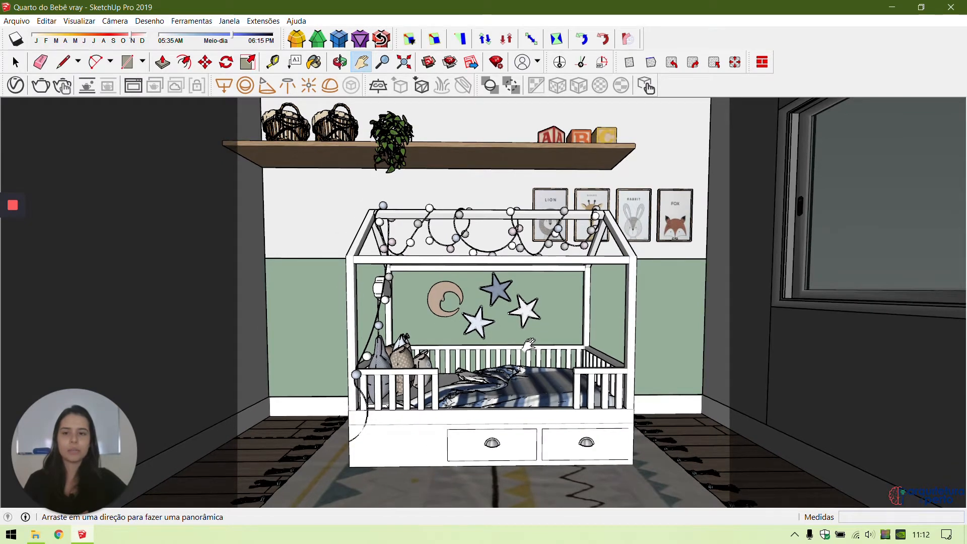
drag(530, 345, 528, 345)
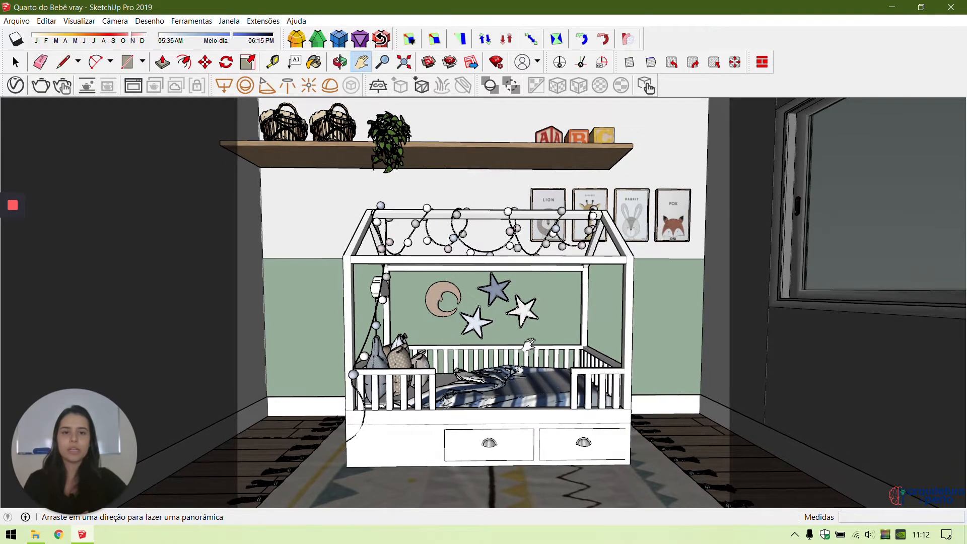
Step: Switch the camera to two-point perspective and re-center the bed and shelf in the safe frame
click(115, 20)
click(151, 98)
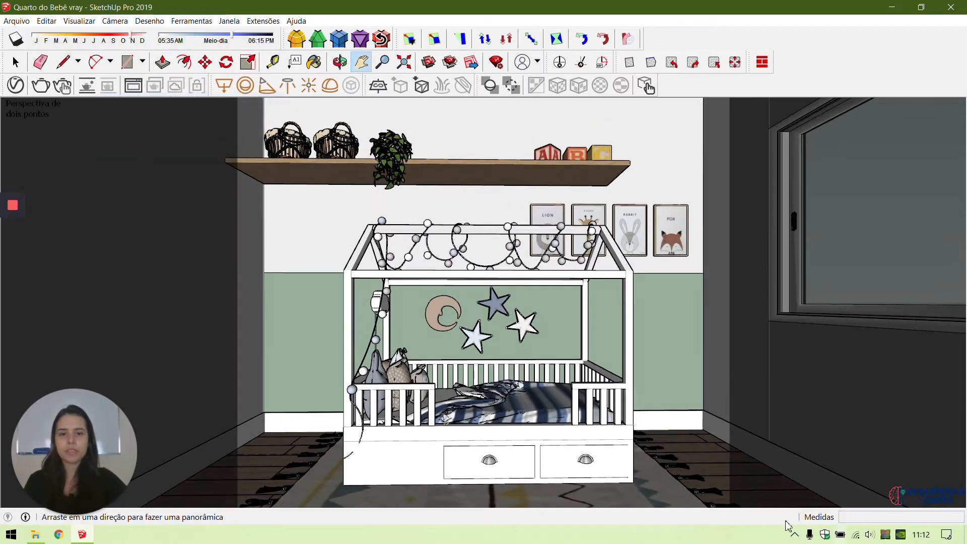
drag(554, 458, 554, 443)
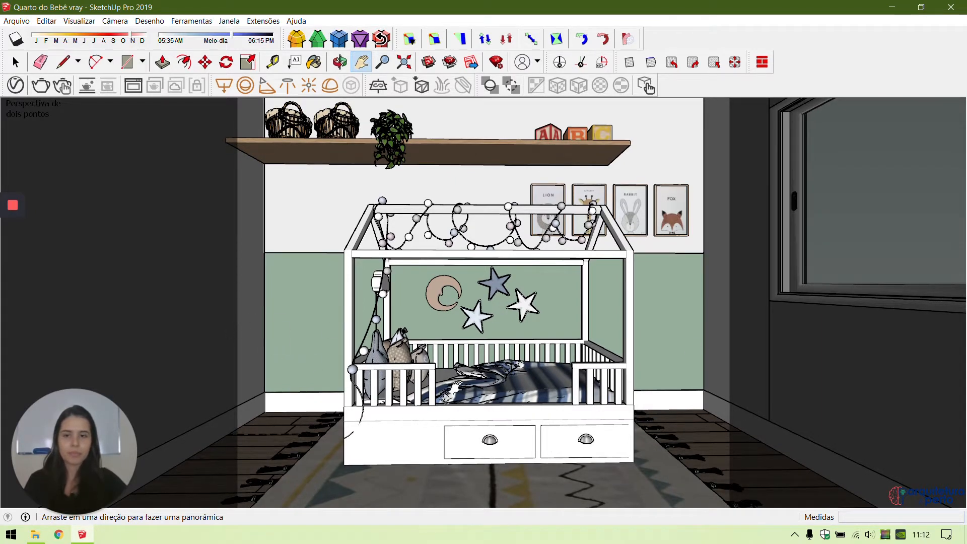
drag(456, 388, 455, 387)
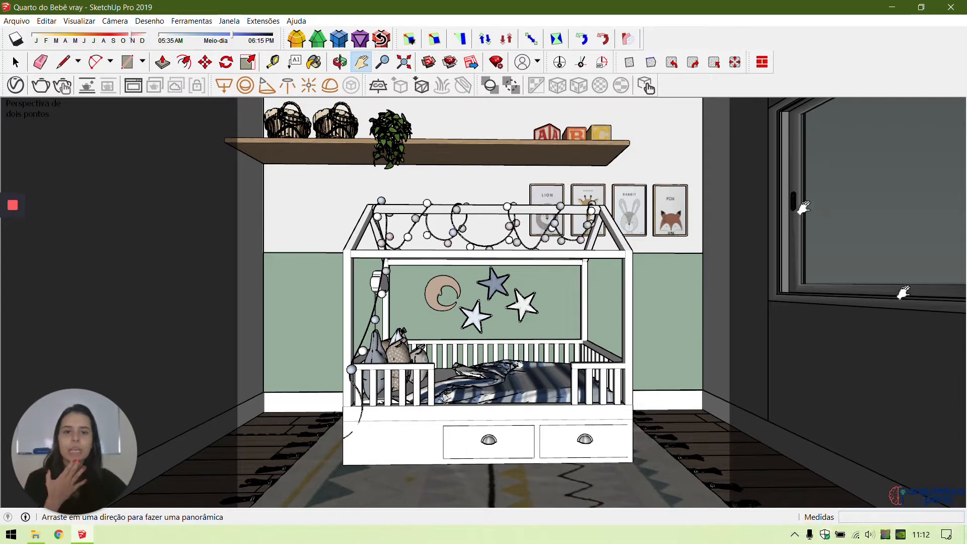
Step: Save the framed view of the bed as a new scene
click(79, 21)
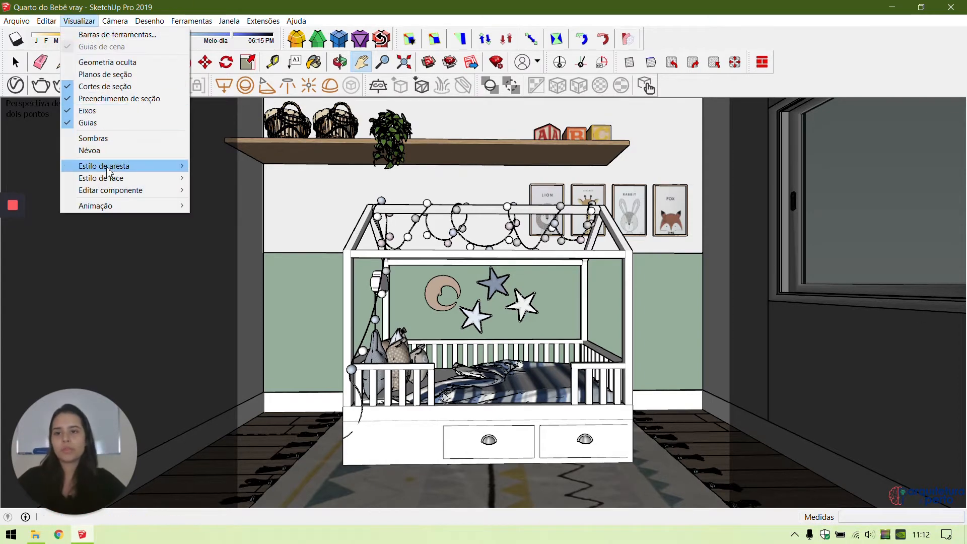
mouse_move(119, 210)
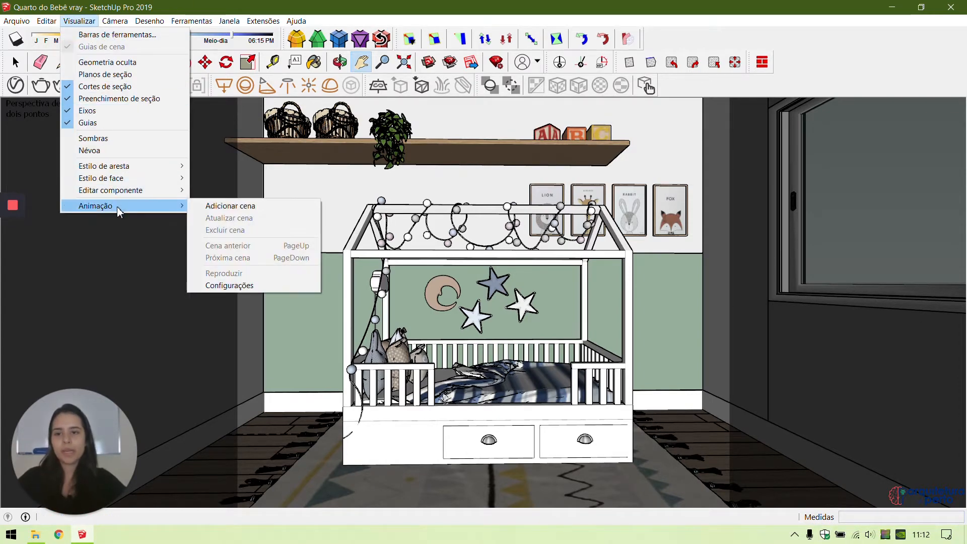
click(244, 208)
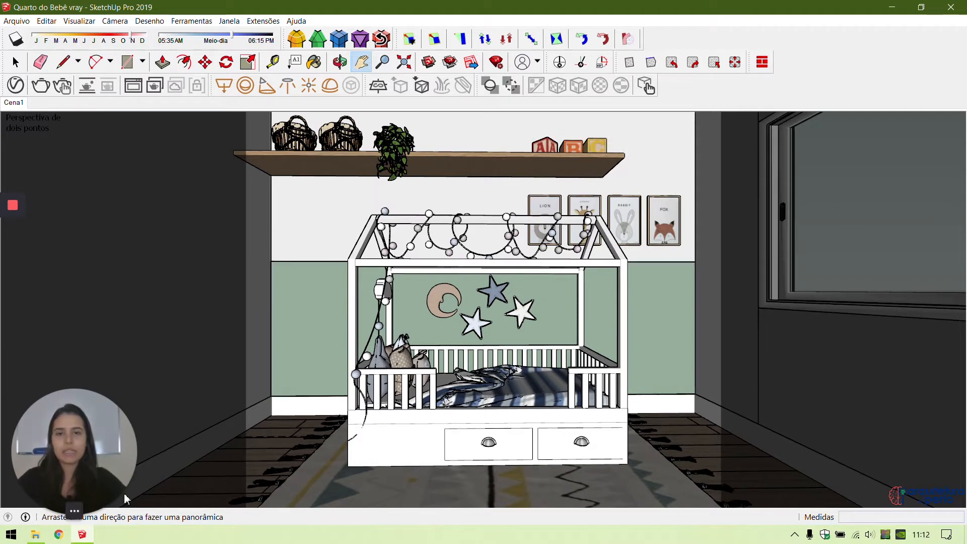
Step: Turn on shadows, set the date to around early March and move the sun time to the morning
click(13, 42)
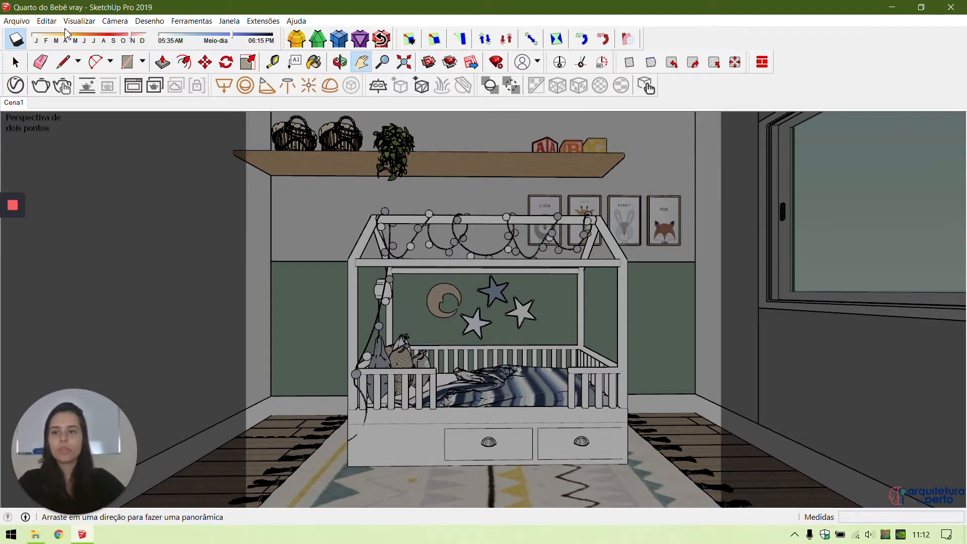
drag(66, 33, 55, 33)
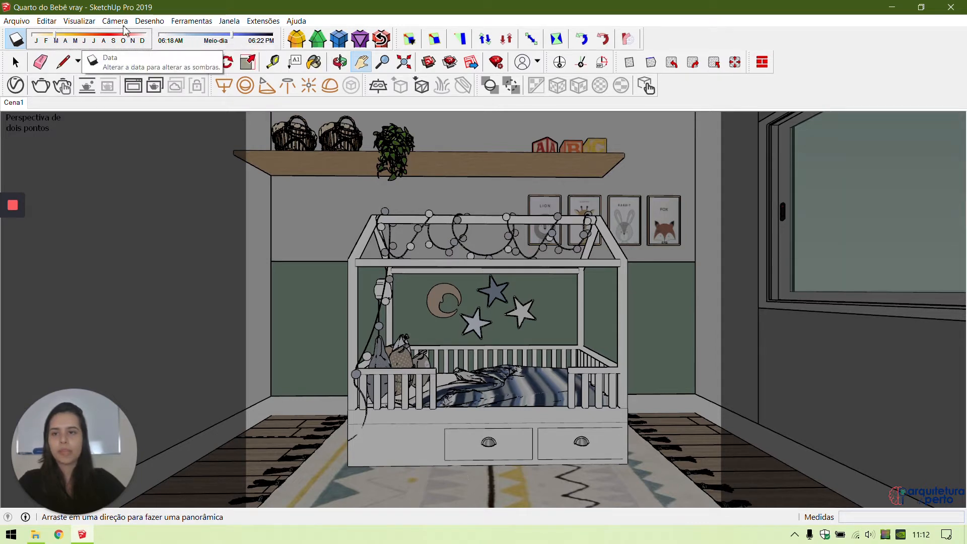
click(188, 35)
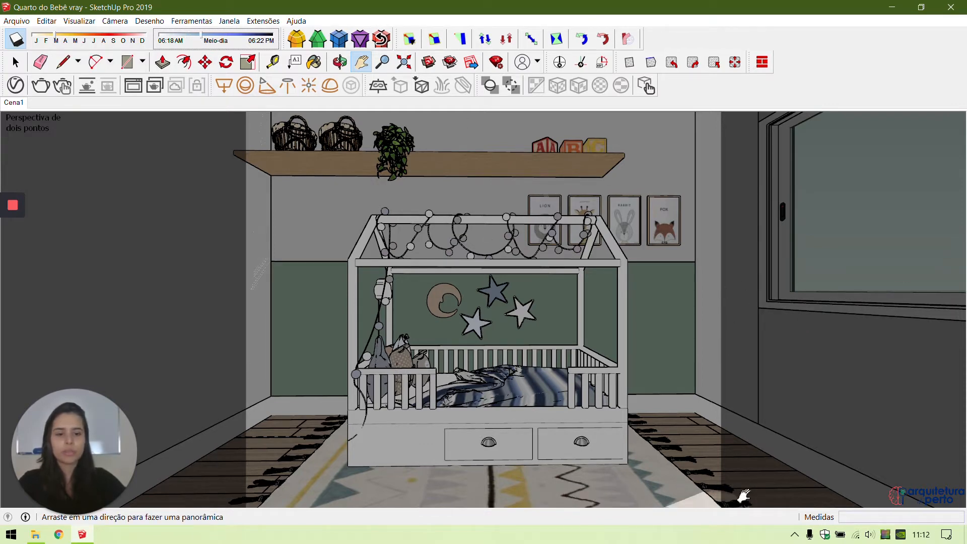
click(169, 35)
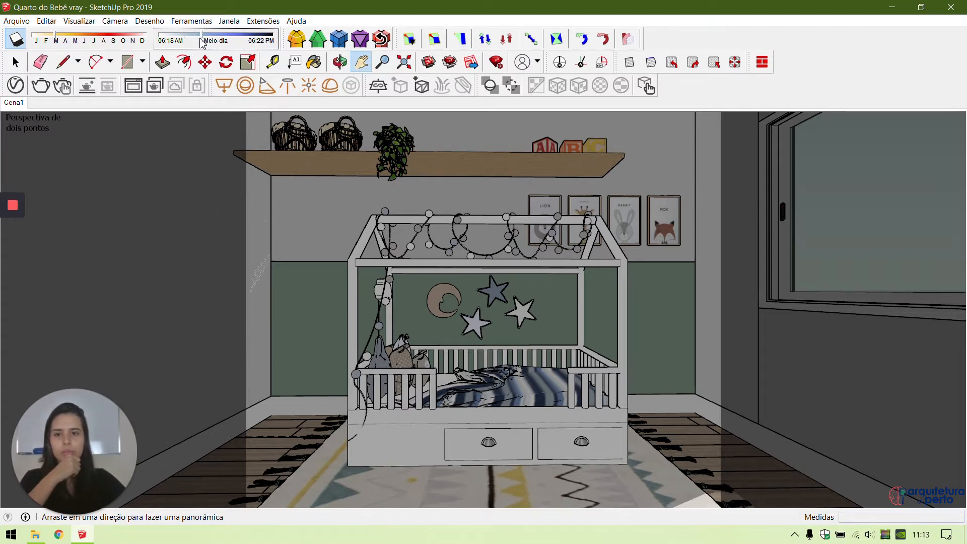
drag(200, 39, 209, 39)
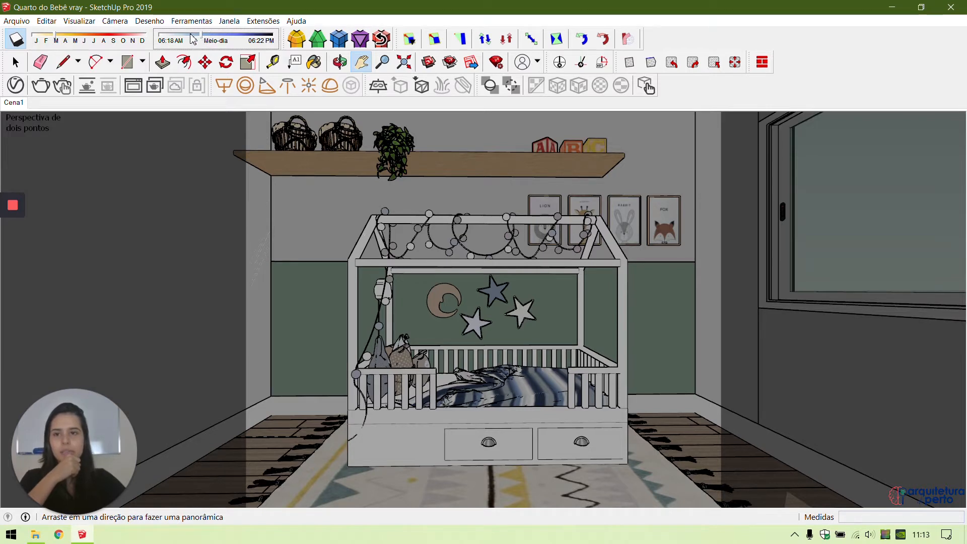
drag(186, 33, 185, 32)
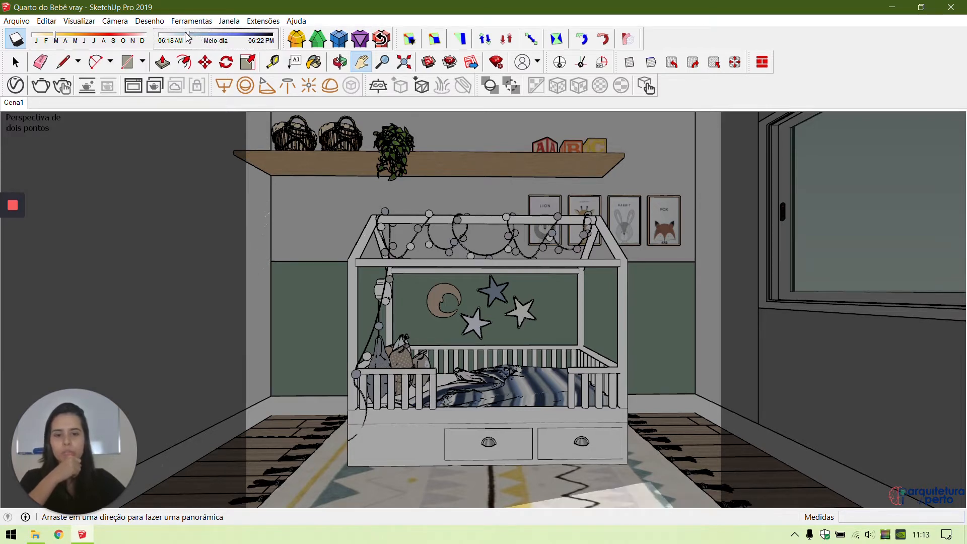
Step: Shift the sun date to around November so sunlight reaches the bed front, and update the Cena1 scene
click(63, 39)
drag(73, 38, 140, 40)
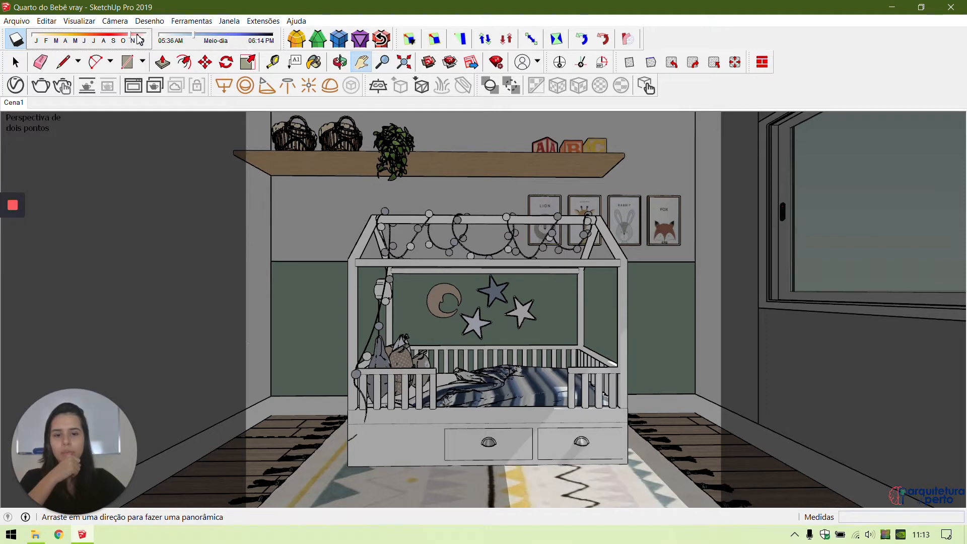
drag(36, 33, 46, 42)
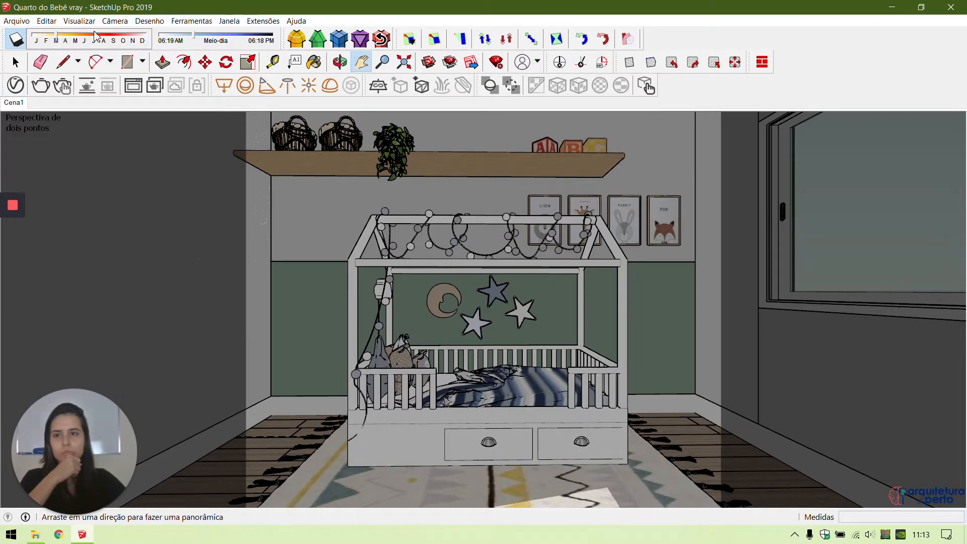
drag(93, 40, 111, 42)
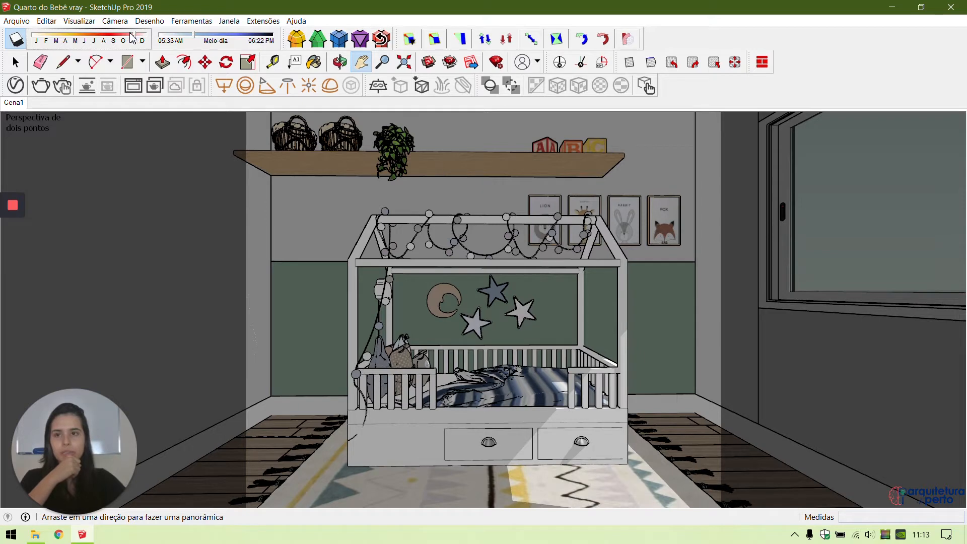
drag(131, 37, 131, 38)
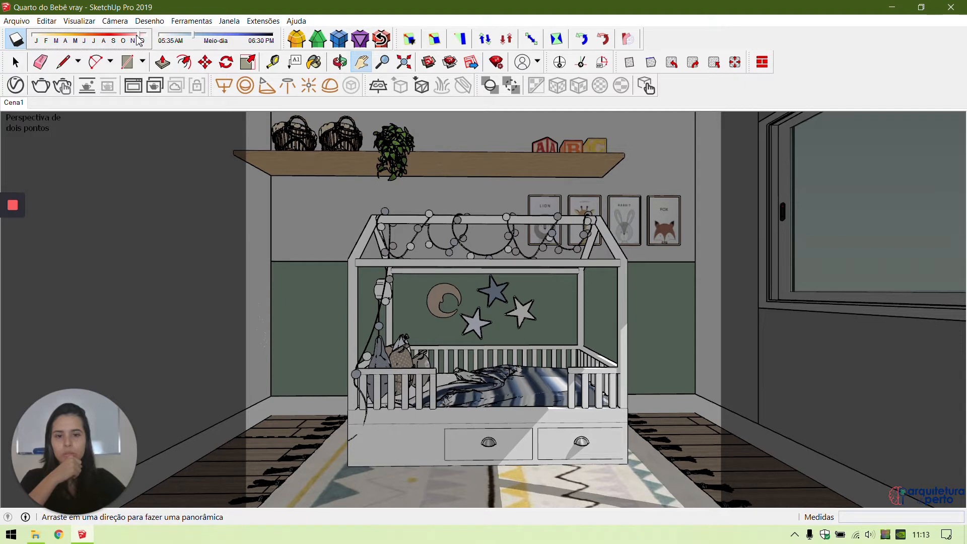
drag(137, 40, 125, 40)
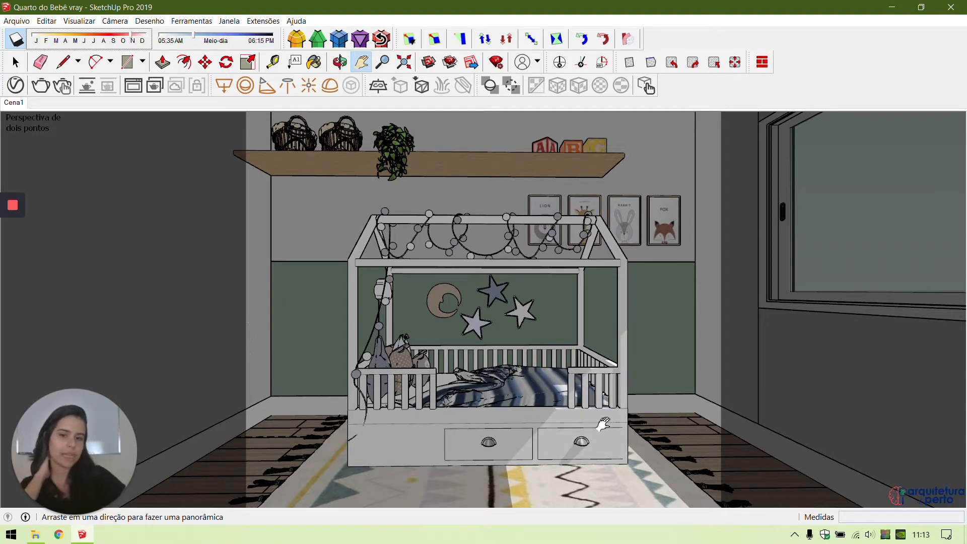
right_click(13, 105)
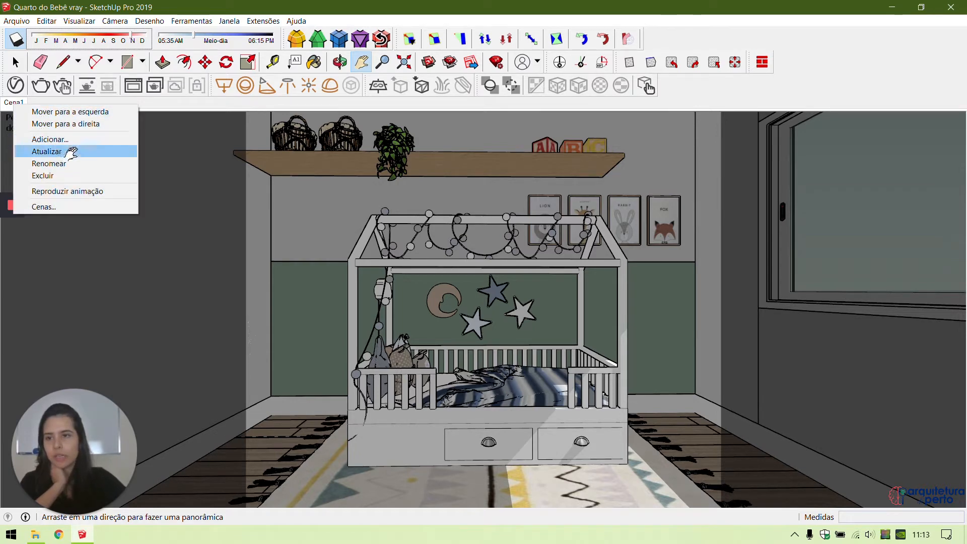
click(63, 151)
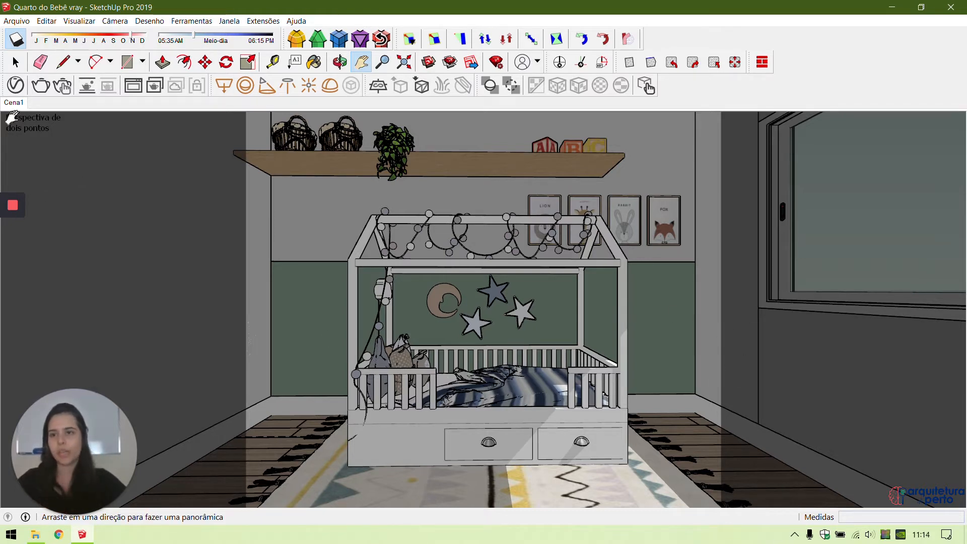
Step: Turn off the shadow display and enable Material Override in the V-Ray render settings
click(16, 39)
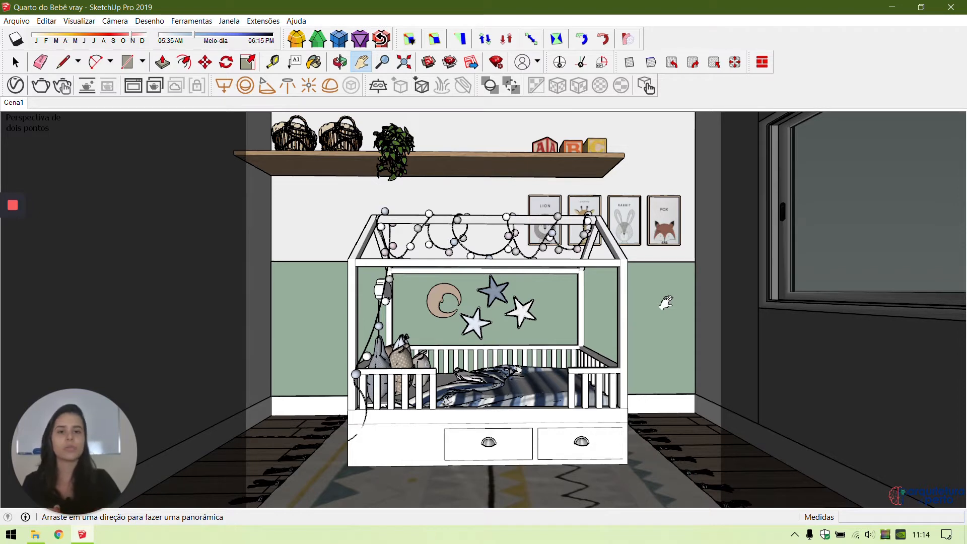
click(15, 85)
click(421, 140)
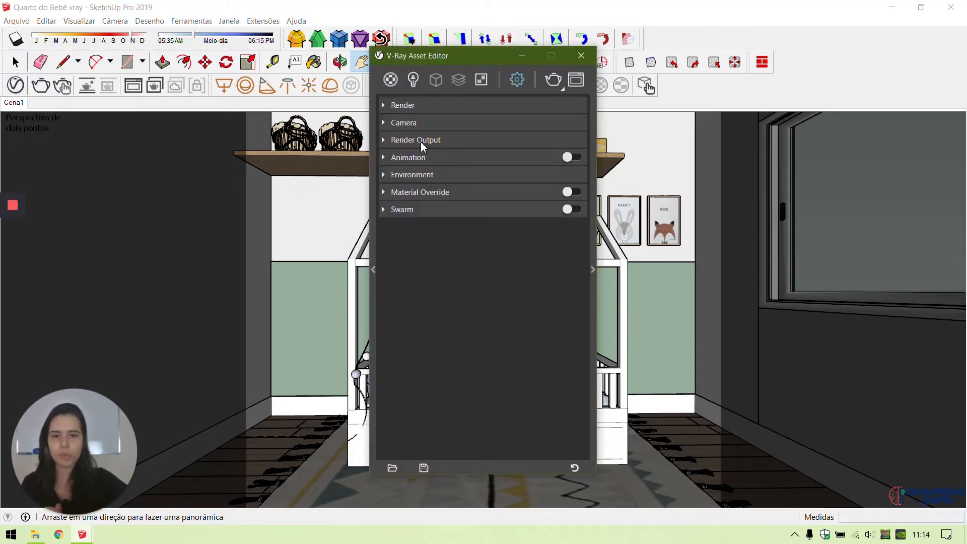
click(433, 193)
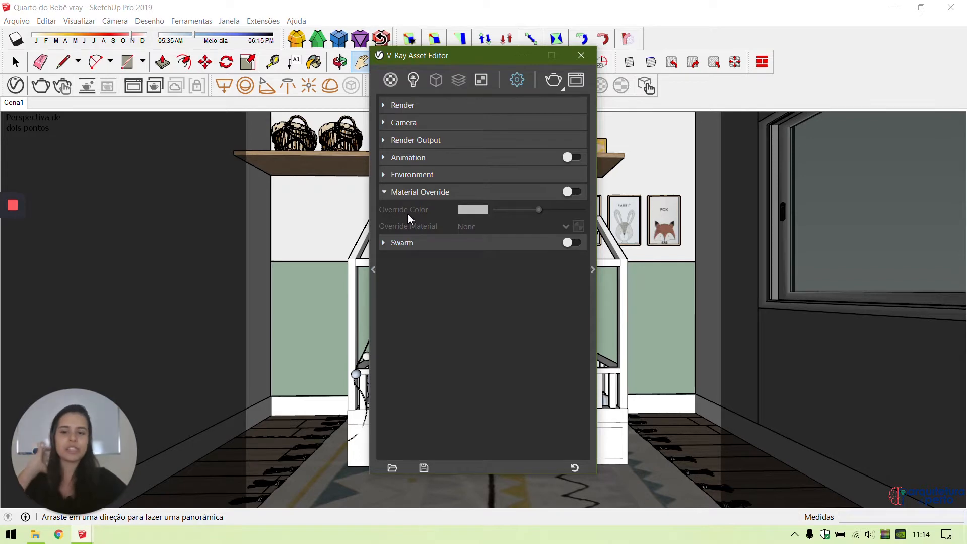
click(581, 55)
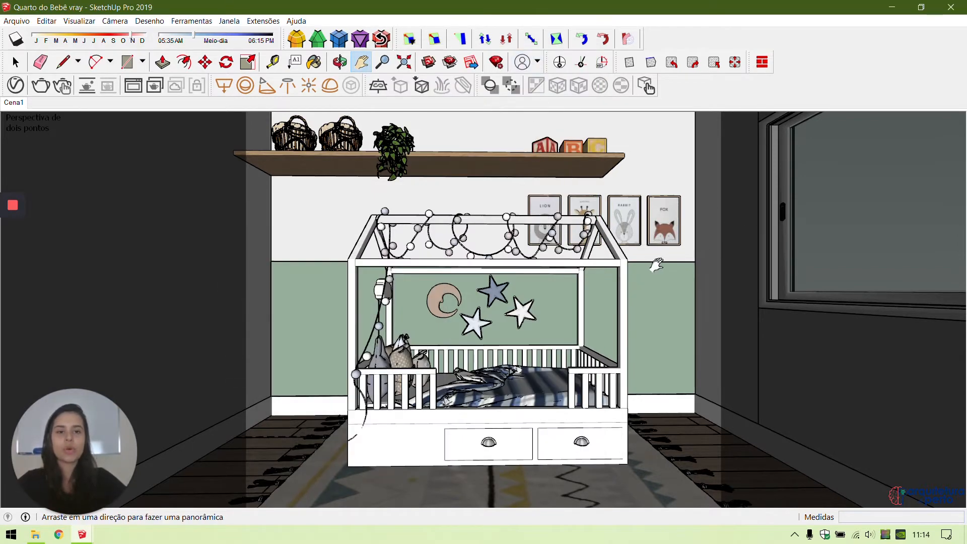
Step: Sample the Translucent_Glass_Blue material from the window pane and show its V-Ray material settings
drag(656, 266, 595, 288)
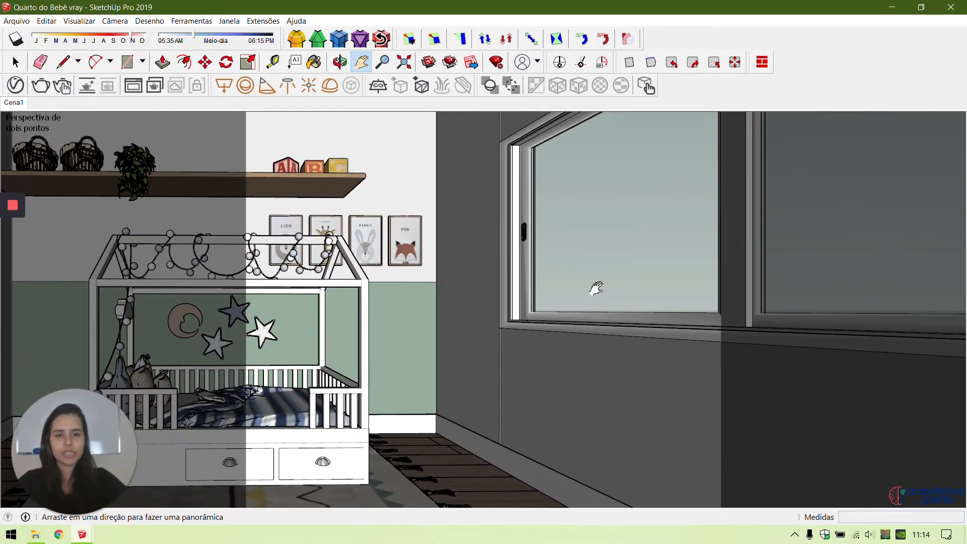
middle_drag(596, 288, 682, 318)
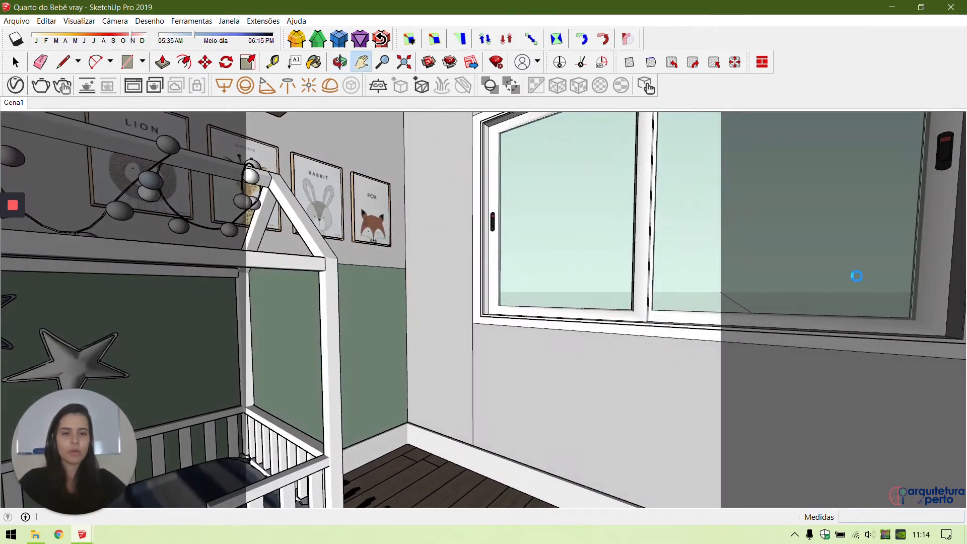
key(b)
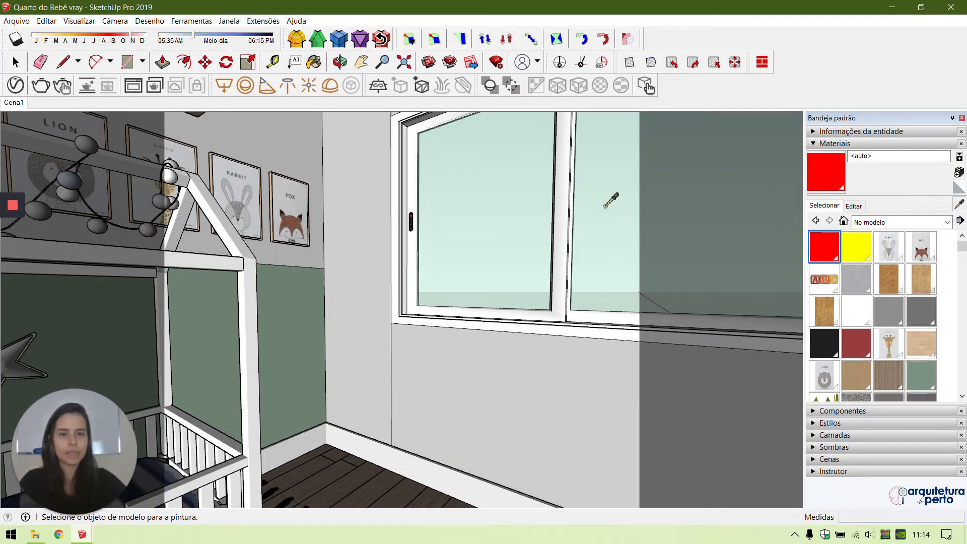
alt+click(604, 206)
click(15, 85)
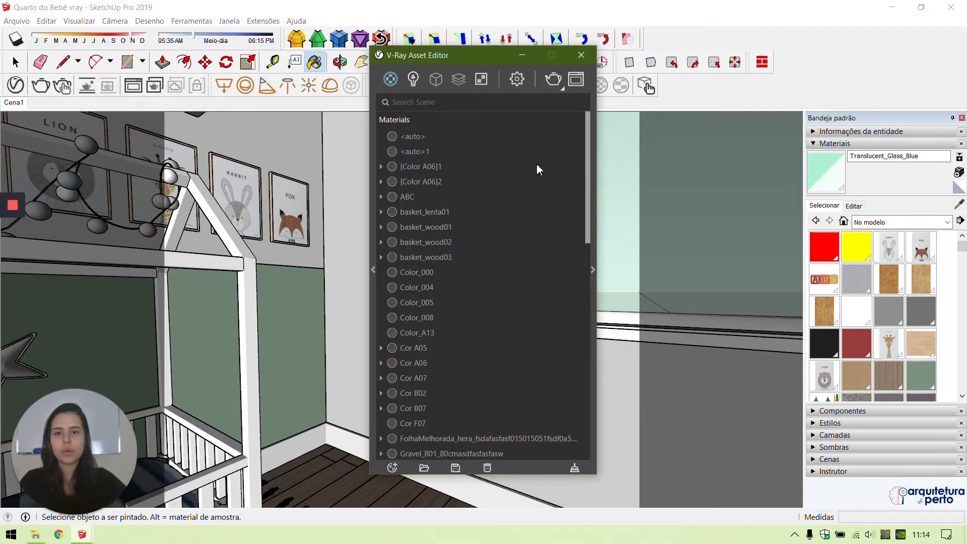
click(593, 157)
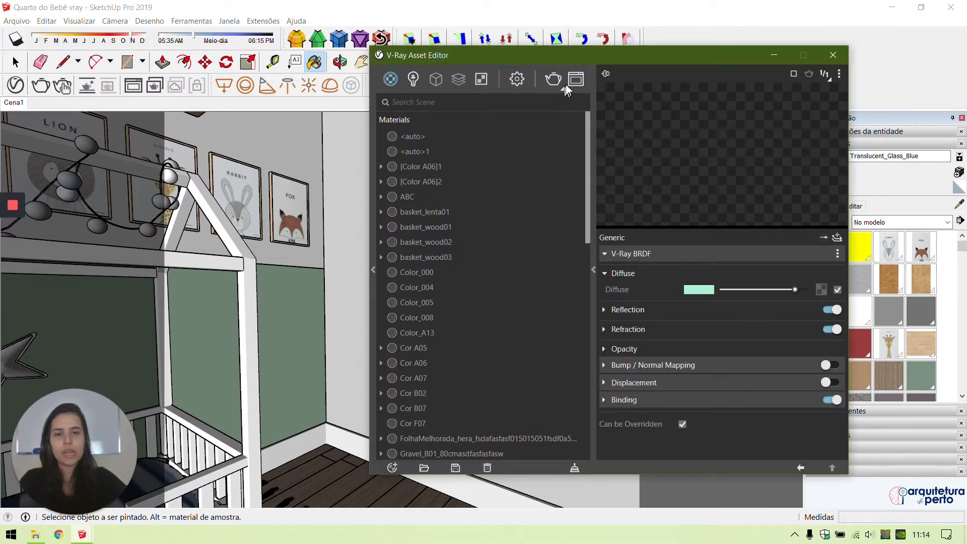
drag(565, 61, 374, 60)
Step: Set the window glass material's reflection and refraction colors to full white
click(467, 312)
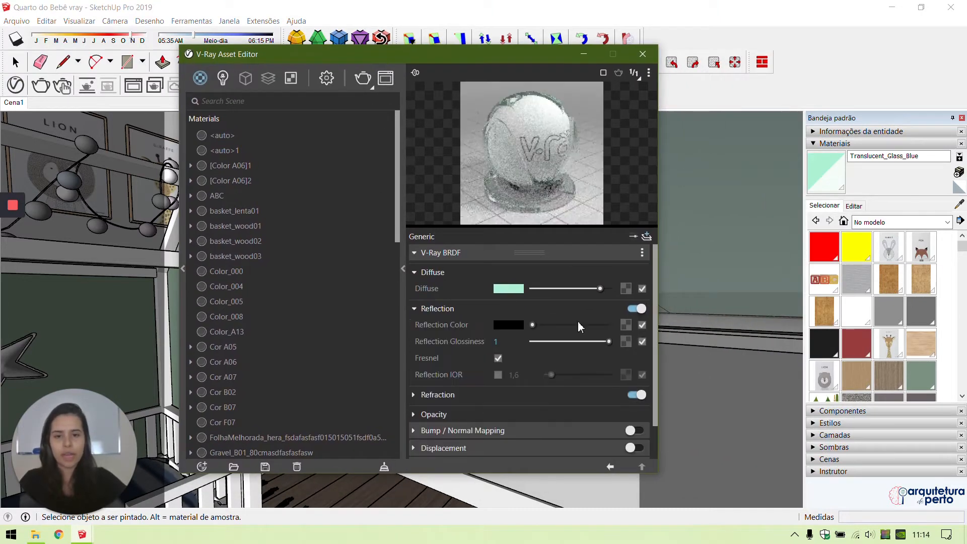
drag(532, 324, 609, 324)
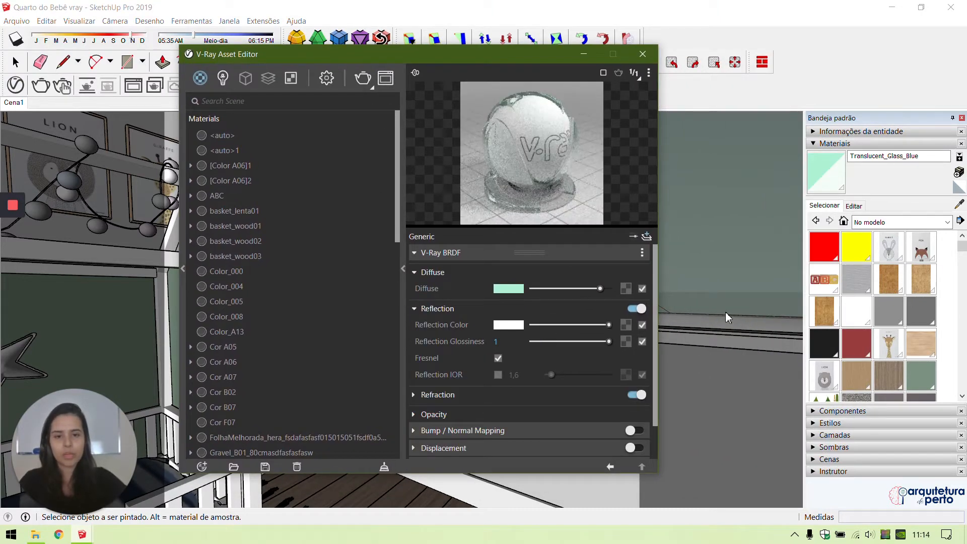
click(459, 396)
drag(607, 411, 630, 414)
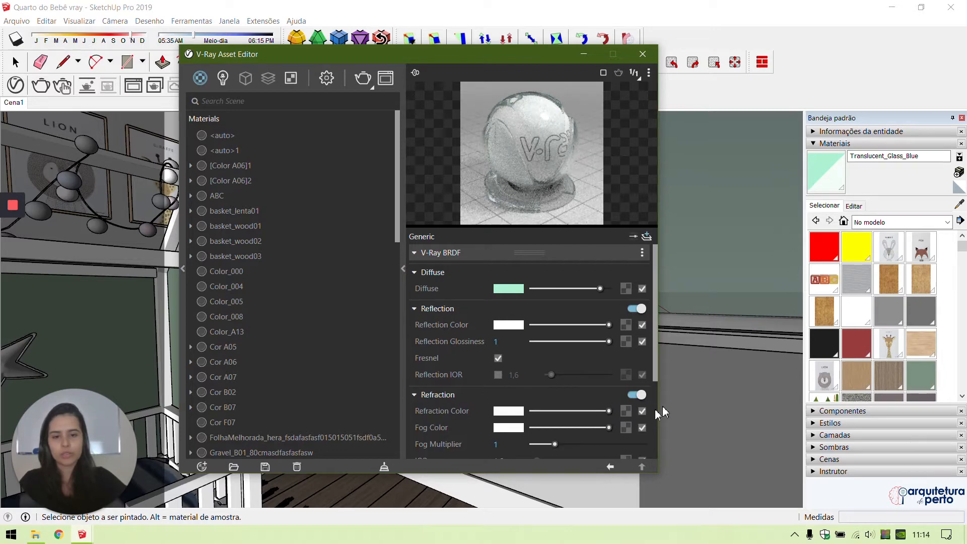
click(642, 54)
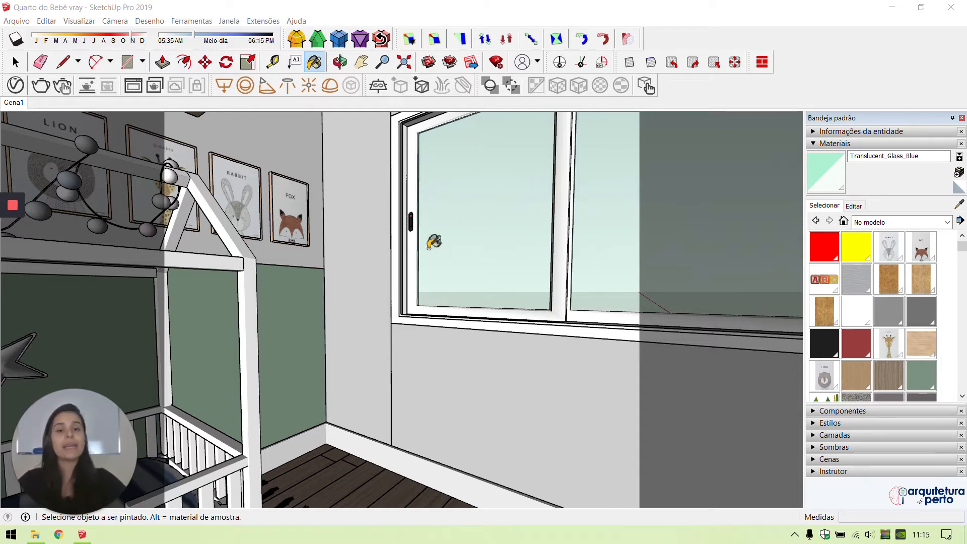
Step: Exclude the window glass material from the material override by disabling Can be Overridden
click(15, 85)
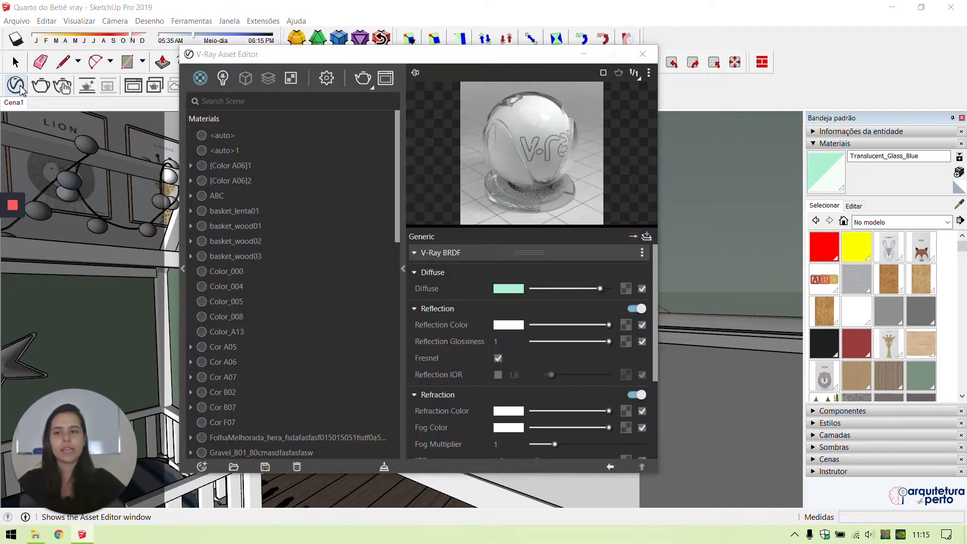
click(326, 79)
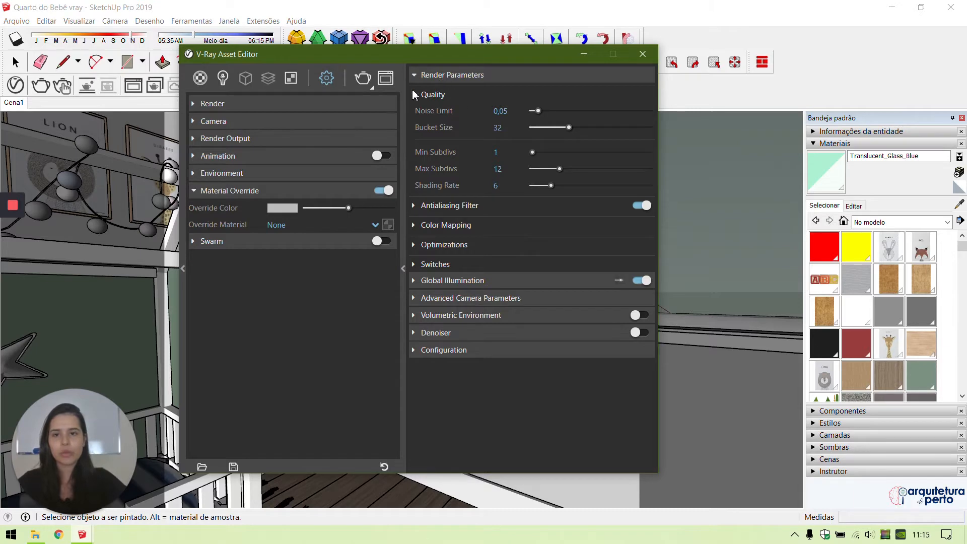
click(200, 77)
click(448, 253)
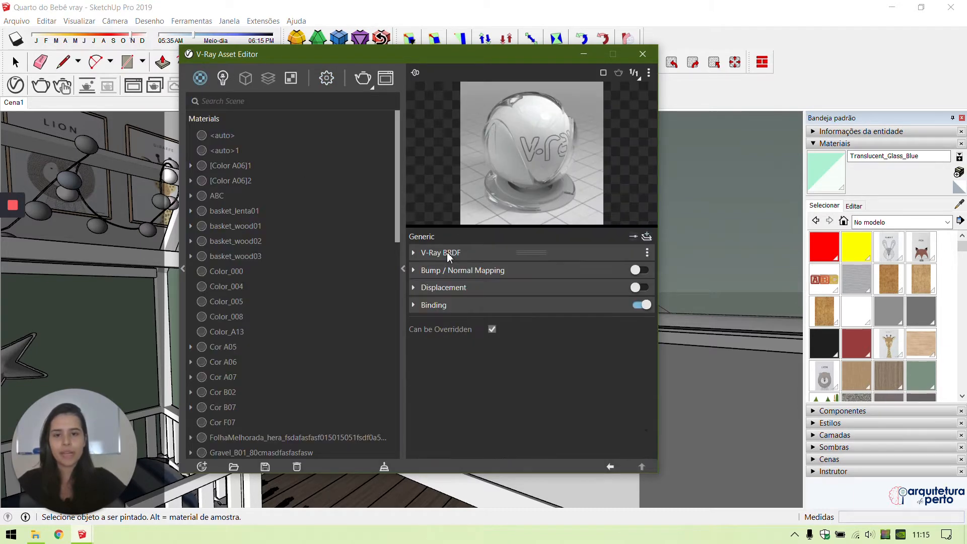
click(492, 332)
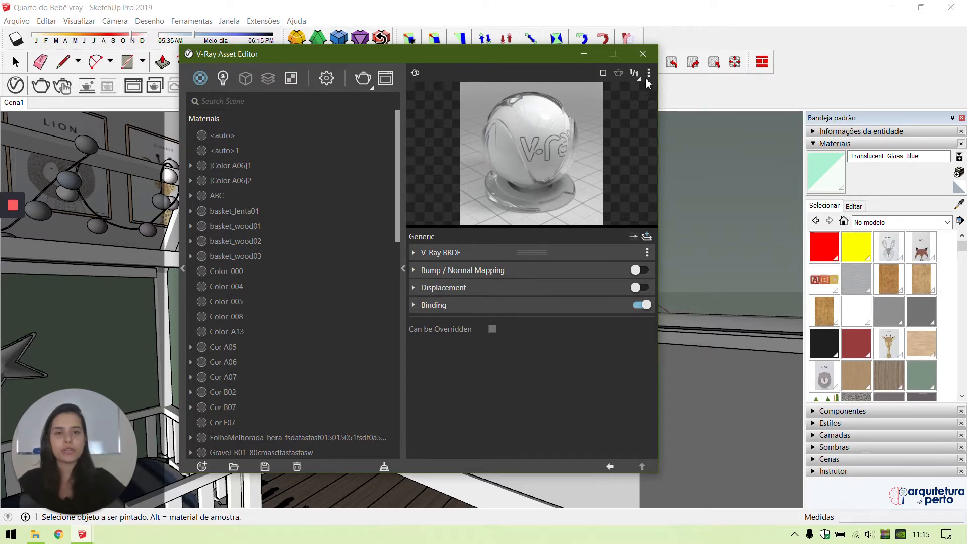
click(642, 54)
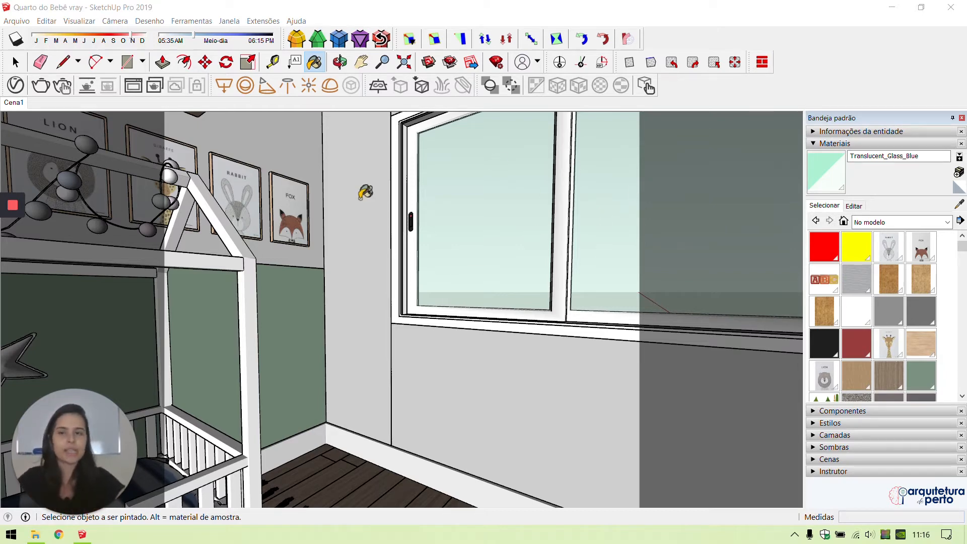
Step: Return to the Cena1 scene and set the V-Ray camera exposure value (EV) to 8
click(14, 104)
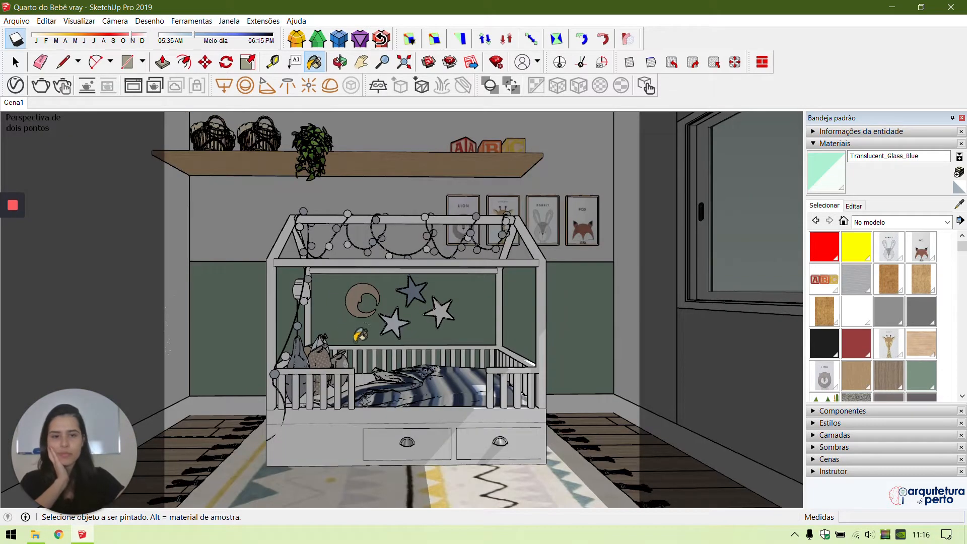
click(962, 120)
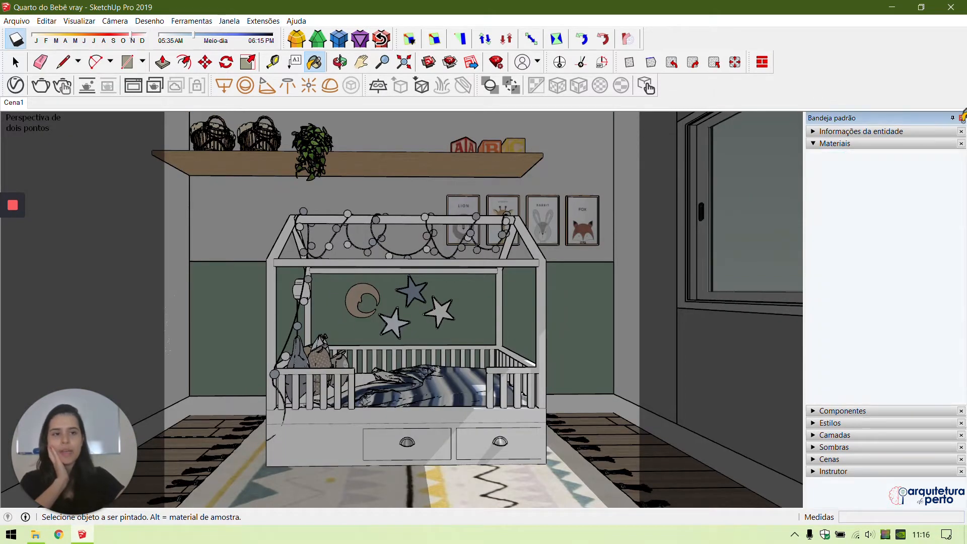
click(61, 90)
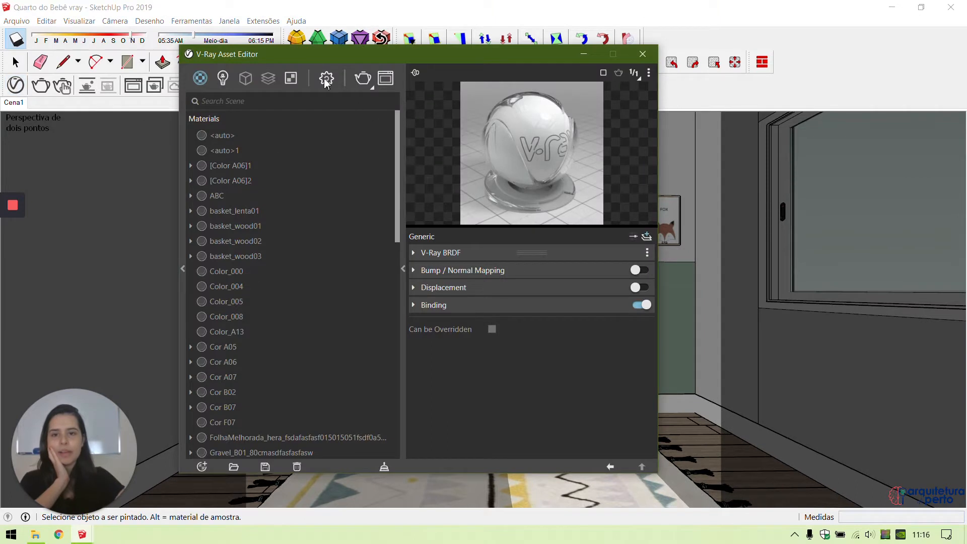
click(326, 80)
click(212, 103)
click(212, 103)
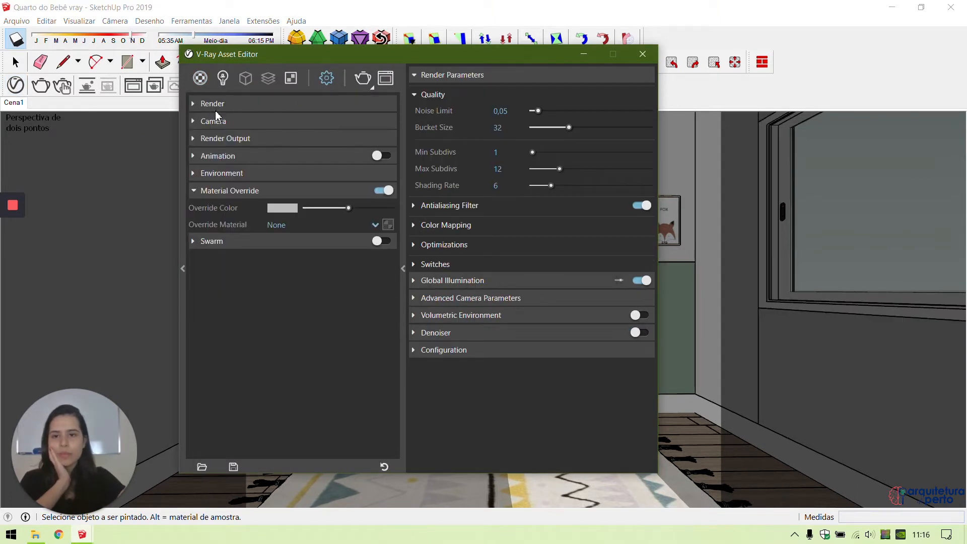
click(216, 121)
click(276, 196)
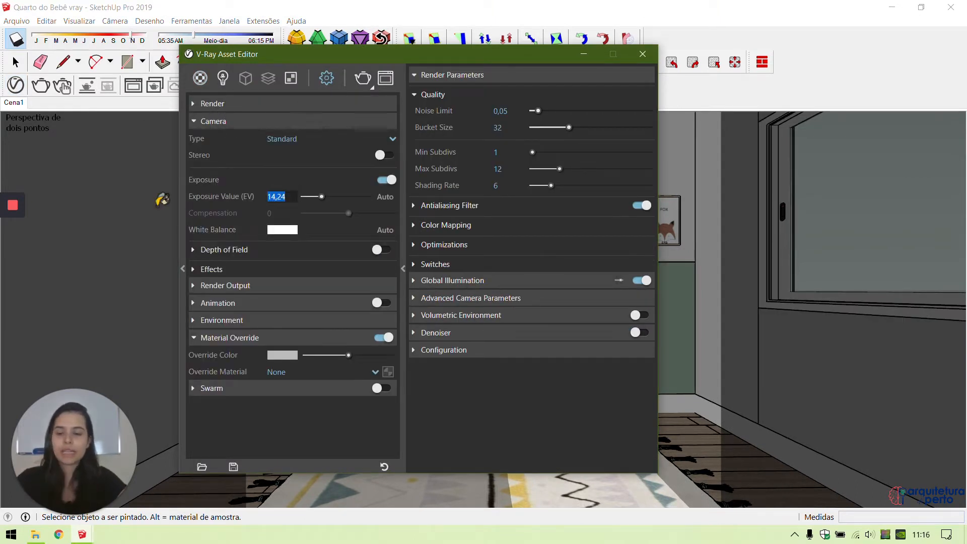
text(8)
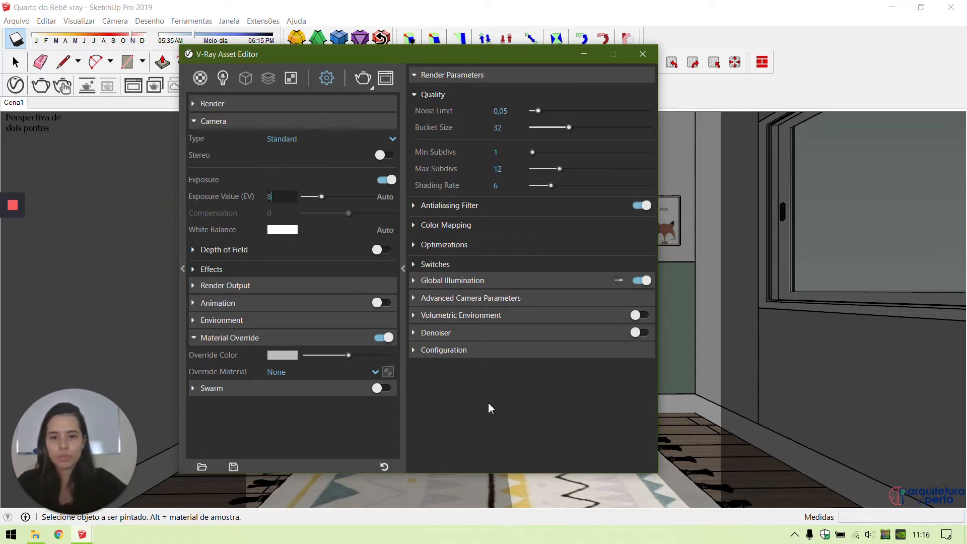
key(Return)
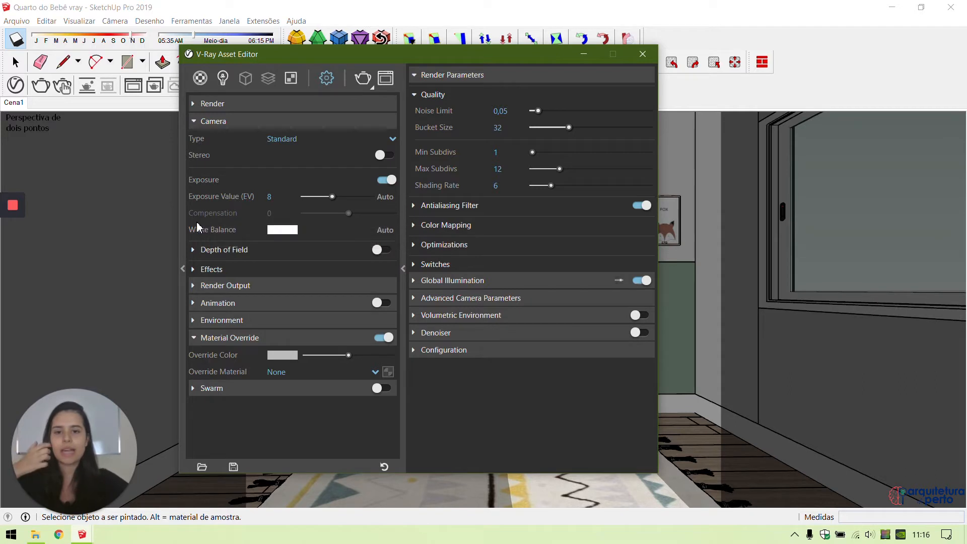
click(210, 123)
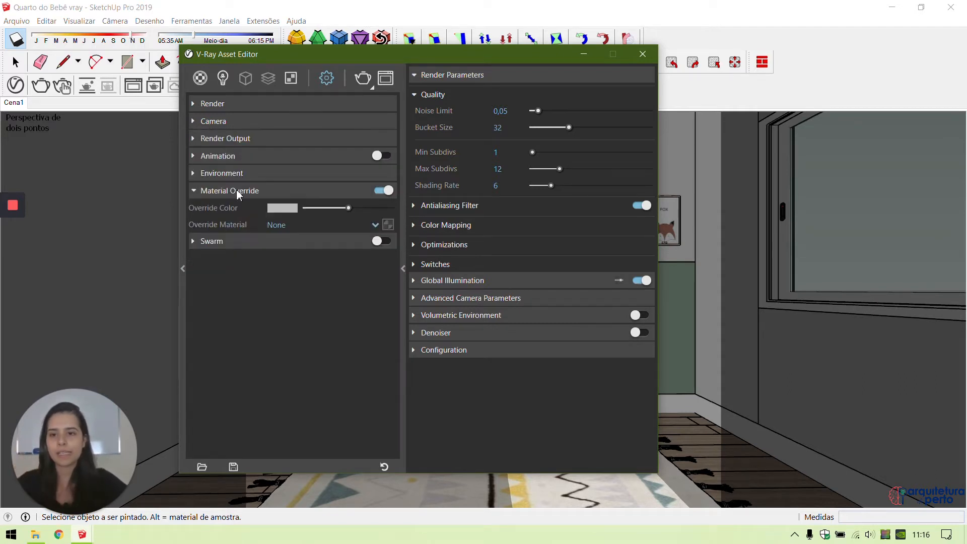
Step: Set the render output image width to 800, keeping the custom 1,2 to 1 aspect ratio
click(231, 192)
click(226, 138)
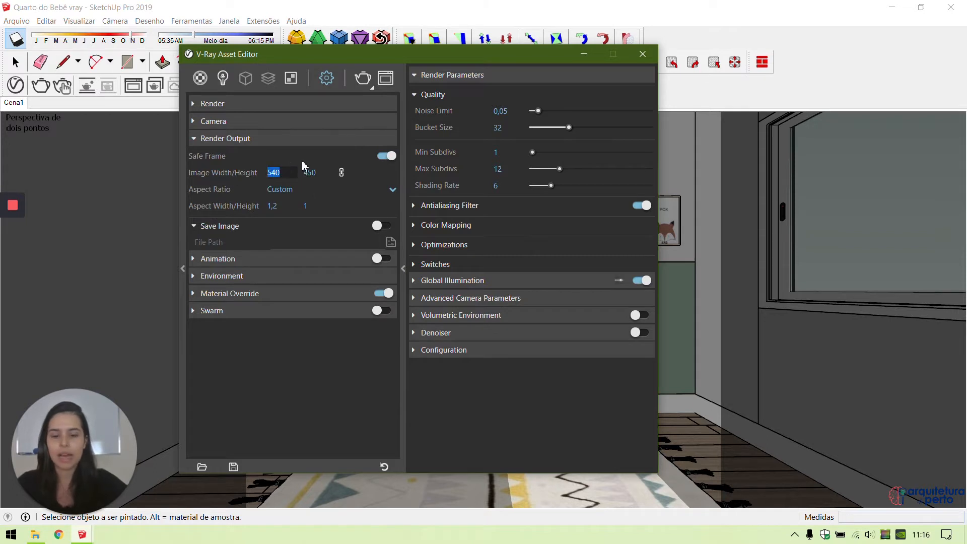
text(800)
key(Return)
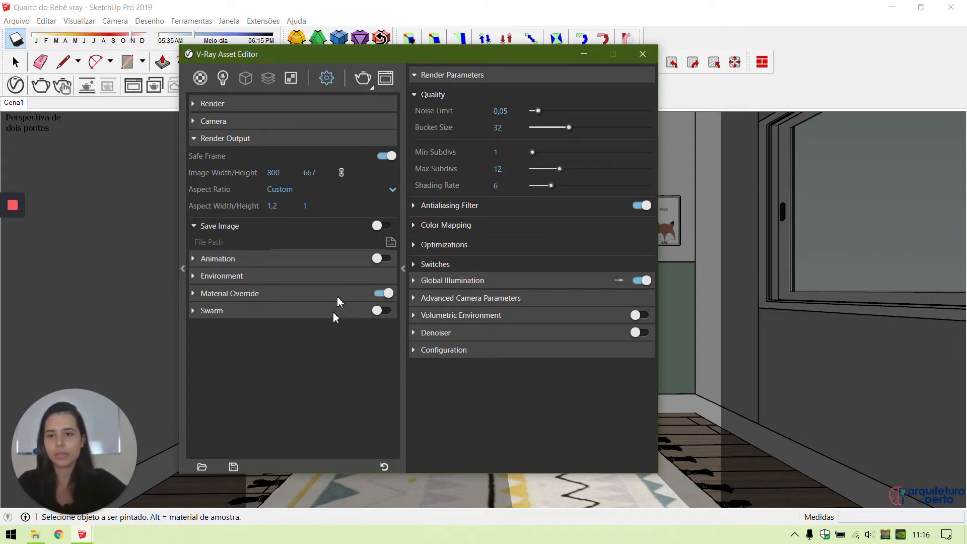
Step: Run a V-Ray test render of the bed scene, then stop it and close the frame buffer
click(643, 54)
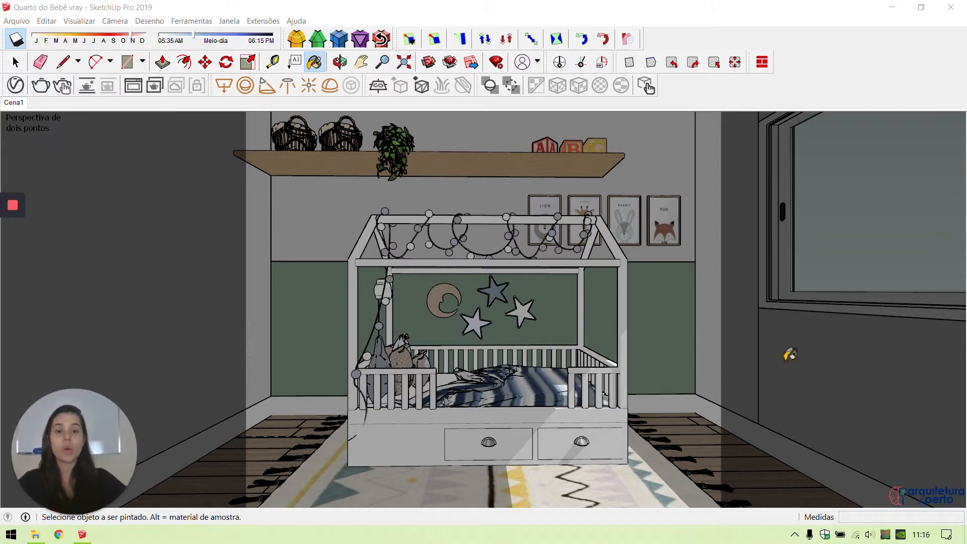
click(41, 86)
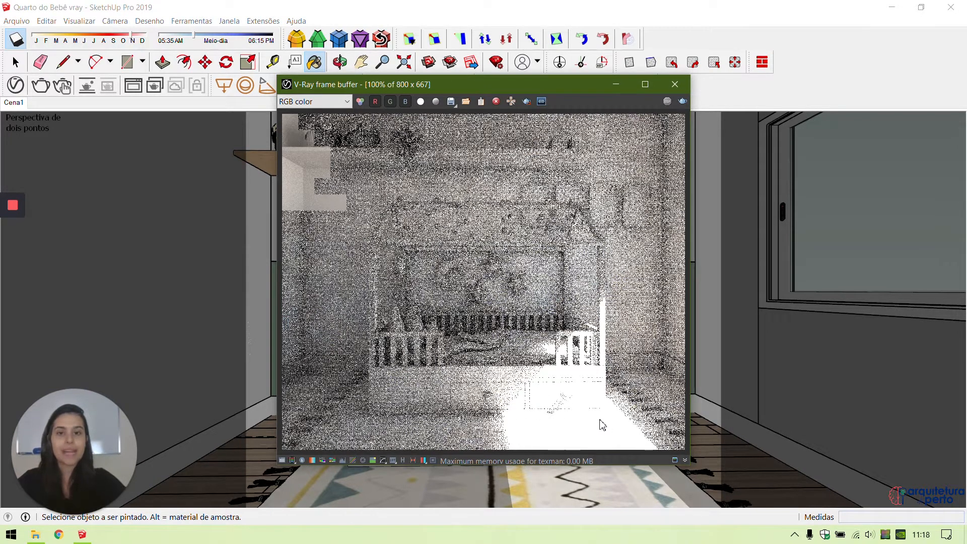
click(496, 102)
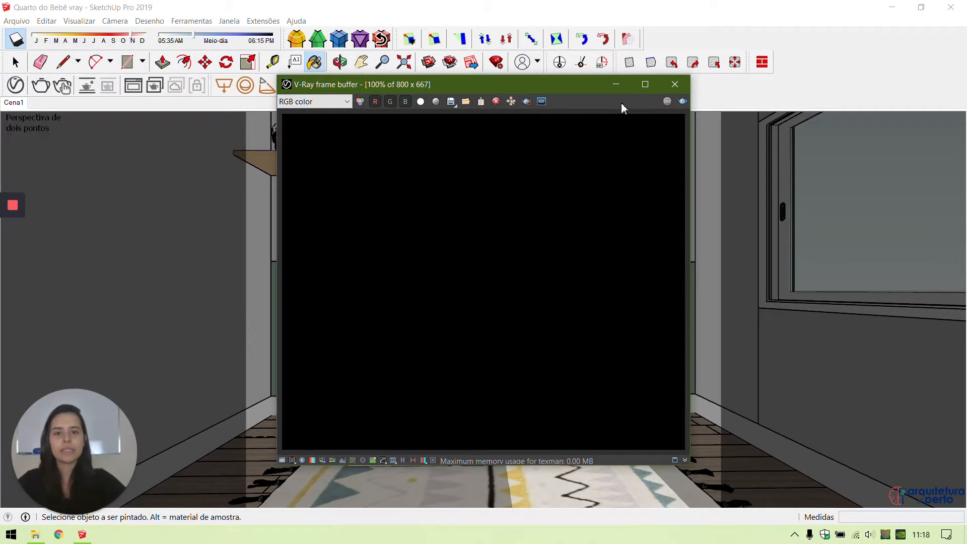
click(675, 85)
Step: Set the SunLight's intensity multiplier to 0,5 and its size multiplier to 8
click(15, 85)
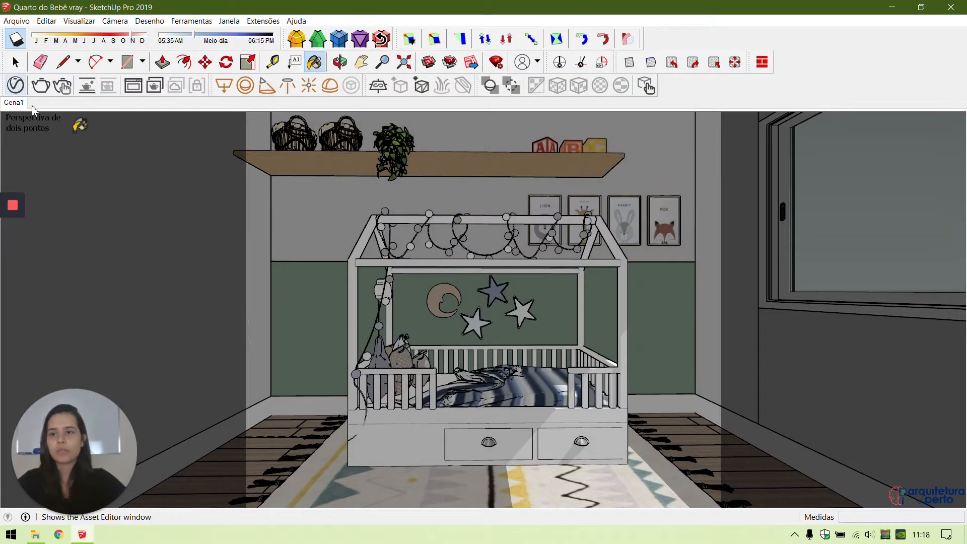
click(256, 139)
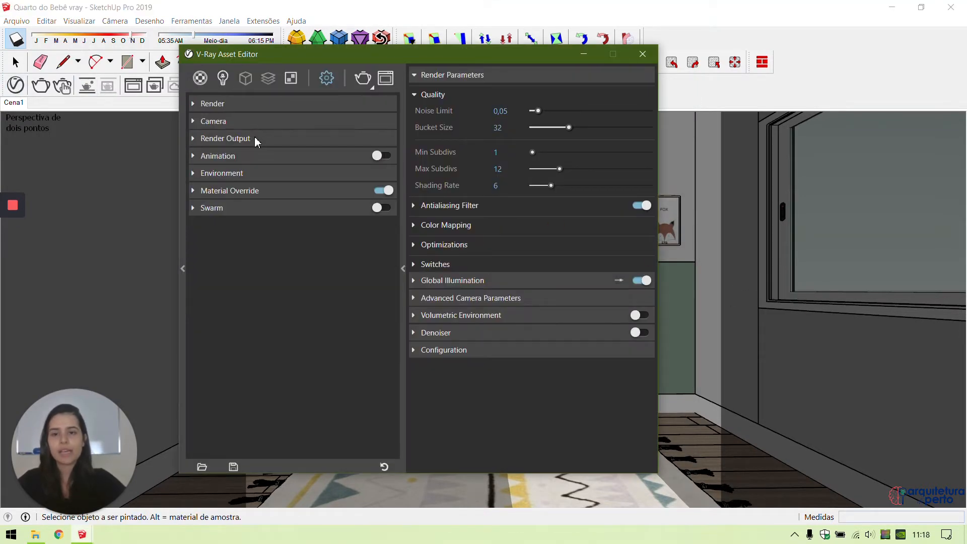
click(223, 78)
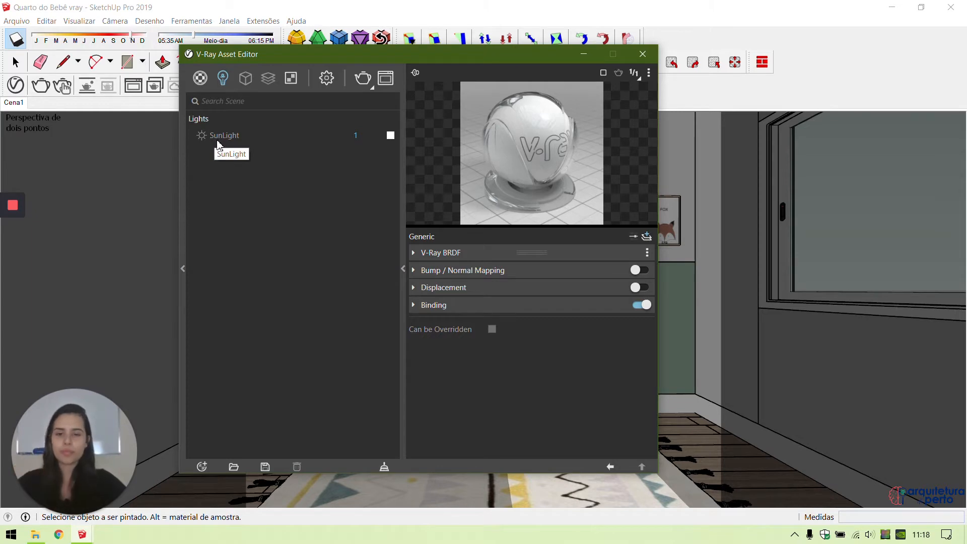
double_click(362, 137)
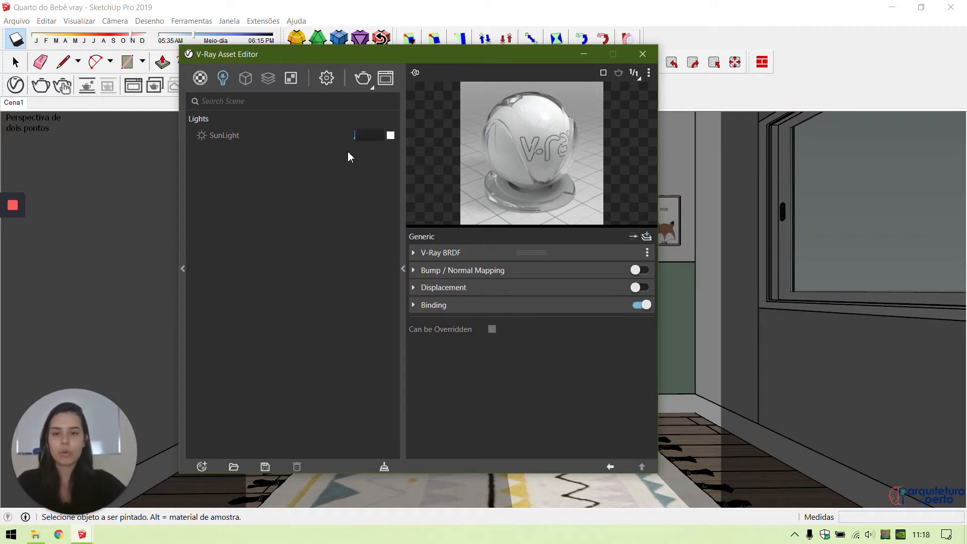
text(,5)
key(Return)
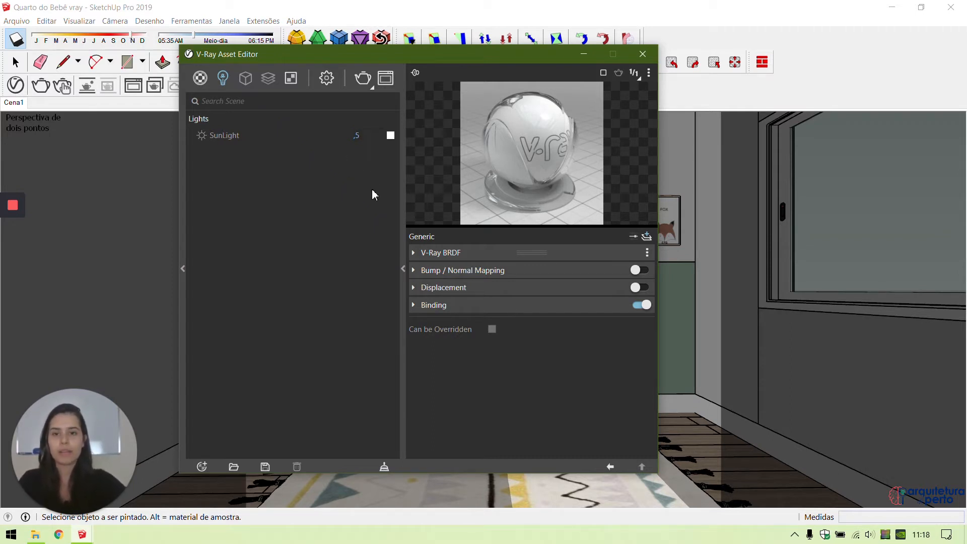
click(240, 142)
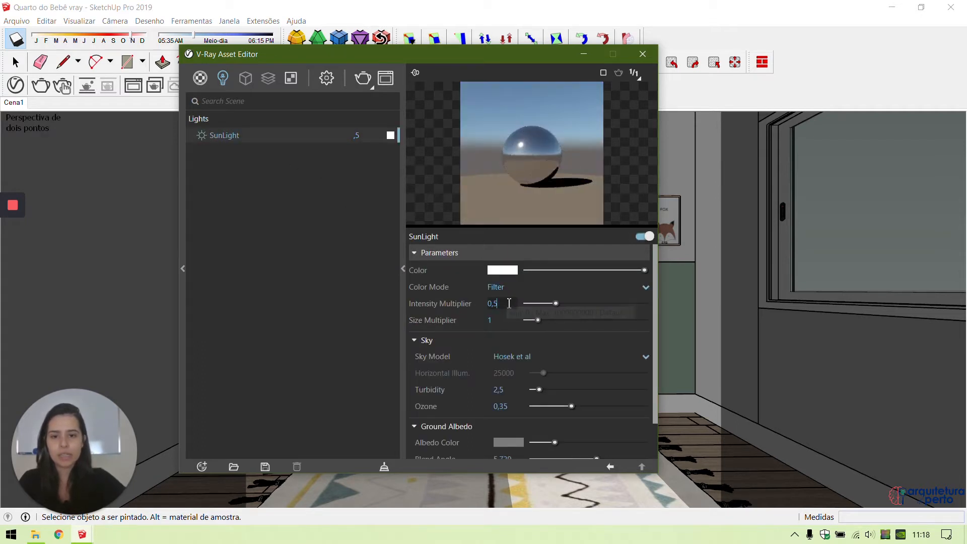
double_click(501, 320)
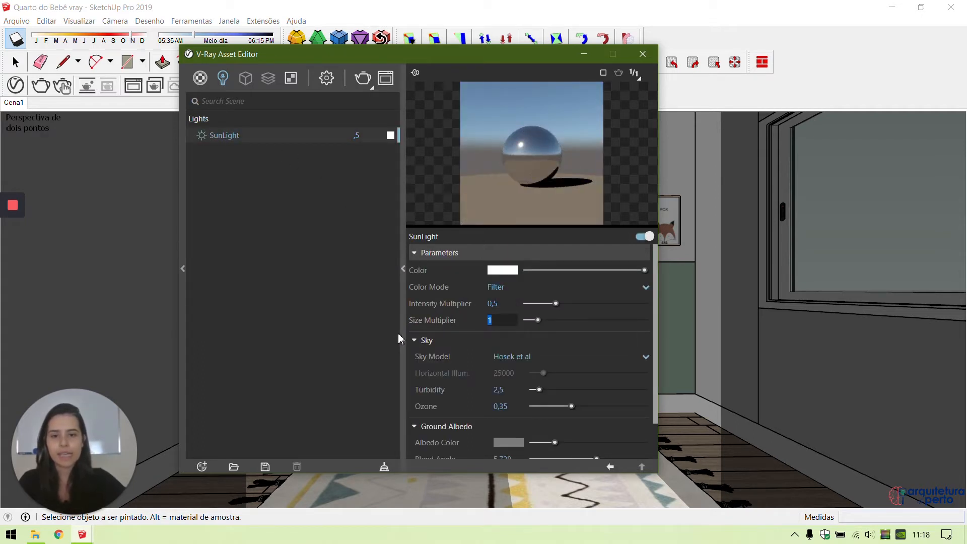
text(8)
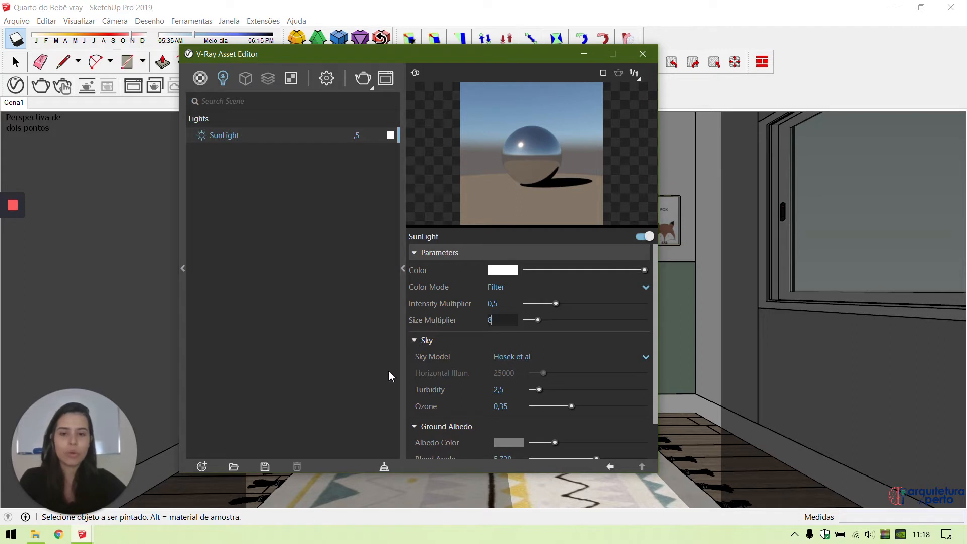
key(Return)
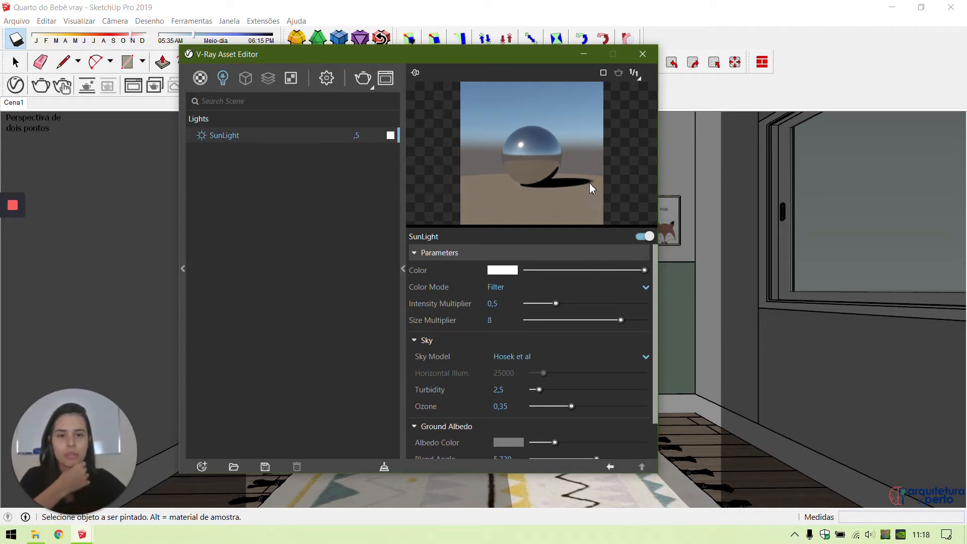
Step: Tint the SunLight color to a very pale warm white, about R 1, G 0,987, B 0,959, and close the editor
scroll(446, 373, down, 1)
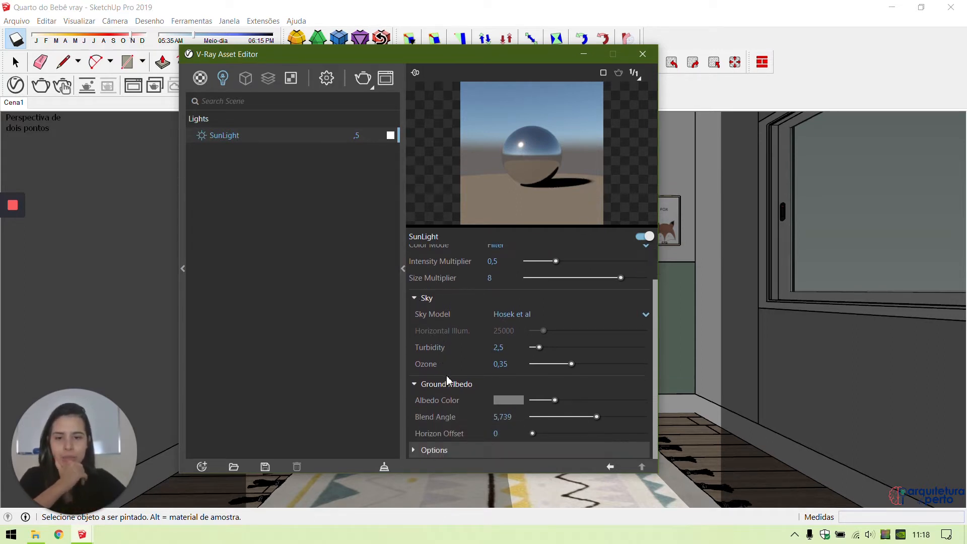
scroll(448, 379, up, 1)
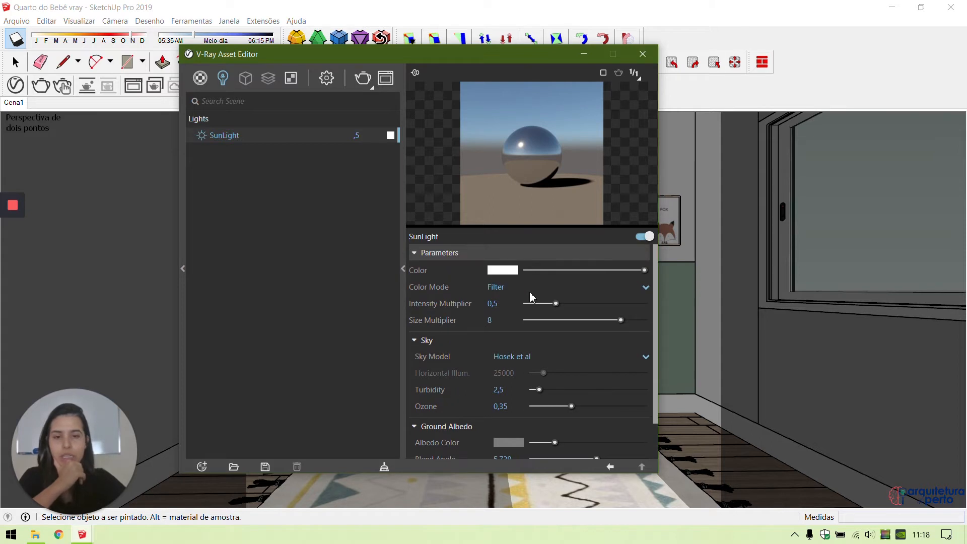
click(510, 273)
drag(461, 177, 462, 194)
drag(290, 178, 291, 171)
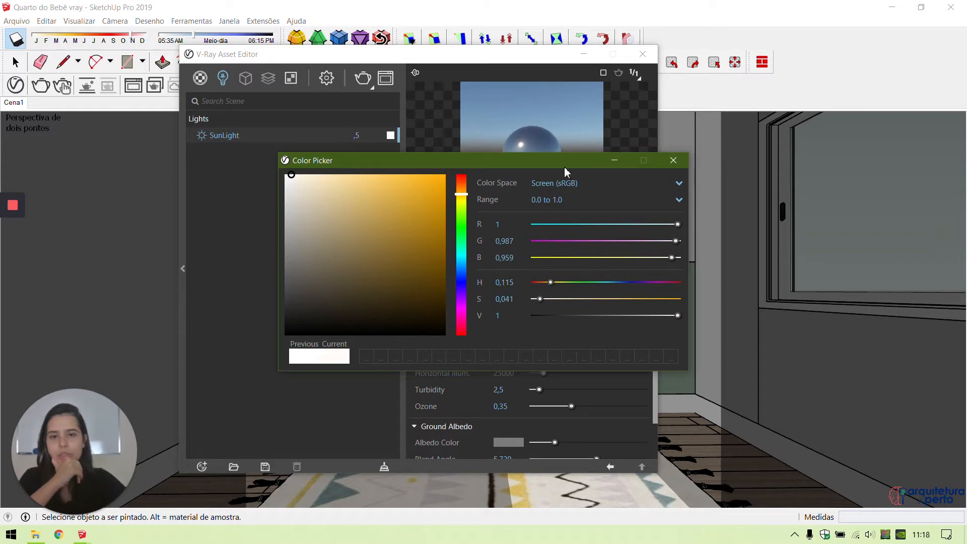
click(673, 160)
click(637, 60)
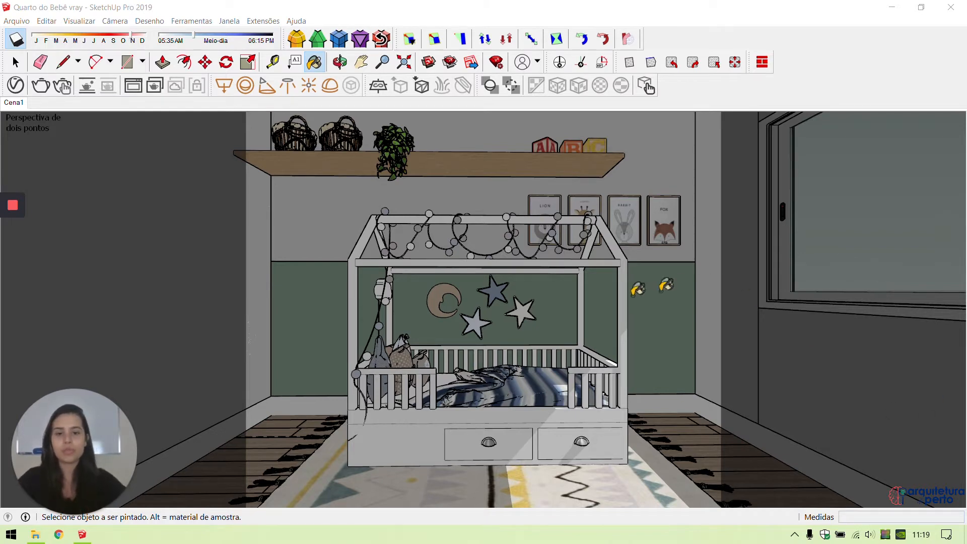
Step: Test-render the scene with the adjusted SunLight size and color, then stop and close the render
click(40, 86)
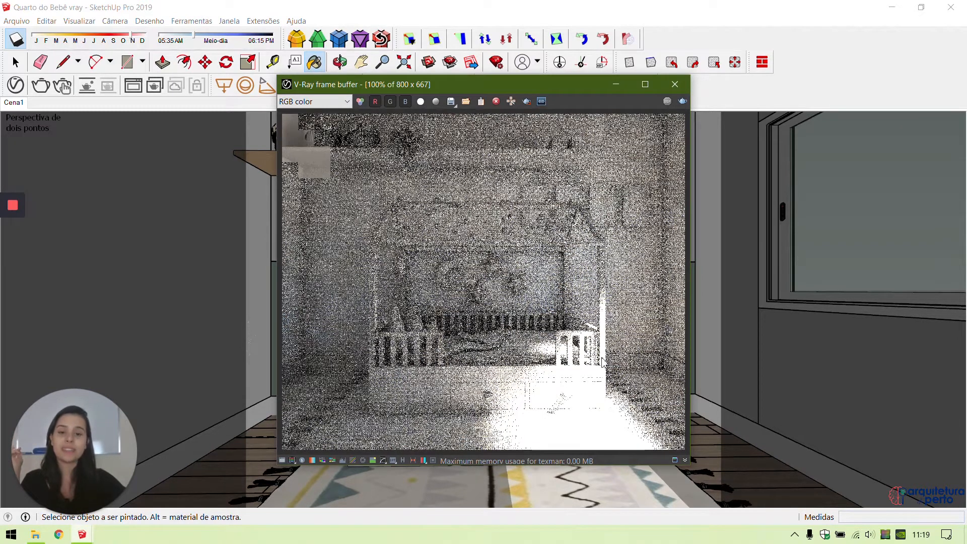
click(496, 101)
click(671, 85)
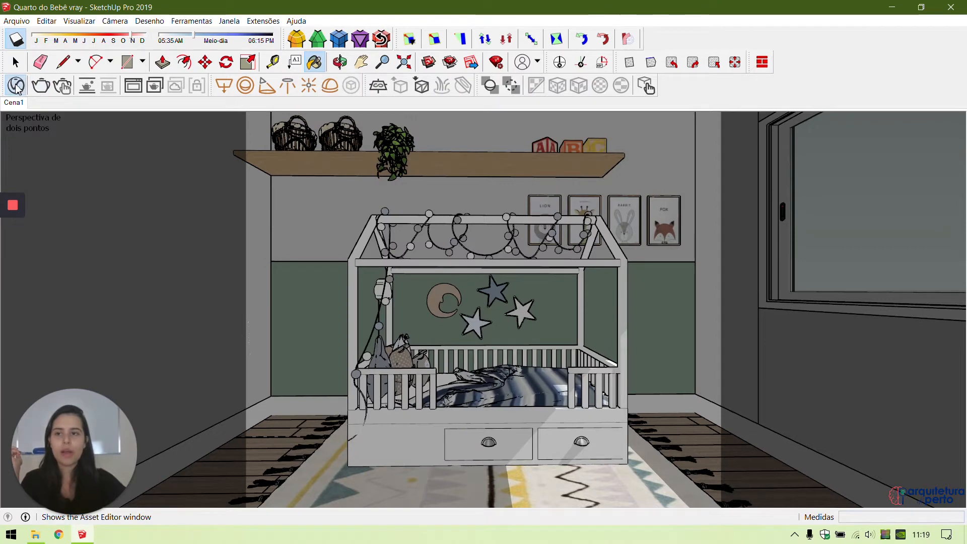
Step: Set the SunLight's intensity to 0,006
click(16, 86)
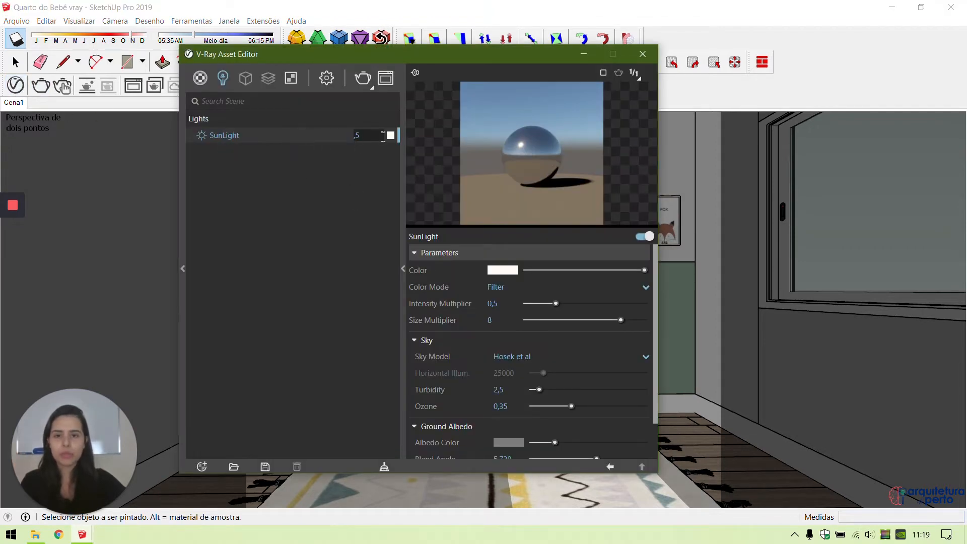
text(,006)
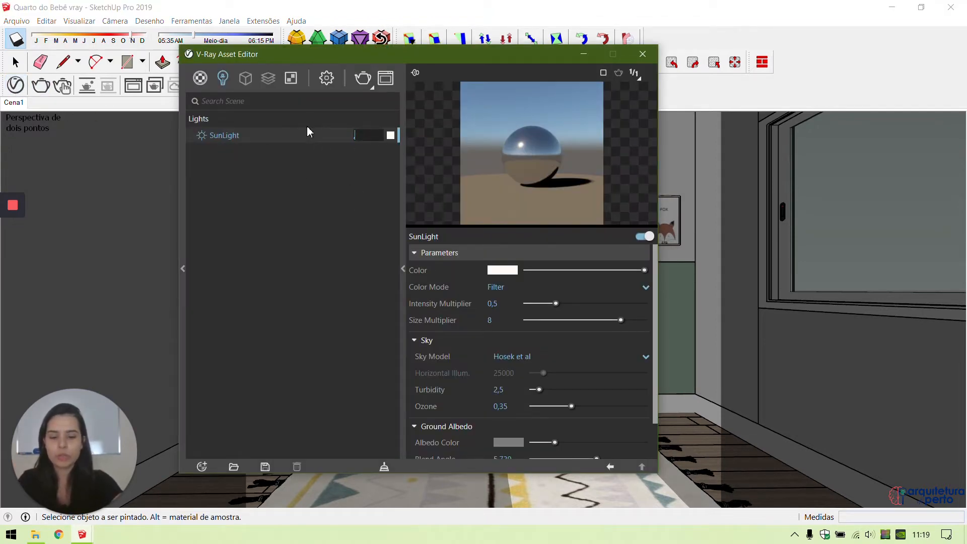
key(Return)
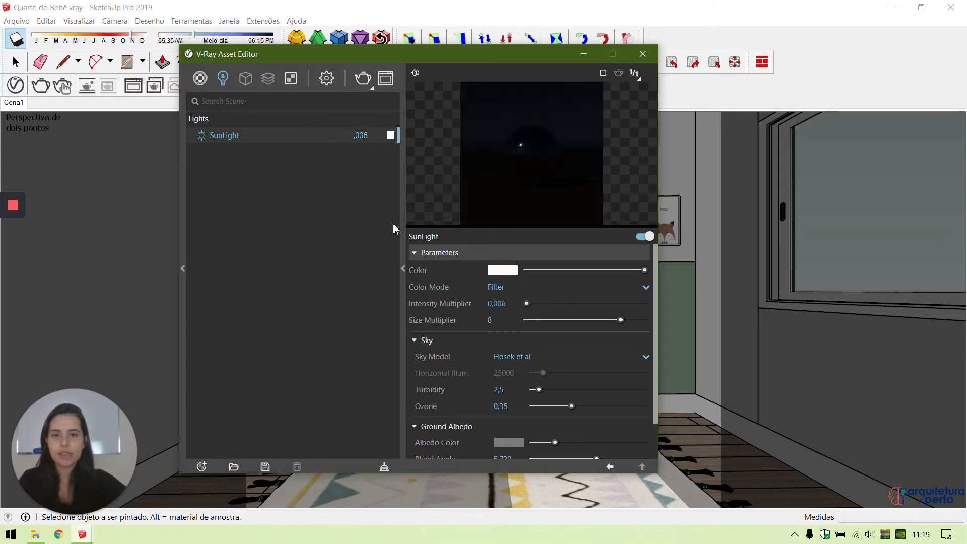
Step: Set the SunLight's intensity to 0,06 and close the V-Ray Asset Editor
click(376, 137)
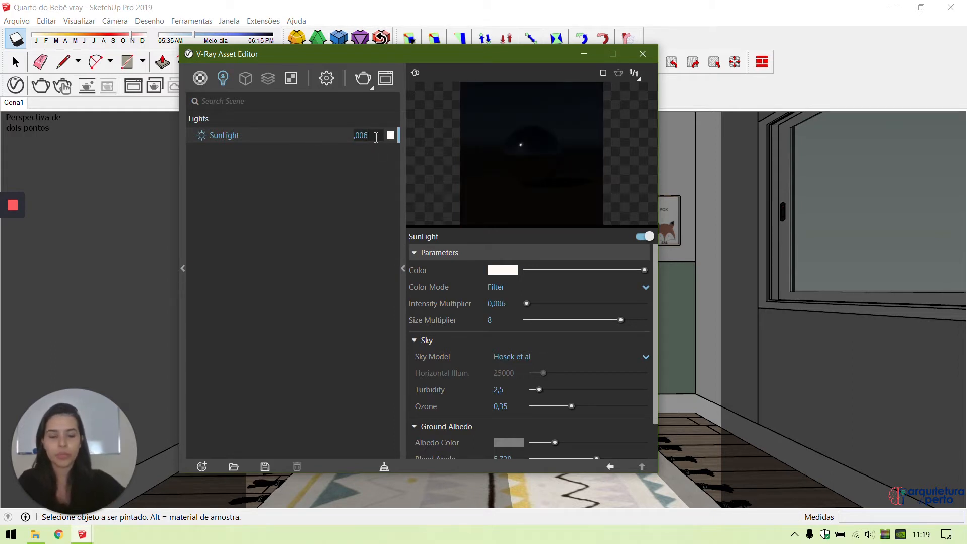
text(6)
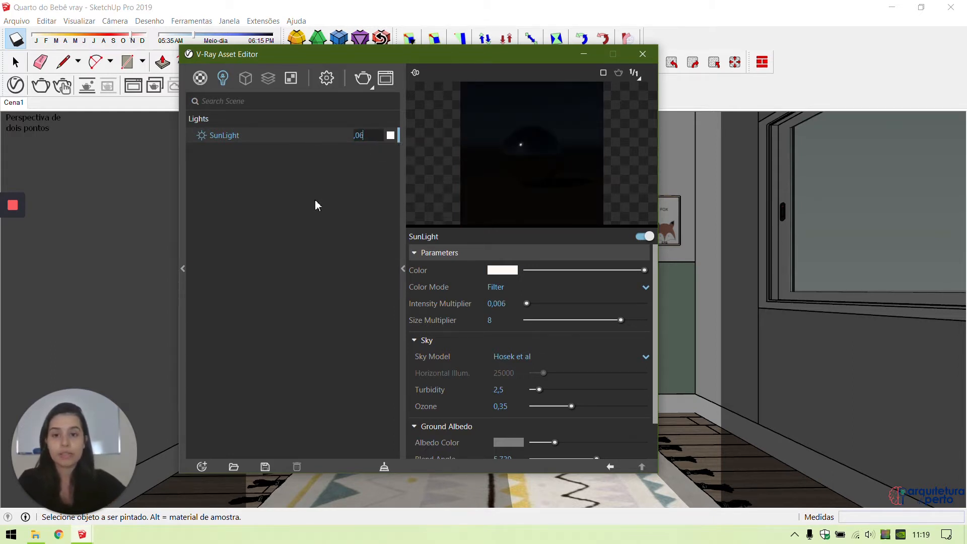
click(316, 202)
click(373, 135)
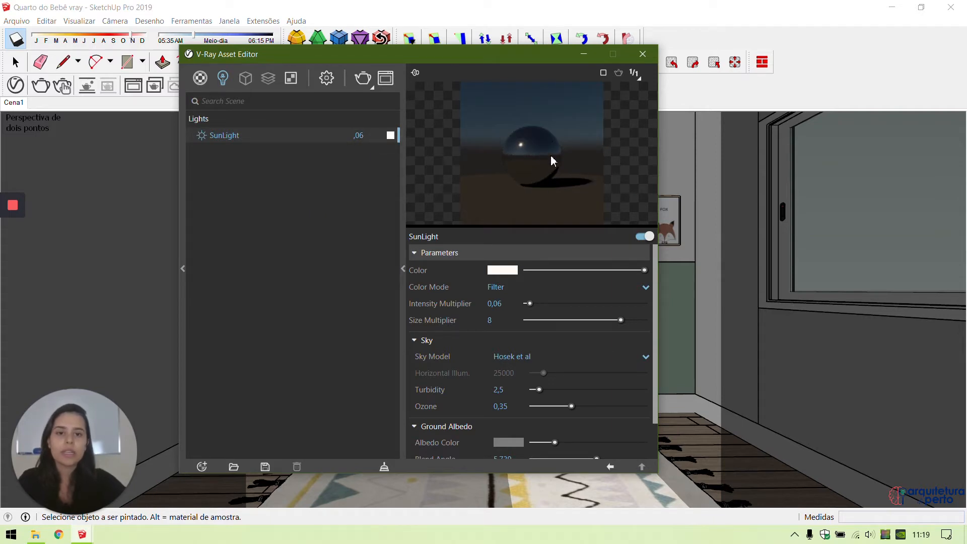
click(654, 55)
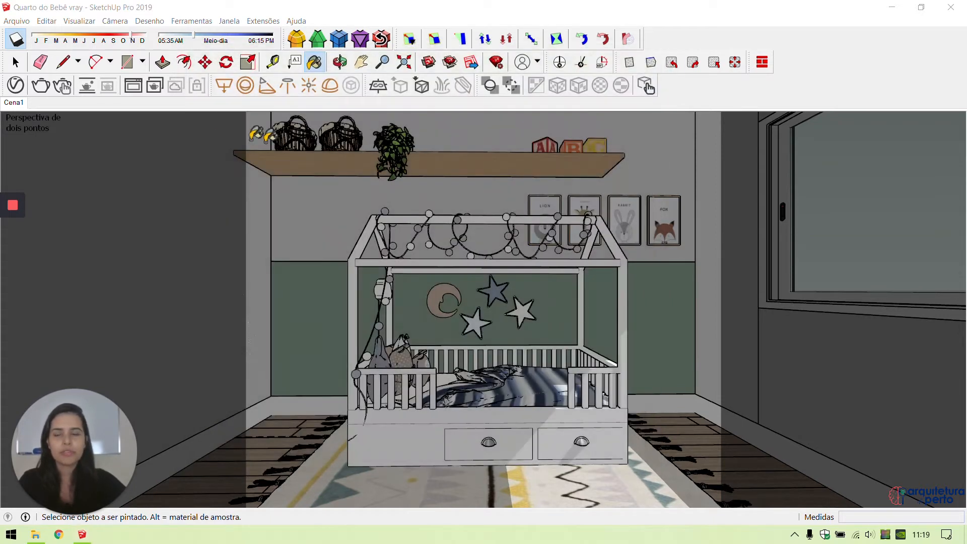
Step: Render the scene again to check the dimmer sunlight, then stop the render and close its window
click(41, 85)
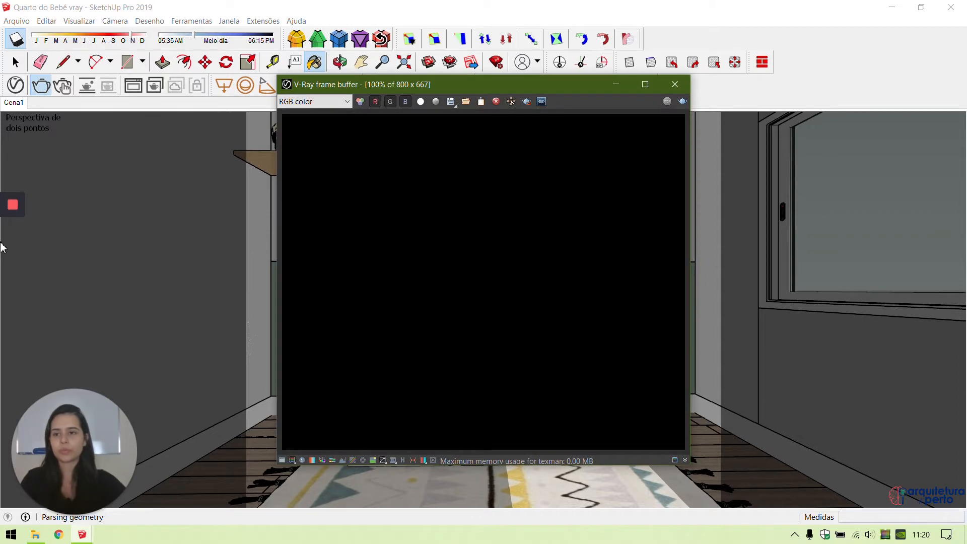
click(13, 257)
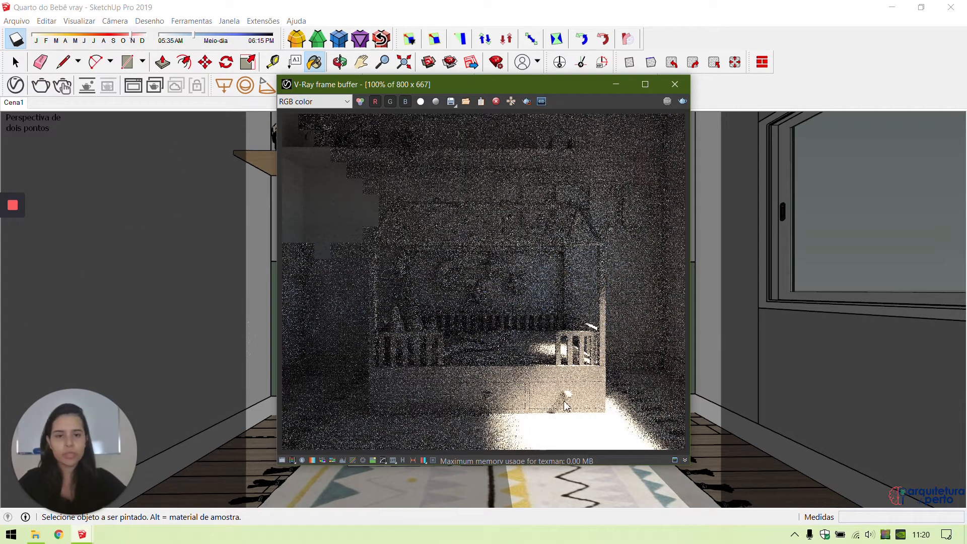
click(496, 101)
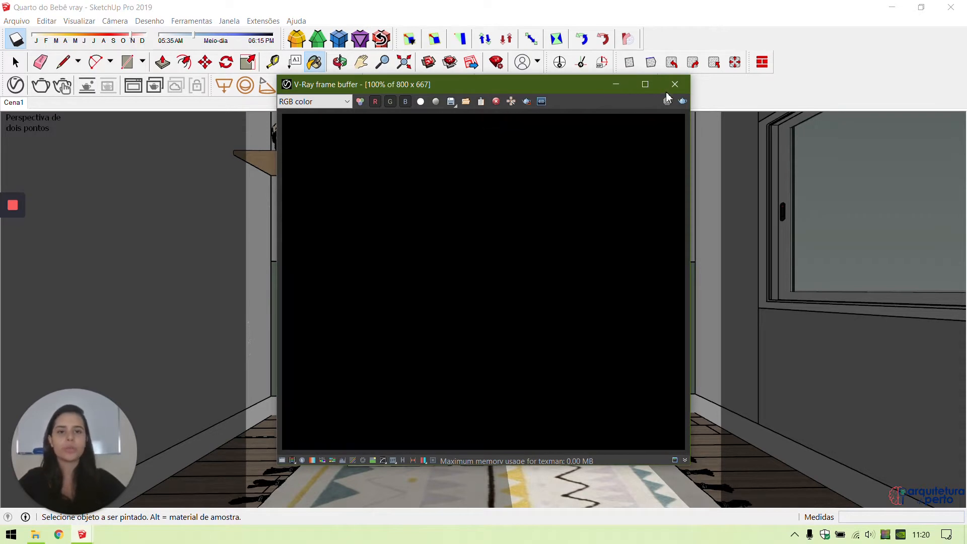
click(675, 84)
Step: Try a V-Ray camera exposure value (EV) of 10, settle on 11, and close the Asset Editor
click(16, 85)
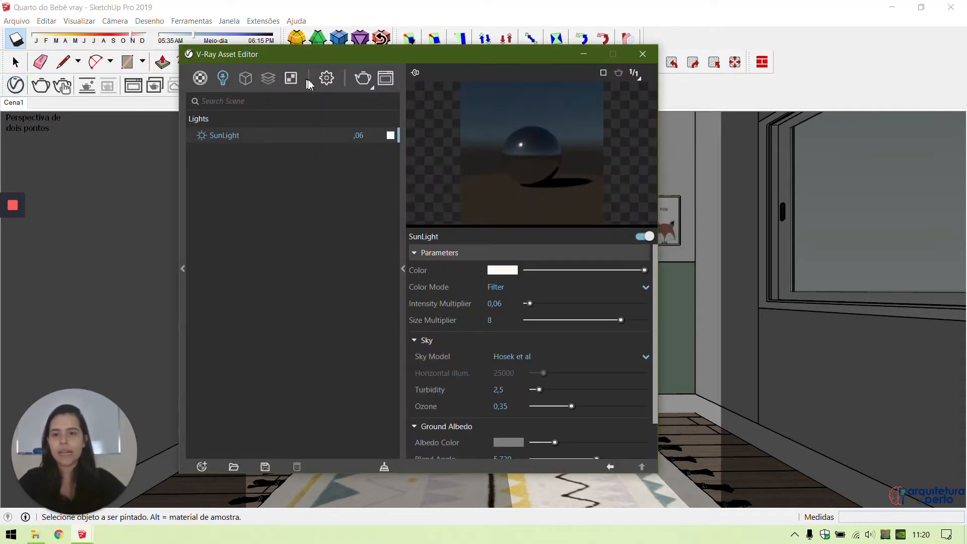
click(327, 79)
click(230, 122)
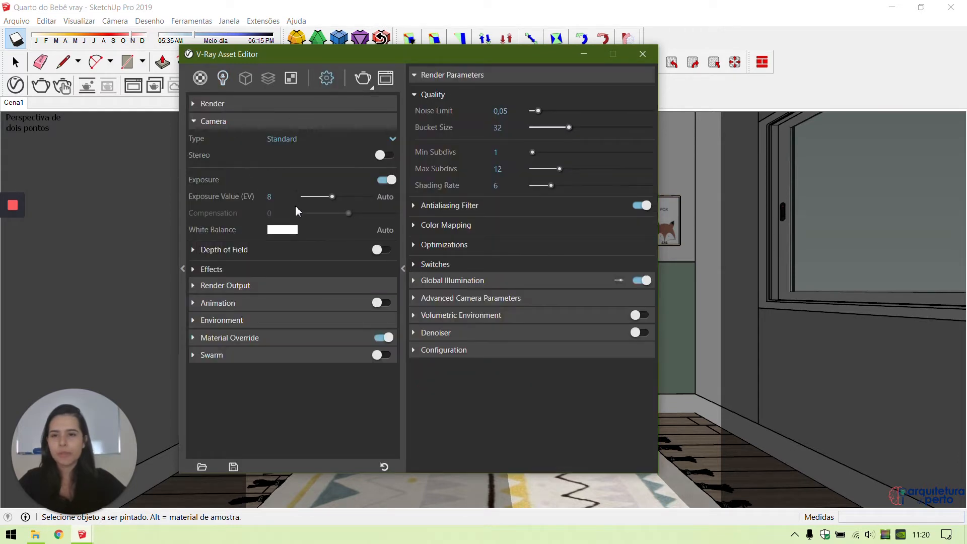
click(274, 196)
text(10)
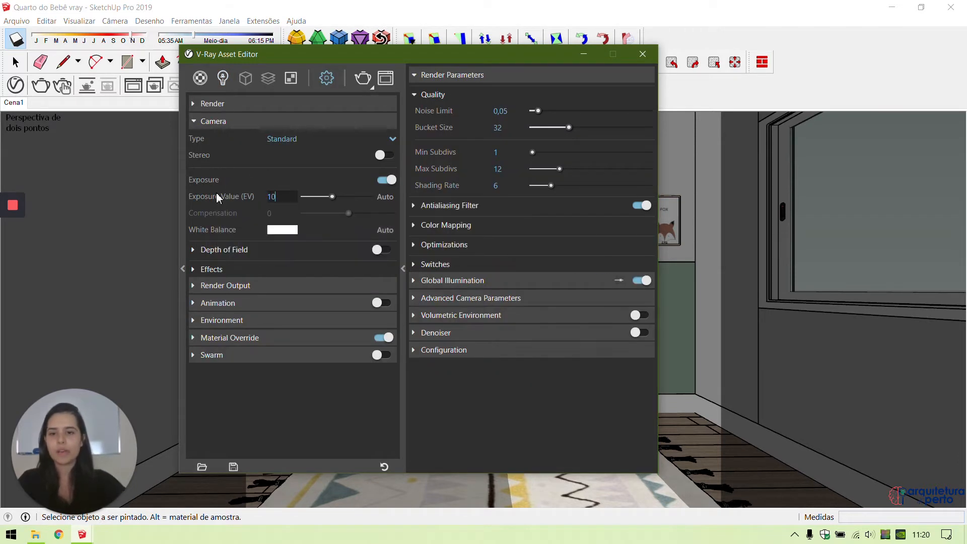
key(Return)
click(287, 196)
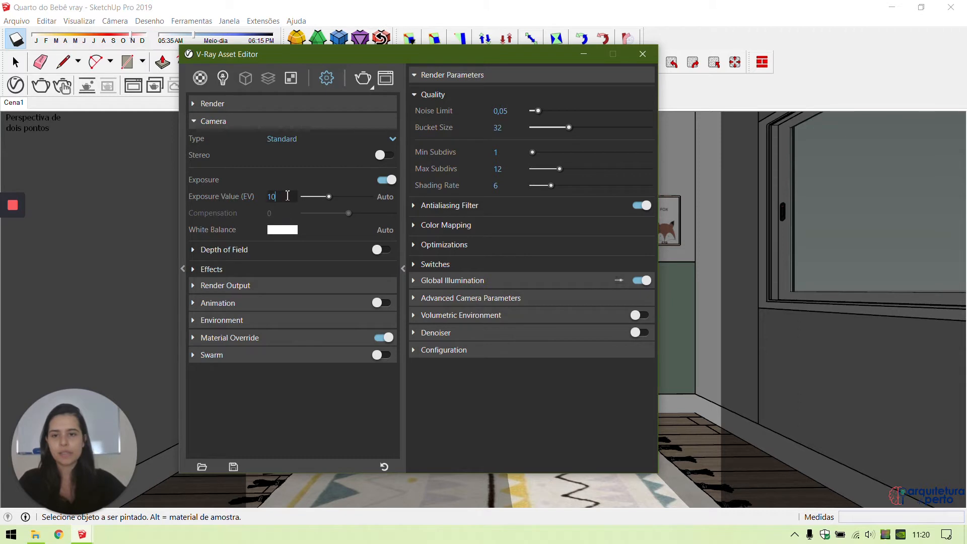
key(Return)
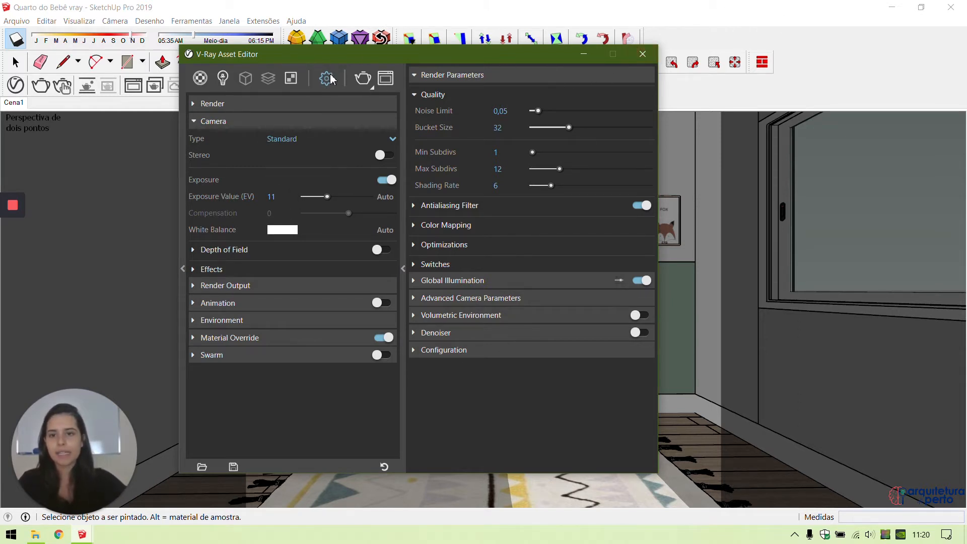
click(223, 80)
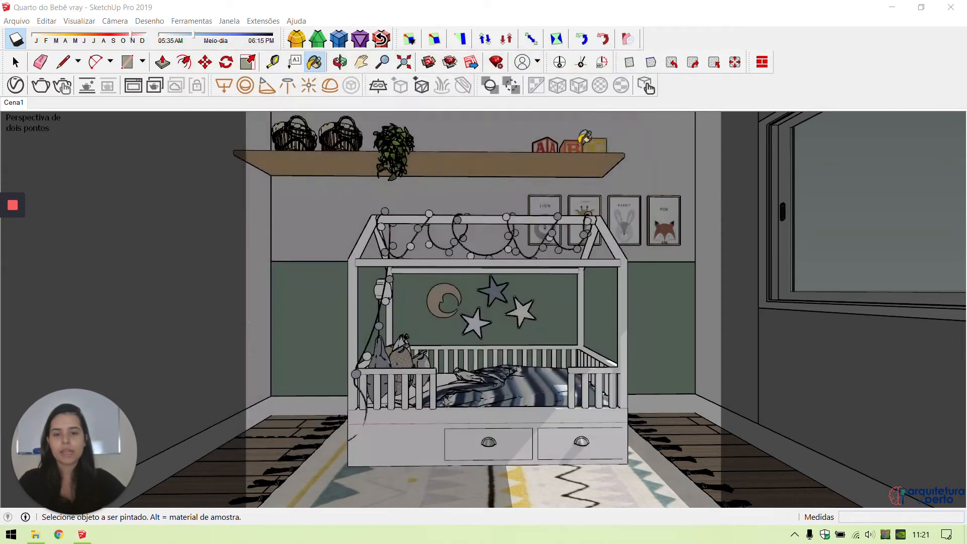
click(641, 54)
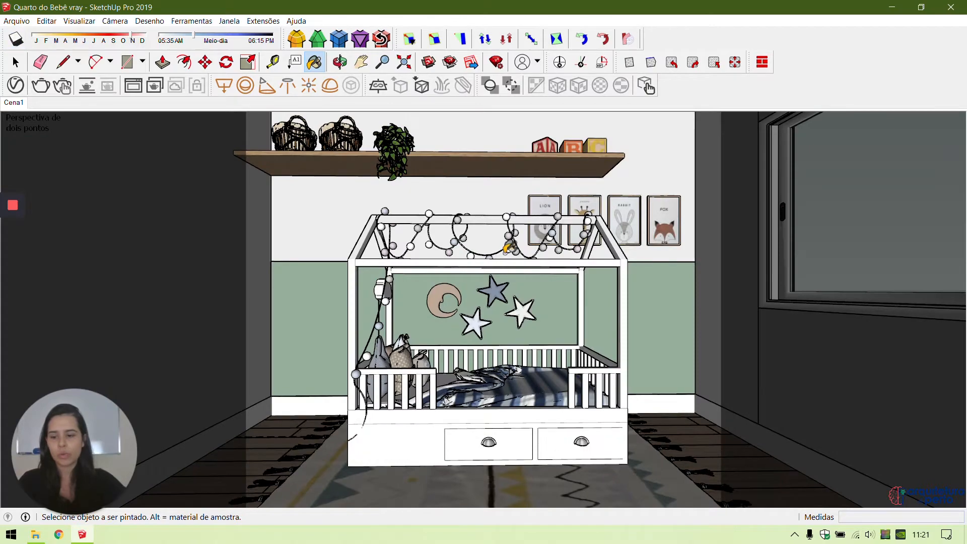
Step: Place a V-Ray rectangle light on the room's ceiling with U size about 37,9 and V size about 8,8
mouse_move(507, 249)
middle_down()
mouse_move(466, 353)
mouse_move(500, 240)
mouse_move(504, 377)
mouse_move(819, 371)
mouse_move(911, 382)
mouse_move(578, 294)
mouse_move(700, 291)
mouse_move(559, 284)
mouse_move(237, 376)
mouse_move(399, 272)
mouse_move(440, 273)
mouse_move(476, 320)
mouse_move(476, 369)
middle_up()
key(space)
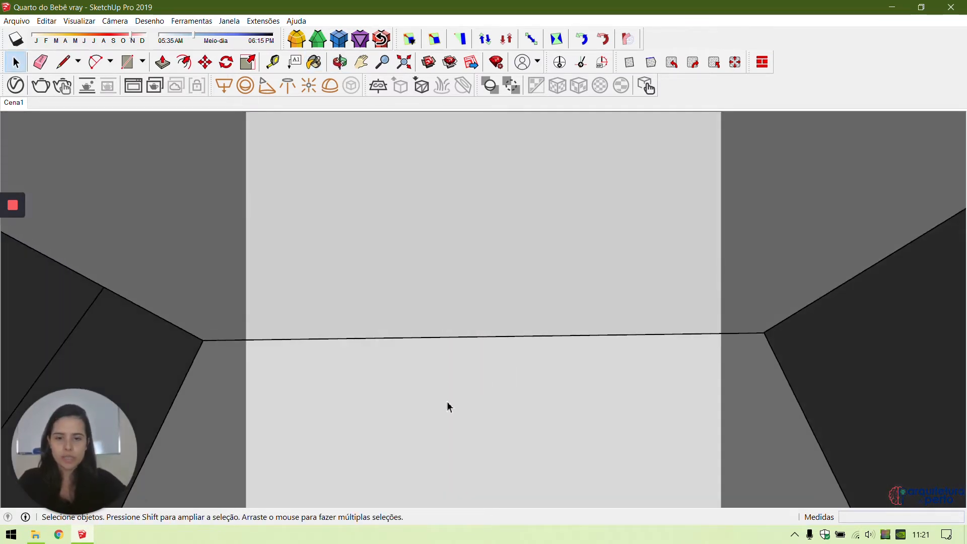
middle_drag(436, 224, 451, 225)
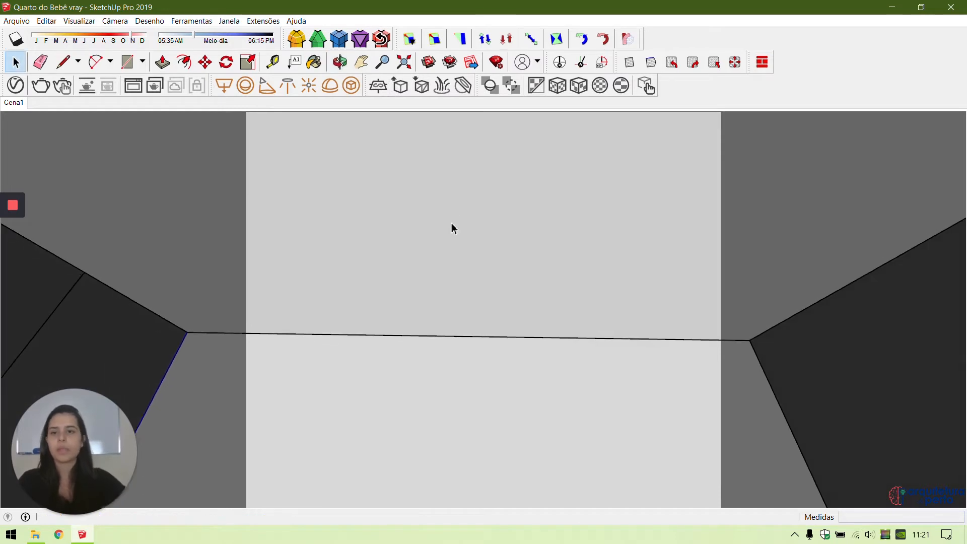
click(228, 88)
click(282, 149)
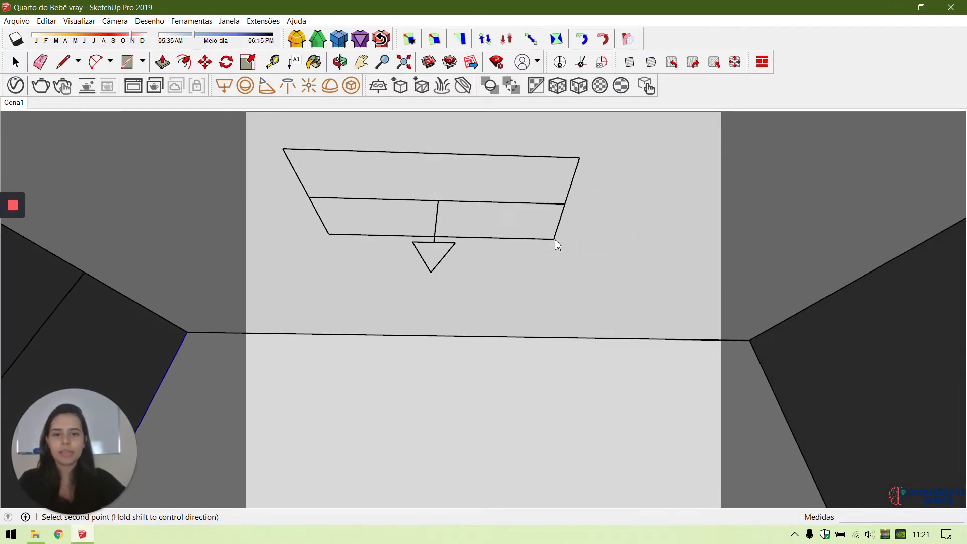
click(596, 218)
key(space)
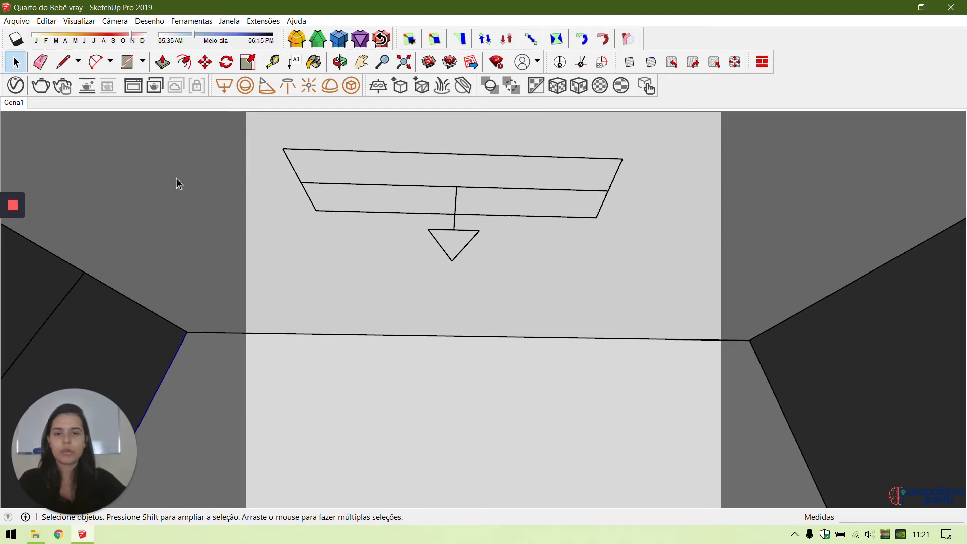
Step: Set the new Rectangle Light's intensity to 100 in the V-Ray Asset Editor
click(15, 85)
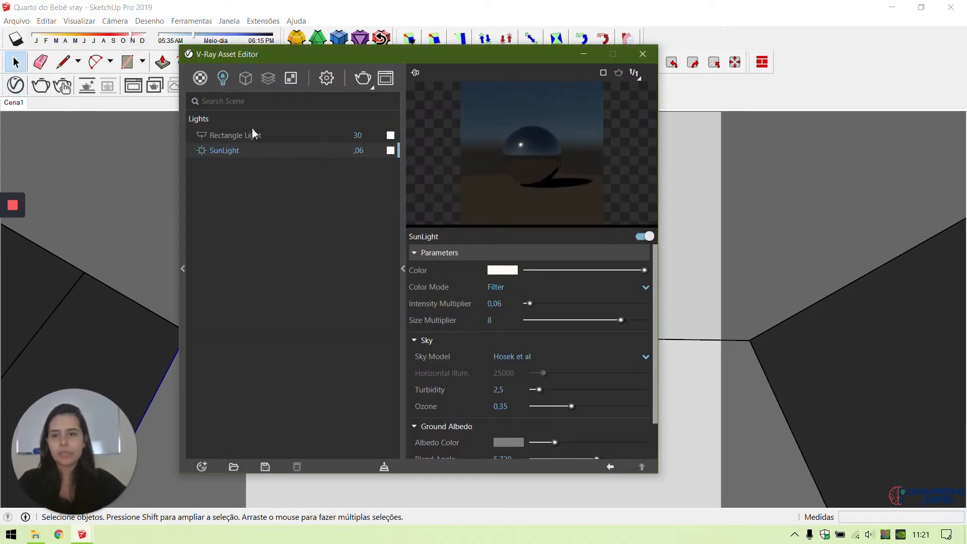
text(100)
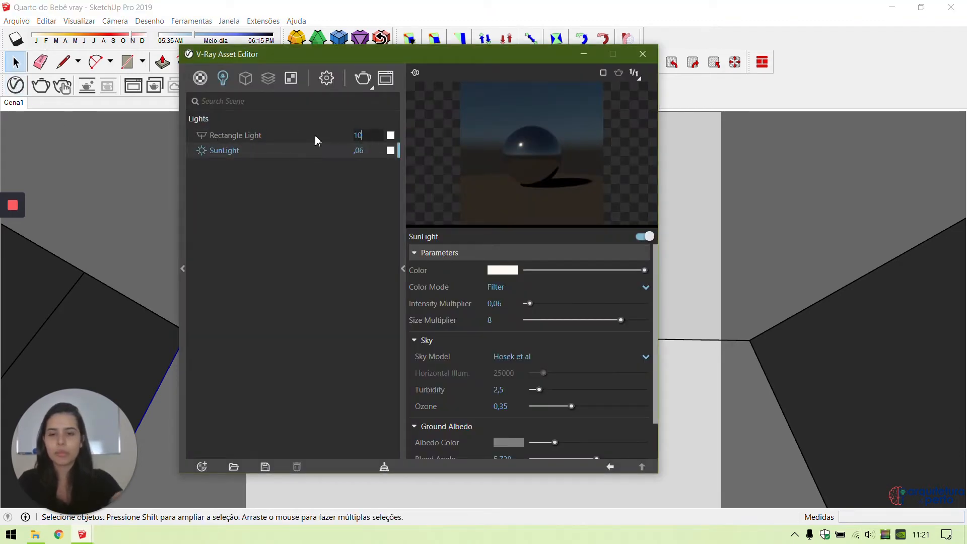
click(237, 136)
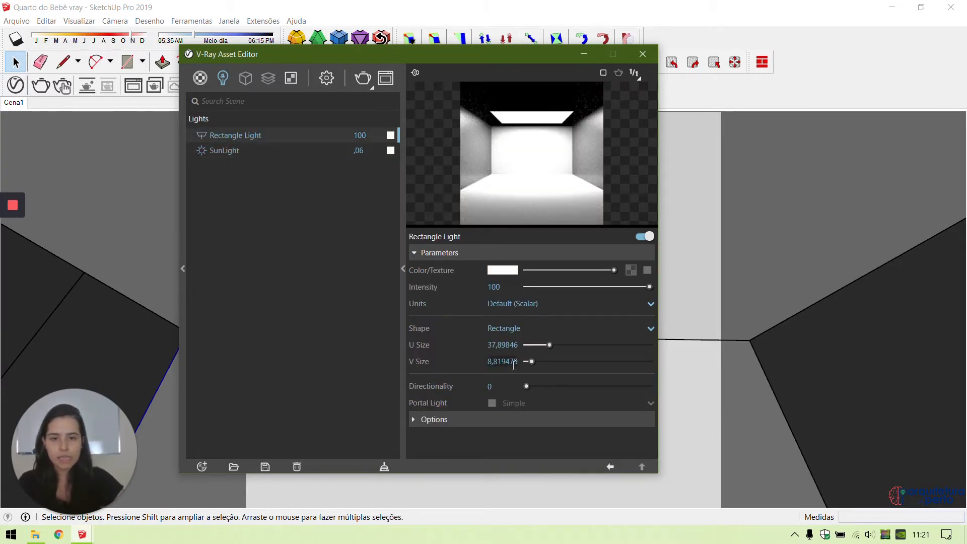
Step: Make the Rectangle Light invisible, stop it from affecting specular and reflections, and close the Asset Editor
click(463, 421)
scroll(460, 422, down, 2)
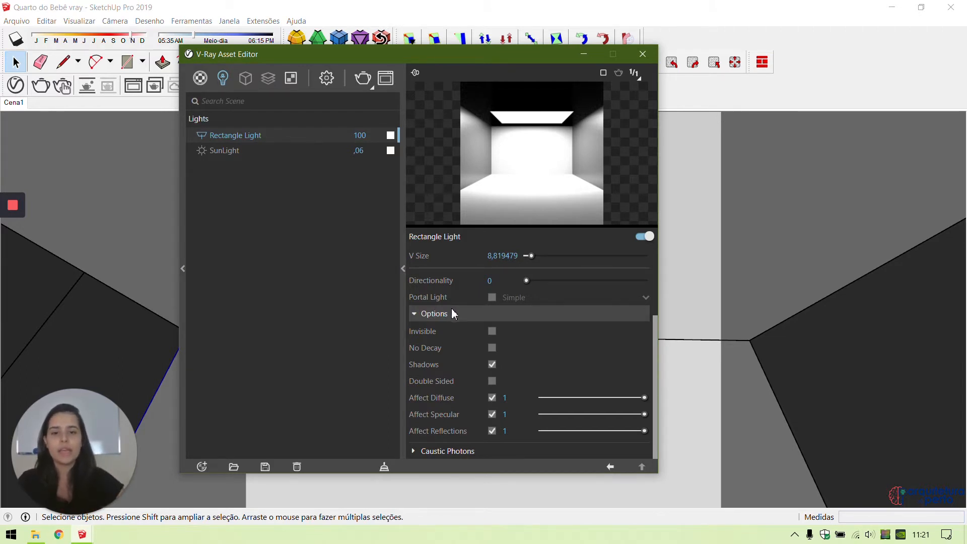
click(492, 331)
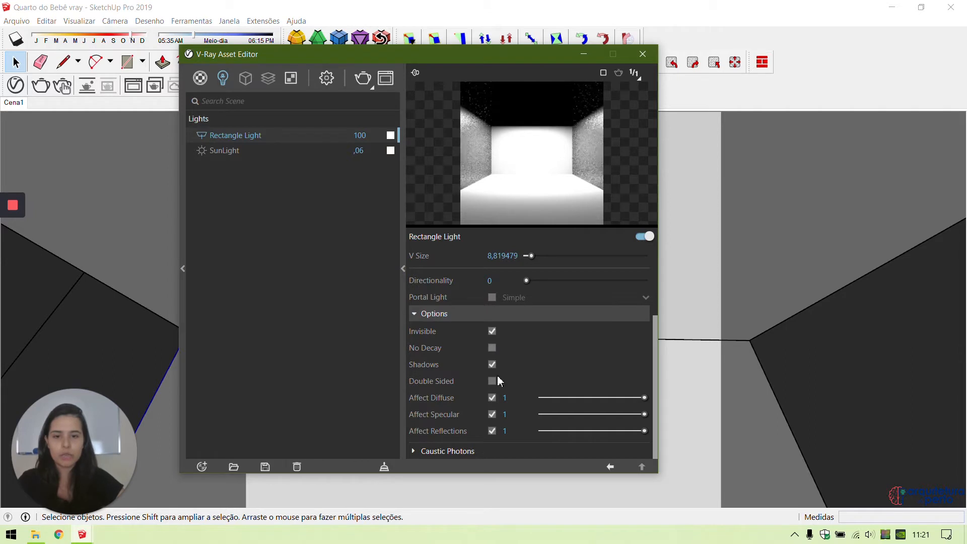
click(491, 431)
click(492, 415)
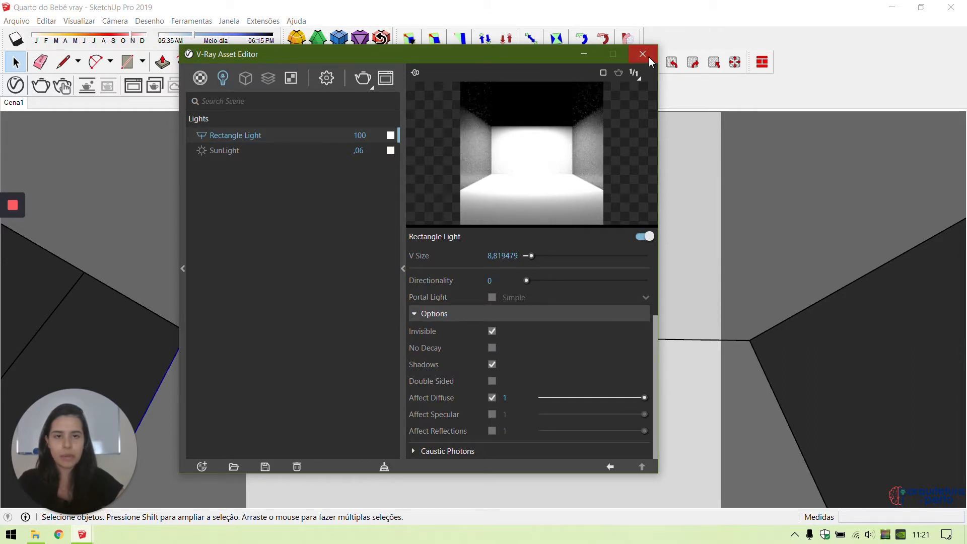
click(641, 53)
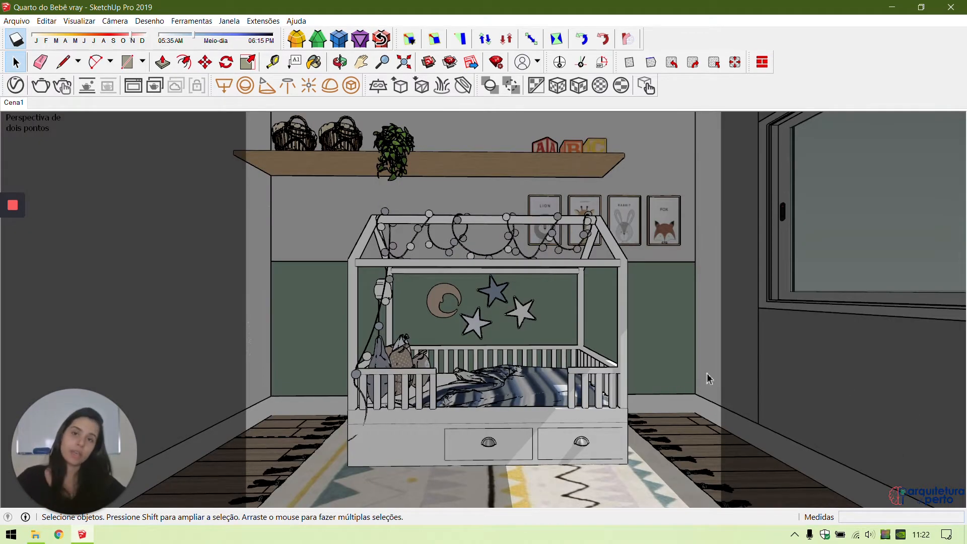
Step: Render the bed scene to check the rectangle light, then leave the render window and return to the SketchUp model
click(62, 86)
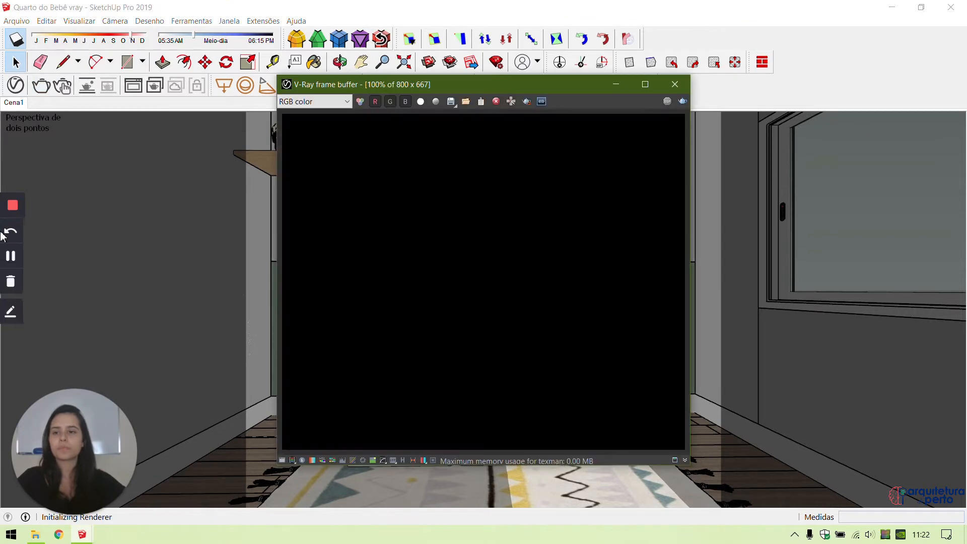
click(12, 257)
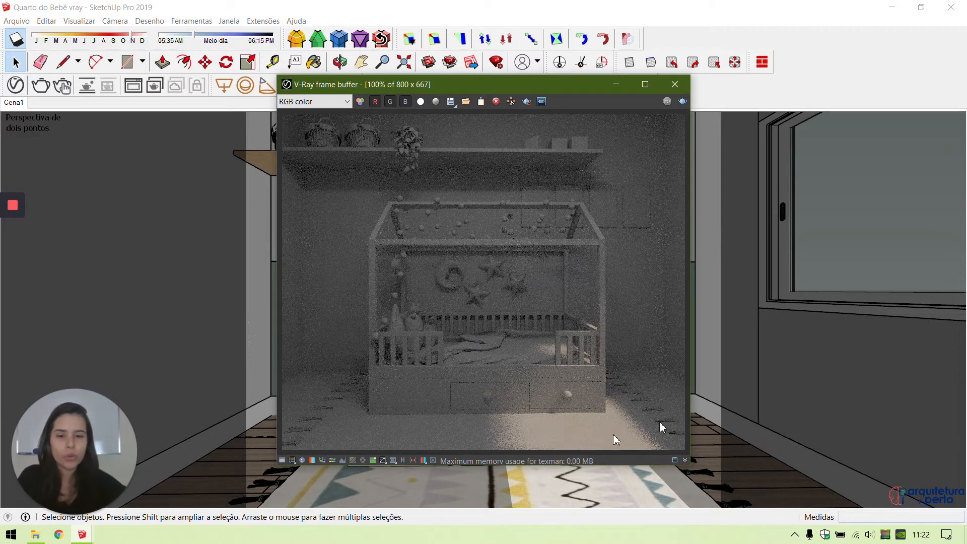
click(645, 84)
click(921, 8)
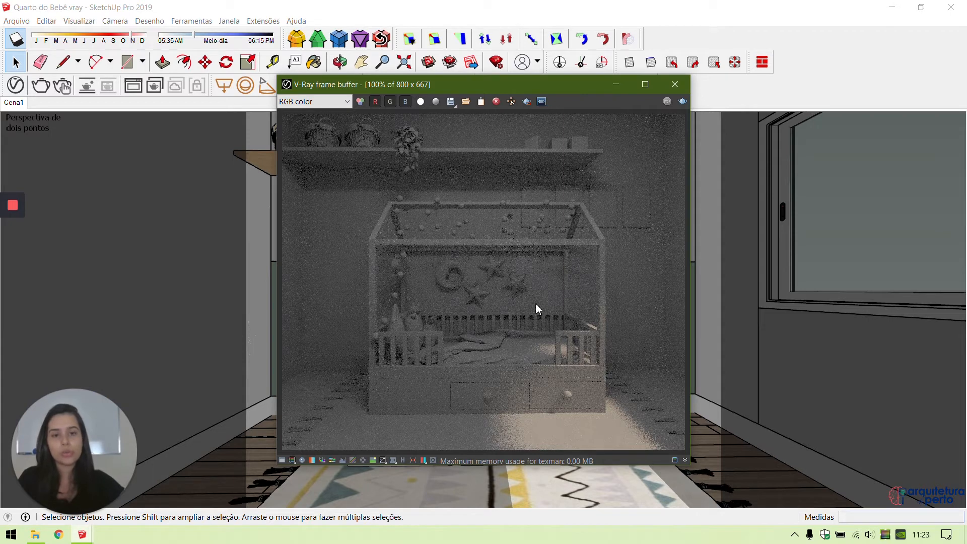
click(496, 101)
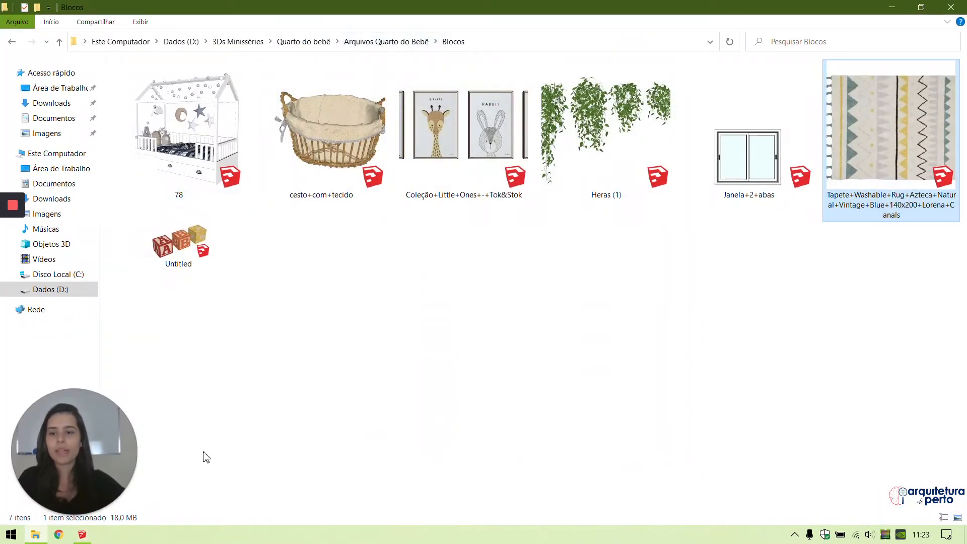
click(82, 535)
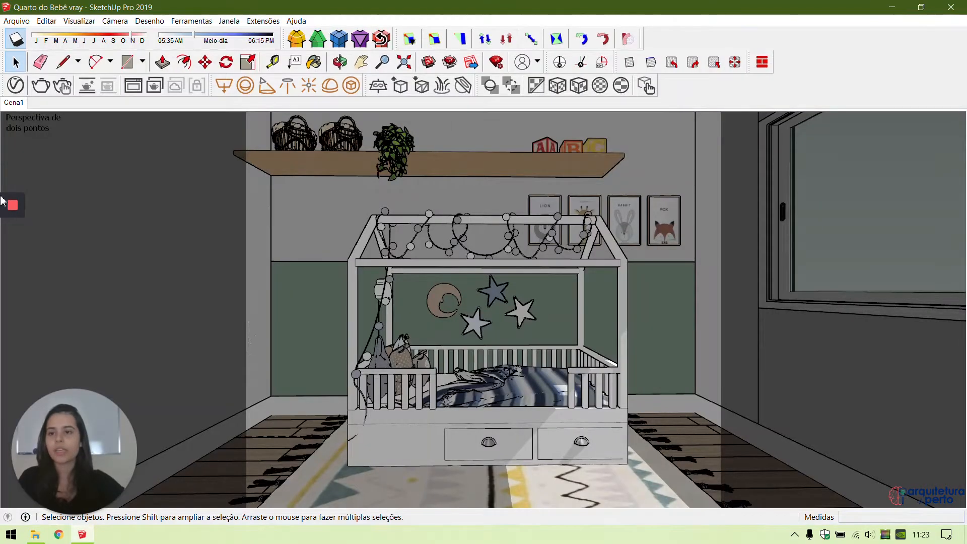
Step: Set the Rectangle Light's intensity to 300, close the Asset Editor and render the scene again
click(16, 85)
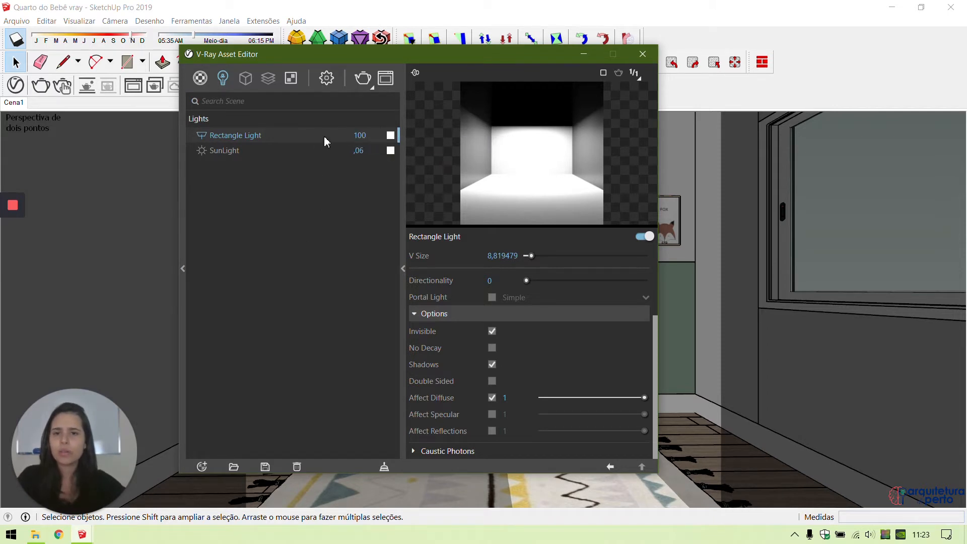
double_click(376, 135)
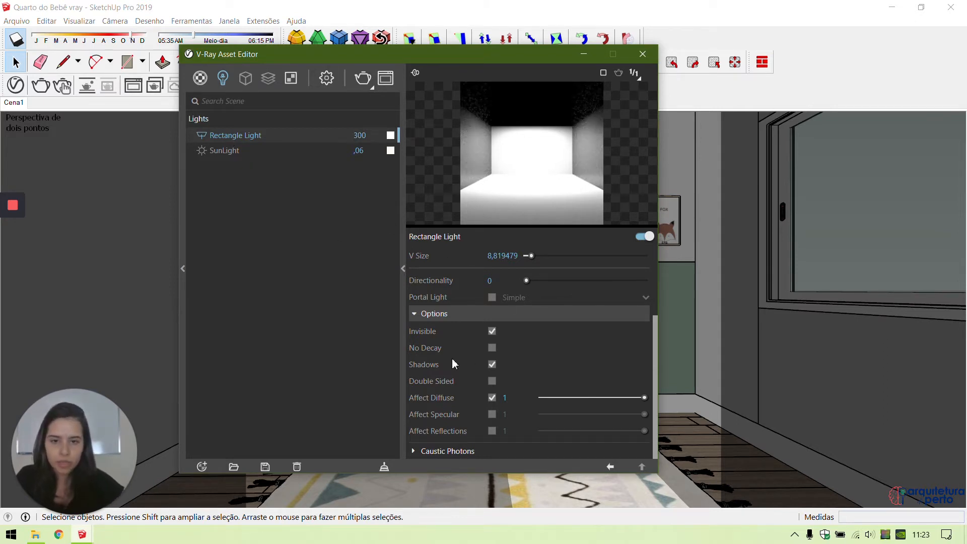
scroll(433, 341, up, 1)
scroll(432, 341, up, 1)
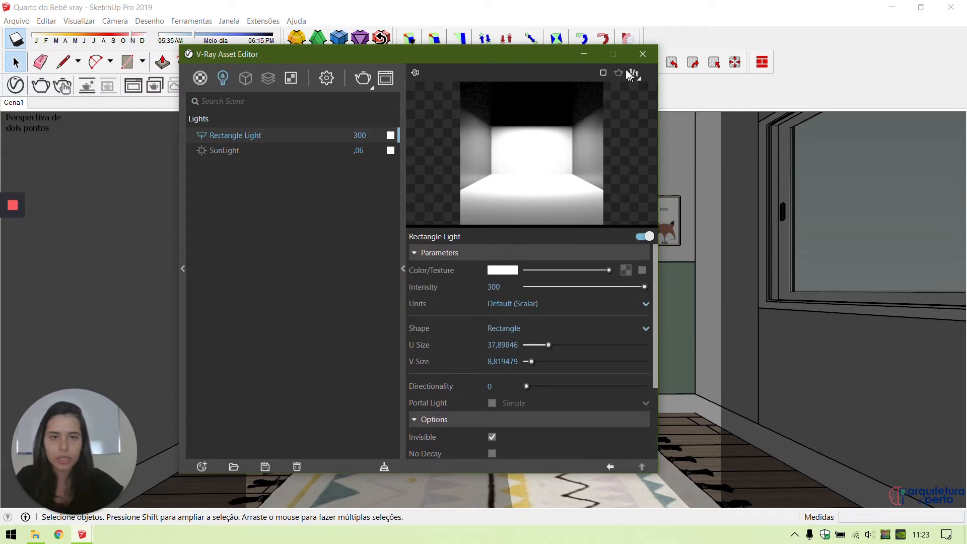
click(644, 54)
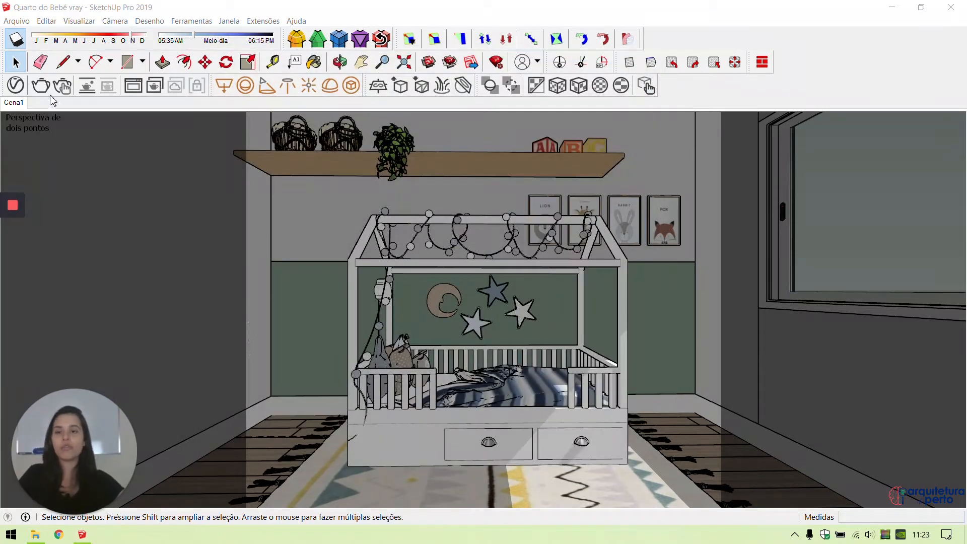
click(34, 89)
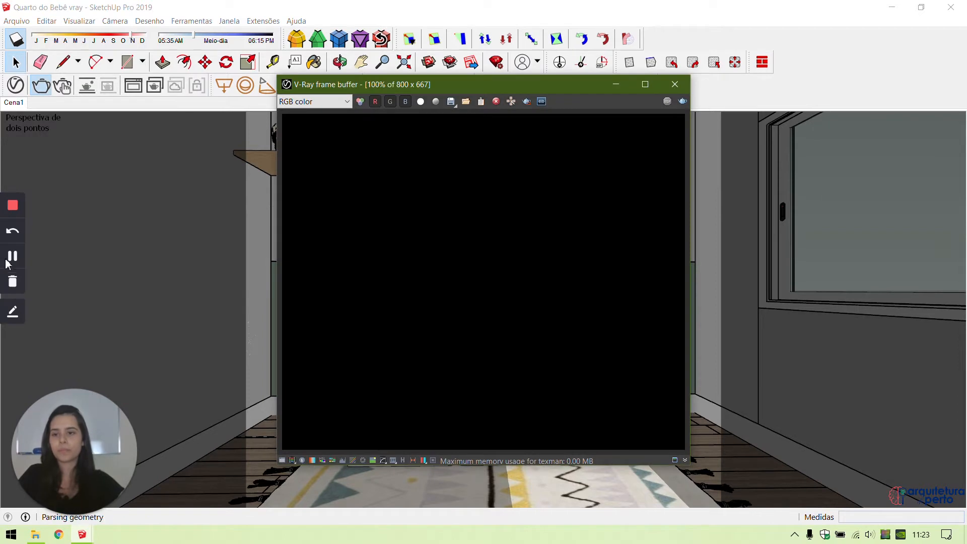
click(13, 258)
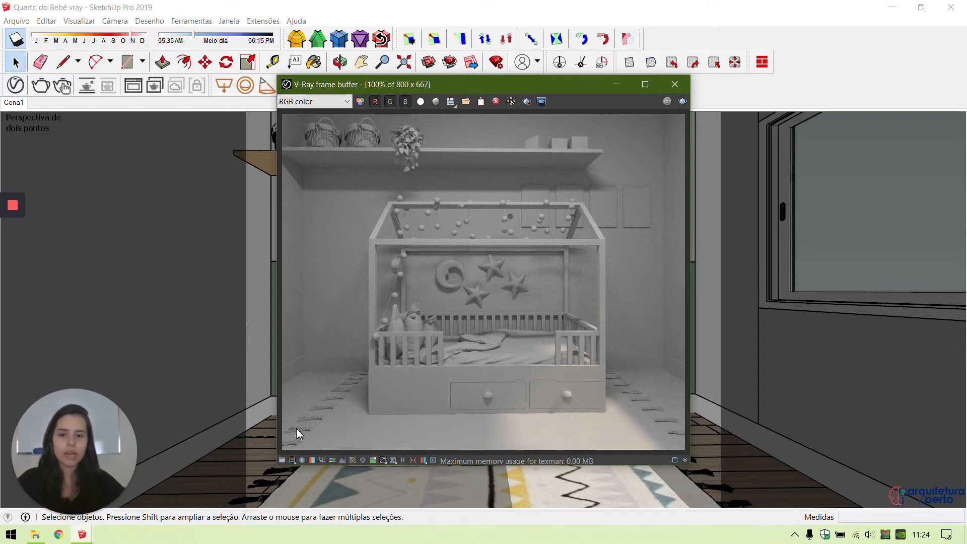
Step: Enable the Exposure correction on the render and try exposure about 0.58, highlight burn 0.77 and contrast 0.04
click(283, 460)
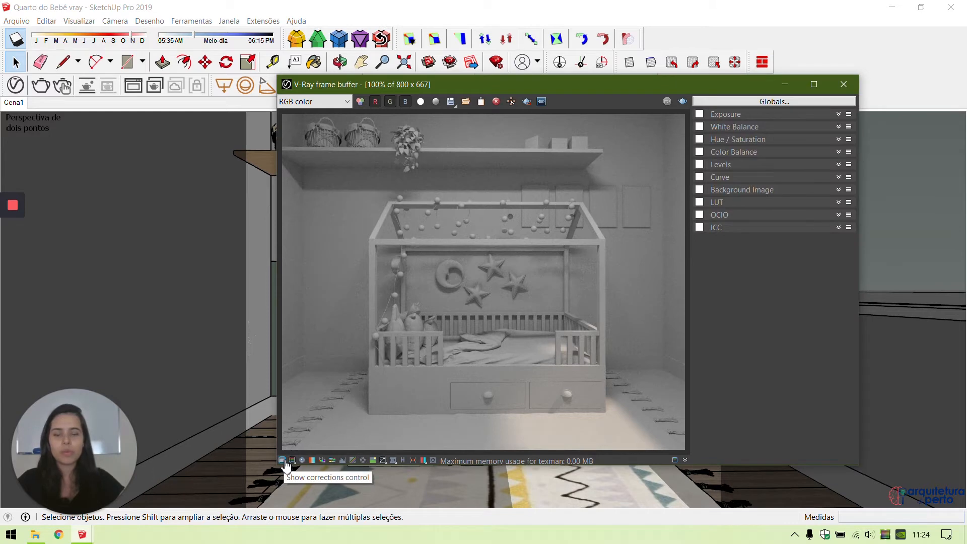
click(726, 115)
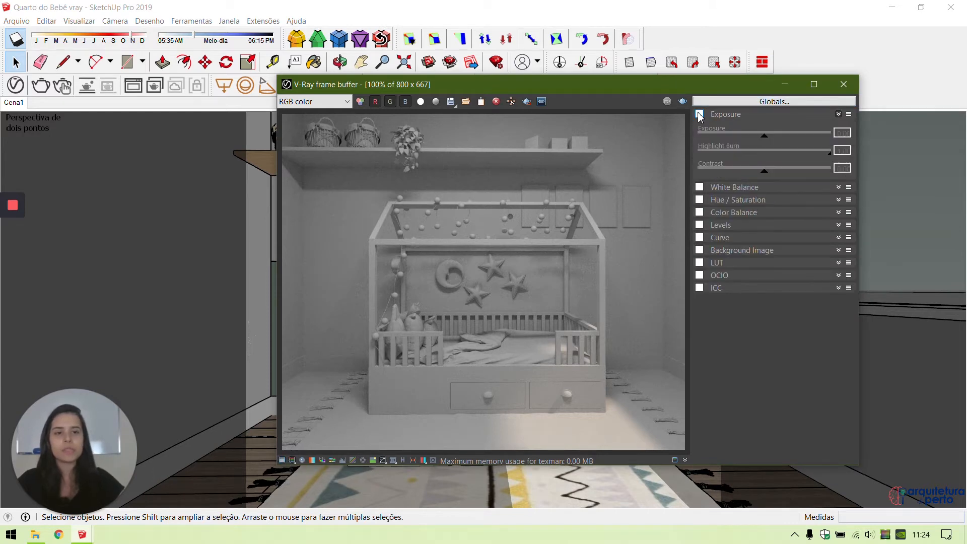
click(698, 114)
mouse_move(761, 144)
mouse_down()
mouse_move(788, 146)
mouse_move(761, 151)
mouse_move(773, 151)
mouse_up()
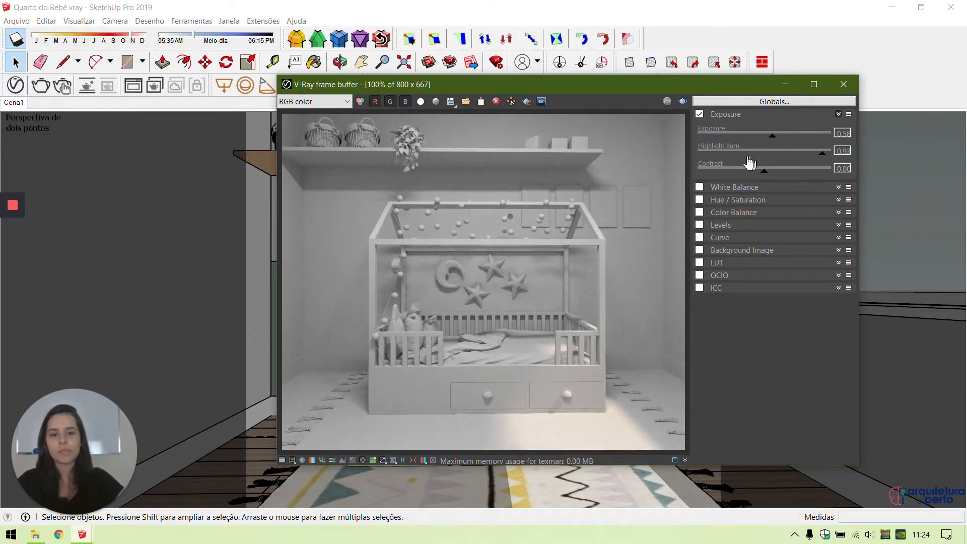
drag(821, 152, 799, 153)
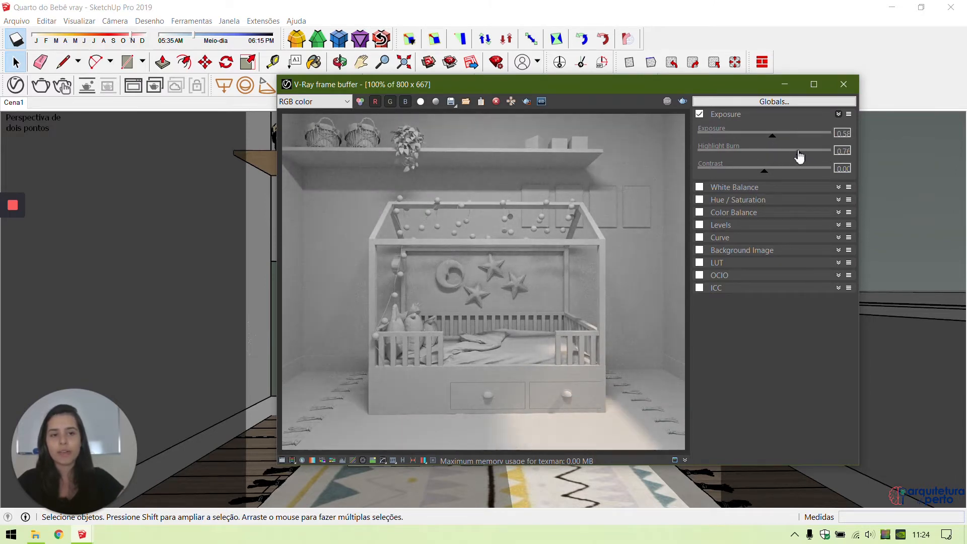
click(729, 153)
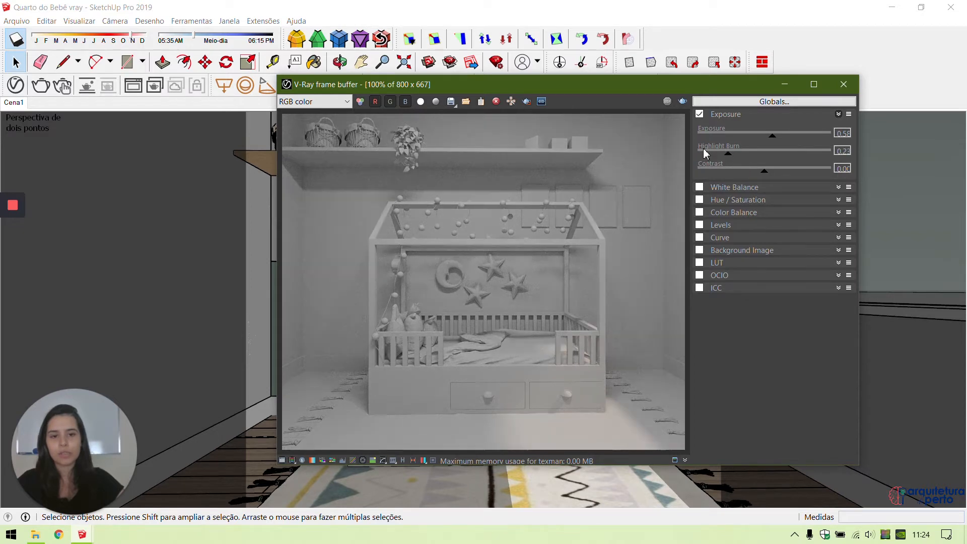
mouse_move(729, 153)
mouse_down()
mouse_move(800, 153)
mouse_move(790, 180)
mouse_up()
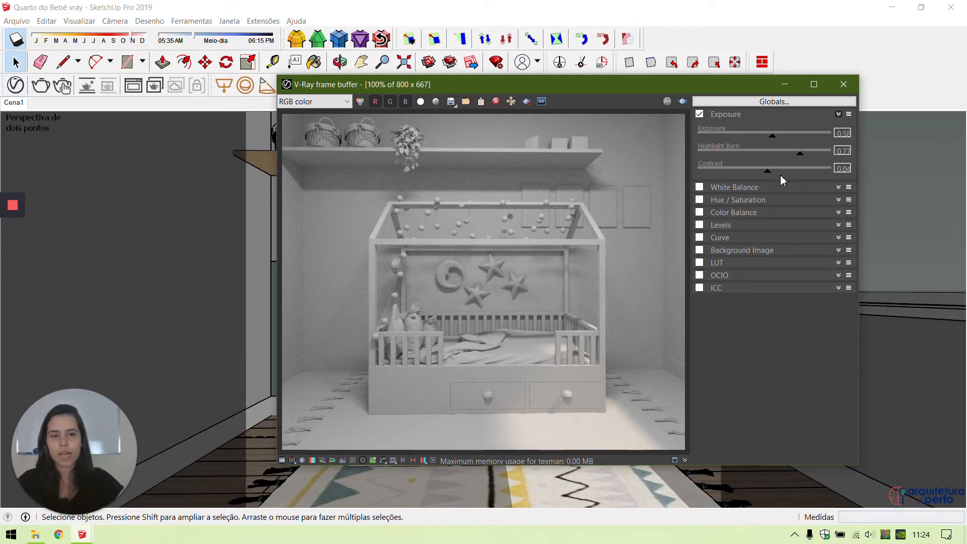
Step: Reset the render correction to exposure 0, highlight burn 1 and contrast 0, then disable the Exposure correction
double_click(844, 133)
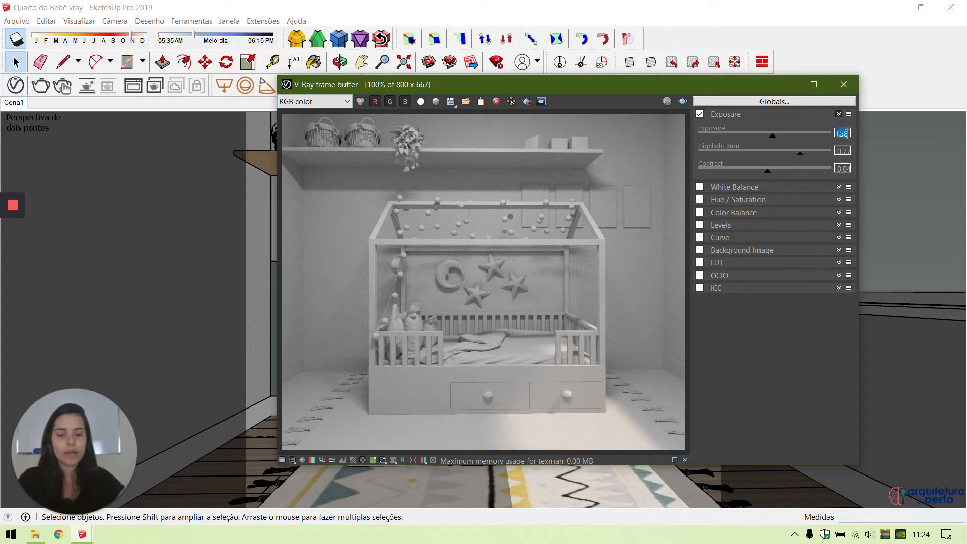
click(844, 150)
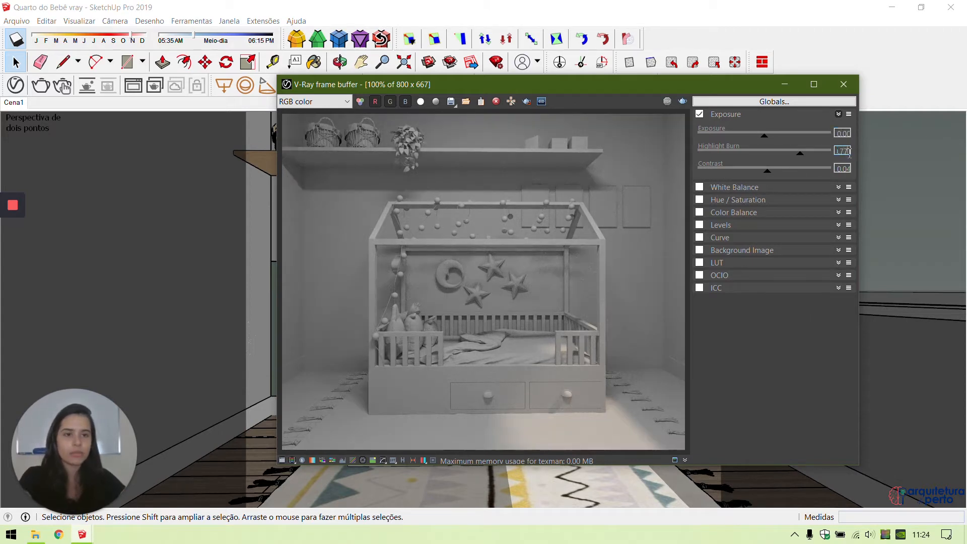
double_click(843, 168)
text(0)
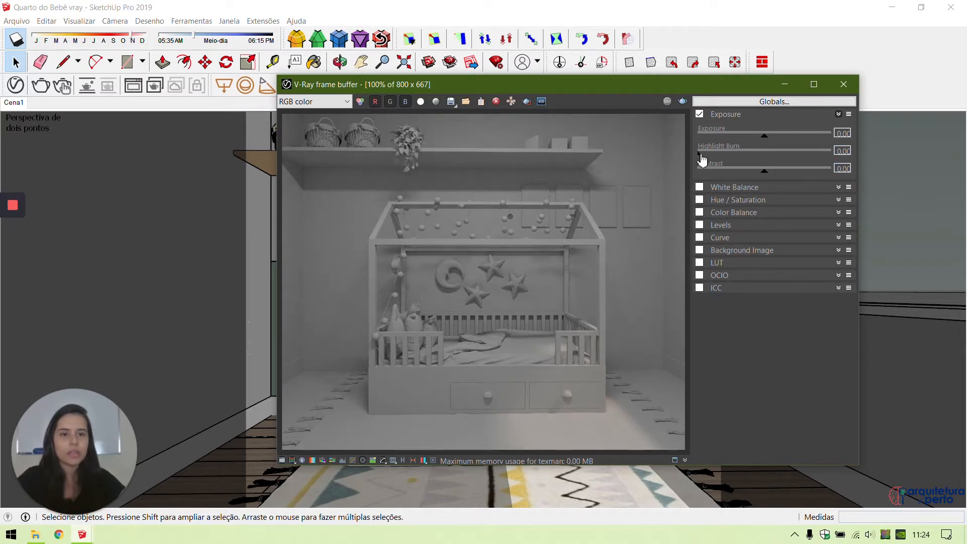
drag(701, 157, 899, 135)
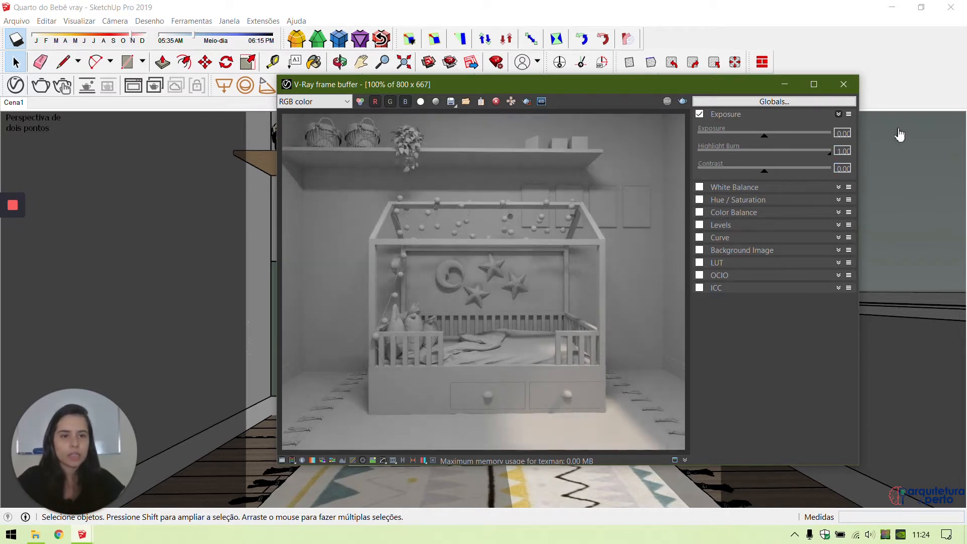
click(700, 116)
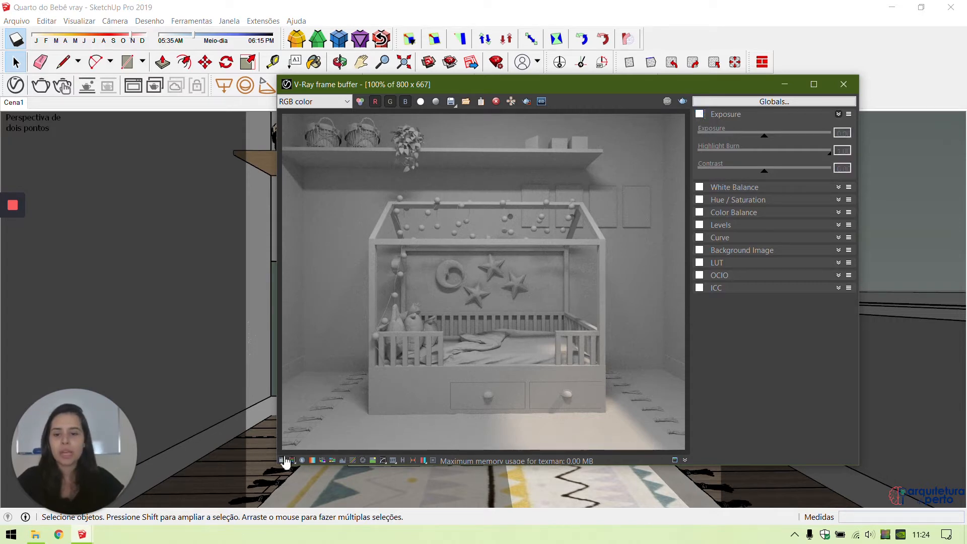
Step: Hide the corrections control and examine the bed and wall decorations up close in the render
click(282, 460)
scroll(492, 317, up, 3)
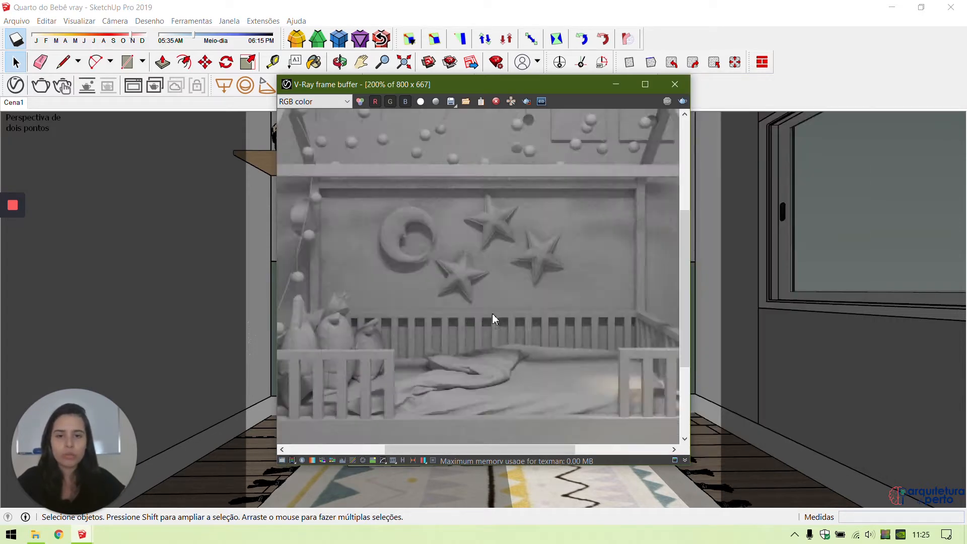
scroll(486, 290, down, 3)
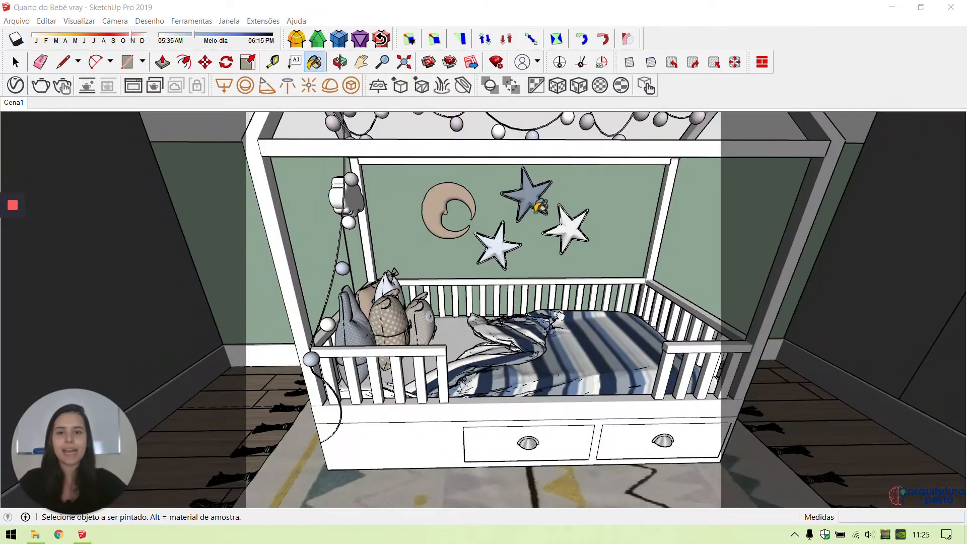
Step: Examine the string lights hanging over the bed up close, keeping the materials tray closed
middle_drag(483, 302, 508, 292)
key(space)
mouse_move(432, 322)
middle_down()
mouse_move(411, 353)
mouse_move(495, 343)
middle_up()
scroll(411, 355, up, 3)
scroll(410, 352, up, 2)
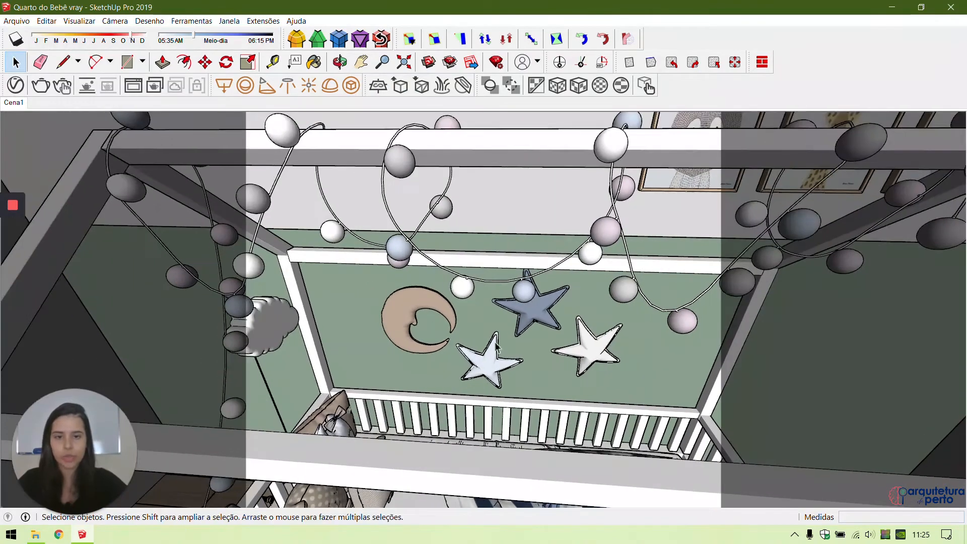
scroll(496, 341, down, 3)
key(b)
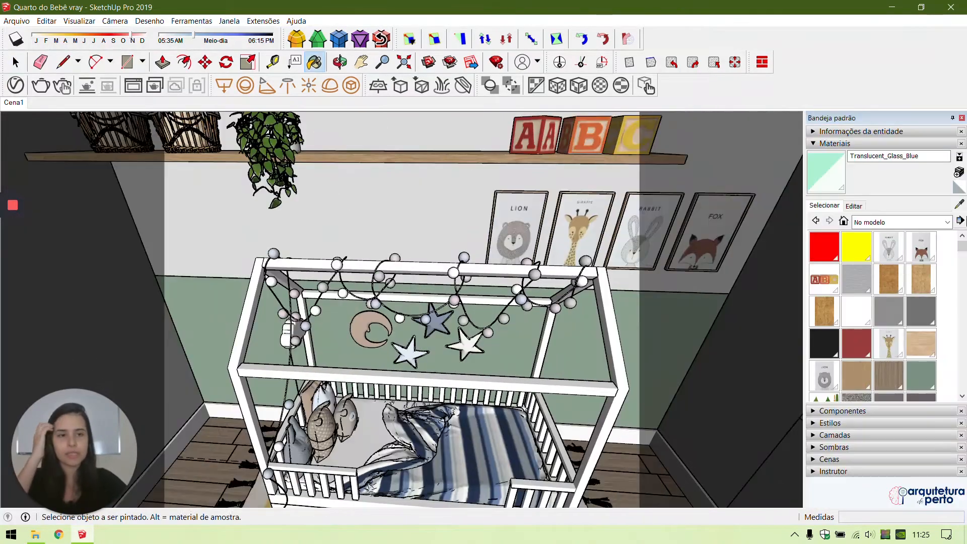
click(961, 117)
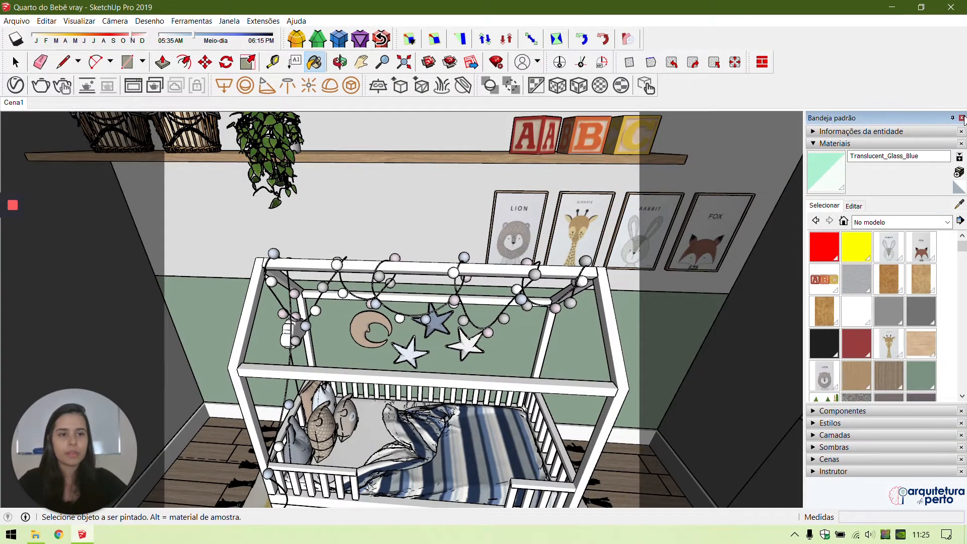
key(space)
scroll(604, 317, up, 5)
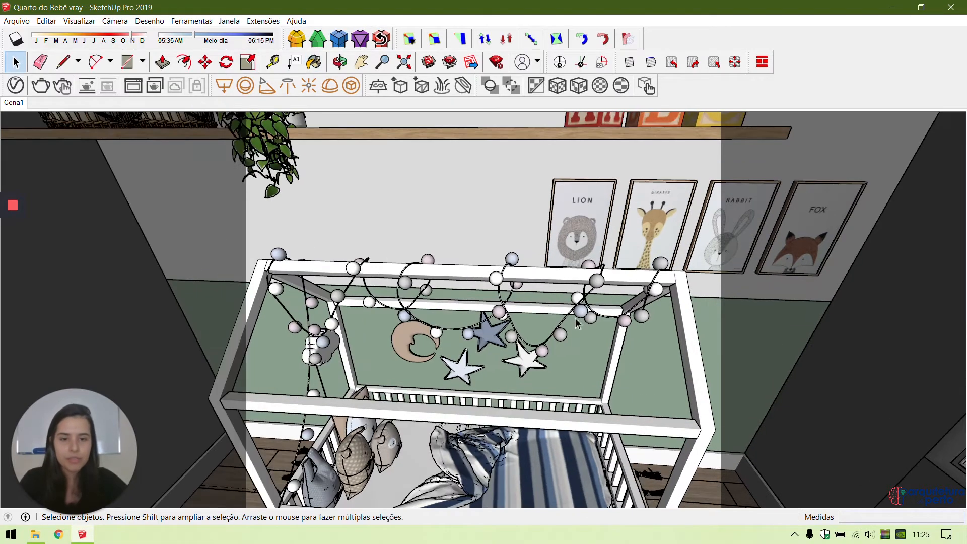
mouse_move(574, 330)
middle_down()
mouse_move(505, 326)
mouse_move(499, 346)
middle_up()
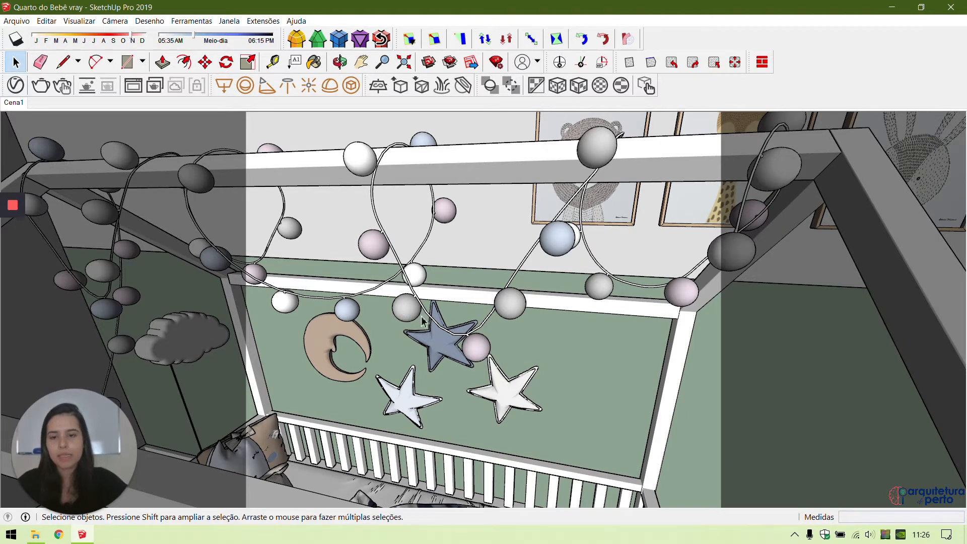
Step: Enter the bed's group and check which string-light balls share the geometry of the pink ball beside the blue star
double_click(492, 348)
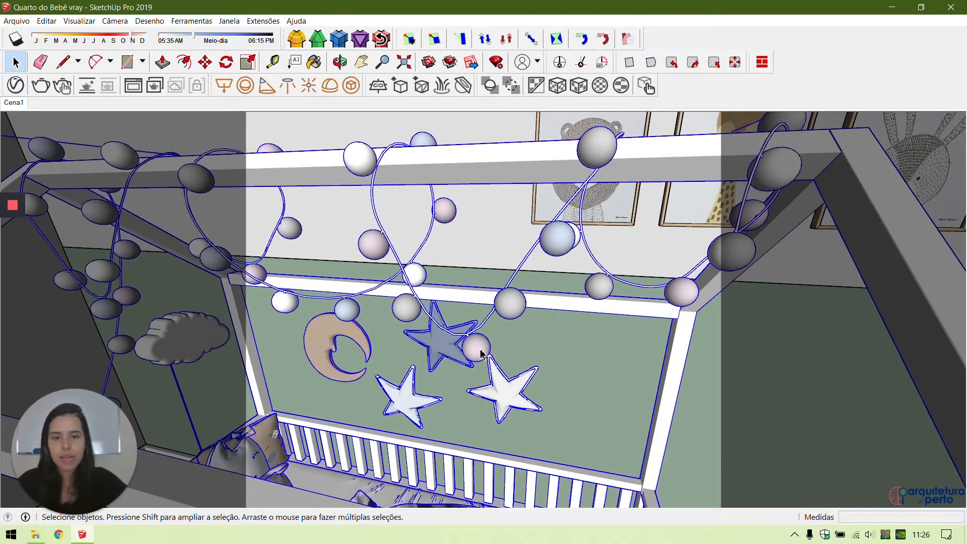
double_click(483, 352)
click(482, 354)
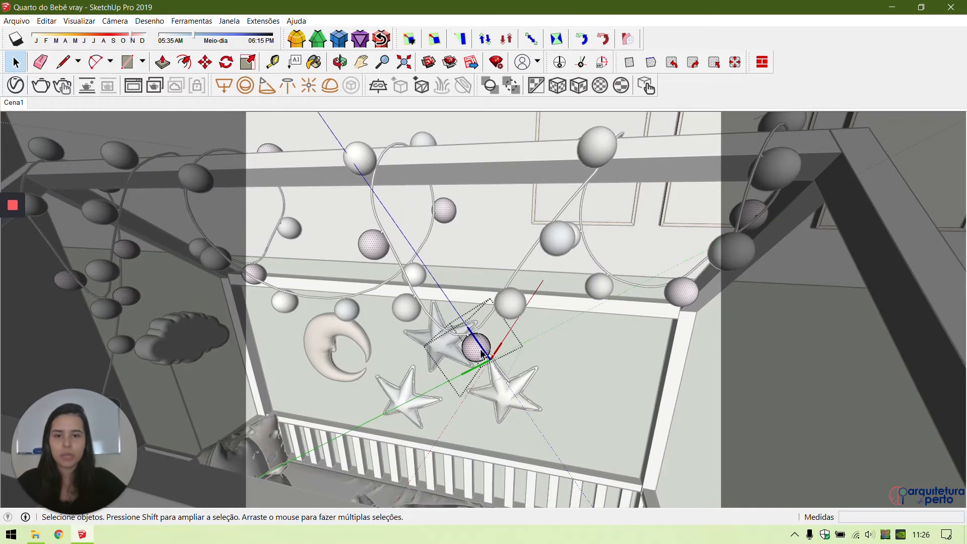
triple_click(481, 354)
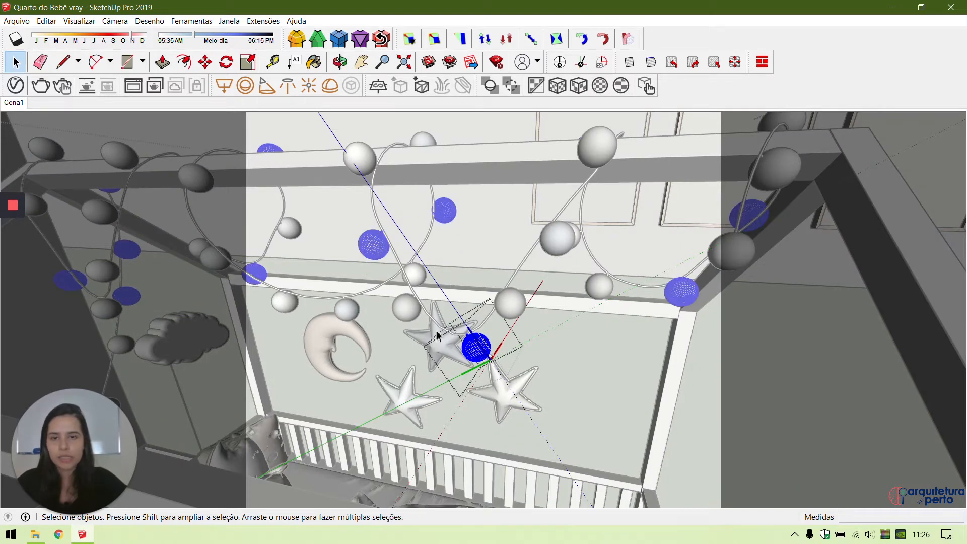
click(446, 361)
click(483, 347)
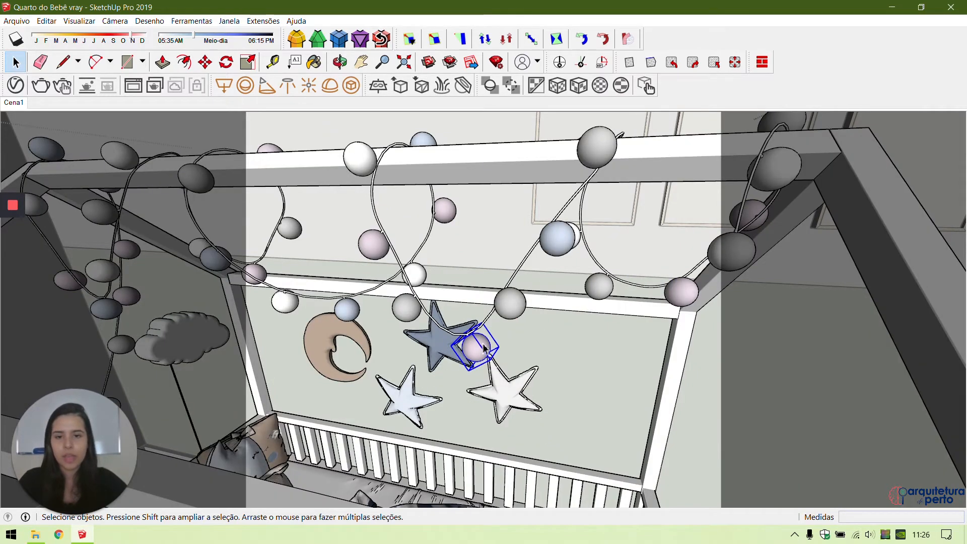
click(422, 306)
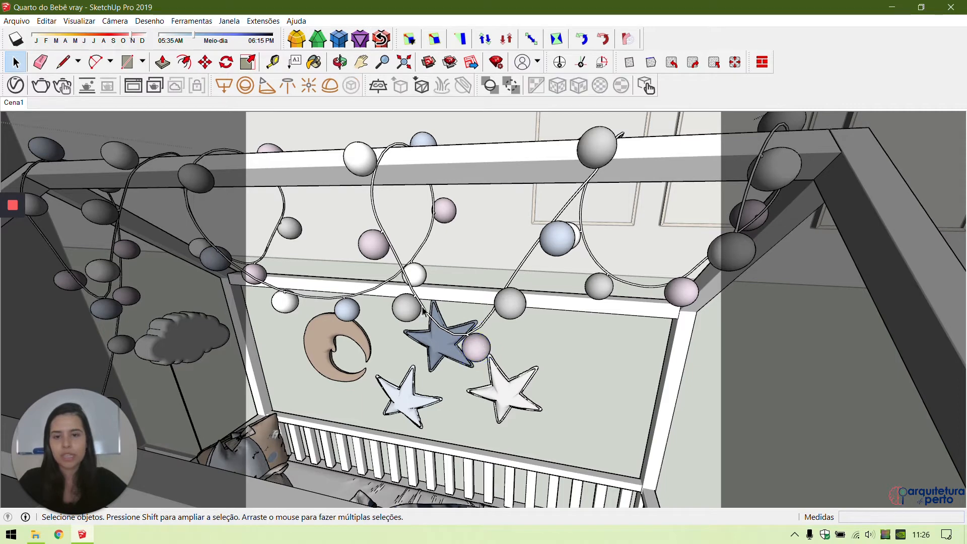
Step: Group the geometry inside the pink ball component and convert that group into a V-Ray Mesh Light
double_click(475, 353)
double_click(476, 353)
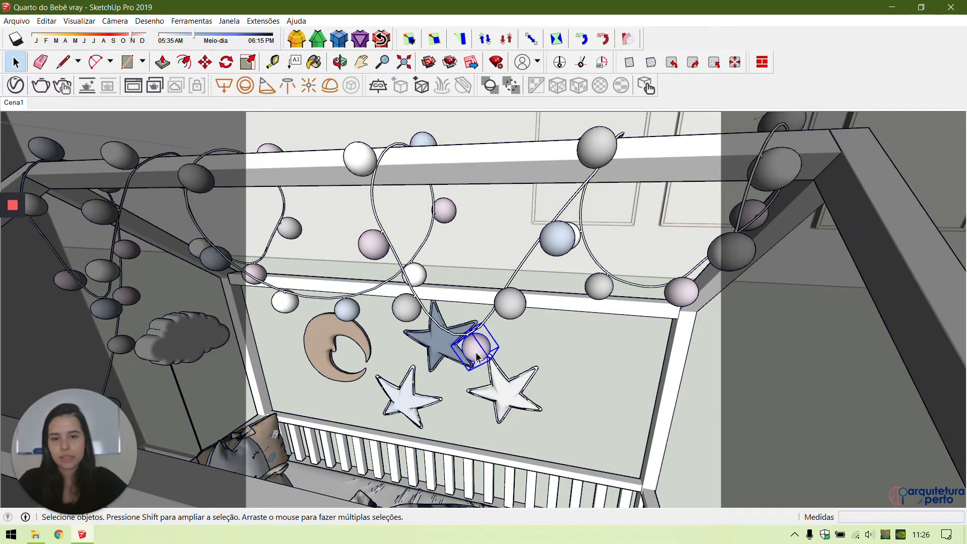
click(475, 352)
right_click(475, 353)
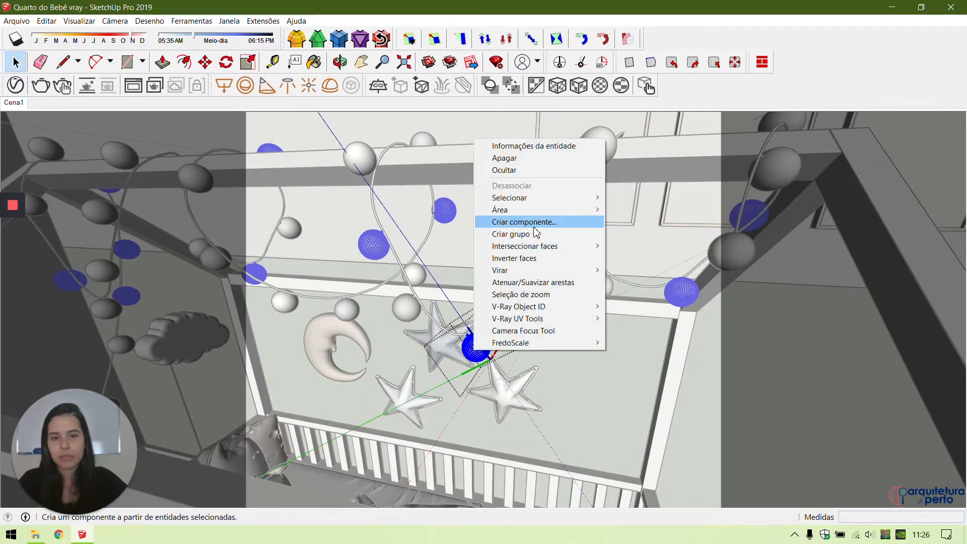
click(516, 235)
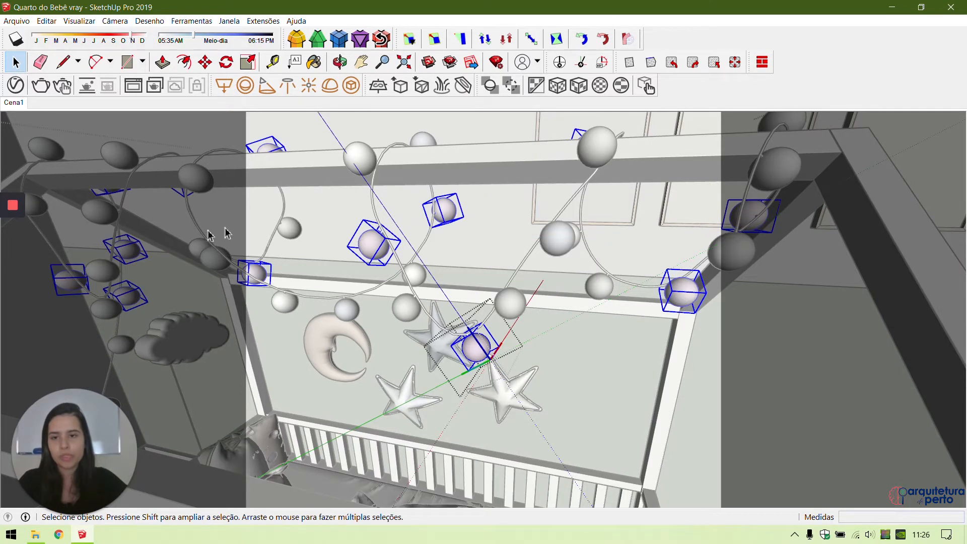
click(352, 86)
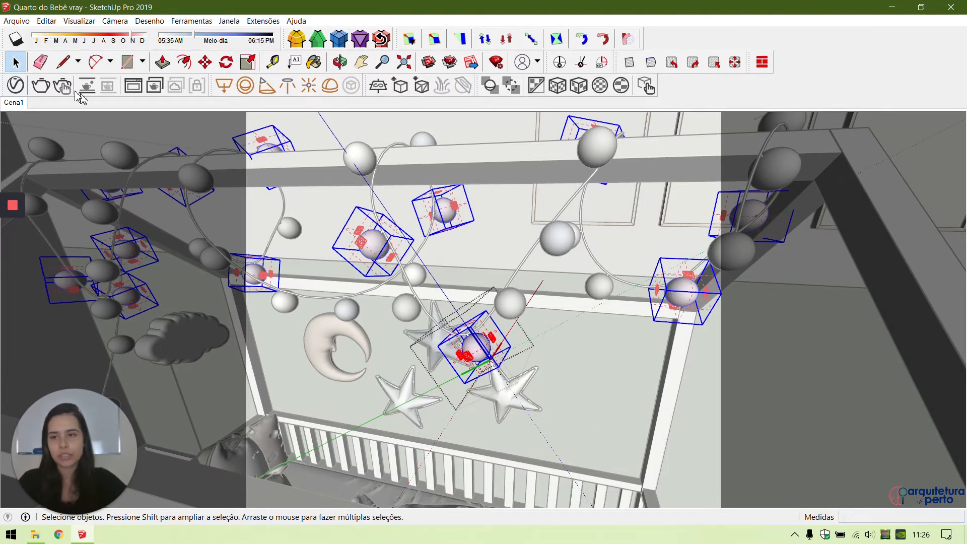
Step: Set the pink balls' Mesh Light colour to magenta, R 0.959, G 0.096, B 0.857, in the V-Ray Asset Editor
click(16, 85)
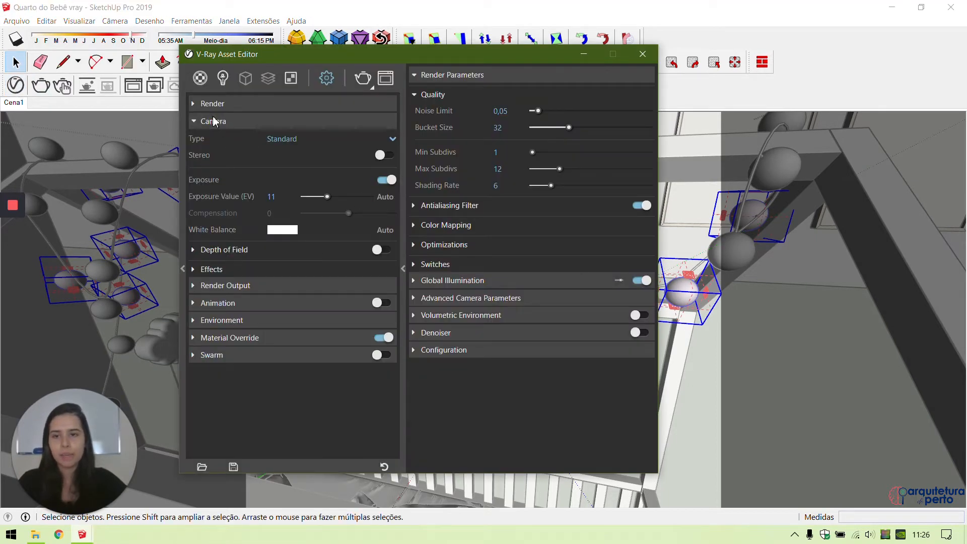
click(233, 124)
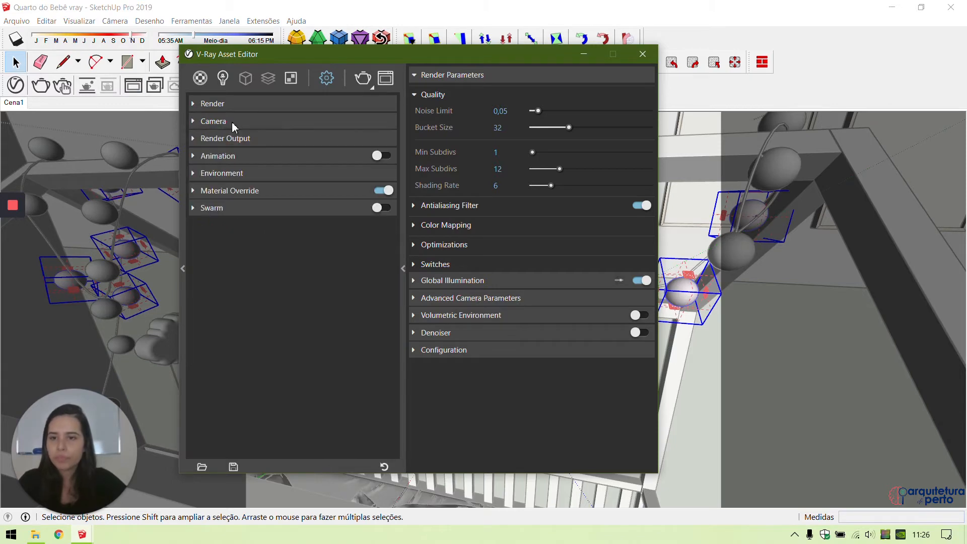
click(224, 78)
click(231, 136)
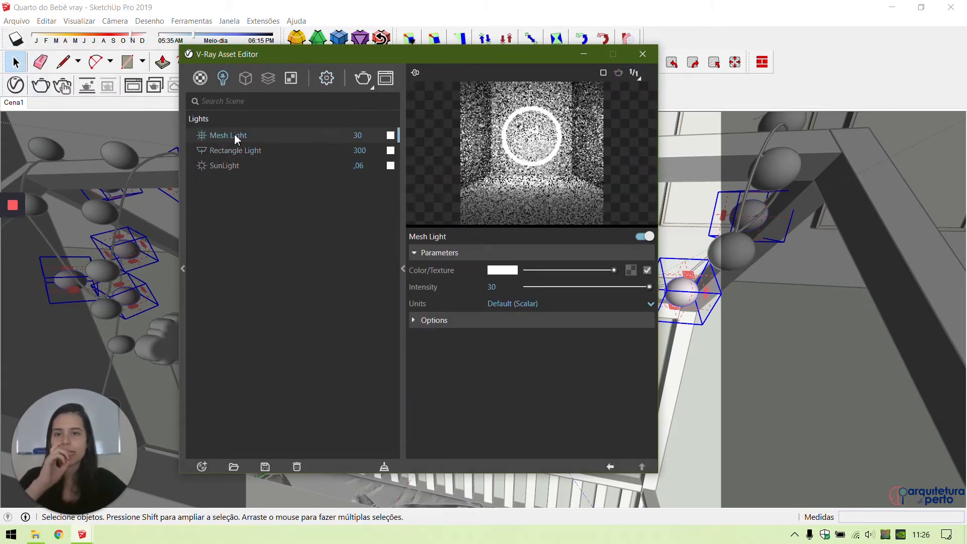
click(390, 136)
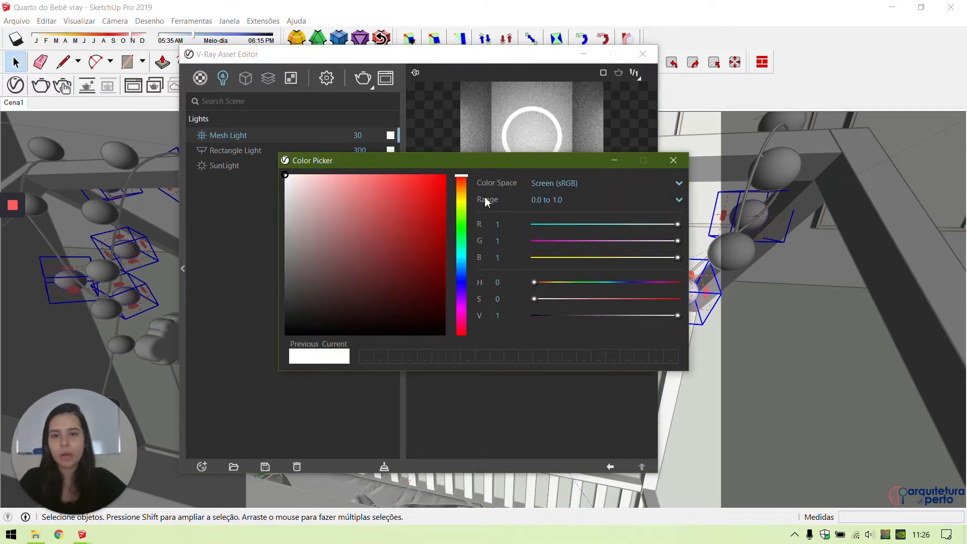
mouse_move(464, 183)
mouse_down()
mouse_move(461, 301)
mouse_move(472, 314)
mouse_up()
mouse_move(309, 191)
mouse_down()
mouse_move(337, 183)
mouse_move(356, 243)
mouse_move(395, 271)
mouse_move(411, 231)
mouse_move(426, 262)
mouse_move(447, 185)
mouse_move(408, 179)
mouse_move(431, 183)
mouse_up()
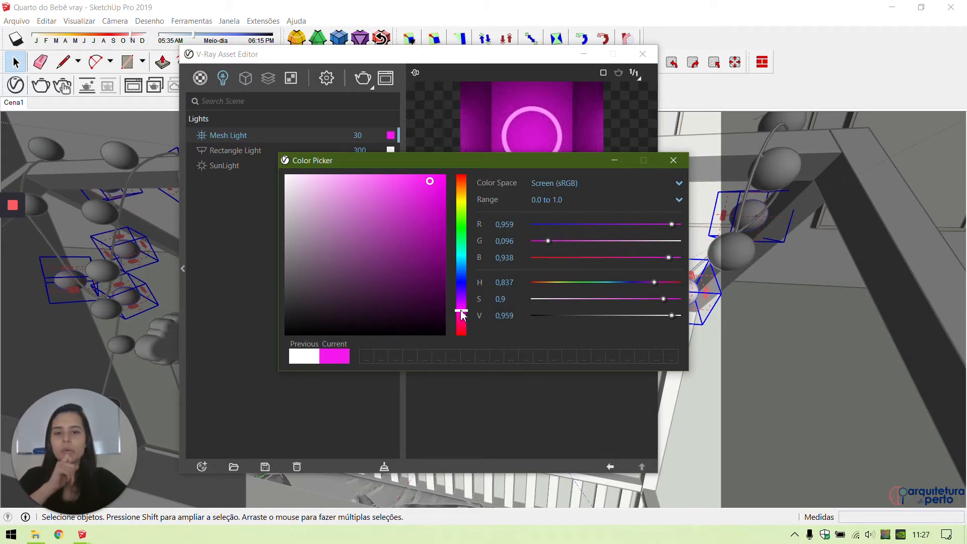
drag(461, 311, 464, 313)
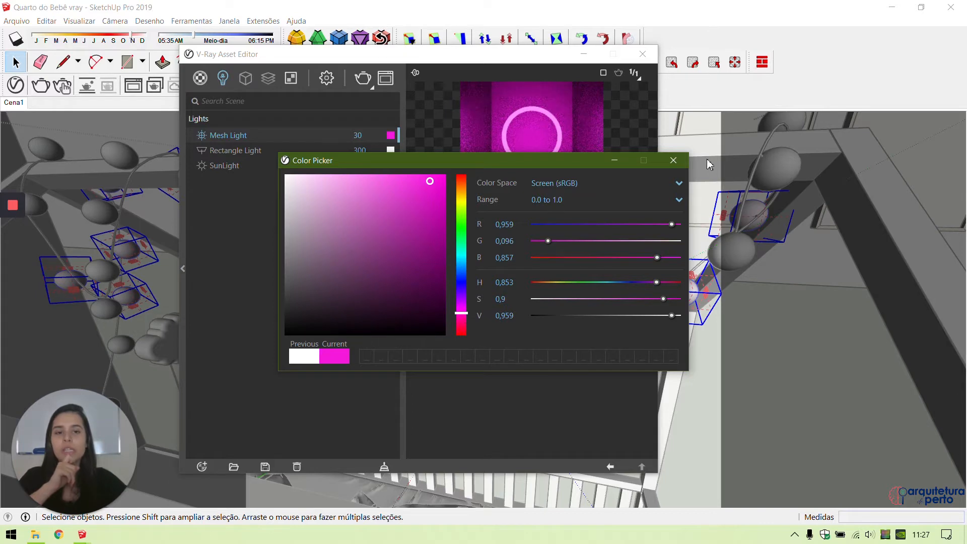
click(673, 160)
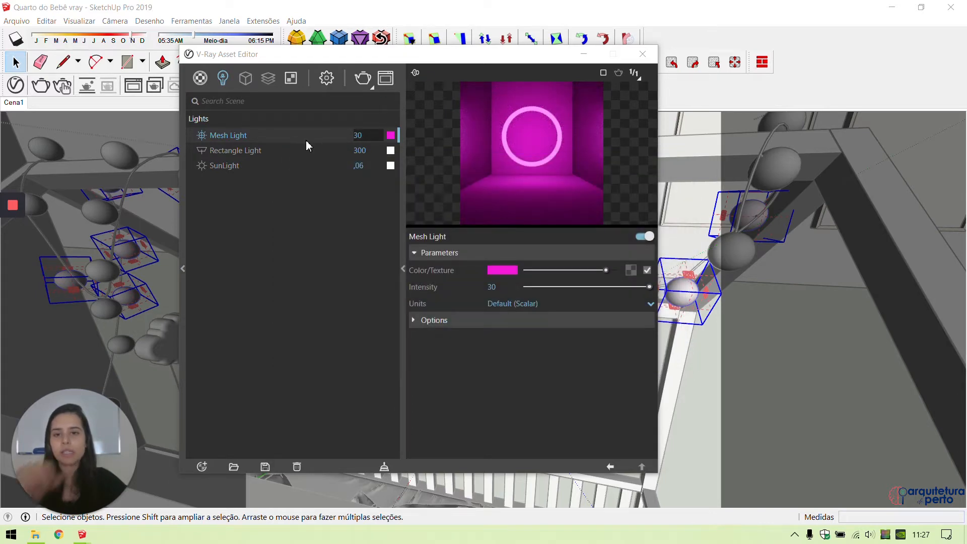
Step: Set the magenta Mesh Light's intensity to 20, expand its options and close the Asset Editor
click(375, 136)
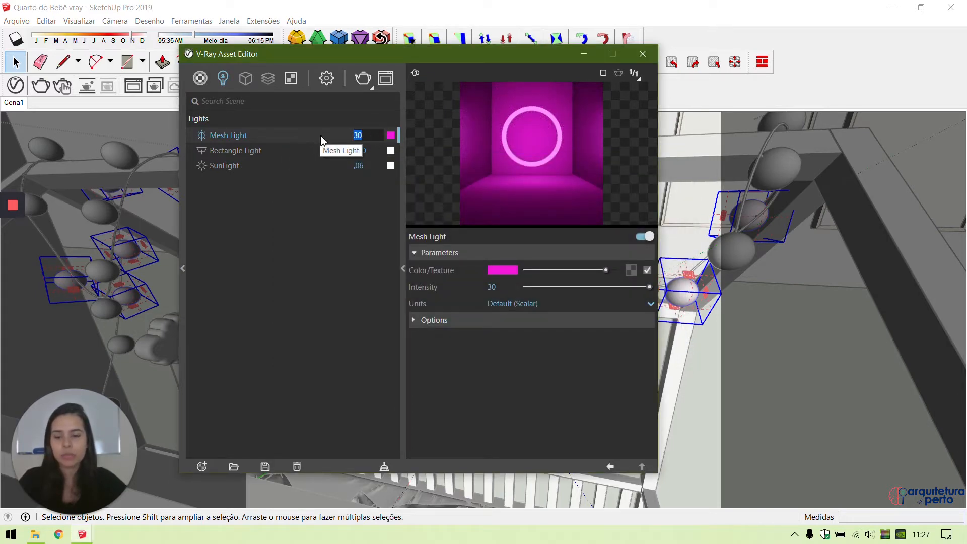
text(1)
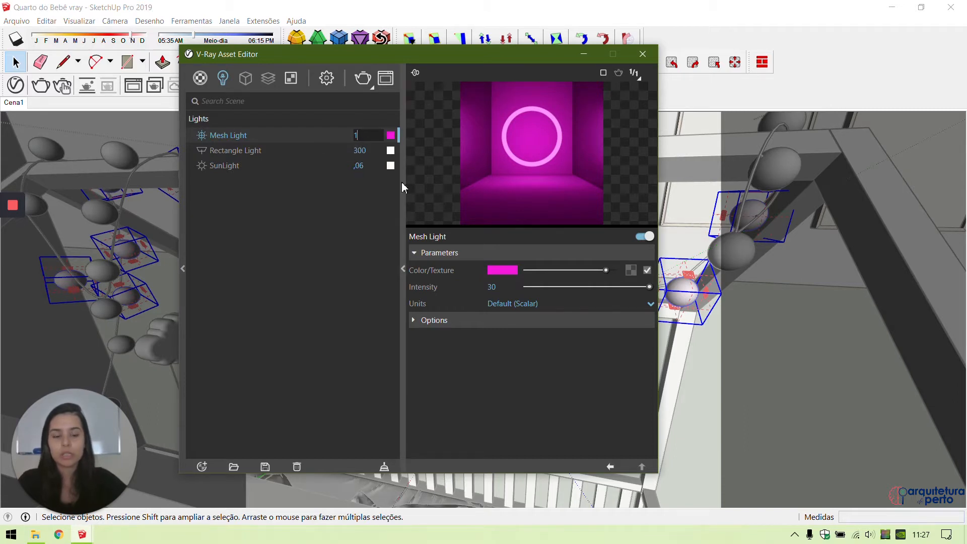
key(BackSpace)
text(20)
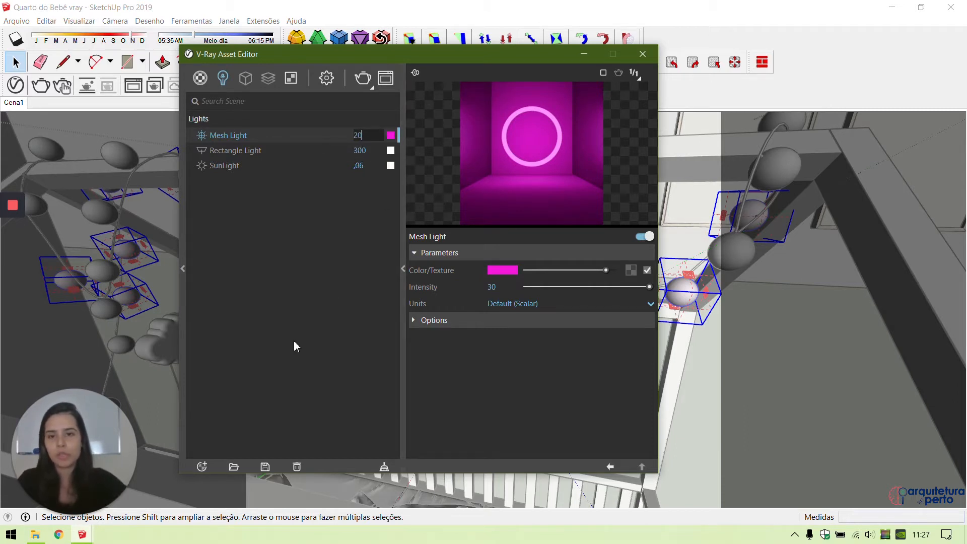
key(Return)
click(434, 320)
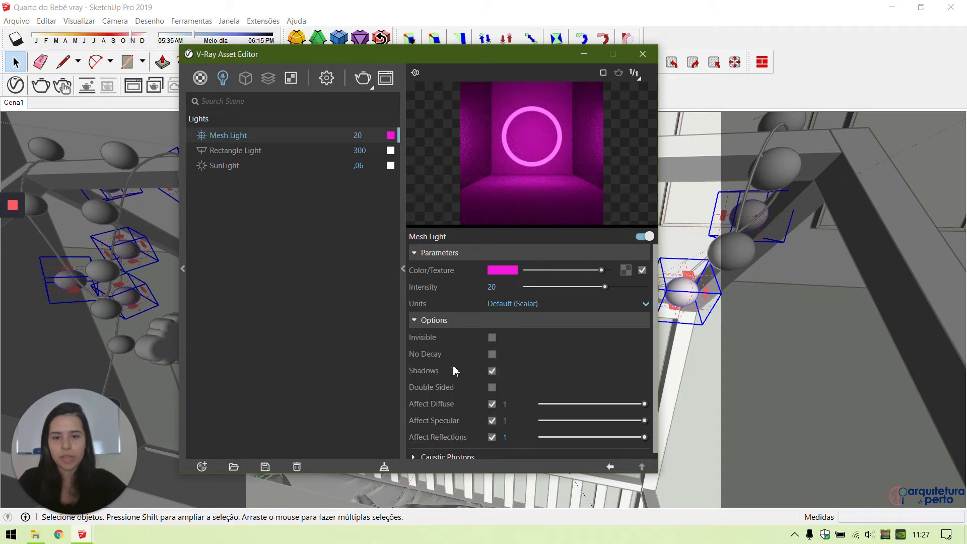
click(642, 54)
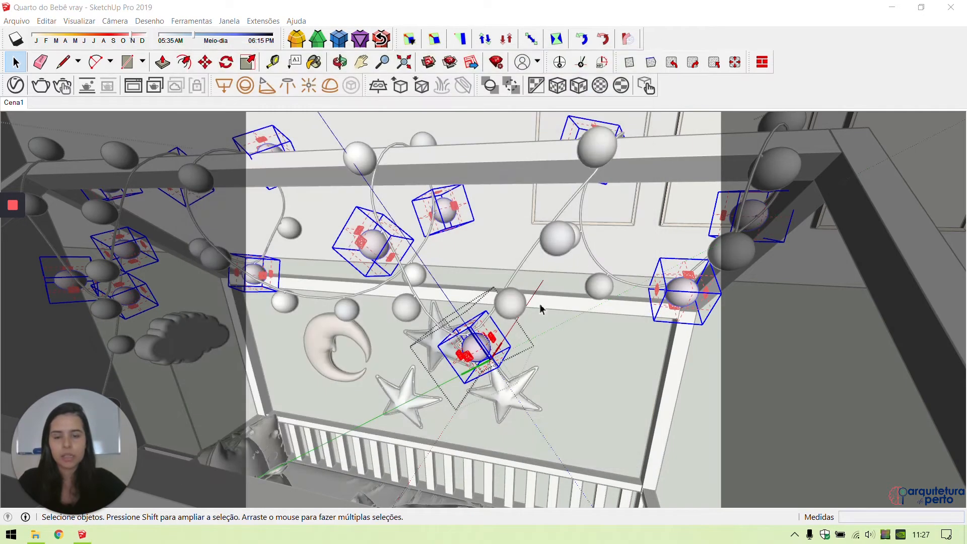
Step: Group the geometry inside the light-blue string-light ball and convert that group into a V-Ray Mesh Light
middle_drag(524, 349, 530, 358)
click(543, 366)
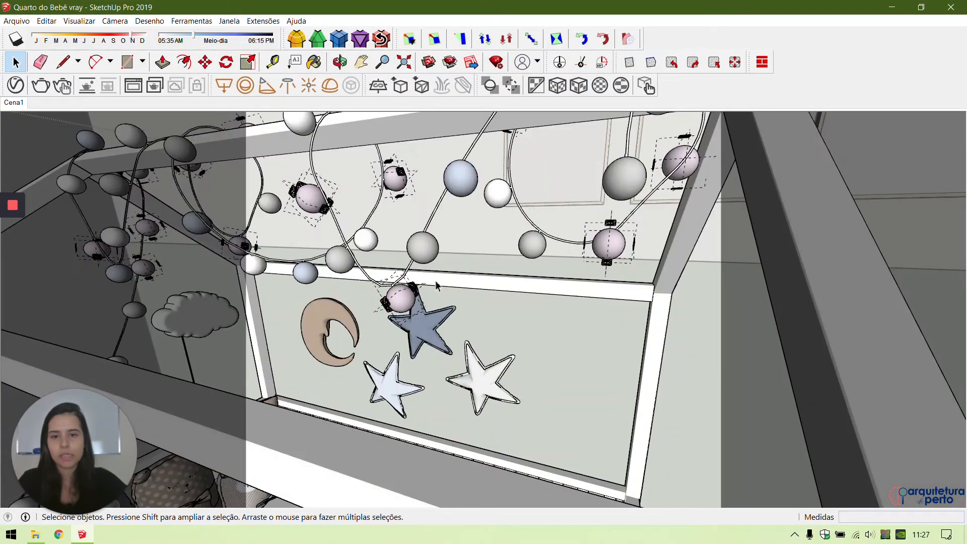
click(436, 283)
double_click(462, 182)
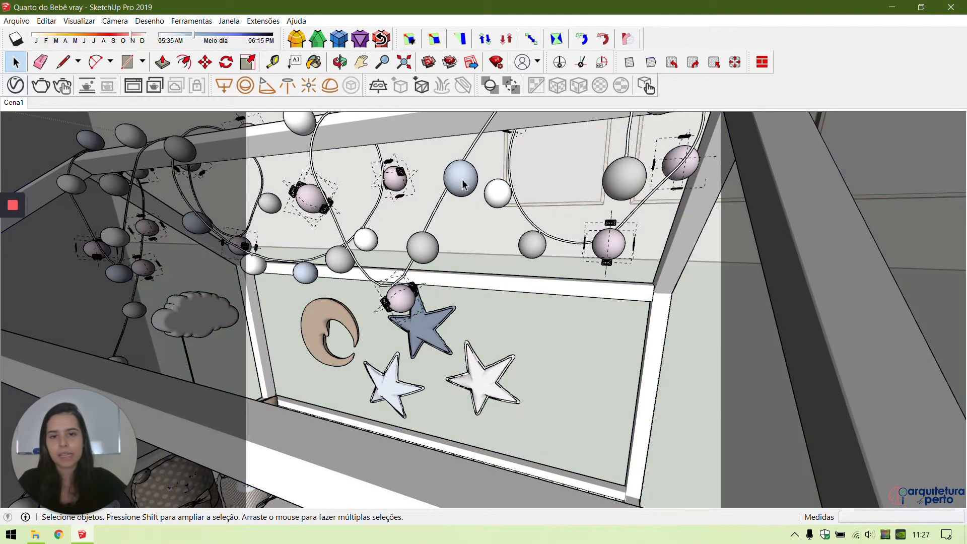
click(462, 182)
double_click(463, 182)
click(462, 182)
right_click(462, 182)
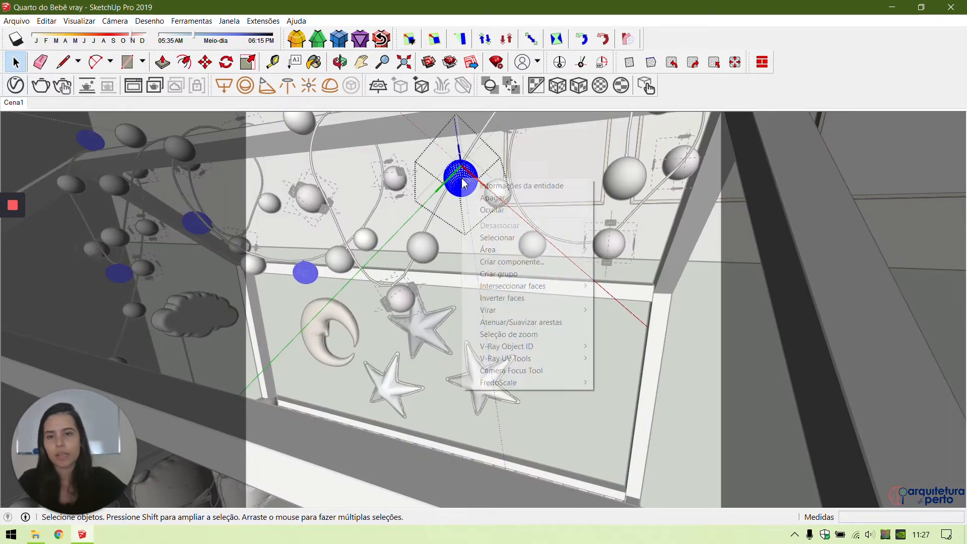
click(498, 274)
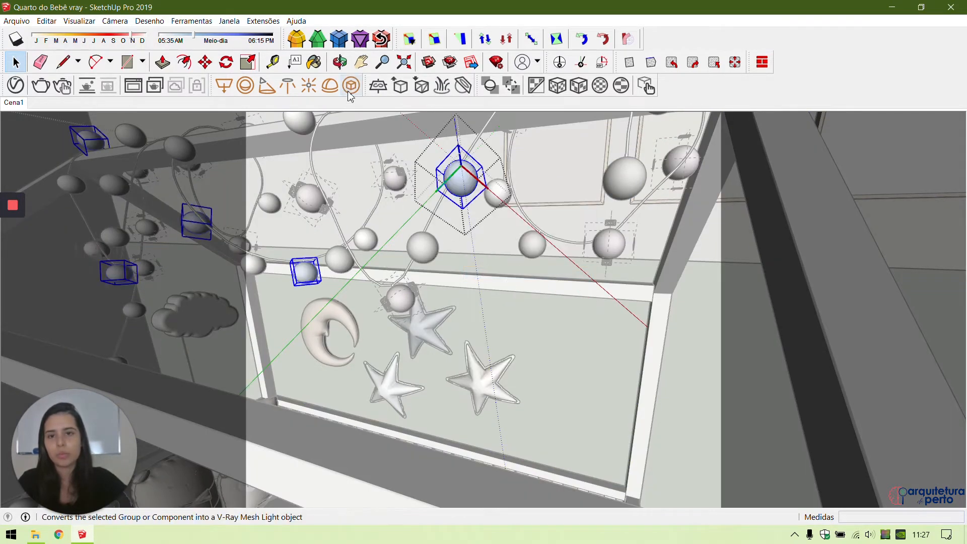
click(350, 85)
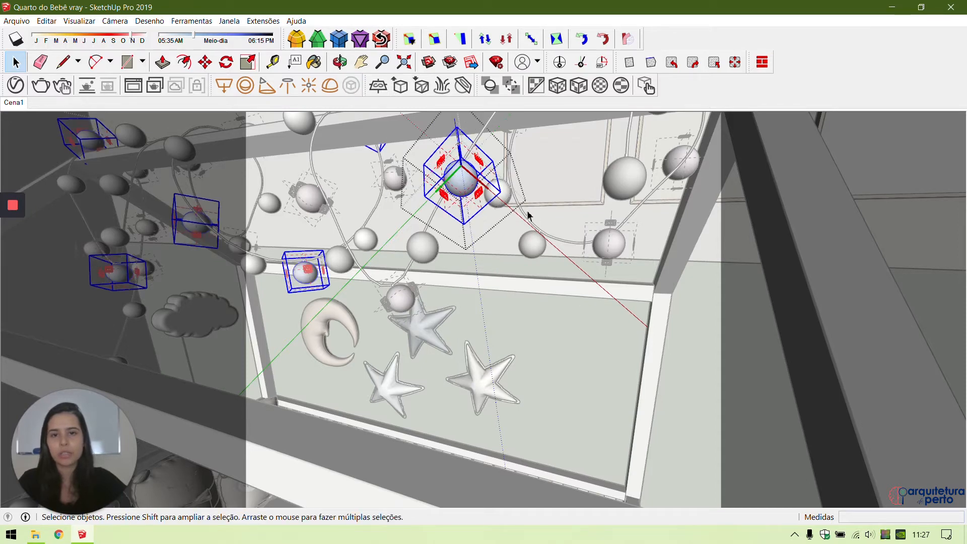
Step: Set the blue balls' Mesh Light intensity to 20 and its colour to cyan, R 0.19, G 0.864, B 0.983
click(15, 85)
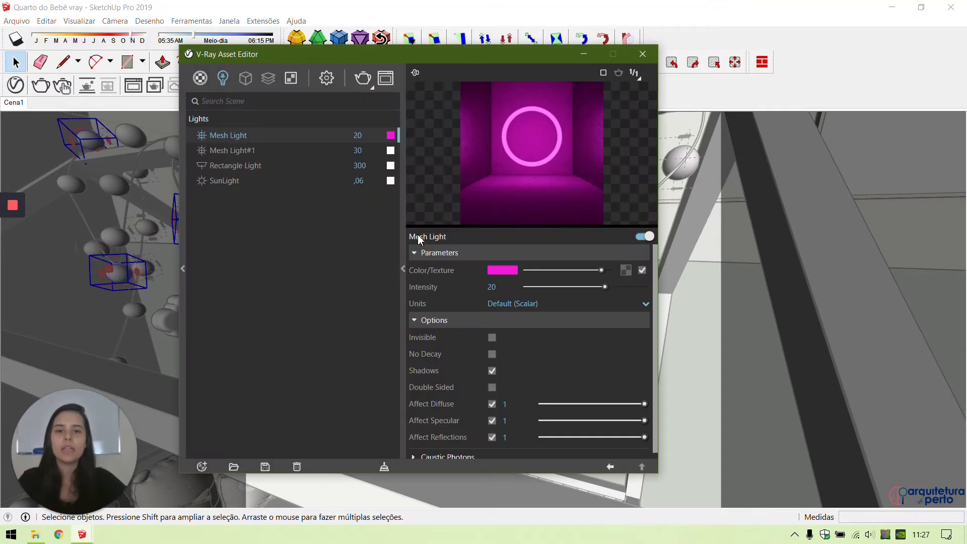
click(371, 150)
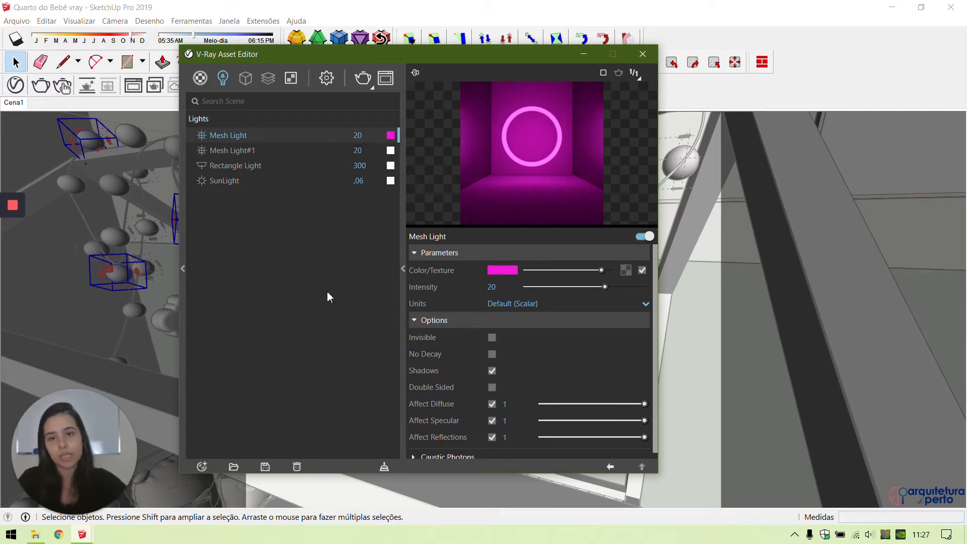
click(389, 150)
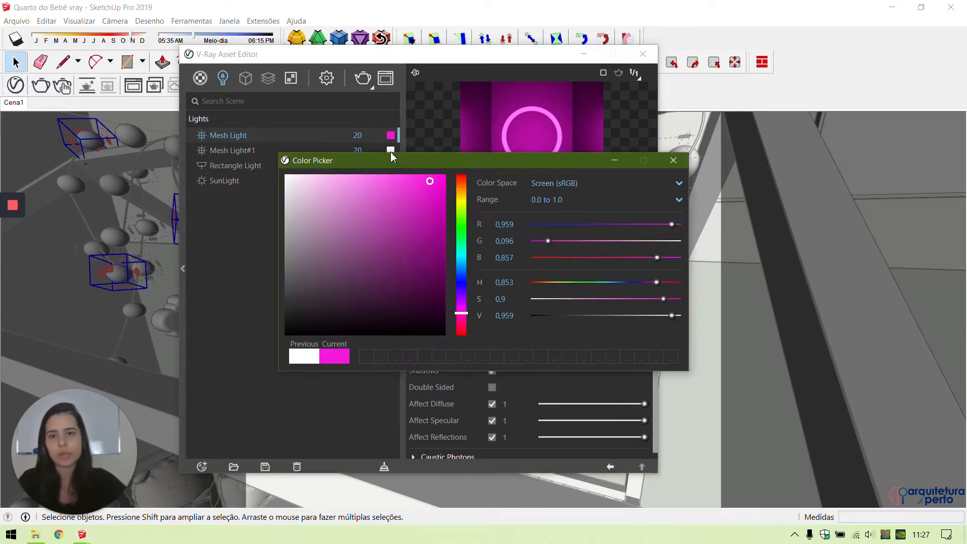
click(461, 265)
drag(462, 265, 462, 259)
mouse_move(295, 255)
mouse_down()
mouse_move(378, 186)
mouse_move(440, 181)
mouse_move(416, 182)
mouse_up()
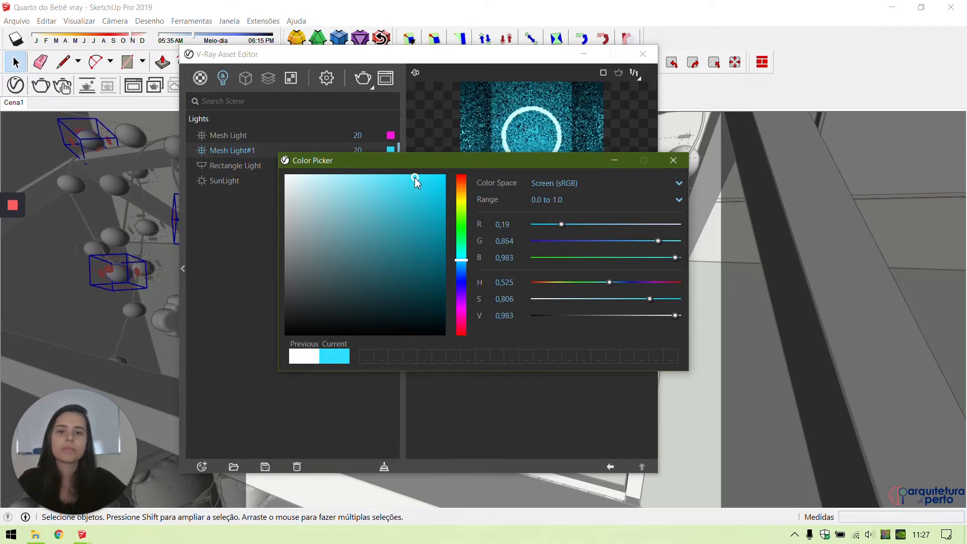
Step: Brighten the blue balls' Mesh Light colour to R 0.155, G 0.873, B 1 and close the Asset Editor
drag(416, 179, 422, 175)
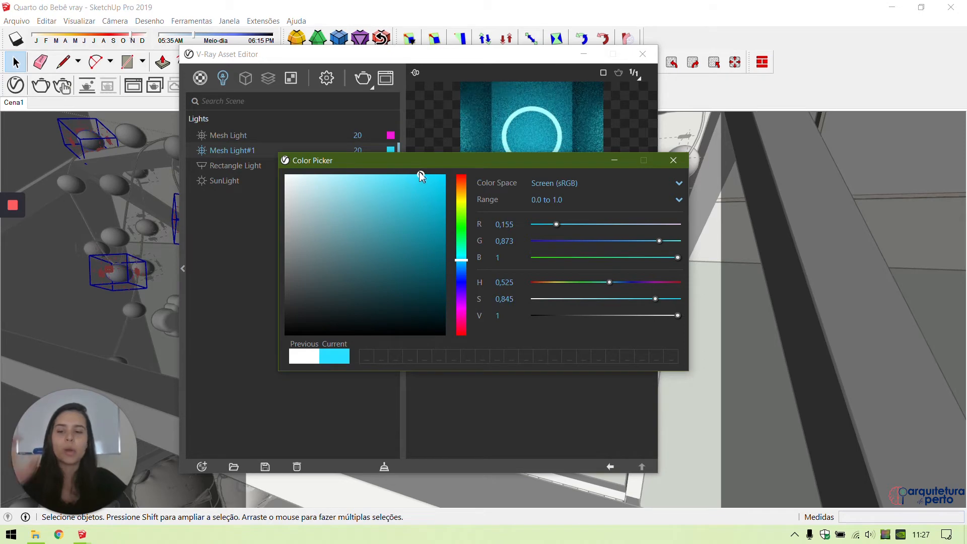
click(673, 160)
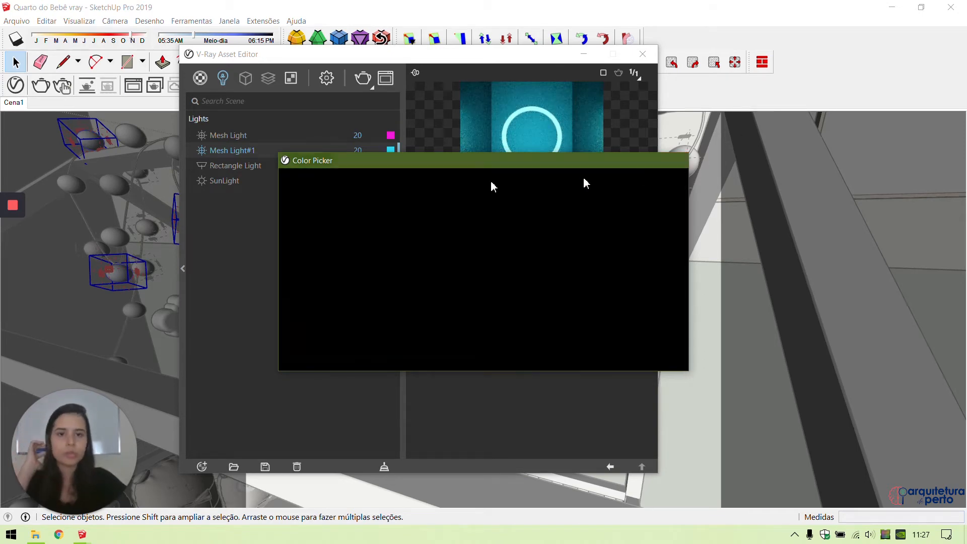
click(642, 54)
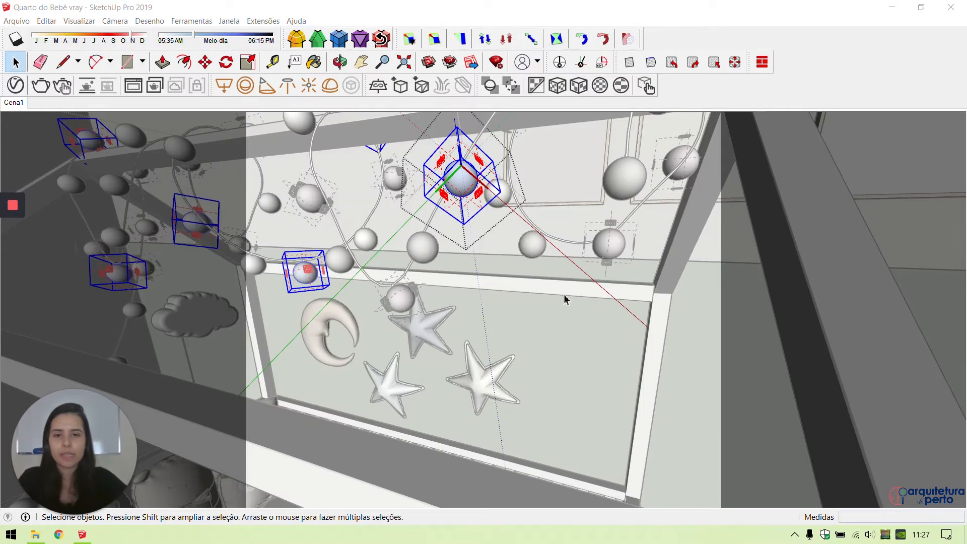
Step: Group the geometry inside the white string-light ball hanging in front of the framed pictures and convert that group into a V-Ray Mesh Light
middle_drag(565, 299, 533, 284)
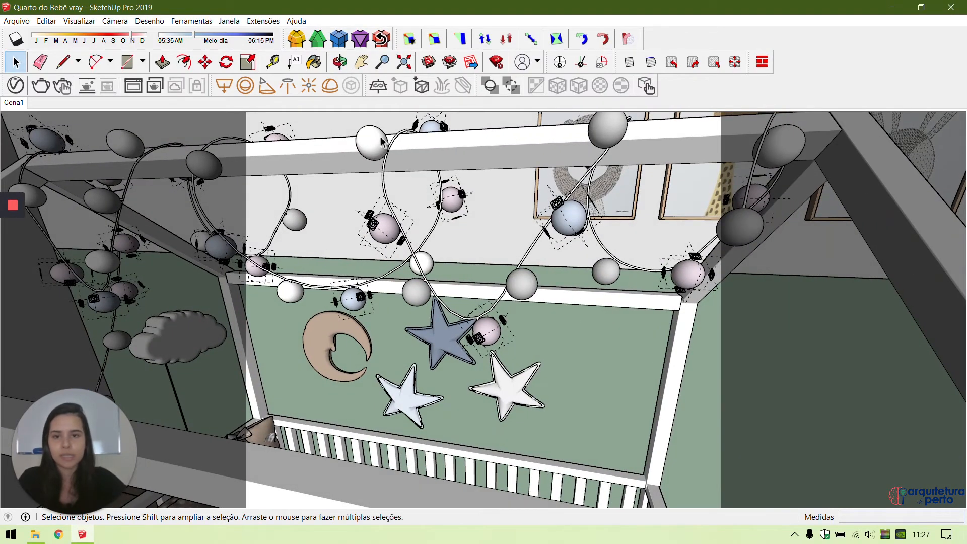
click(618, 140)
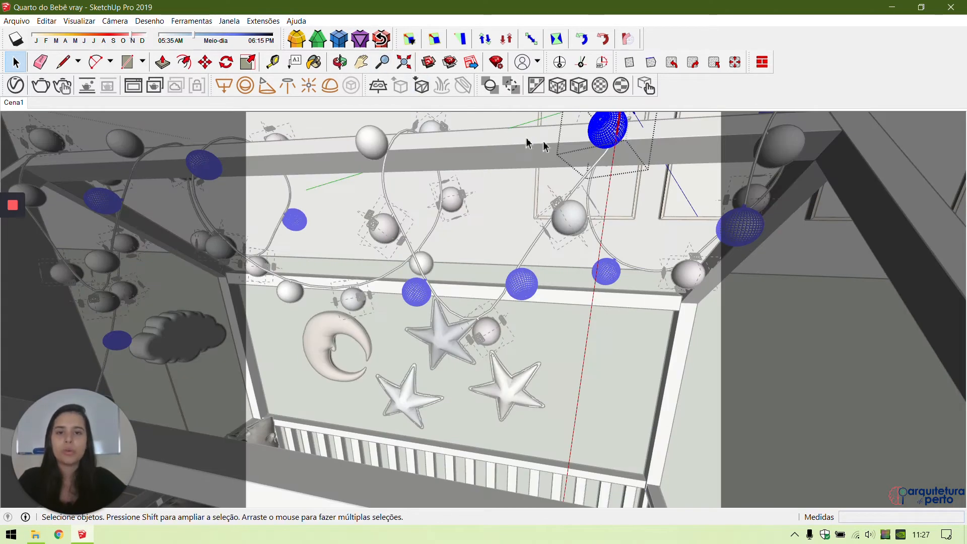
right_click(611, 137)
click(647, 228)
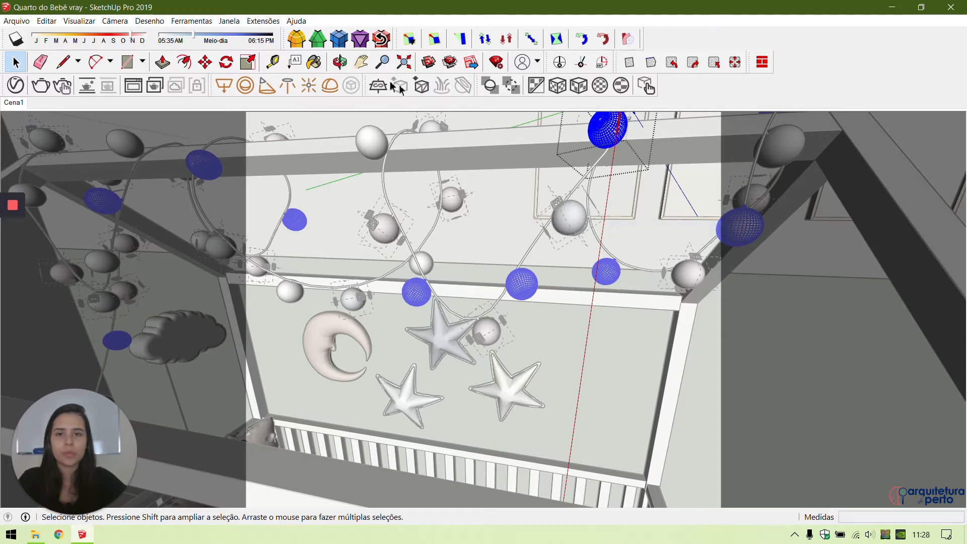
click(351, 86)
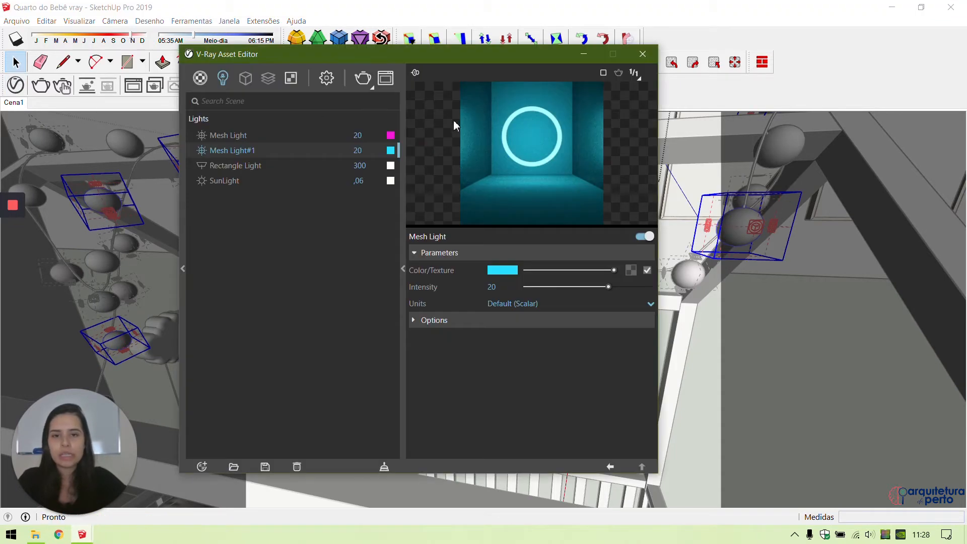
Step: Set the new Mesh Light#2's colour to amber, R 0.913, G 0.678, B 0.098, and its intensity to 20
click(390, 165)
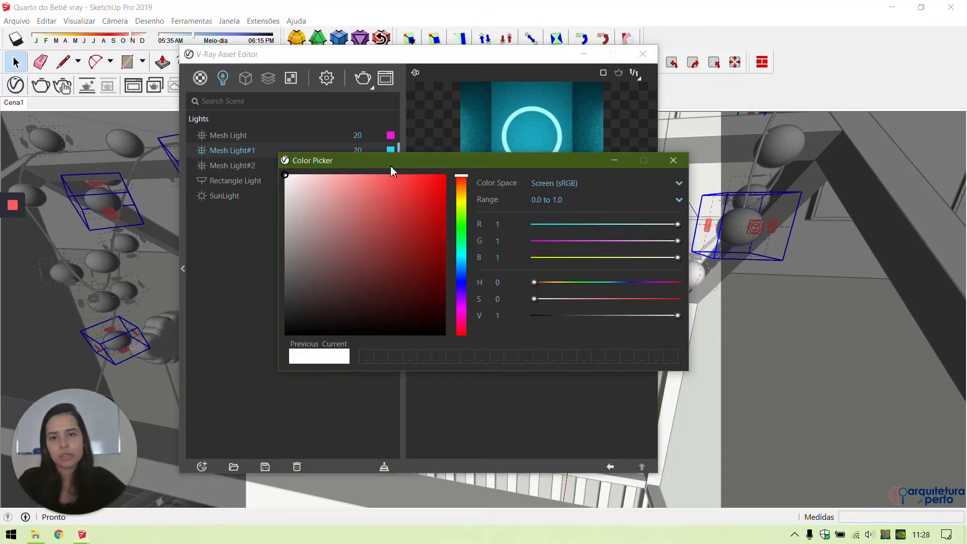
click(462, 195)
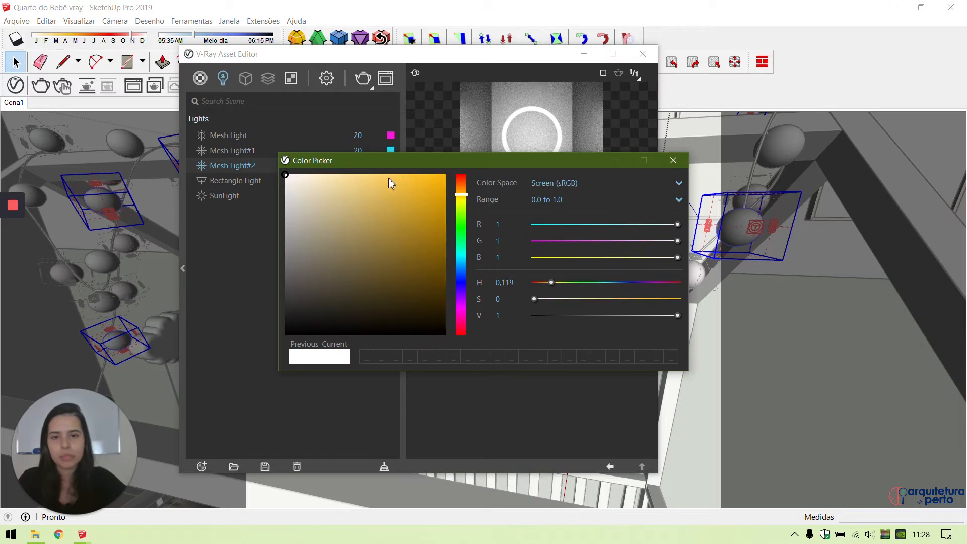
mouse_move(390, 183)
mouse_down()
mouse_move(395, 166)
mouse_move(409, 164)
mouse_move(426, 190)
mouse_up()
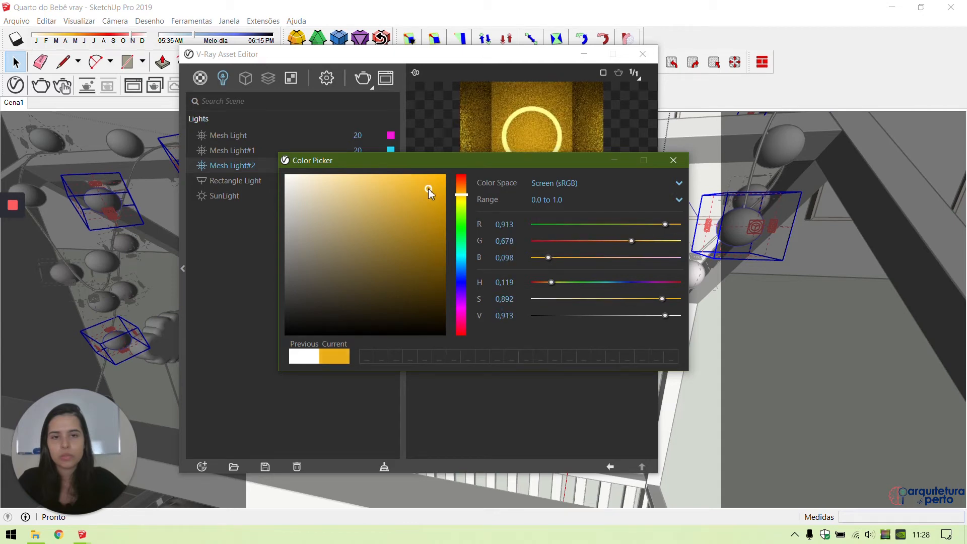
click(673, 160)
click(358, 165)
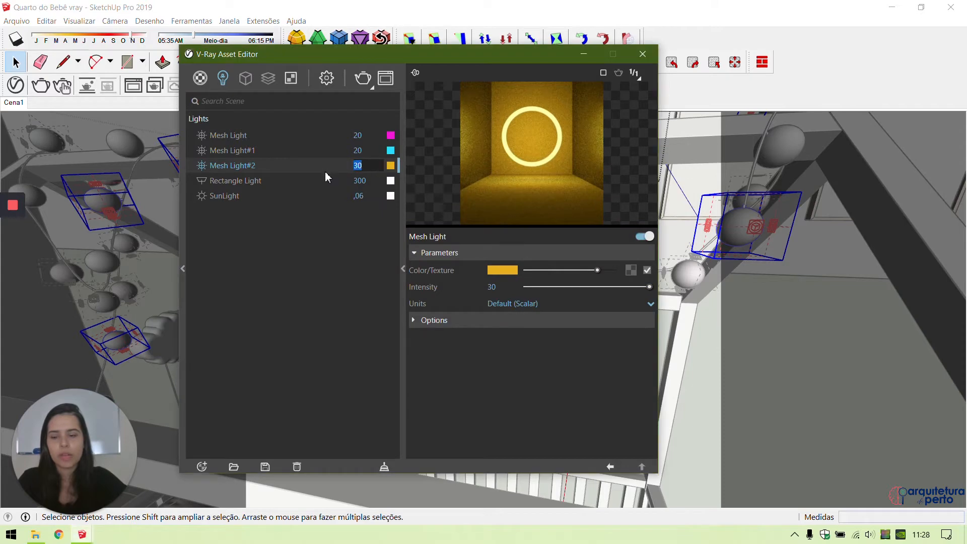
text(20)
click(349, 322)
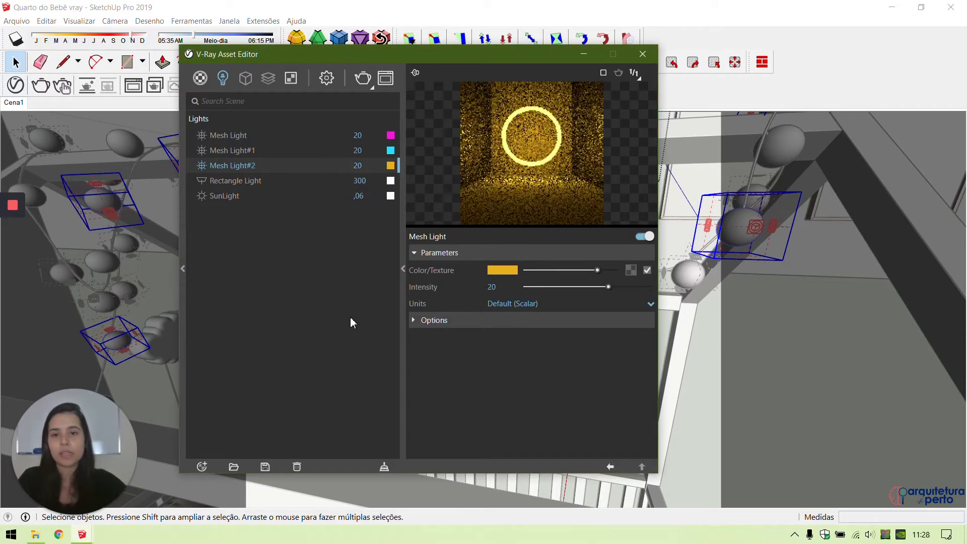
click(642, 54)
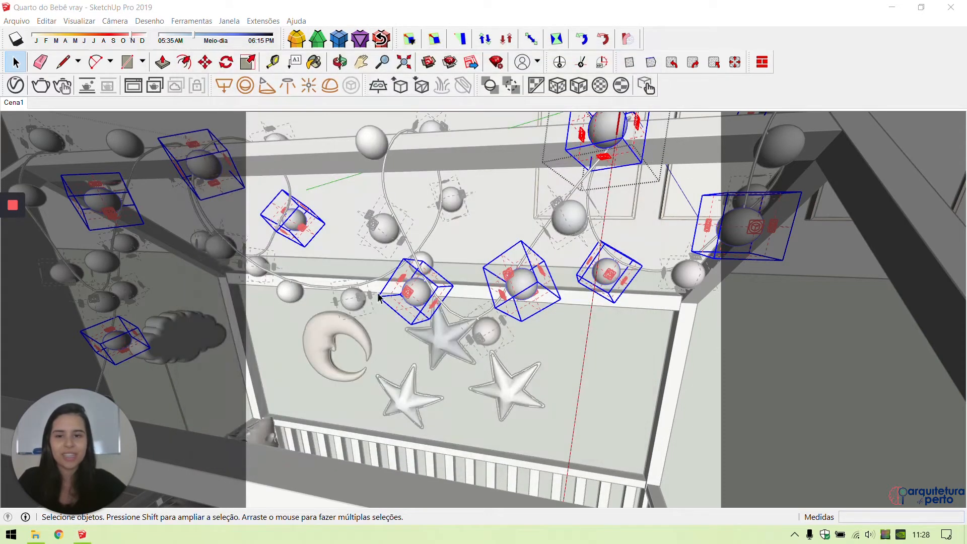
Step: Group the geometry inside the remaining white string-light ball on the bed frame's upper beam and convert it into a V-Ray Mesh Light
middle_drag(508, 365, 520, 312)
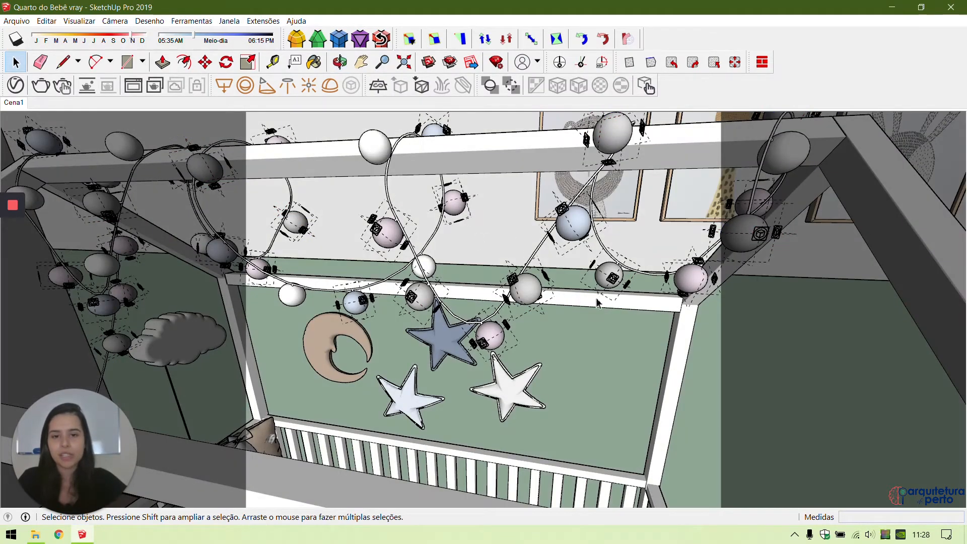
double_click(379, 149)
right_click(378, 149)
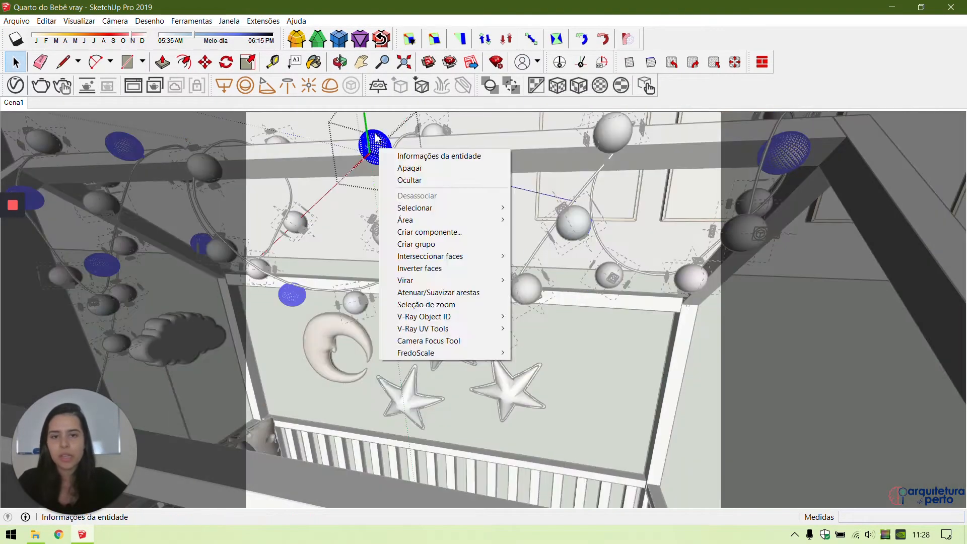
click(371, 145)
click(370, 144)
right_click(371, 142)
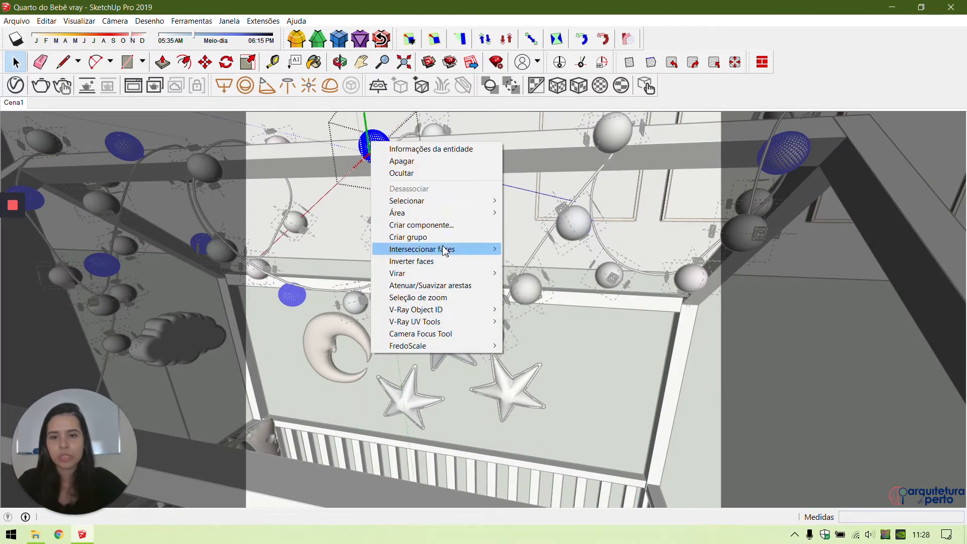
click(408, 236)
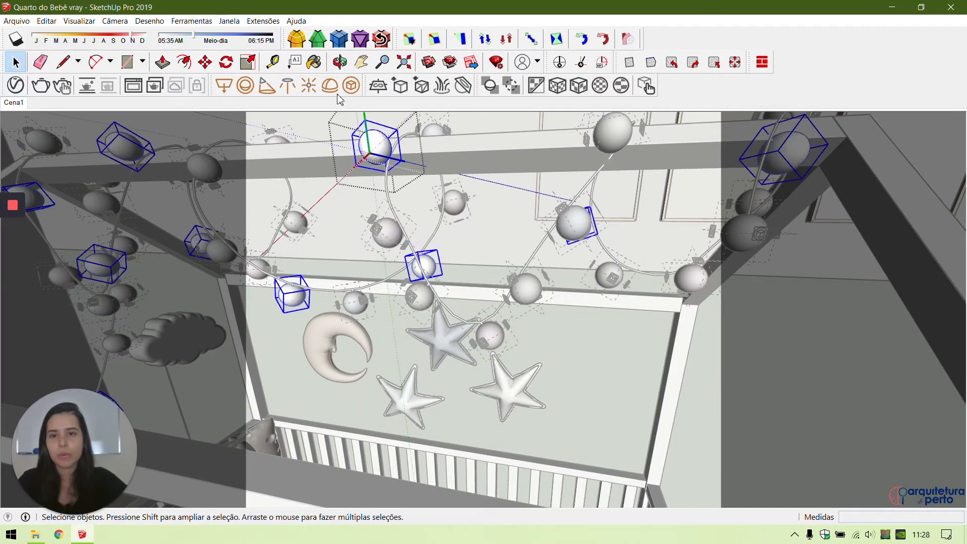
Step: Set Mesh Light#3's intensity to 20 and its colour to green, and close the Asset Editor
click(15, 84)
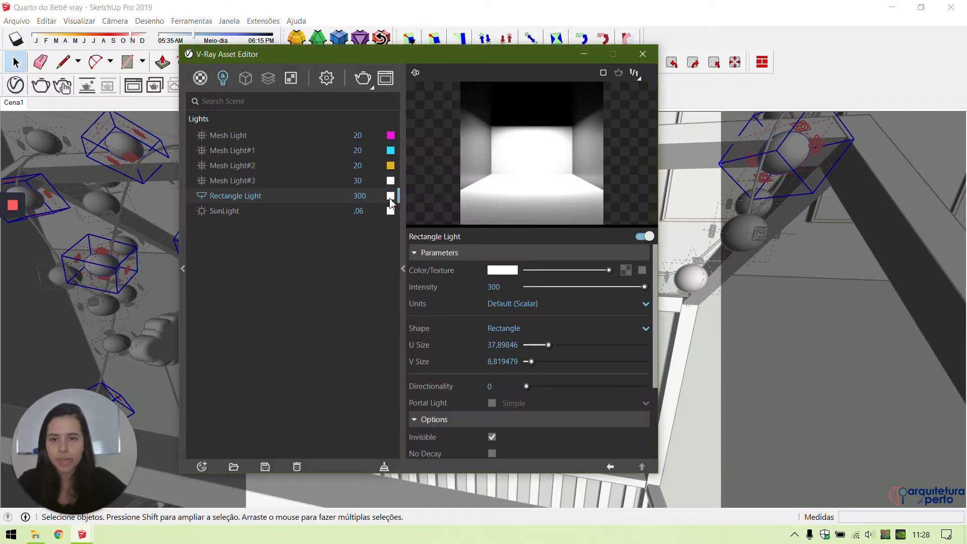
drag(372, 181, 337, 184)
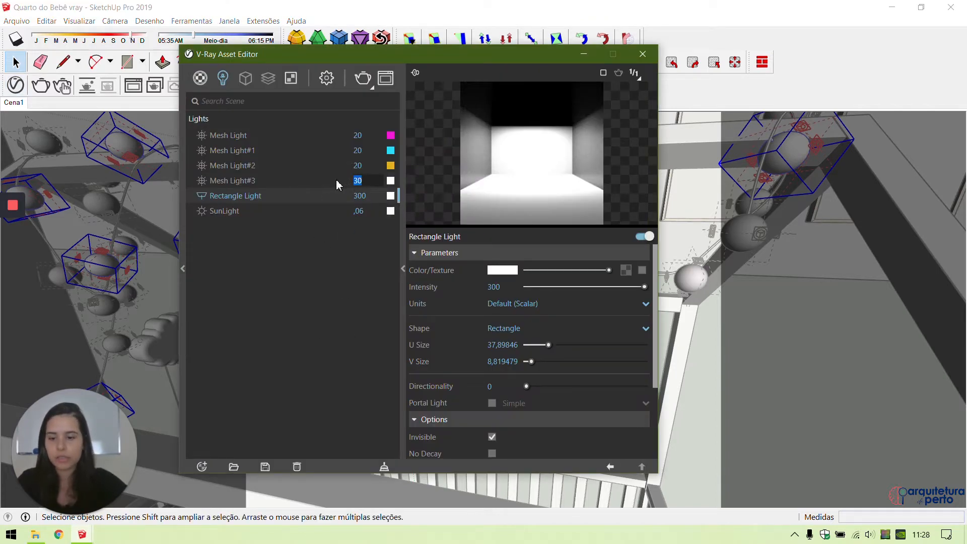
text(20)
key(Return)
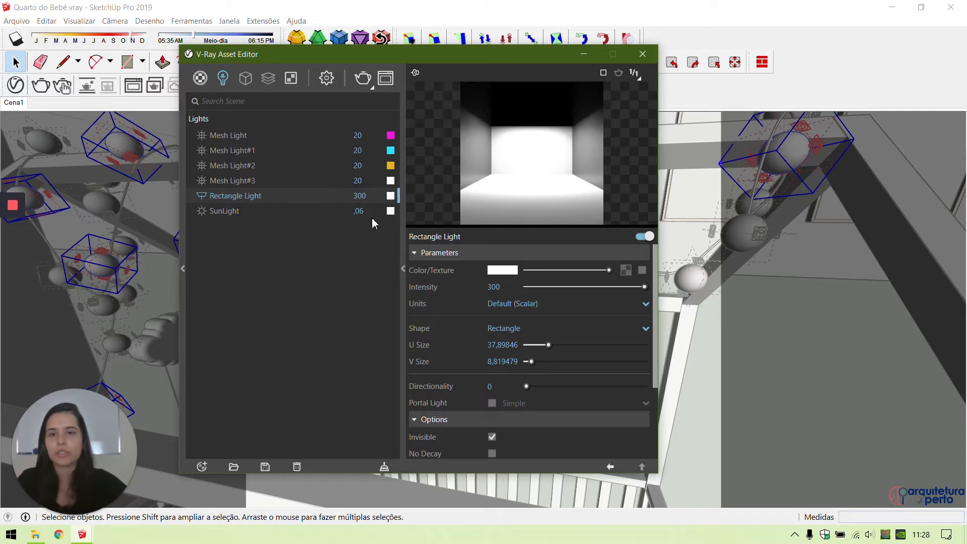
click(390, 181)
mouse_move(463, 258)
mouse_down()
mouse_move(468, 216)
mouse_move(463, 261)
mouse_move(412, 198)
mouse_move(434, 254)
mouse_move(419, 255)
mouse_move(432, 246)
mouse_move(467, 276)
mouse_up()
click(675, 204)
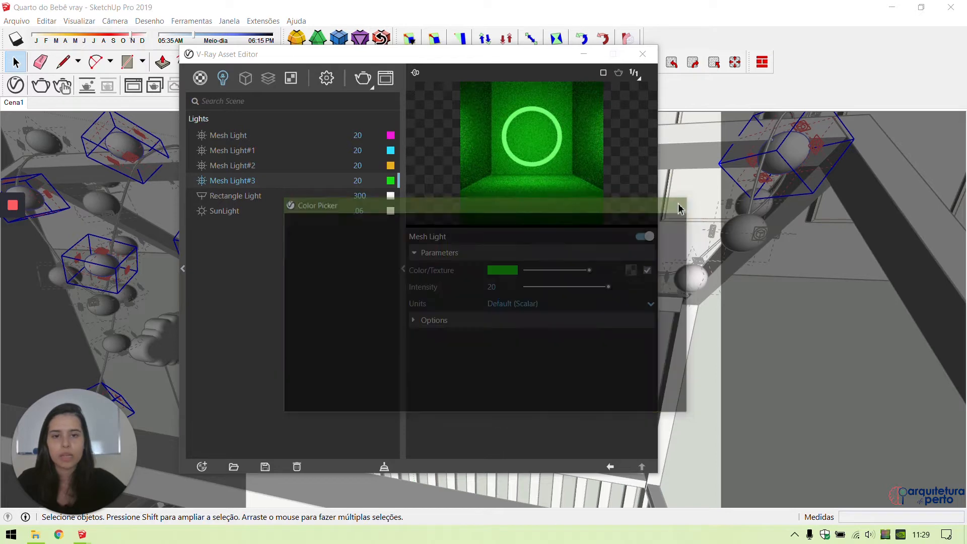
click(642, 54)
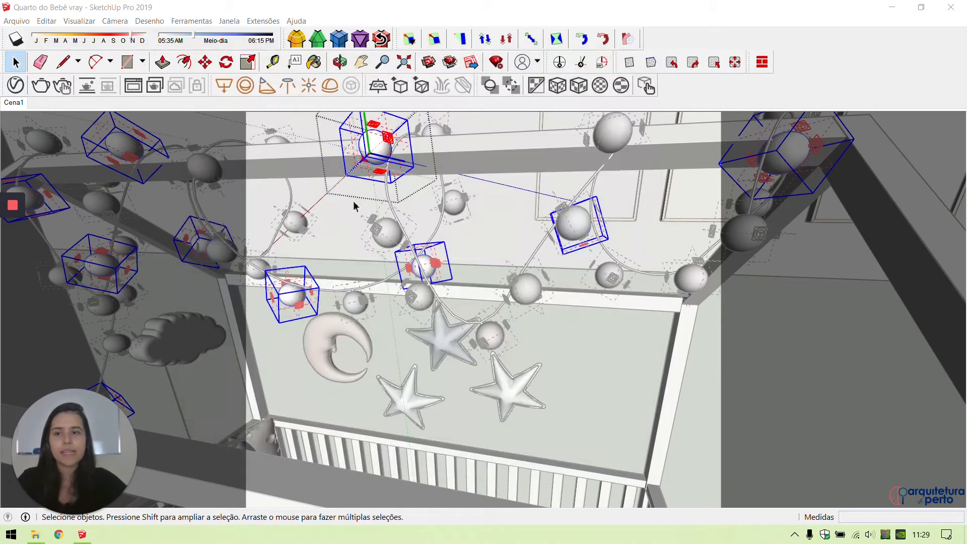
Step: Leave the ball component, return to the front view of the bed and run a V-Ray test render of the coloured lights
click(501, 248)
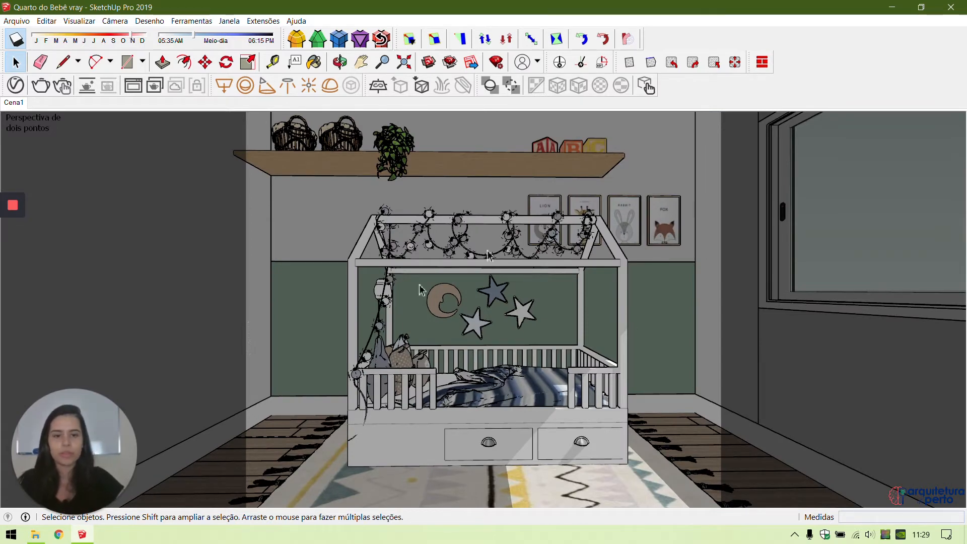
click(42, 86)
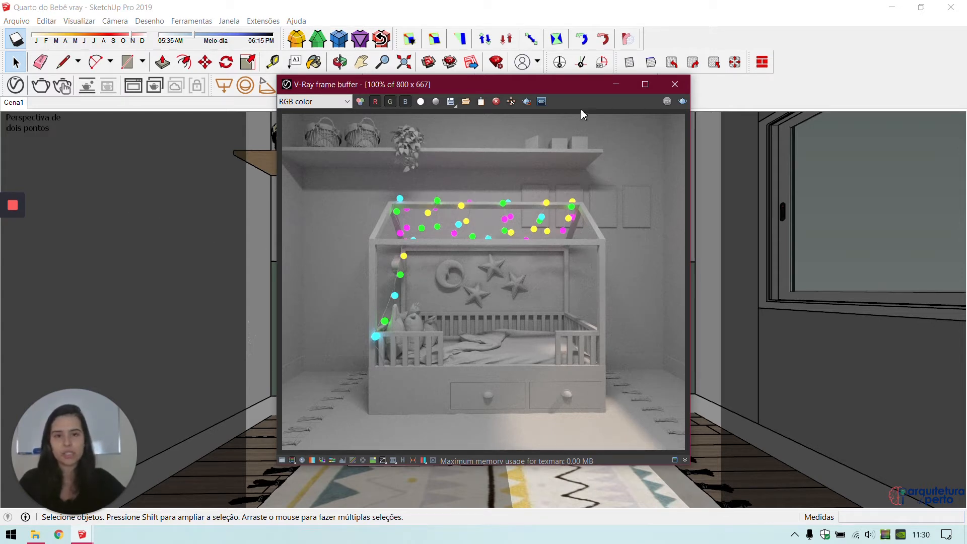
click(495, 102)
click(674, 84)
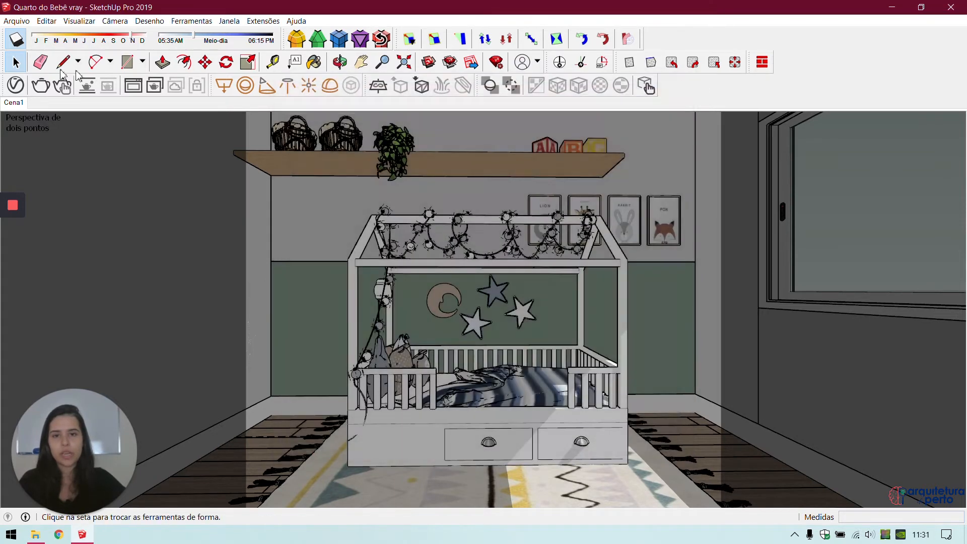
Step: Soften the pink balls' Mesh Light colour to R 0.967, G 0.176, B 0.873 in the V-Ray Asset Editor
click(15, 85)
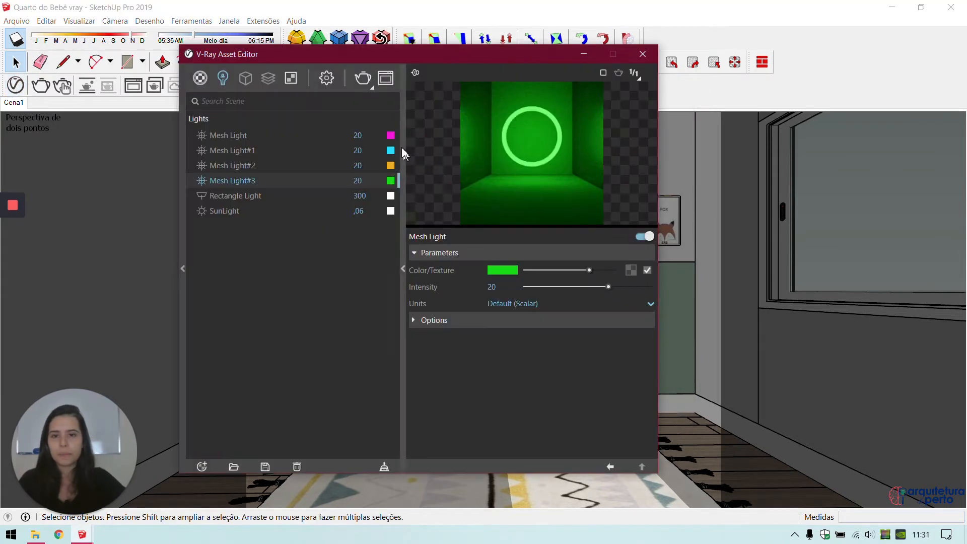
click(390, 135)
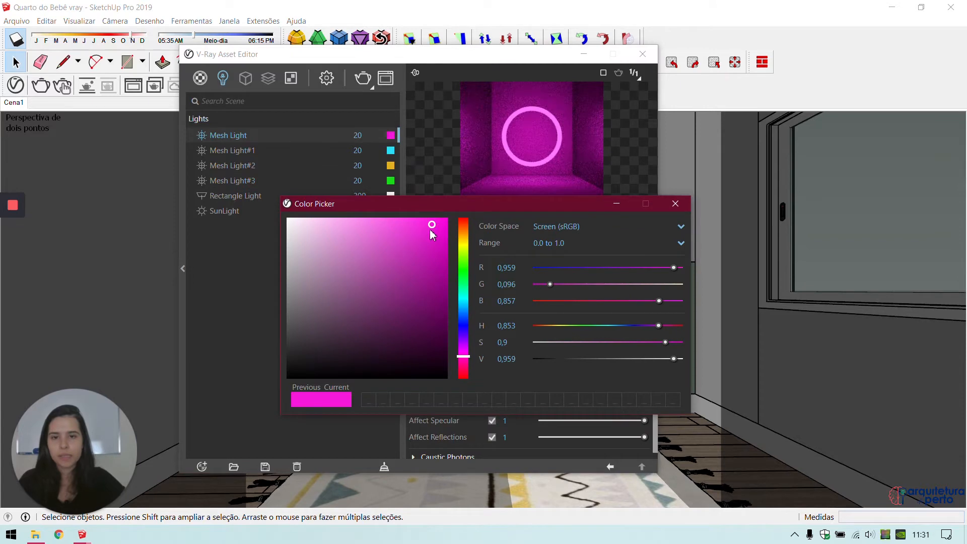
drag(431, 230, 420, 228)
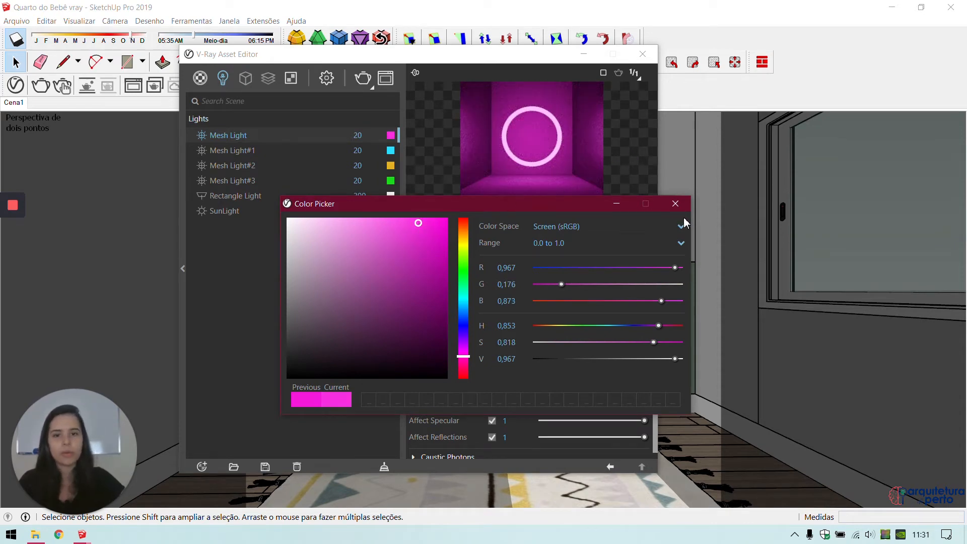
click(674, 204)
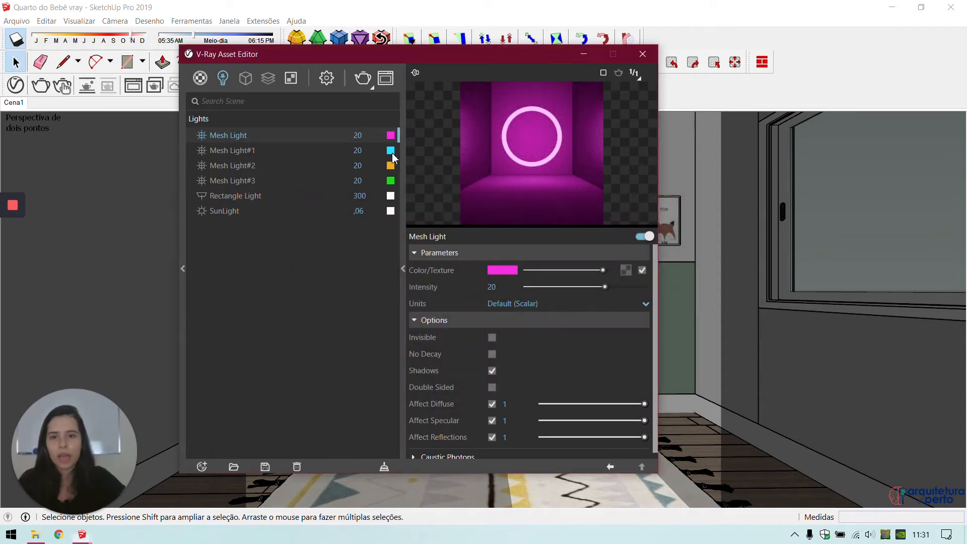
Step: Adjust the blue balls' Mesh Light#1 colour to R 0.198, G 0.88, B 1
click(390, 151)
click(418, 218)
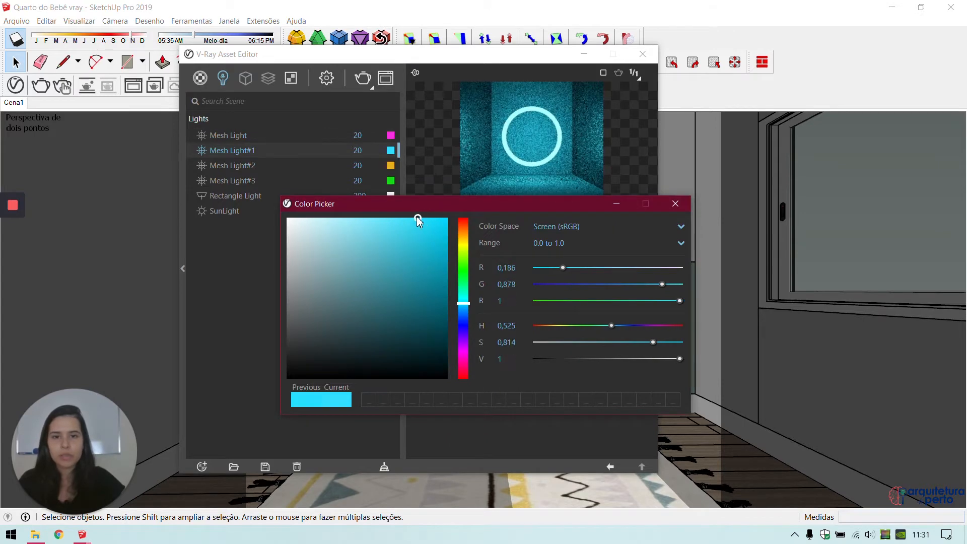
drag(417, 217, 415, 212)
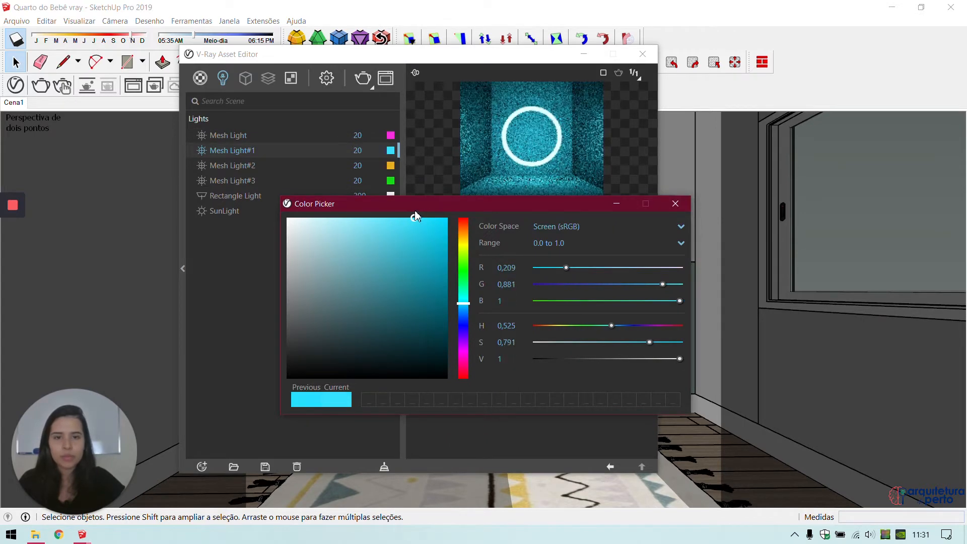
click(416, 217)
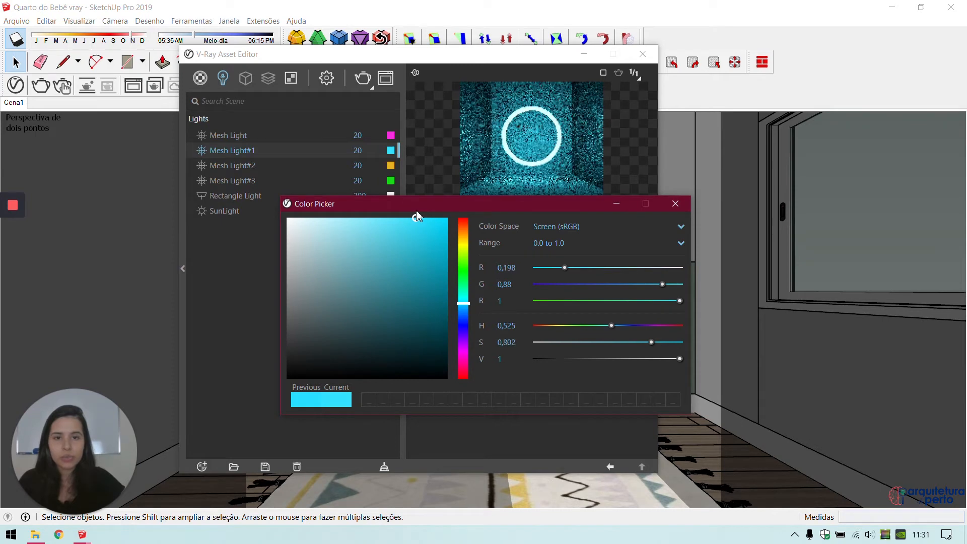
click(639, 61)
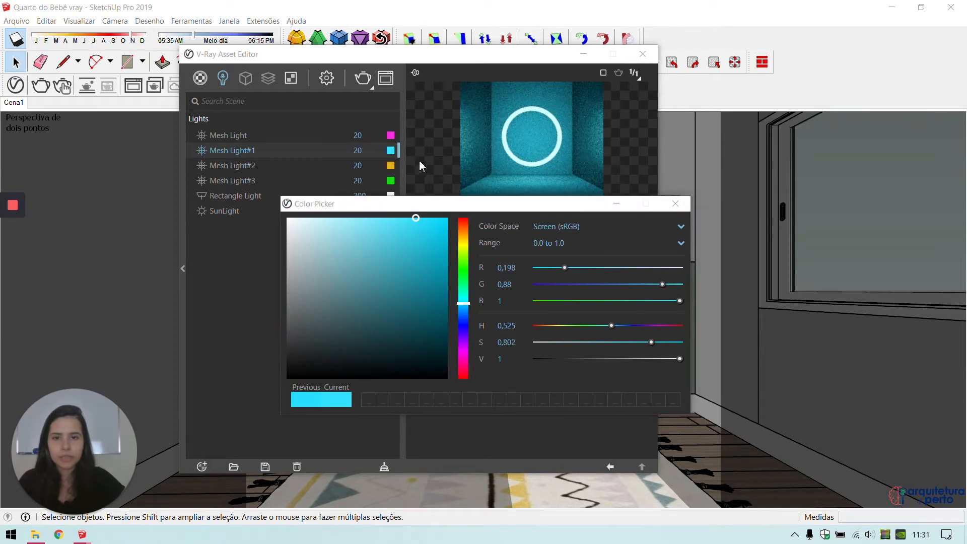
click(675, 204)
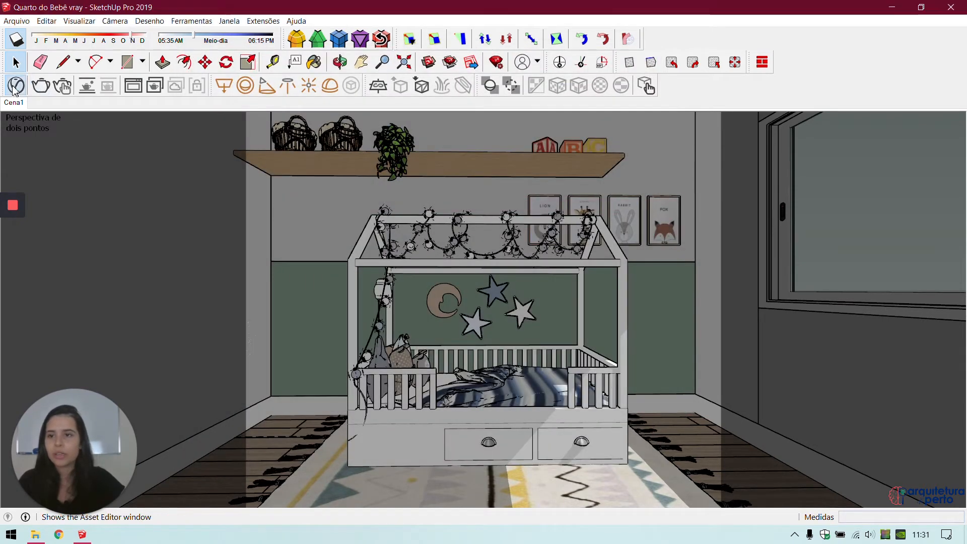
Step: Soften the yellow balls' Mesh Light#2 colour to R 0.94, G 0.722, B 0.182 in the V-Ray Asset Editor
click(15, 86)
click(390, 165)
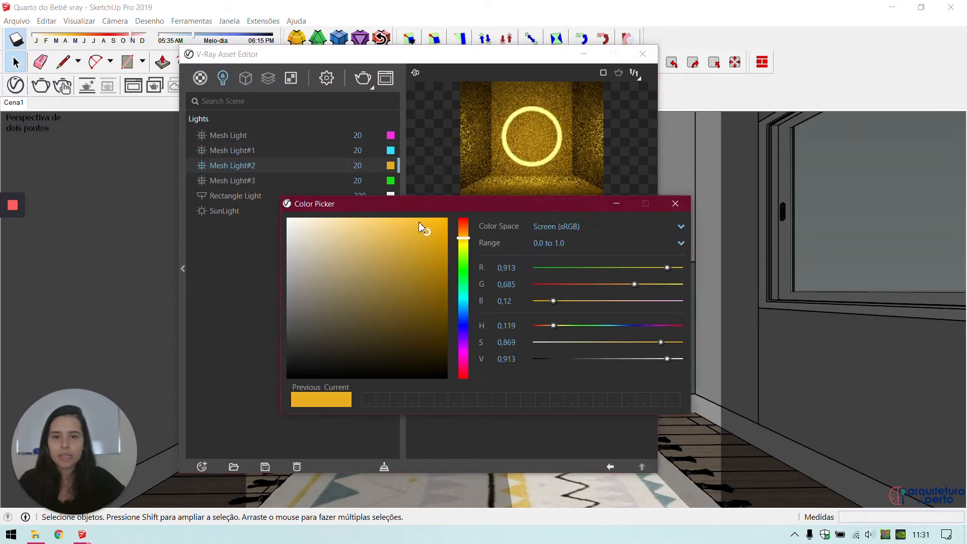
click(419, 231)
mouse_move(419, 231)
mouse_down()
mouse_move(405, 228)
mouse_move(416, 228)
mouse_up()
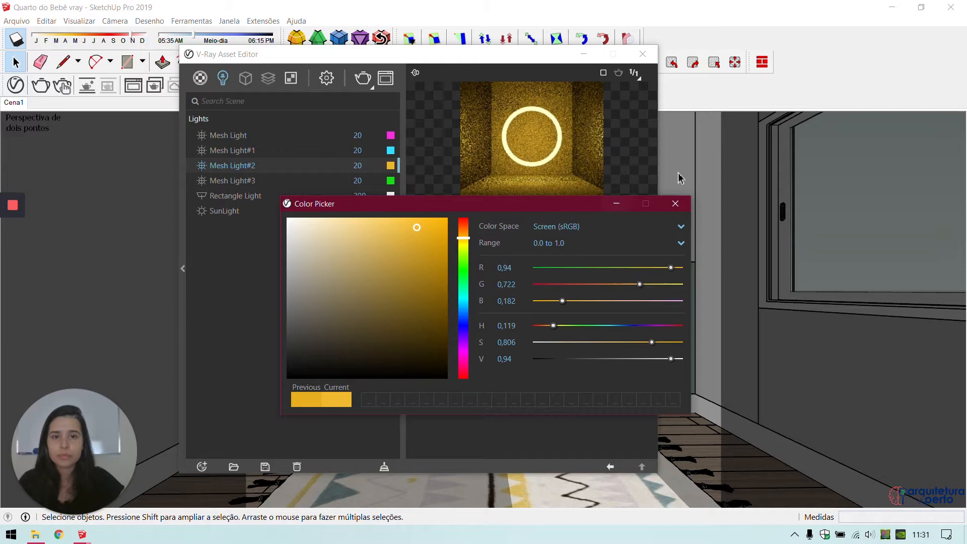
click(675, 204)
Step: Soften the green balls' Mesh Light#3 colour to R 0.301, G 0.87, B 0.302
click(391, 180)
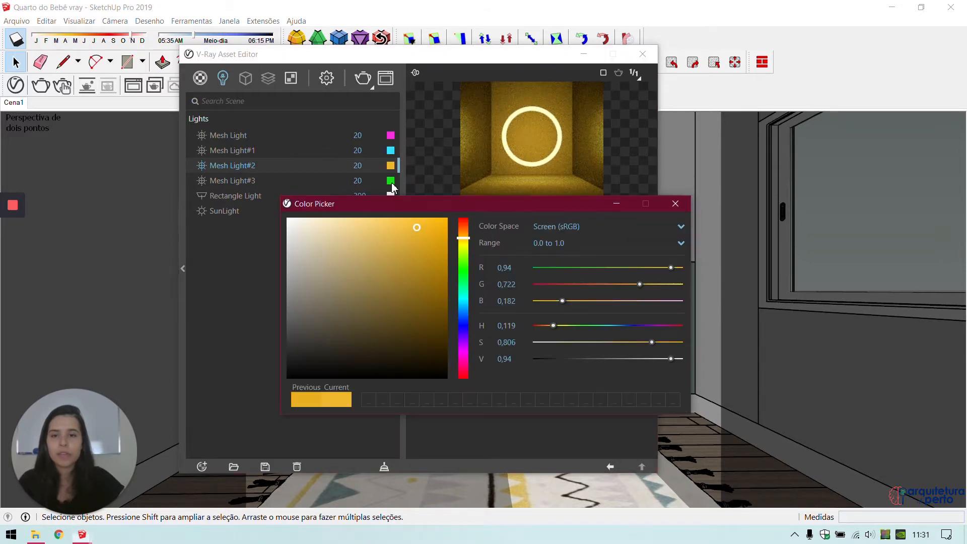
drag(423, 240, 413, 240)
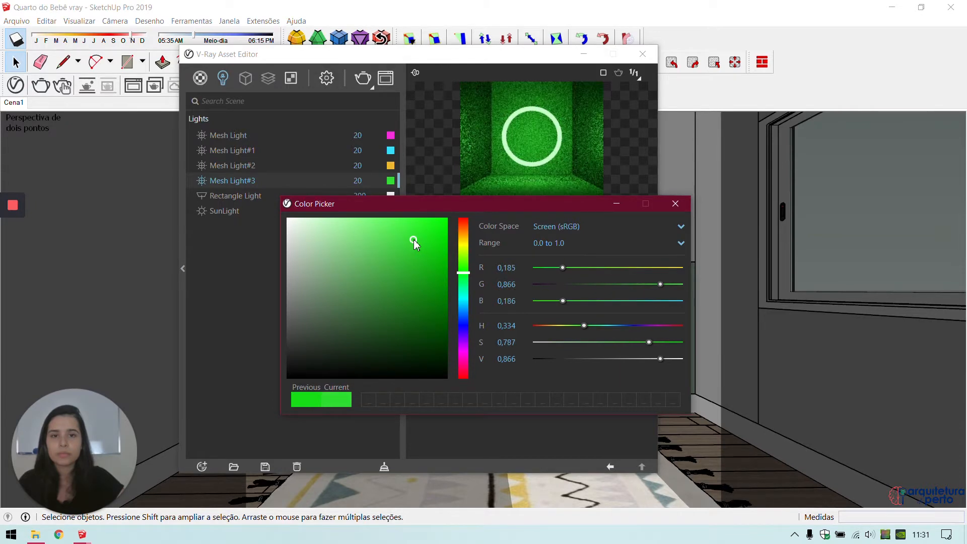
click(675, 203)
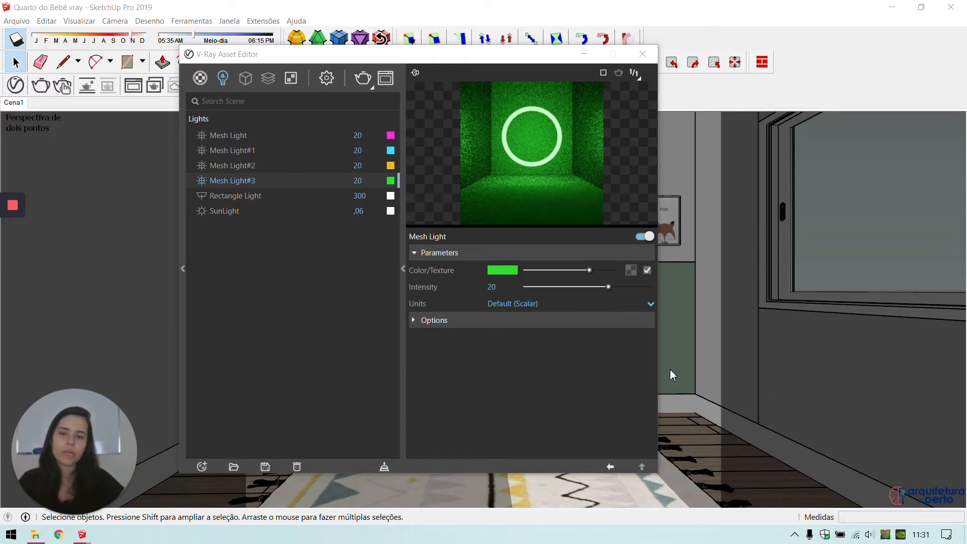
click(12, 260)
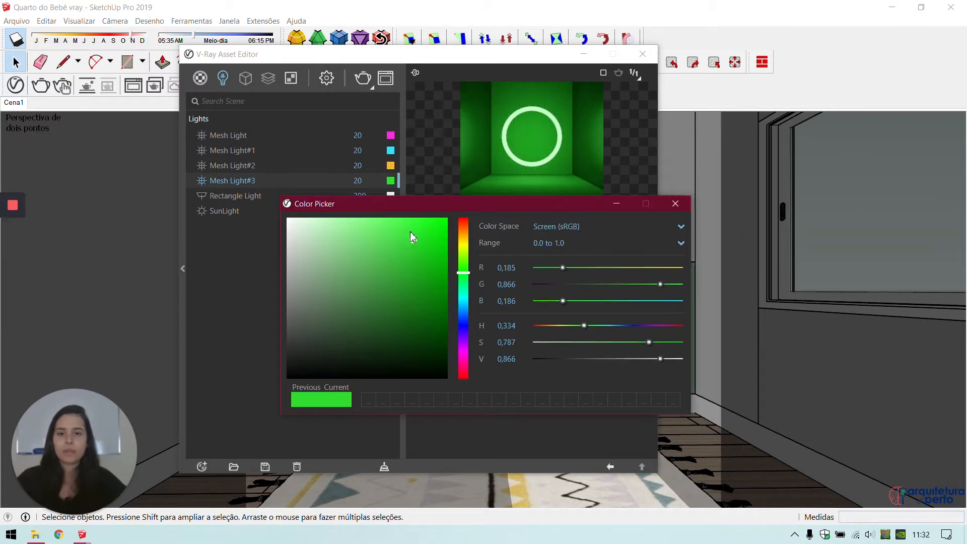
drag(415, 241, 392, 240)
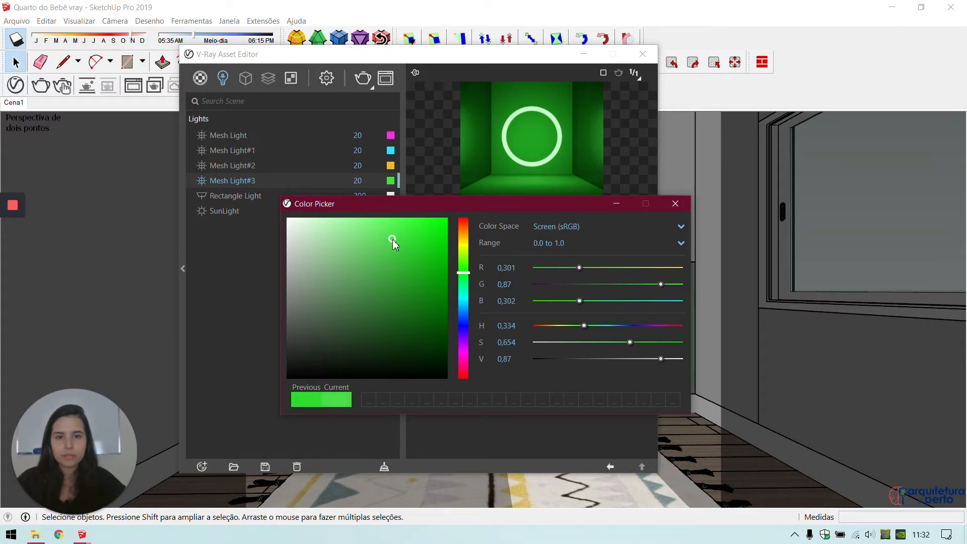
click(675, 203)
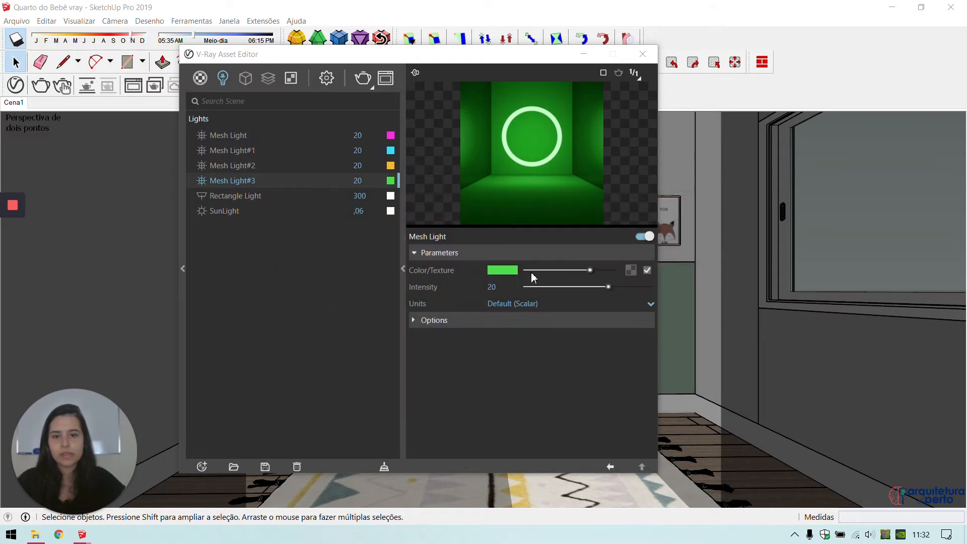
Step: Set the intensity of all four coloured mesh lights to 50 and close the Asset Editor
double_click(356, 135)
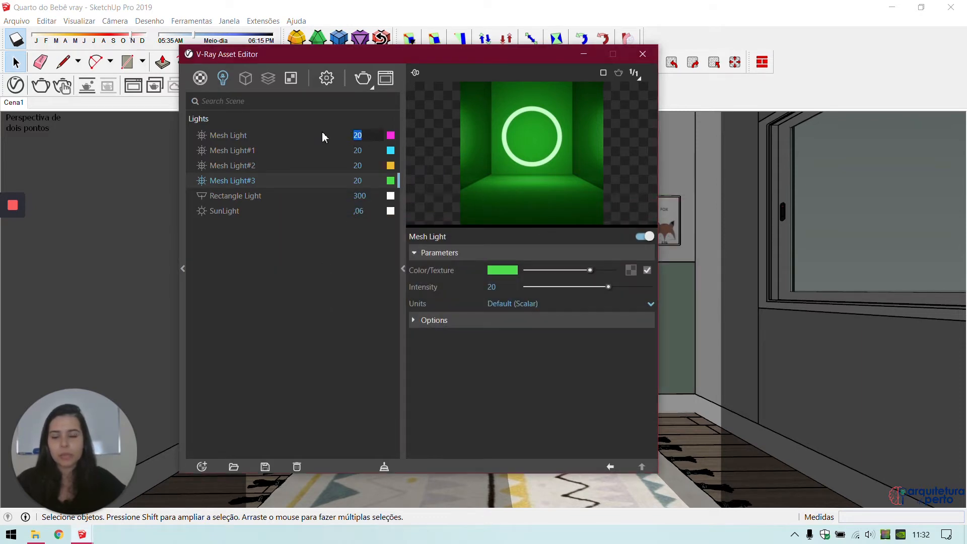
text(50)
key(Return)
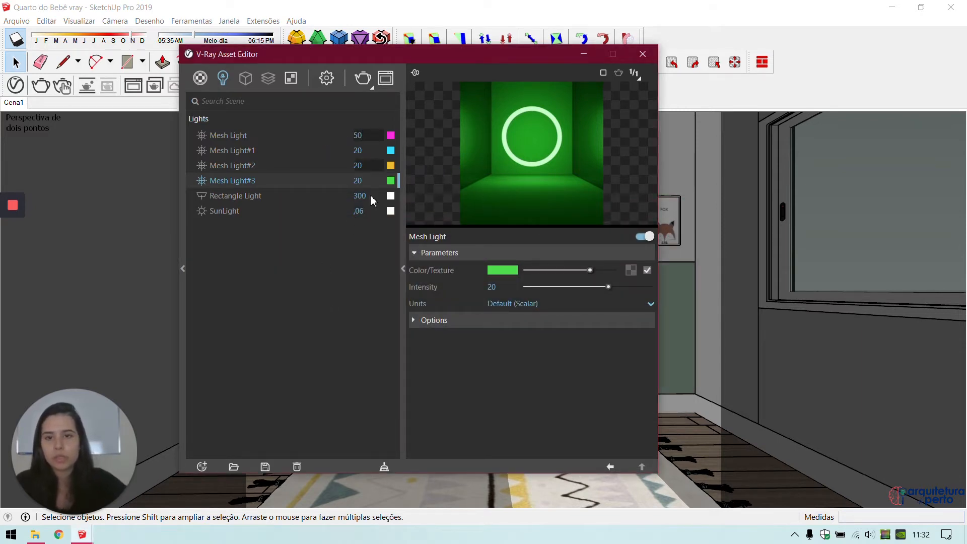
double_click(357, 150)
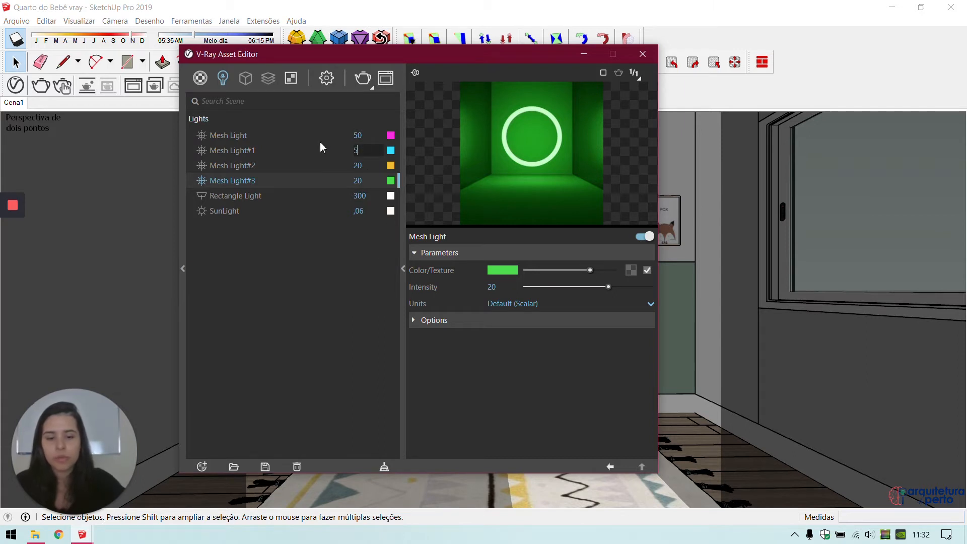
text(50)
key(Return)
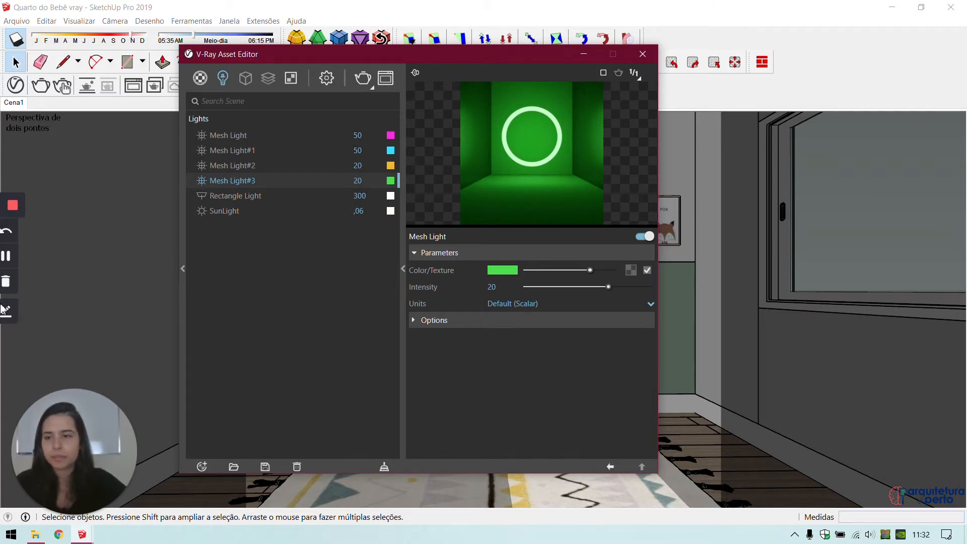
double_click(357, 166)
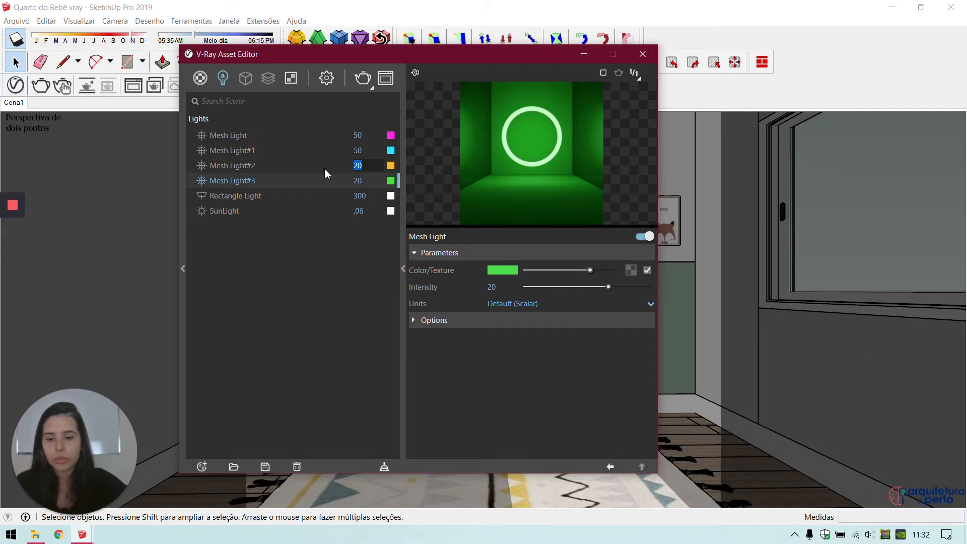
key(Return)
double_click(364, 178)
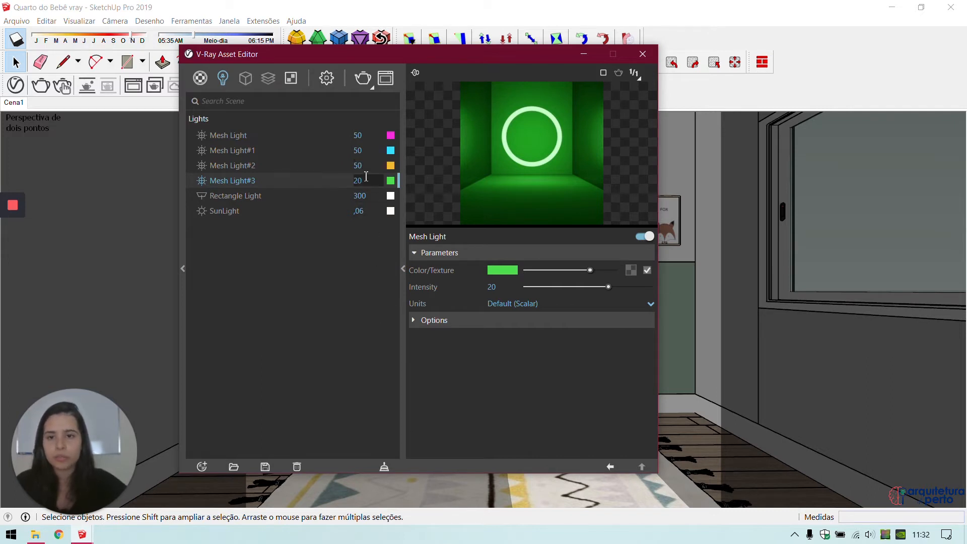
text(50)
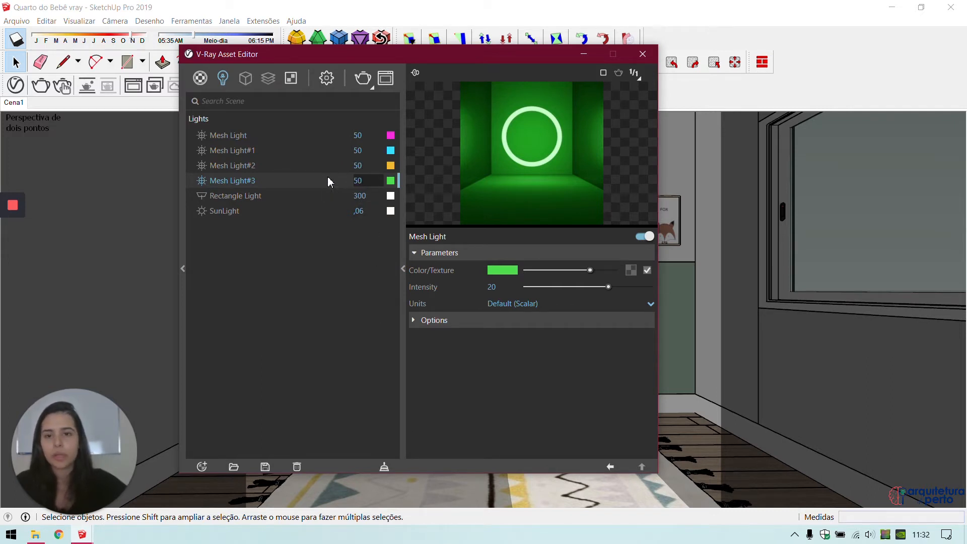
key(Return)
click(643, 54)
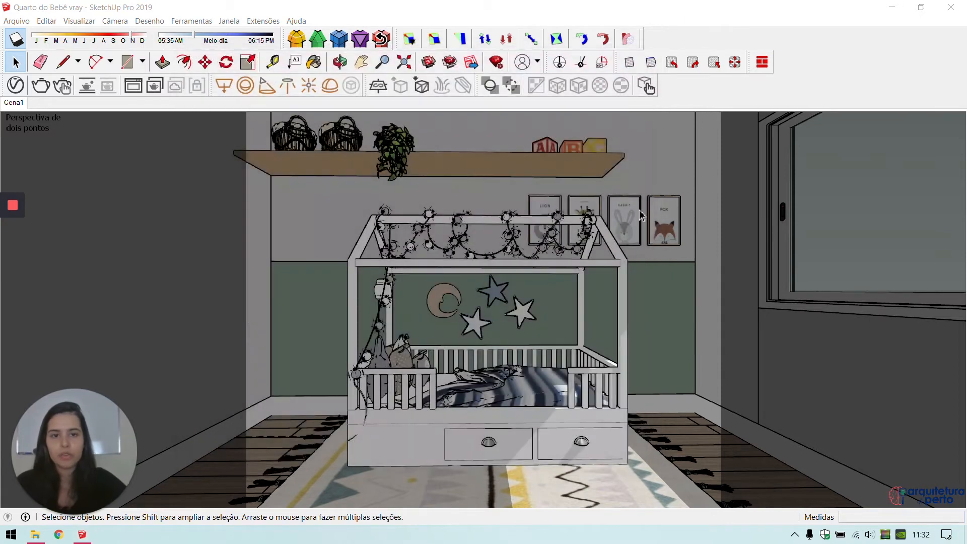
Step: Run a V-Ray test render of the string lights, then clear and close the frame buffer
click(44, 86)
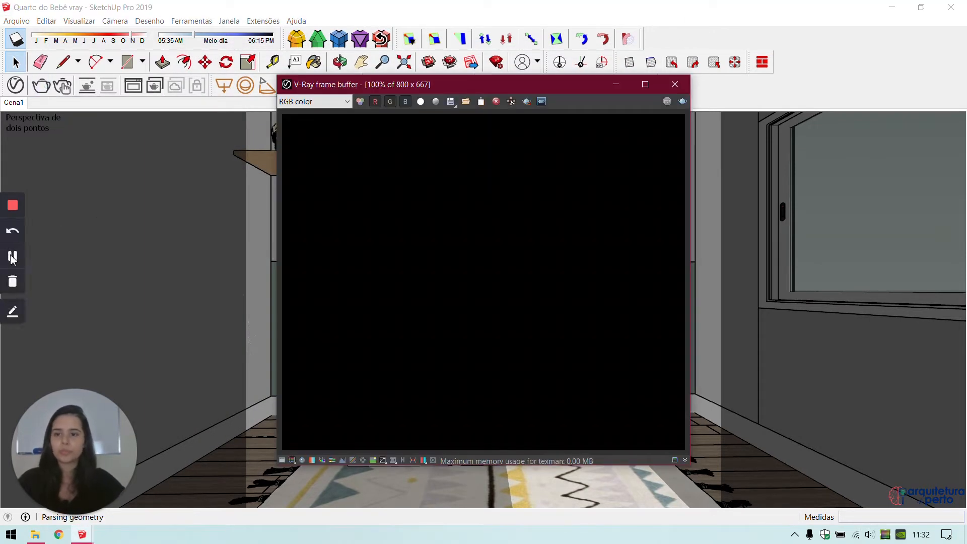
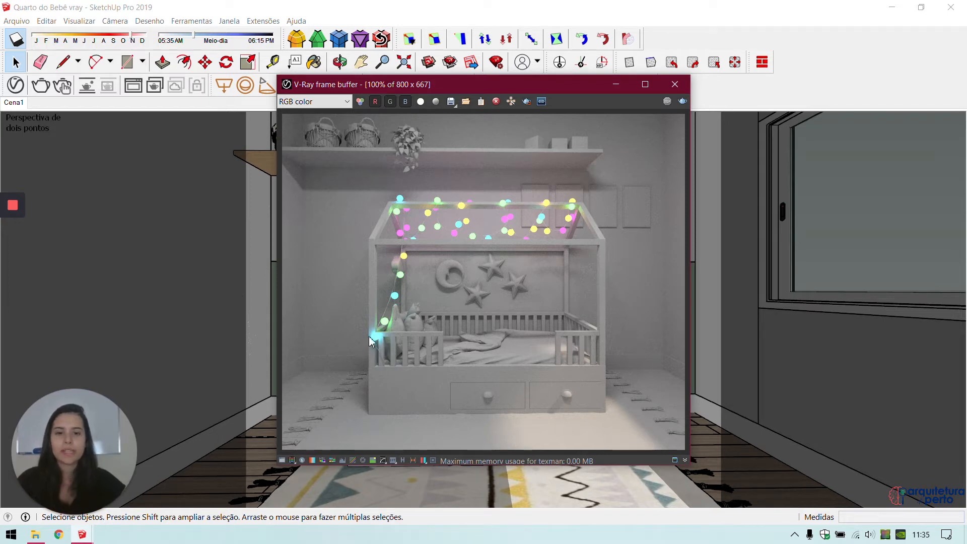
click(497, 102)
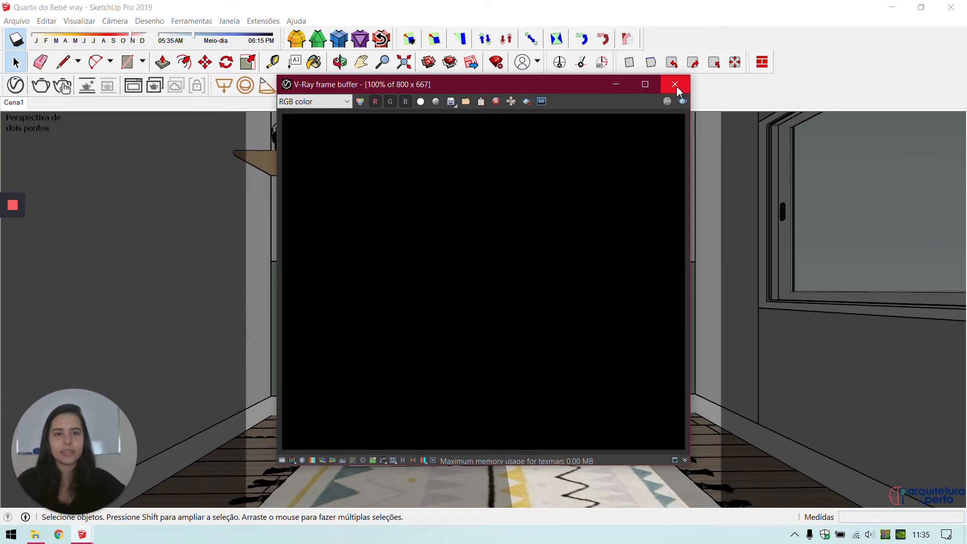
click(675, 84)
Step: Delete the lowest string-light ball in front of the bed rail, with shadows off, and restore the shadowed front view
click(16, 39)
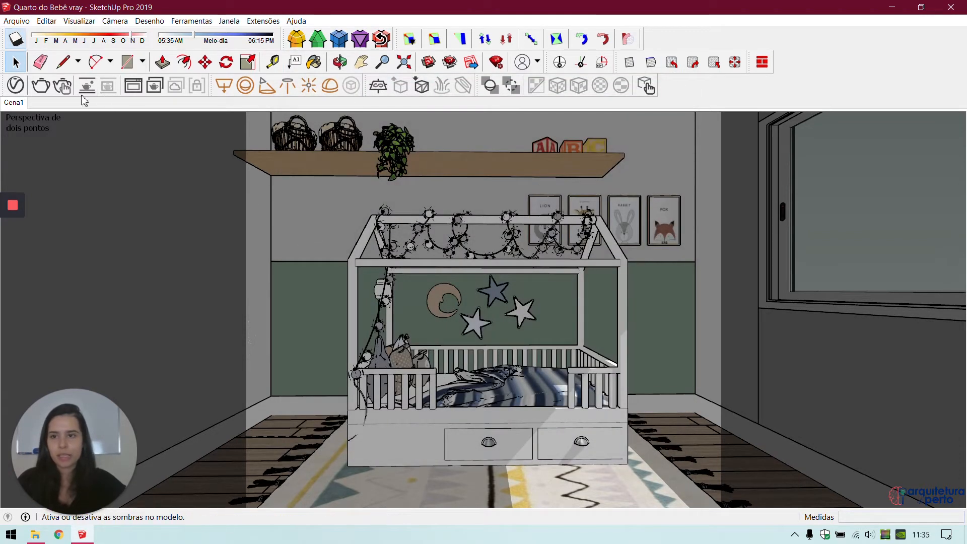
scroll(358, 377, up, 6)
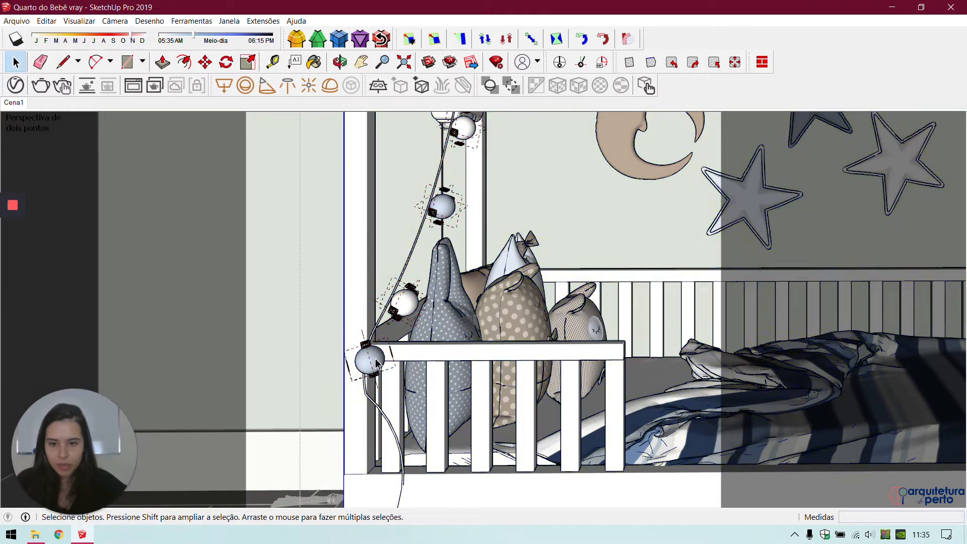
double_click(377, 364)
click(377, 364)
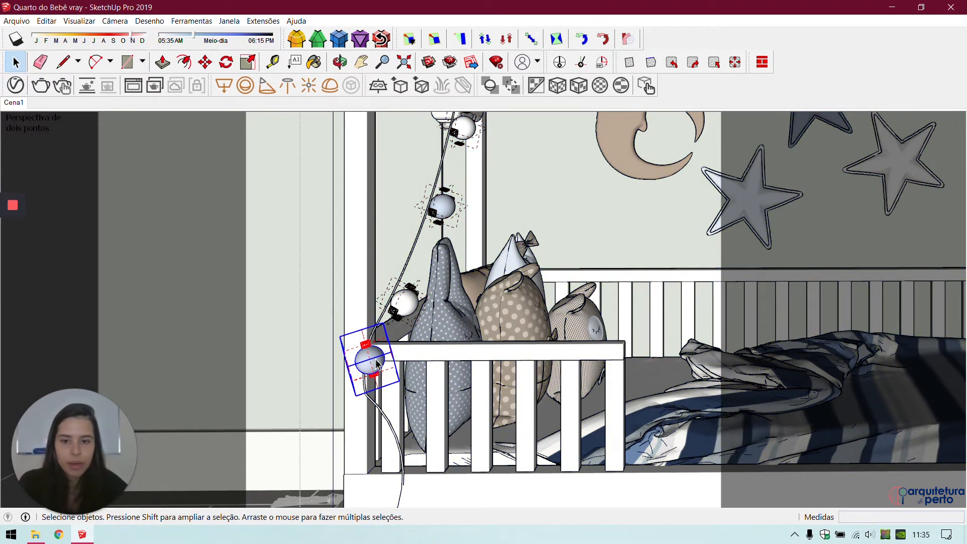
key(Delete)
scroll(377, 364, down, 10)
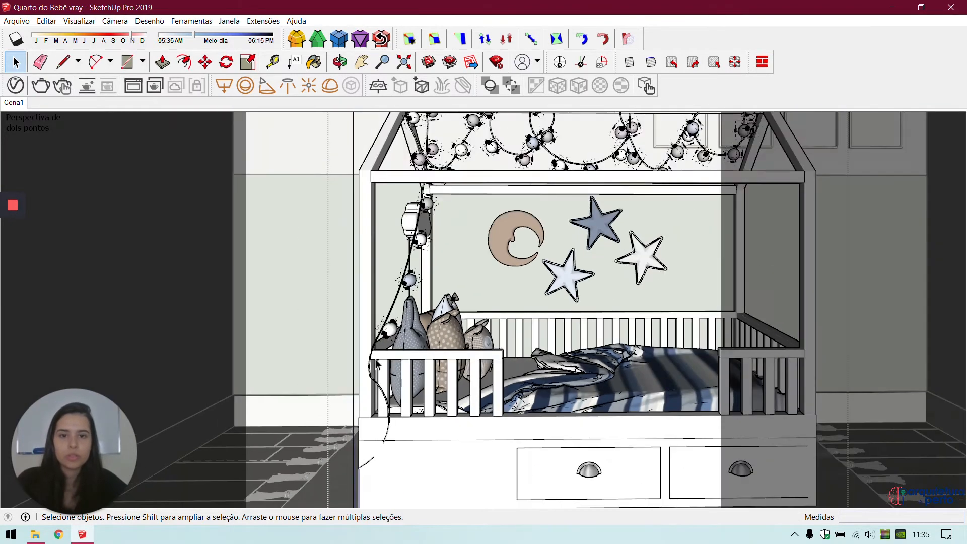
key(Escape)
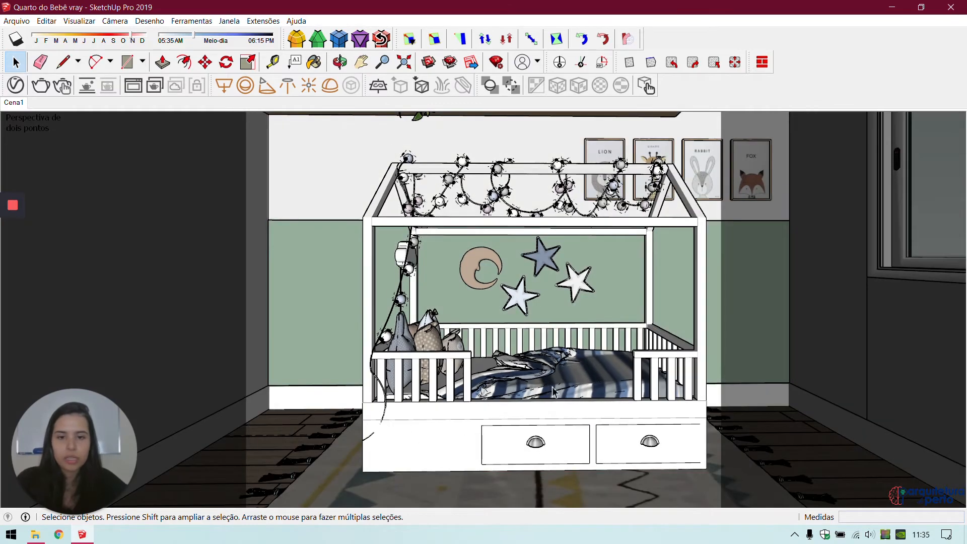
middle_drag(553, 390, 582, 396)
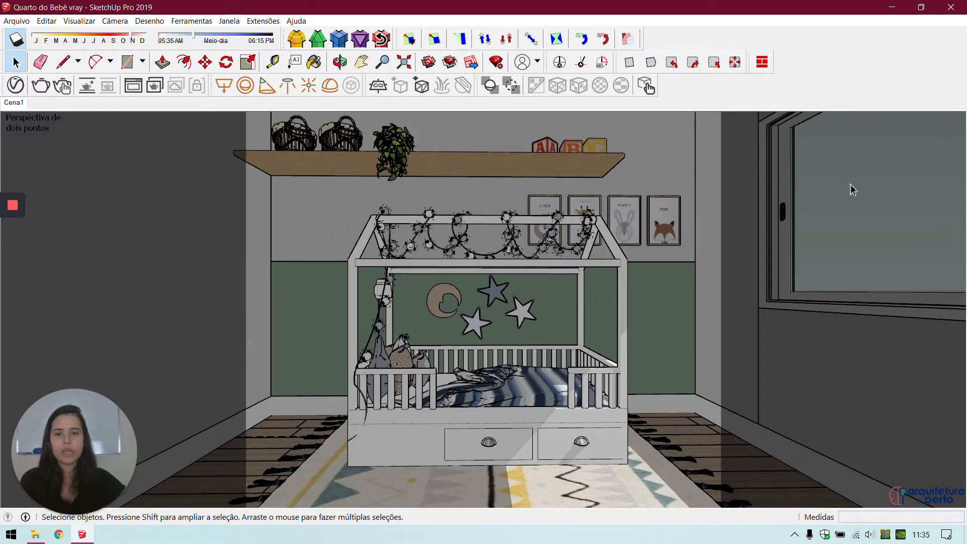
Step: Set Mesh Light, Mesh Light#1, Mesh Light#2 and Mesh Light#3 to intensity 70 and close the Asset Editor
click(15, 85)
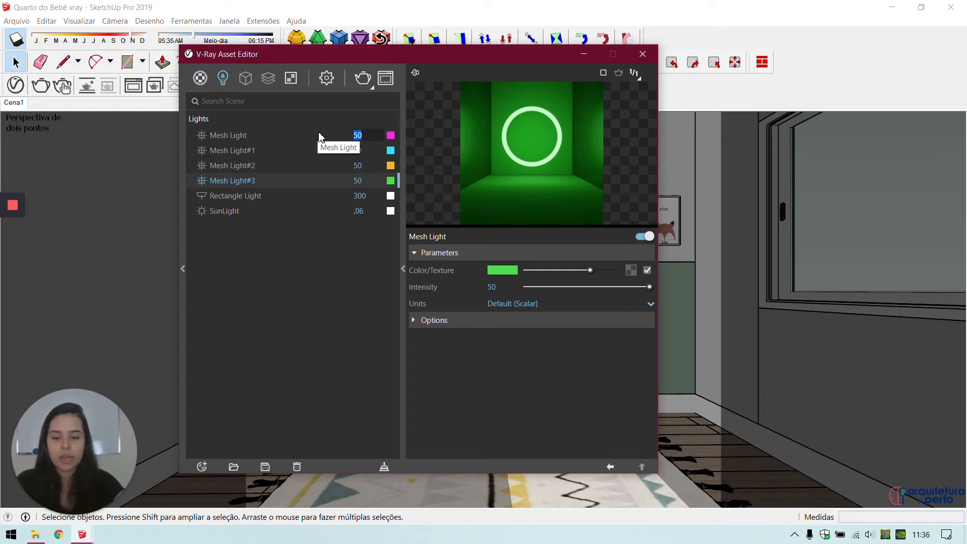
text(70)
double_click(376, 147)
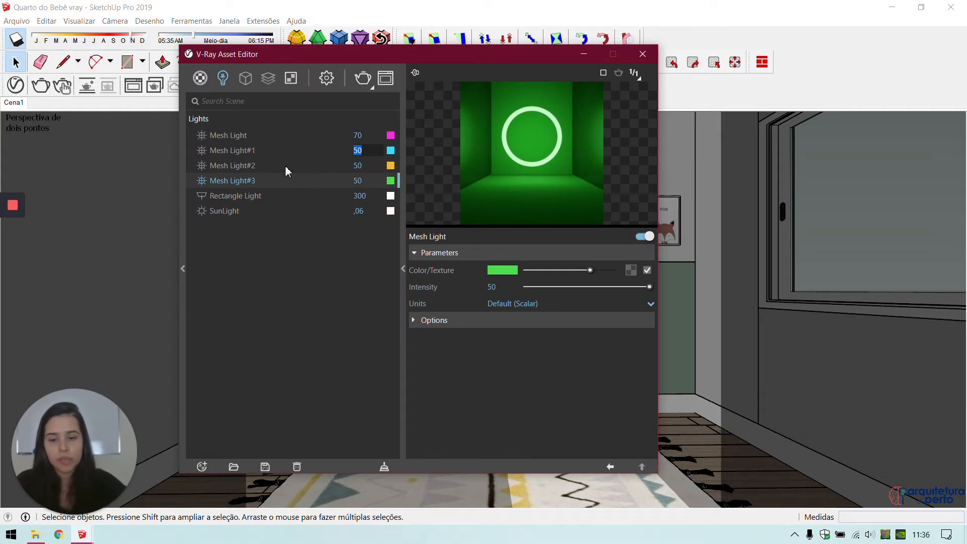
text(70)
key(Tab)
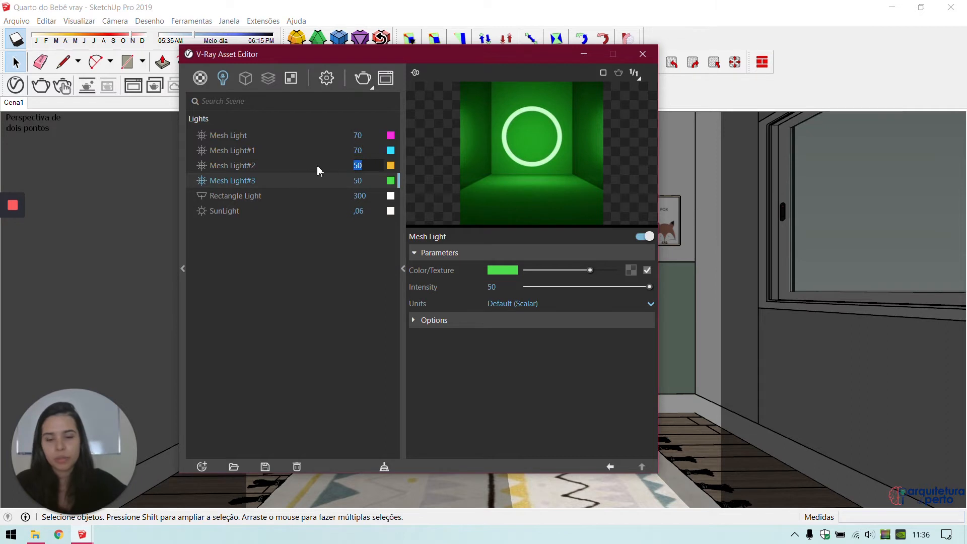
key(Tab)
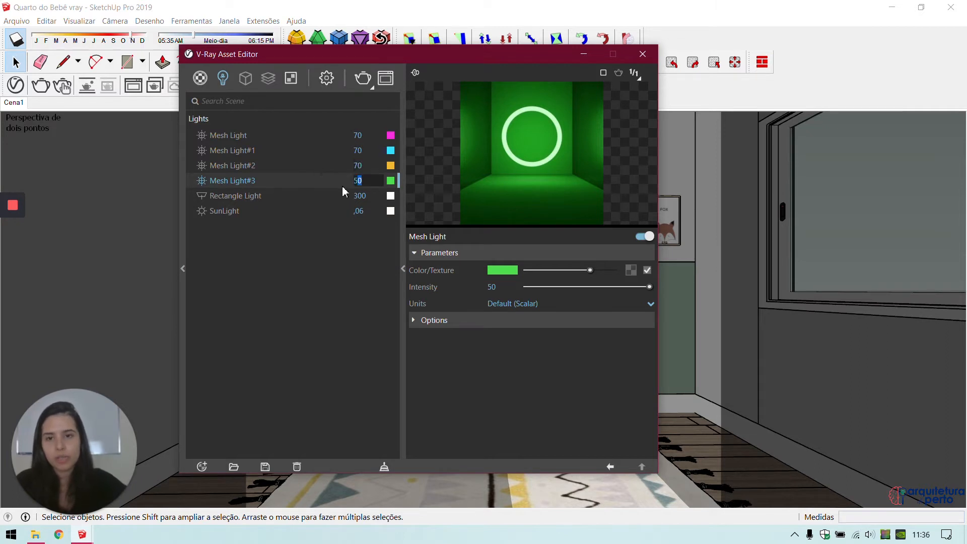
text(70)
key(Return)
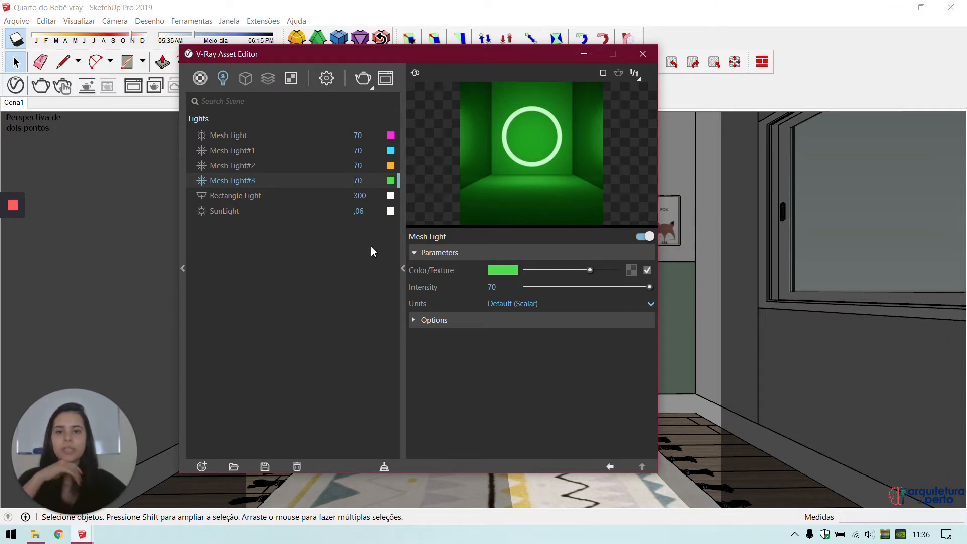
click(643, 54)
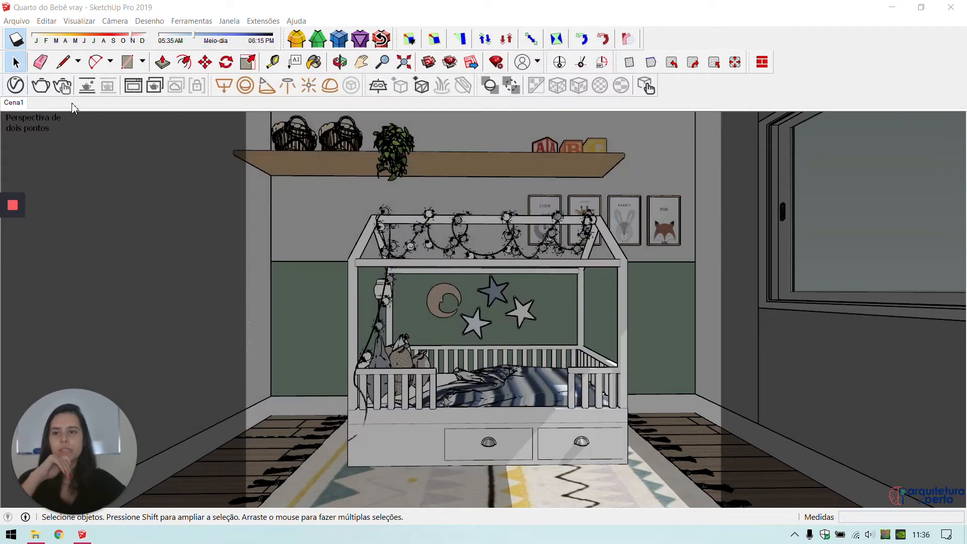
Step: Run another V-Ray test render to check the brighter string lights, then clear and close the frame buffer
click(40, 85)
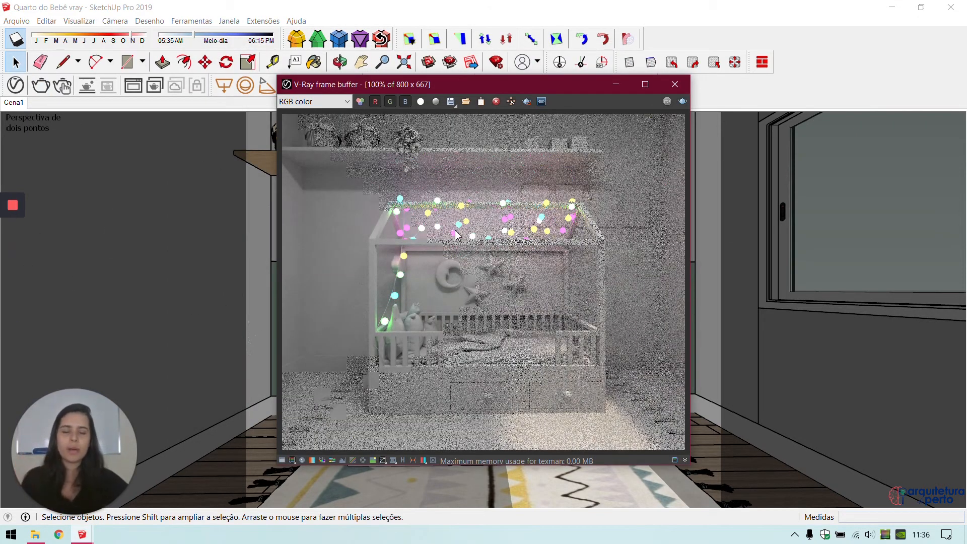
click(496, 103)
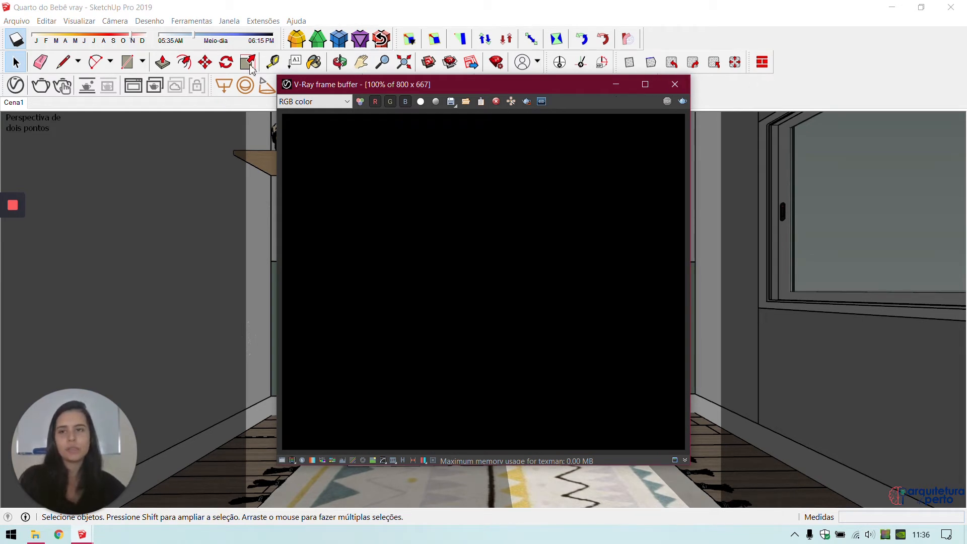
click(683, 84)
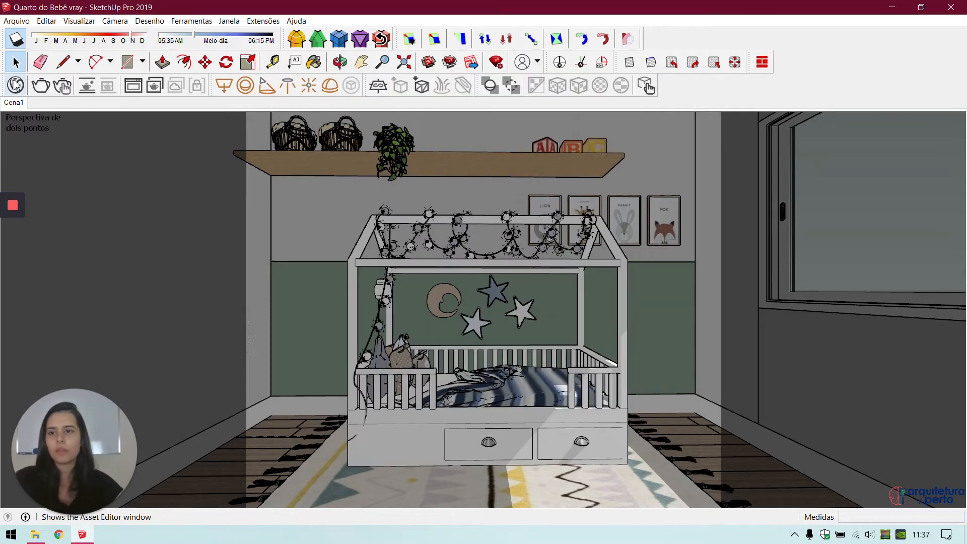
Step: Set the pink balls' Mesh Light intensity to 110 in the V-Ray Asset Editor
click(15, 85)
drag(366, 134, 310, 141)
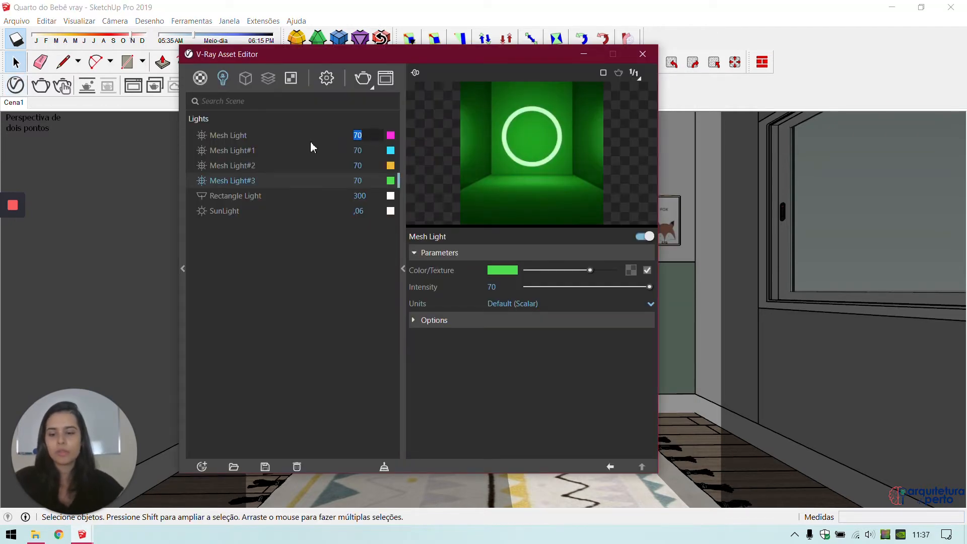
text(110)
key(Return)
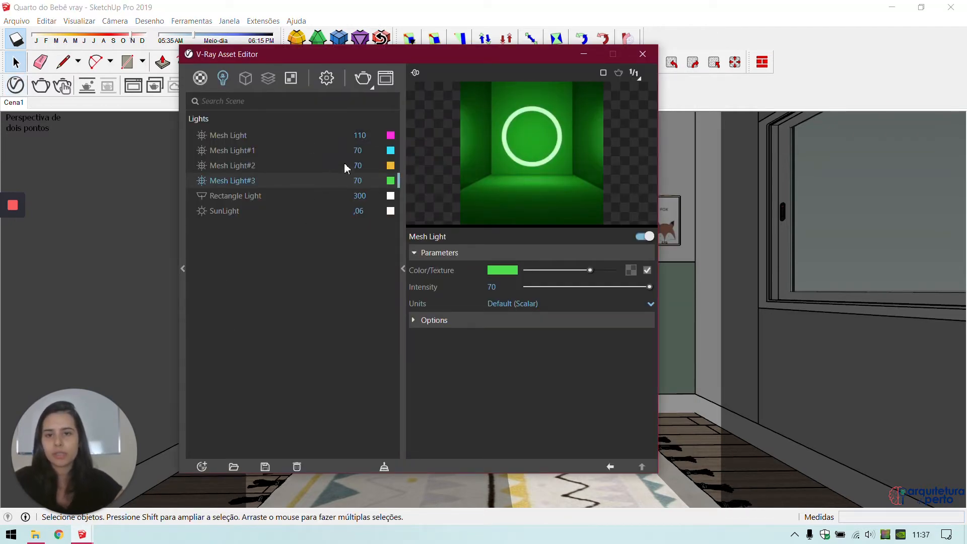
Step: Set the intensity of Mesh Light#1, Mesh Light#2 and Mesh Light#3 to 110
click(370, 133)
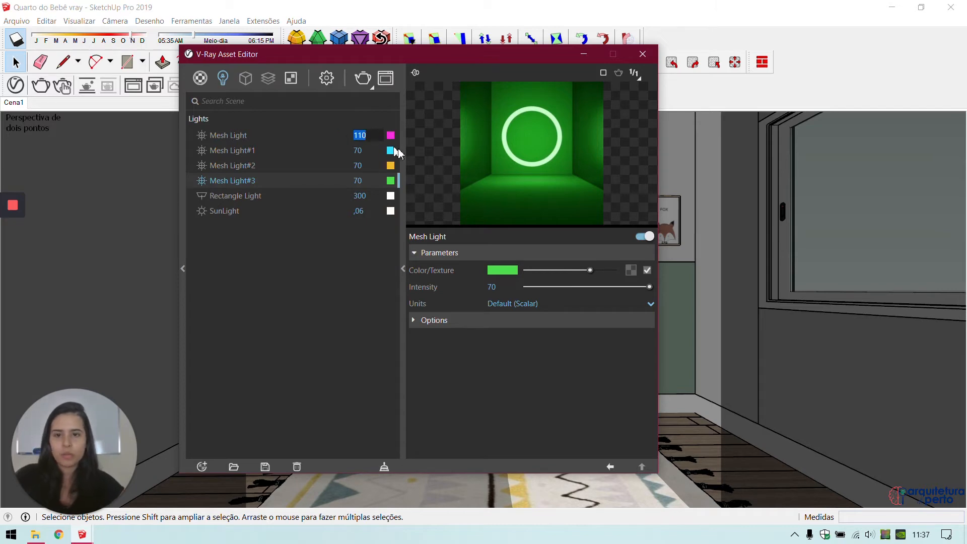
double_click(371, 152)
text(110)
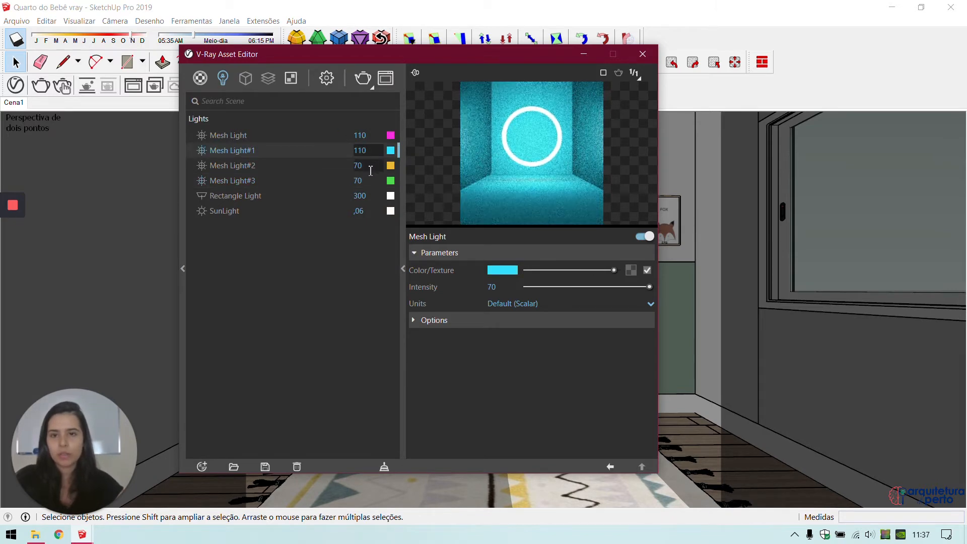
double_click(370, 166)
text(110)
double_click(370, 181)
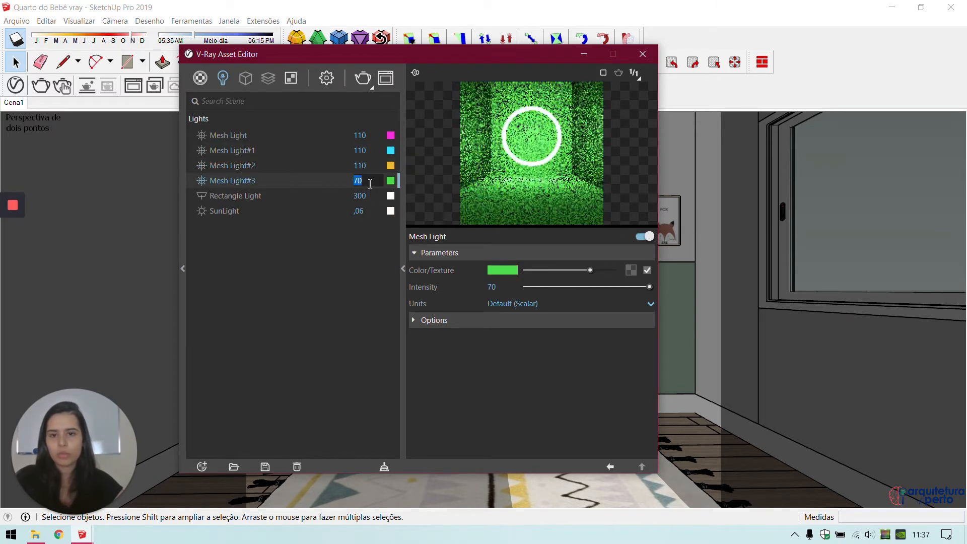
text(110)
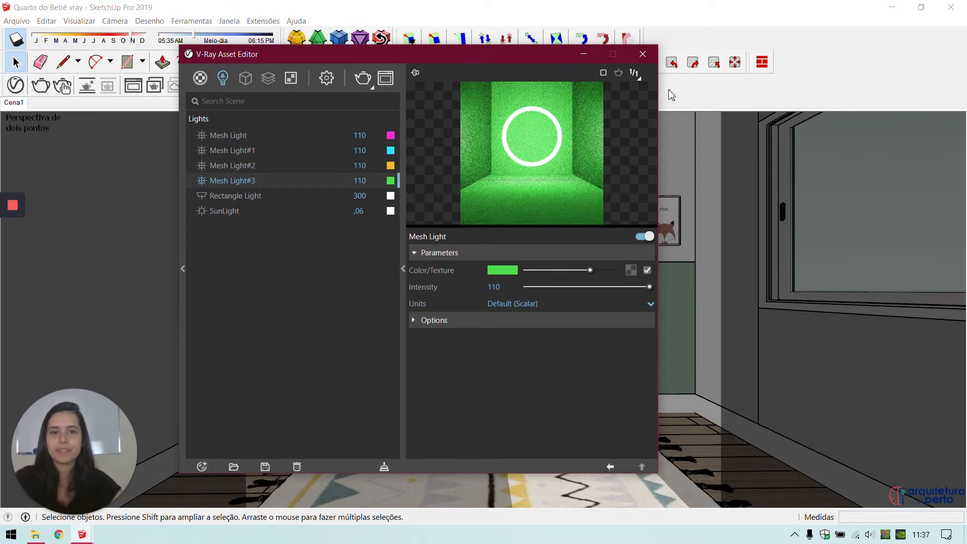
click(642, 53)
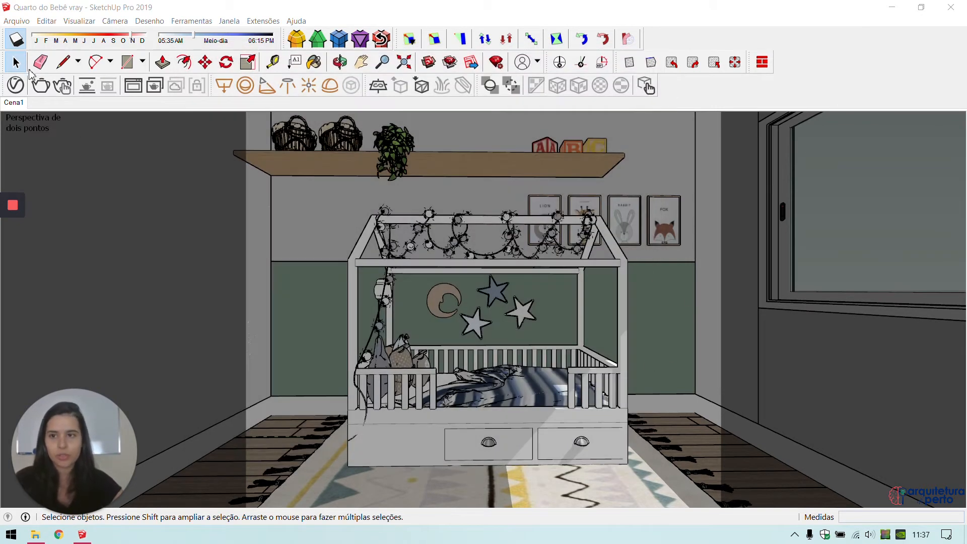
Step: Run a test render of the bedroom to check the string lights, and stop it once they can be judged
click(48, 86)
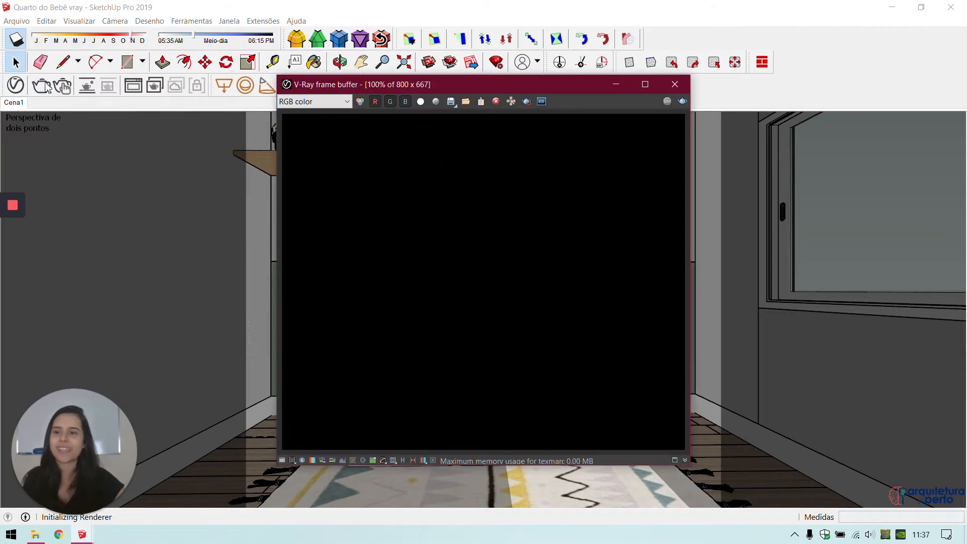
mouse_move(2, 258)
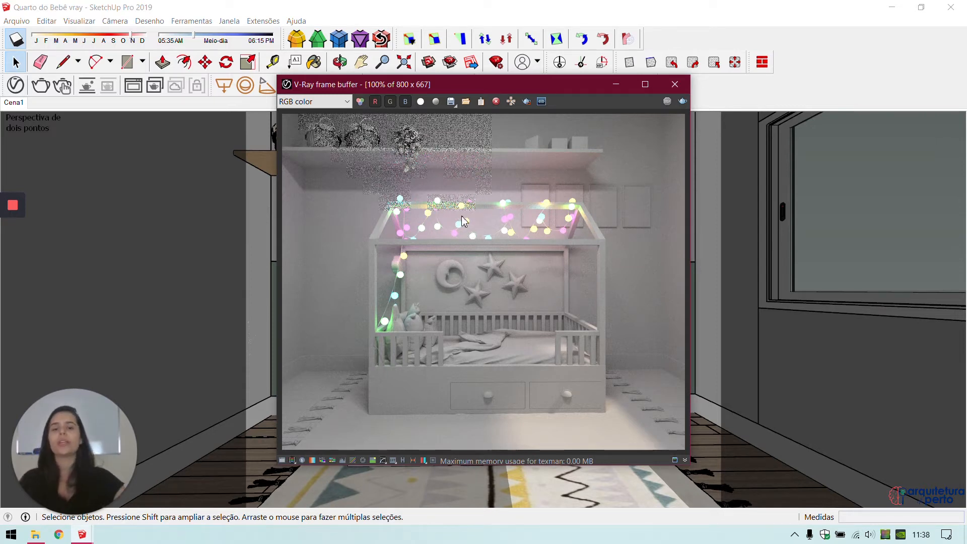
click(495, 101)
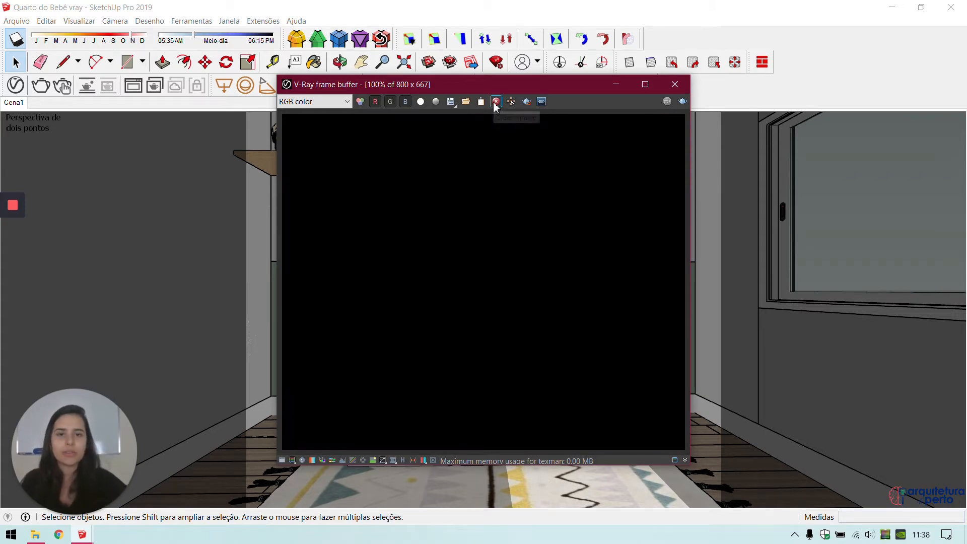
click(674, 84)
Step: Set the intensity of all four mesh lights to 85
click(15, 92)
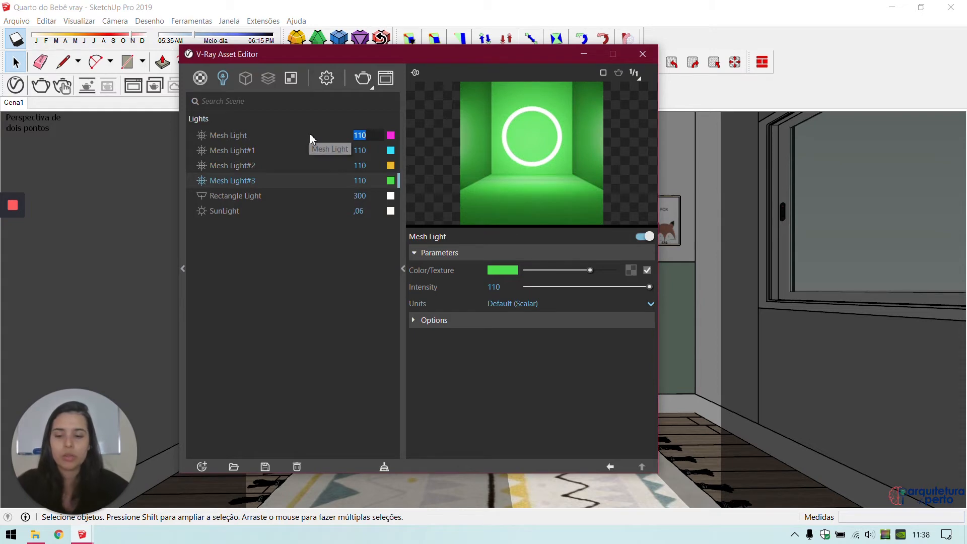
text(85)
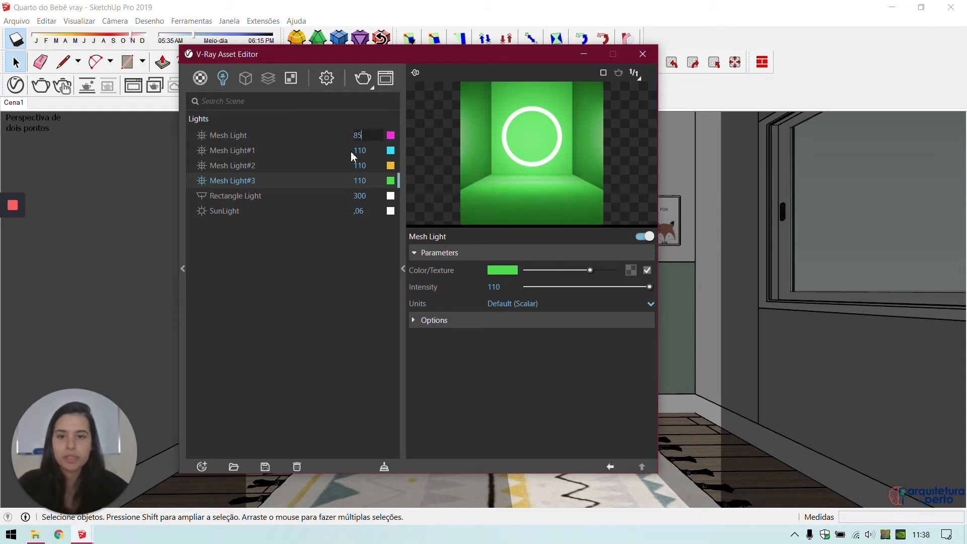
double_click(369, 136)
double_click(362, 151)
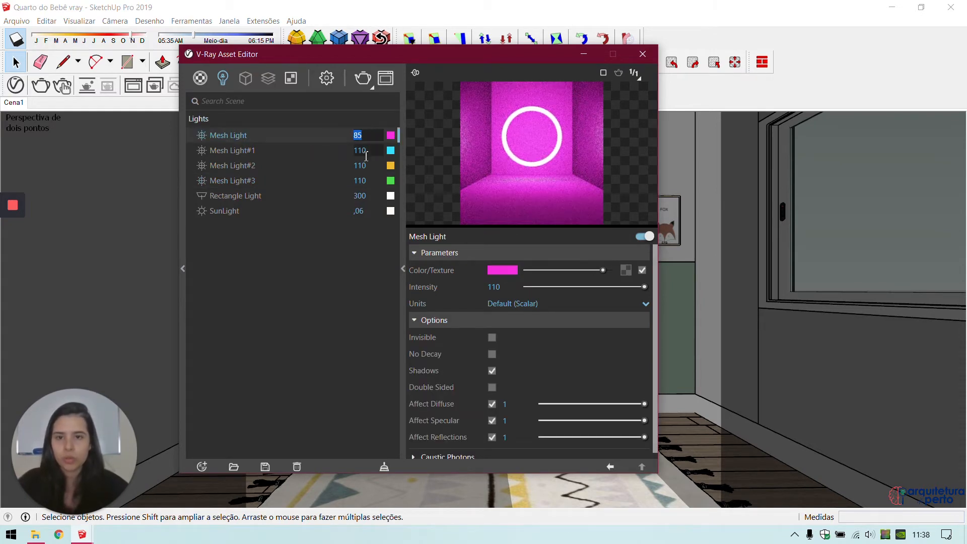
text(85)
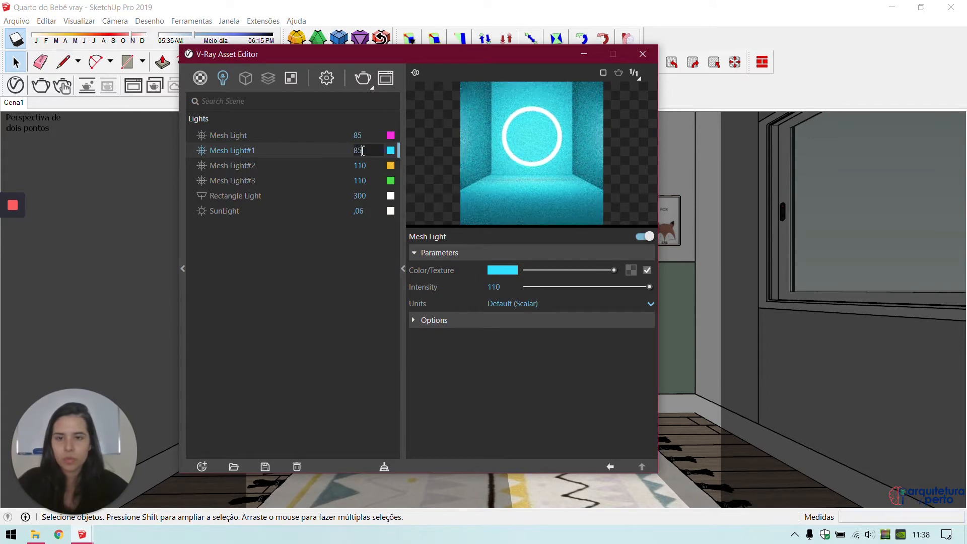
double_click(359, 165)
text(85)
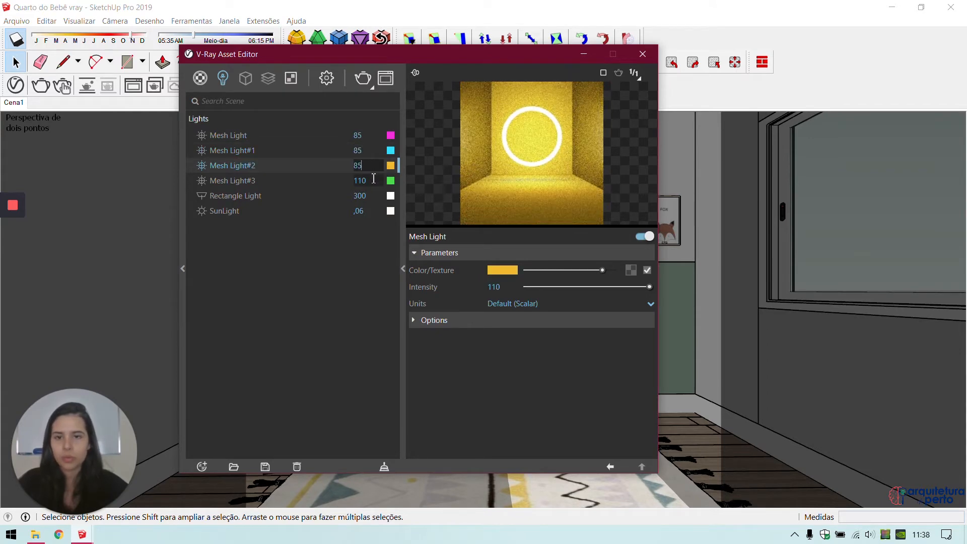
double_click(359, 181)
text(85)
key(Return)
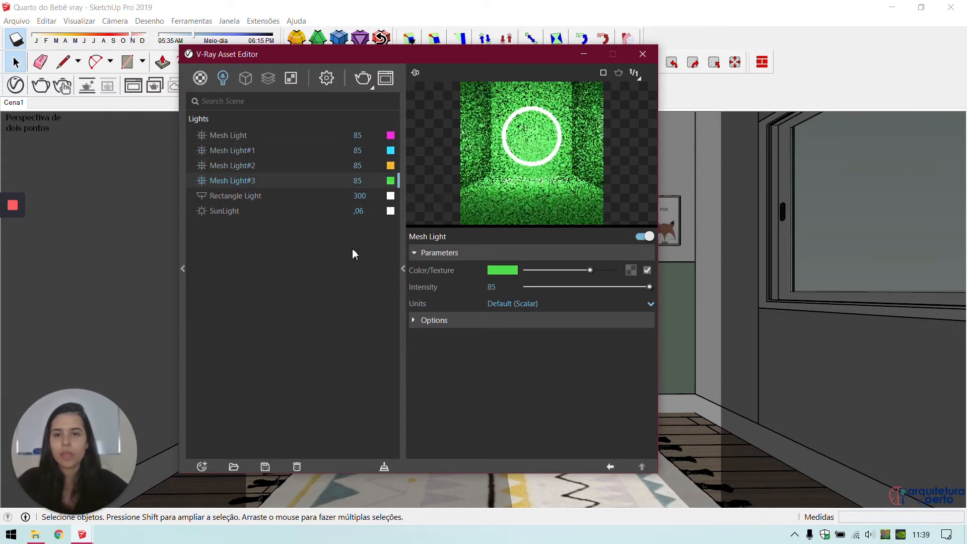
click(643, 54)
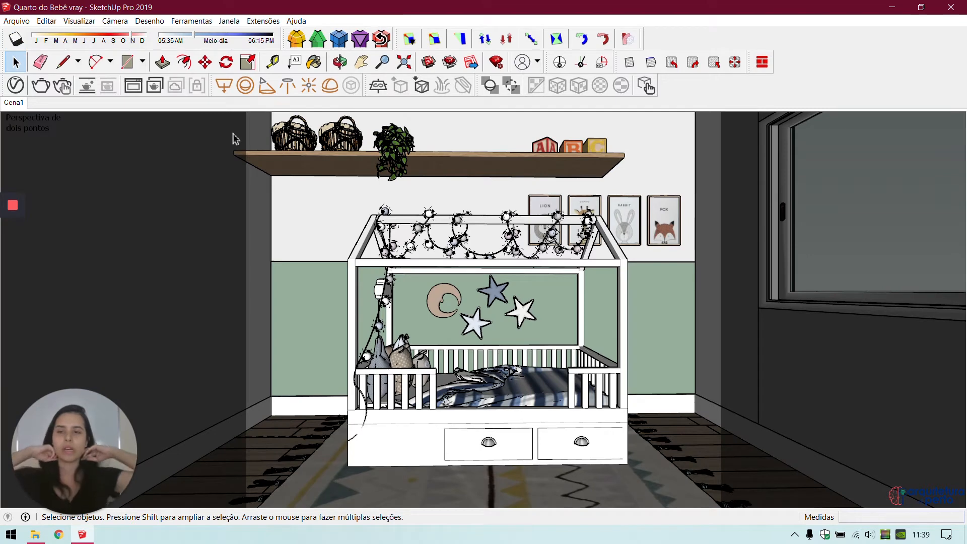
Step: Review the V-Ray render quality settings
click(15, 84)
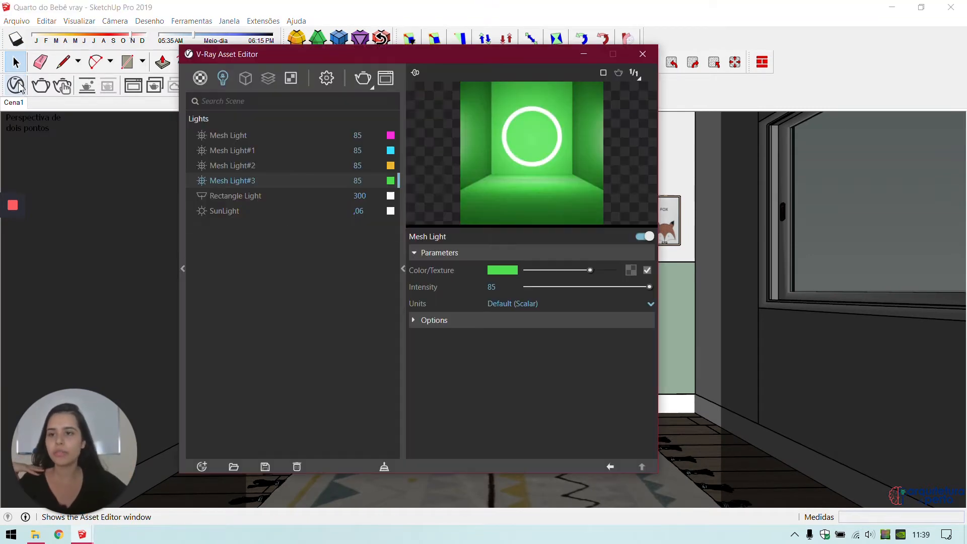
click(327, 78)
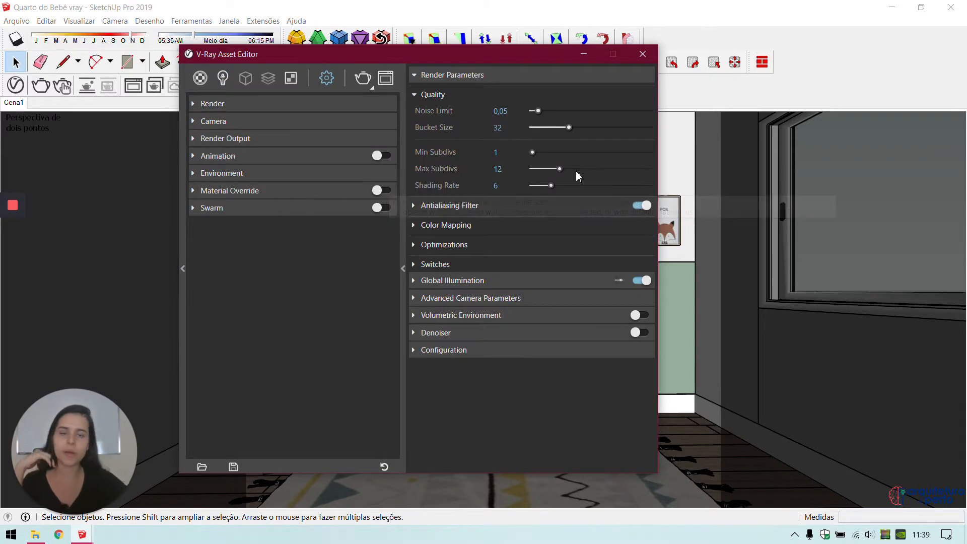
click(642, 54)
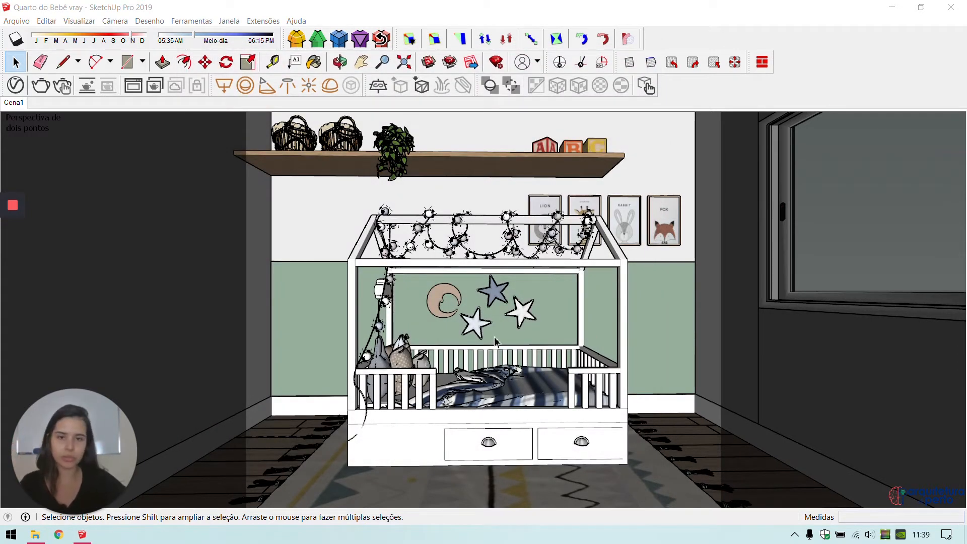
Step: Sample the material on the bed's front base panel and make the default material current
middle_drag(522, 331, 430, 445)
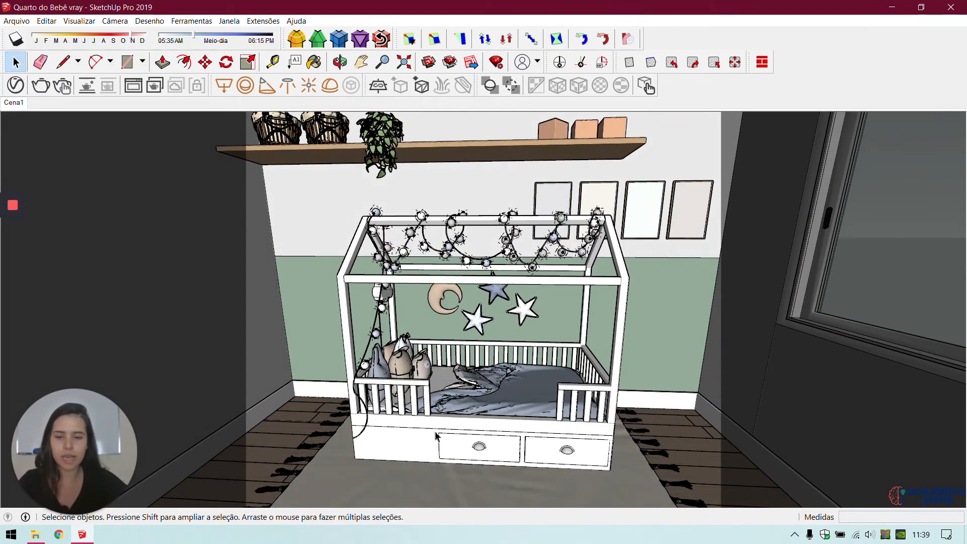
scroll(436, 436, up, 5)
key(b)
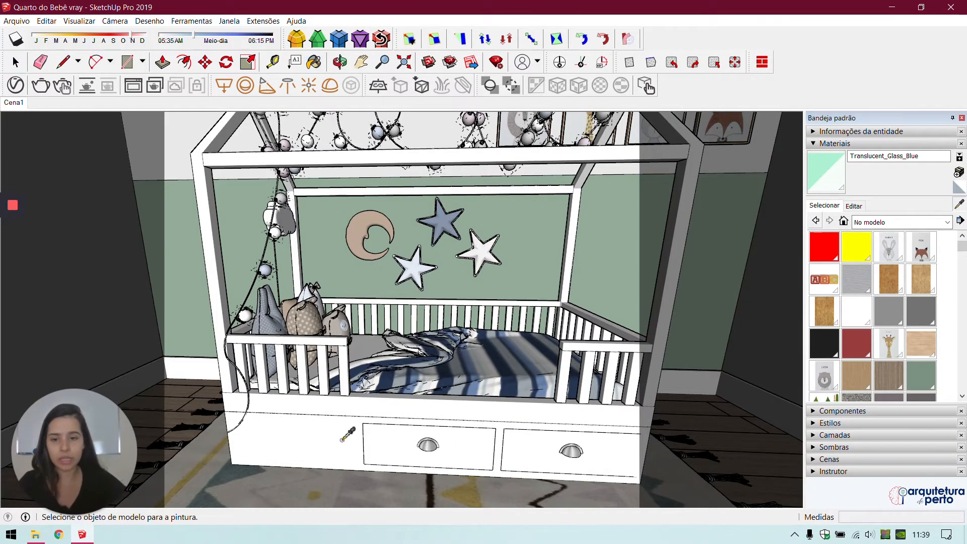
click(342, 441)
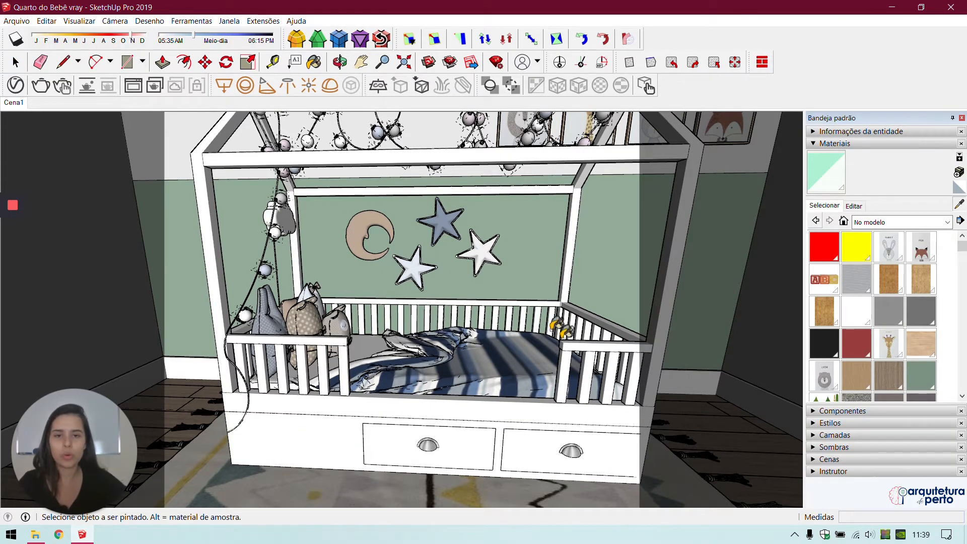
click(959, 185)
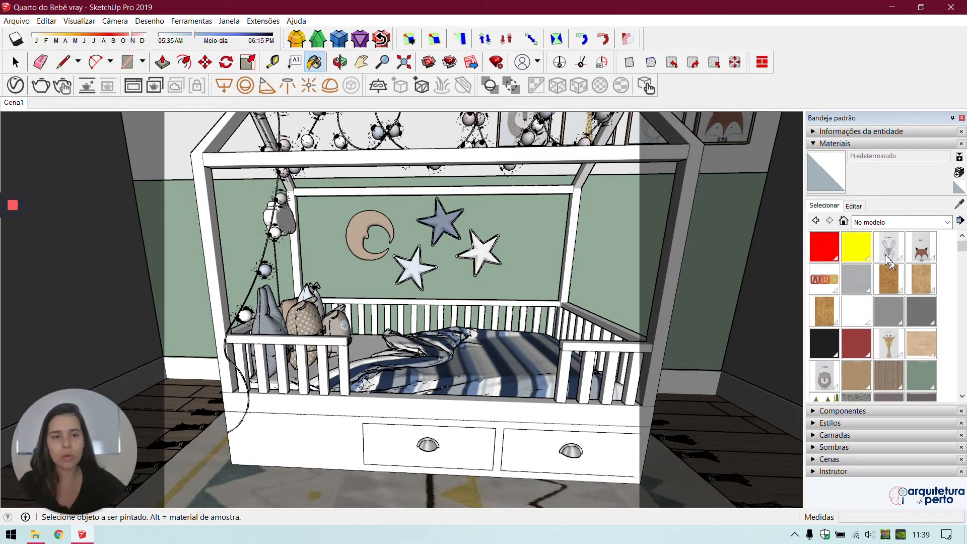
Step: Create a material named berço based on the light grey Cor M01 from the Cores collection
click(876, 222)
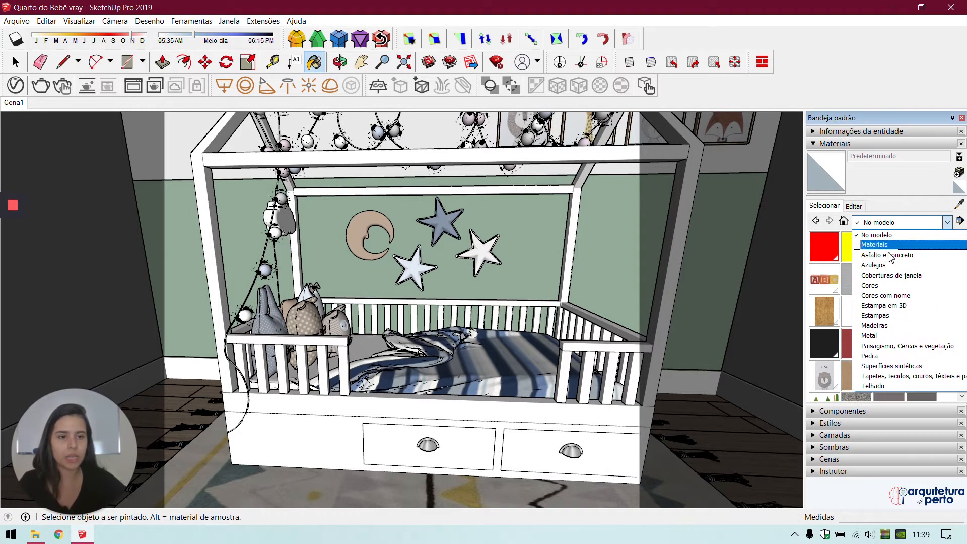
click(881, 290)
scroll(881, 288, down, 10)
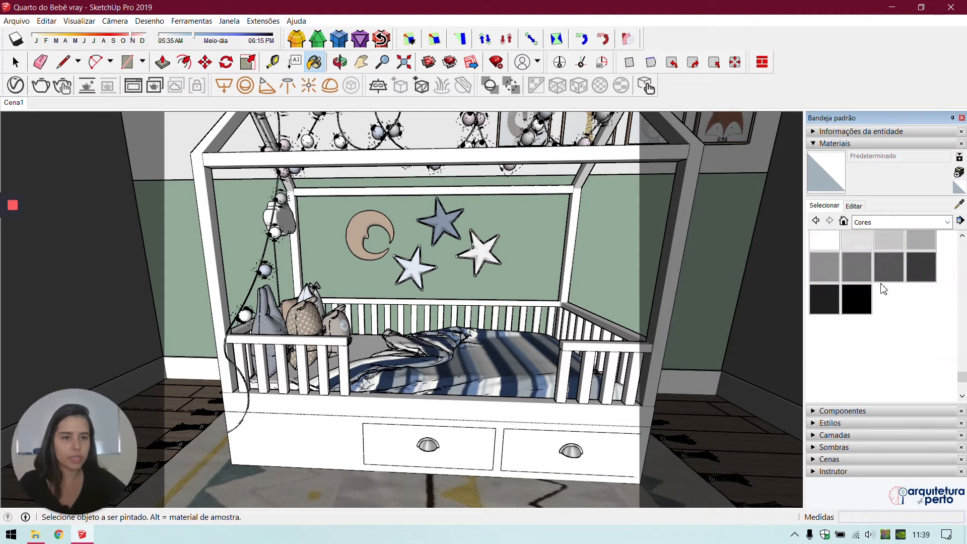
click(859, 306)
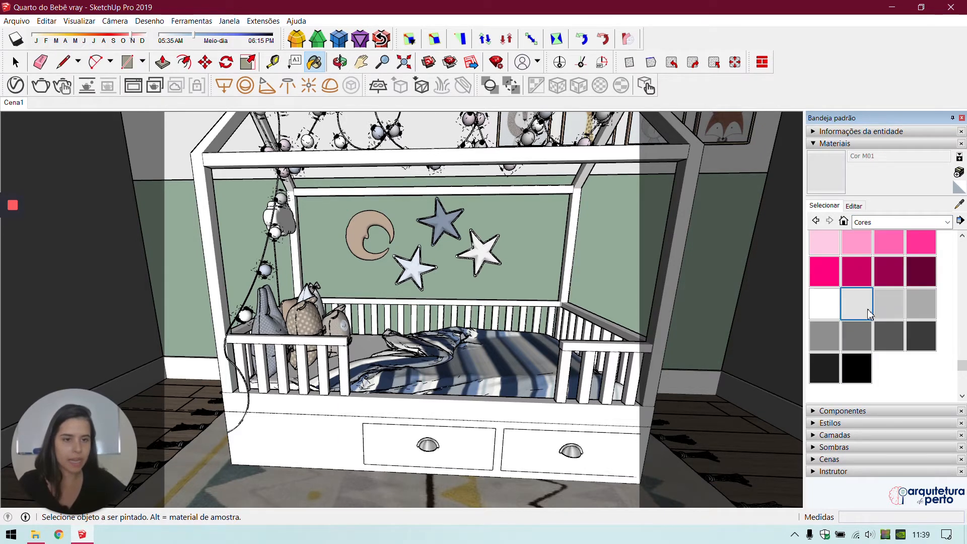
click(958, 174)
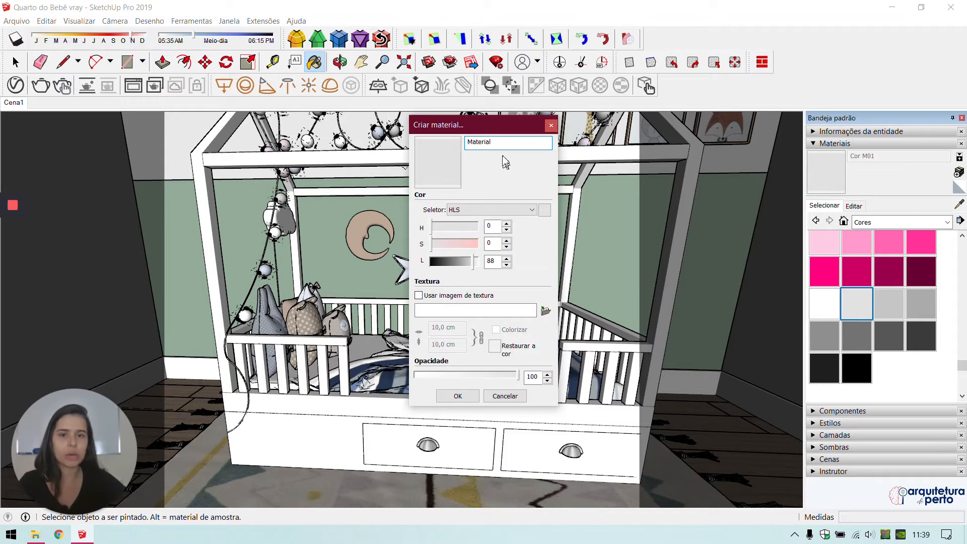
text(berç)
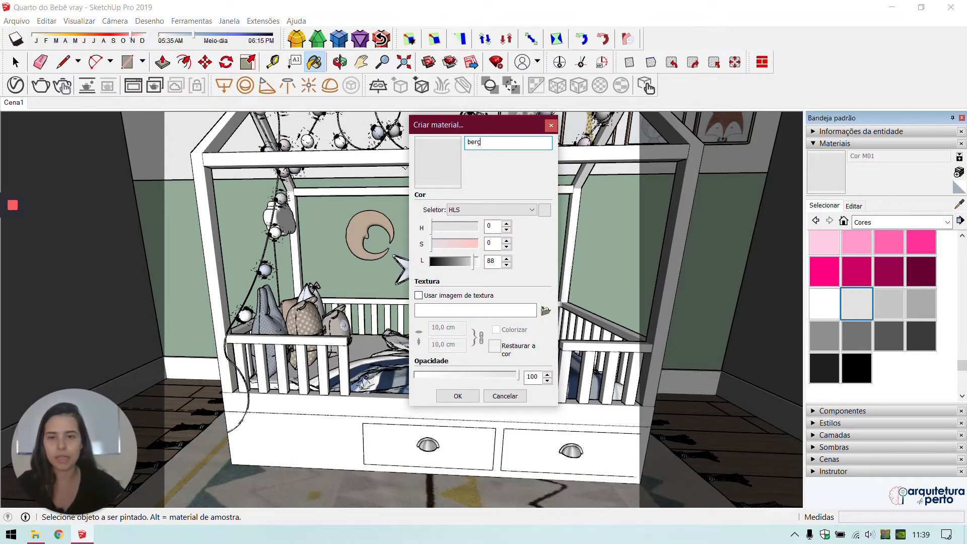
text(o)
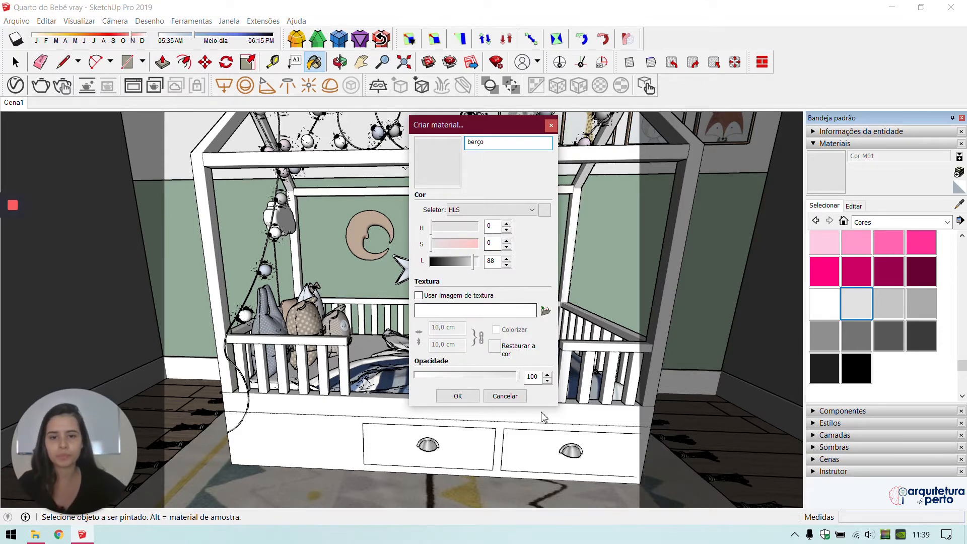
click(458, 395)
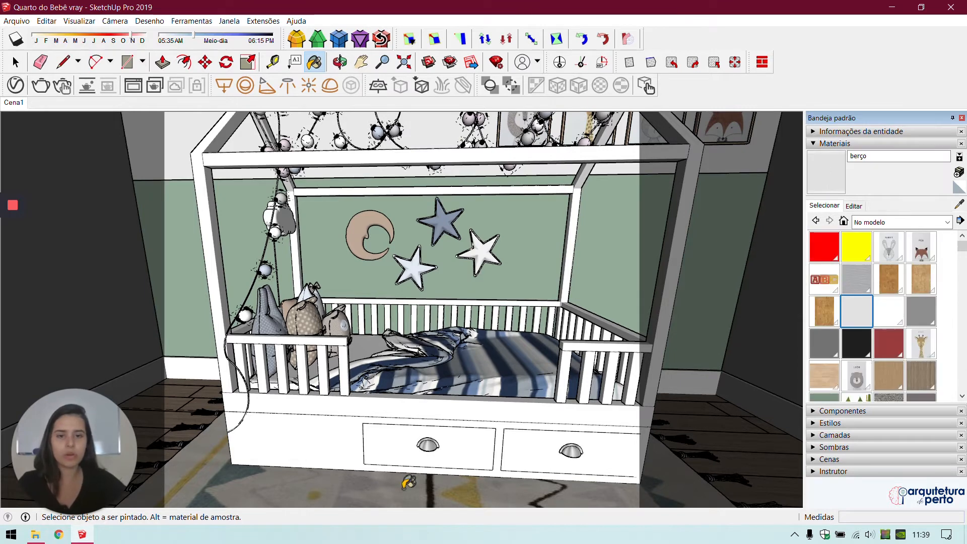
Step: Paint the front panel of the bed's base, inside the bed group, with the berço material
key(space)
double_click(304, 429)
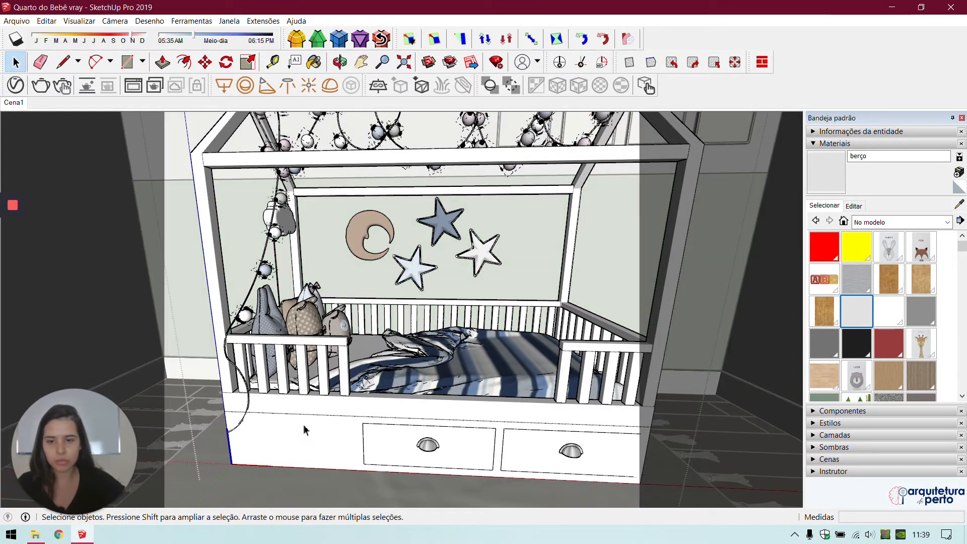
click(515, 470)
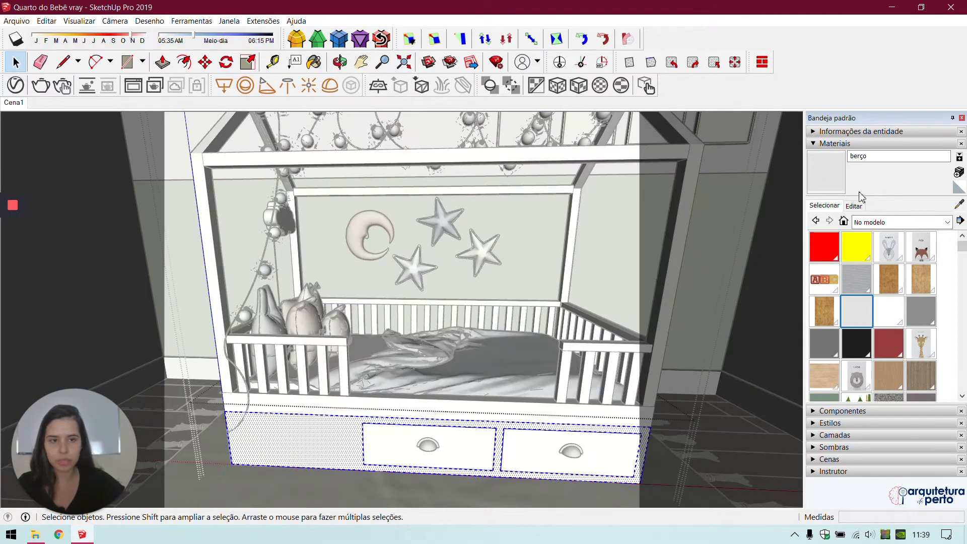
key(b)
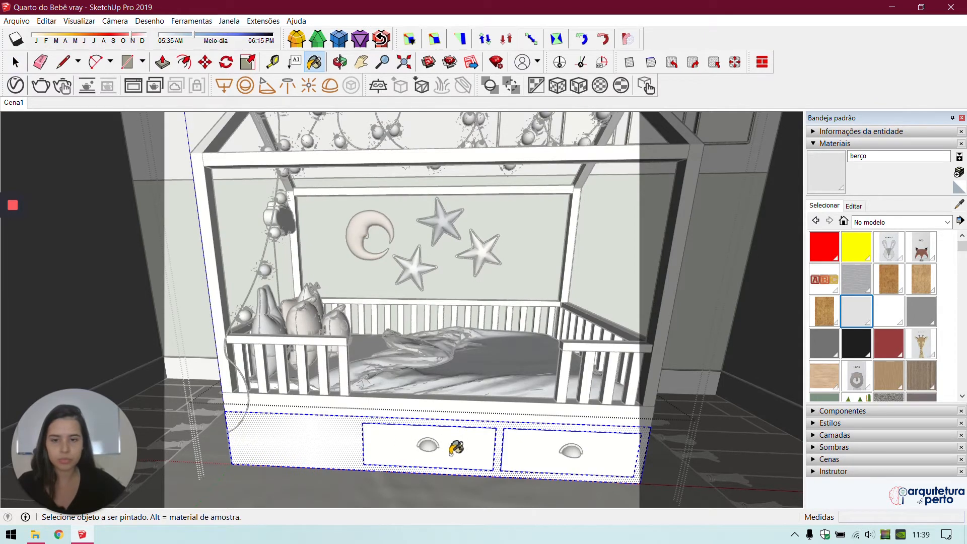
key(space)
Step: Paint the front of the left bed drawer with the berço material and leave the drawer's group
click(486, 442)
double_click(485, 446)
click(485, 446)
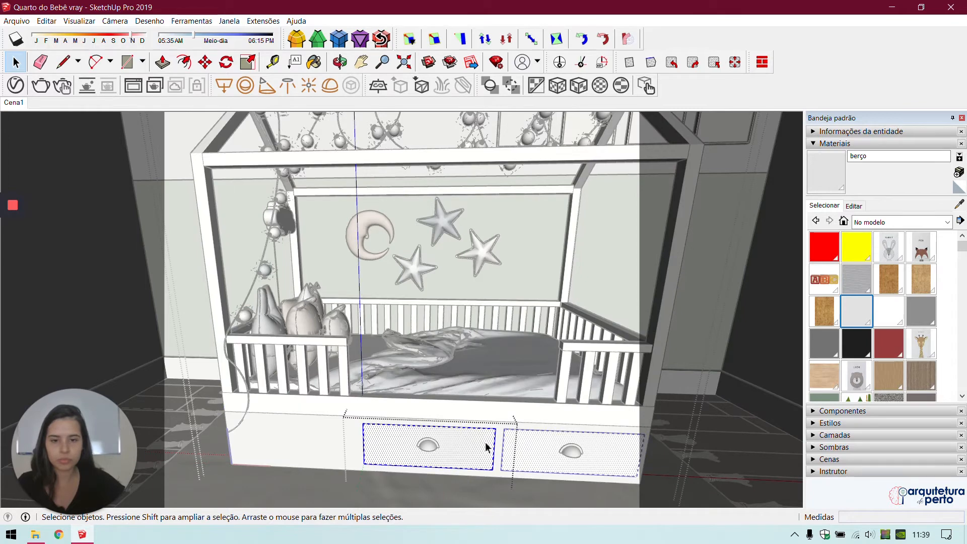
key(b)
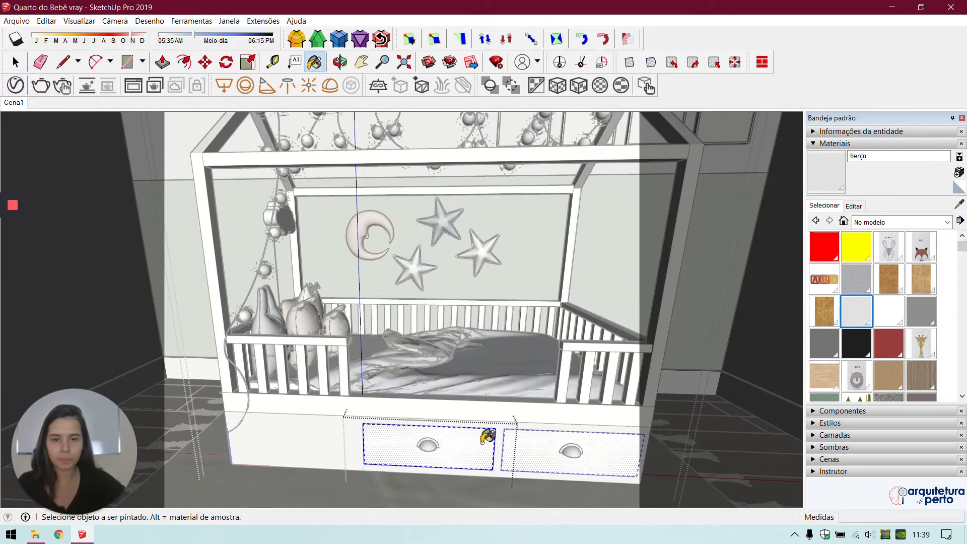
key(space)
click(228, 324)
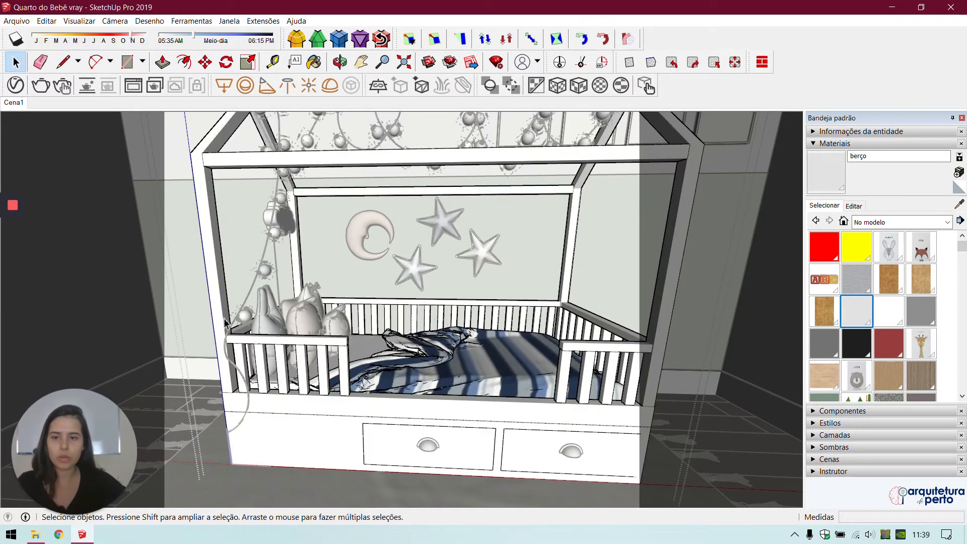
Step: Paint the bed's house-shaped posts and rafters, inside their group, with the berço material
double_click(224, 318)
double_click(224, 318)
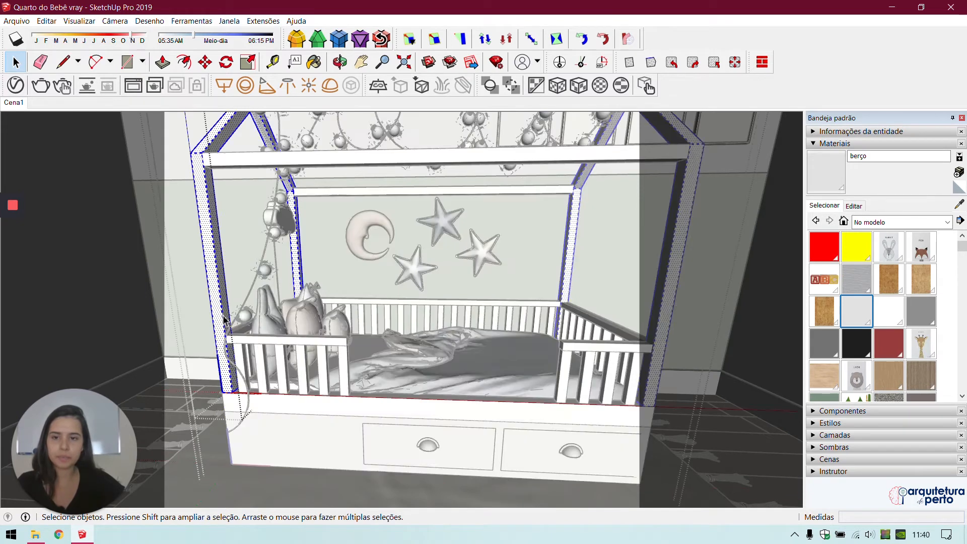
click(831, 162)
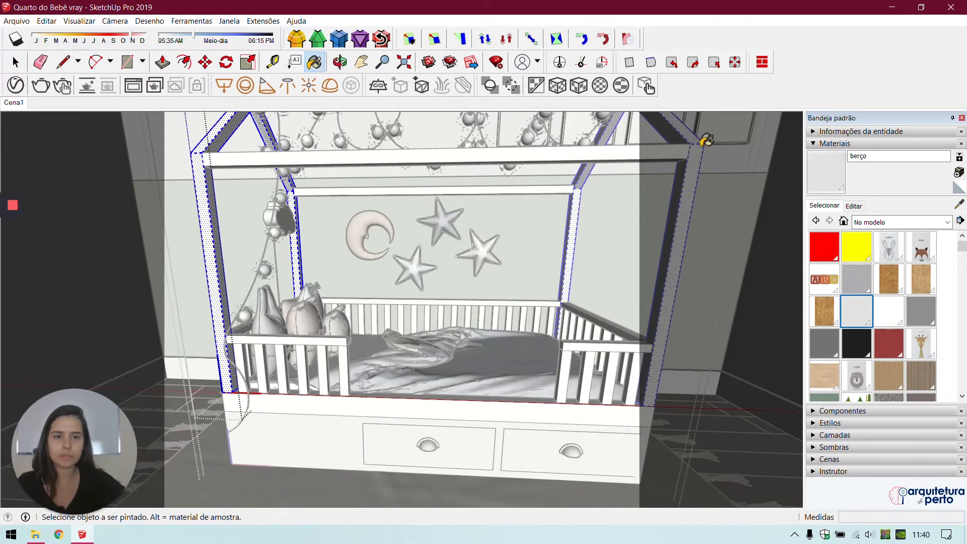
key(space)
Step: Paint the long horizontal beams joining the tops of the bed's posts with the berço material
double_click(261, 167)
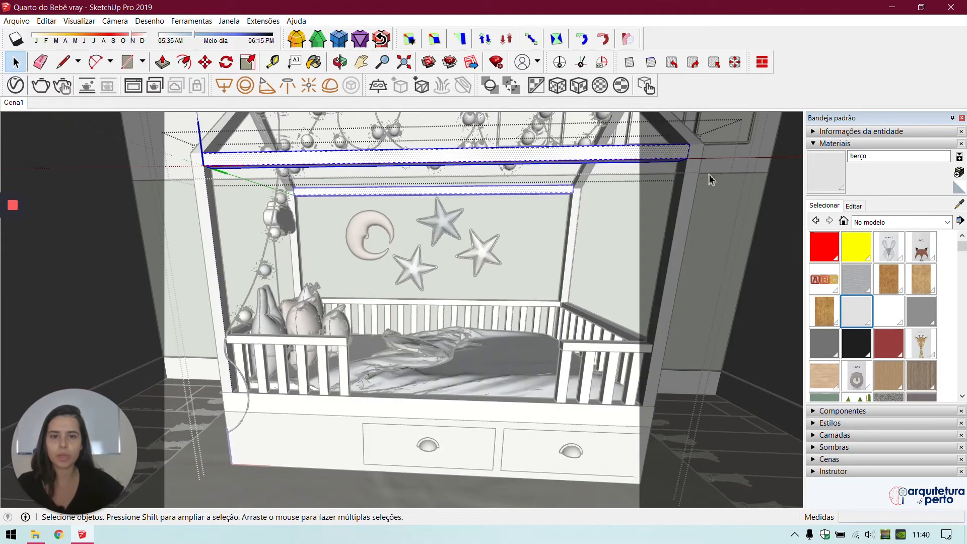
click(822, 172)
click(564, 156)
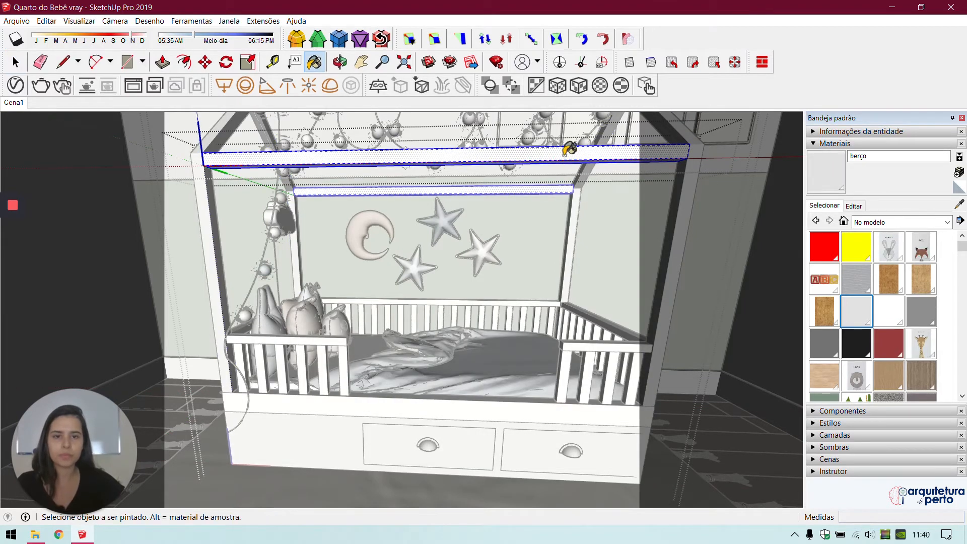
key(space)
Step: Paint the vertical slats of the bed's guard rails with the berço material and leave their group
click(568, 357)
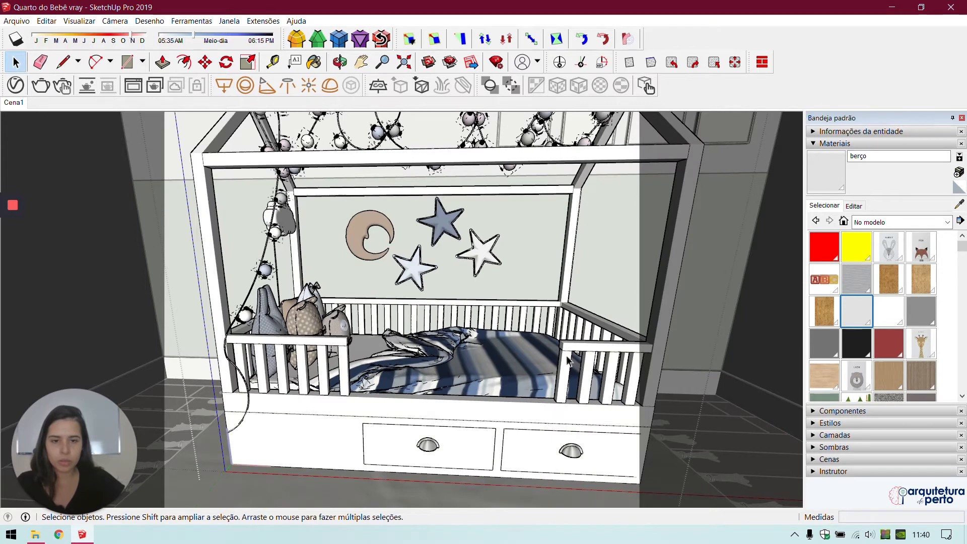
double_click(568, 357)
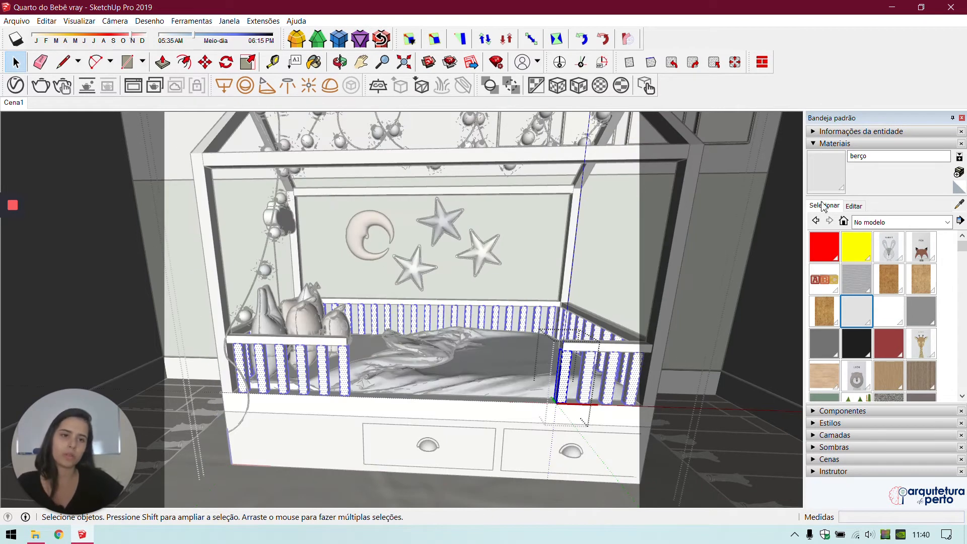
click(824, 172)
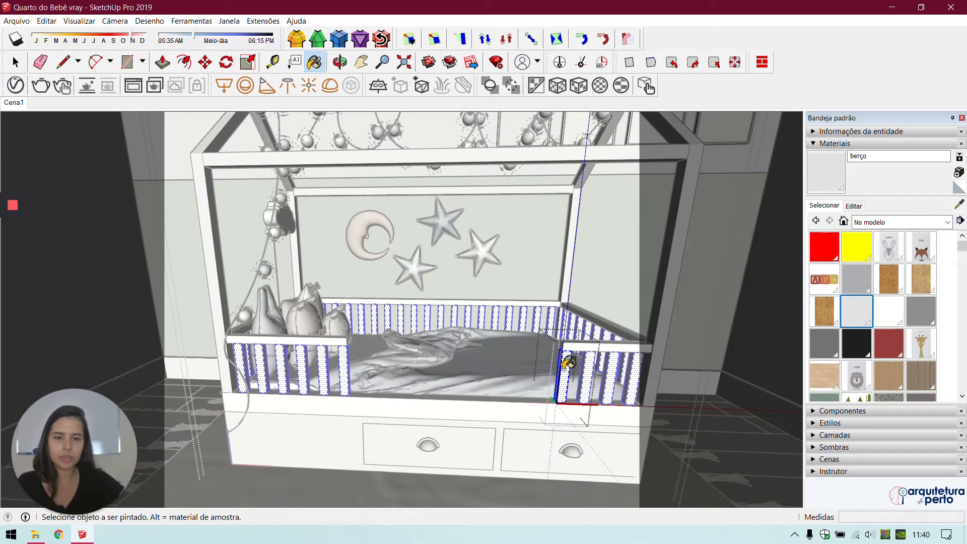
key(space)
key(Escape)
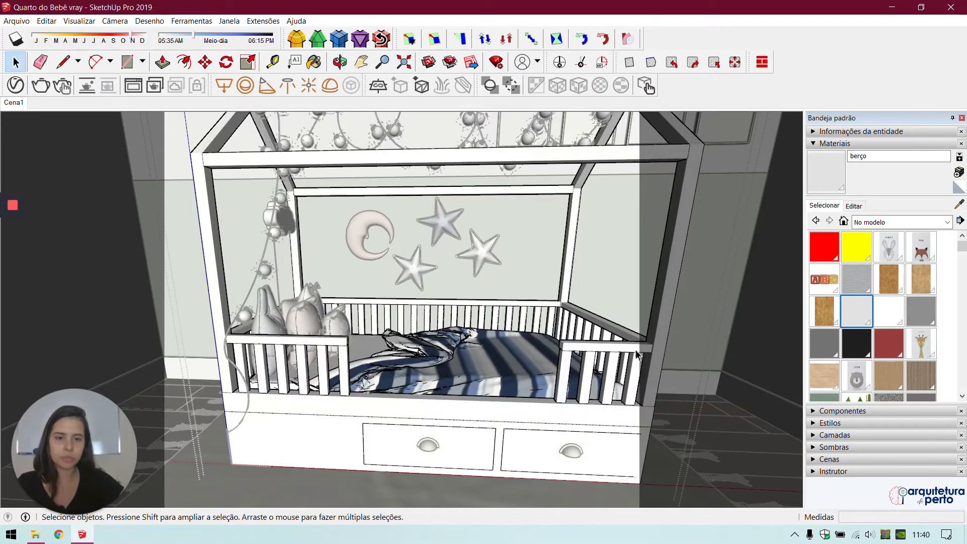
Step: Paint the top rails above the guard slats with the berço material and leave their group
double_click(636, 354)
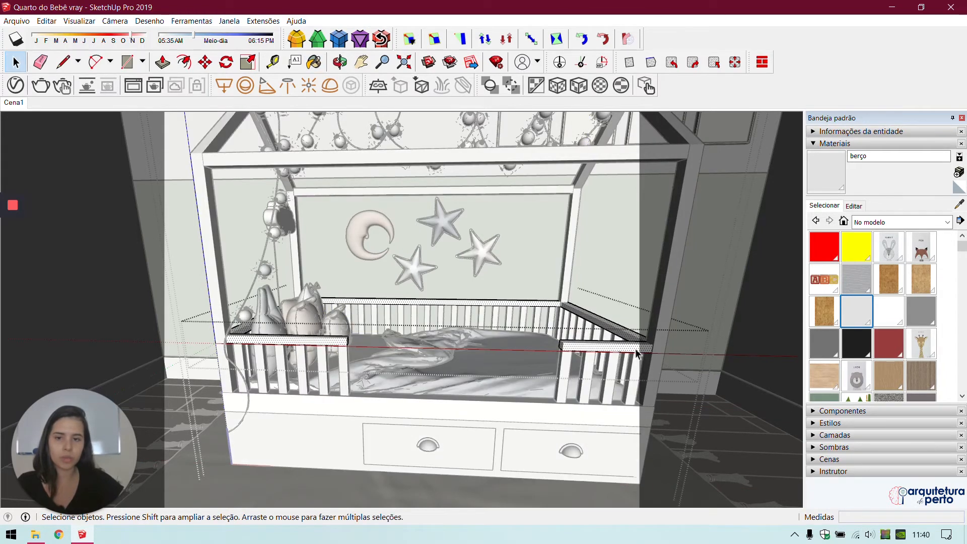
key(b)
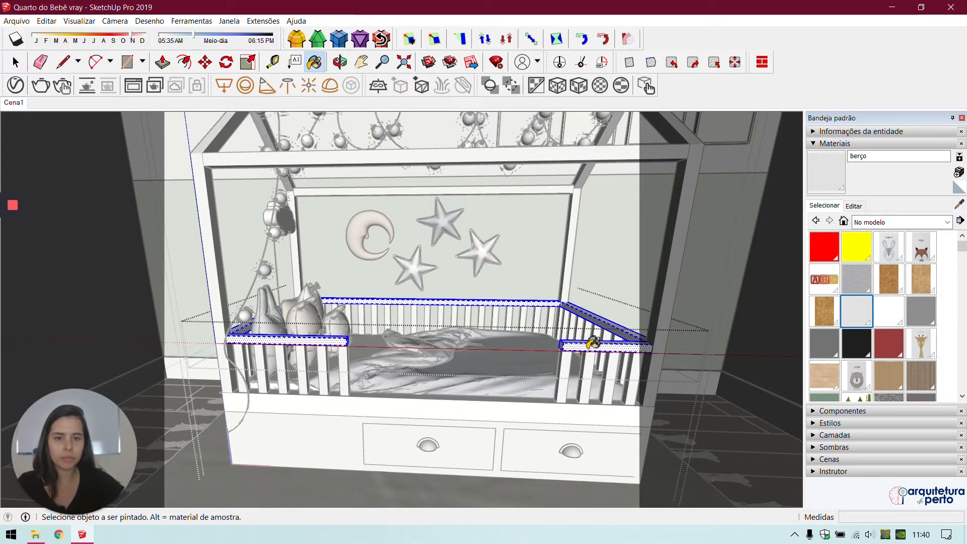
key(space)
click(554, 288)
Step: Paint the ridge beam at the peak of the bed's roof with the berço material and leave its group
middle_drag(554, 288, 459, 231)
double_click(435, 204)
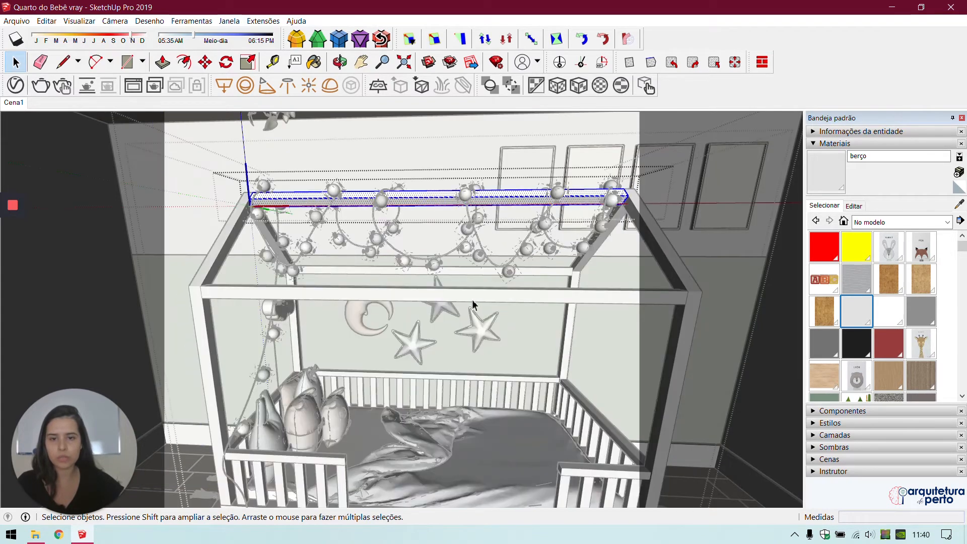
click(835, 177)
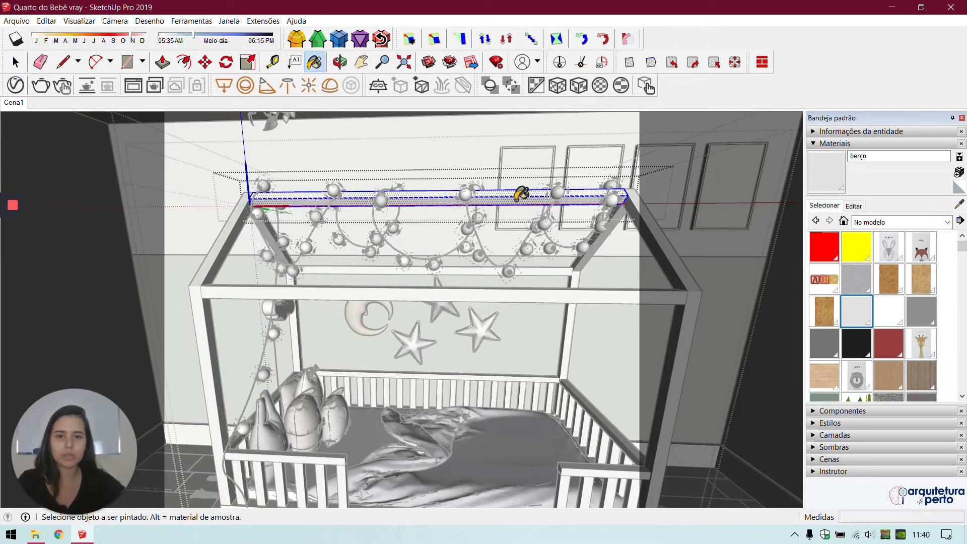
key(space)
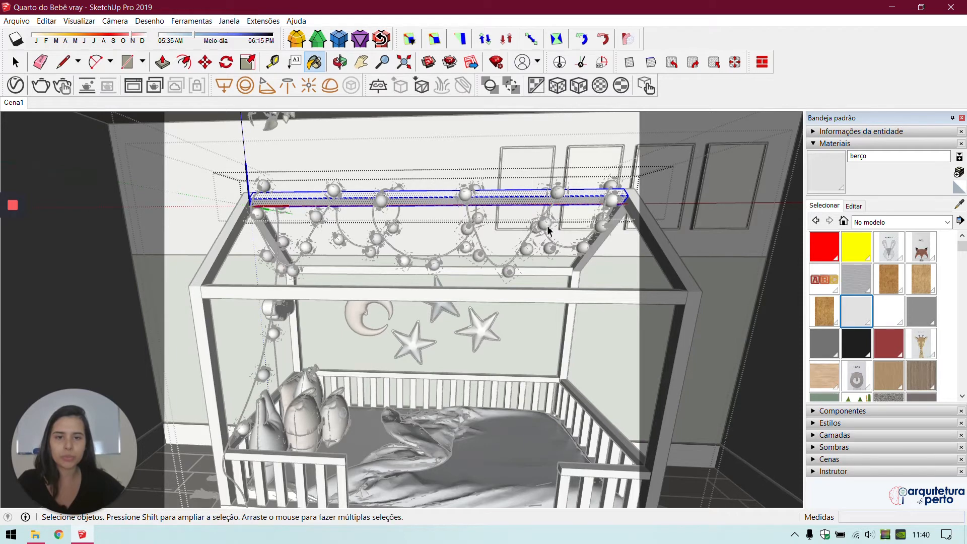
click(691, 278)
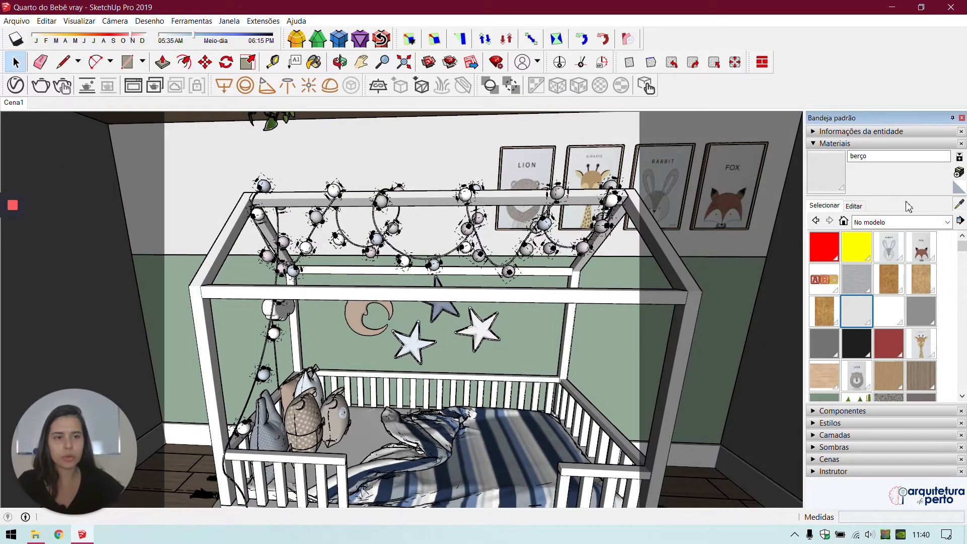
Step: Give the berço material in V-Ray a white reflection colour, 0,9 glossiness and a reflection IOR of 2,2
key(b)
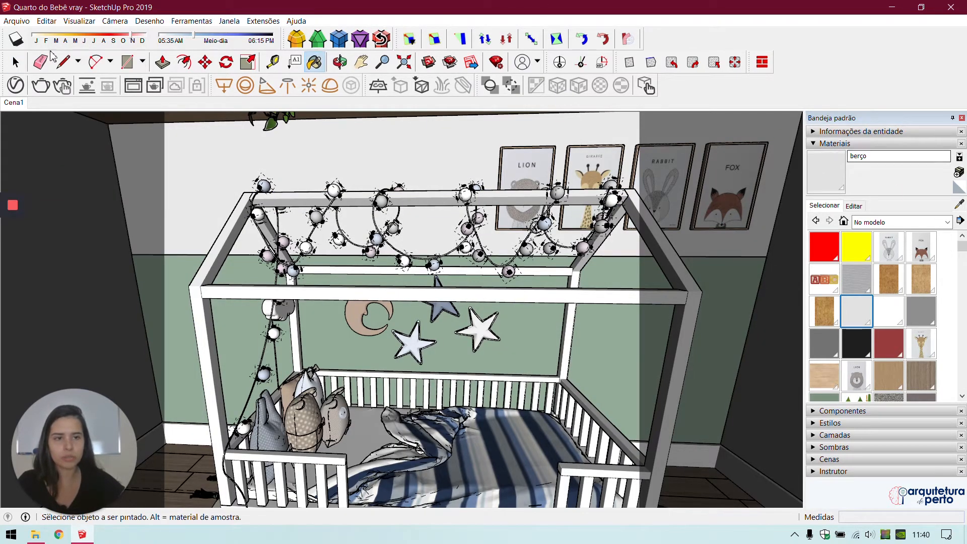
click(15, 84)
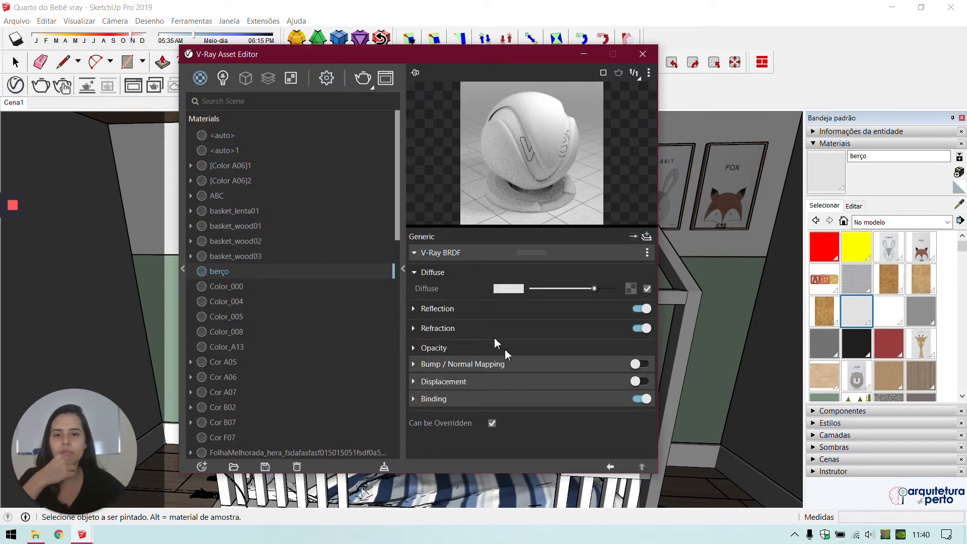
click(467, 308)
drag(533, 324, 609, 325)
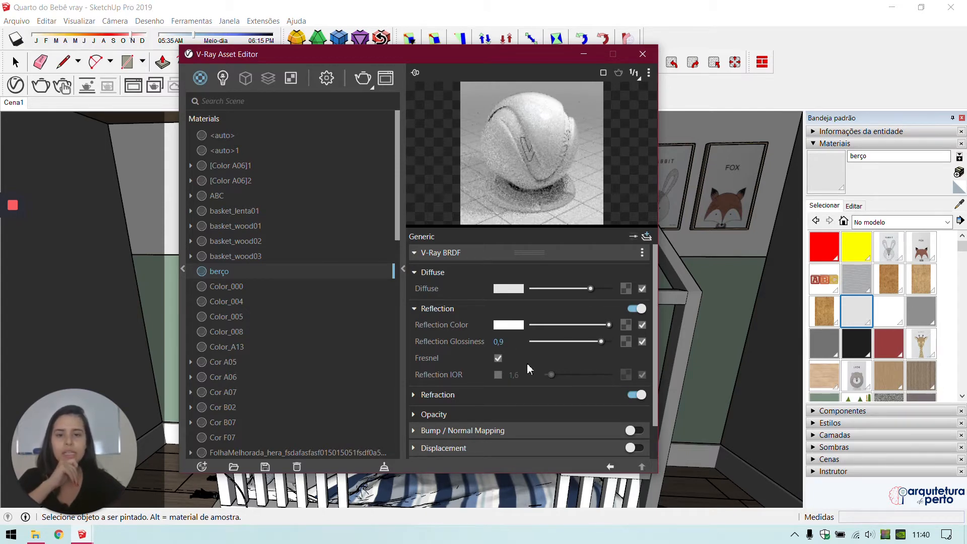
click(498, 374)
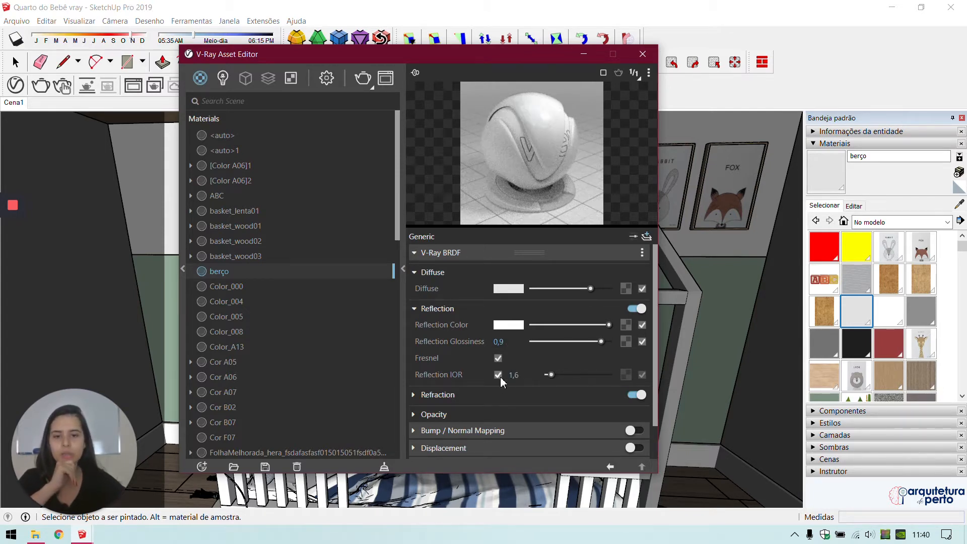
double_click(511, 374)
text(2,2)
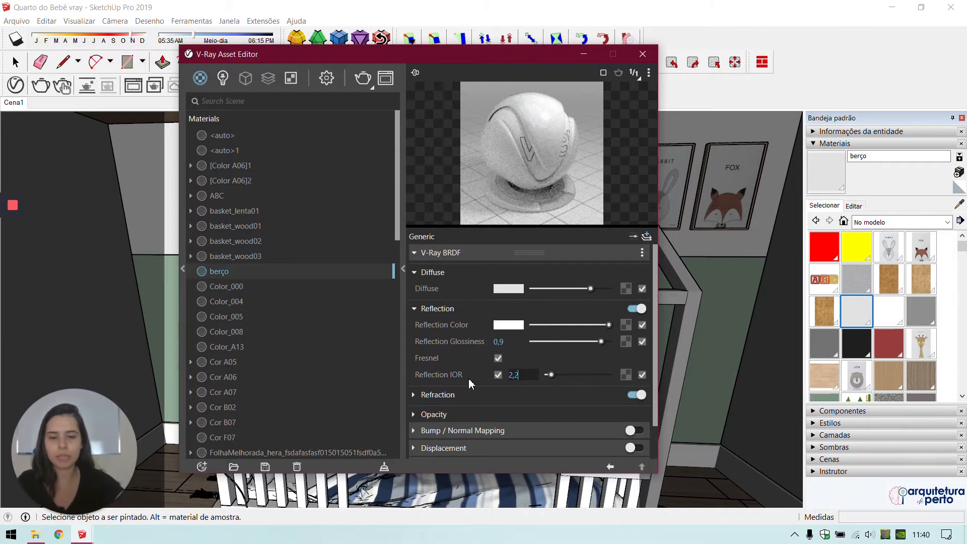
key(Return)
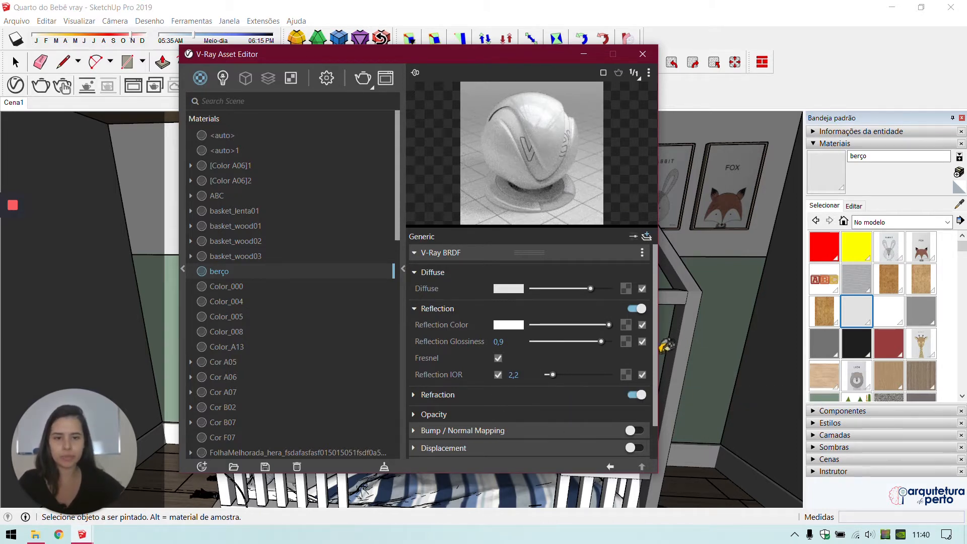
click(643, 54)
Step: Sample the material of the string-light cord beside the bed's left guard rail
middle_drag(574, 317, 521, 294)
key(space)
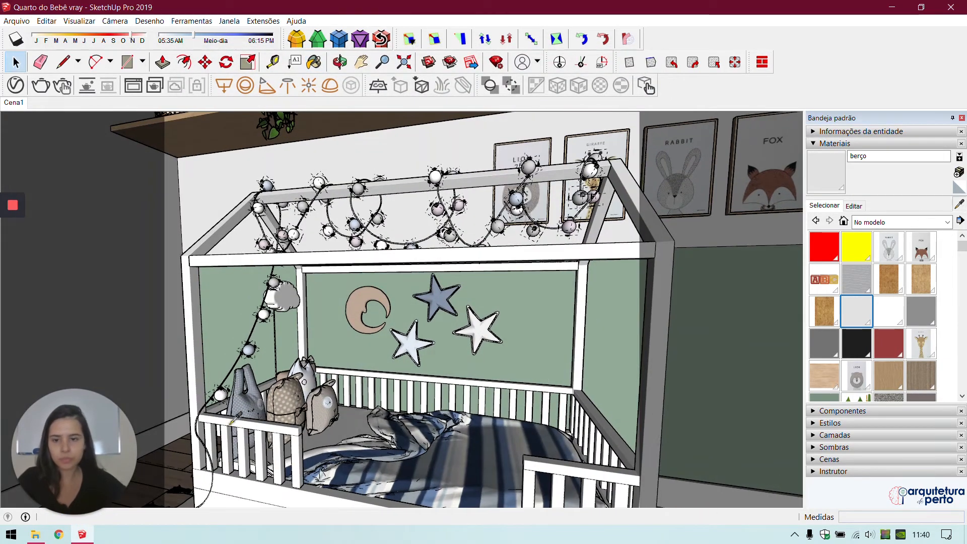
key(b)
scroll(204, 416, up, 3)
scroll(203, 415, up, 1)
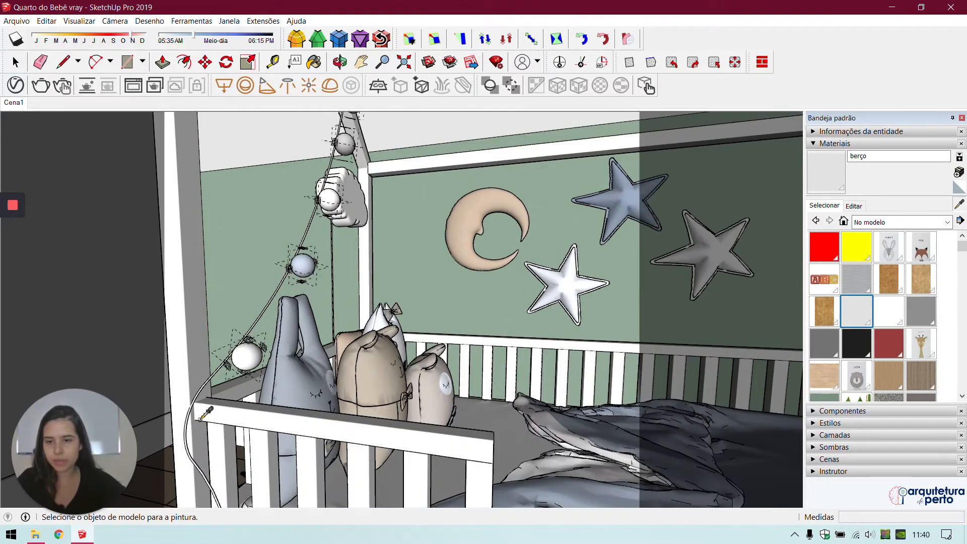
scroll(194, 411, up, 2)
scroll(193, 412, up, 2)
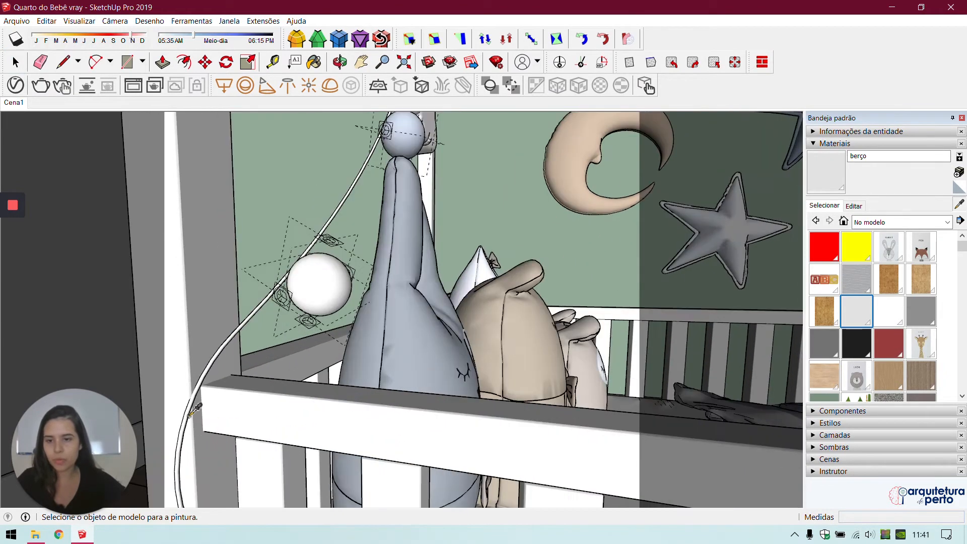
scroll(193, 411, up, 2)
alt+click(193, 411)
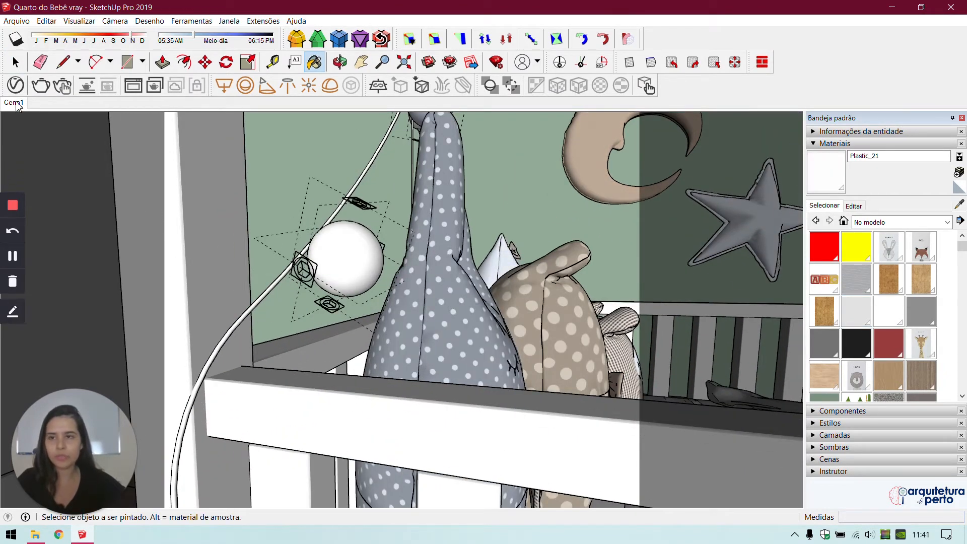
Step: Set the Plastic_21 material's V-Ray reflection colour to white and its reflection glossiness to 0,85
click(16, 85)
click(414, 308)
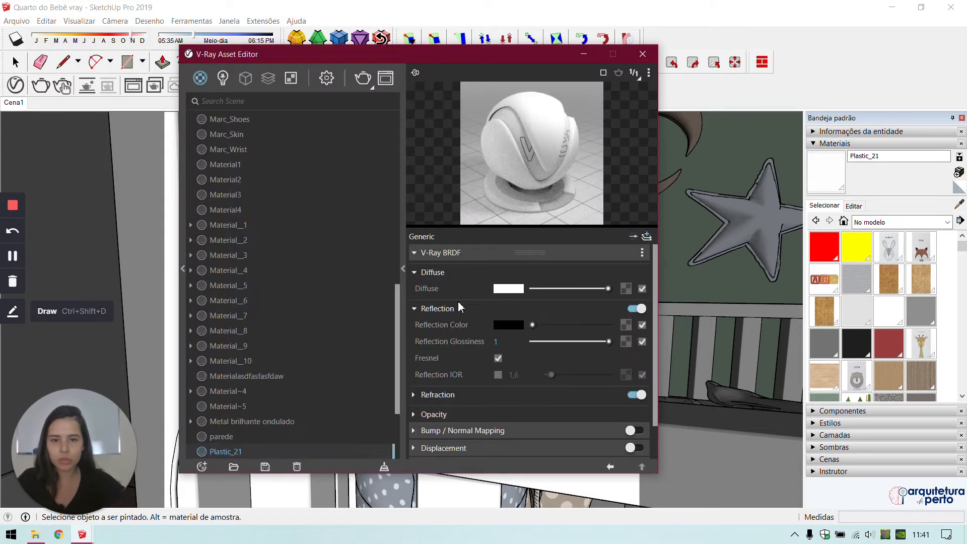
drag(532, 324, 609, 325)
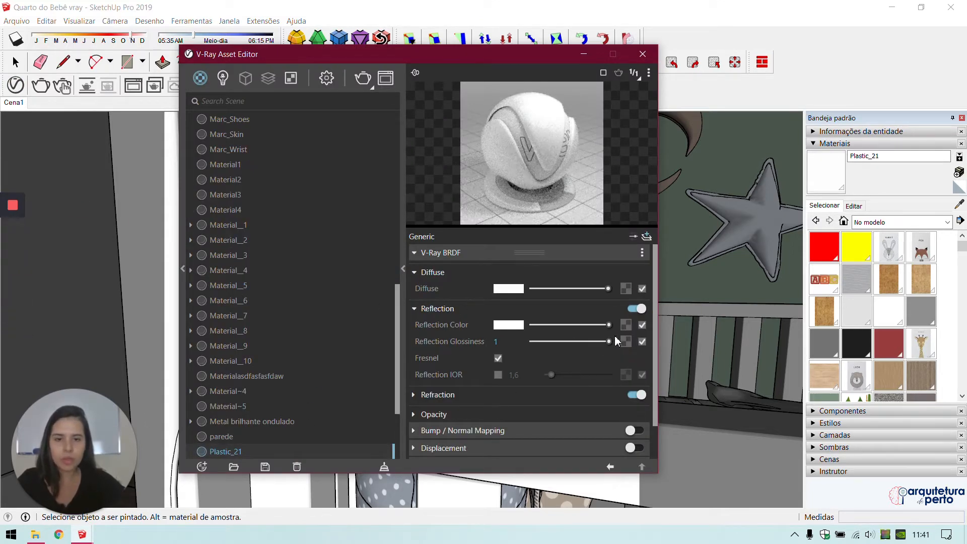
click(596, 341)
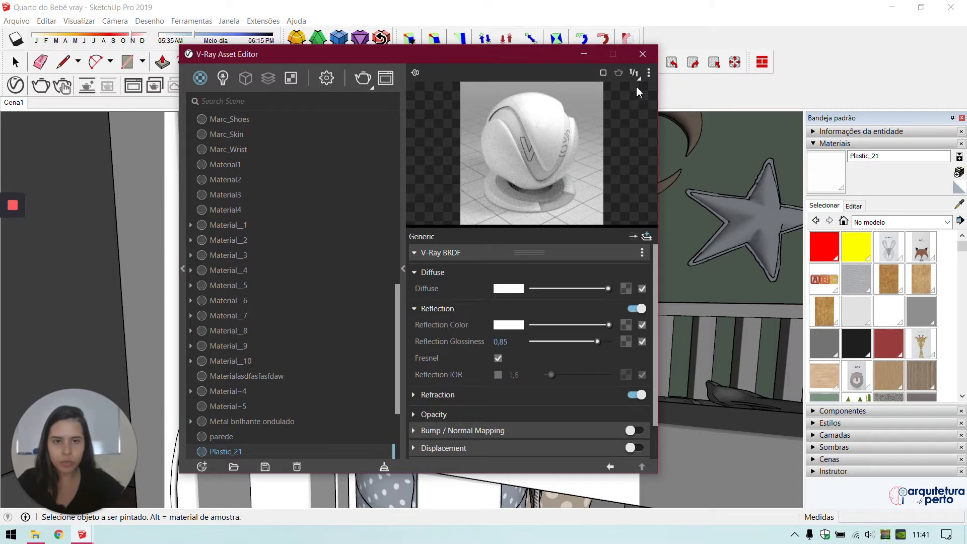
click(643, 54)
Step: Turn off profile edges (Perfis) in the current style's edge settings and close the default tray
middle_drag(420, 365, 498, 403)
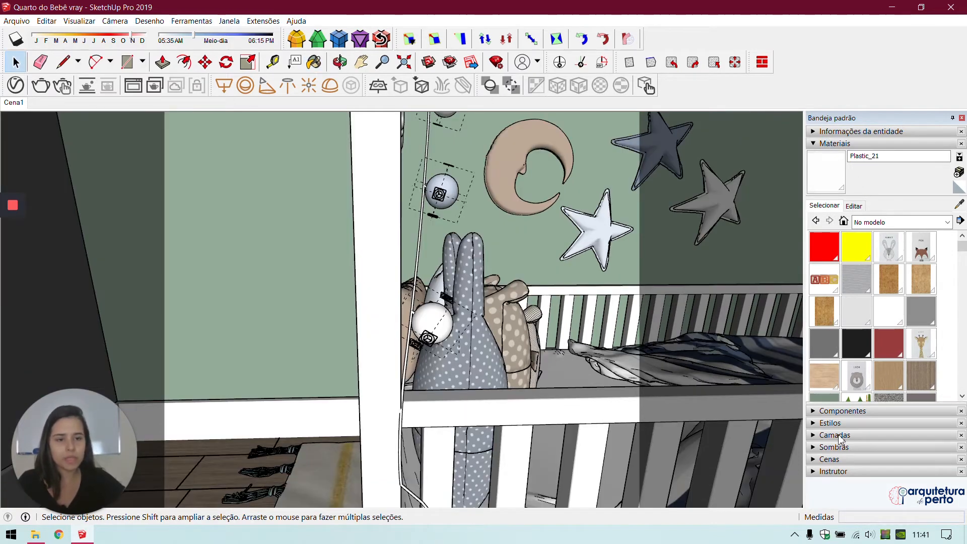
click(827, 423)
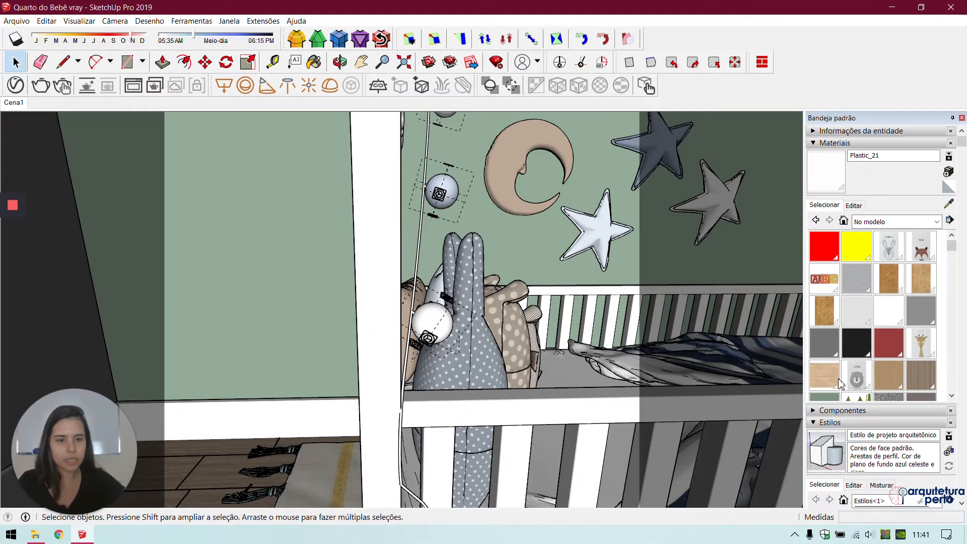
scroll(859, 427, down, 1)
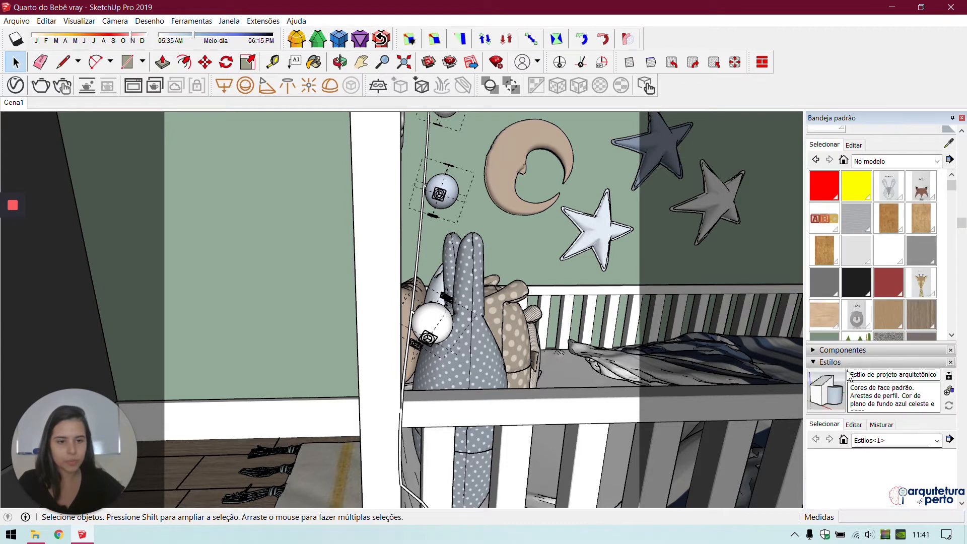
click(853, 424)
click(816, 487)
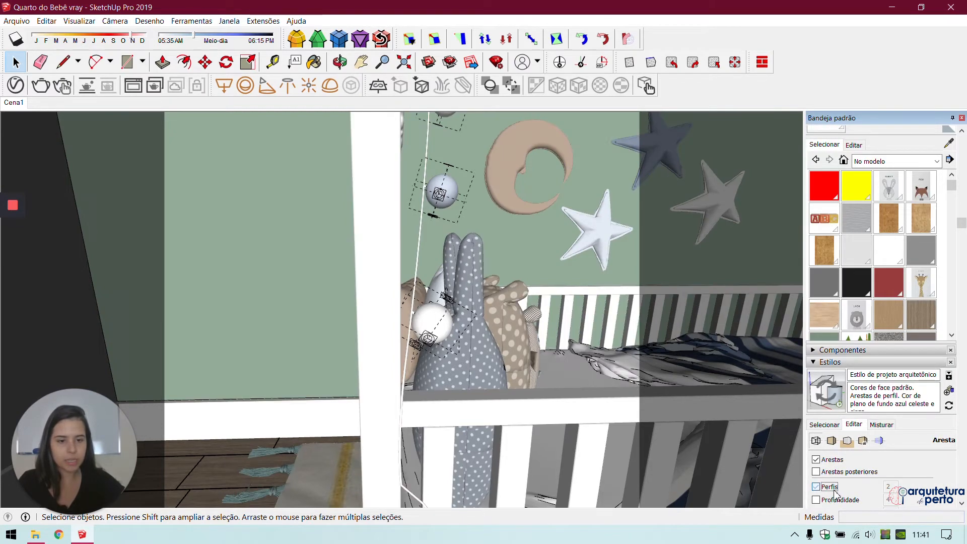
click(961, 118)
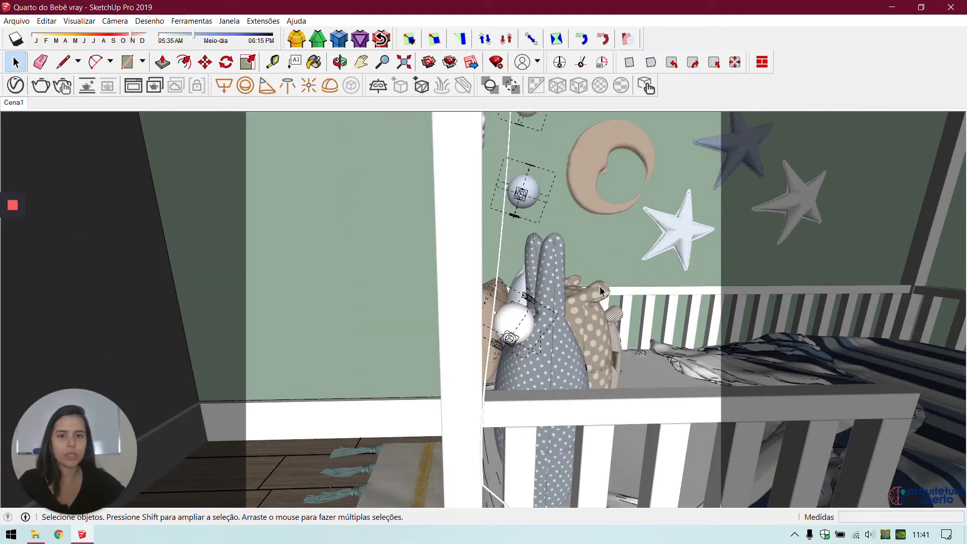
Step: Sample the metal material from the left drawer's handle on the bed
scroll(600, 291, down, 1)
middle_drag(600, 291, 596, 363)
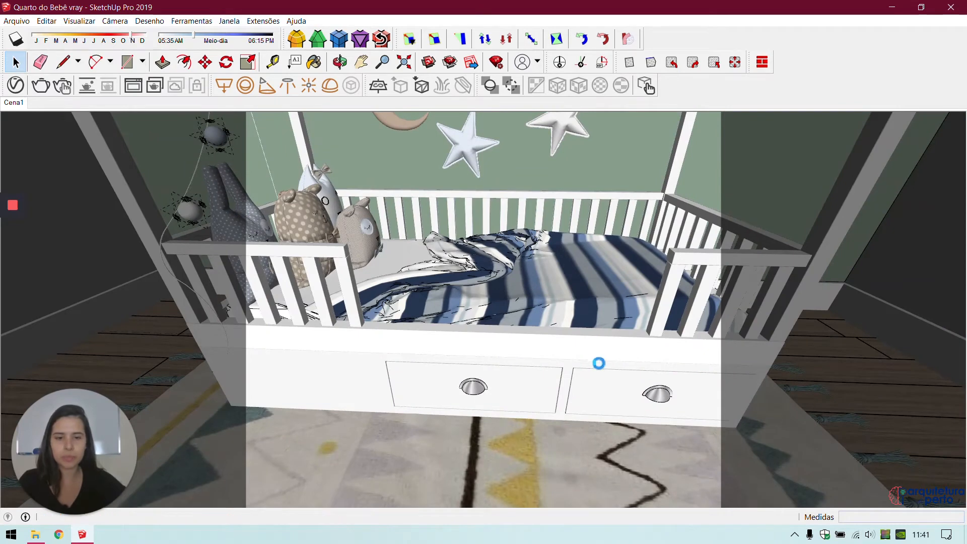
key(b)
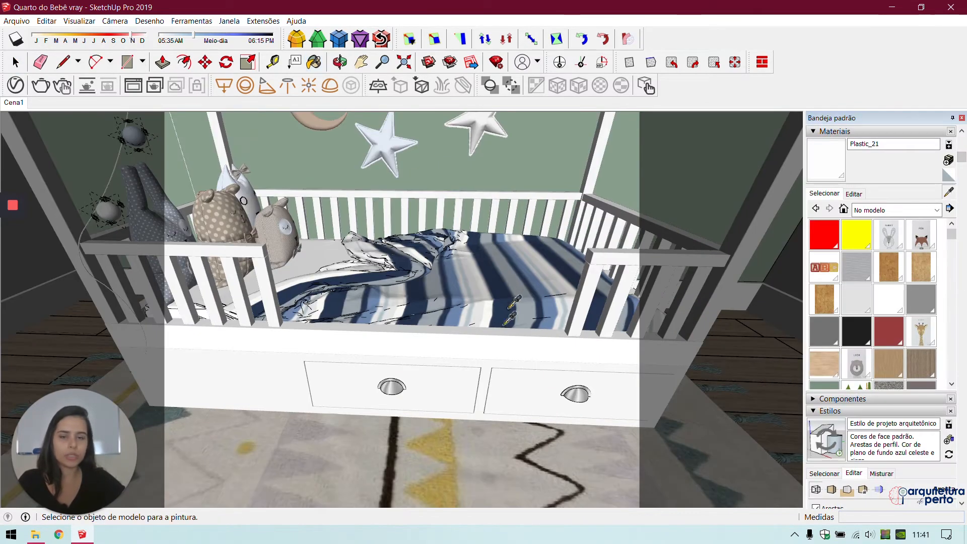
alt+click(388, 385)
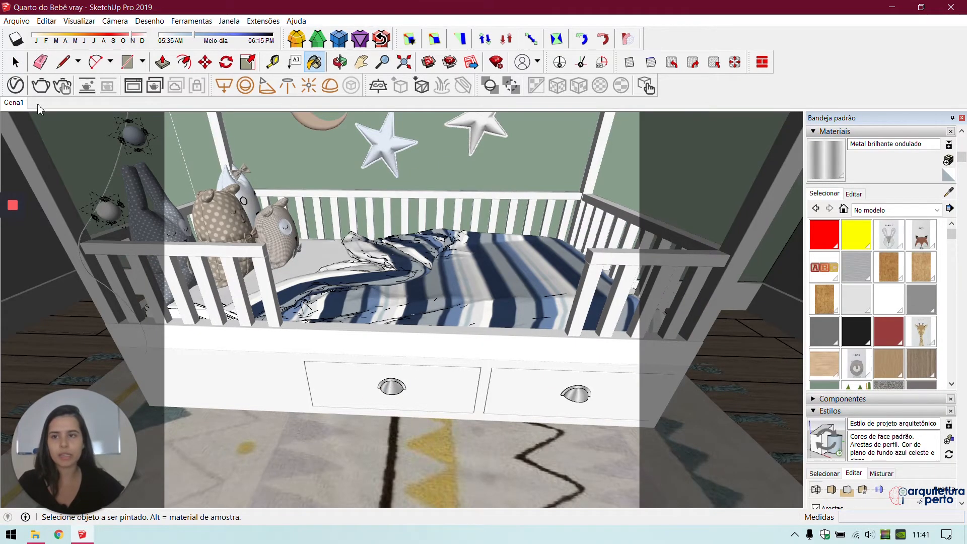
Step: Add a Metallic layer to the handle's metal material with a light grey colour, metalness 0,95 and roughness 0,1
click(16, 85)
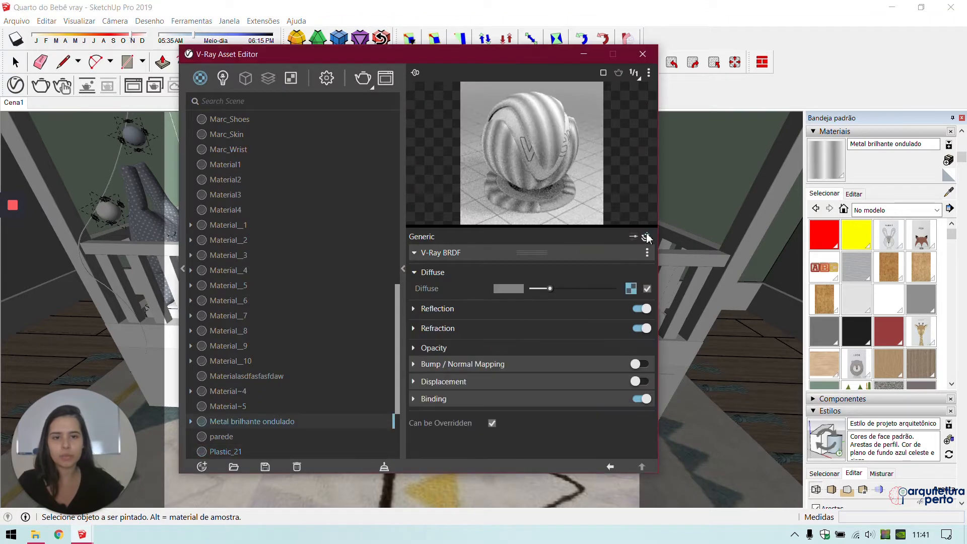
click(645, 236)
click(622, 309)
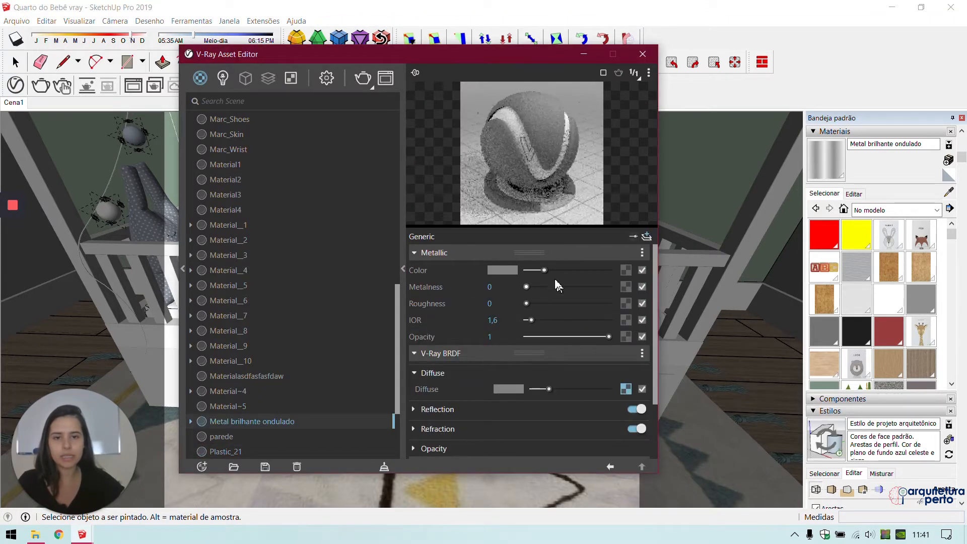
drag(544, 270, 578, 270)
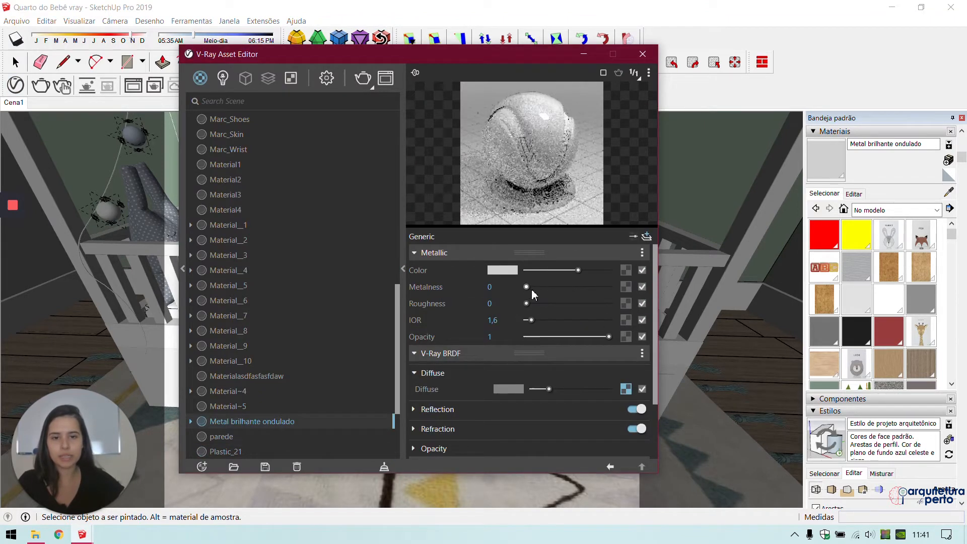
drag(527, 287, 647, 286)
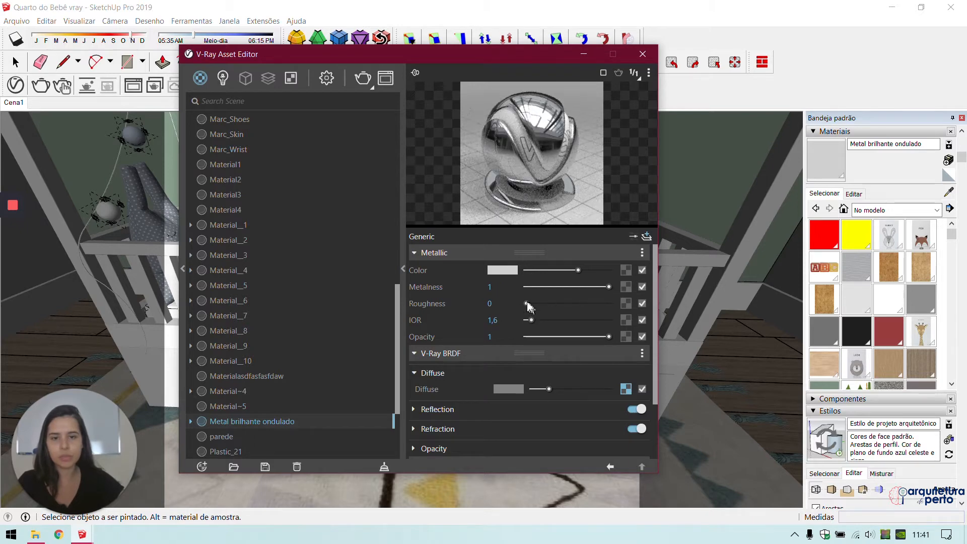
drag(532, 303, 534, 303)
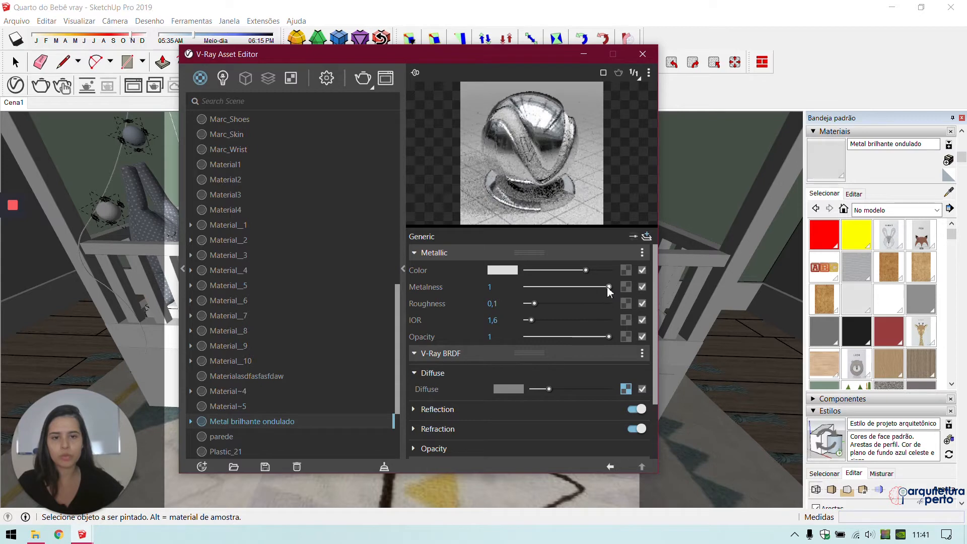
drag(609, 286, 605, 286)
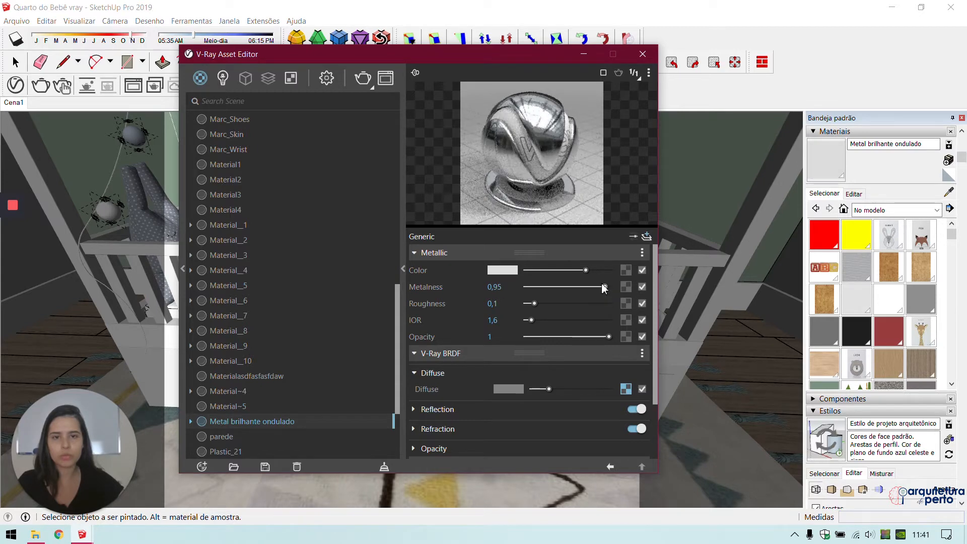
click(642, 54)
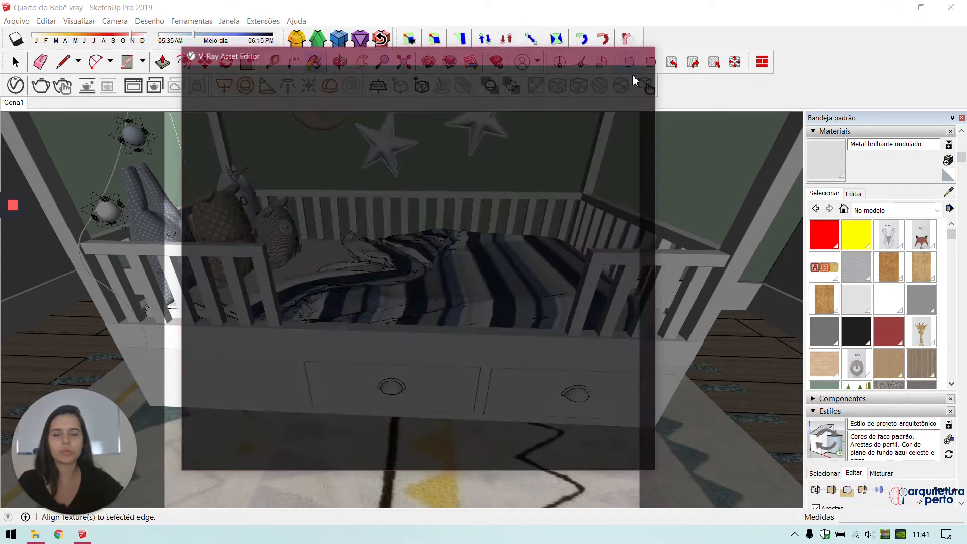
Step: Sample the striped blanket's material on the bed and turn on its V-Ray bump mapping
middle_drag(533, 335, 509, 352)
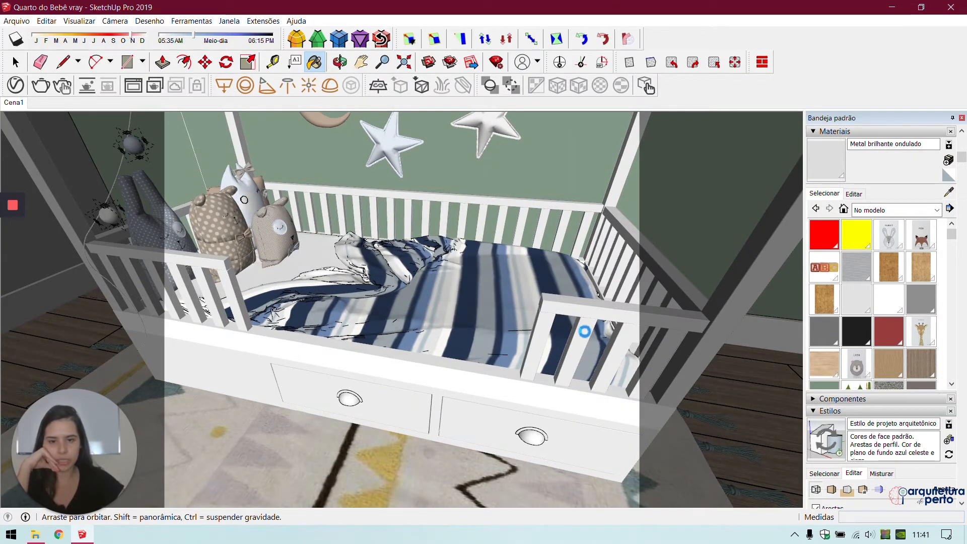
key(space)
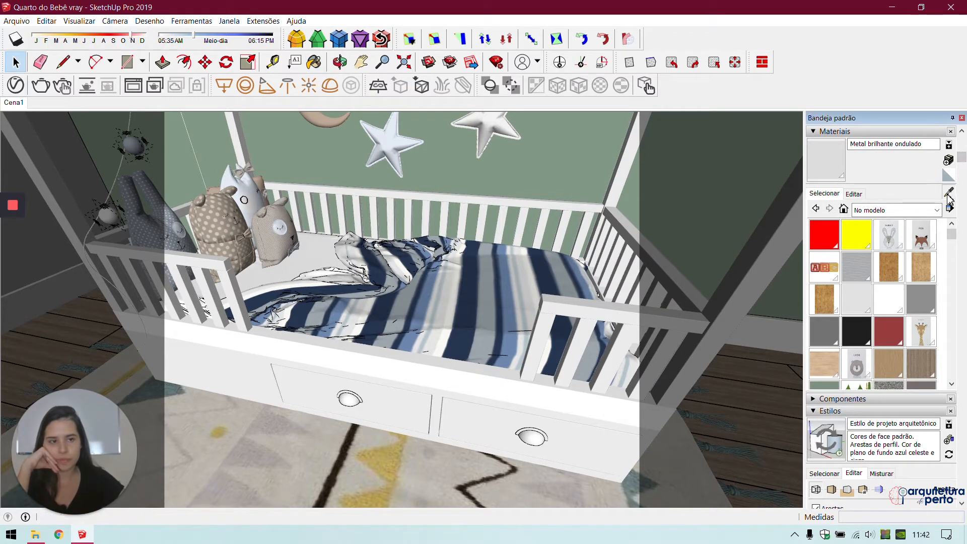
key(b)
alt+click(487, 292)
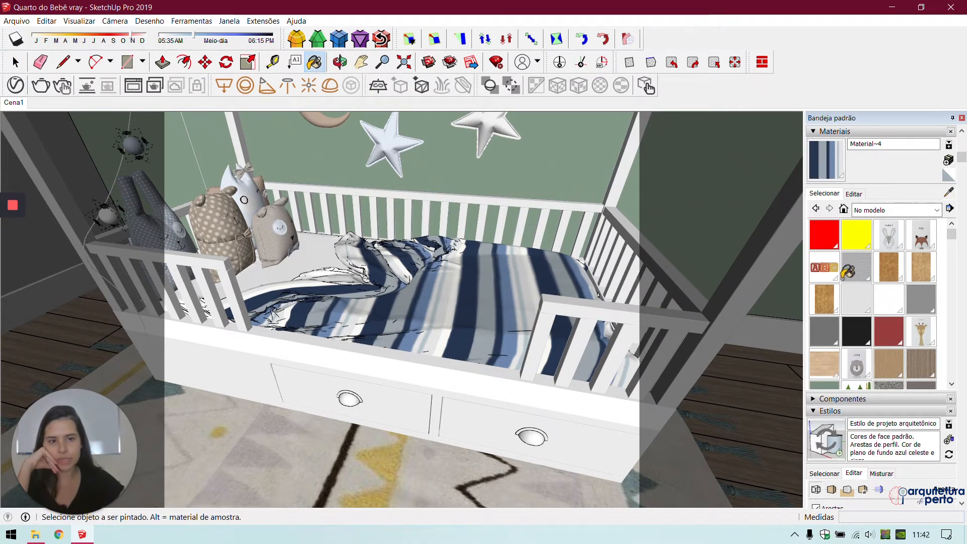
click(15, 85)
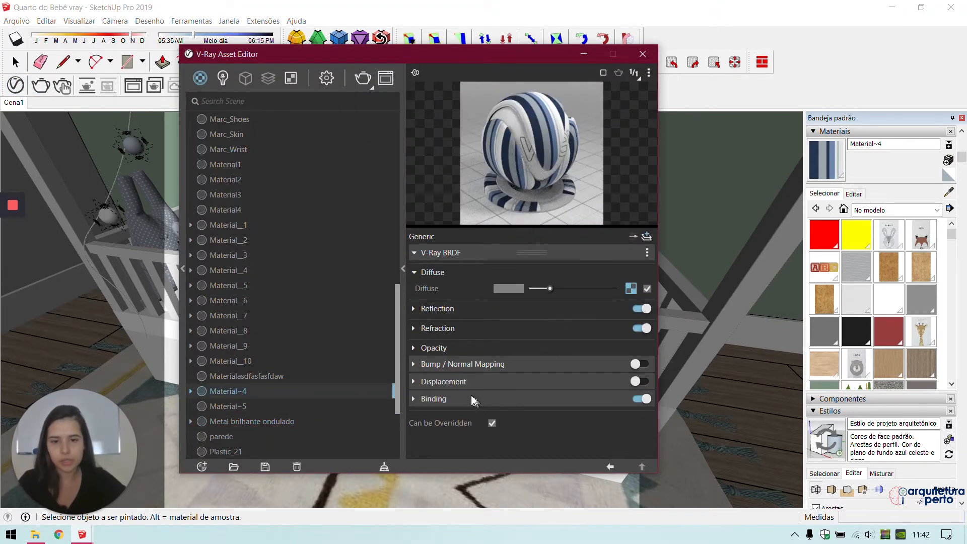
click(446, 363)
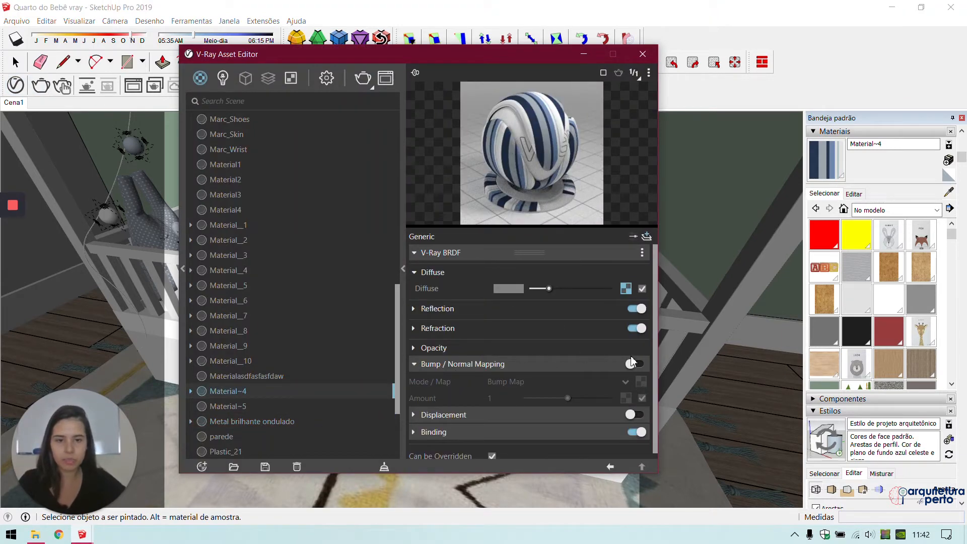
click(633, 363)
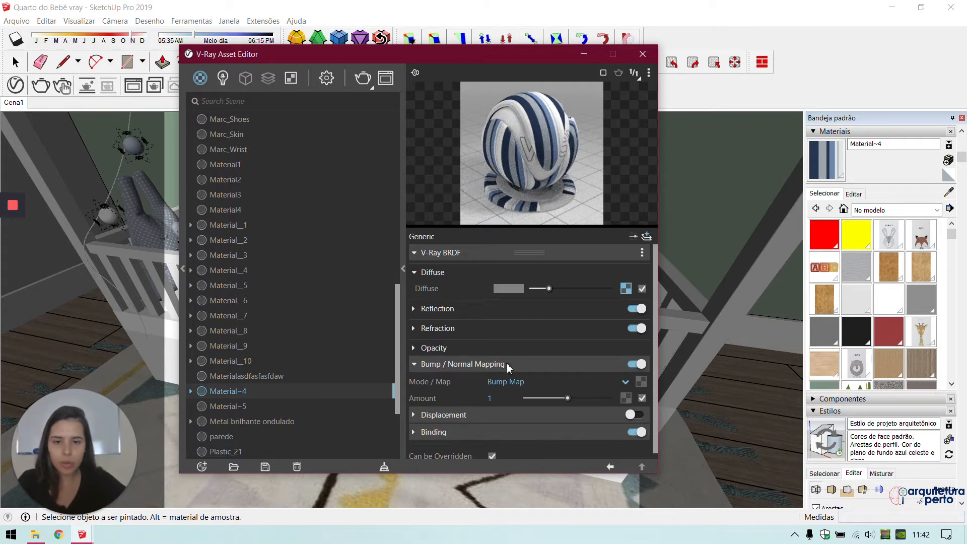
Step: Load the 55_canvas fabric texture-seamless image from D:\Texturas\Tecido as the blanket material's bump map bitmap
click(641, 381)
click(600, 88)
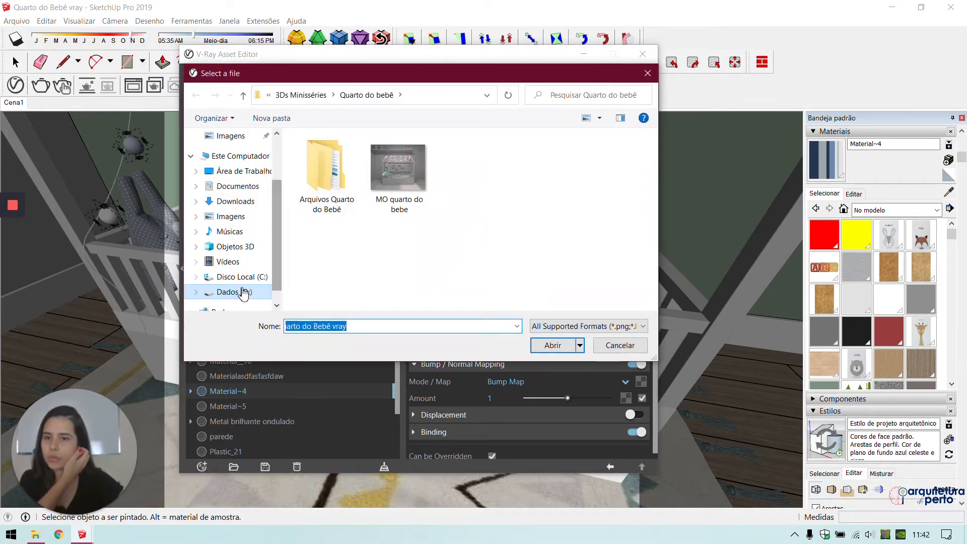
scroll(245, 262, down, 1)
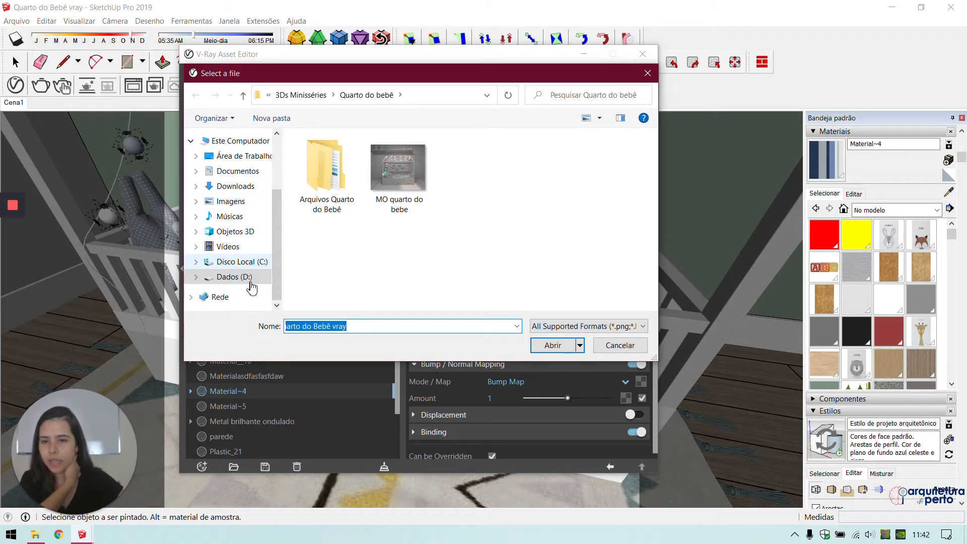
click(244, 277)
scroll(554, 246, down, 1)
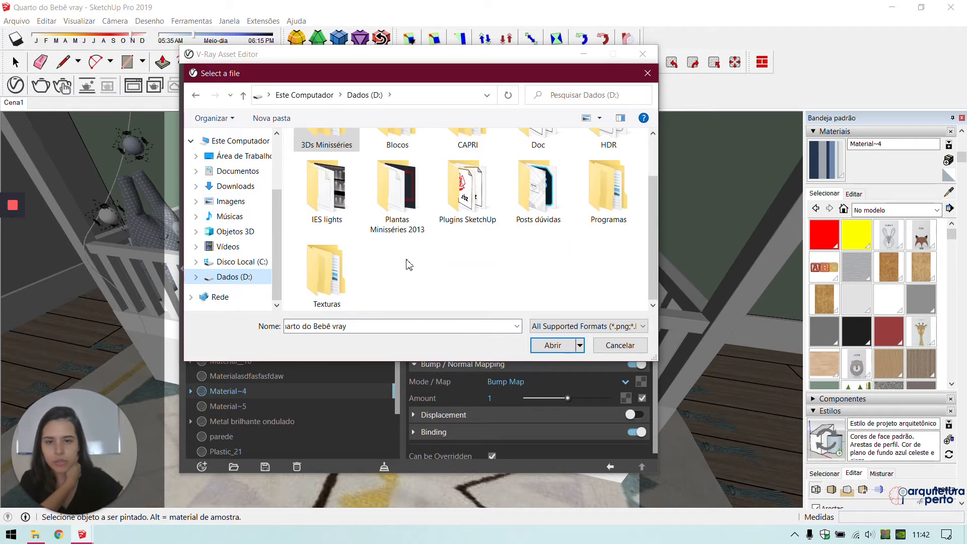
double_click(323, 263)
scroll(363, 228, down, 3)
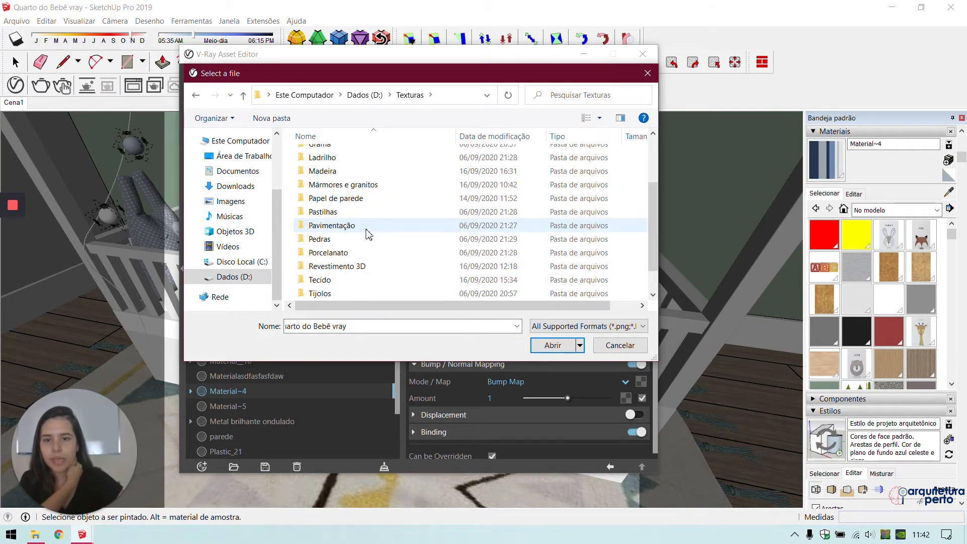
double_click(319, 279)
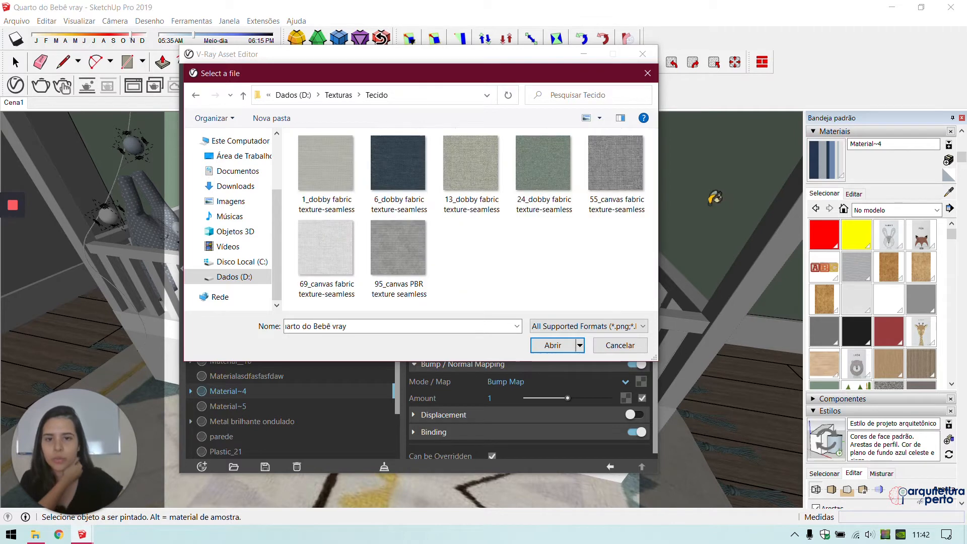
click(620, 165)
click(552, 346)
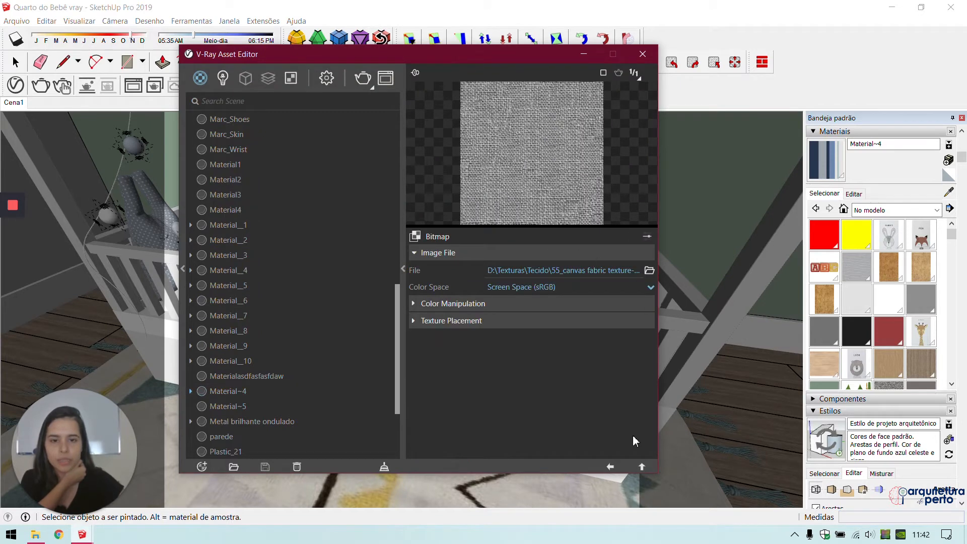
click(610, 468)
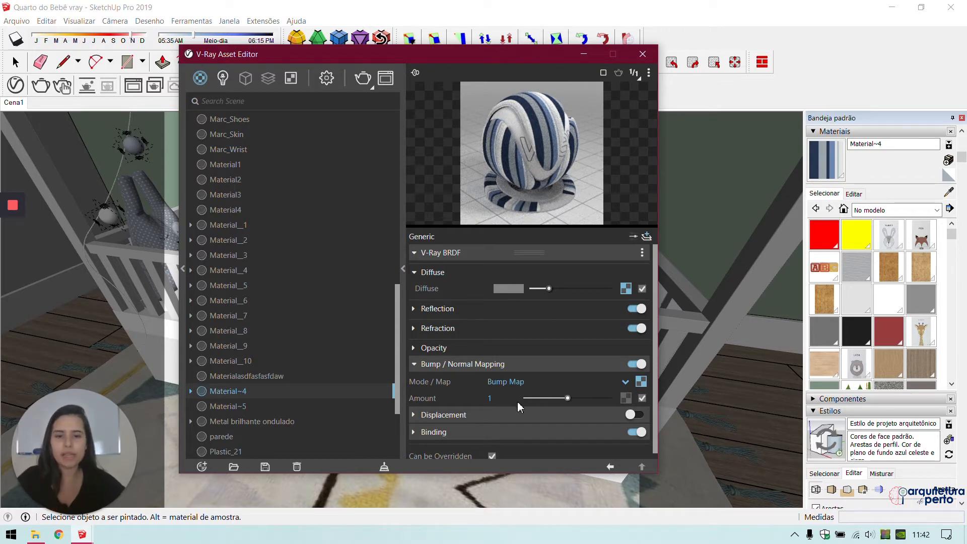
Step: Set the blanket material's bump amount to 0,4
click(490, 399)
key(BackSpace)
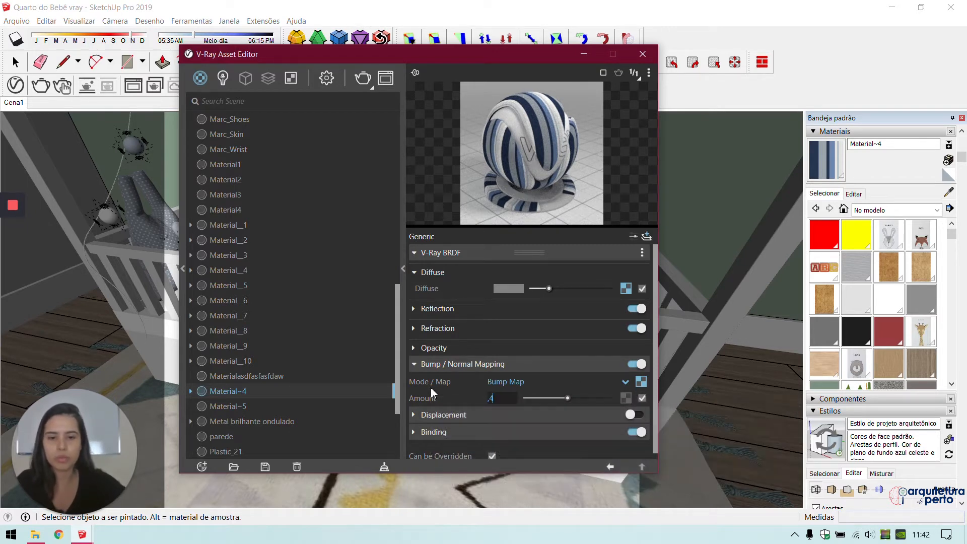
key(Return)
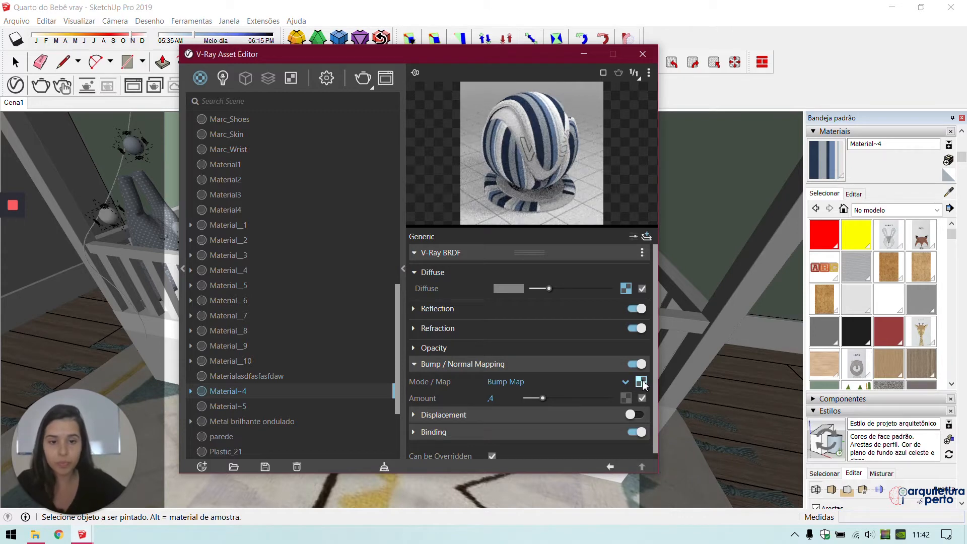
Step: Wrap the blanket's bump map in a Color Correction with saturation -1 and brightness -0,254, and close the material editor
click(640, 381)
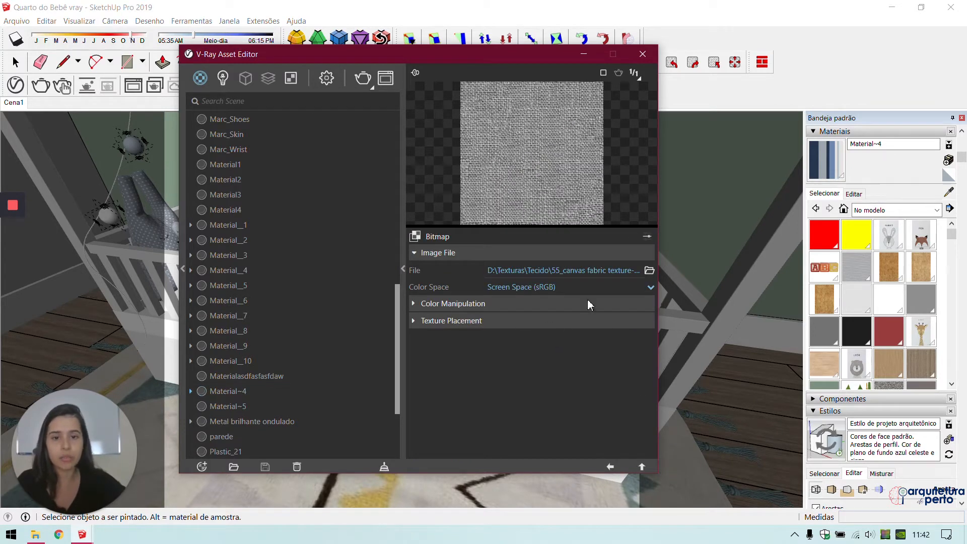
click(610, 467)
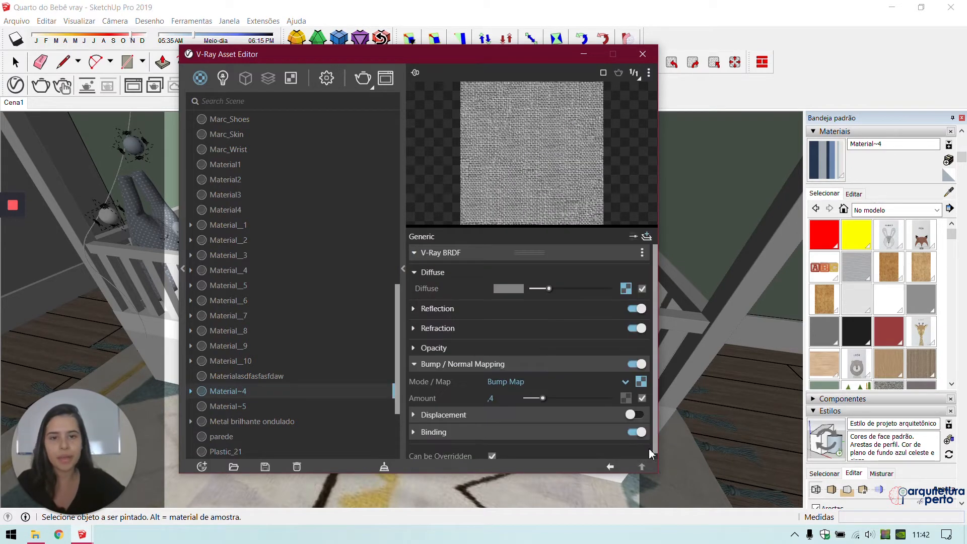
right_click(640, 382)
mouse_move(620, 354)
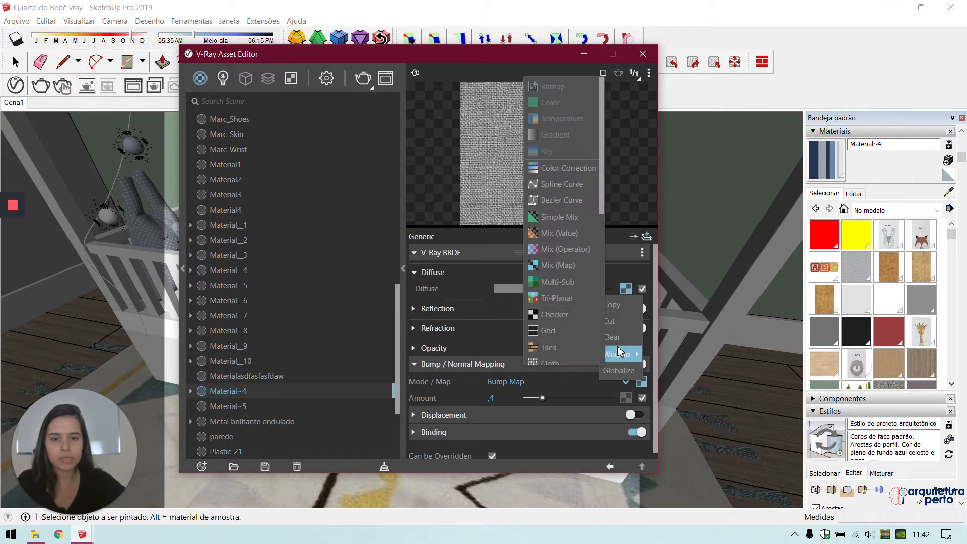
click(576, 170)
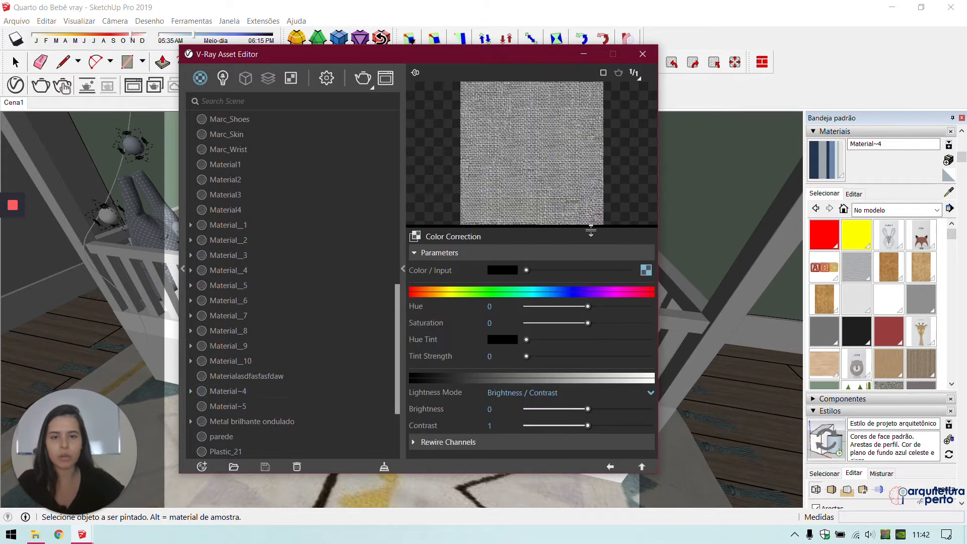
drag(587, 323, 501, 323)
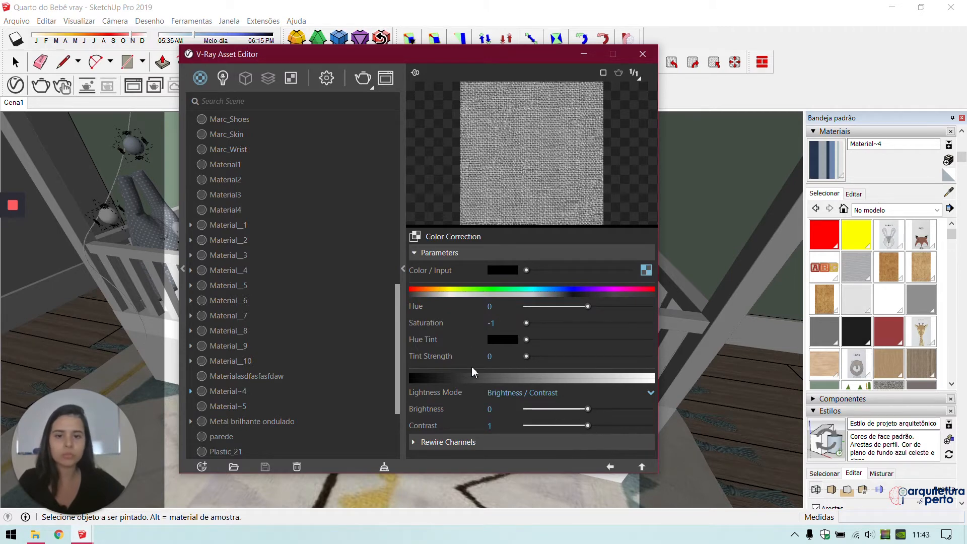
drag(588, 409, 574, 413)
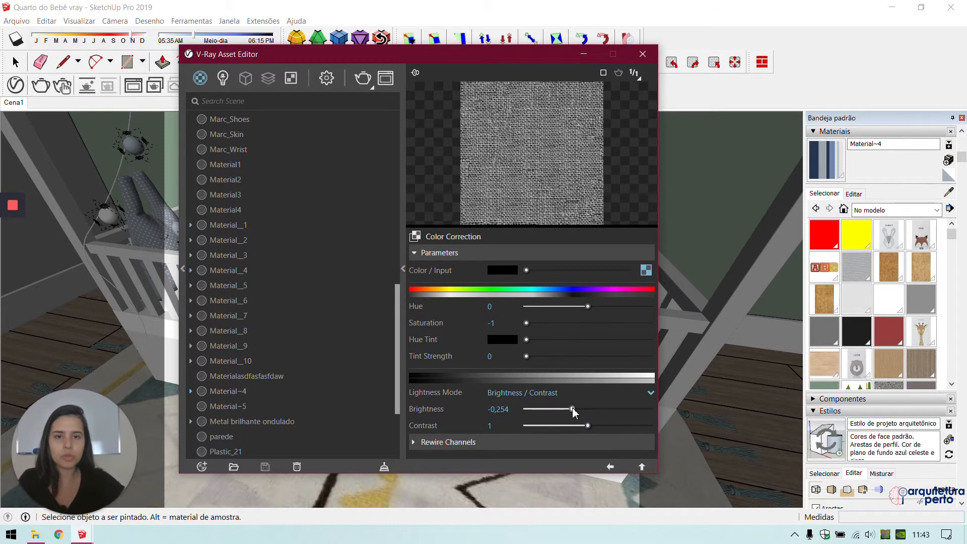
click(611, 467)
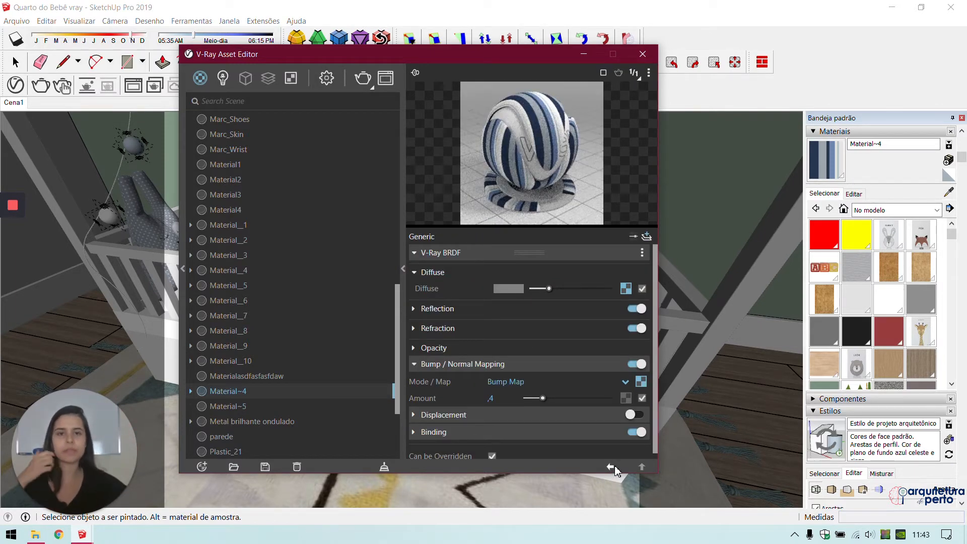
click(642, 54)
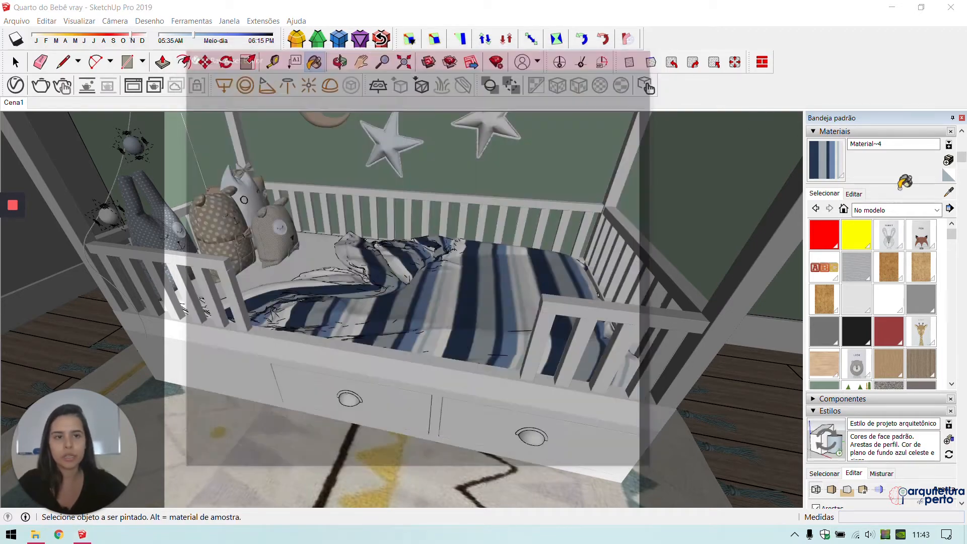
Step: Sample the material of the white mattress beside the animal pillows
click(949, 192)
middle_drag(164, 232, 364, 298)
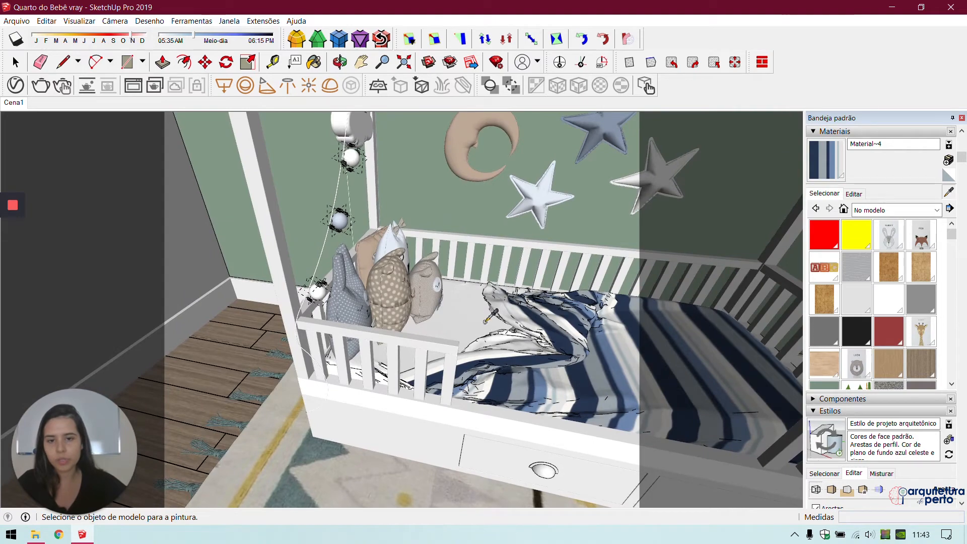
mouse_move(491, 317)
middle_down()
mouse_move(321, 382)
mouse_move(363, 391)
middle_up()
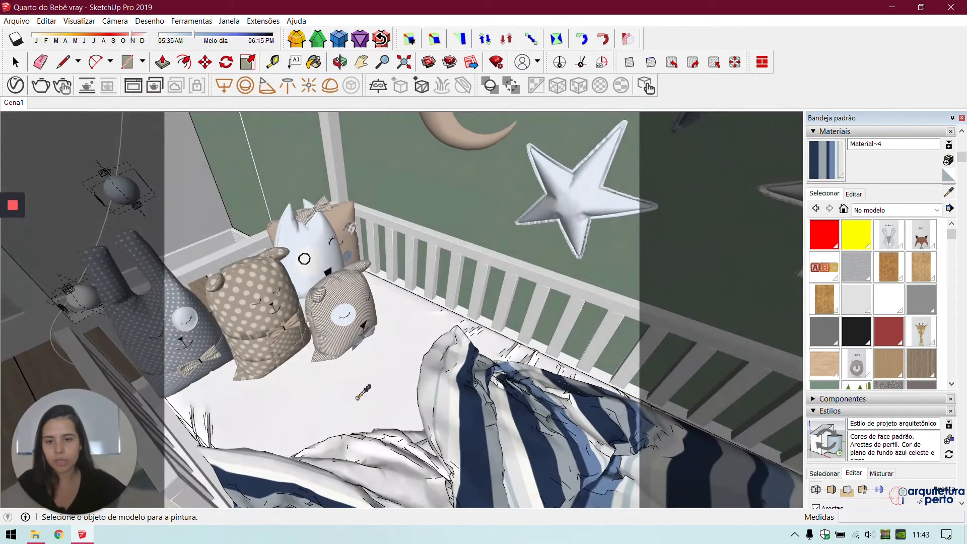
click(390, 387)
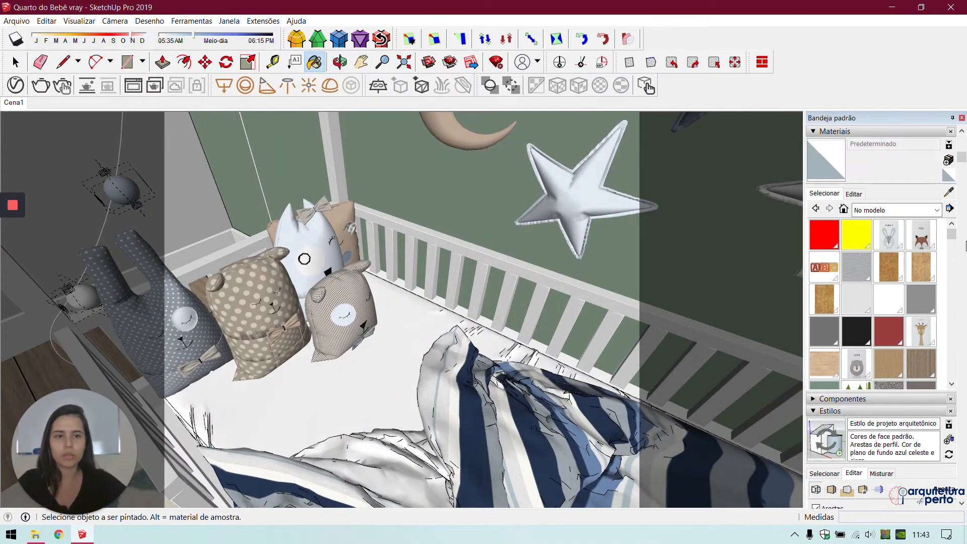
Step: Open the mattress group and paint its white top surface with the pale cyan Cor H01 from the Cores collection
click(870, 212)
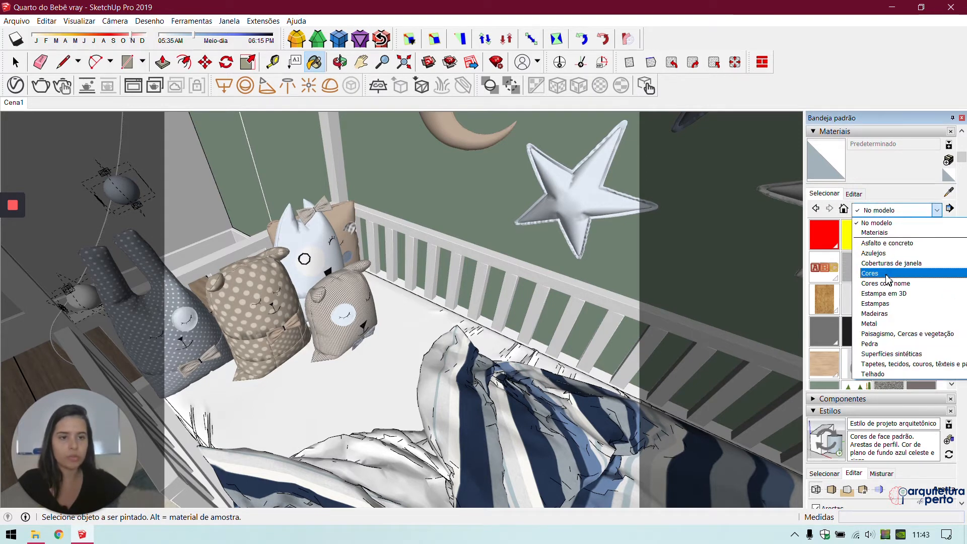
click(878, 257)
scroll(886, 279, down, 10)
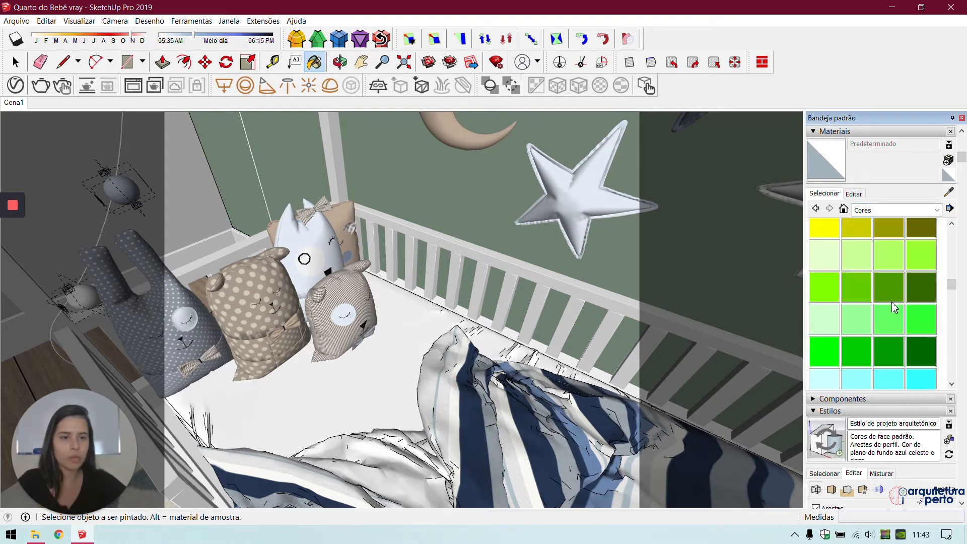
click(831, 260)
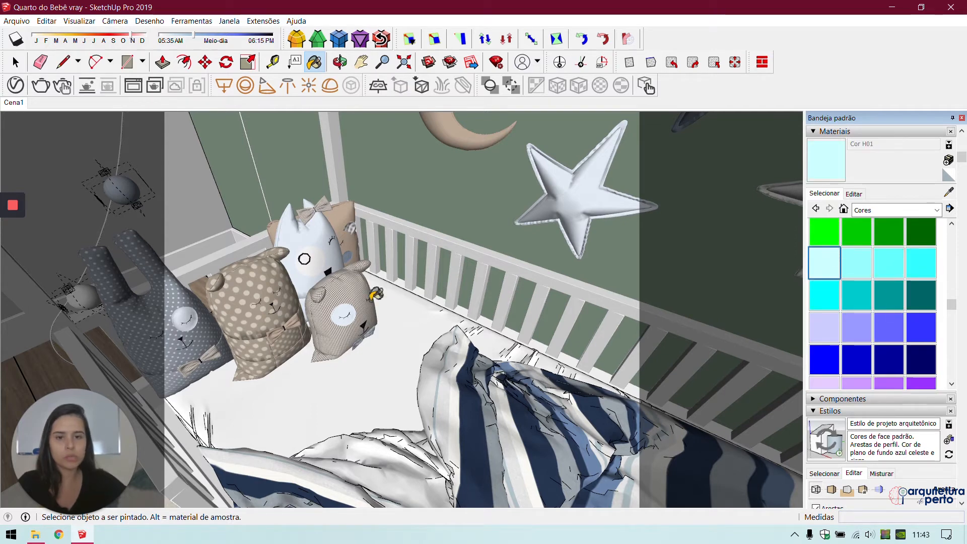
key(space)
click(389, 380)
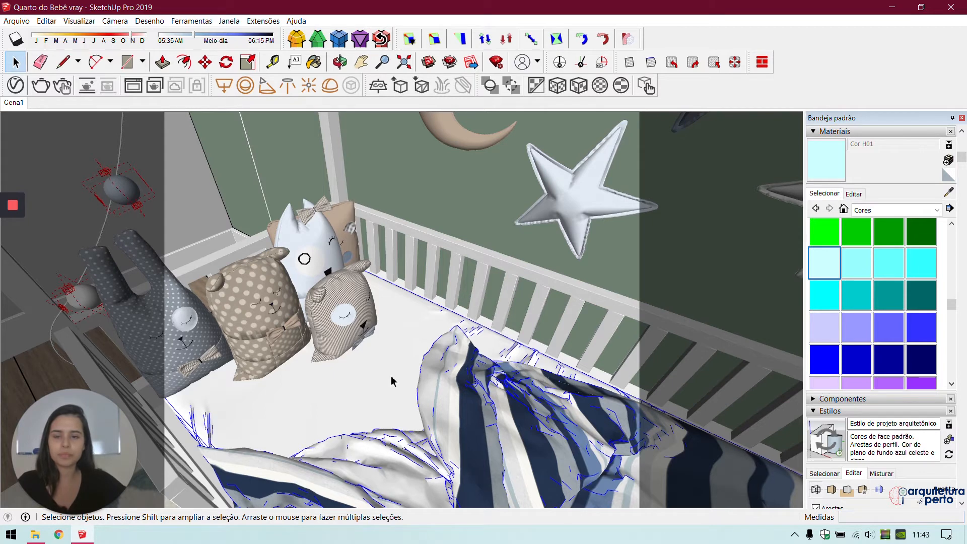
double_click(393, 382)
click(393, 381)
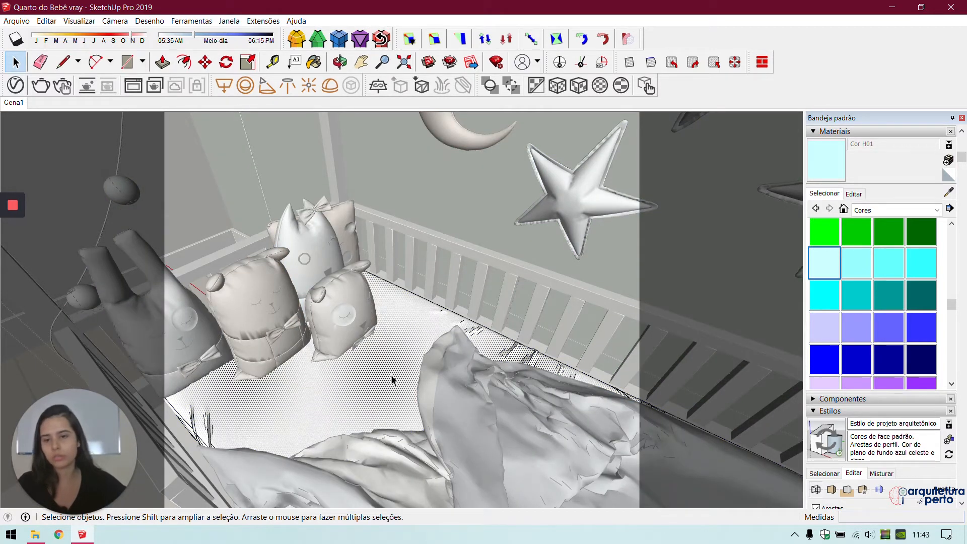
click(823, 174)
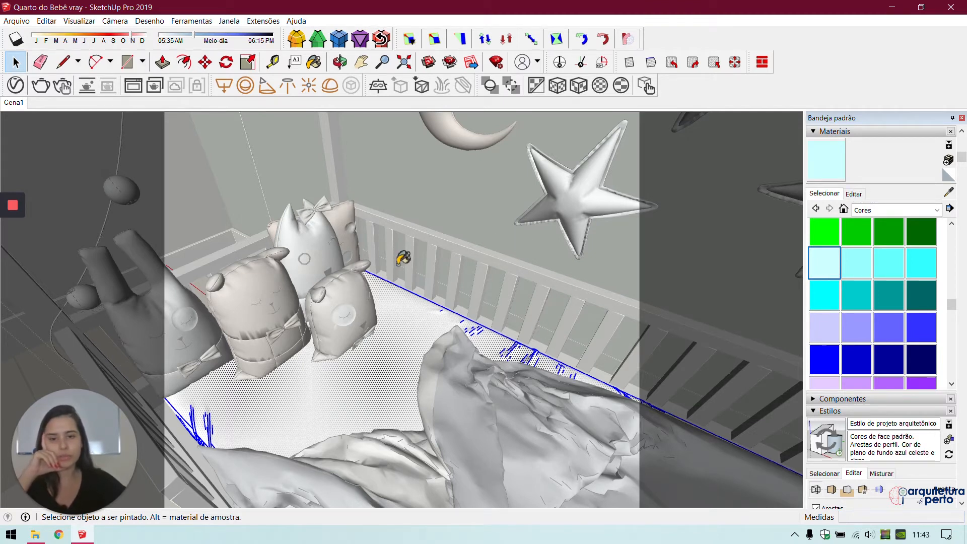
click(825, 157)
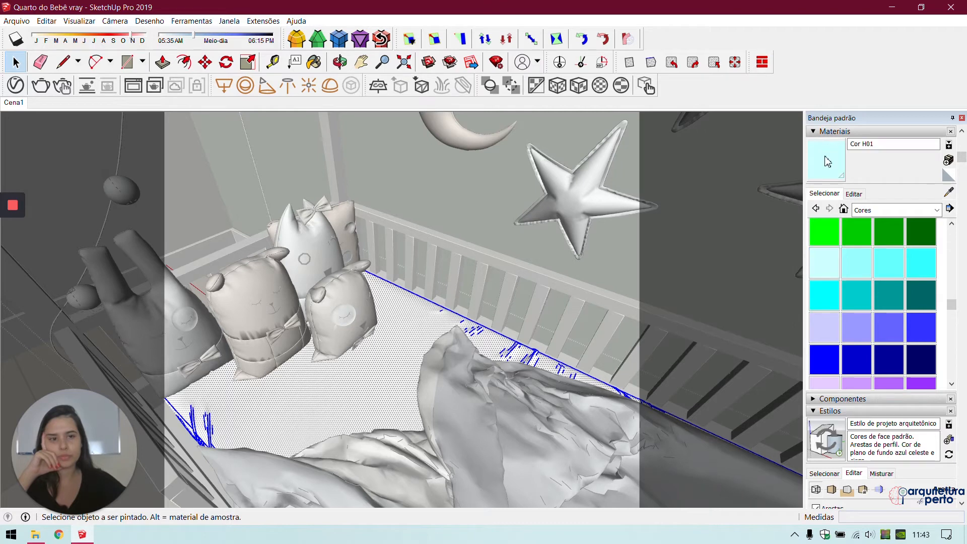
Step: Lower the saturation of the mattress colour Cor H01 to 11 and leave the mattress group
click(854, 193)
drag(842, 259, 837, 258)
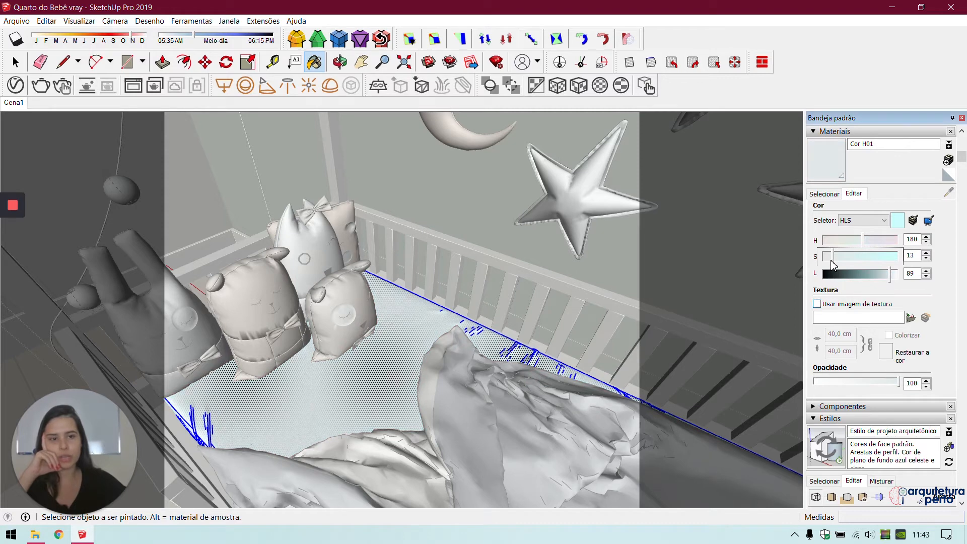
drag(833, 263, 836, 263)
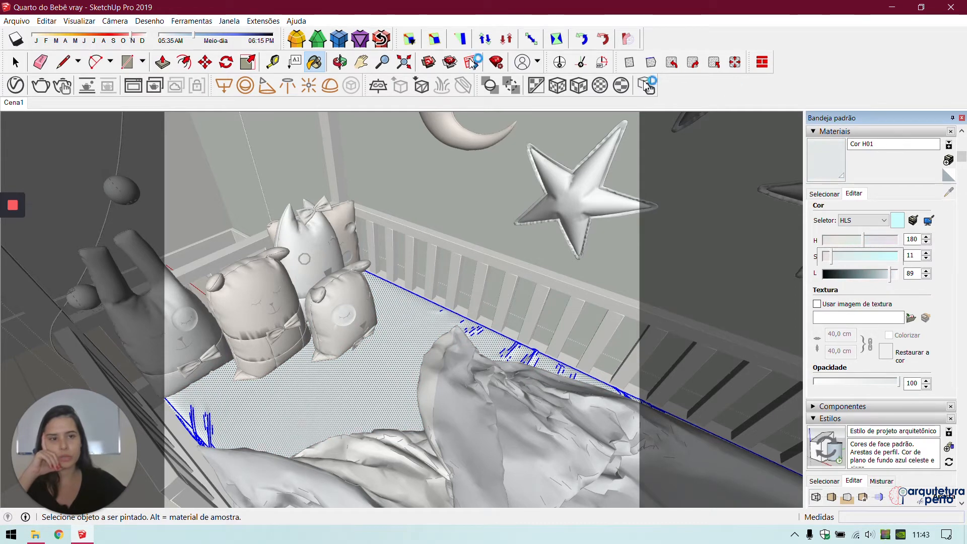
click(12, 89)
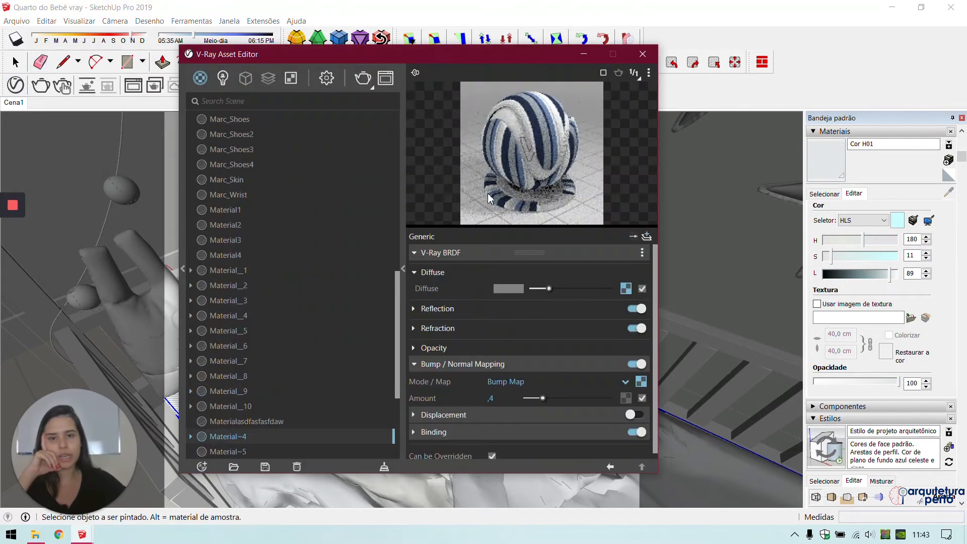
click(644, 53)
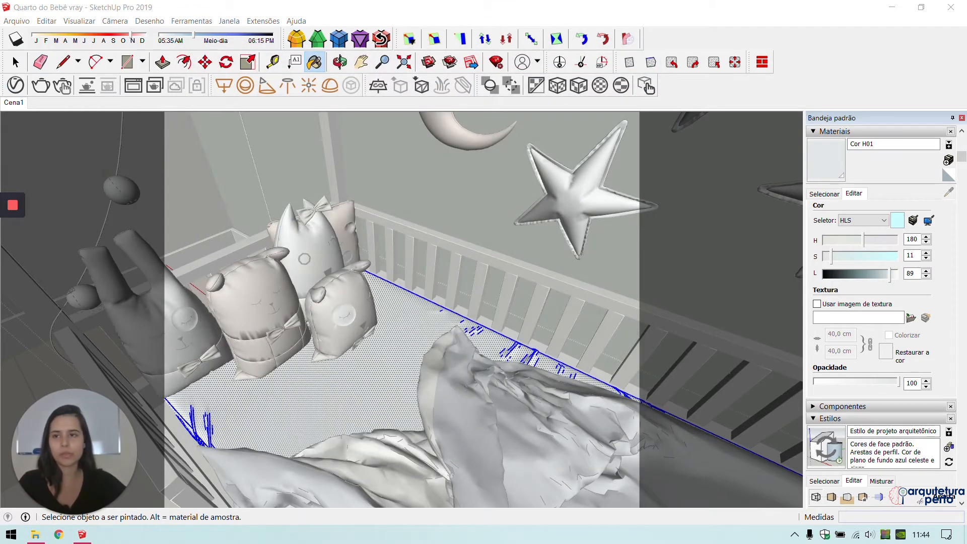
click(14, 62)
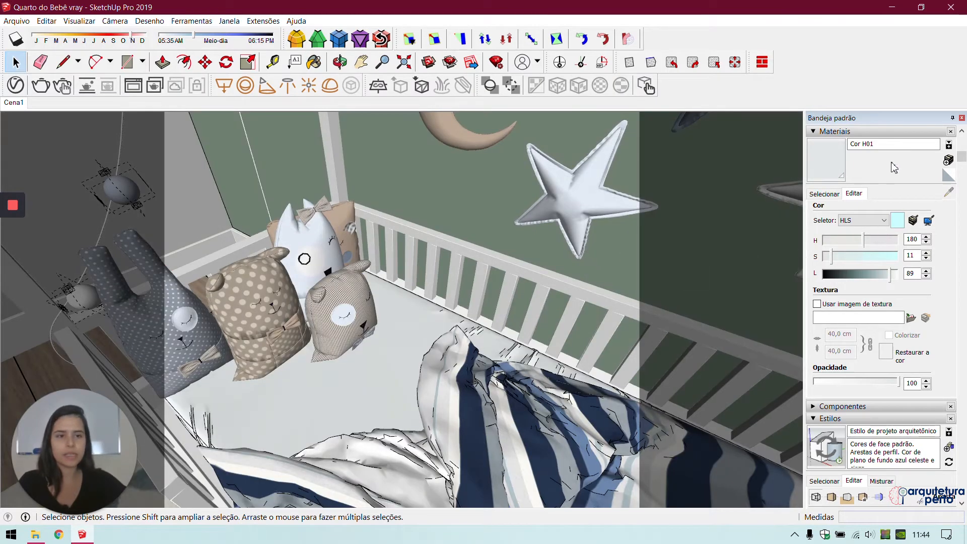
Step: Enable bump mapping on the V-Ray material Cor H01 and load the 95_canvas PBR texture seamless image from D:\Texturas\Tecido as its bump bitmap
click(823, 194)
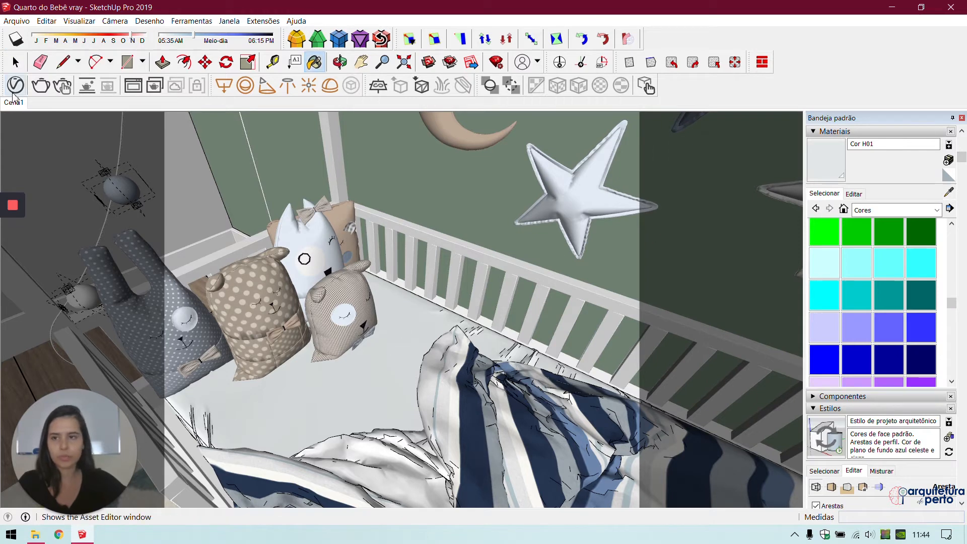
click(714, 63)
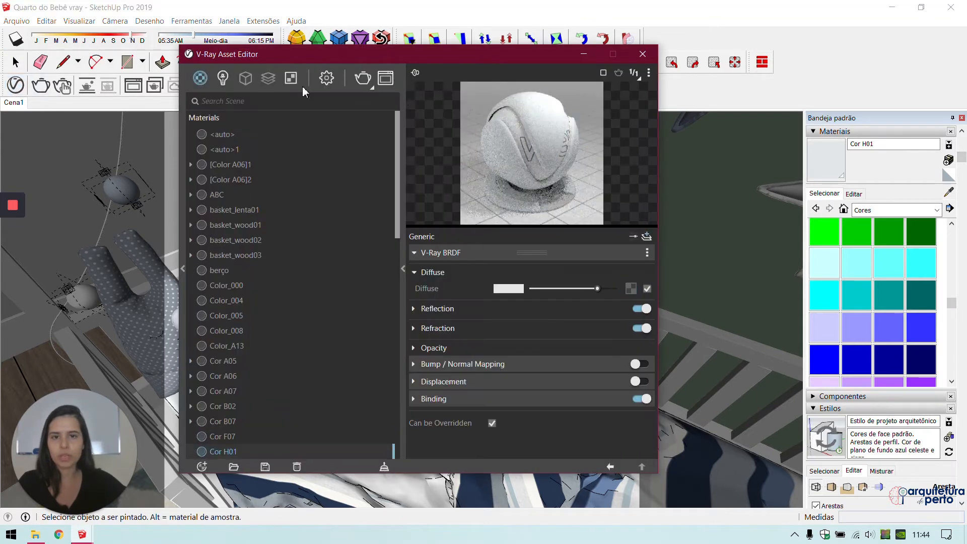
click(493, 365)
click(633, 365)
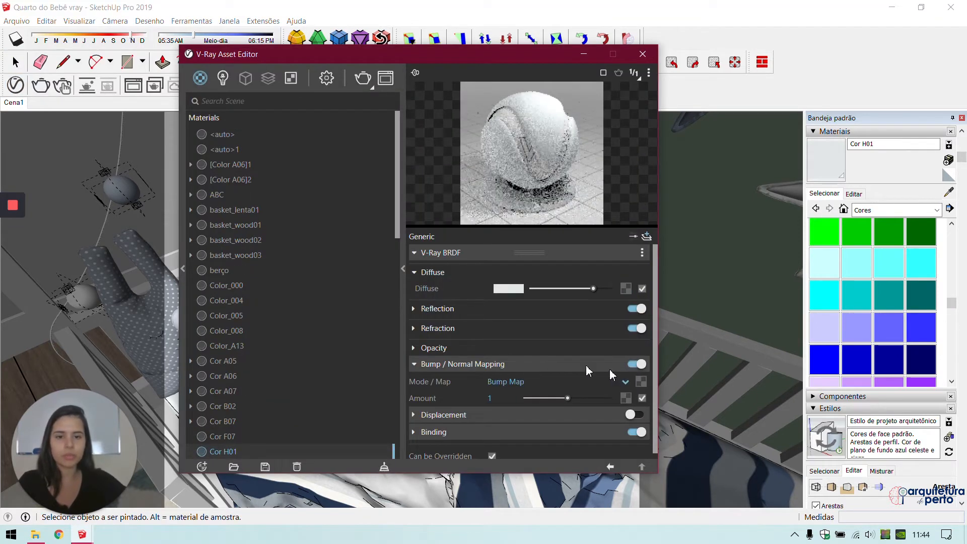
click(641, 383)
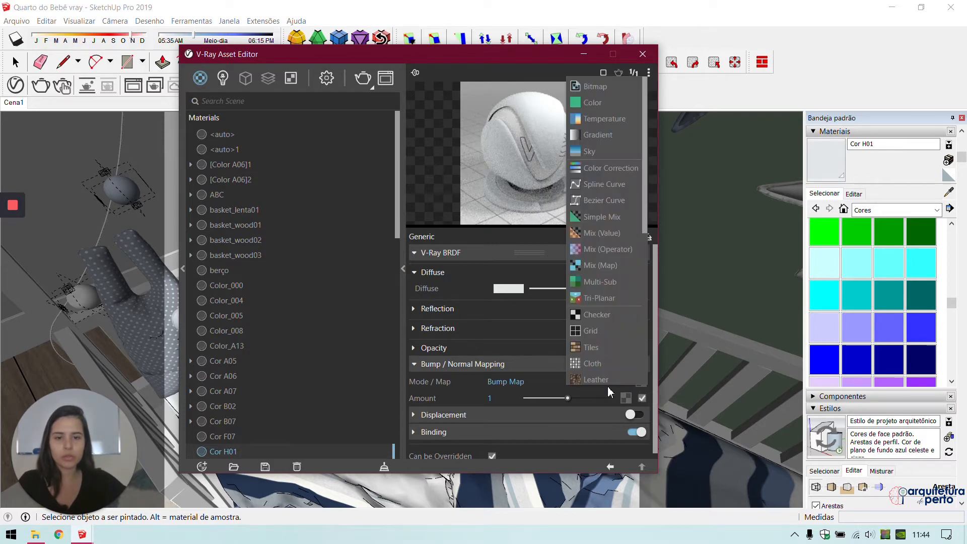
click(597, 99)
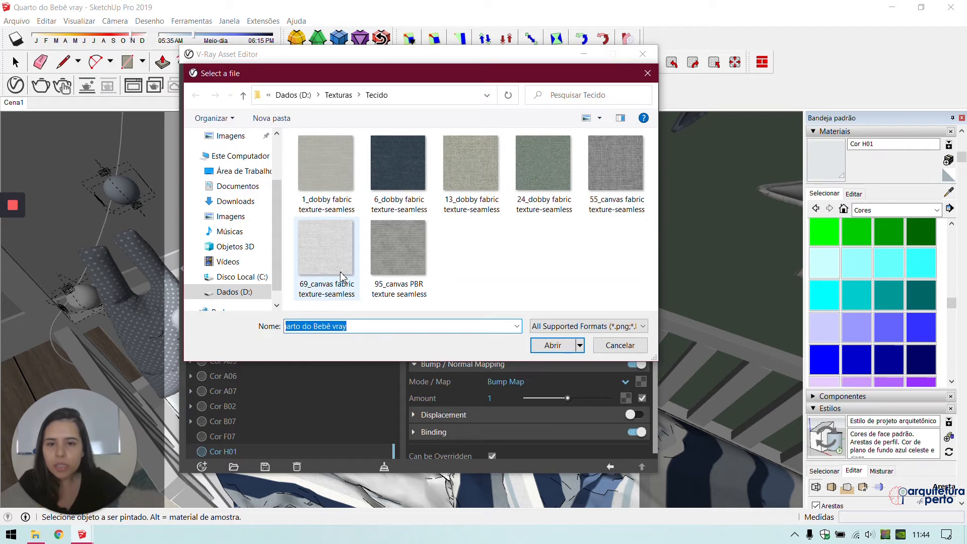
click(413, 266)
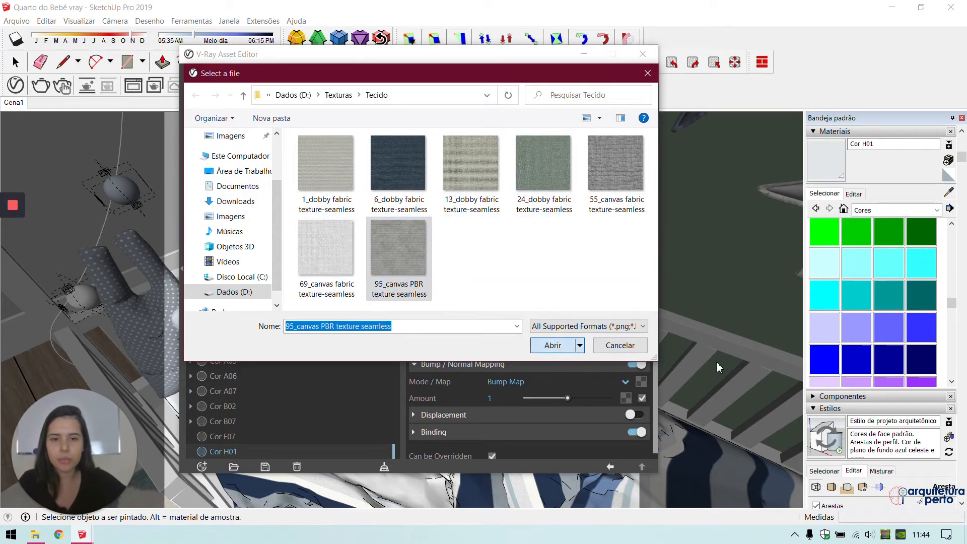
key(Return)
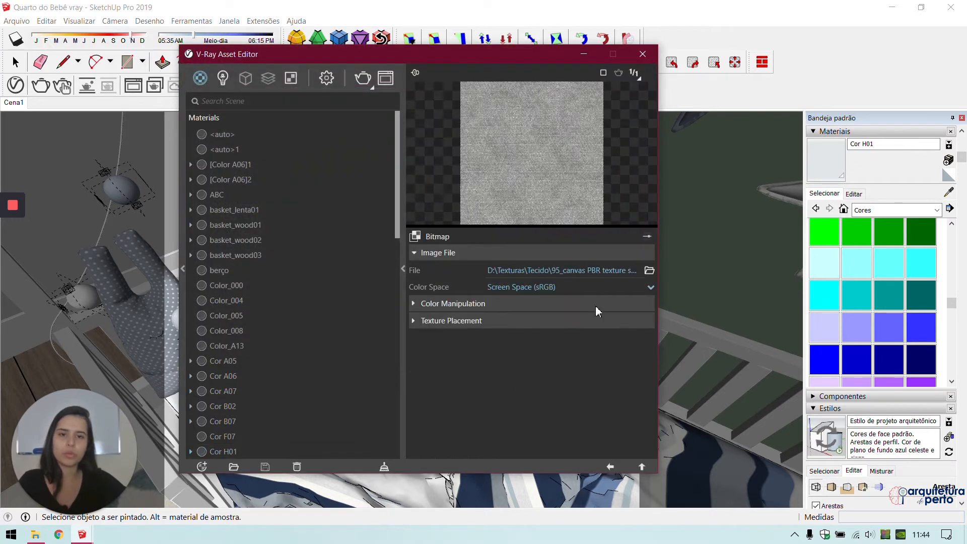
click(610, 466)
Step: Set the bump amount of Cor H01 to 0,1 and close the material editor
drag(497, 398, 456, 398)
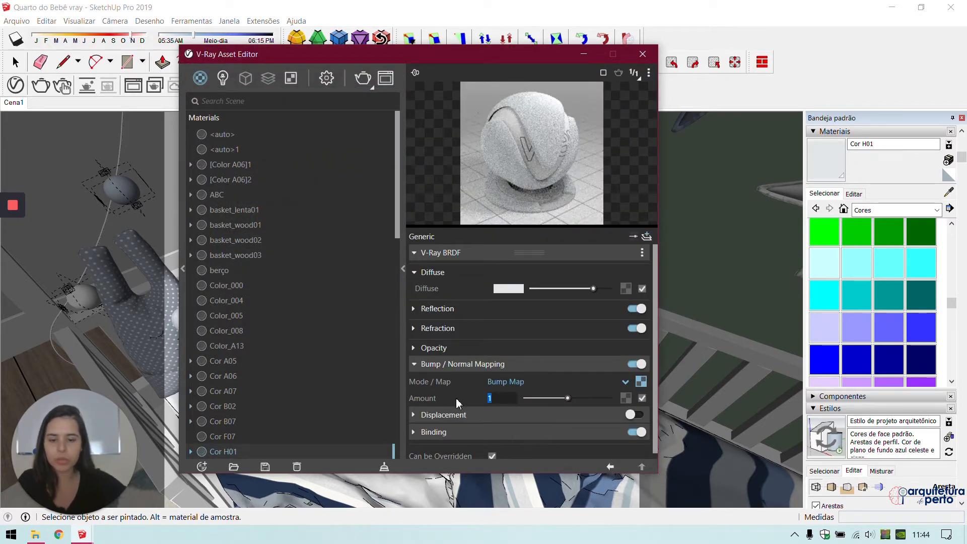
text(,1)
key(Return)
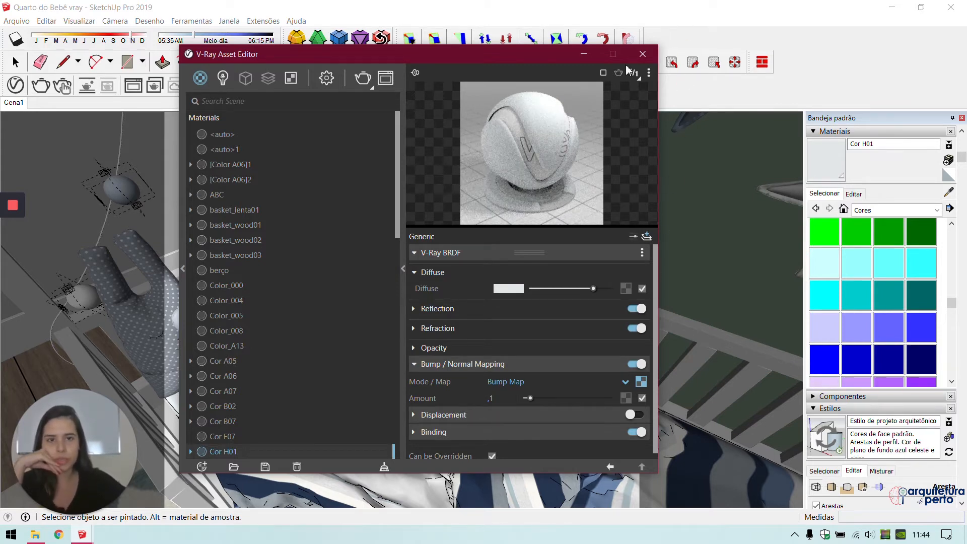
click(642, 54)
Step: Sample the small checked bear pillow's material and enable bump mapping on it in the V-Ray Asset Editor
click(949, 192)
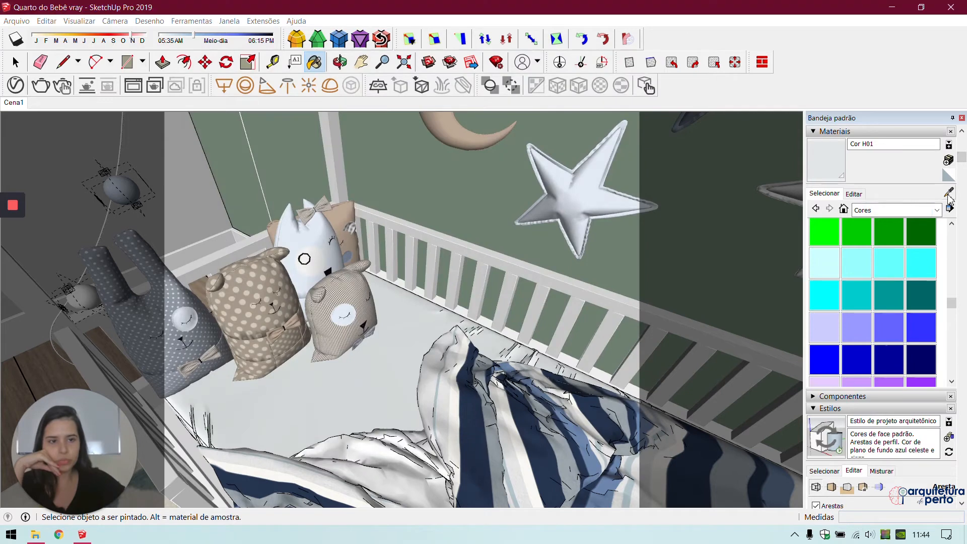
click(353, 290)
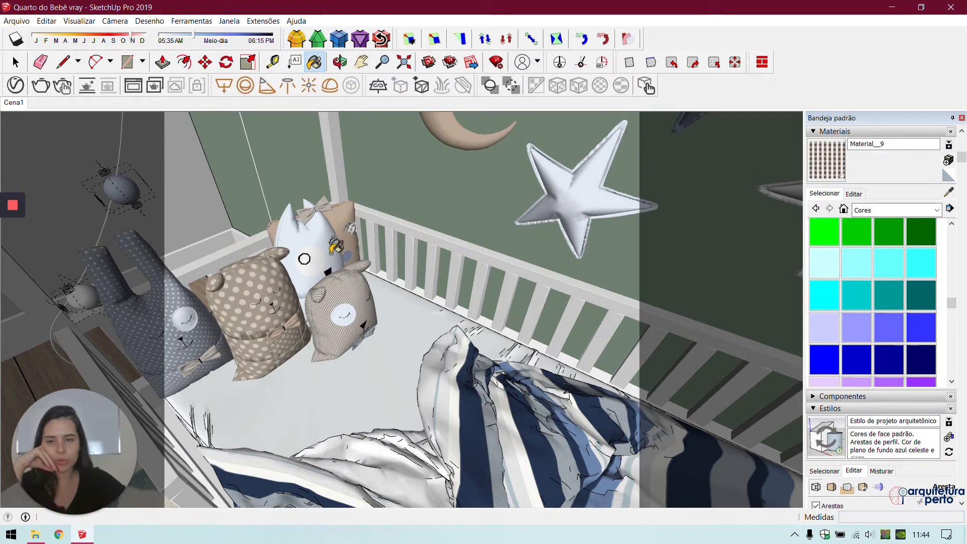
click(16, 86)
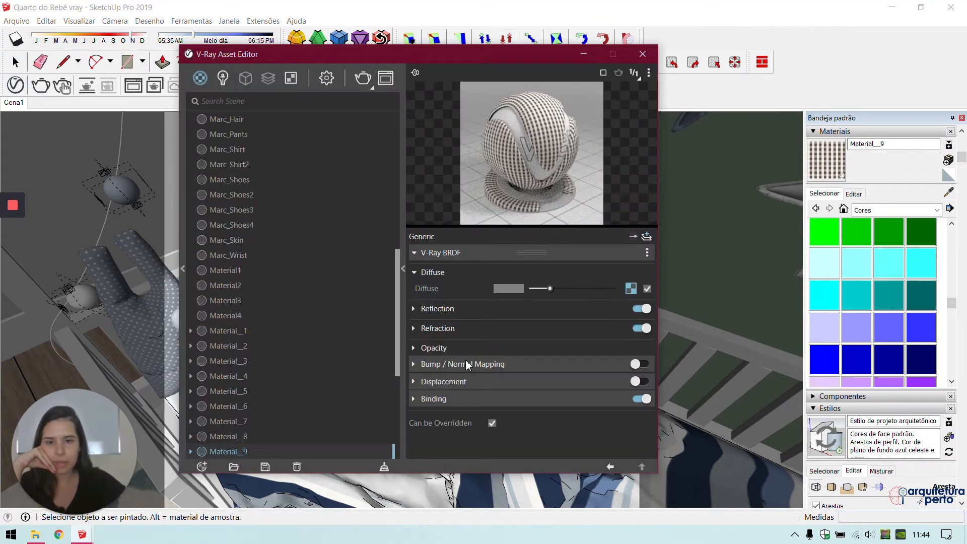
click(496, 364)
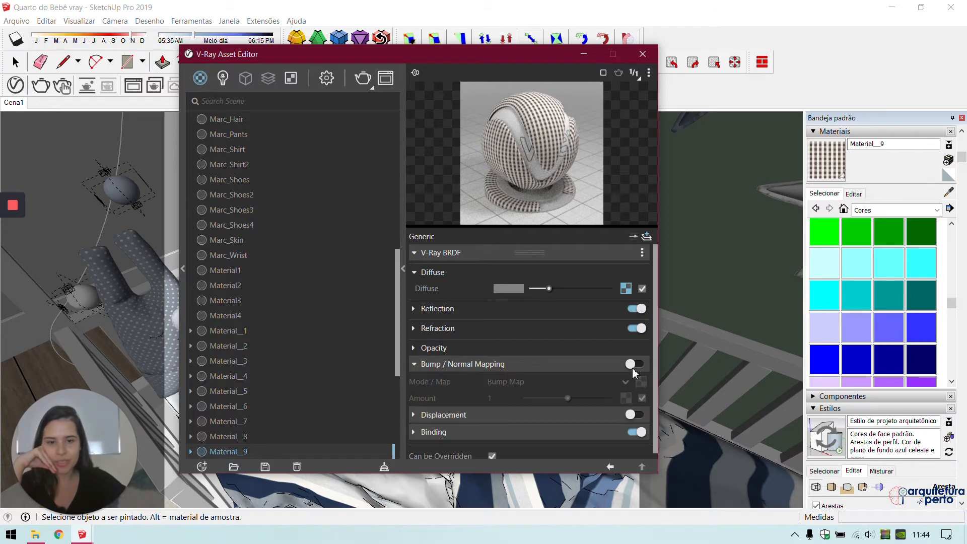
click(633, 365)
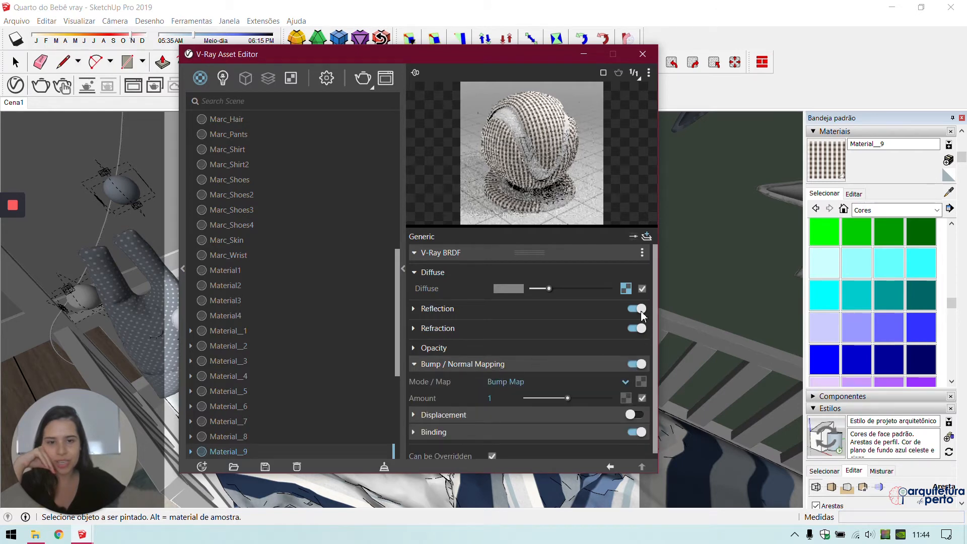
Step: Reuse the checked pillow material's diffuse texture as its bump map with amount 0,2, and close the editor
click(641, 383)
click(632, 395)
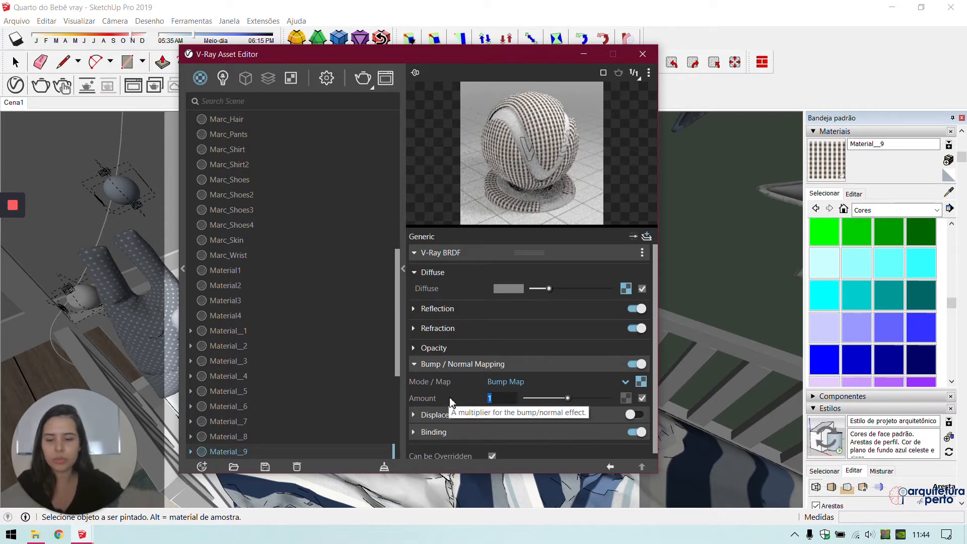
text(.2)
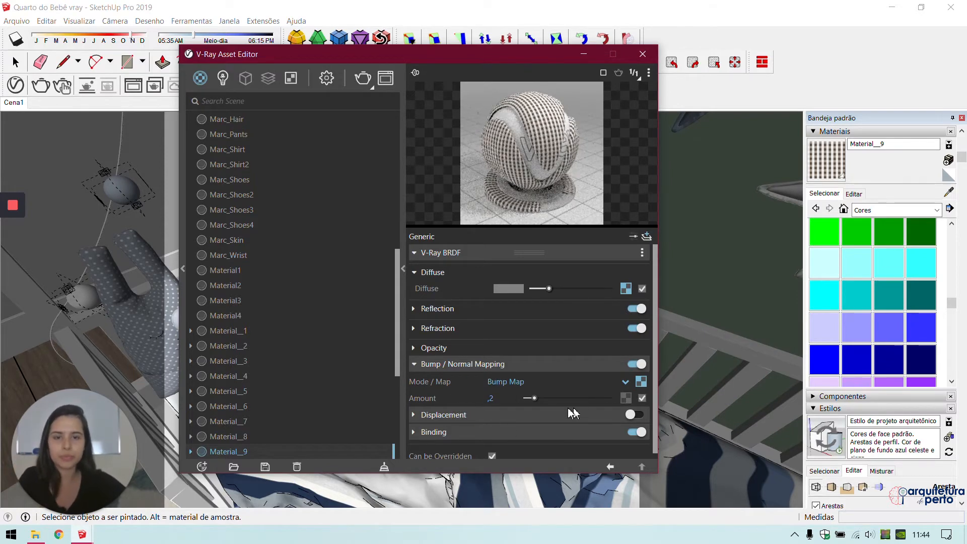
click(642, 54)
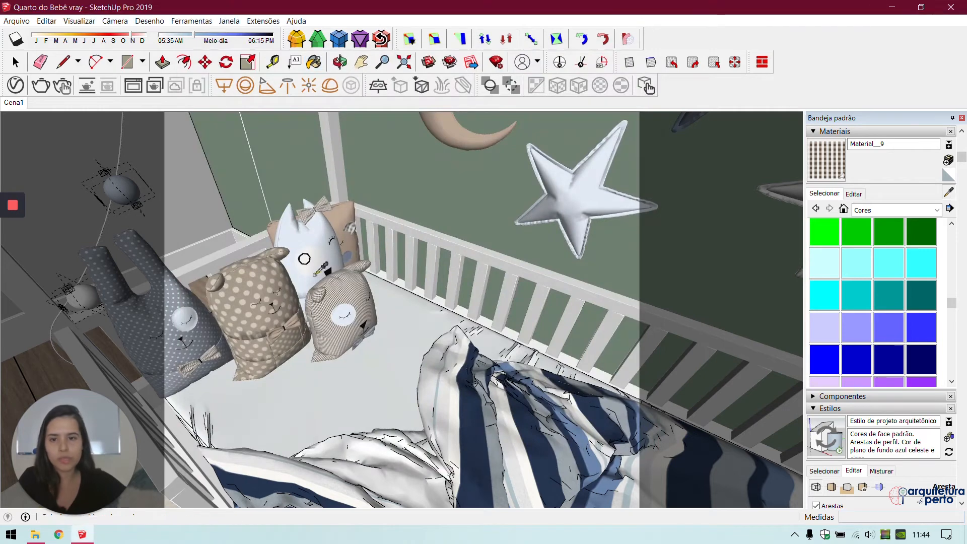
Step: Sample the beige polka-dot bear pillow's material and enable bump mapping on it in the V-Ray Asset Editor
alt+click(245, 296)
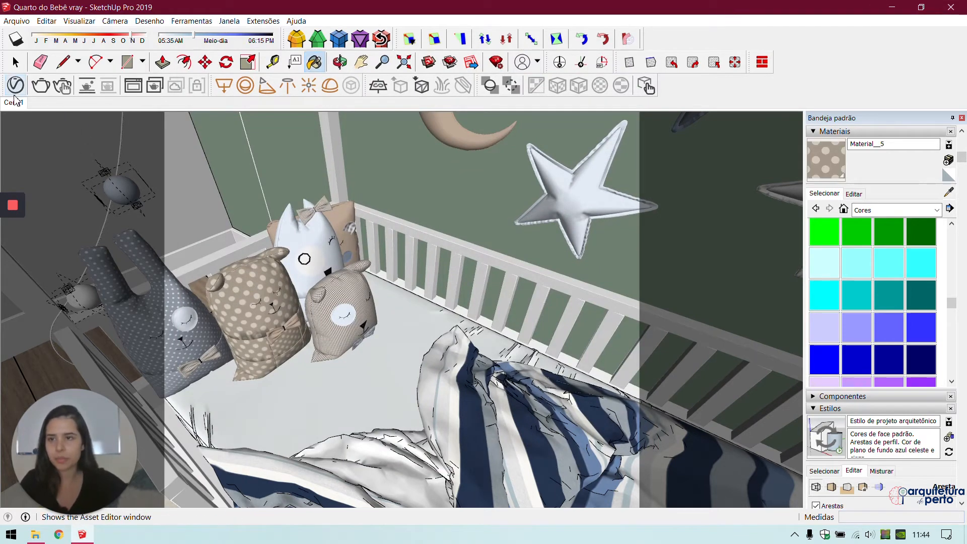
click(15, 85)
click(479, 370)
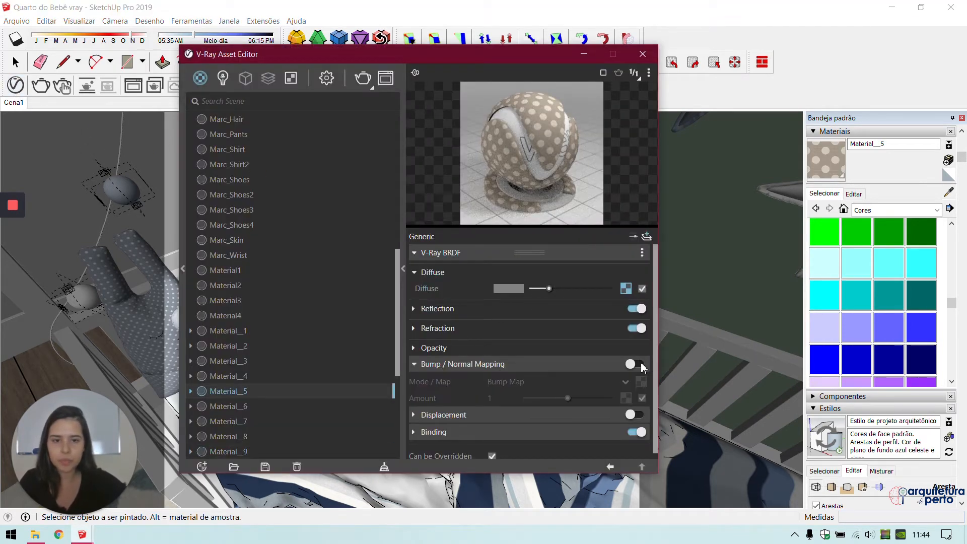
click(635, 364)
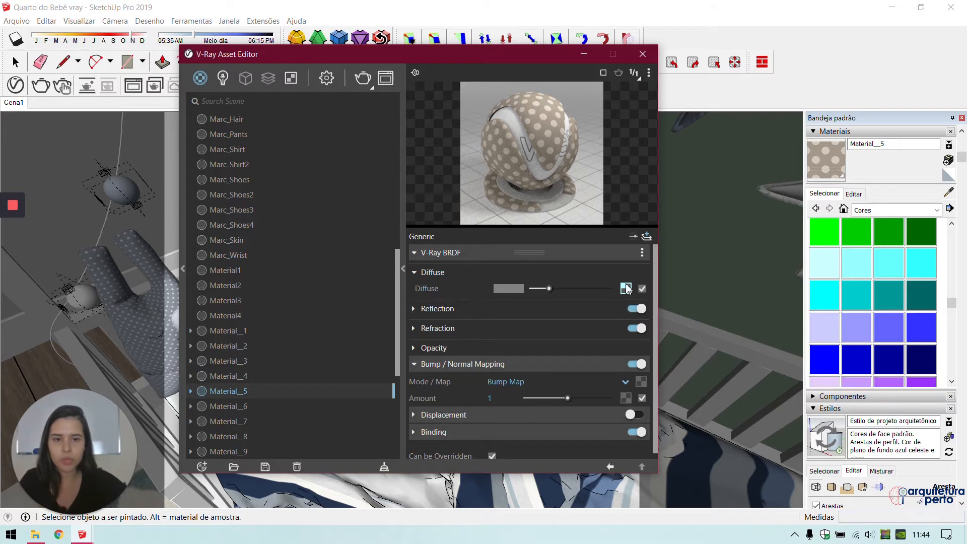
Step: Reuse the beige polka-dot material's diffuse texture as its bump map with amount 0,2, and close the editor
right_click(641, 382)
click(607, 390)
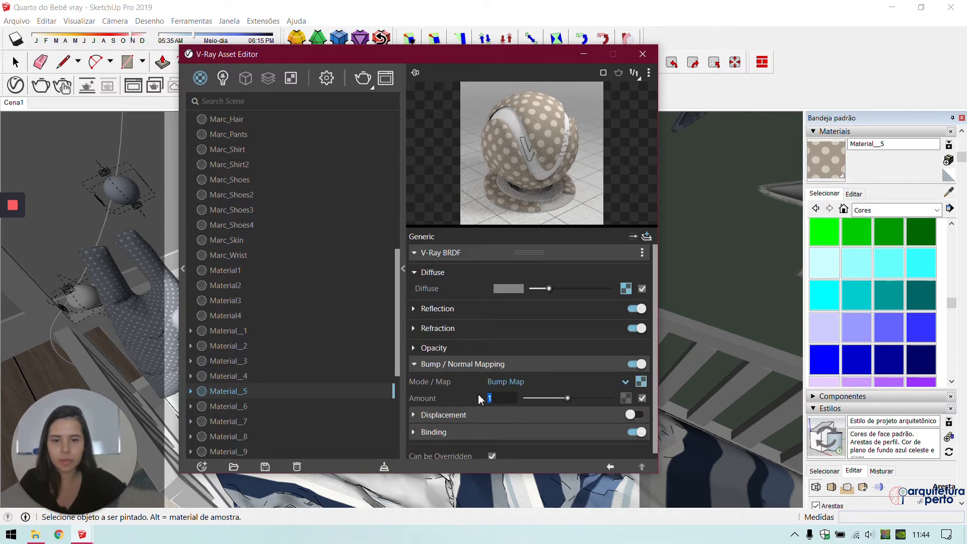
text(,2)
key(Return)
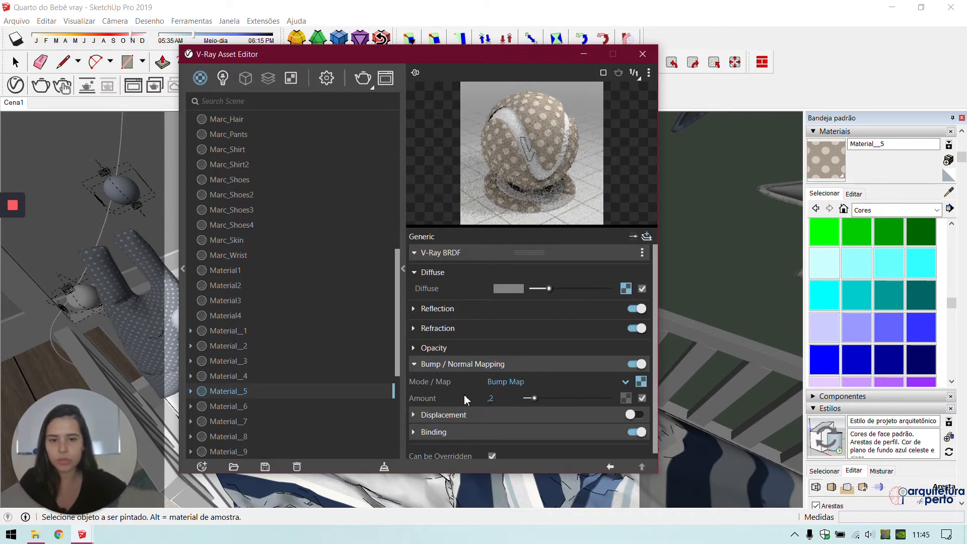
click(642, 54)
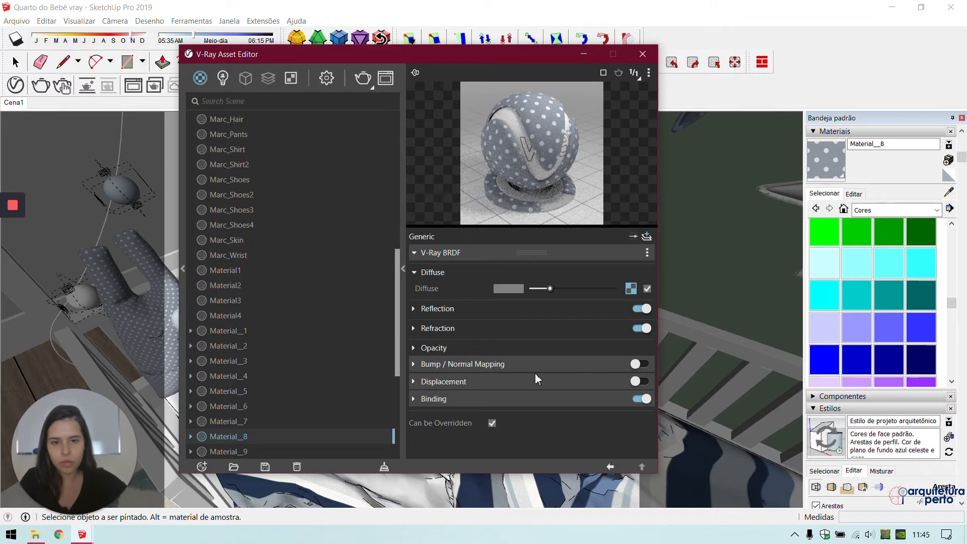
Step: Enable bump mapping on the gray polka-dot material, reusing its diffuse texture as the bump map with amount 0,2
click(619, 363)
click(631, 363)
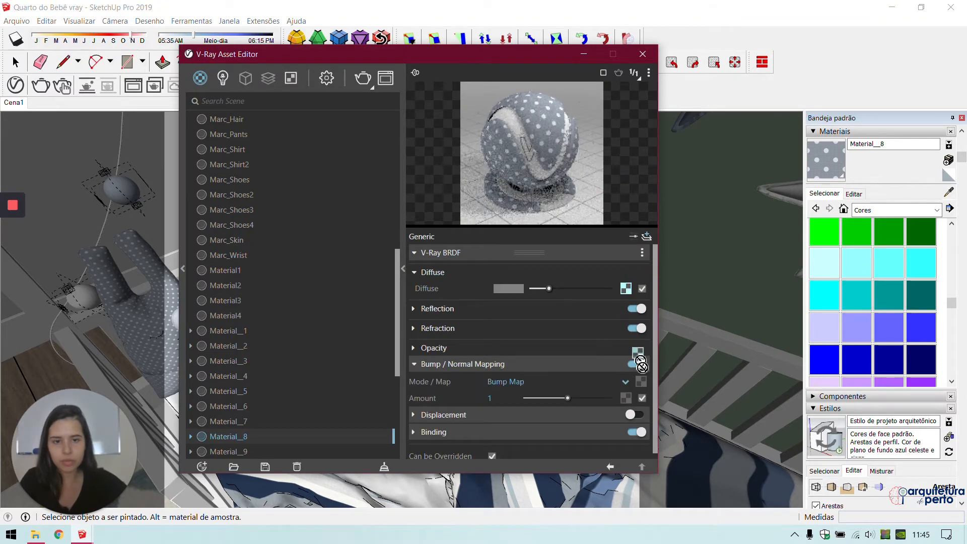
drag(643, 384, 643, 384)
click(626, 393)
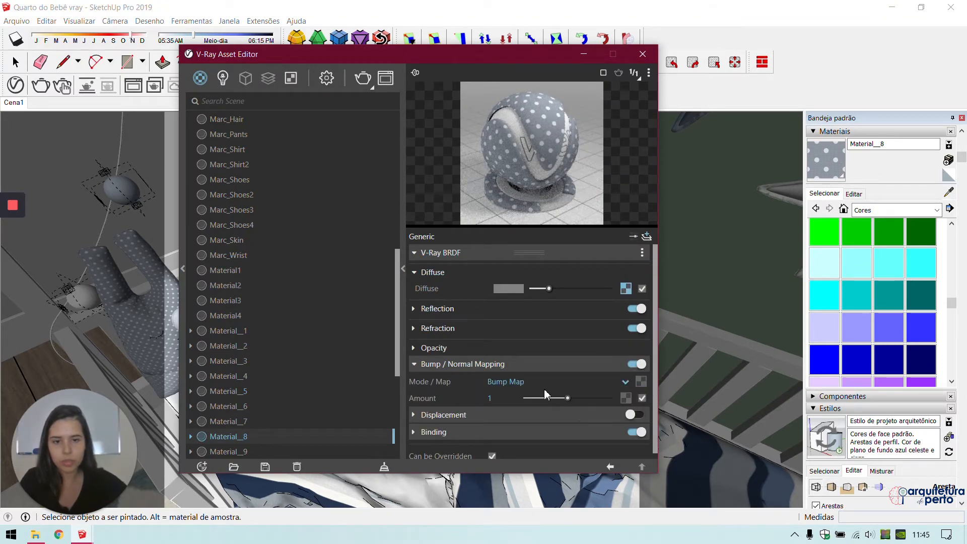
drag(498, 397, 460, 392)
key(BackSpace)
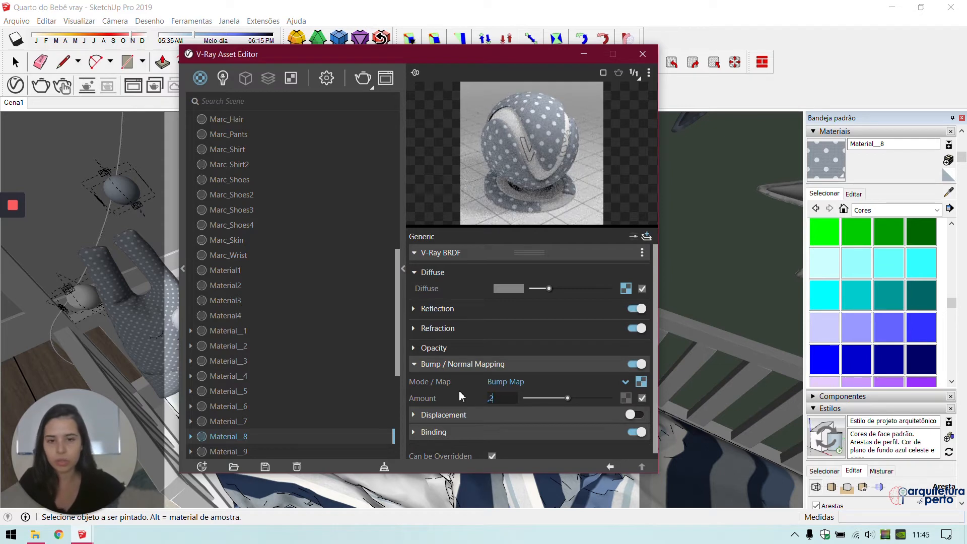
key(Return)
Step: Give the gray polka-dot material a gray reflection color with reflection glossiness 0,85, and close the editor
click(445, 310)
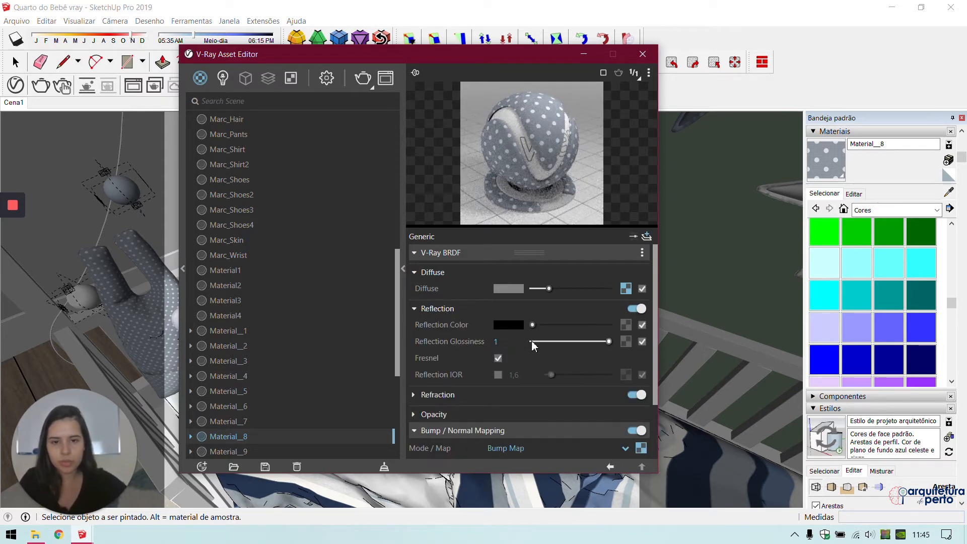
drag(533, 328, 537, 325)
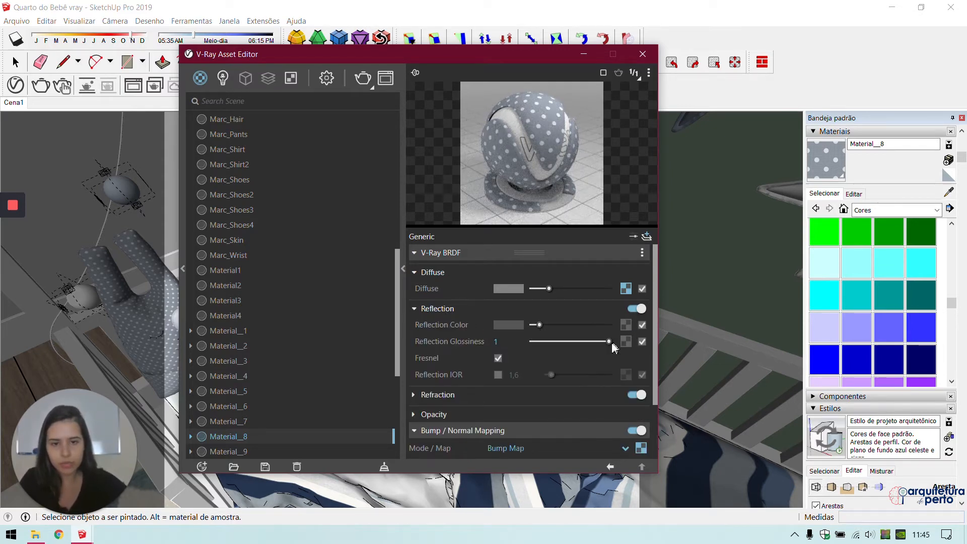
drag(612, 345, 599, 346)
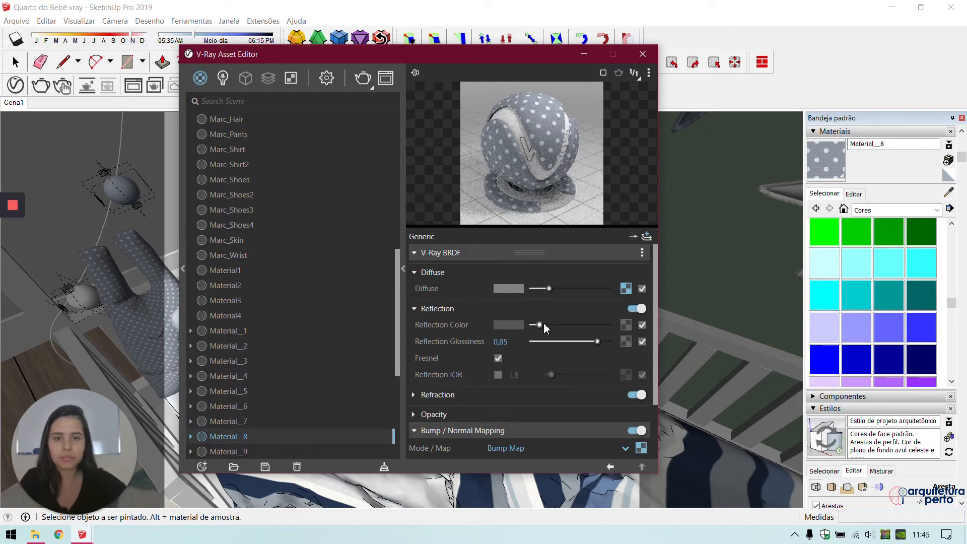
drag(539, 324, 546, 325)
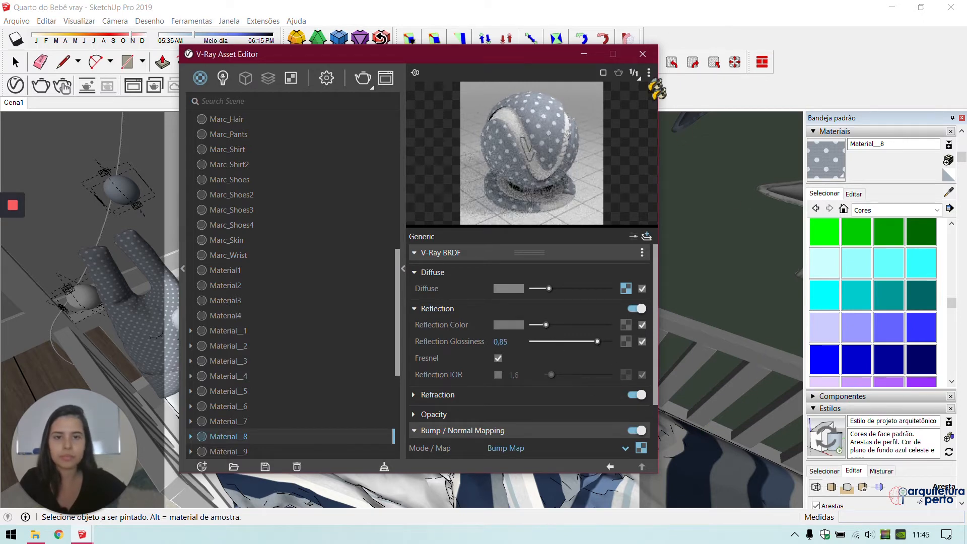
click(642, 54)
Step: Sample the white cat pillow's material and enable bump mapping on it in the V-Ray Asset Editor
click(949, 192)
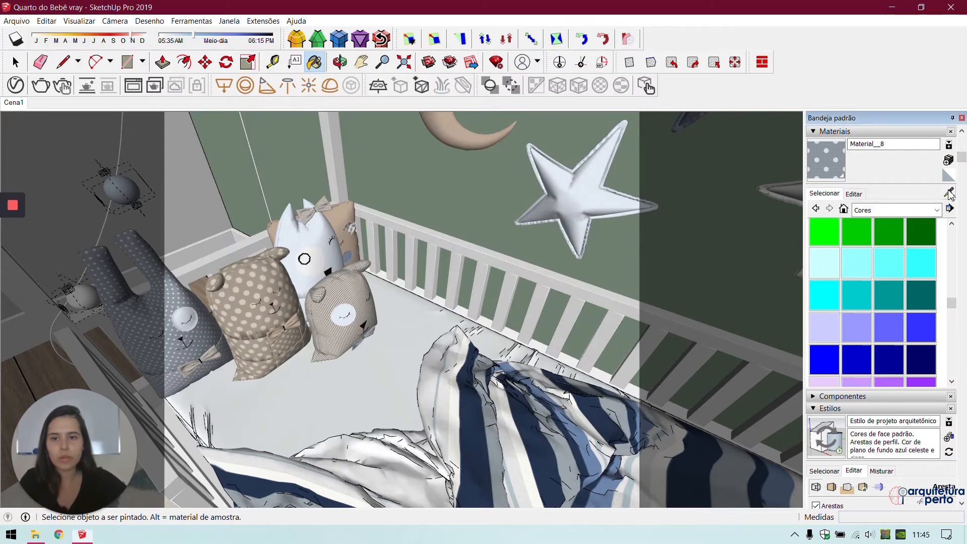
click(322, 234)
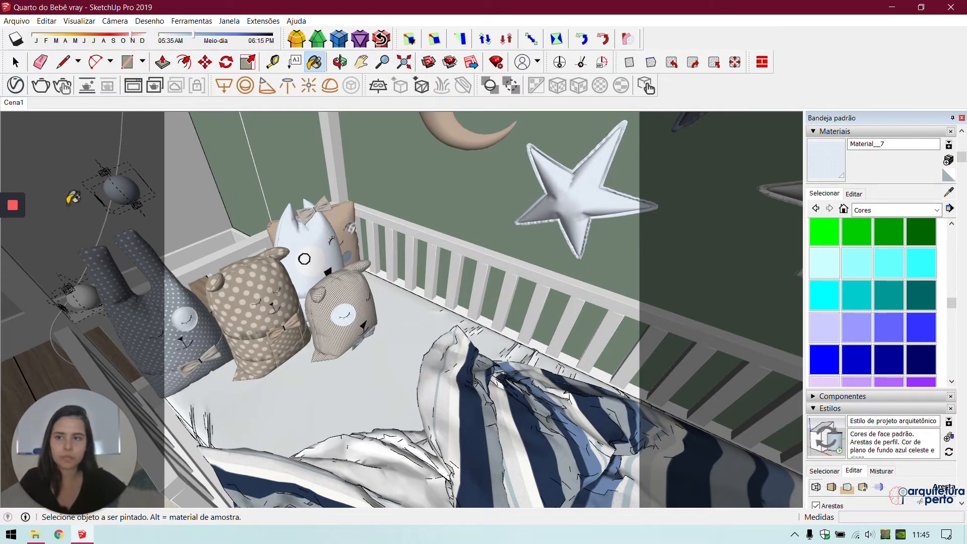
click(15, 85)
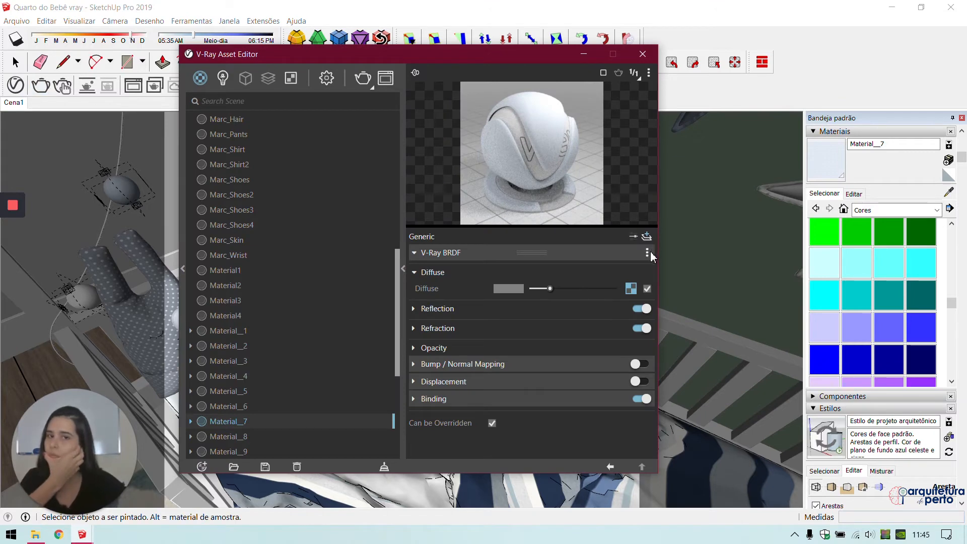
click(553, 368)
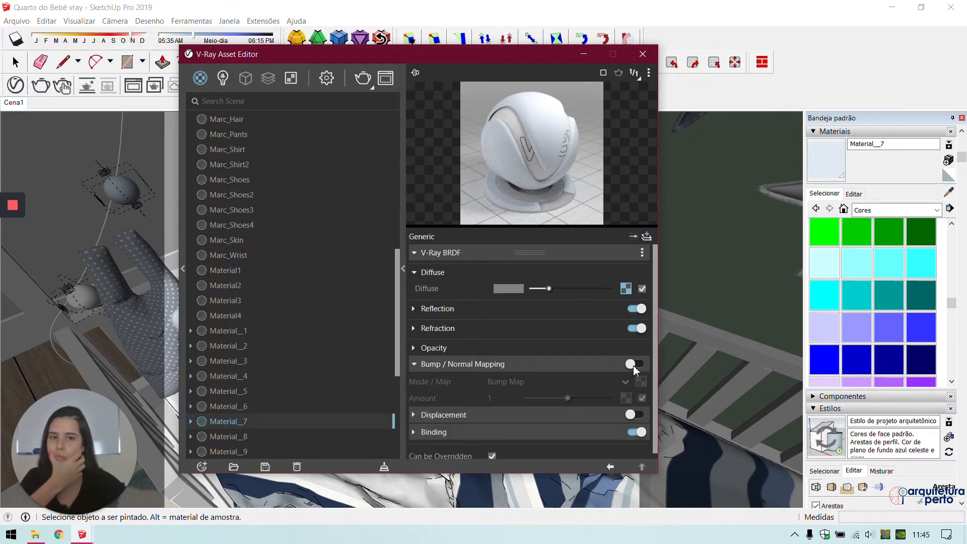
click(633, 365)
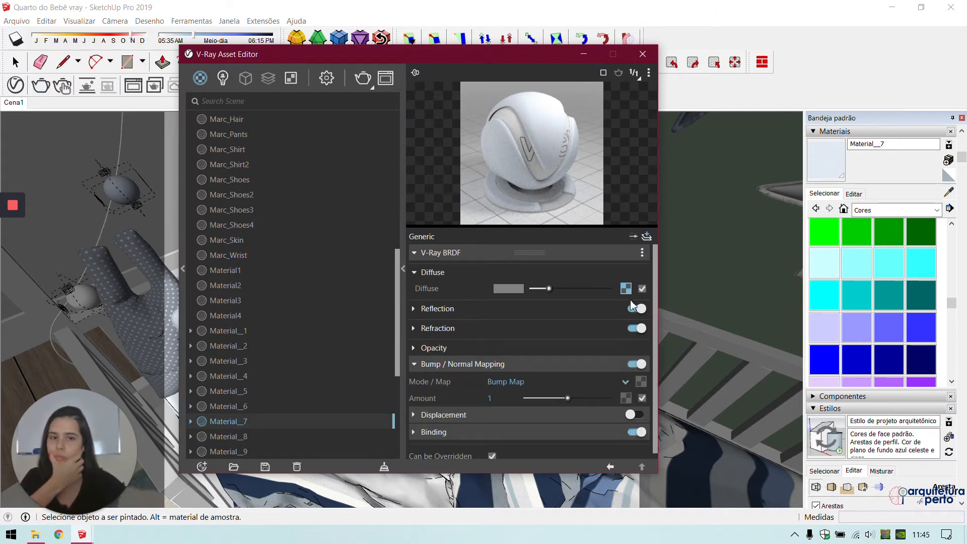
Step: Reuse the white cat pillow material's diffuse texture as its bump map with amount 0,2, and close the editor
right_click(643, 383)
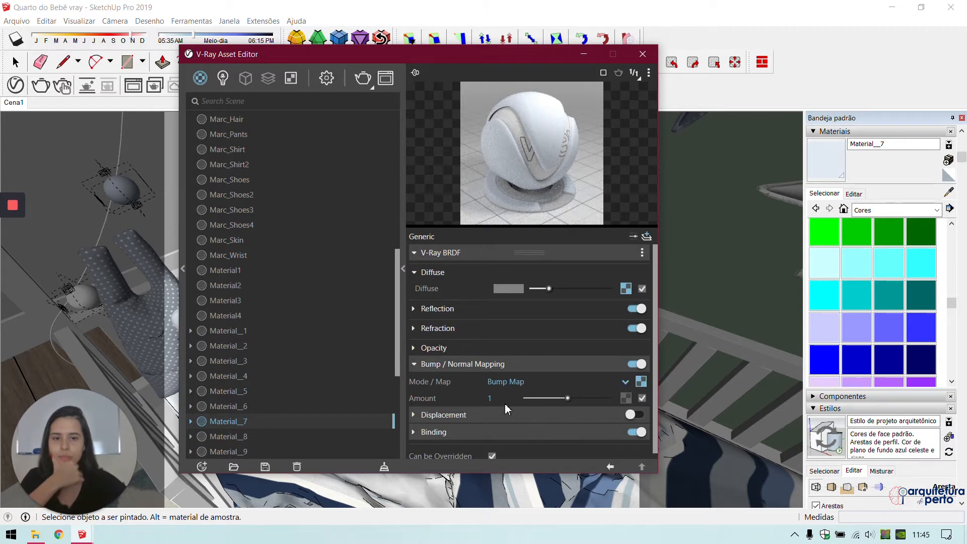
click(489, 398)
text(,2)
key(Return)
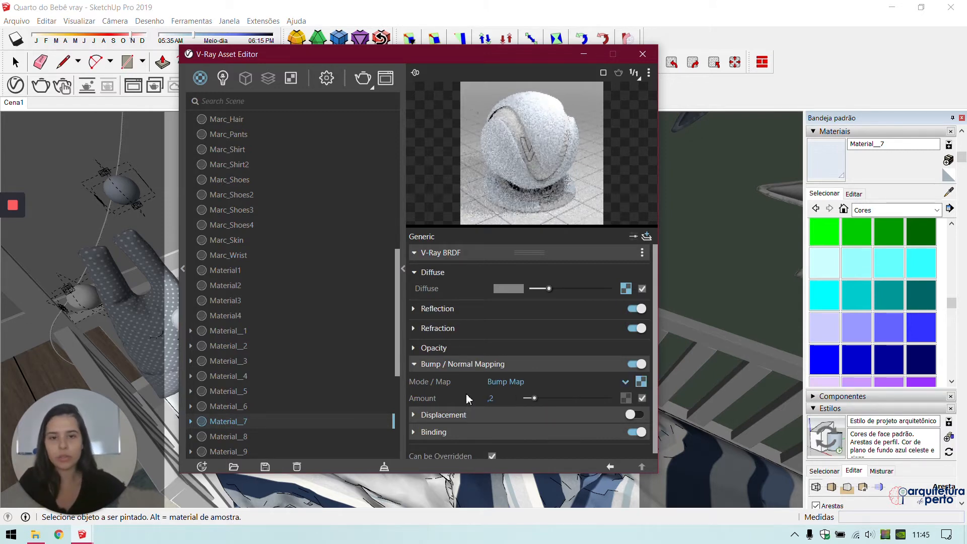
click(642, 54)
Step: Sample the plain beige pillow's material behind the cat and enable bump mapping on it in the V-Ray Asset Editor
middle_drag(318, 248, 351, 272)
click(949, 192)
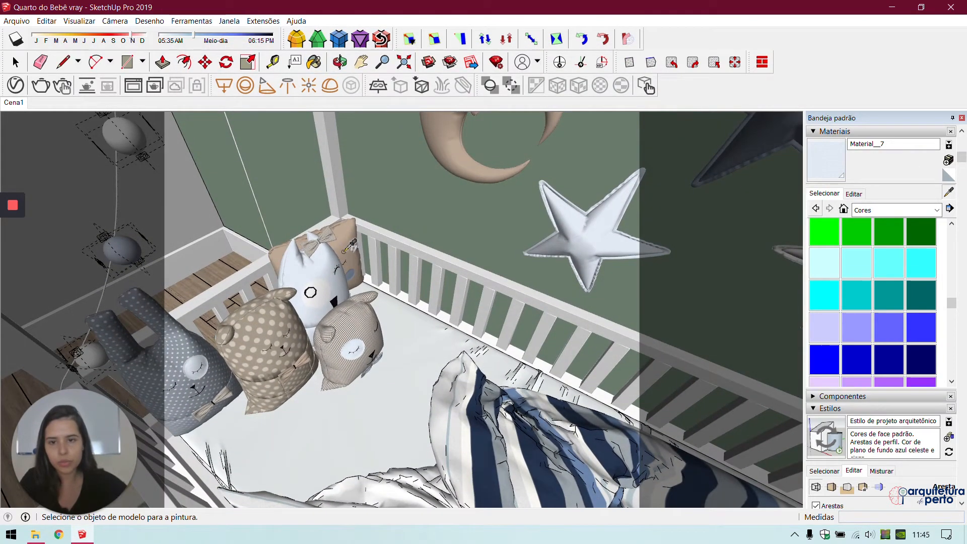
click(342, 252)
click(15, 85)
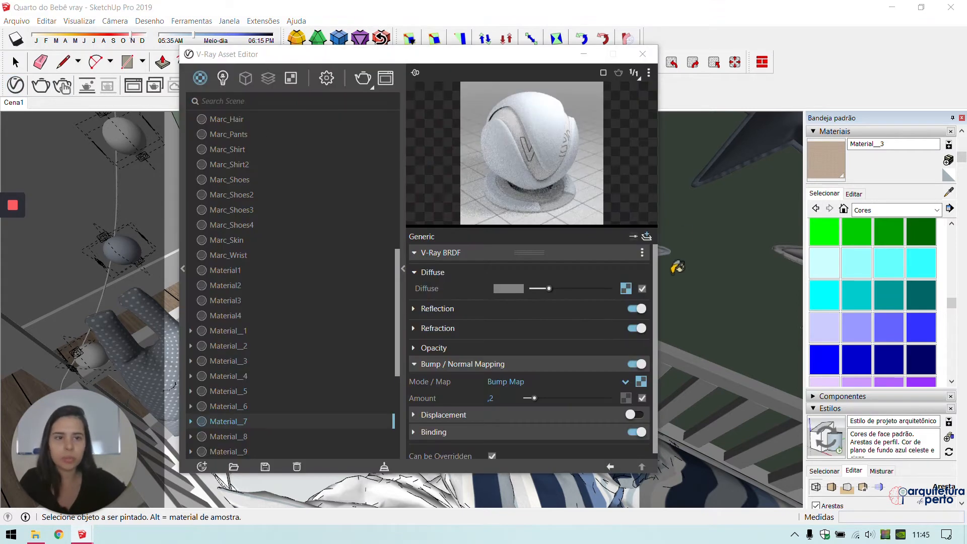
click(548, 365)
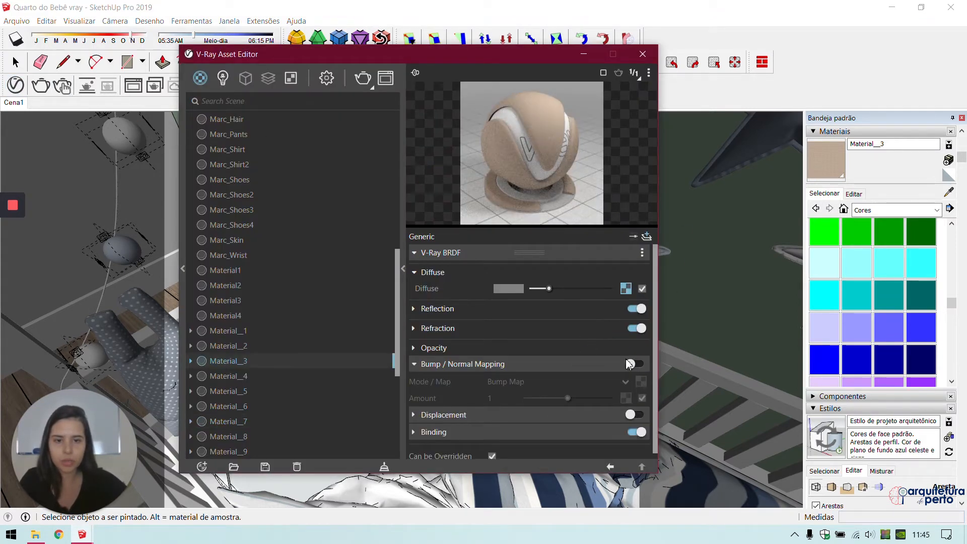
click(633, 365)
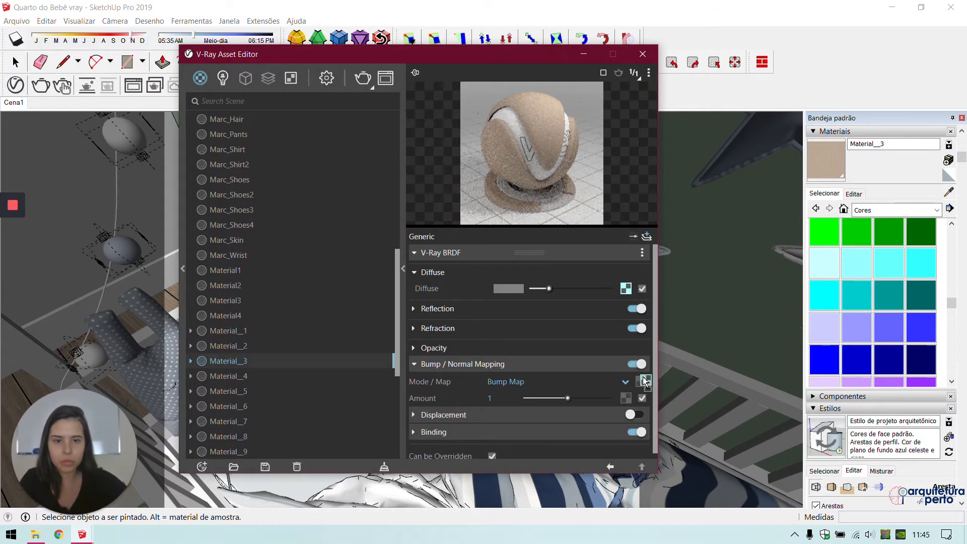
Step: Reuse the plain beige material's diffuse texture as its bump map with amount 0,2, and close the editor
right_click(644, 392)
click(628, 384)
drag(504, 395, 455, 405)
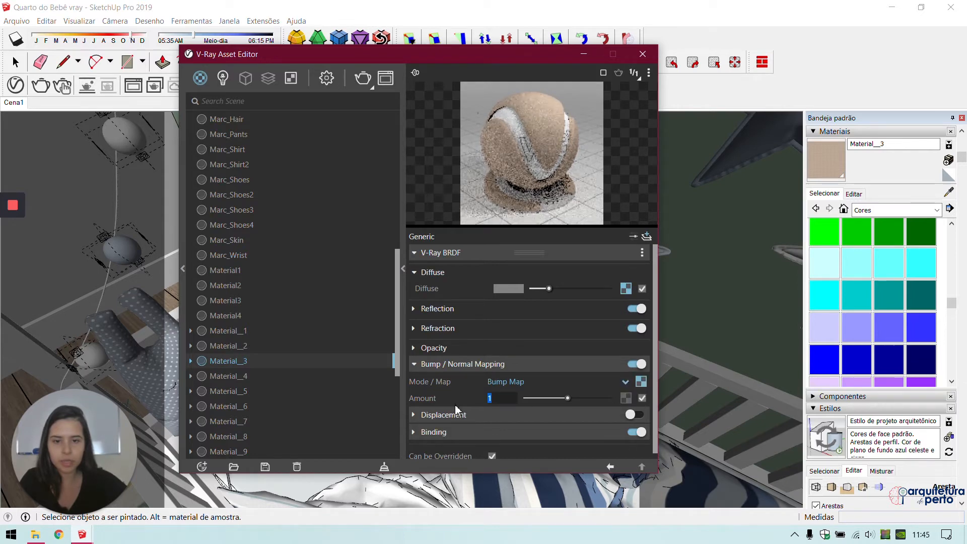
text(,2)
key(Return)
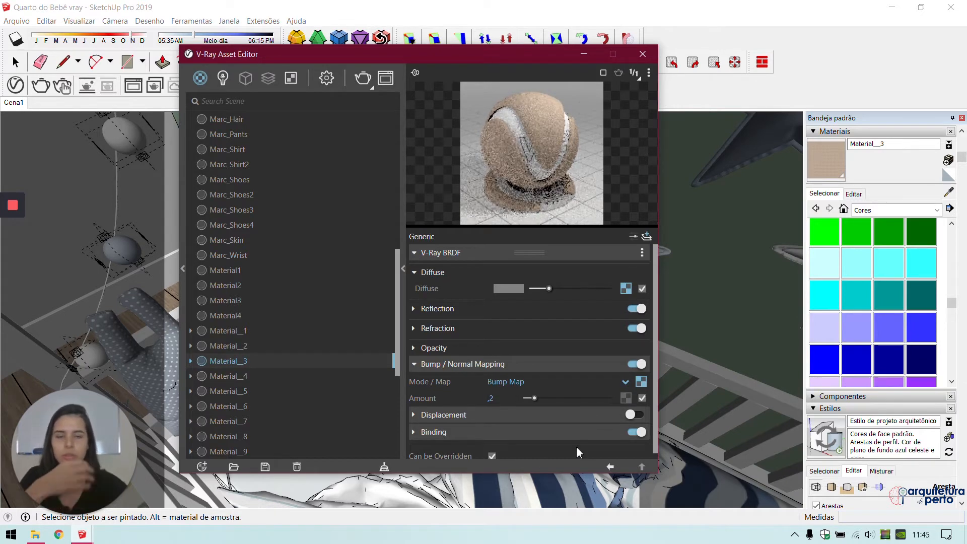
click(643, 54)
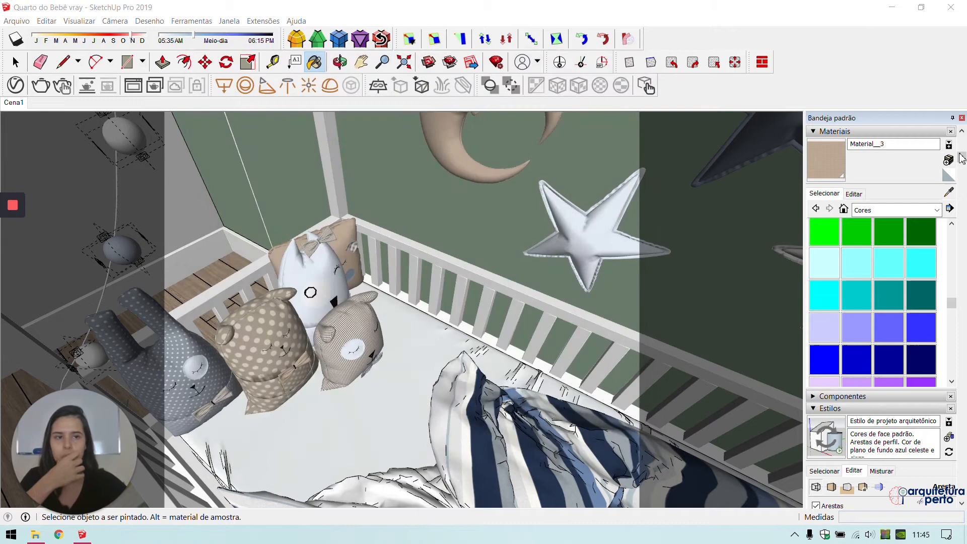
Step: Sample the black material of the rabbit pillow's nose and open it in the V-Ray Asset Editor
click(948, 192)
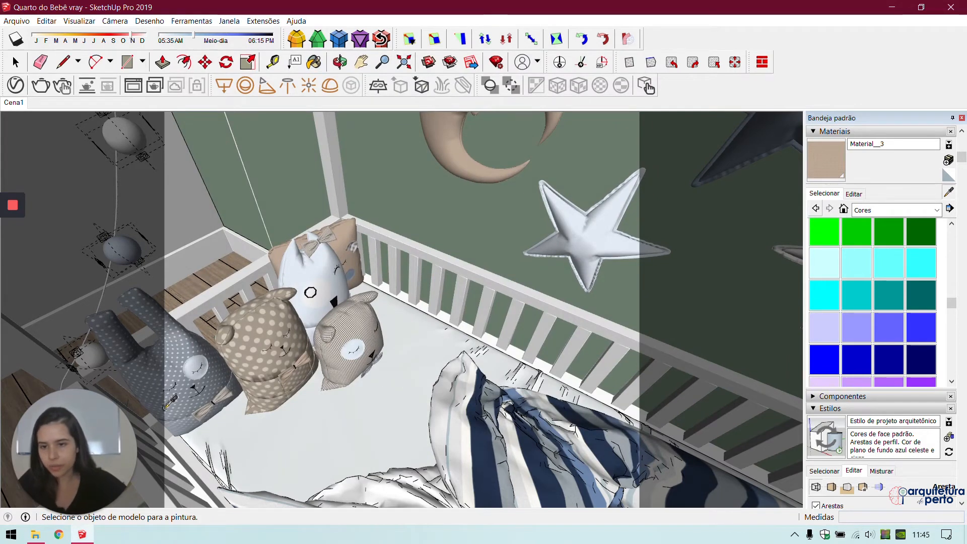
middle_drag(266, 375, 308, 351)
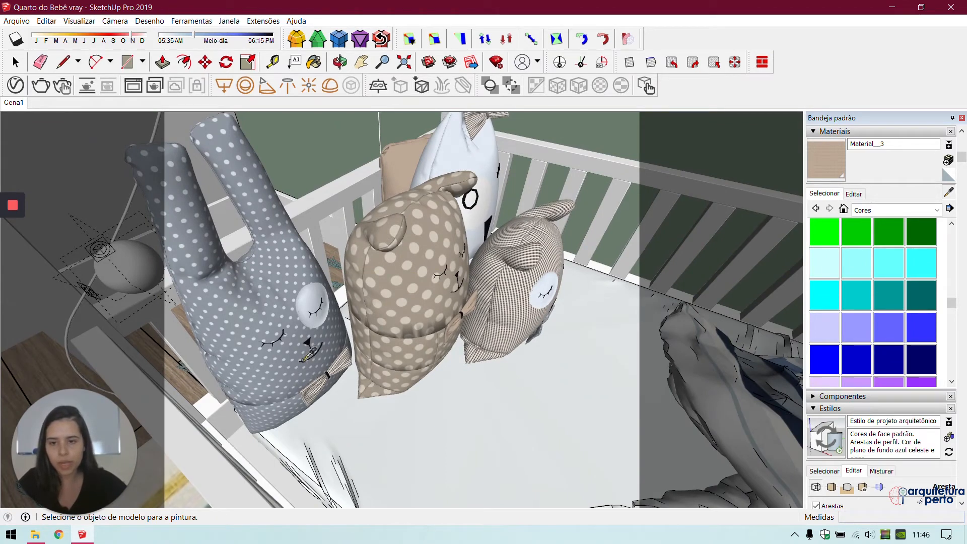
scroll(304, 354, up, 5)
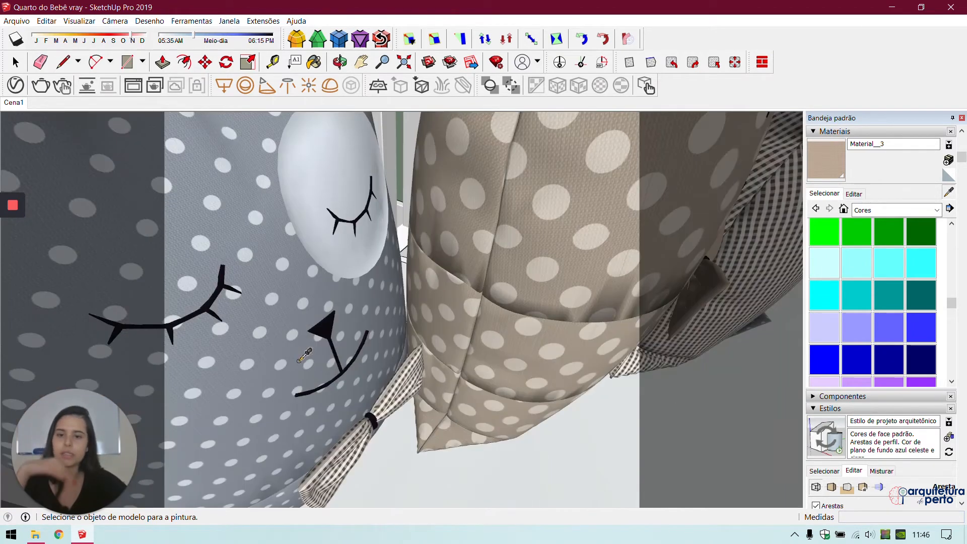
click(329, 321)
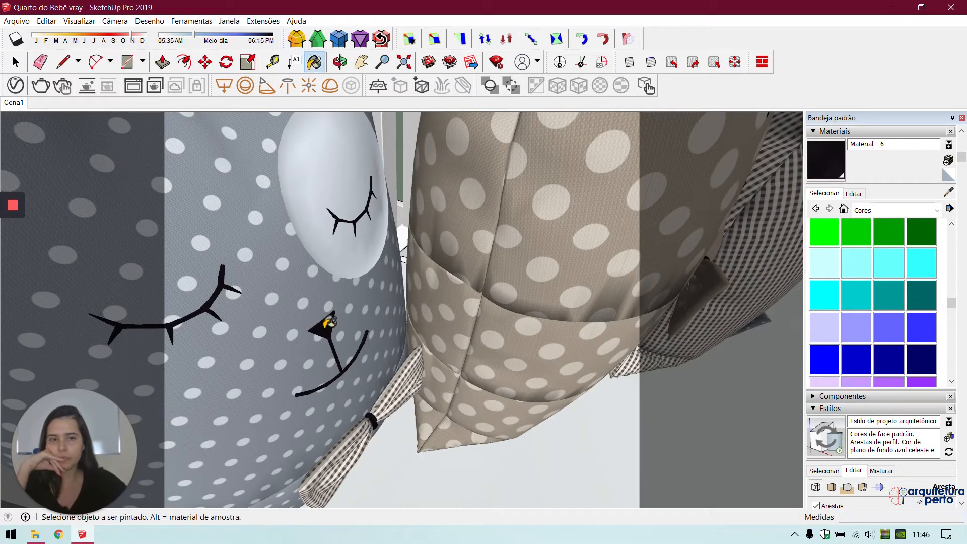
click(15, 84)
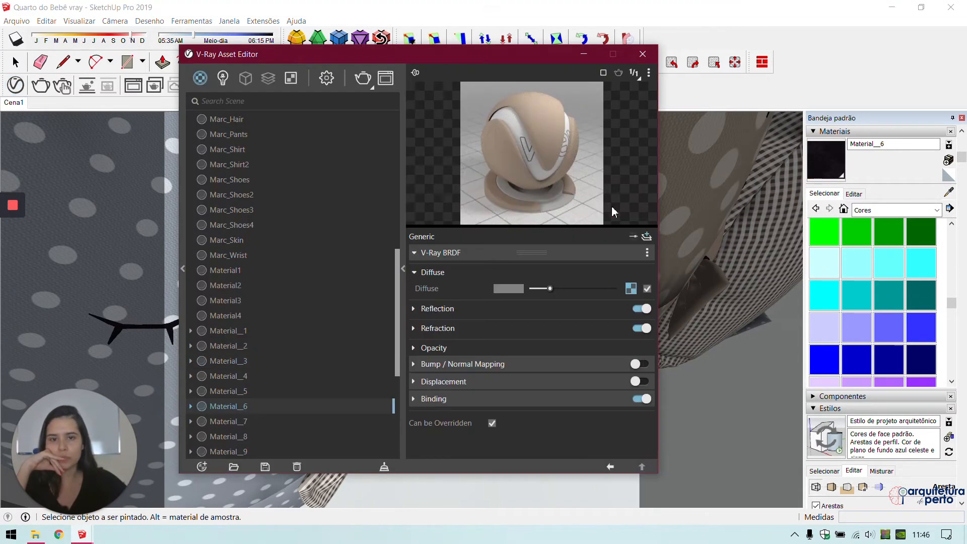
Step: Give the black nose material a white reflection color with reflection glossiness 0,85, and close the editor
click(484, 310)
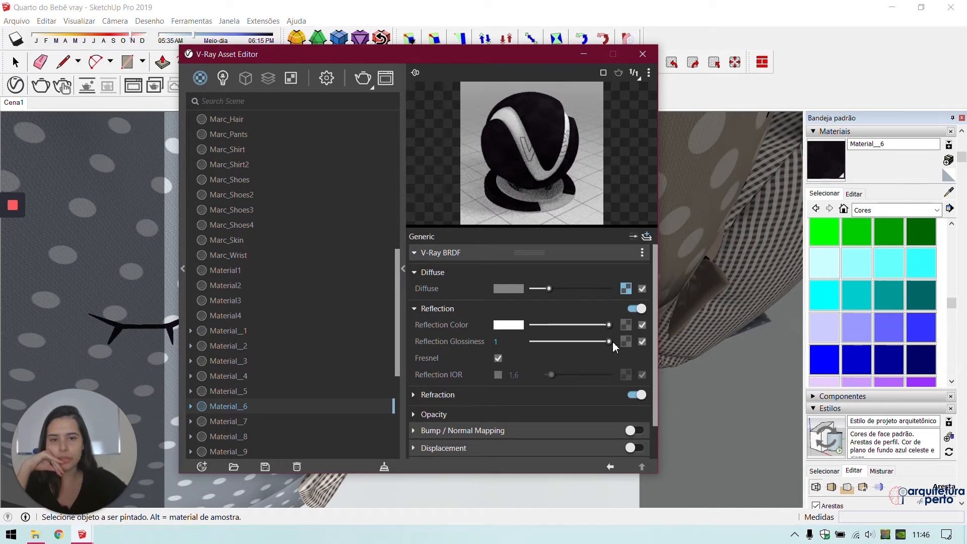
drag(612, 342, 599, 342)
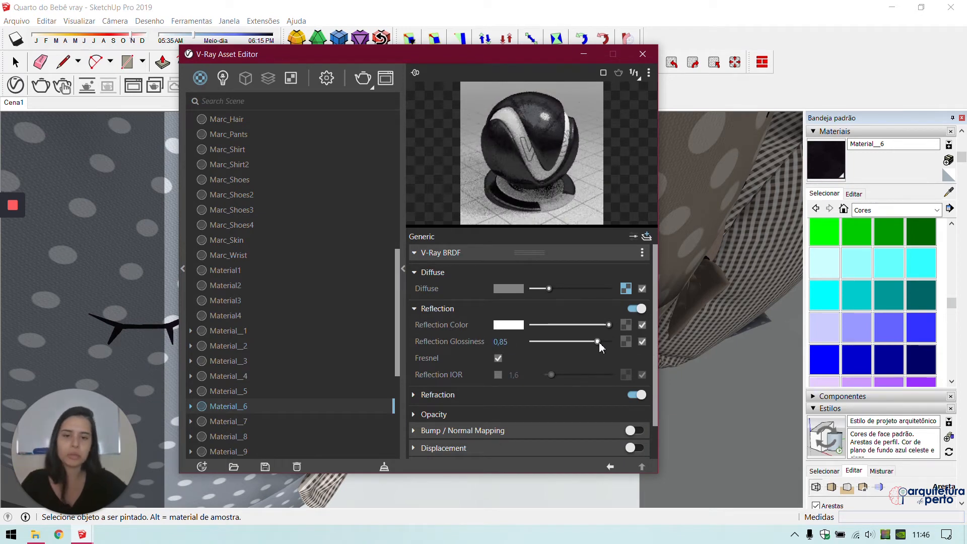
drag(594, 343, 596, 342)
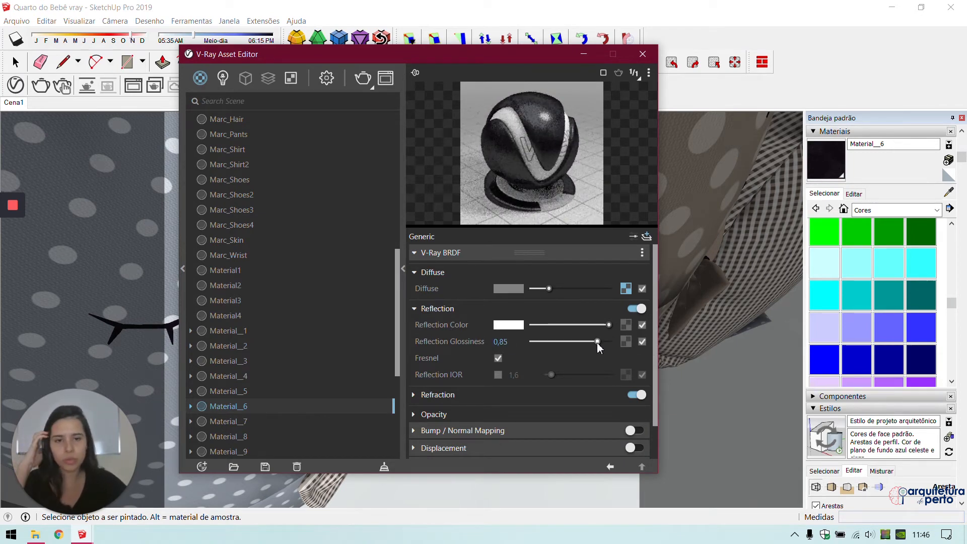
click(643, 54)
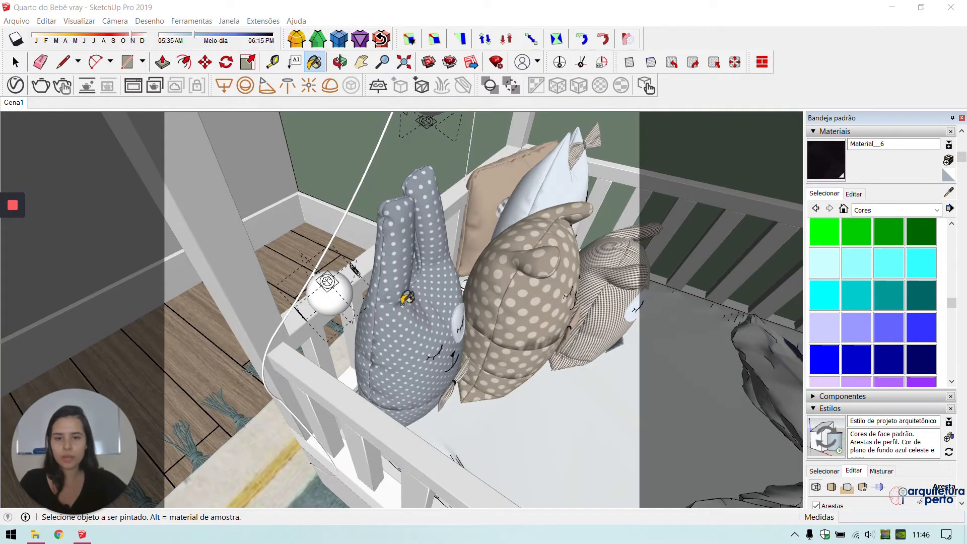
Step: Sample the checked material of the rabbit pillow's bow tie and enable bump mapping on it in the V-Ray Asset Editor
middle_drag(364, 292, 614, 295)
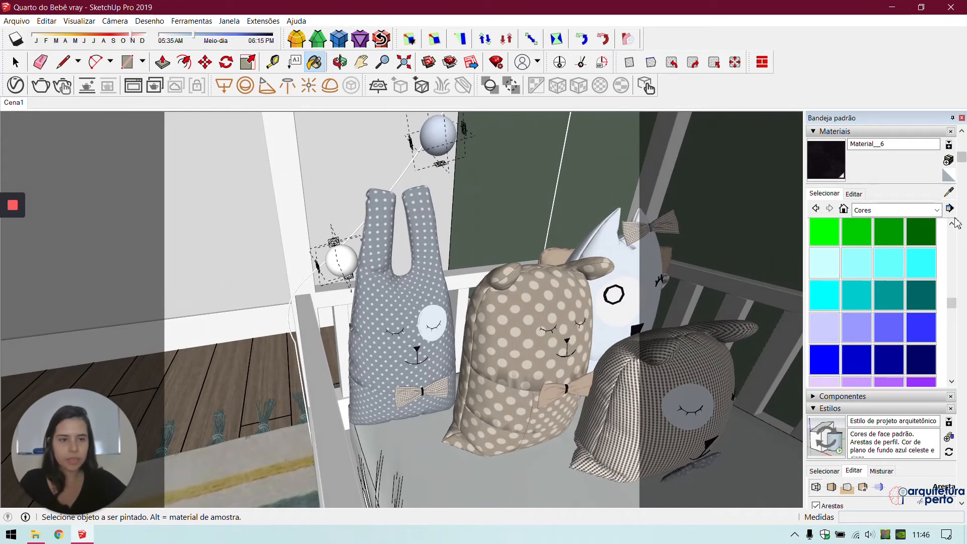
click(948, 192)
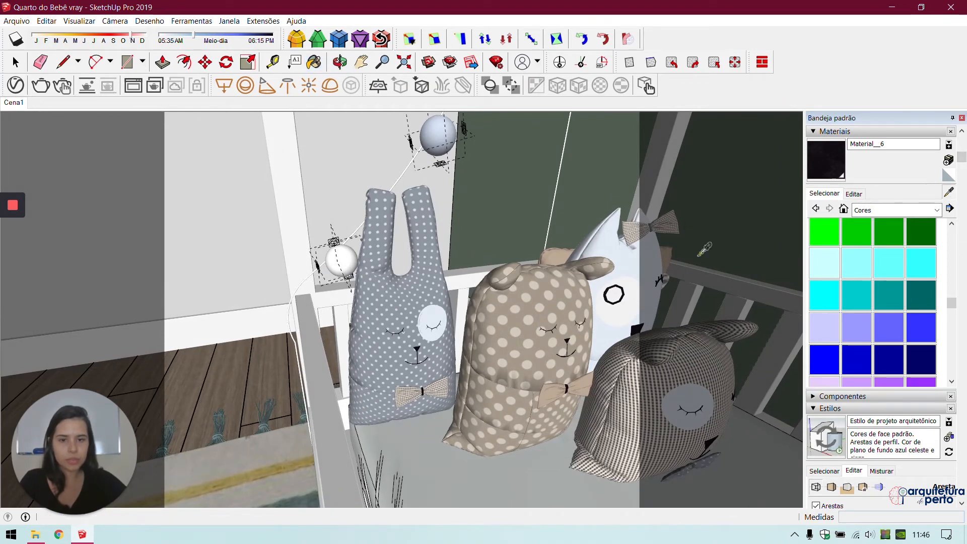
click(409, 396)
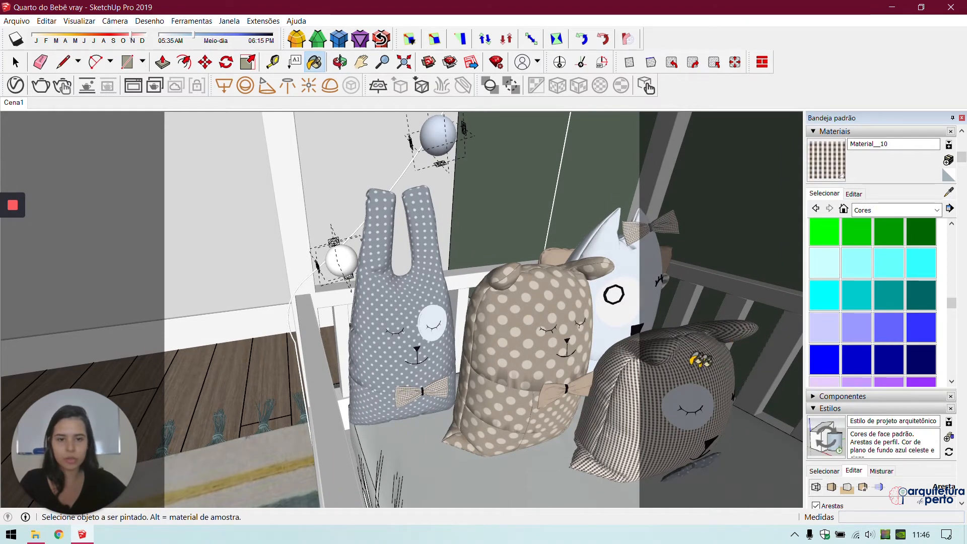
click(15, 84)
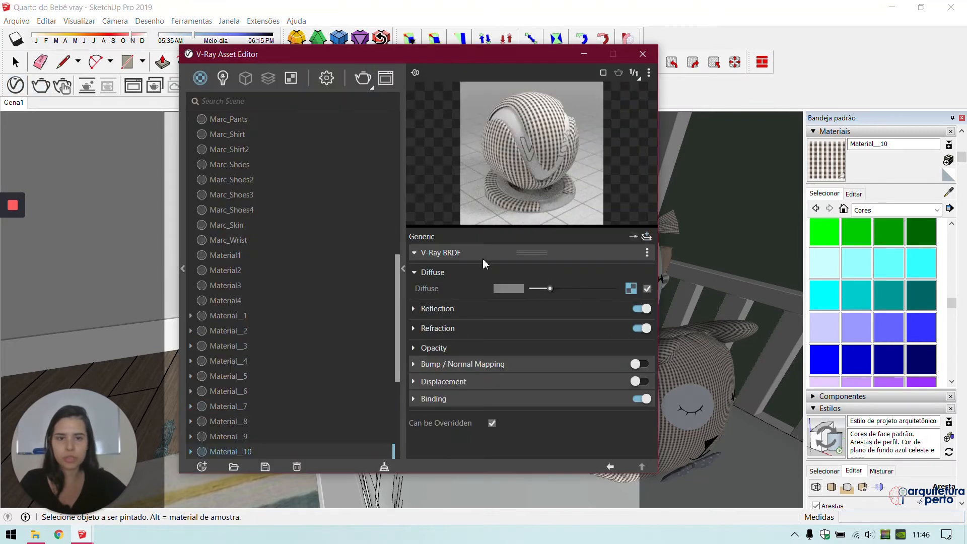
click(588, 366)
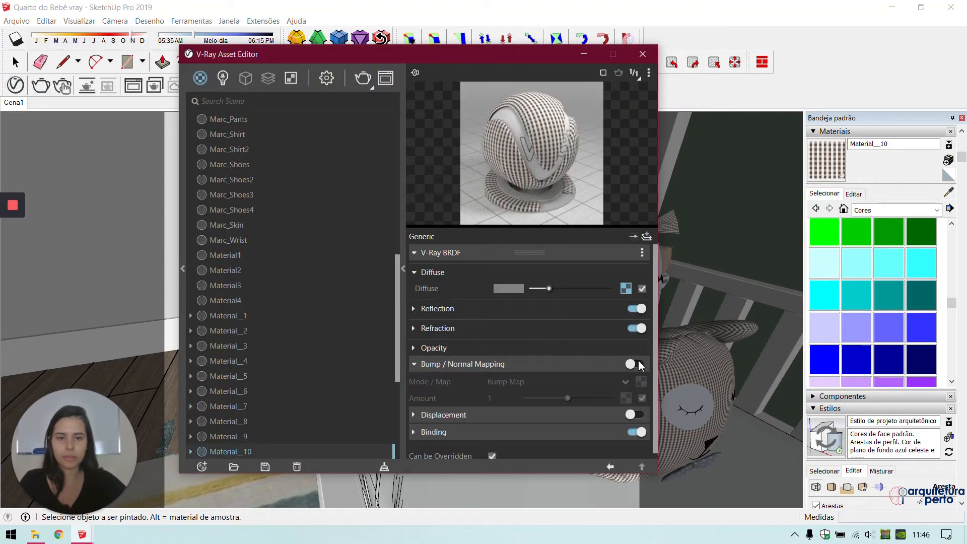
click(632, 363)
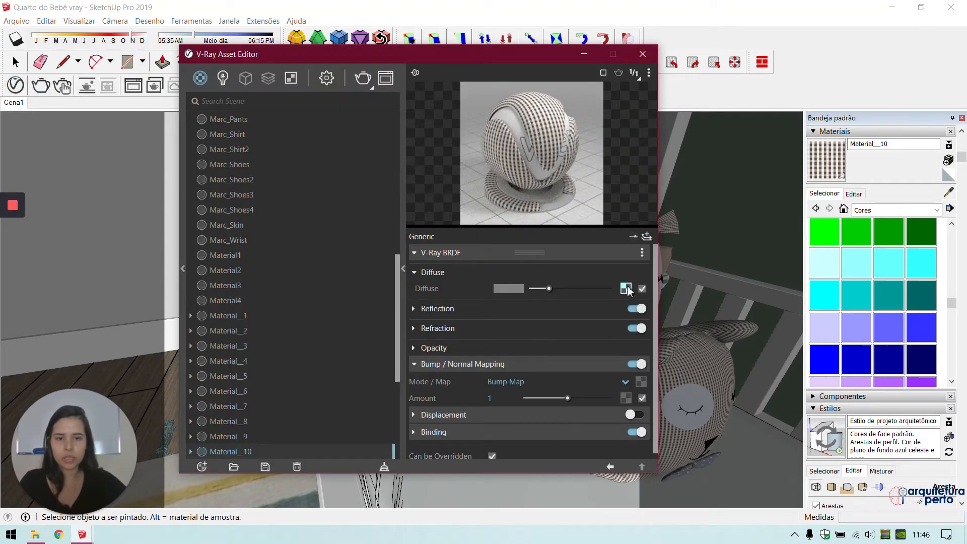
Step: Reuse the checked material's diffuse texture as its bump map with amount 0,2, and close the editor
right_click(637, 385)
click(630, 387)
key(BackSpace)
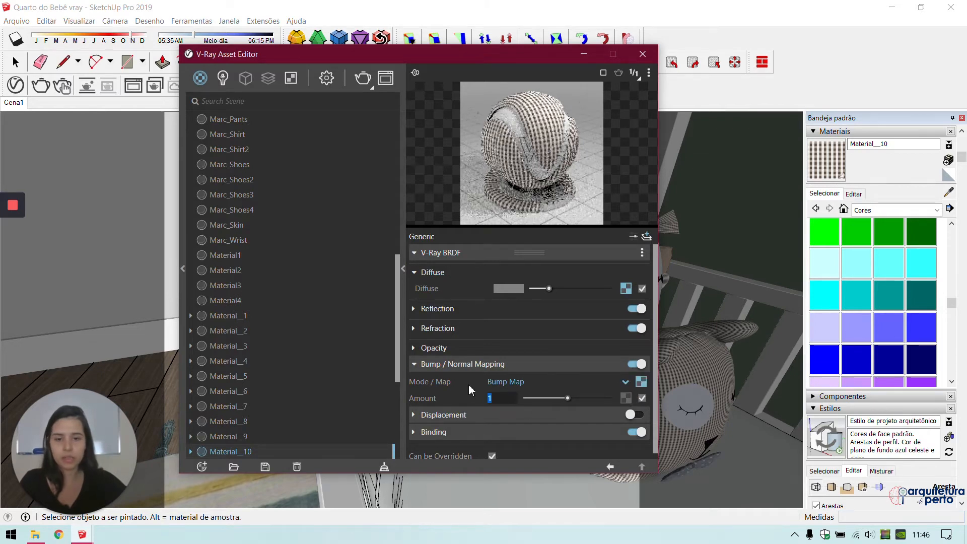
text(,2)
key(Return)
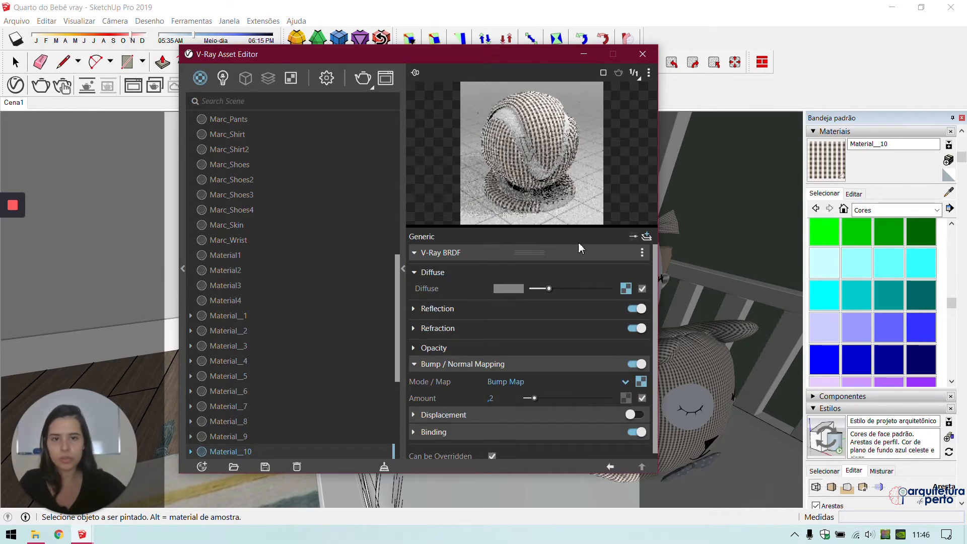
click(642, 54)
Step: Check the V-Ray settings of the checked bear pillow's blue polka-dot bow material and its light blue eye patch material
click(949, 192)
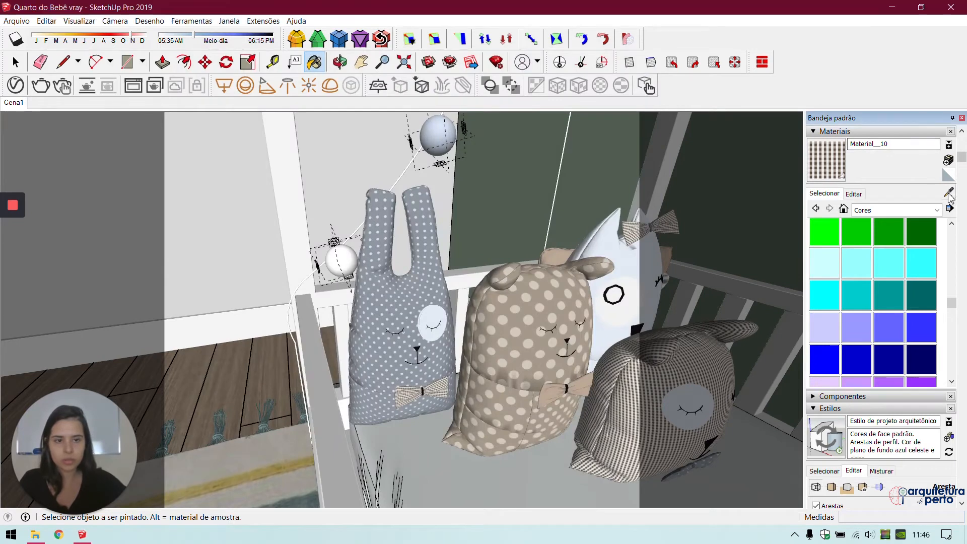
shift+middle_drag(301, 389, 268, 386)
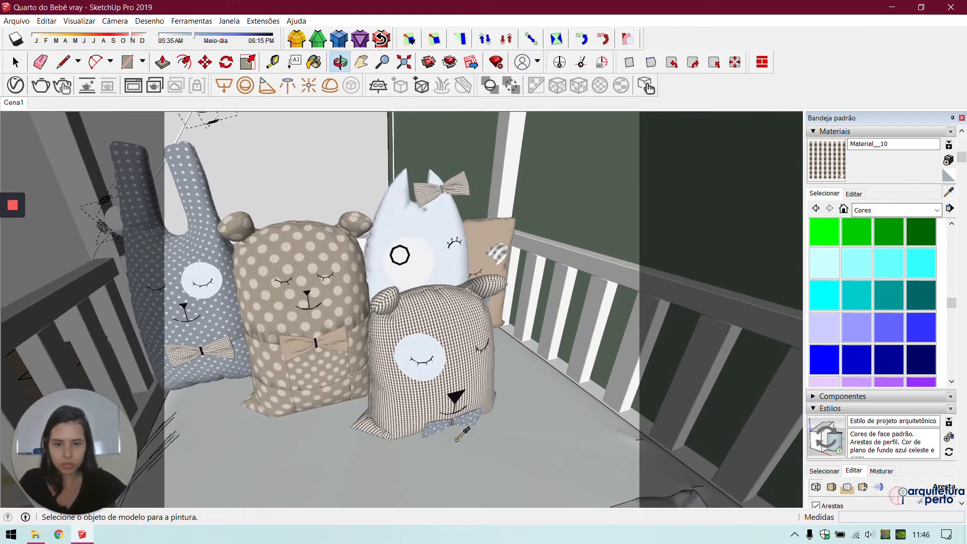
click(434, 424)
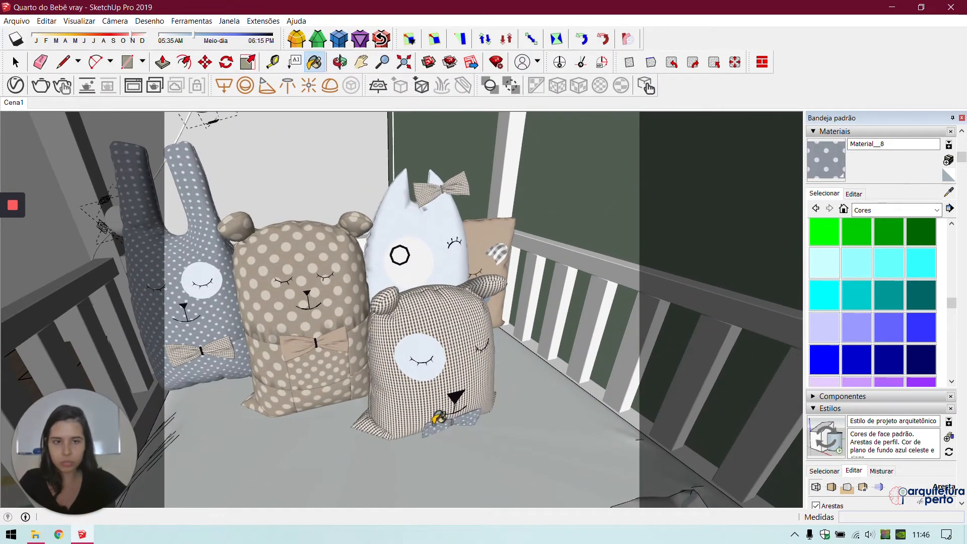
click(16, 85)
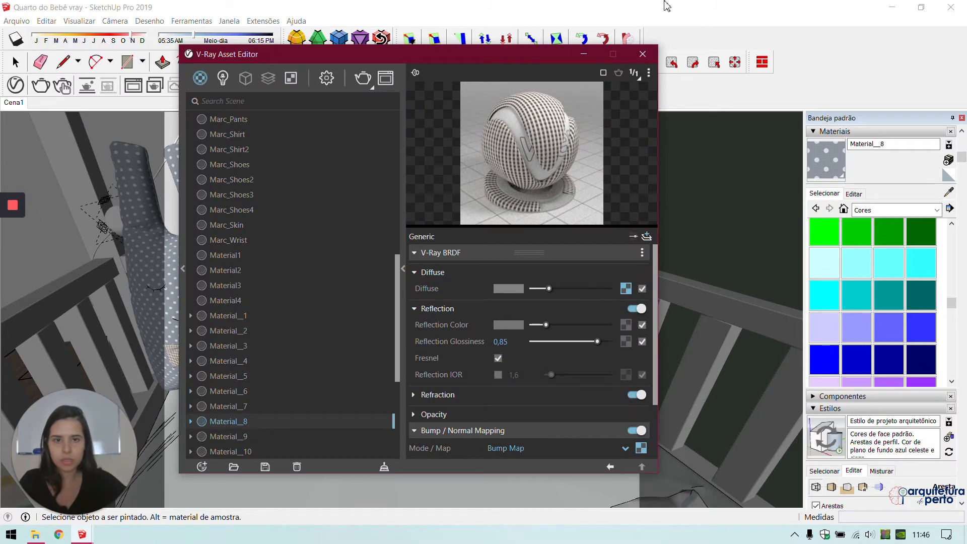
click(648, 60)
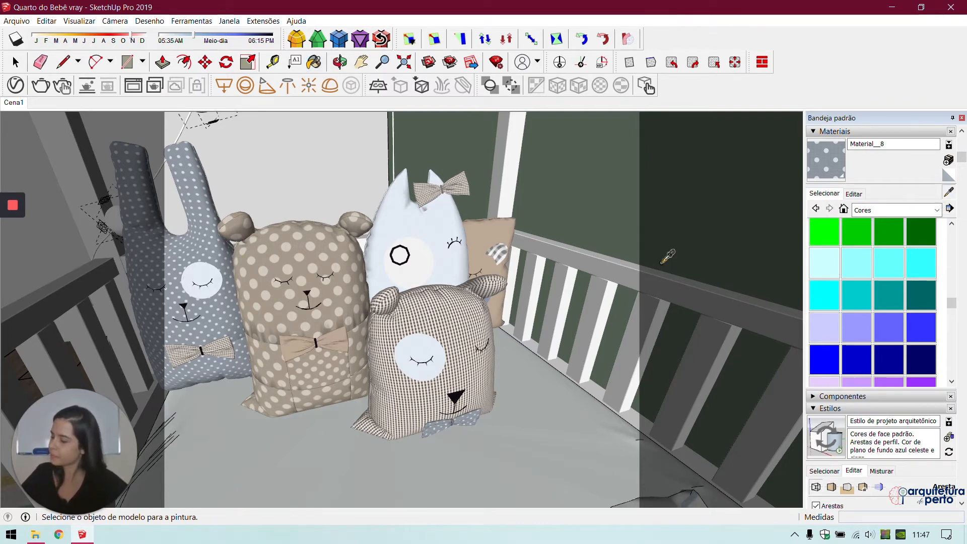
click(420, 351)
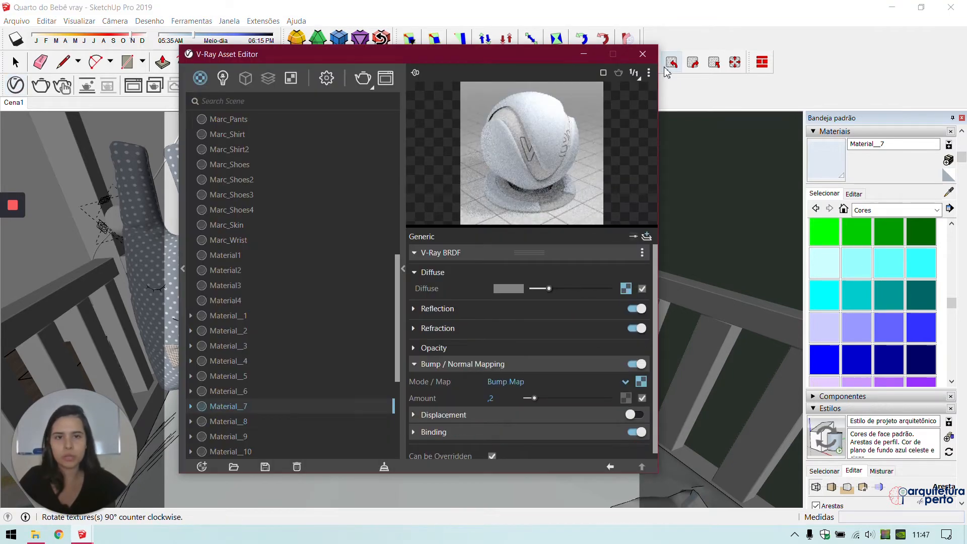
click(643, 54)
Step: Examine the crib, its bedding and the moon and star decorations on the green wall from several angles
middle_drag(412, 325, 528, 340)
key(space)
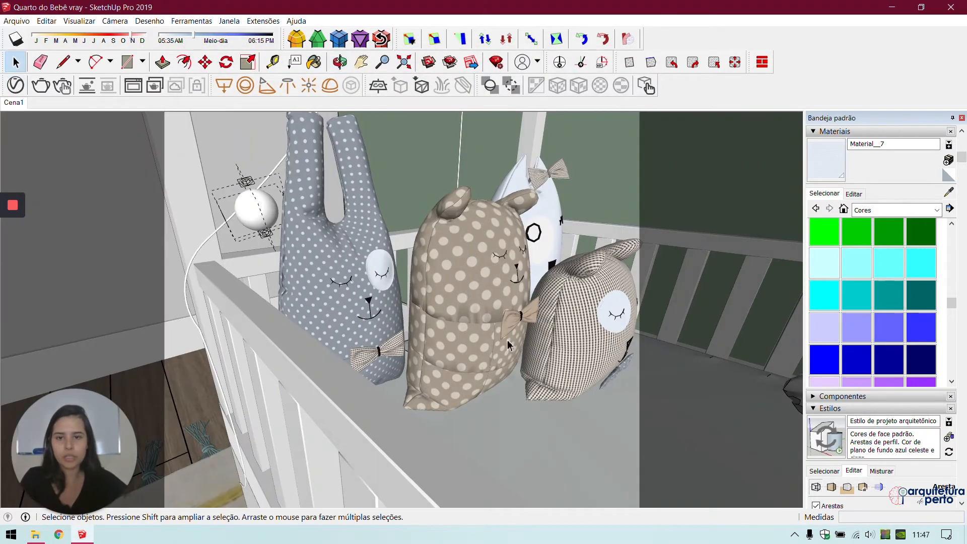
scroll(544, 403, down, 5)
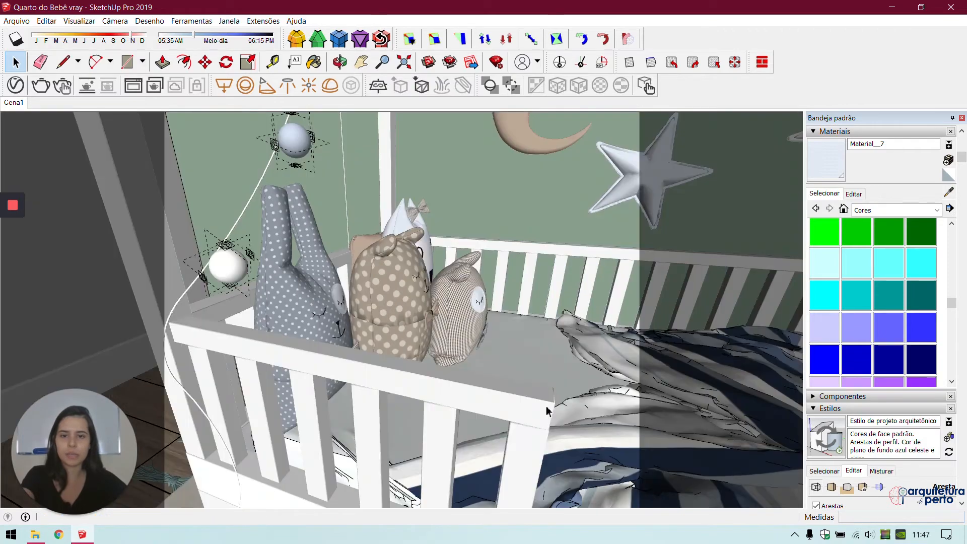
scroll(490, 408, up, 3)
scroll(492, 412, down, 2)
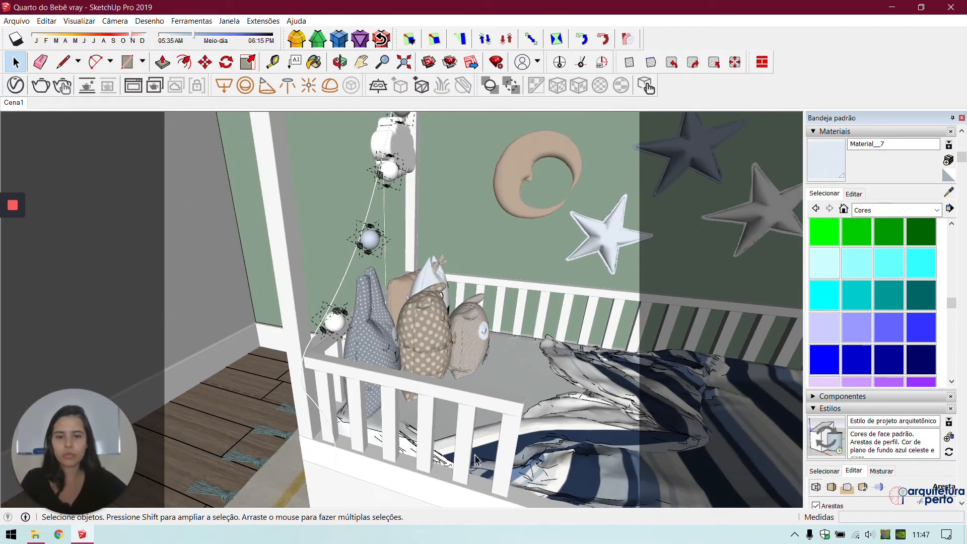
middle_drag(511, 392, 453, 225)
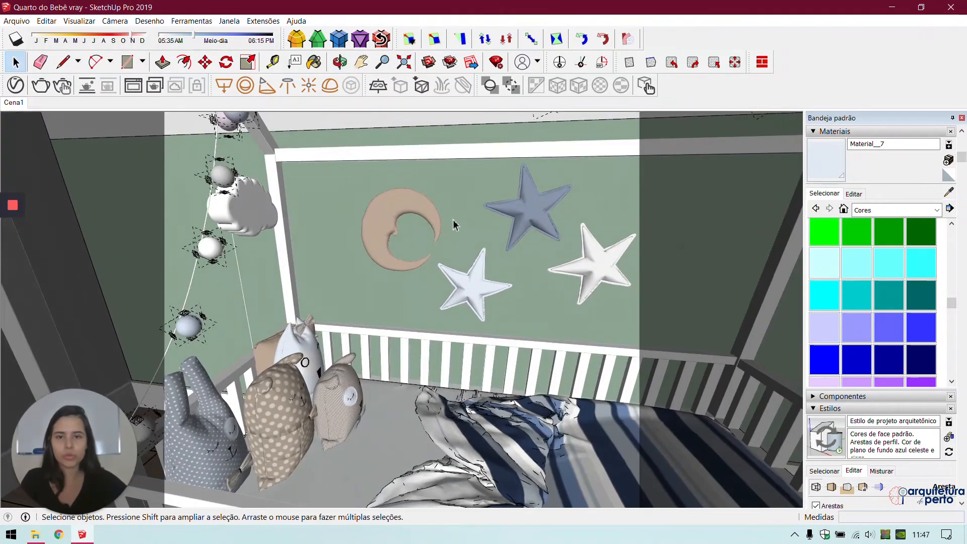
middle_drag(484, 254, 528, 299)
scroll(547, 314, down, 5)
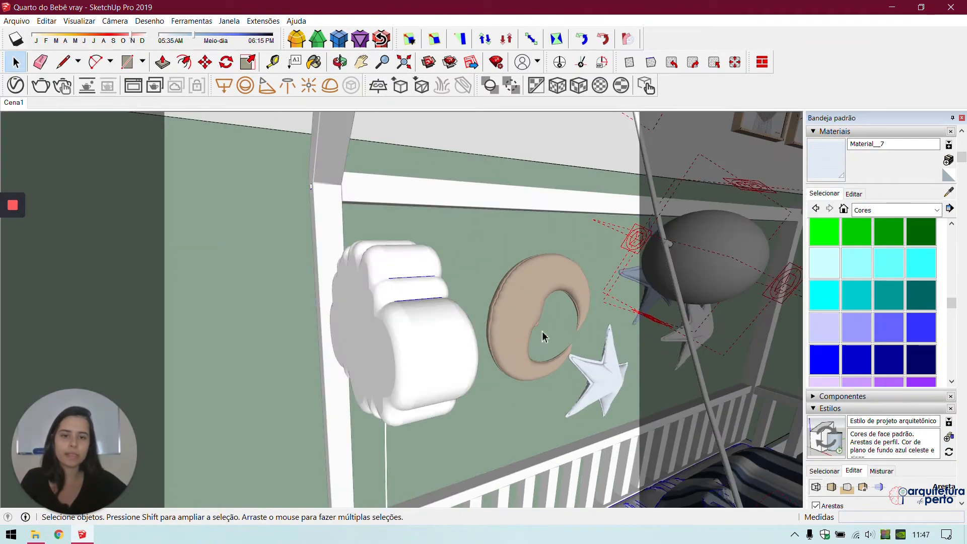
Step: Move the house bed together with its bedding and decorations 1,5 cm toward the green wall
scroll(541, 334, down, 3)
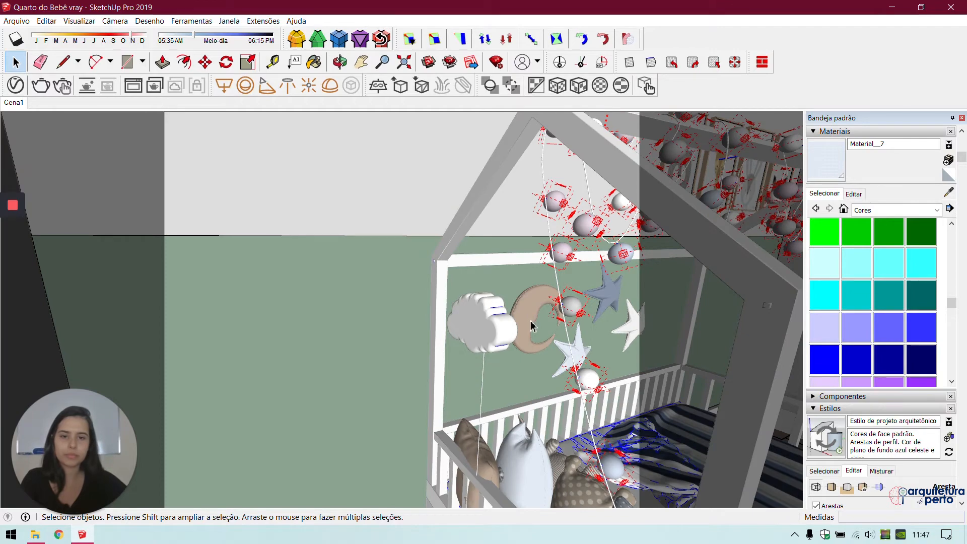
scroll(524, 332, down, 2)
middle_drag(520, 333, 594, 460)
key(m)
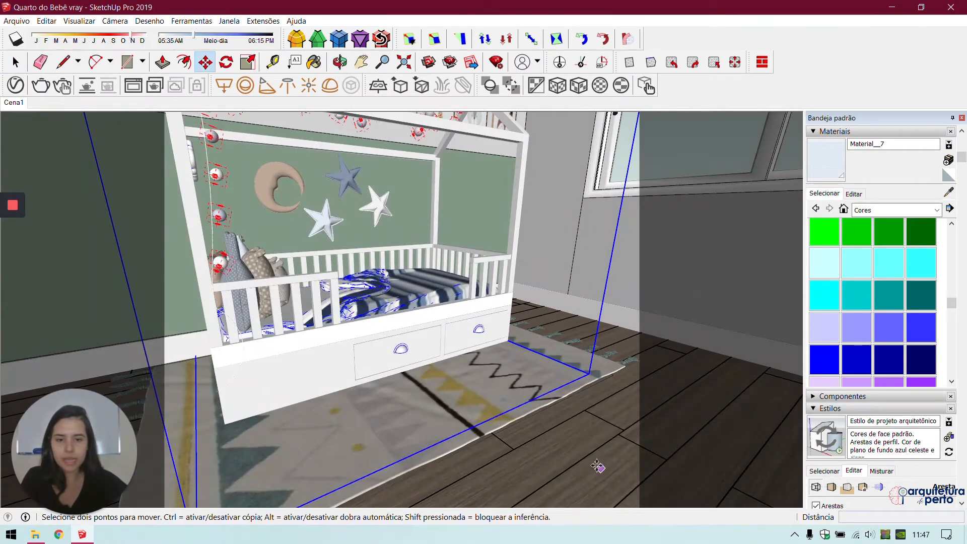
text(1,)
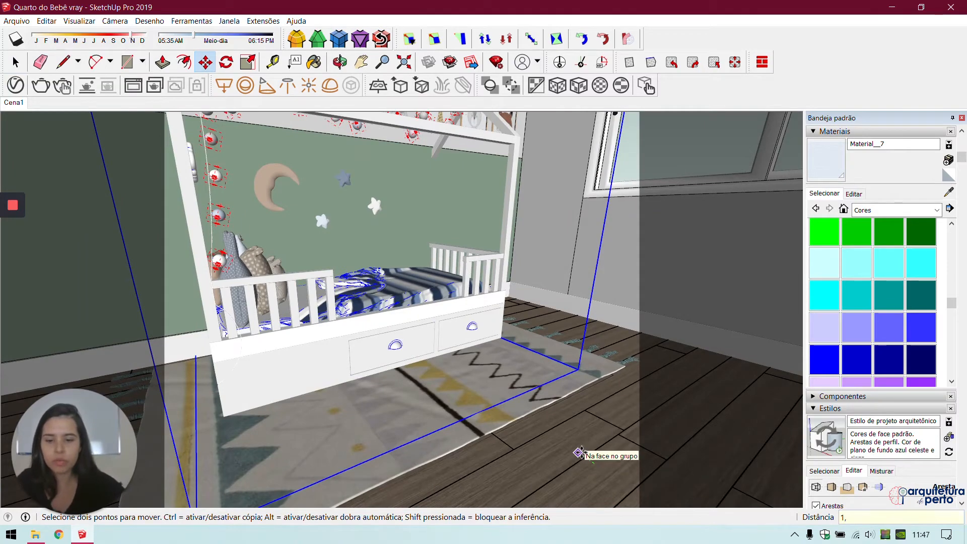
text(5)
key(Return)
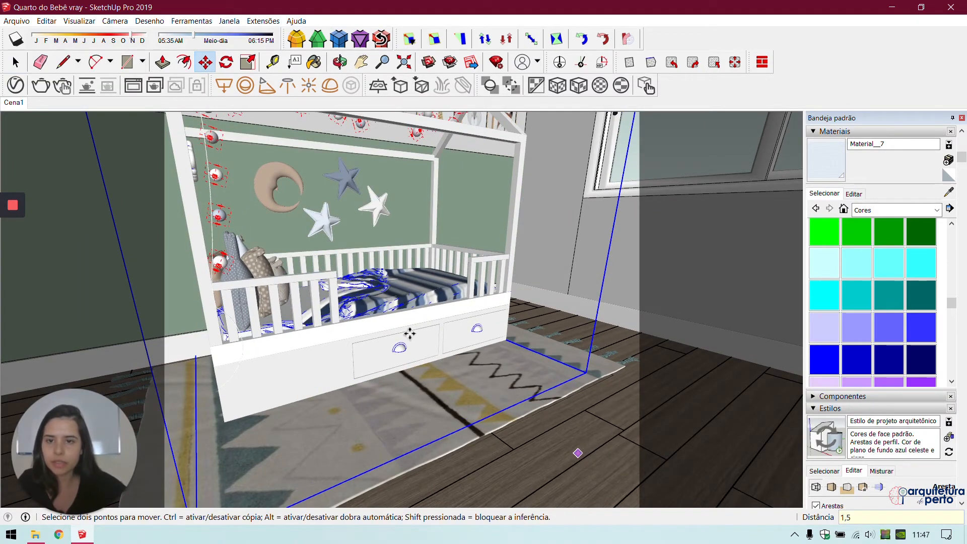
Step: Shift the house bed away from the green wall in two moves of 0,5 cm each, and release its selection
middle_drag(579, 453, 352, 358)
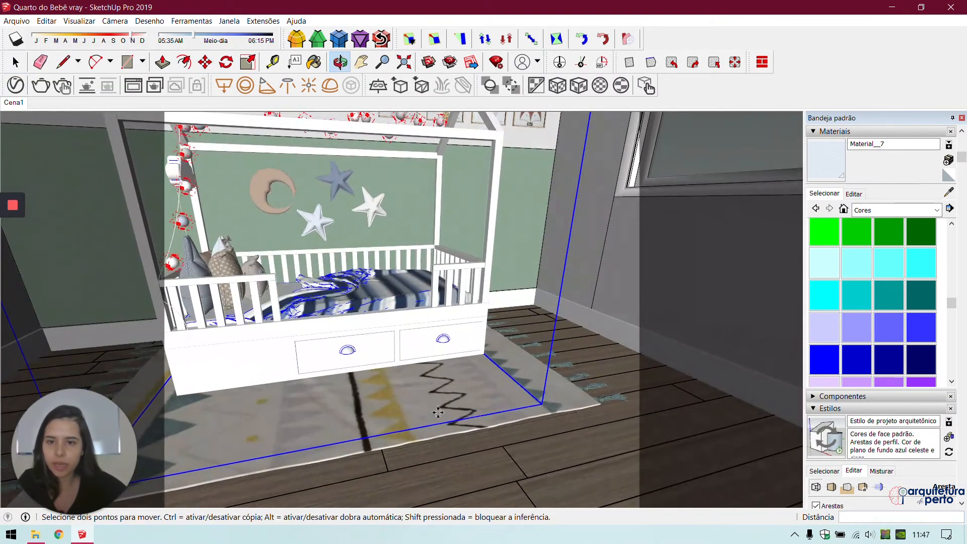
click(492, 444)
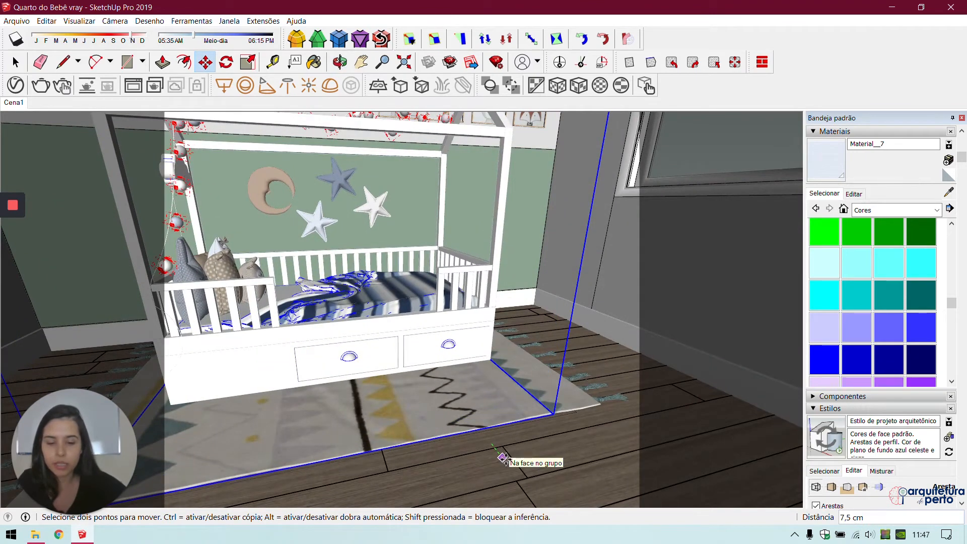
text(,5)
key(Return)
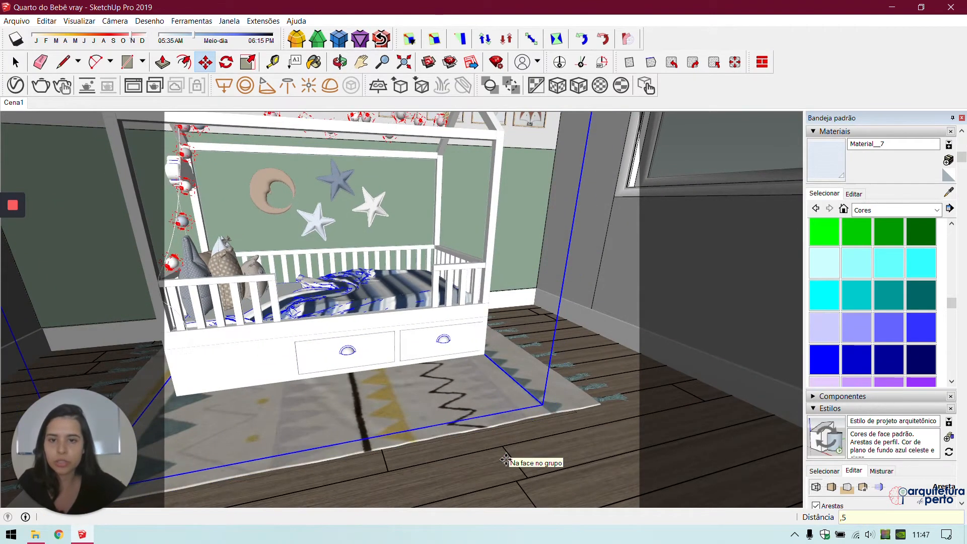
click(505, 459)
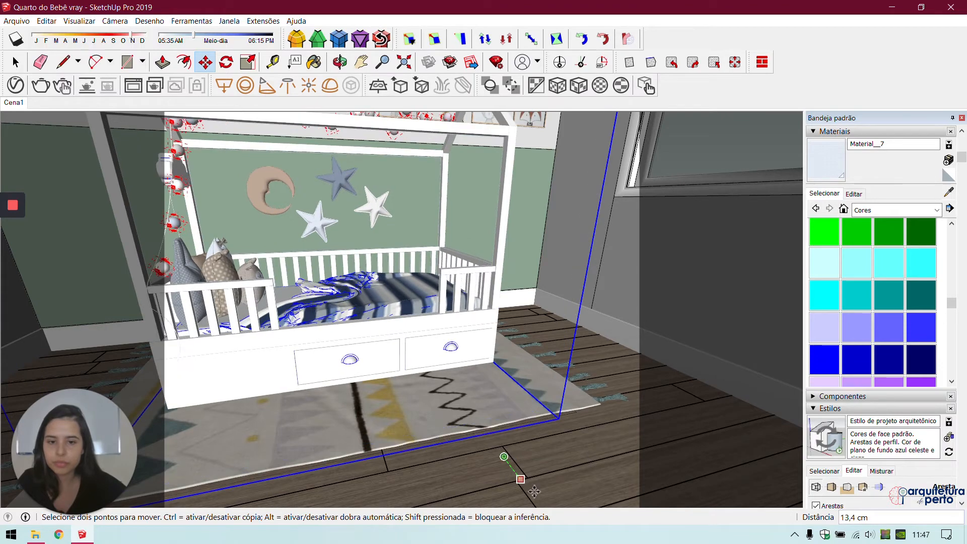
text(,5)
key(Return)
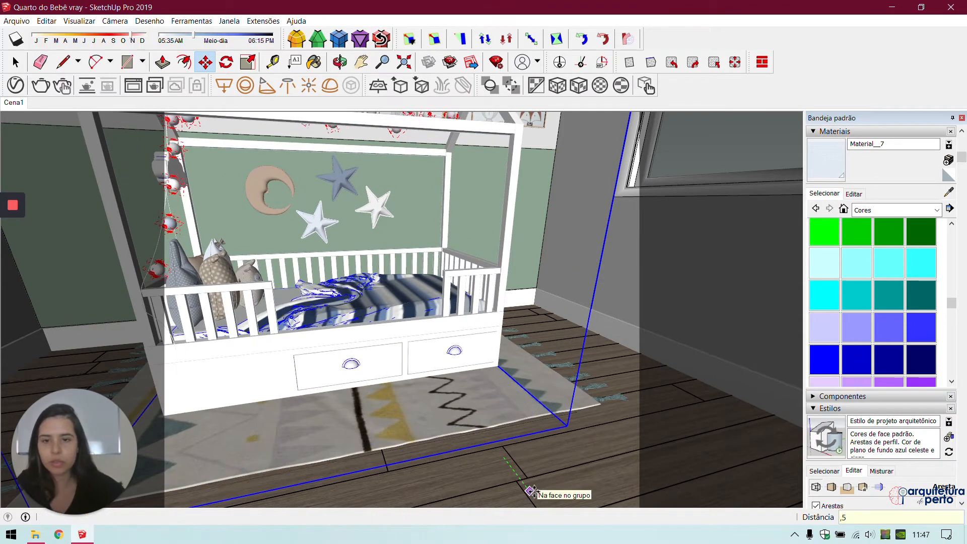
key(space)
click(668, 440)
Step: Sample the beige material of the moon decoration on the wall and open it in the V-Ray Asset Editor
middle_drag(363, 341, 370, 380)
shift+middle_drag(371, 385, 469, 489)
scroll(398, 302, up, 7)
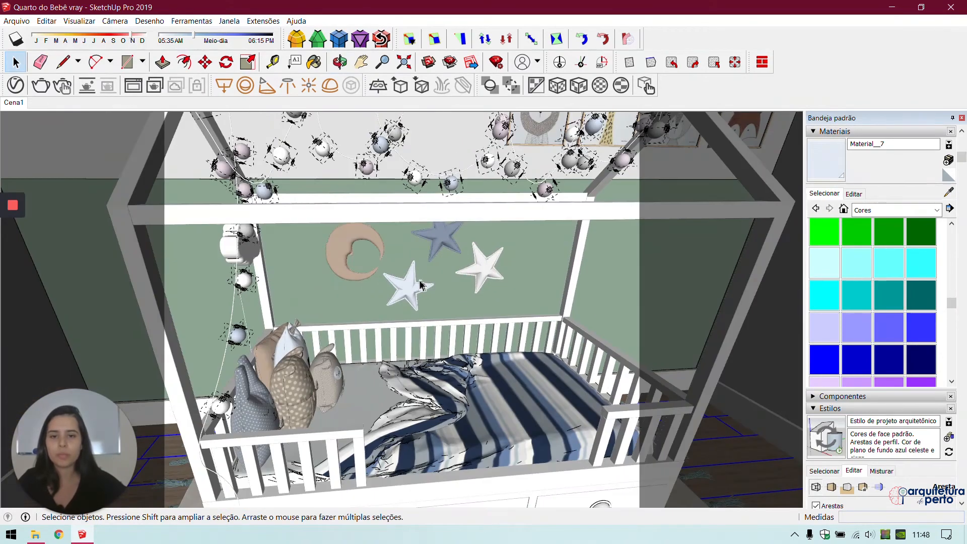
key(space)
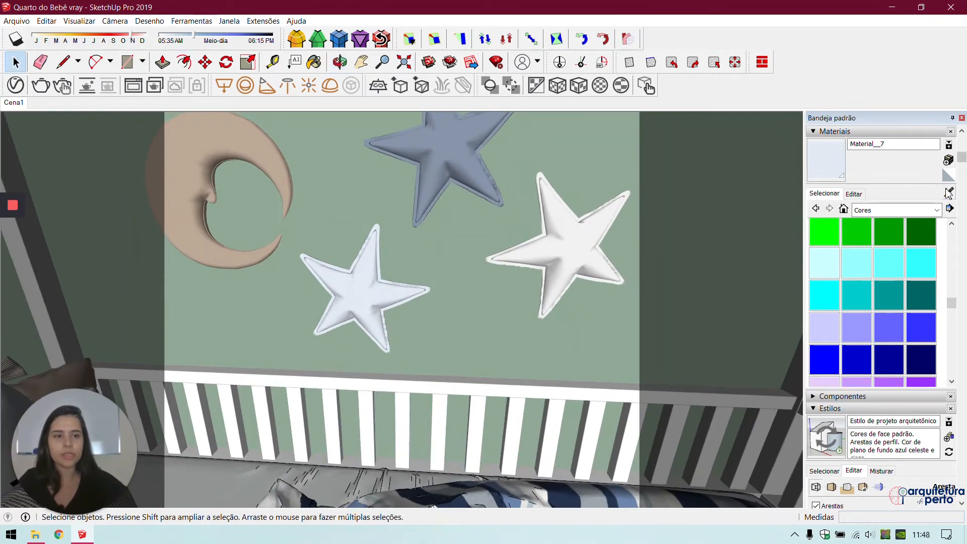
key(b)
alt+click(226, 137)
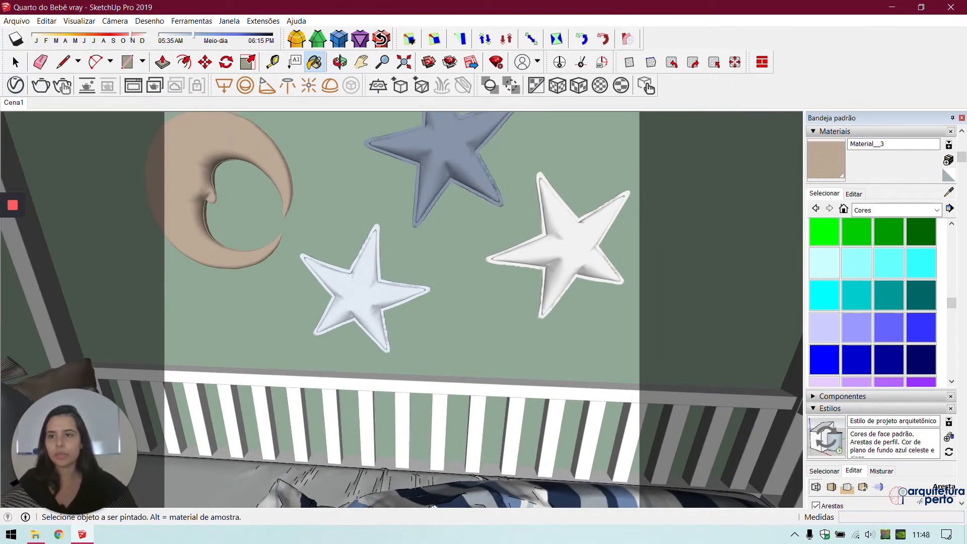
click(15, 84)
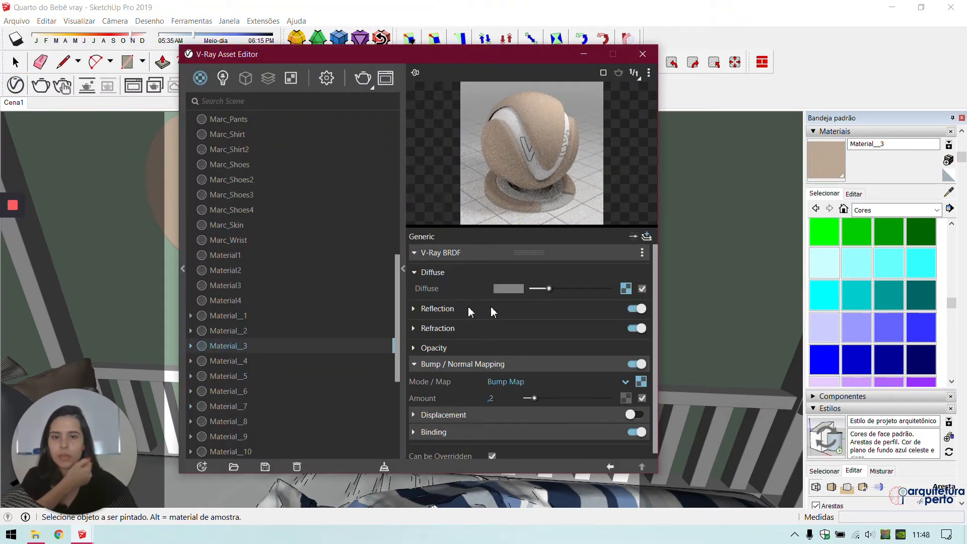
Step: Give the moon's beige material a white reflection color with reflection glossiness 0,85, and close the editor
click(468, 309)
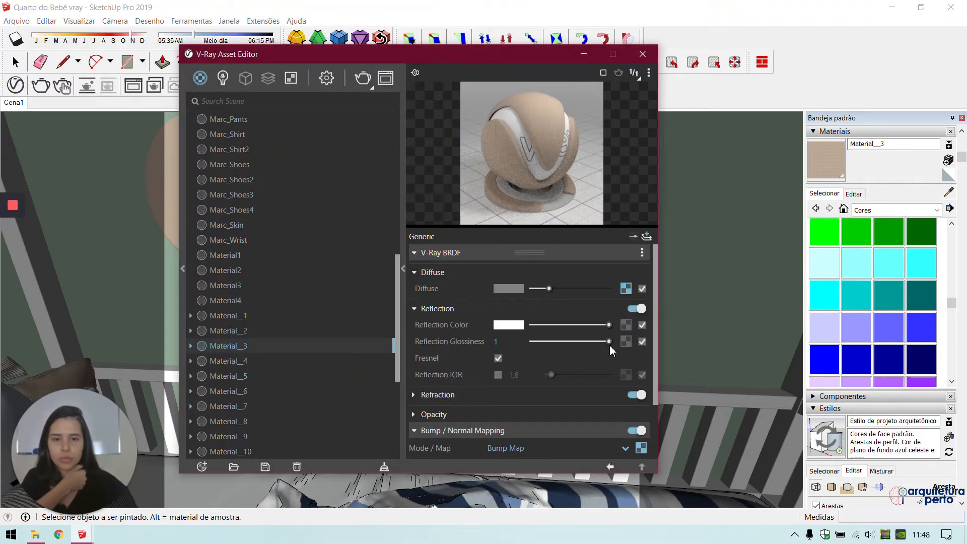
drag(609, 342, 598, 341)
scroll(453, 408, down, 3)
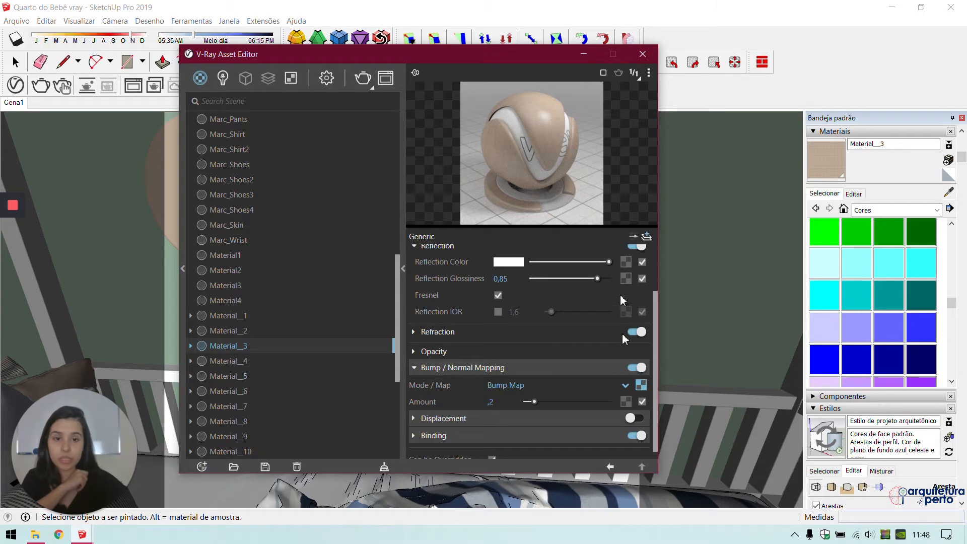
click(642, 54)
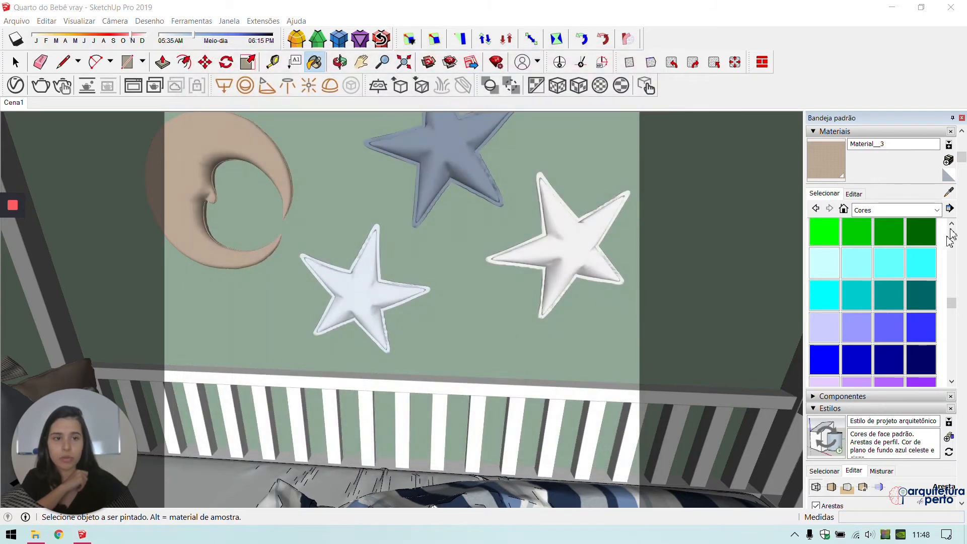
Step: Sample the dark blue star's material and give it a white reflection color with reflection glossiness 0,85 in the V-Ray Asset Editor
click(948, 192)
click(446, 166)
click(15, 61)
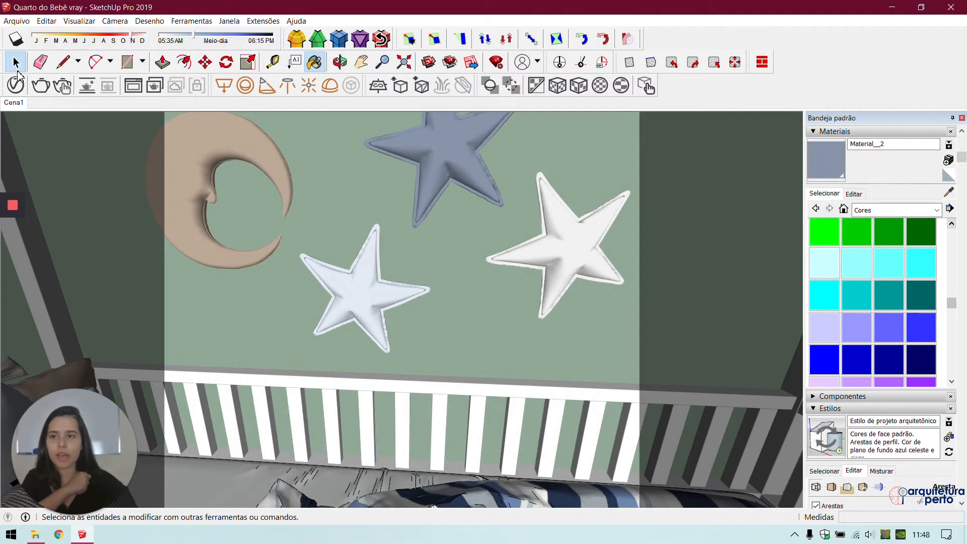
click(15, 85)
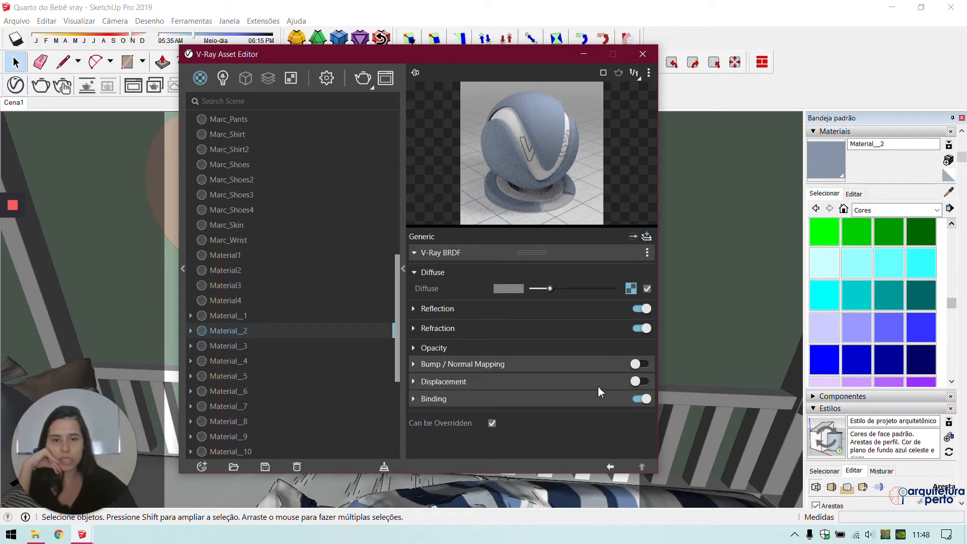
click(576, 311)
drag(543, 326, 717, 328)
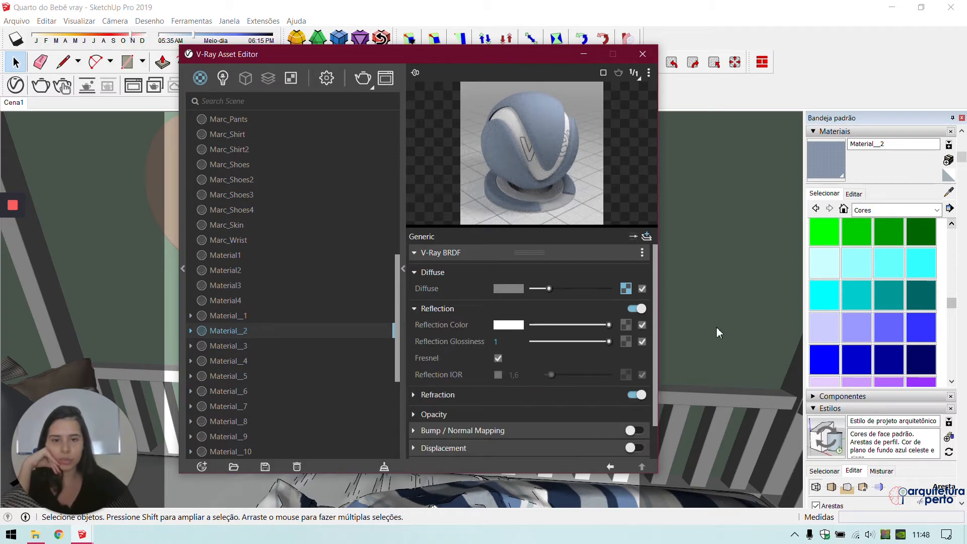
drag(609, 341, 598, 346)
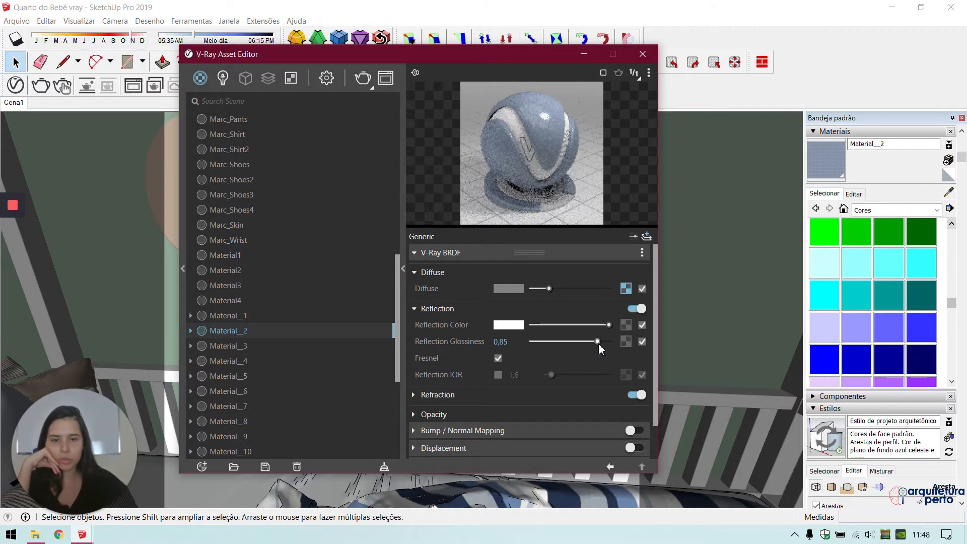
Step: Enable bump mapping on the dark blue star's material and load the 6_dobby fabric texture-seamless bitmap as its bump map
click(500, 436)
click(635, 430)
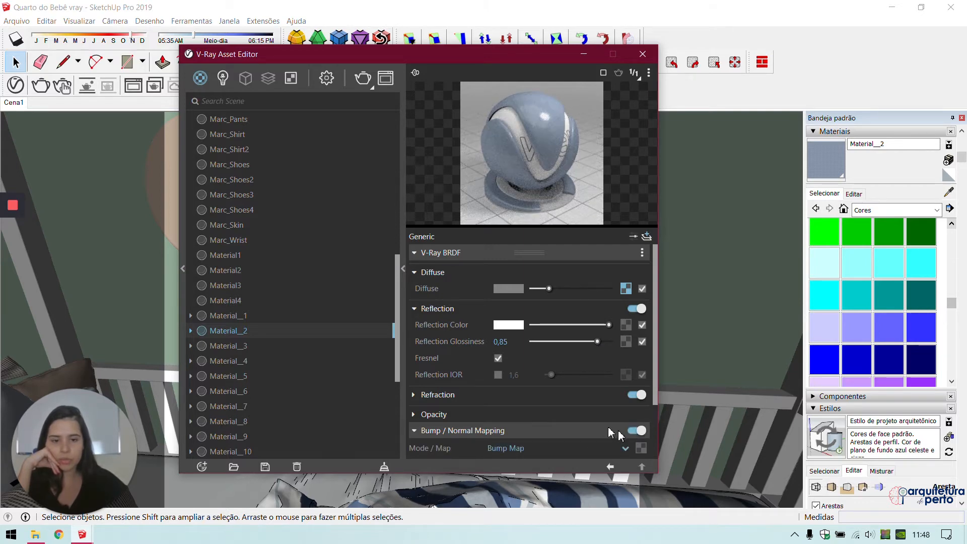
scroll(640, 407, down, 3)
click(641, 381)
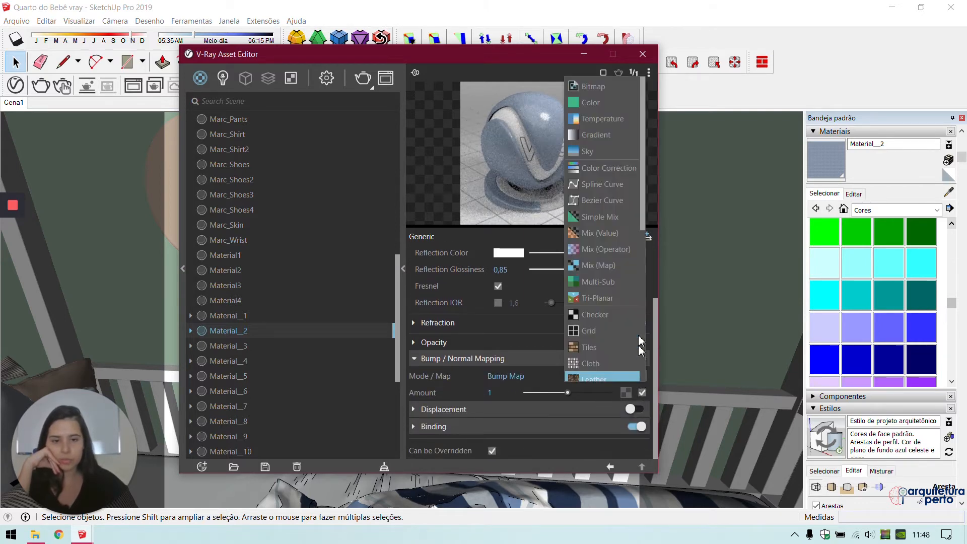
click(592, 87)
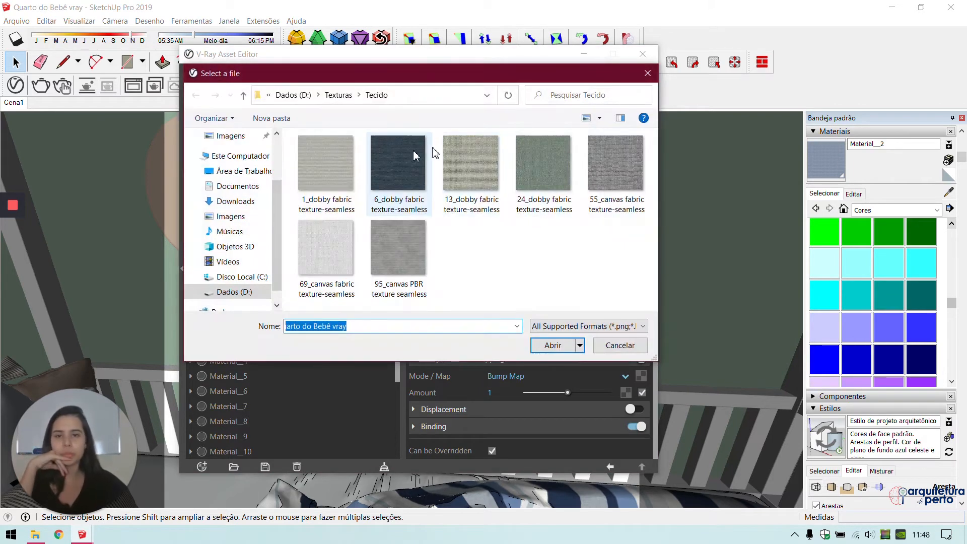
click(398, 161)
click(569, 348)
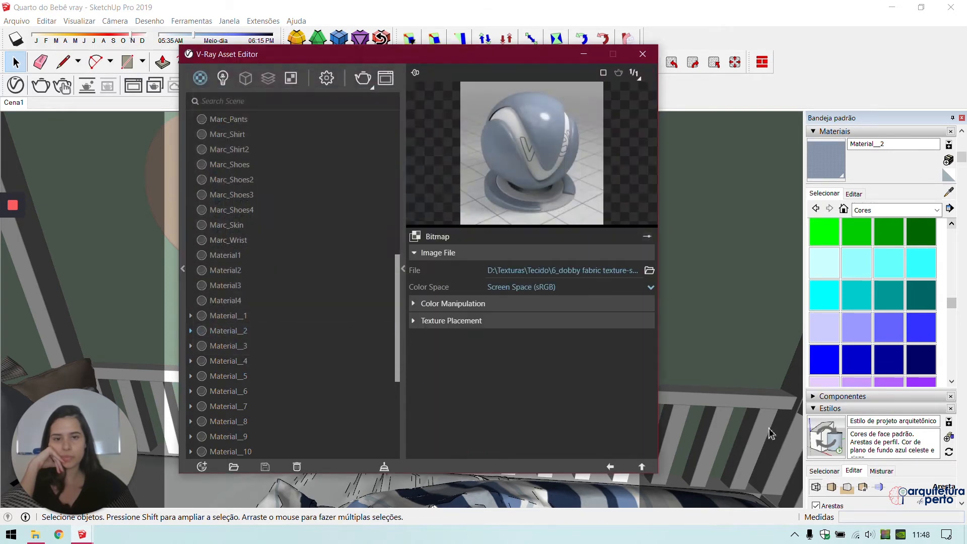
mouse_move(15, 272)
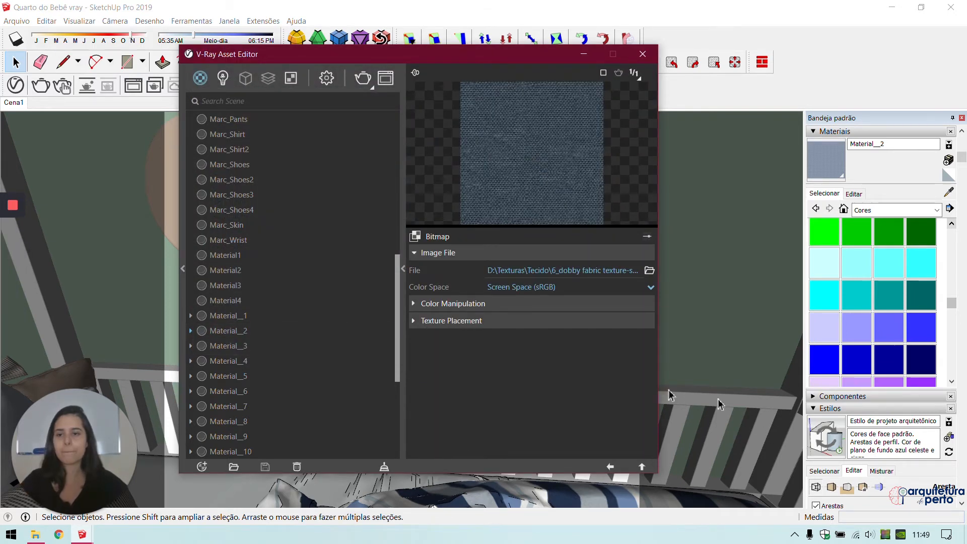
click(610, 467)
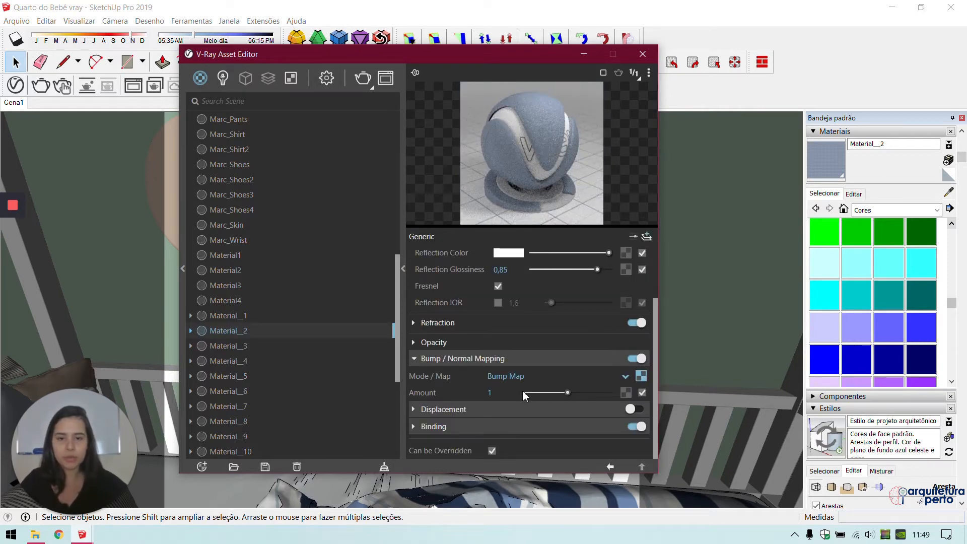
Step: Set the dark blue star material's bump amount to ,4 and reflection glossiness to 0,9, and close the editor
click(490, 392)
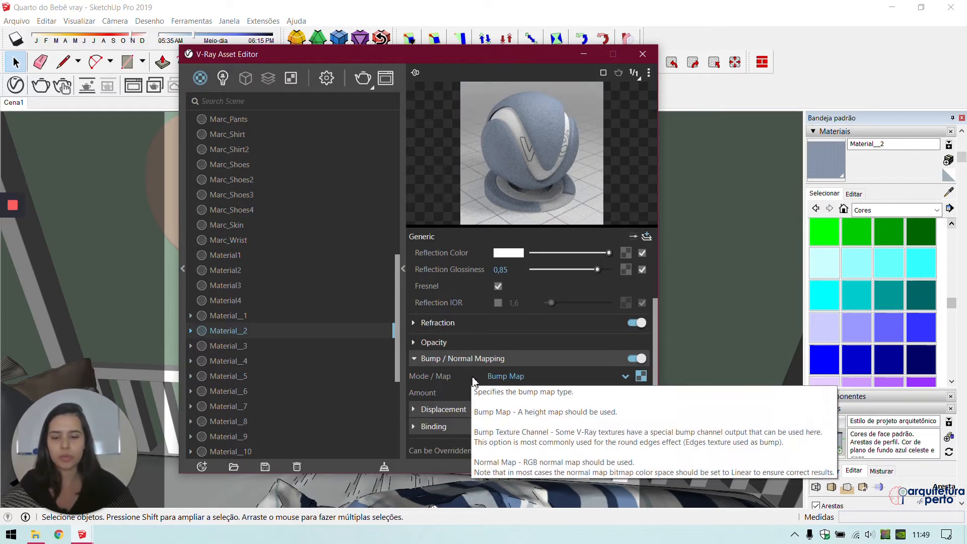
key(BackSpace)
key(Return)
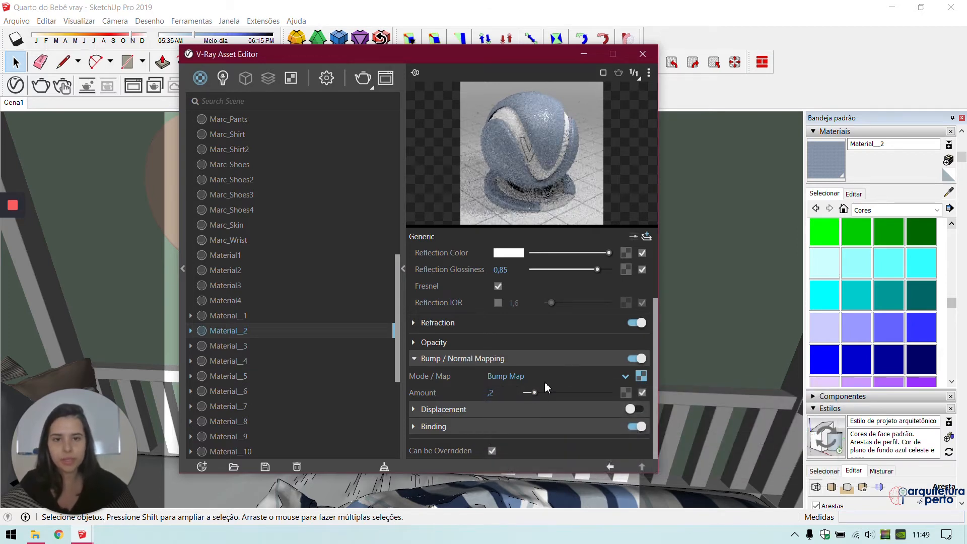
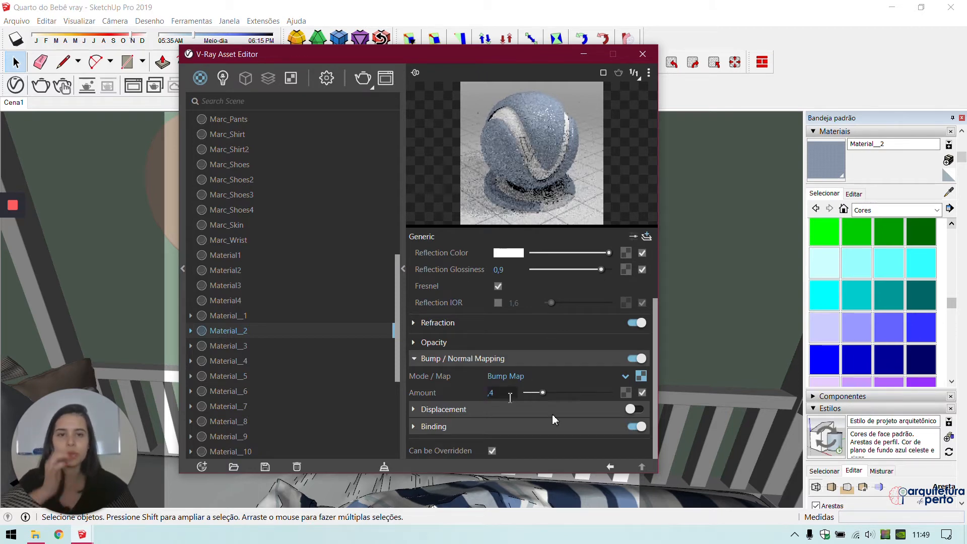
click(642, 54)
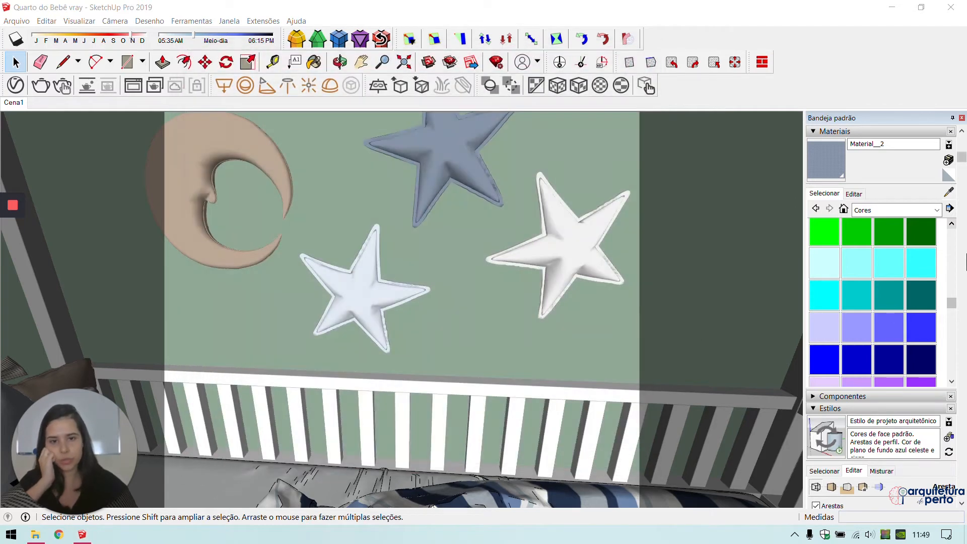
Step: Sample the white star's material and give it a white reflection color with reflection glossiness 0,85 in the V-Ray Asset Editor
key(b)
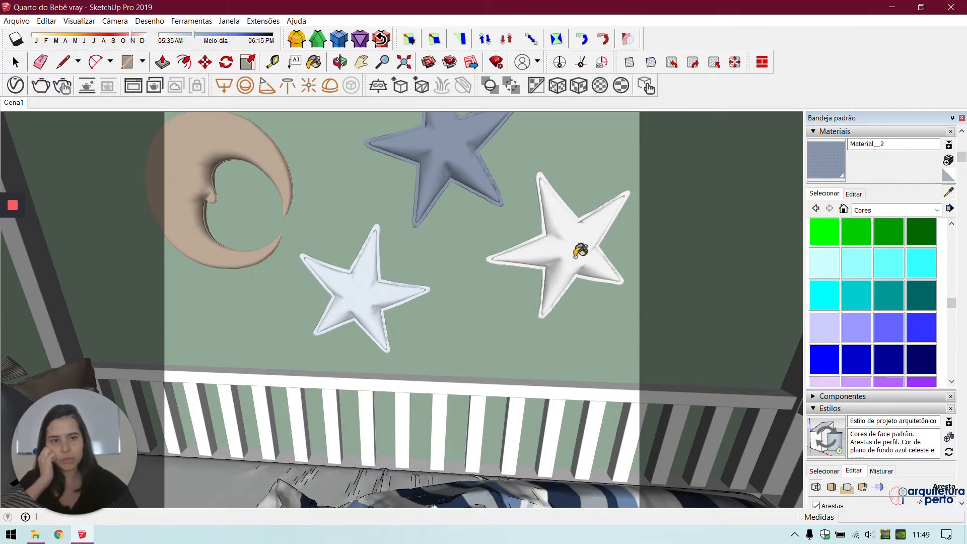
alt+click(586, 249)
click(15, 85)
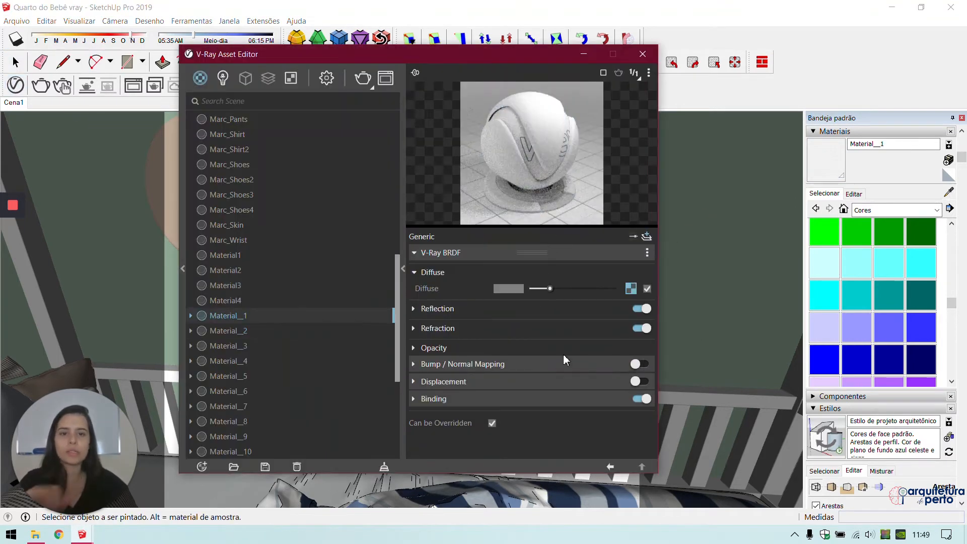
click(627, 313)
drag(570, 323, 605, 343)
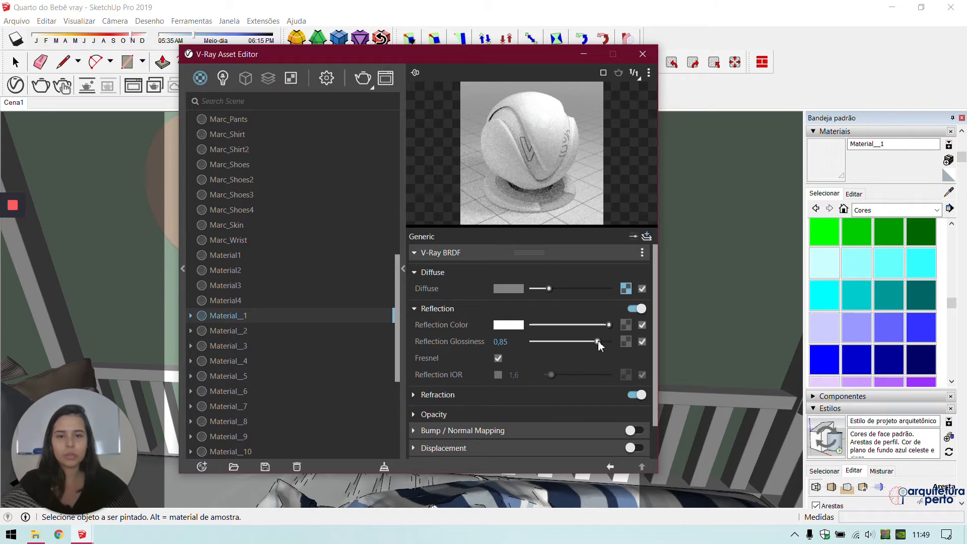
Step: Enable bump mapping on the white star's material and load the 6_dobby fabric texture-seamless bitmap as its bump map
click(519, 432)
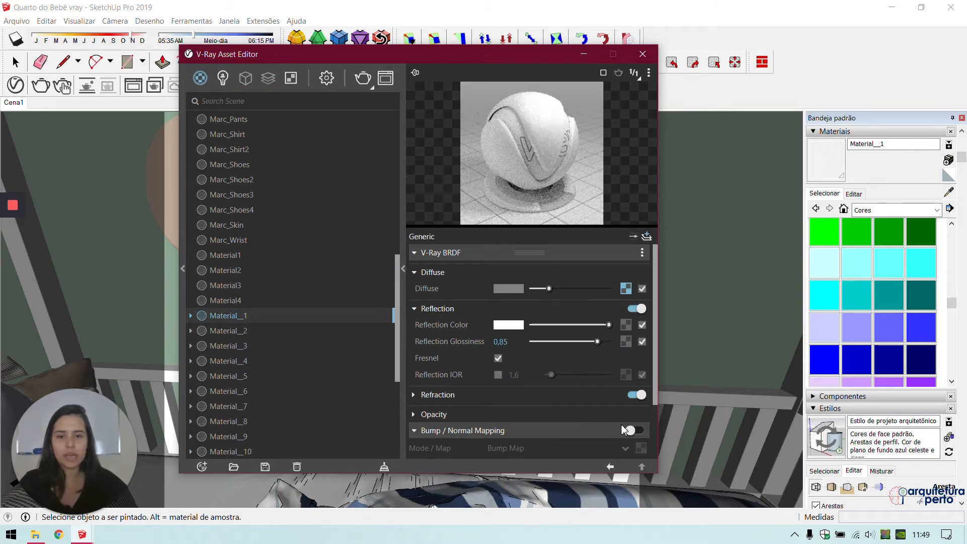
click(630, 431)
scroll(632, 428, down, 2)
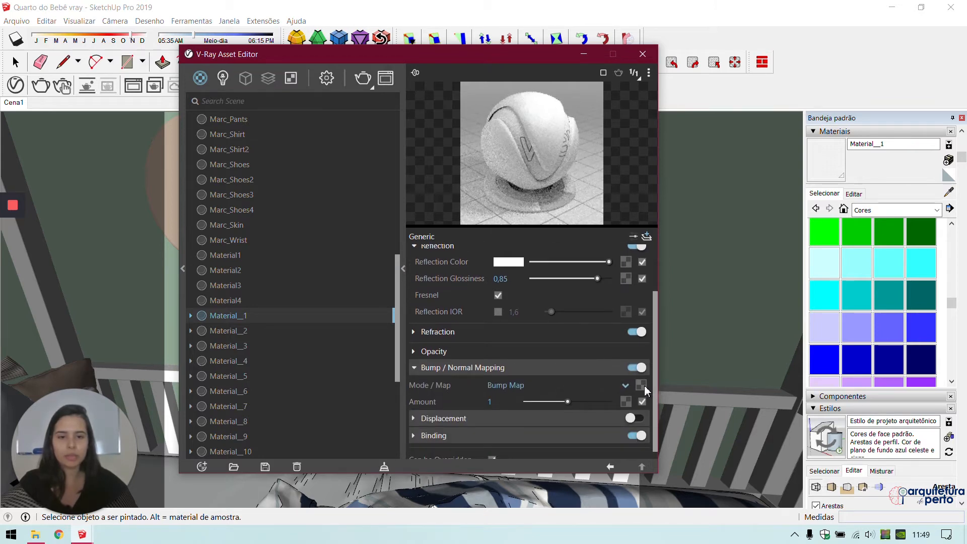
click(640, 386)
click(596, 86)
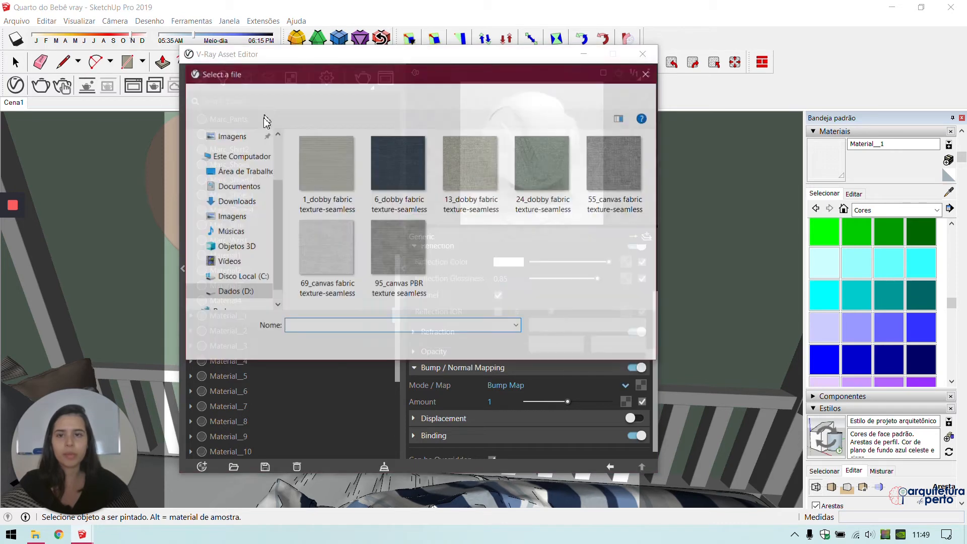
click(412, 194)
click(552, 345)
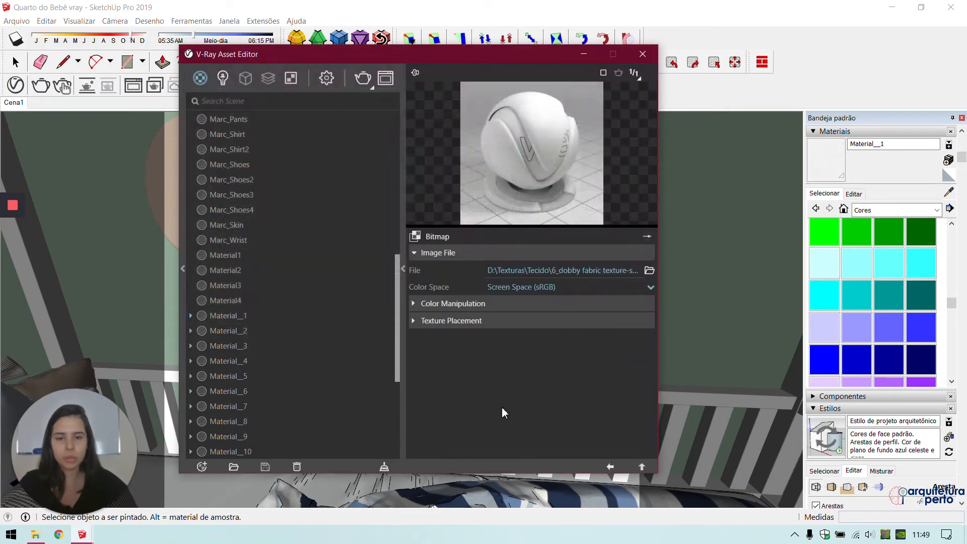
click(611, 467)
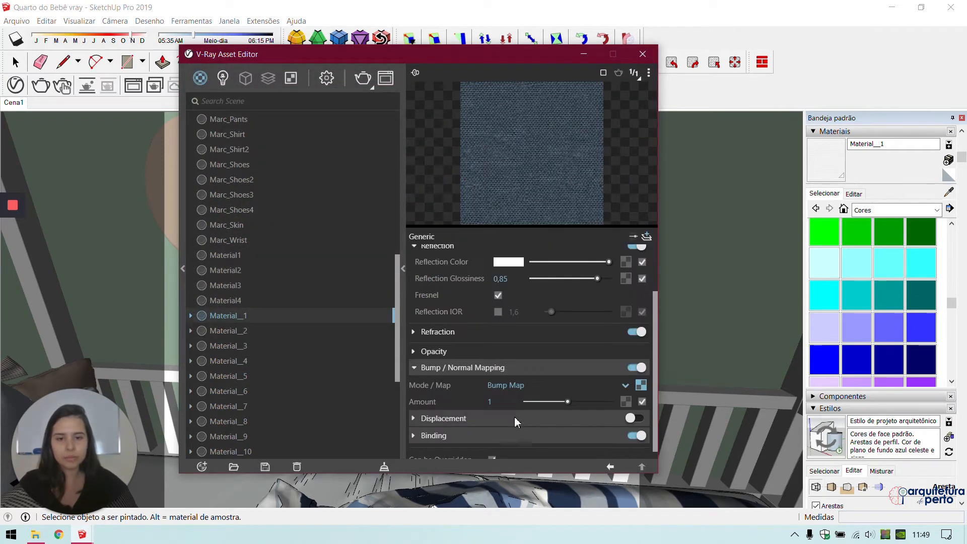
Step: Set the white star material's bump amount to ,4 and close the V-Ray Asset Editor
click(500, 401)
text(,4)
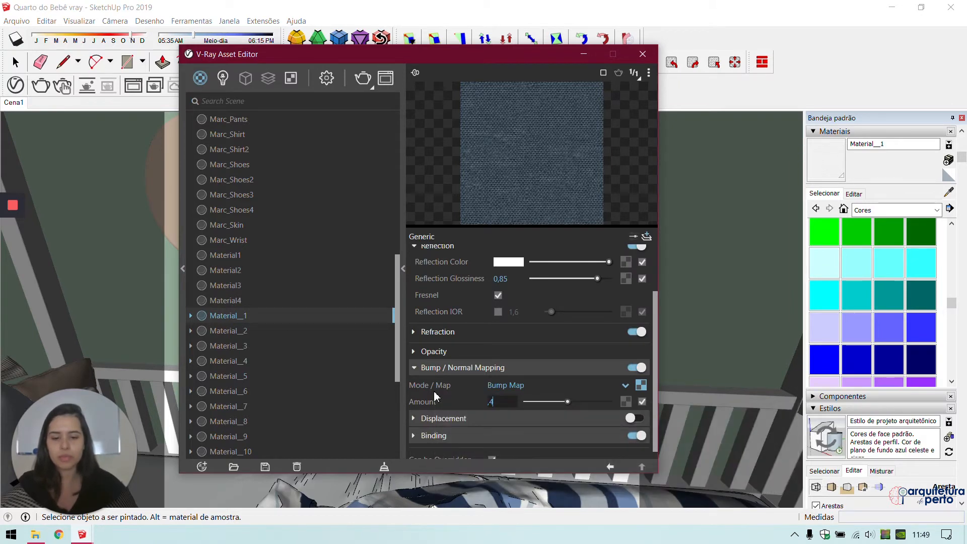
key(Return)
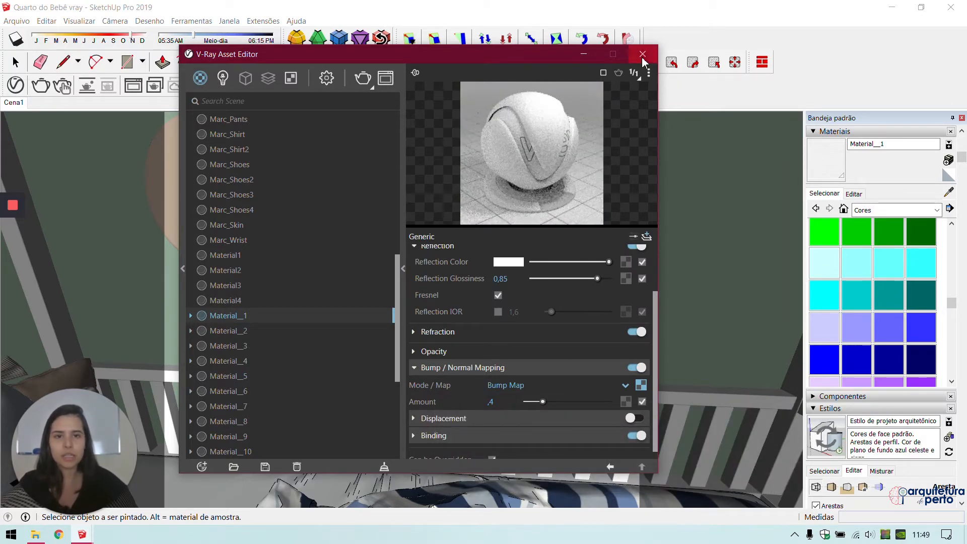
click(643, 53)
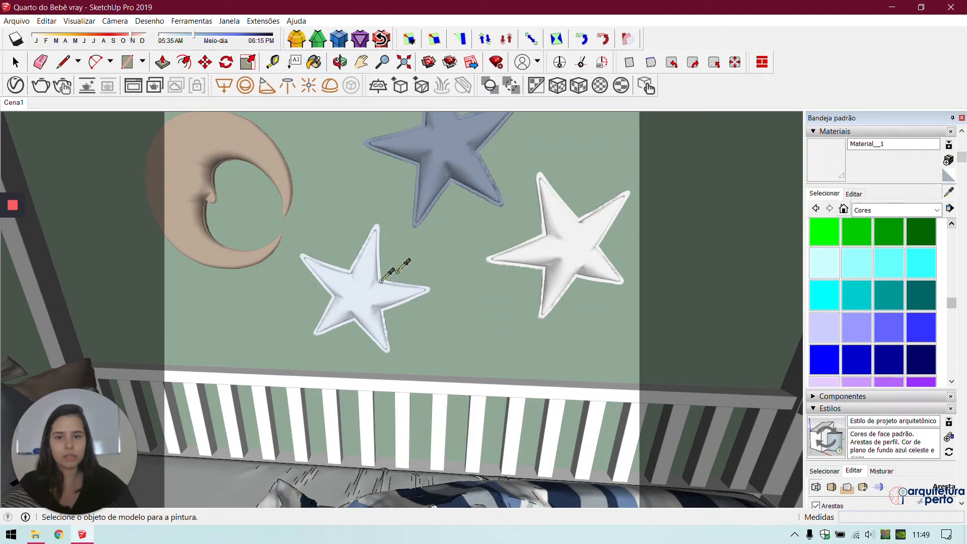
Step: Sample the light blue star's material, give it a gray reflection color with reflection glossiness 0,9, and close the editor
alt+click(360, 290)
click(15, 86)
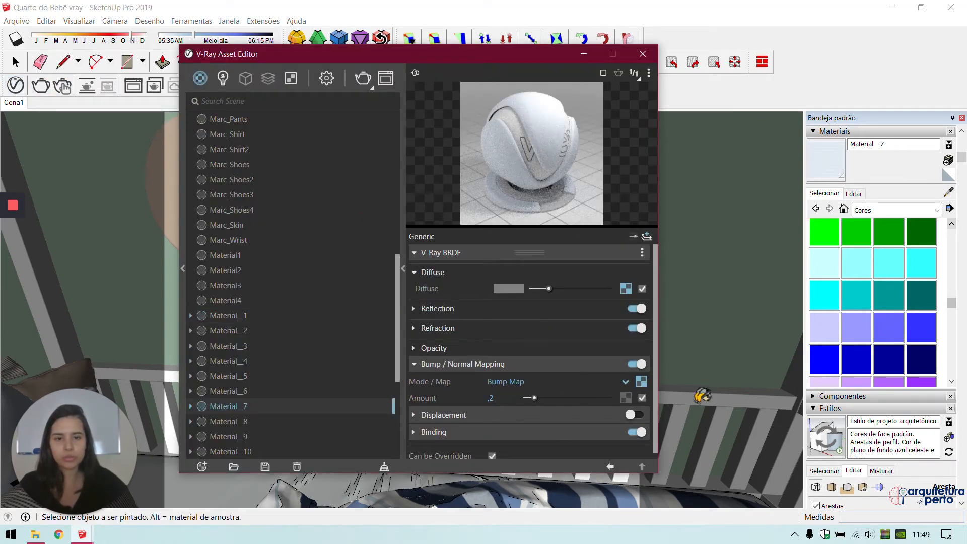
click(486, 312)
drag(540, 324, 554, 327)
drag(609, 342, 601, 342)
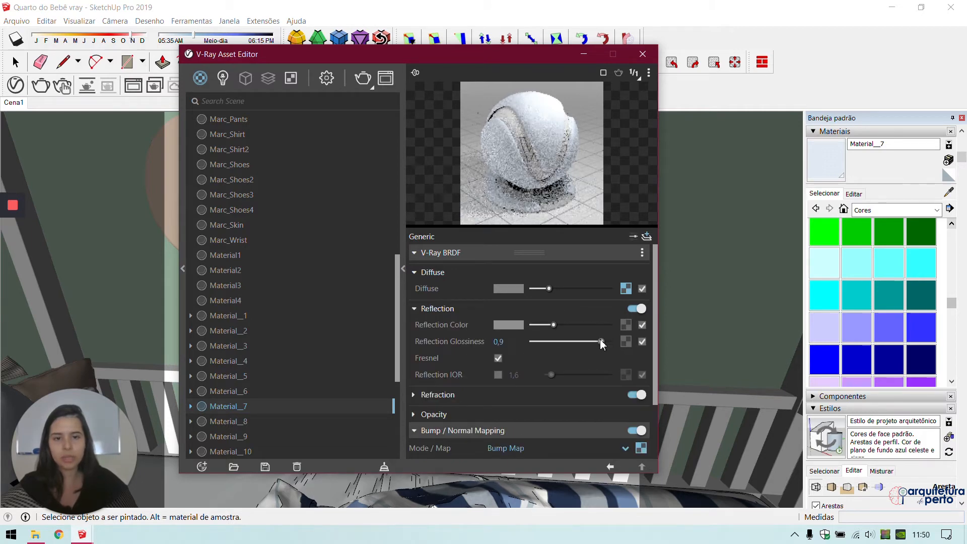
click(642, 54)
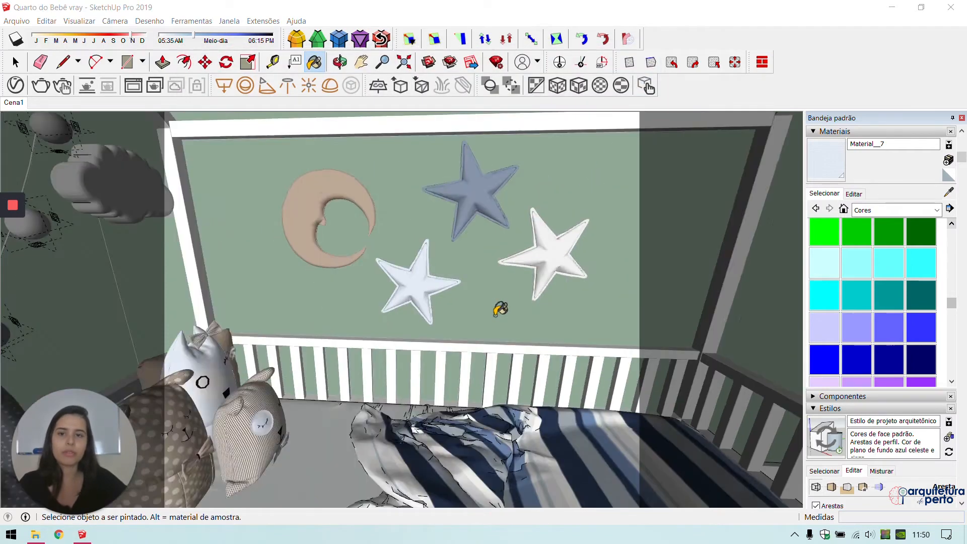
Step: Sample the material of the cloud hanging beside the house bed
scroll(500, 308, down, 2)
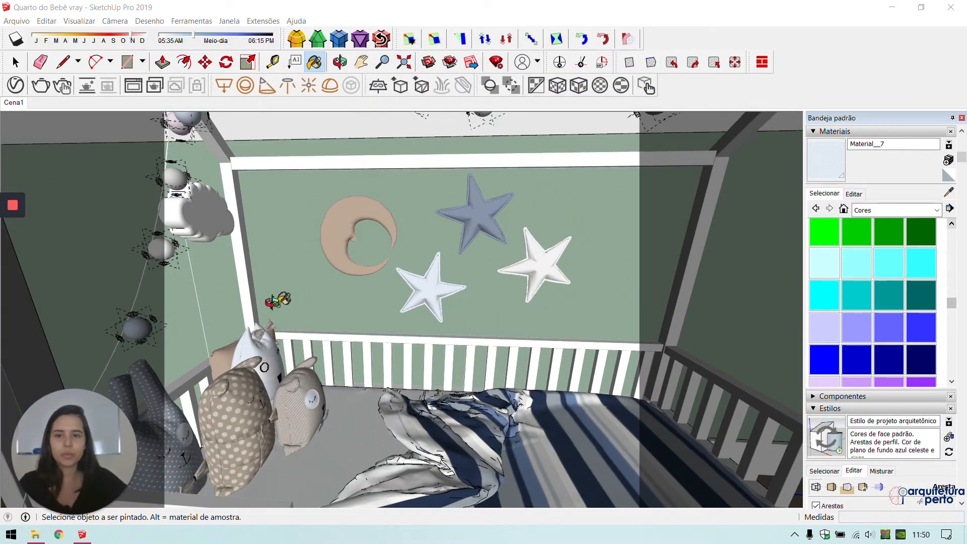
scroll(278, 300, down, 3)
key(alt)
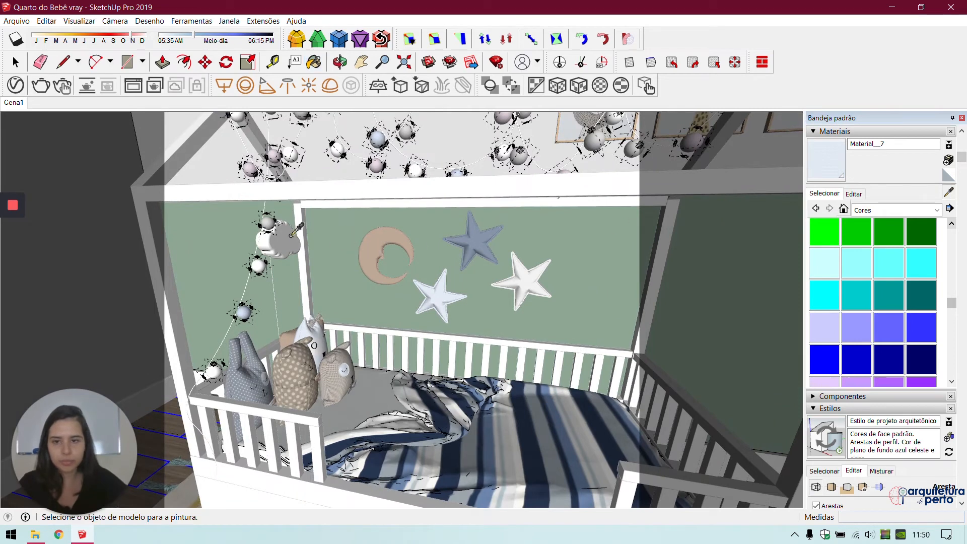
alt+click(282, 240)
key(space)
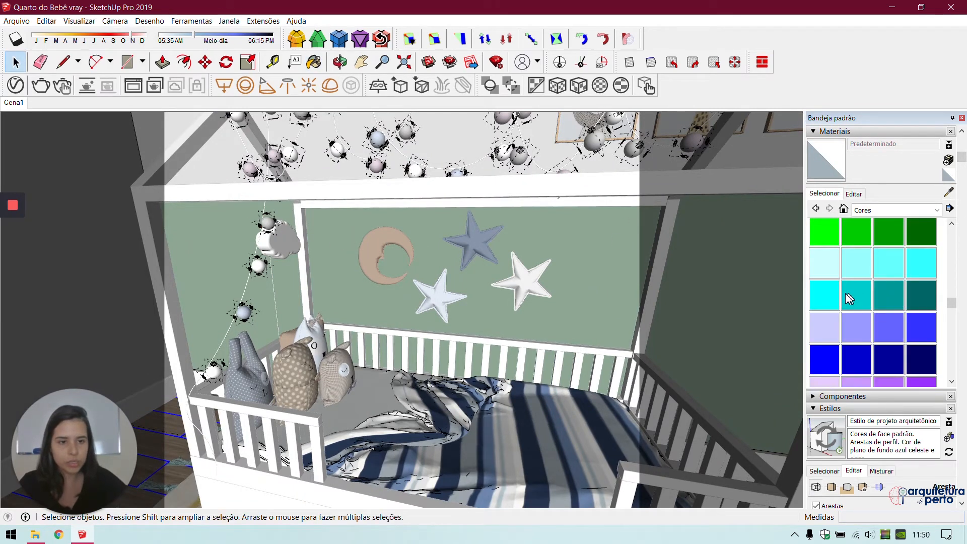
Step: Open the hanging cloud's group for editing and paint the cloud with the cyan color Cor H03
click(890, 265)
double_click(290, 242)
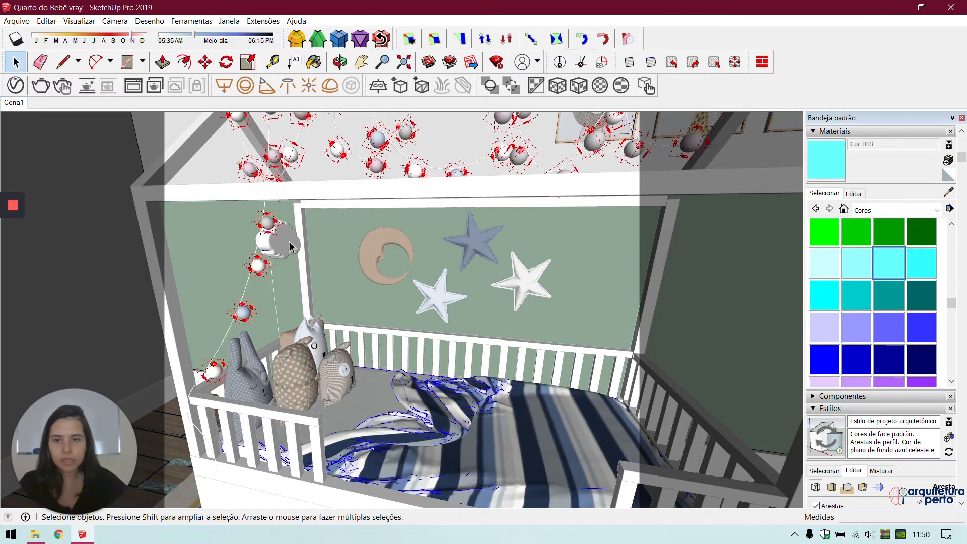
double_click(289, 245)
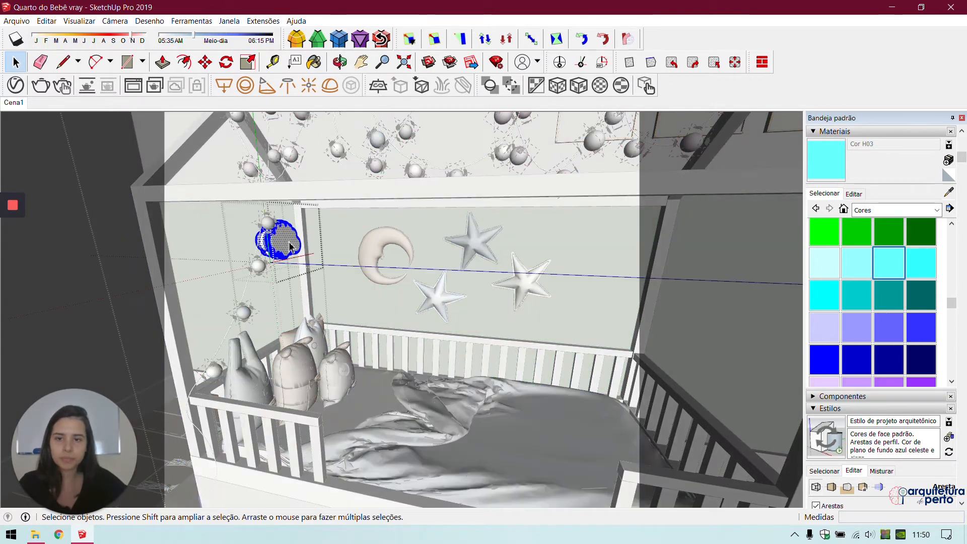
click(826, 162)
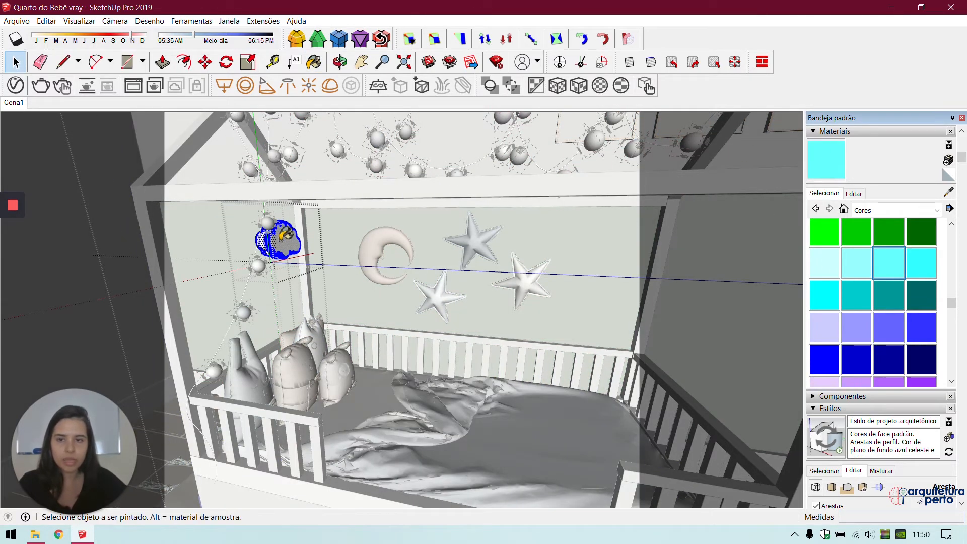
click(285, 236)
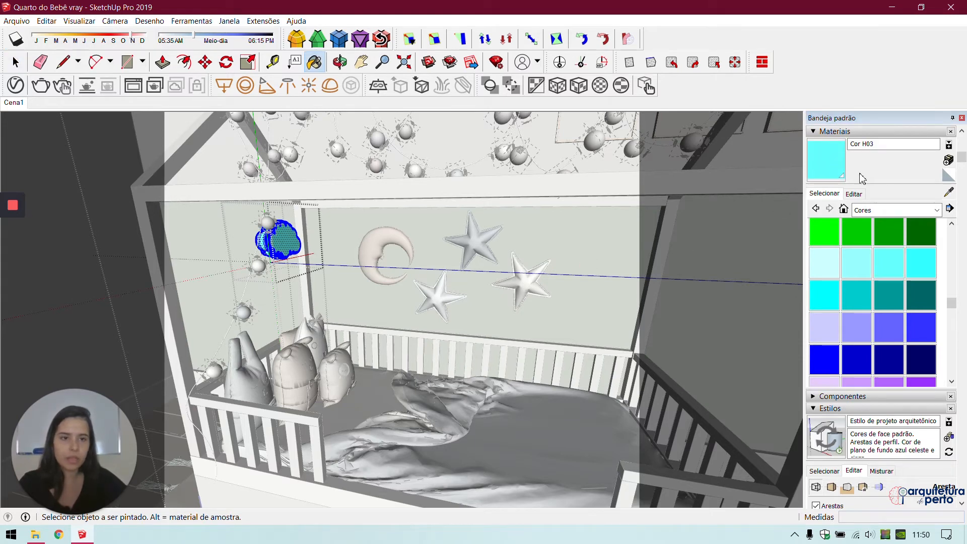
Step: Leave the cloud's group and edit its Cor H03 color to a soft light blue with saturation 35 and luminosity 81
key(space)
key(Escape)
click(853, 194)
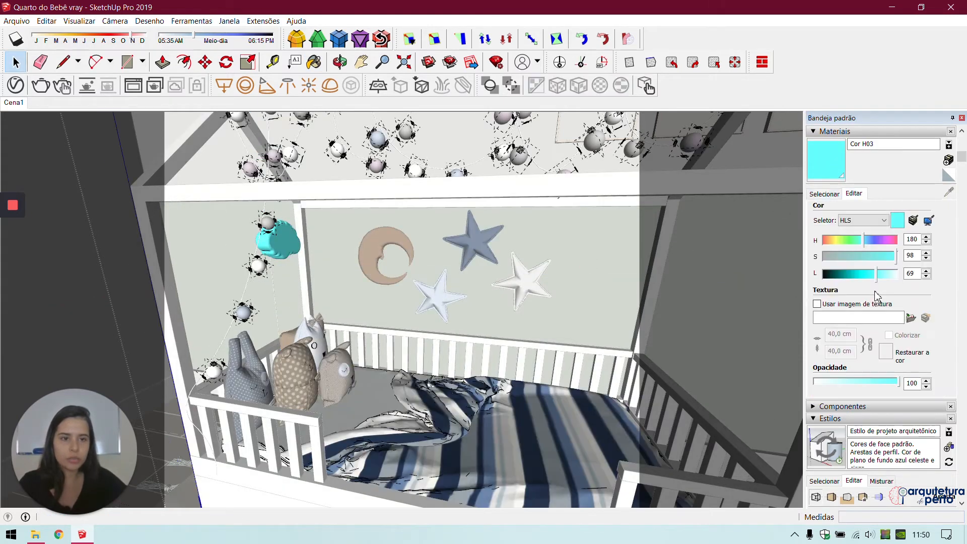
click(861, 278)
click(850, 261)
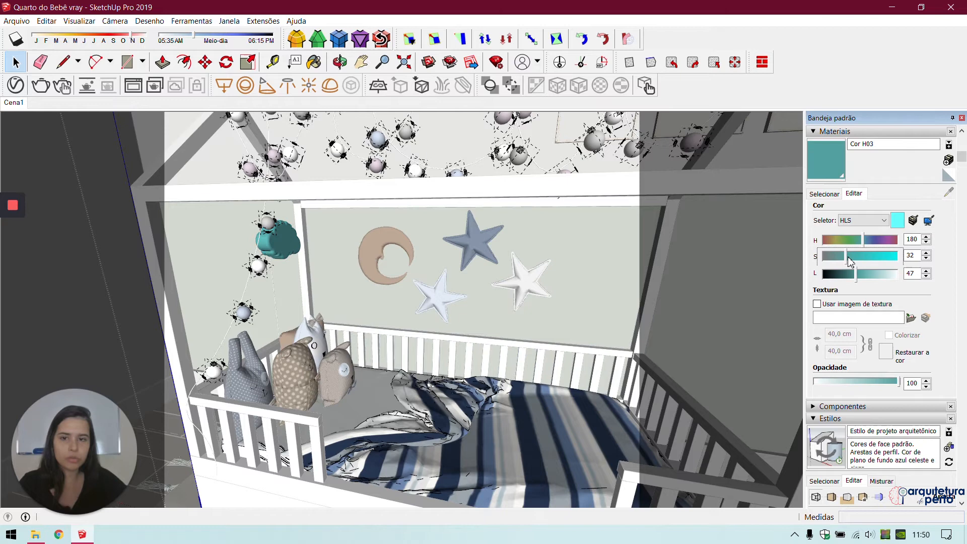
click(880, 276)
click(873, 274)
click(874, 256)
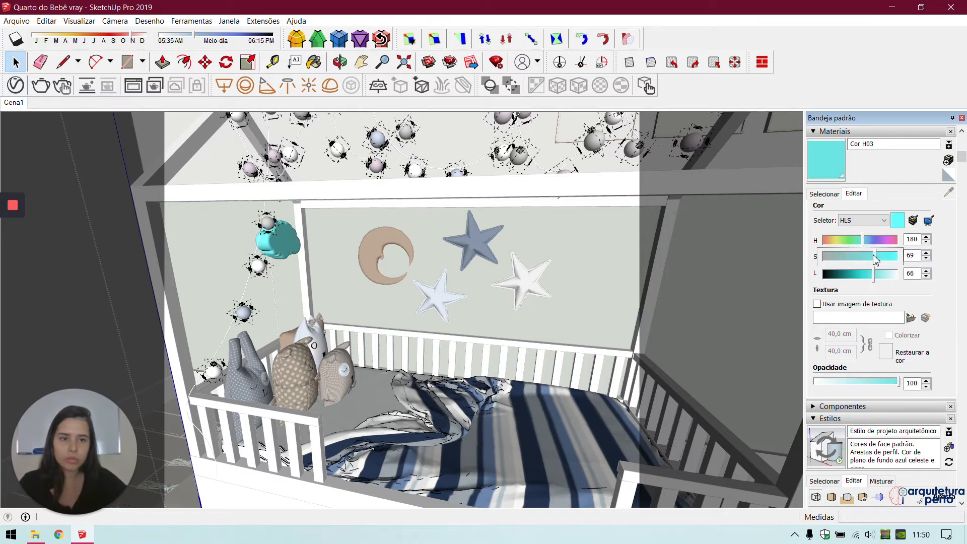
click(837, 255)
drag(875, 274, 883, 275)
click(848, 255)
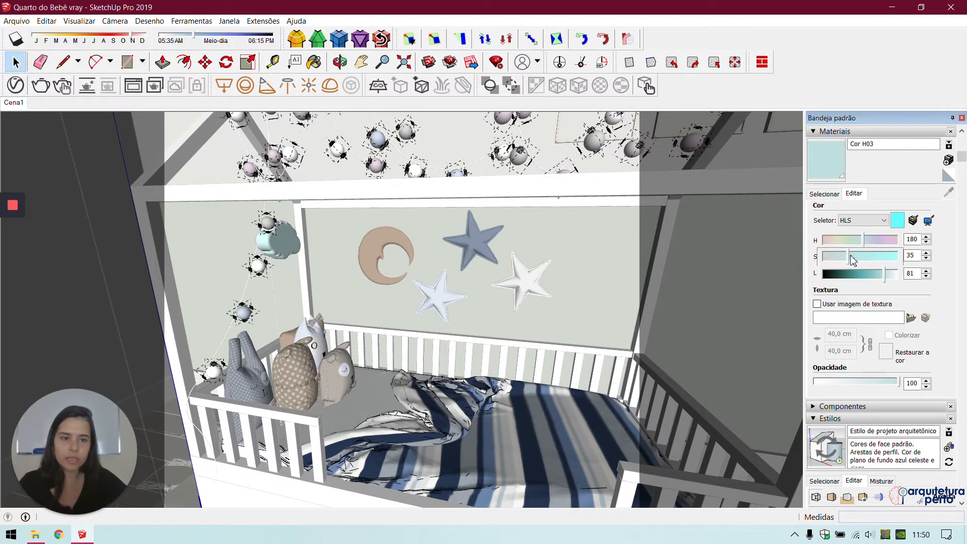
Step: Sample the recolored material of the hanging cloud from a closer side view of the house bed
click(15, 85)
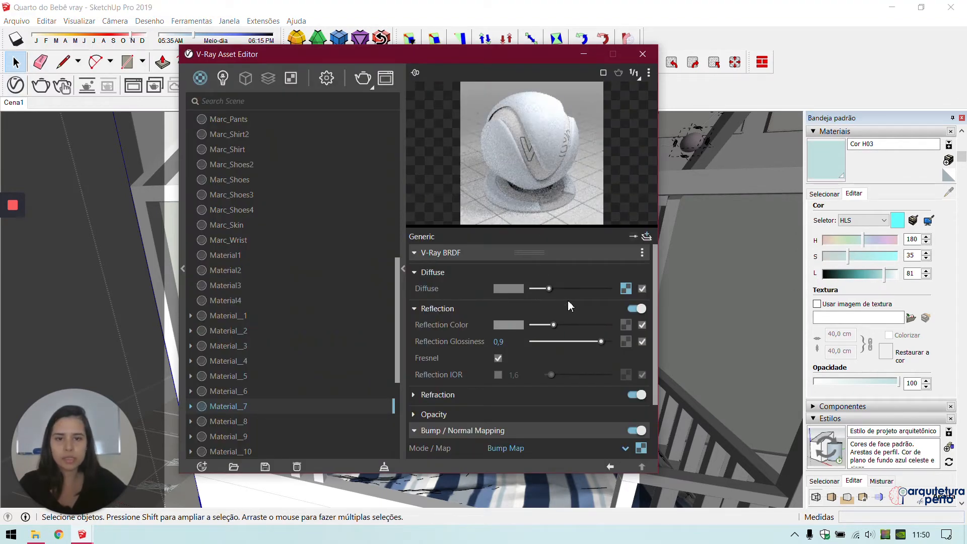
click(641, 54)
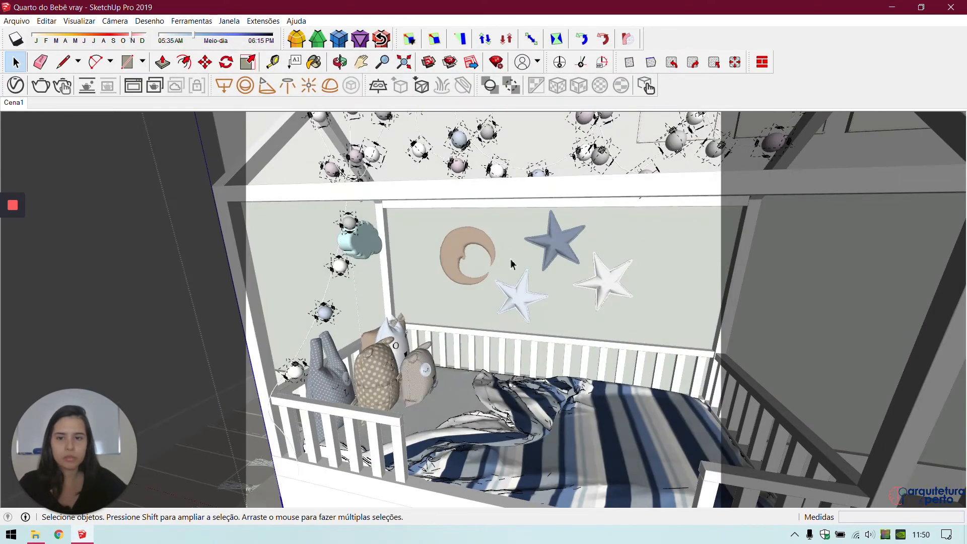
middle_drag(513, 264, 629, 301)
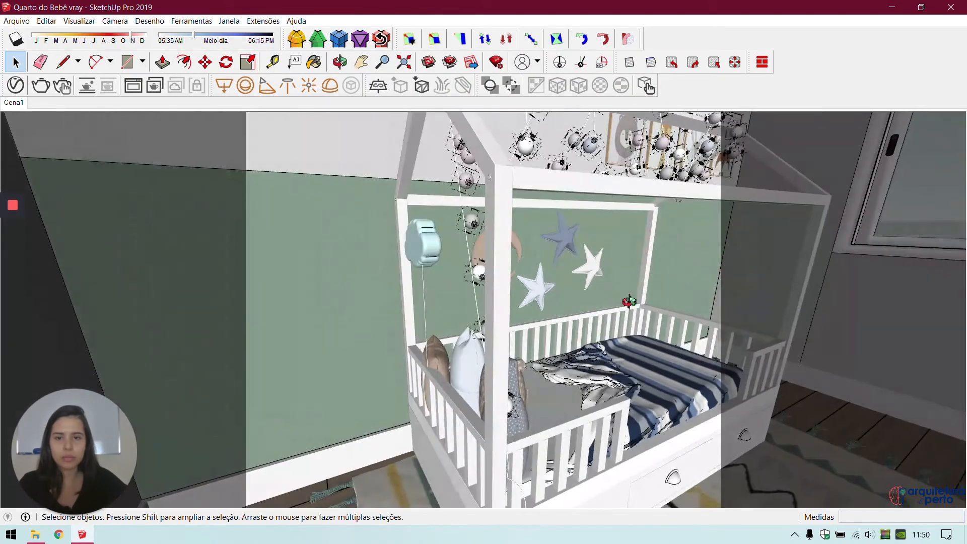
key(b)
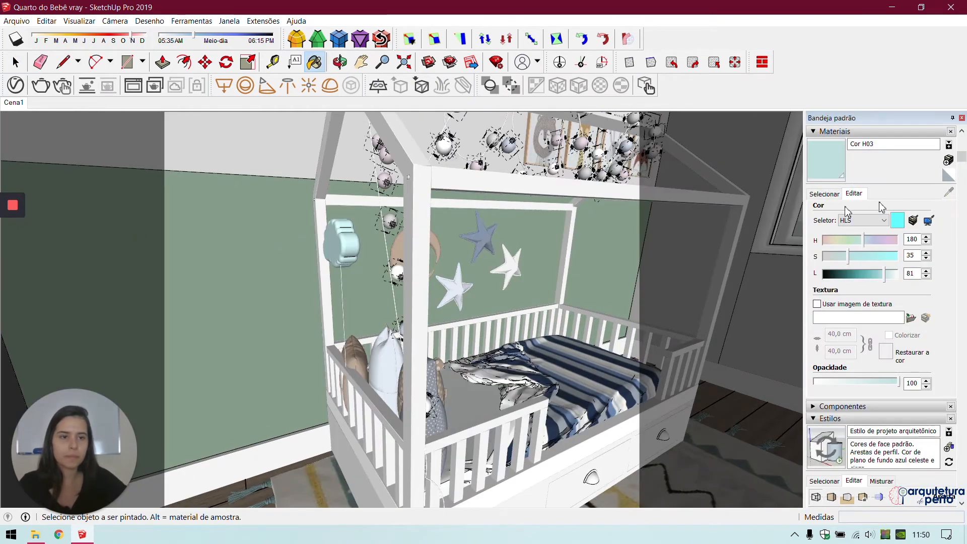
click(823, 193)
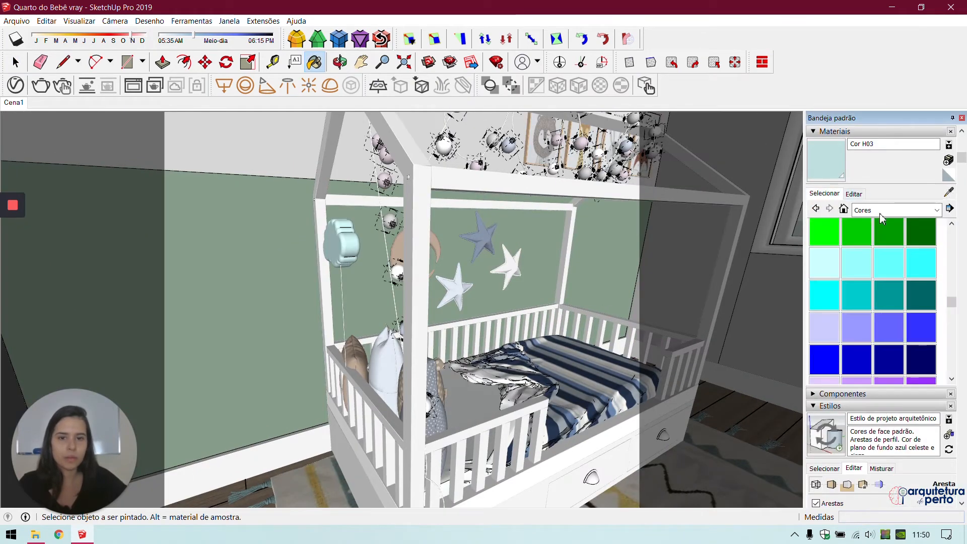
click(949, 191)
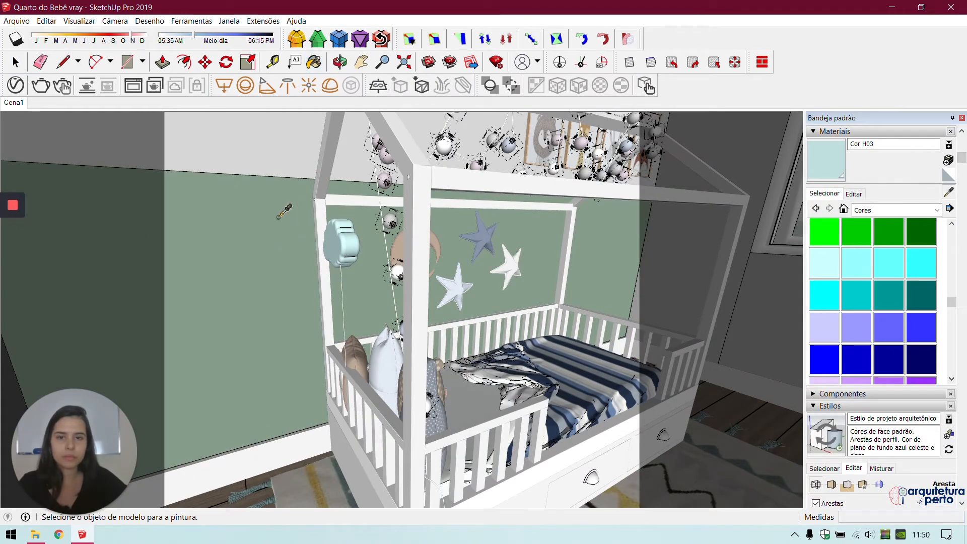
click(353, 248)
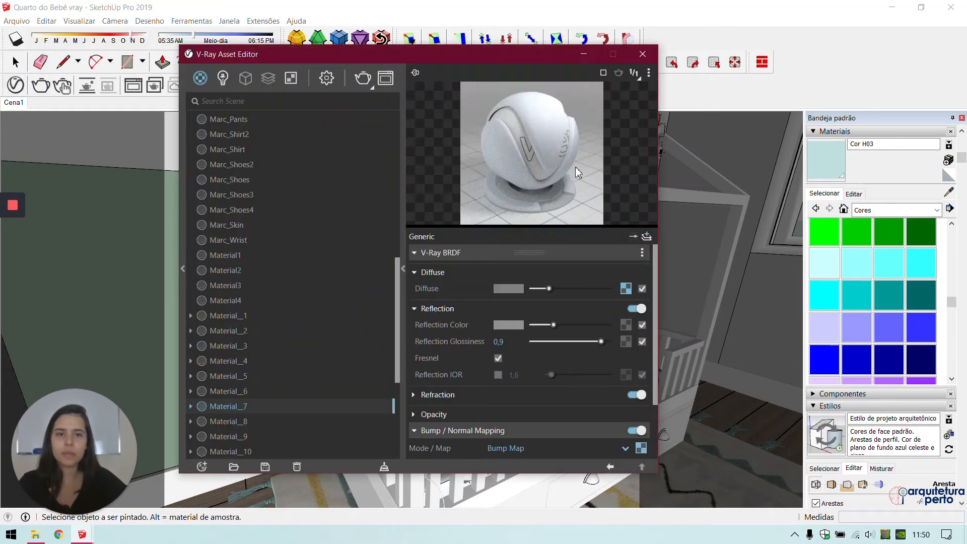
Step: Give the Cor H03 cloud material a white reflection color with reflection glossiness 0,9 and close the V-Ray Asset Editor
click(15, 86)
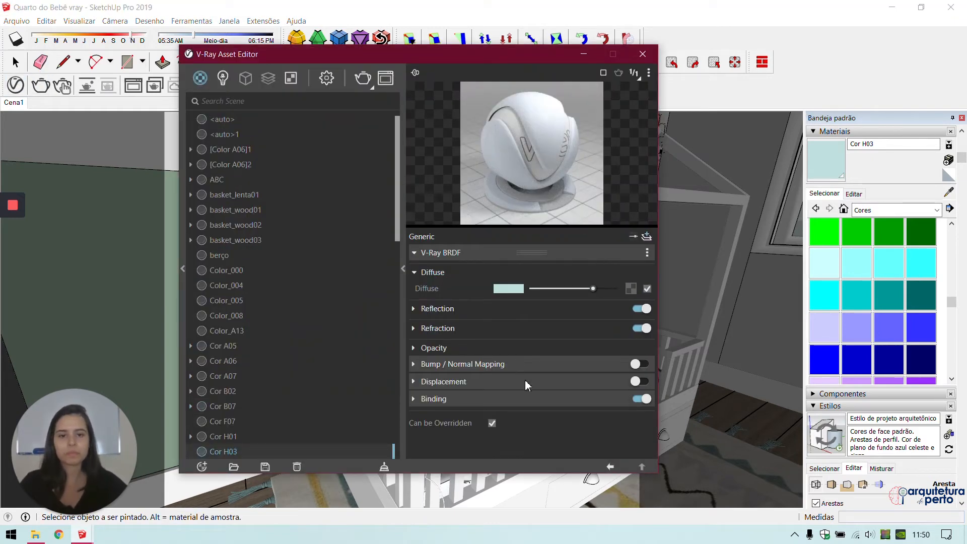
click(437, 309)
drag(533, 325, 595, 344)
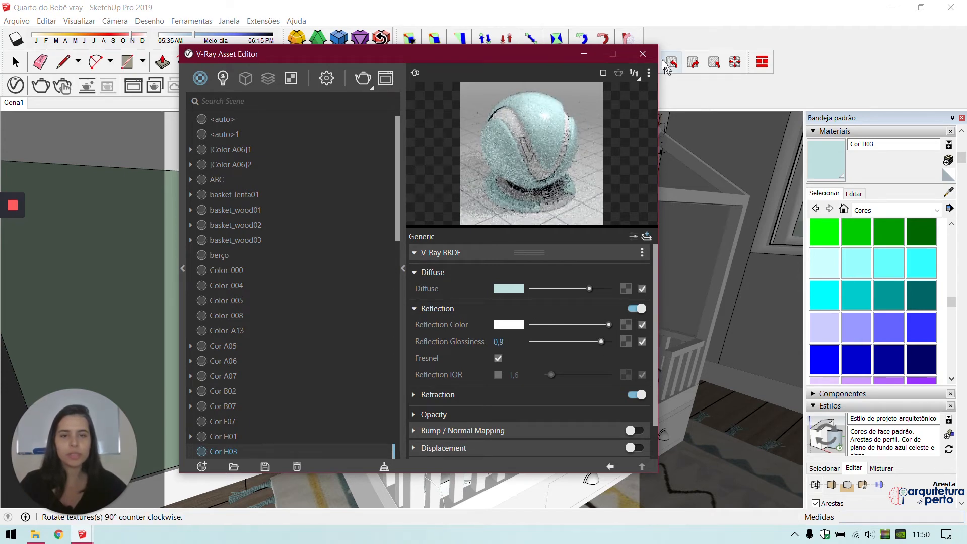
click(643, 53)
Step: Turn the Safe Frame of the V-Ray render output off and back on, and close the Asset Editor
middle_drag(550, 351, 963, 210)
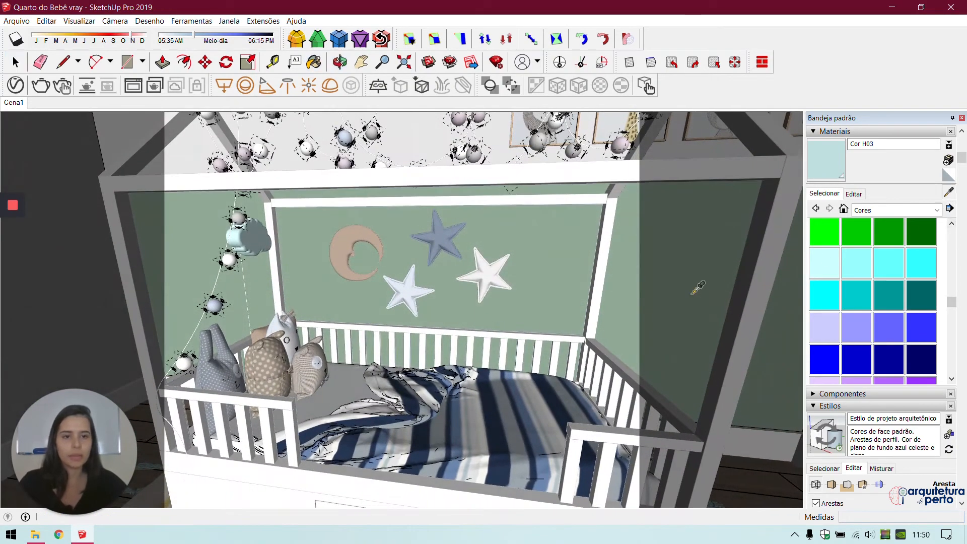
mouse_move(614, 301)
shift+middle_down()
mouse_move(224, 338)
mouse_move(360, 315)
mouse_move(371, 324)
shift+middle_up()
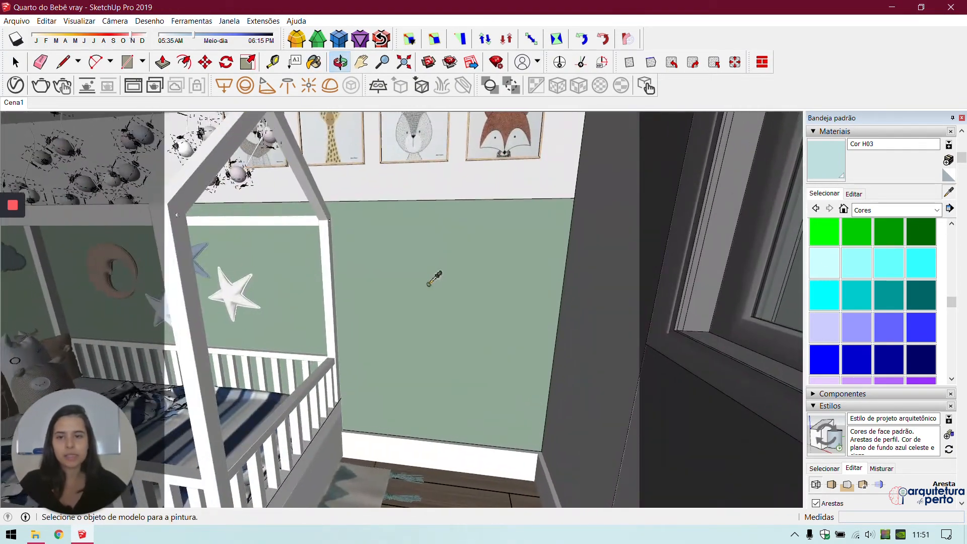
click(15, 85)
click(326, 77)
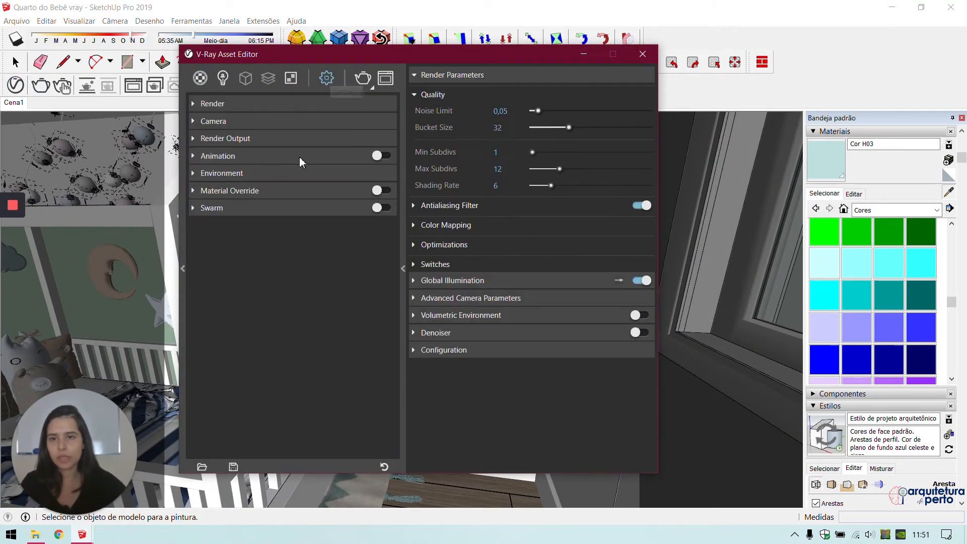
click(249, 140)
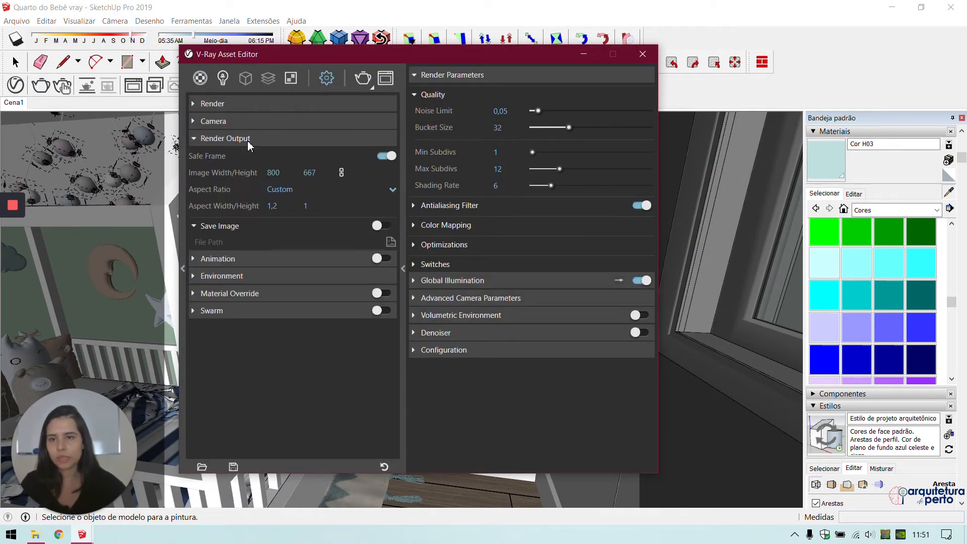
click(390, 159)
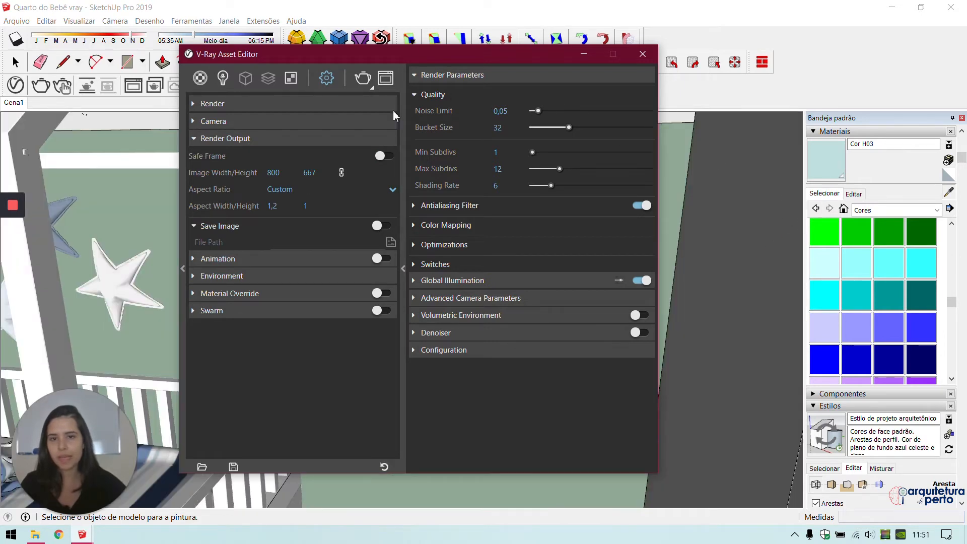
click(384, 159)
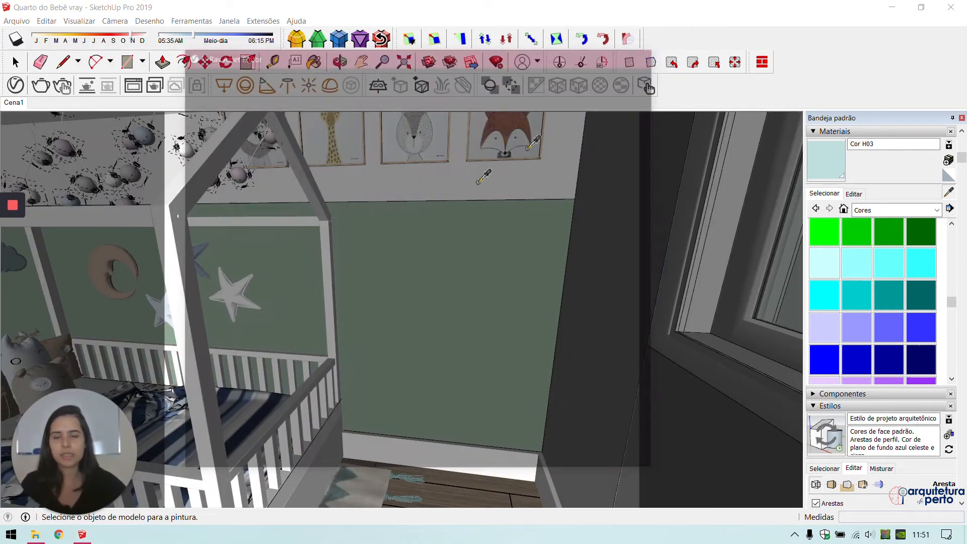
click(643, 54)
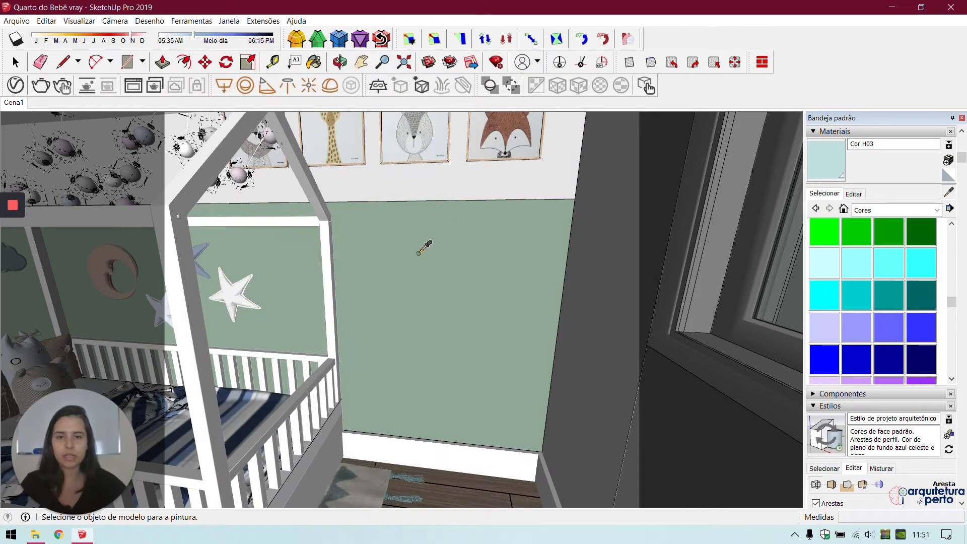
Step: Sample the green wall's material and give it a white reflection color with reflection glossiness 0,7 in V-Ray
click(491, 240)
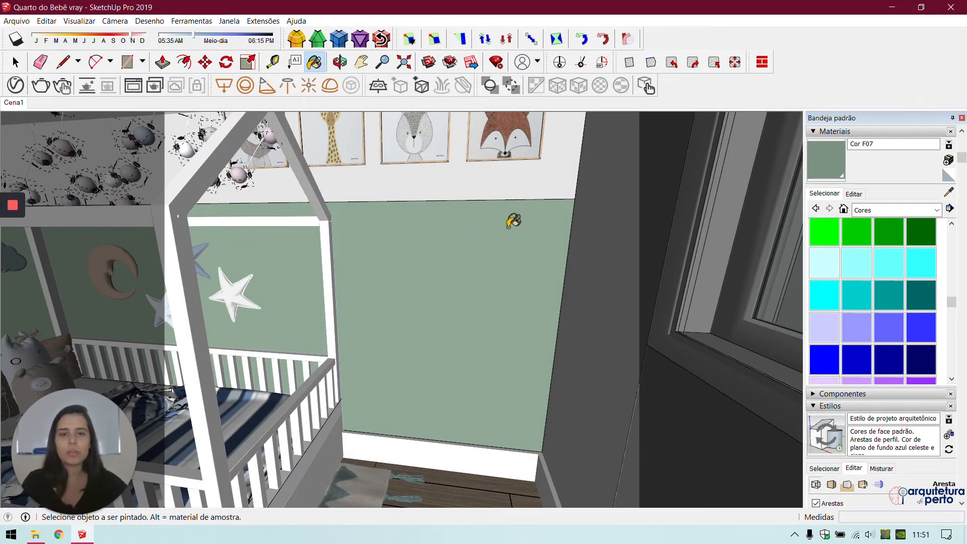
click(15, 85)
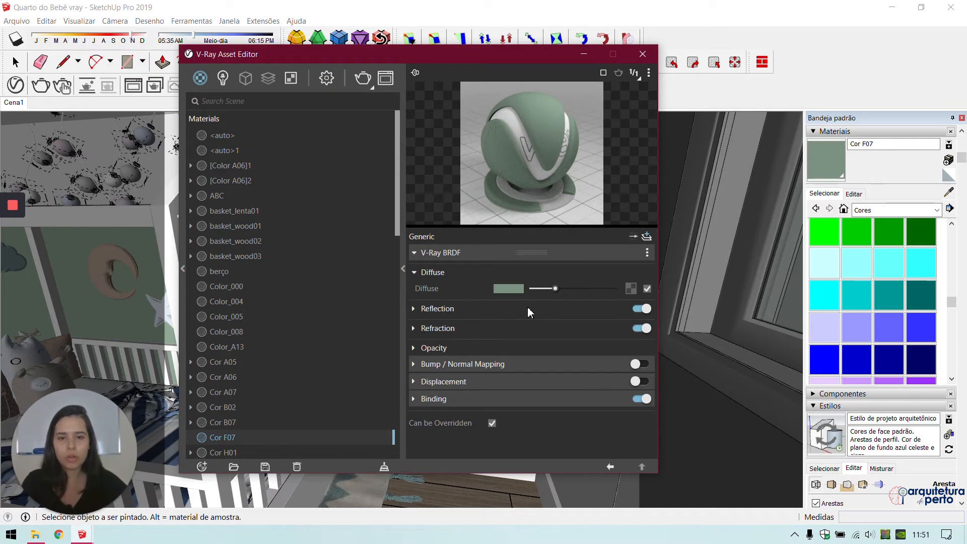
click(528, 309)
drag(552, 324, 586, 342)
click(592, 341)
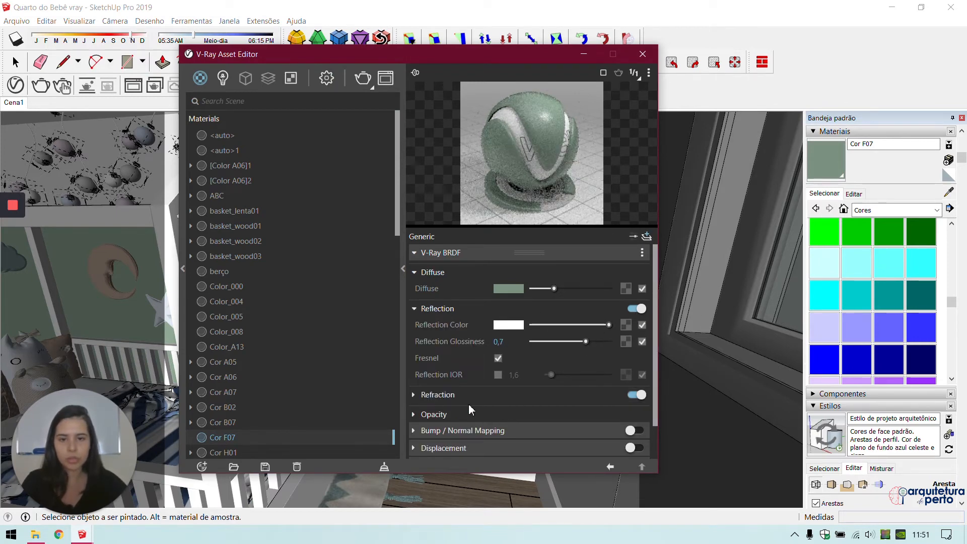
Step: Enable bump mapping on the green wall material with a Noise B texture of size 0,001
click(466, 429)
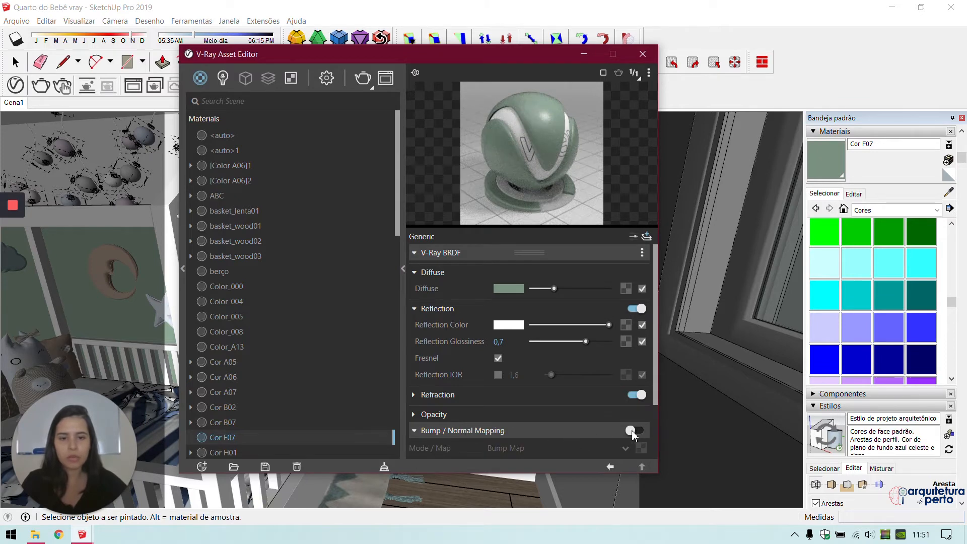
click(634, 431)
scroll(639, 408, down, 2)
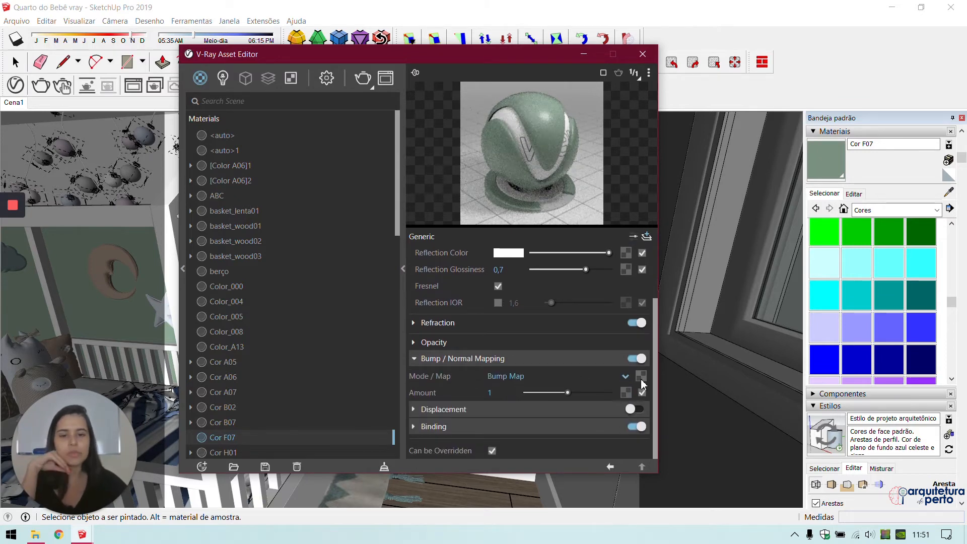
click(641, 378)
scroll(614, 333, down, 5)
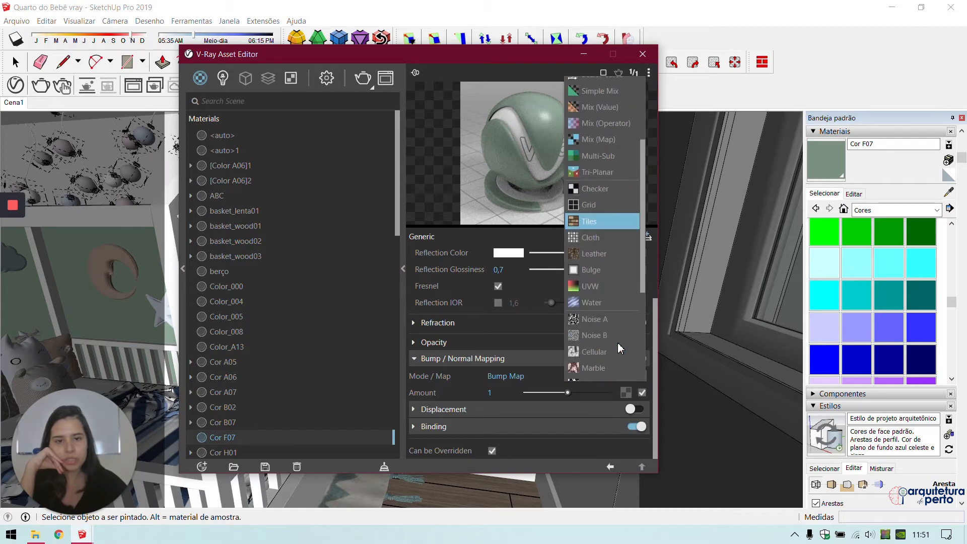
scroll(617, 342, down, 2)
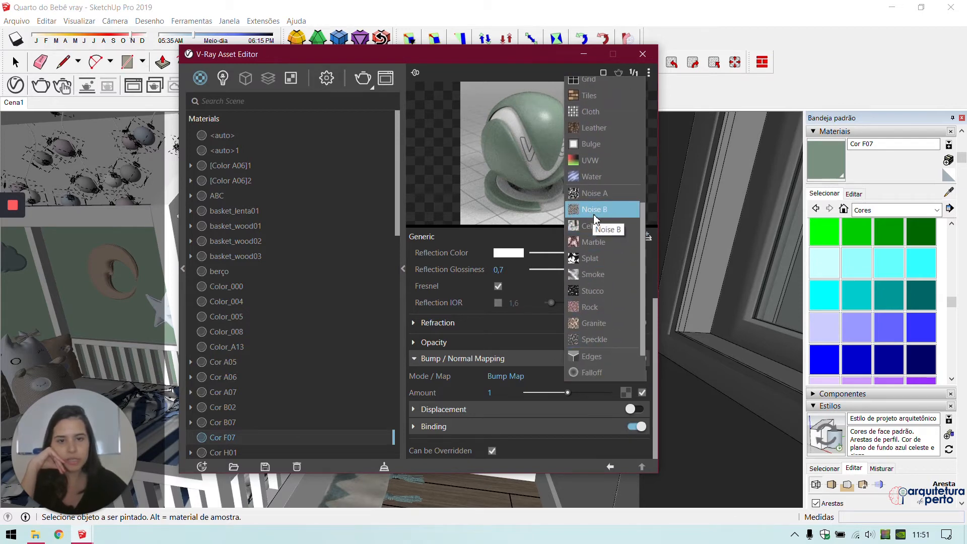
click(596, 209)
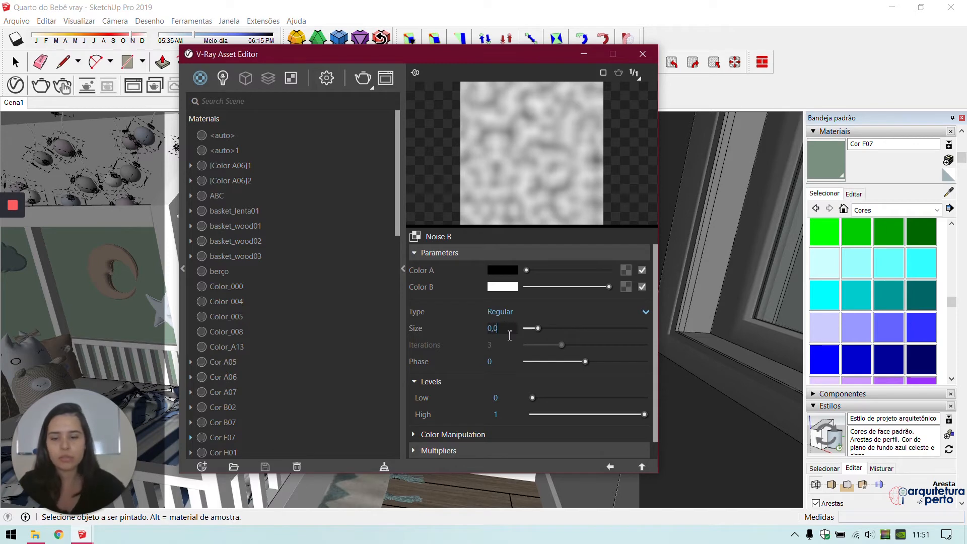
key(Return)
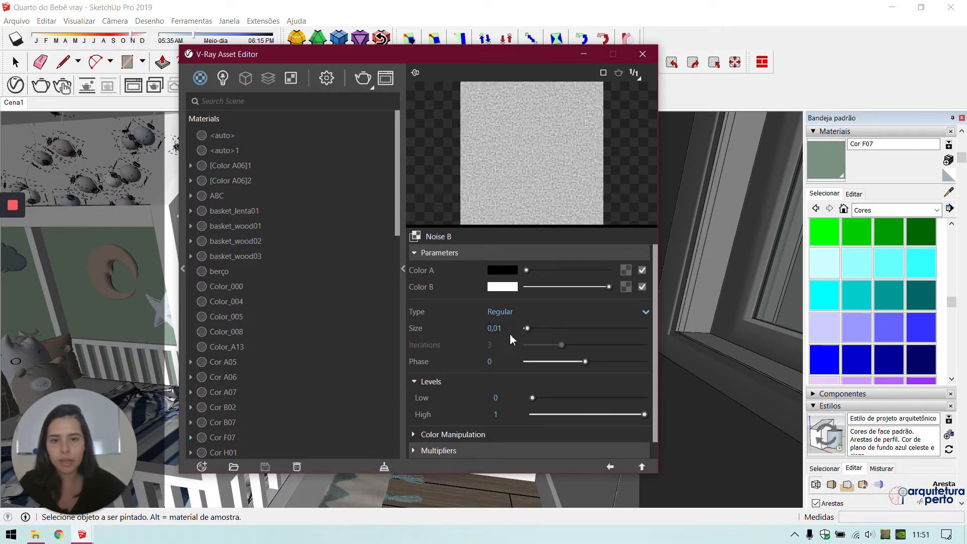
key(Return)
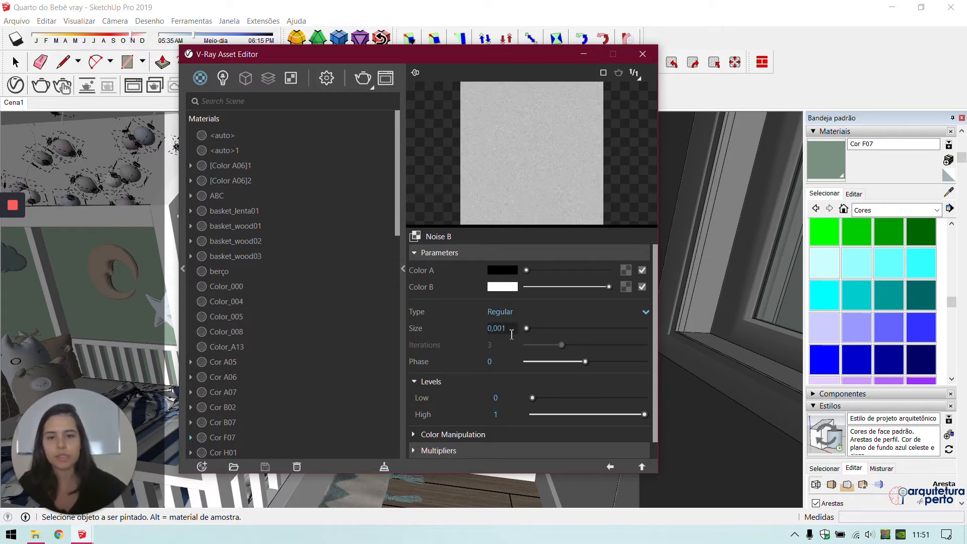
Step: Return to the green wall material, set its bump amount to ,6 and close the V-Ray Asset Editor
click(609, 467)
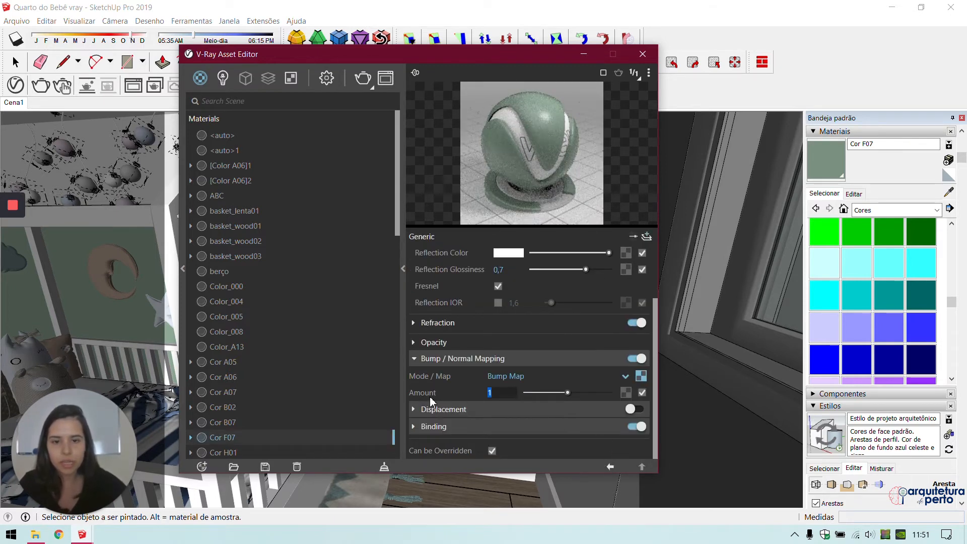
text(,6)
key(Return)
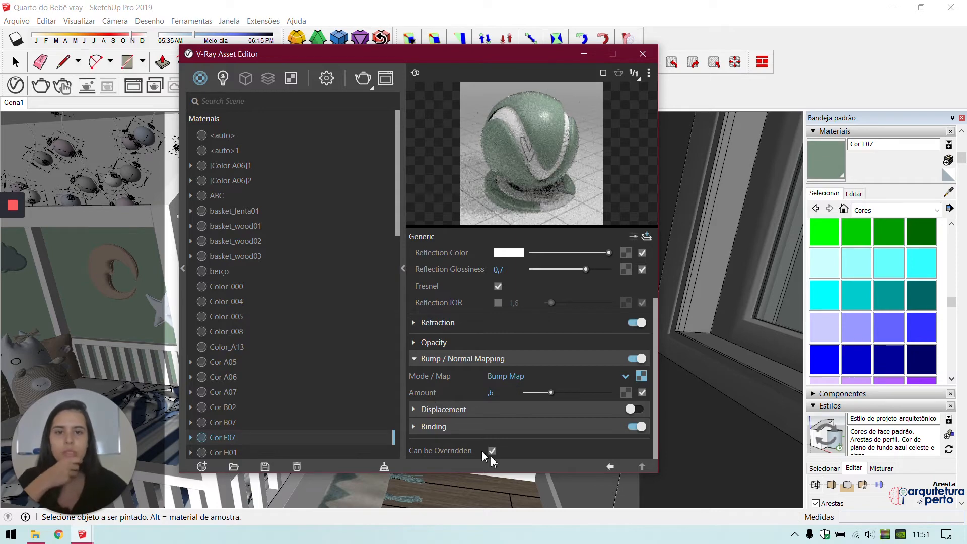
click(643, 54)
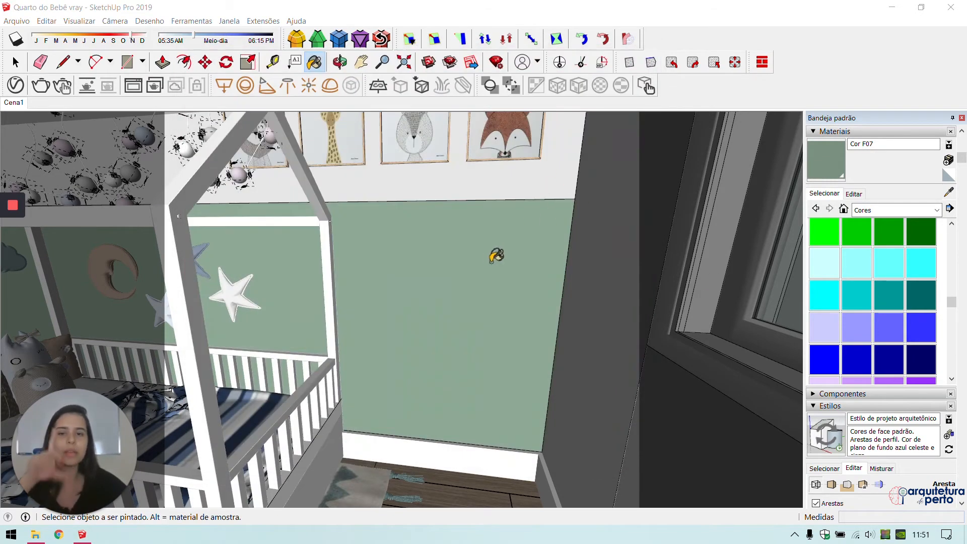
Step: Sample the material of the white upper wall above the framed animal pictures
shift+middle_drag(465, 269, 530, 427)
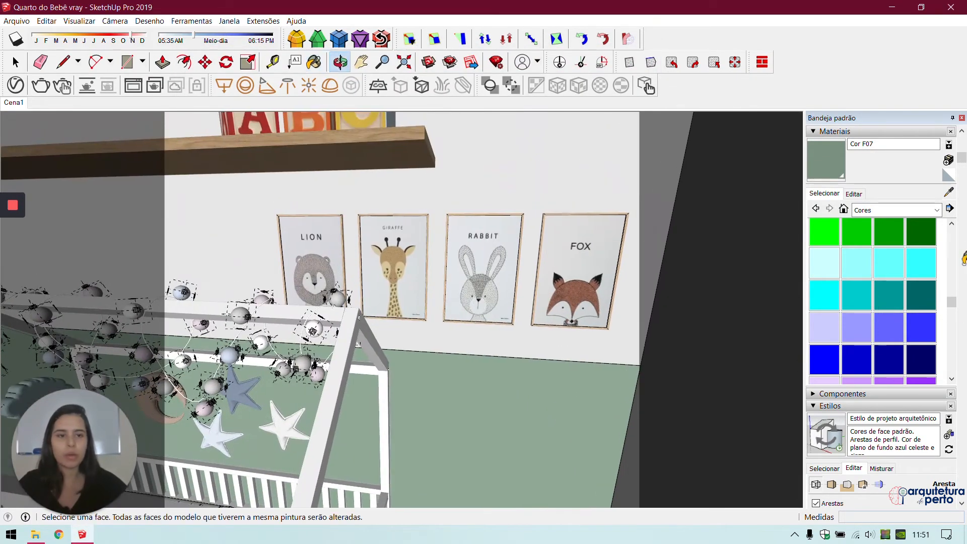
click(948, 193)
click(552, 173)
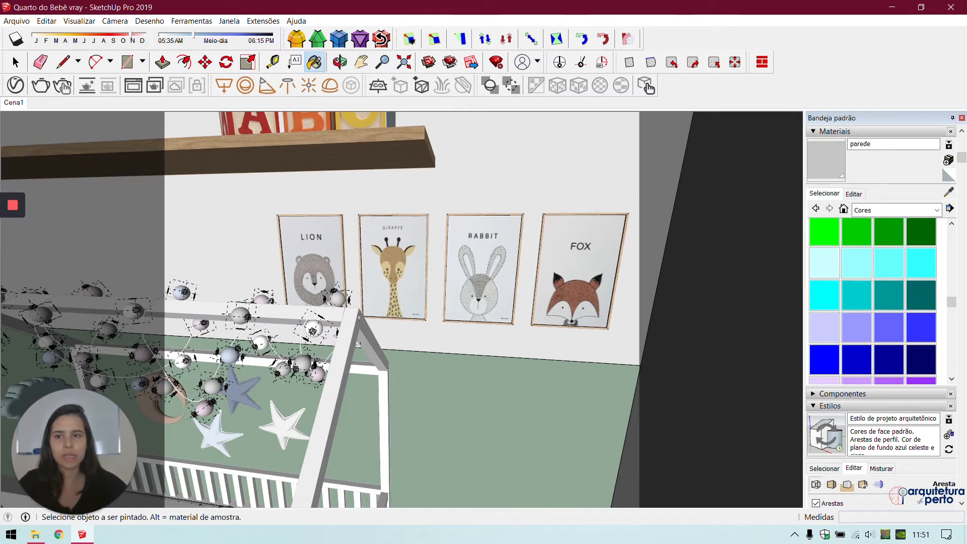
Step: Give the sampled white wall material a white reflection color with reflection glossiness 0,7 in V-Ray
click(15, 85)
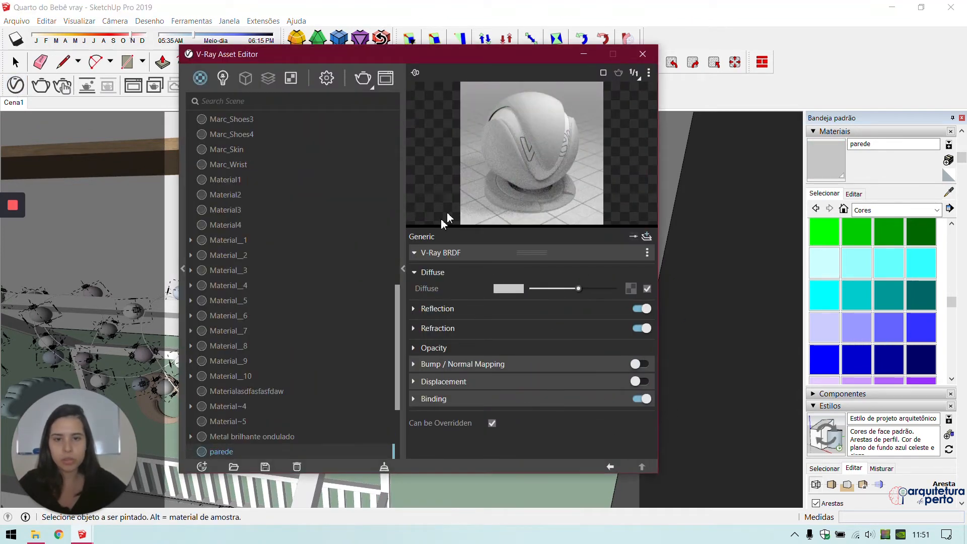
click(487, 309)
click(604, 325)
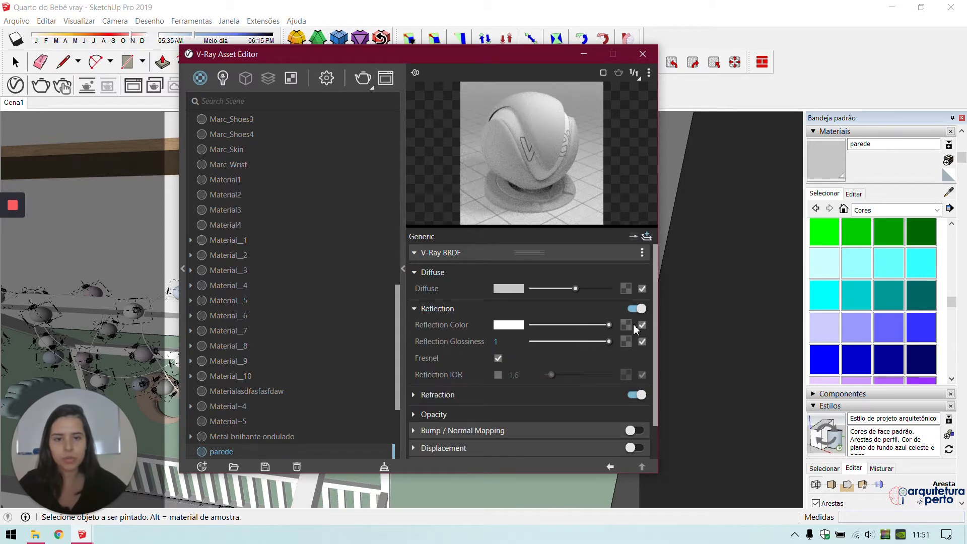
drag(609, 341, 586, 342)
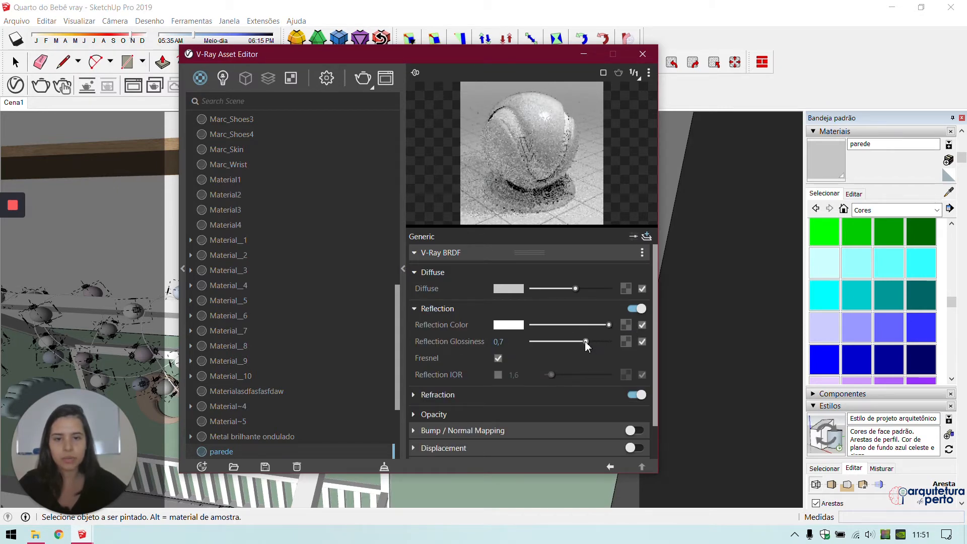
Step: Enable bump mapping on the white wall material with an amount of ,8
click(631, 431)
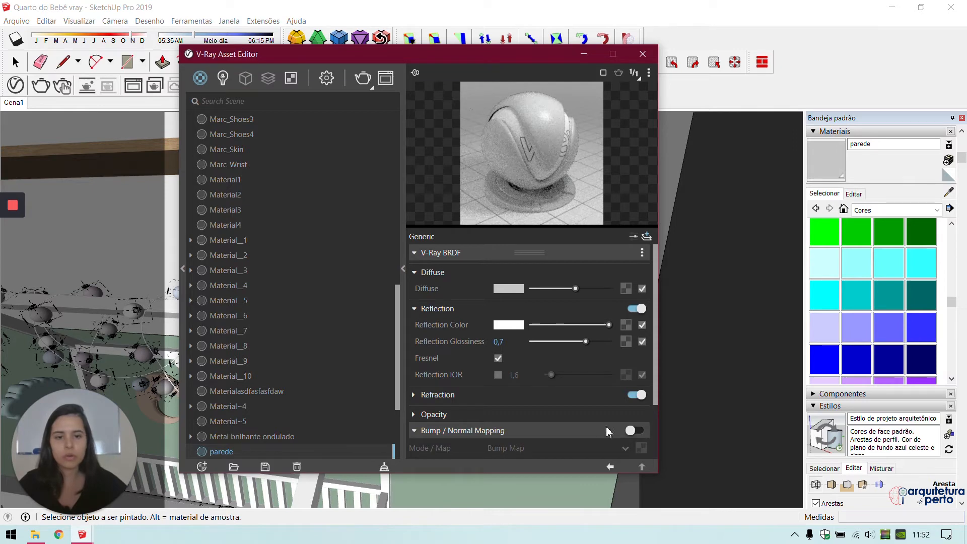
click(633, 430)
scroll(633, 426, down, 2)
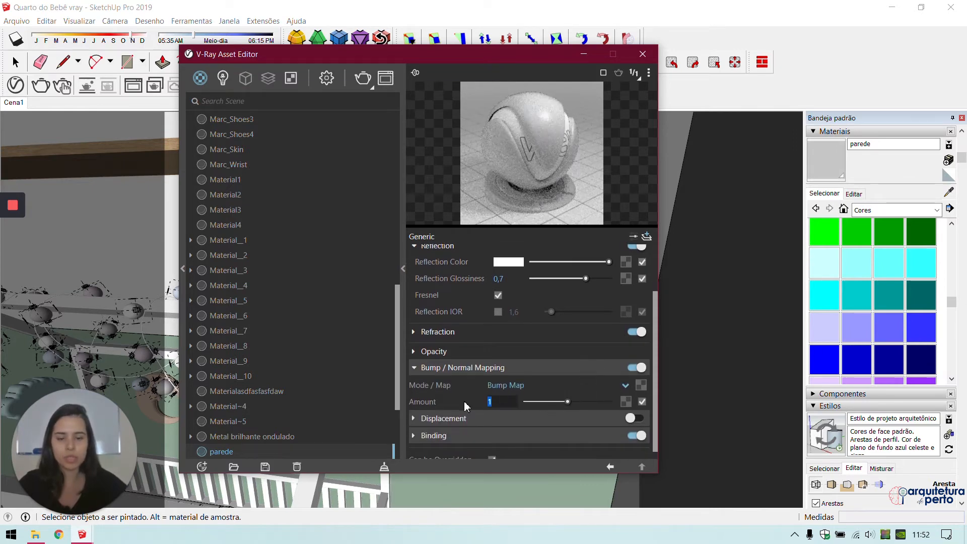
key(BackSpace)
text(,8)
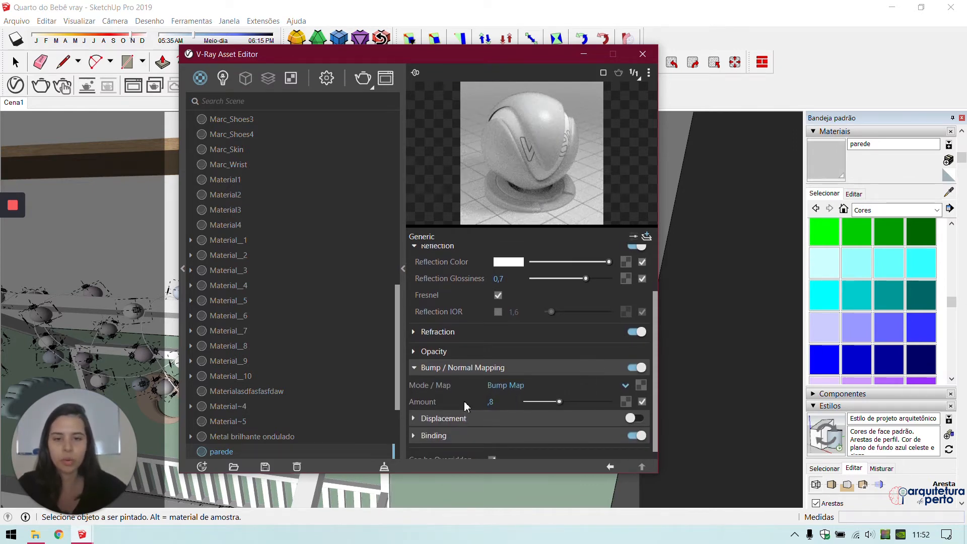
Step: Assign a Noise B texture of size 0,01 as the white wall's bump map and set the bump amount to ,5
click(640, 384)
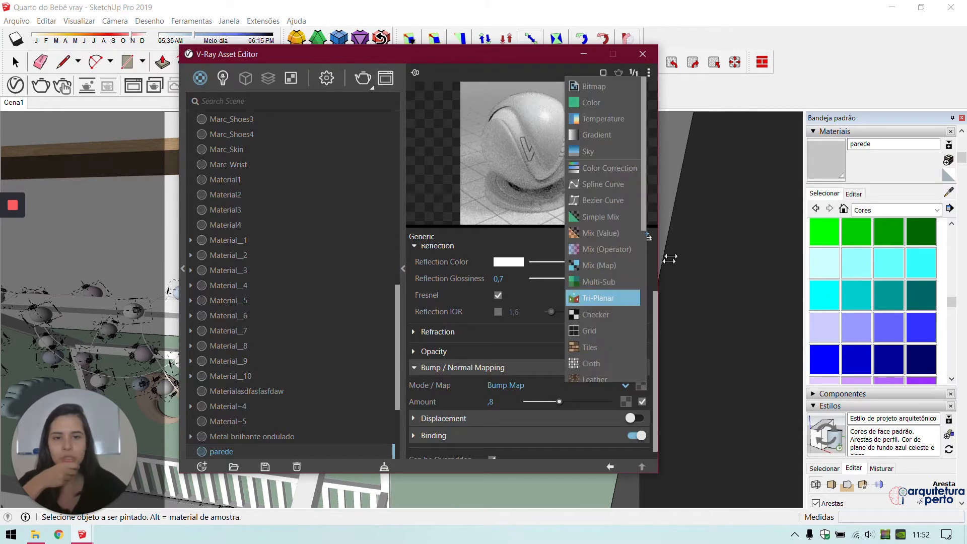
scroll(608, 287, down, 3)
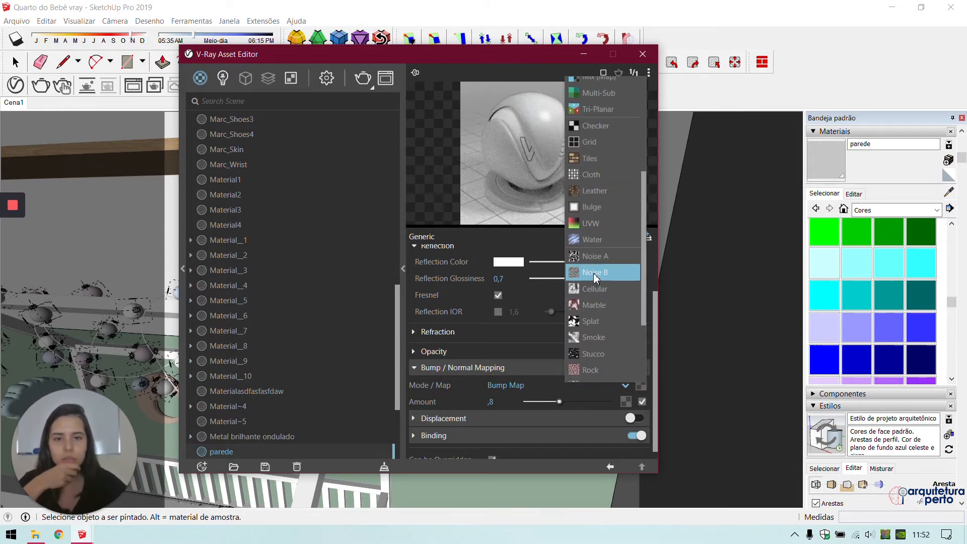
click(596, 273)
click(505, 330)
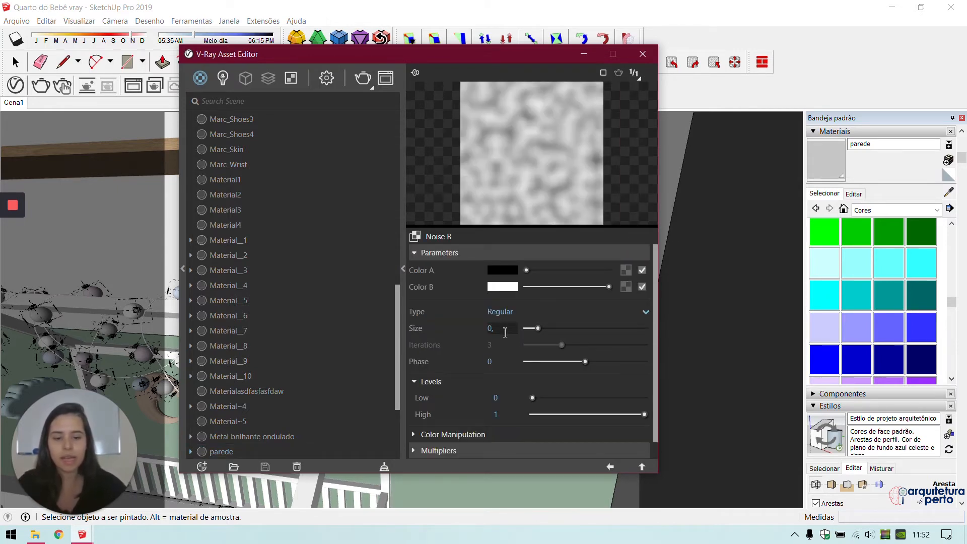
key(Return)
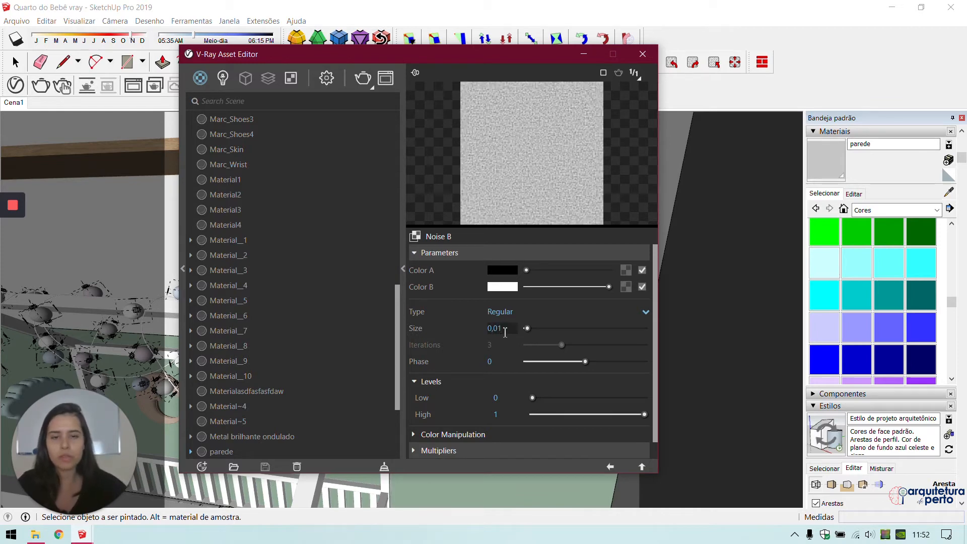
click(609, 468)
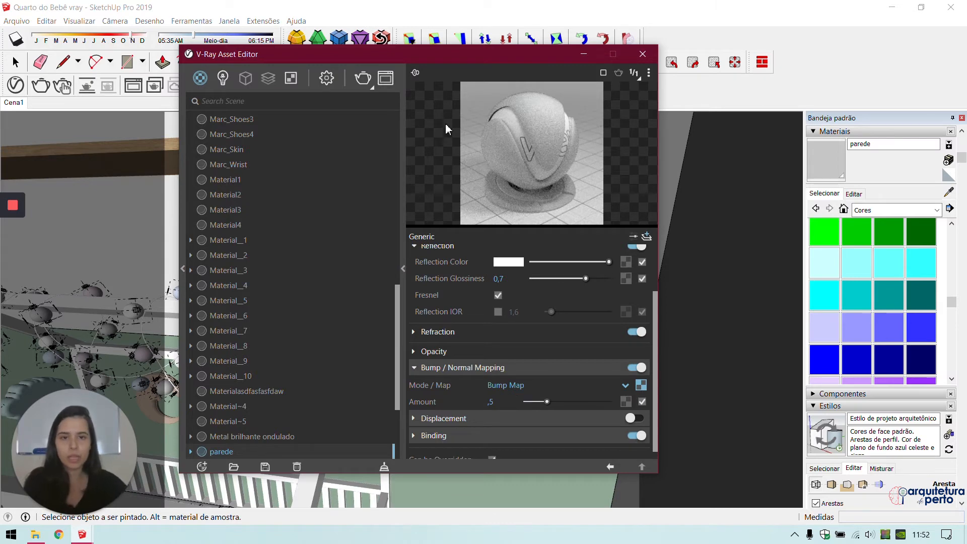
click(642, 54)
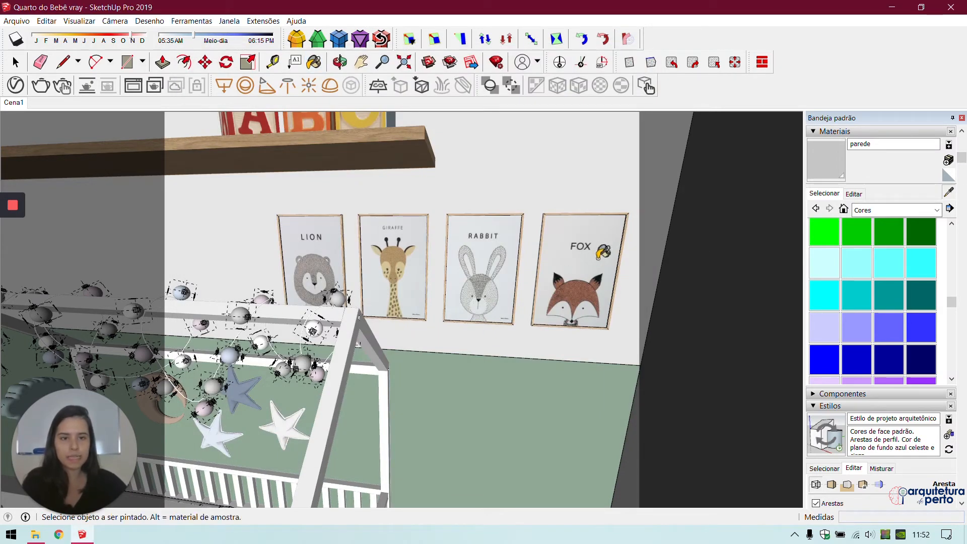
Step: Sample the fox picture's material and give it a white reflection color in V-Ray
alt+click(603, 251)
click(15, 62)
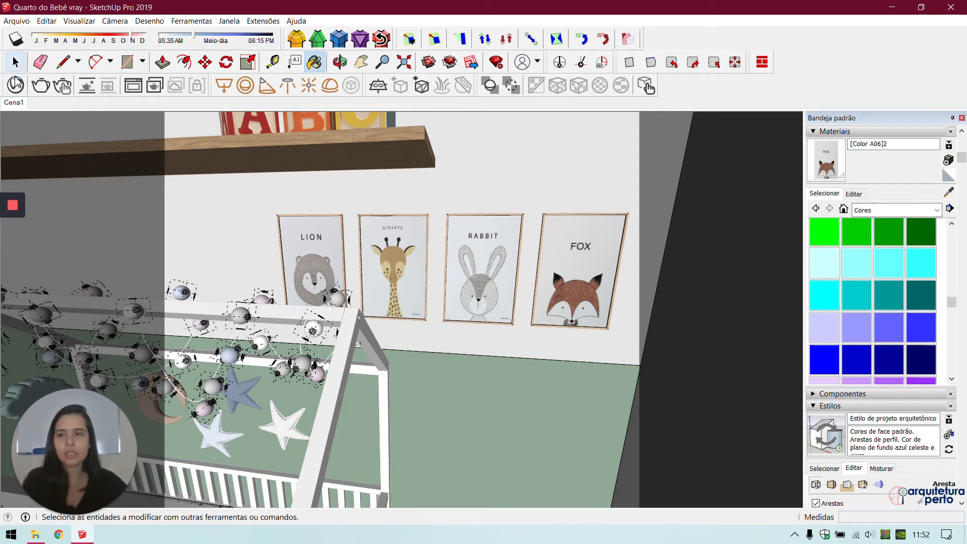
click(15, 85)
click(538, 310)
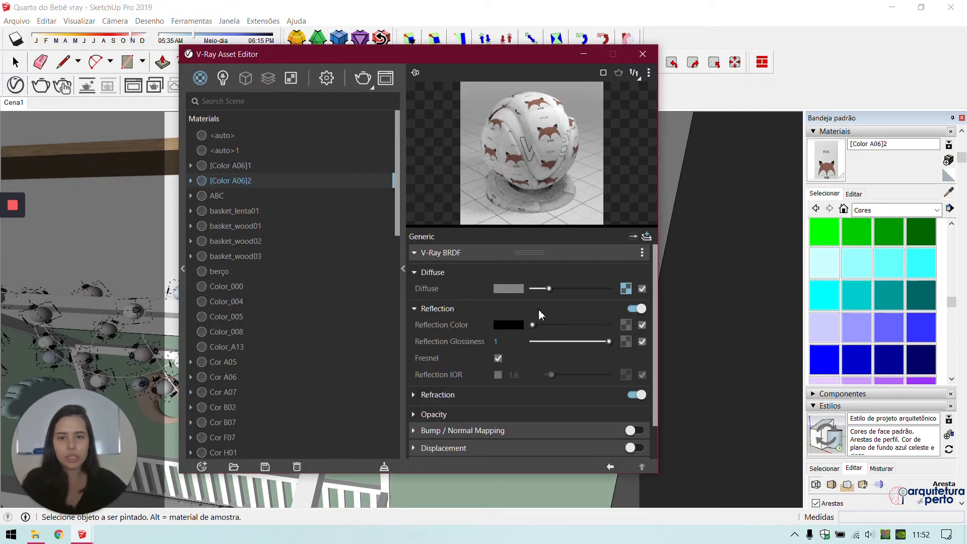
drag(557, 332, 721, 317)
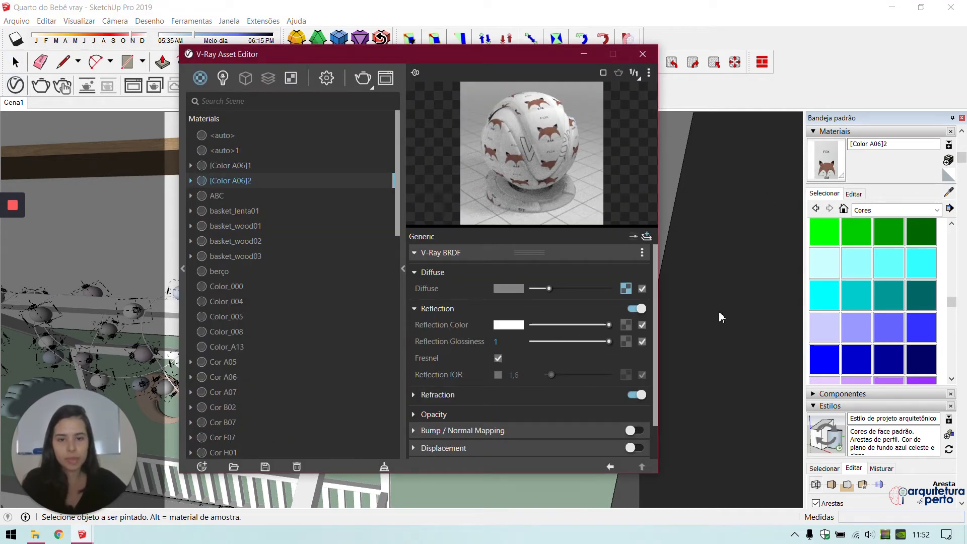
Step: Enable the reflection IOR on the fox picture material, set it to 2,5 and close the V-Ray Asset Editor
click(499, 375)
drag(530, 373, 497, 374)
text(2)
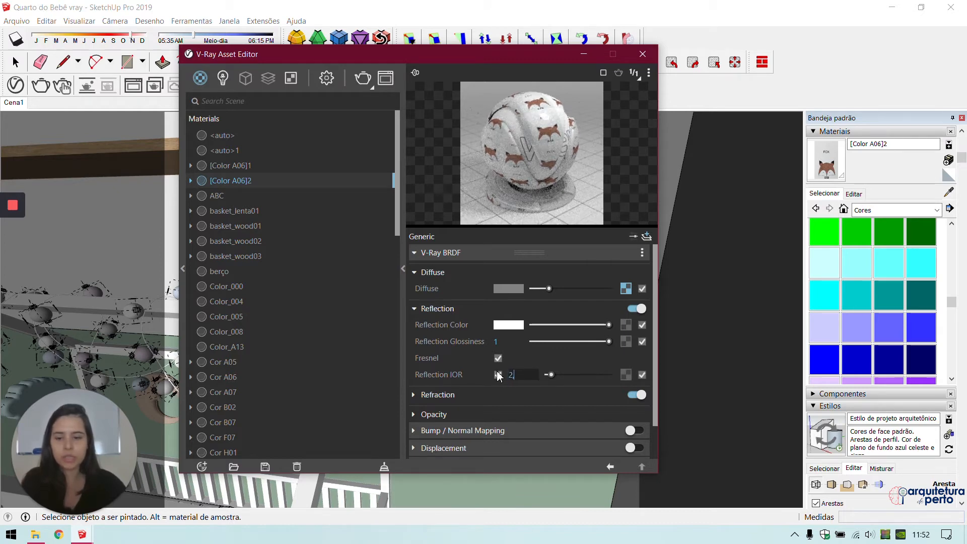
text(,5)
key(Return)
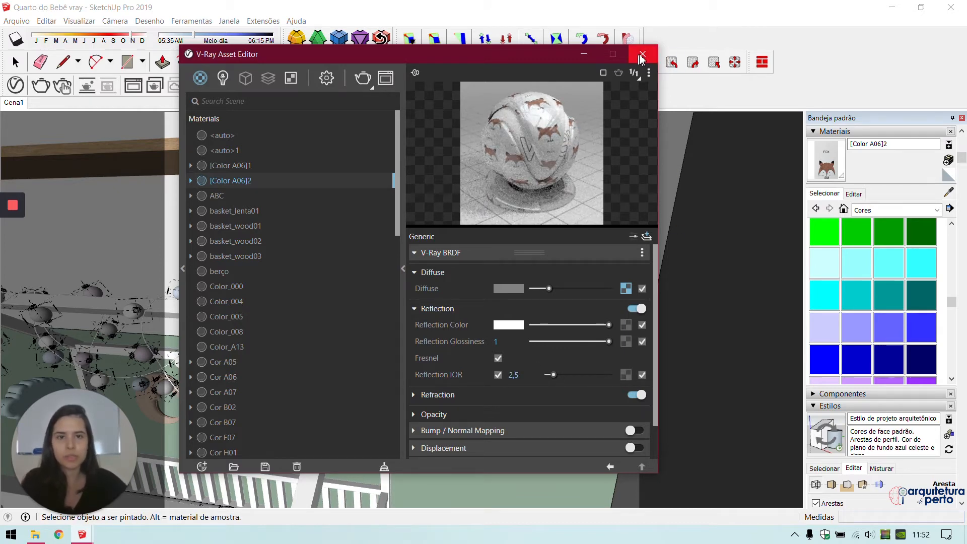
click(643, 54)
Step: Sample the rabbit picture's material and give it a white reflection color in V-Ray
click(948, 192)
click(496, 272)
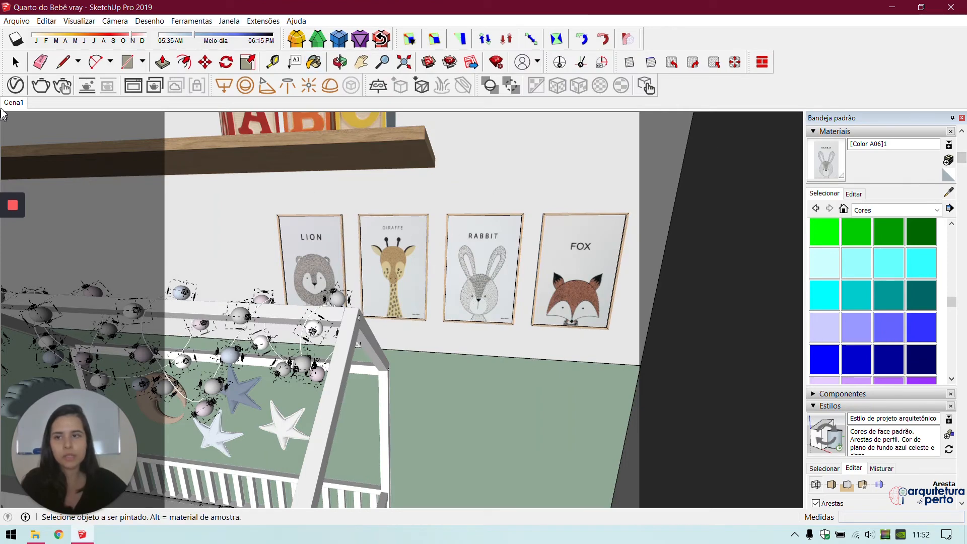
click(16, 86)
click(499, 308)
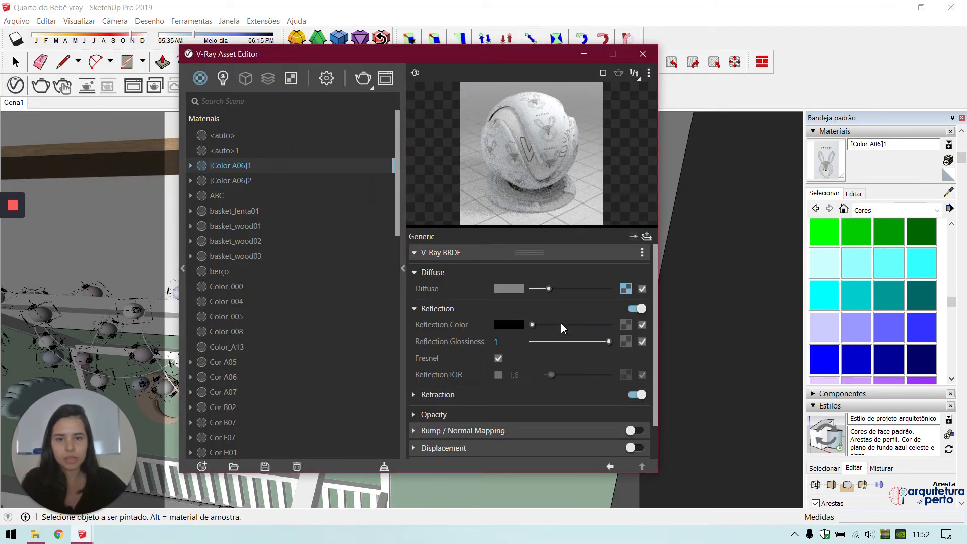
drag(595, 326, 664, 328)
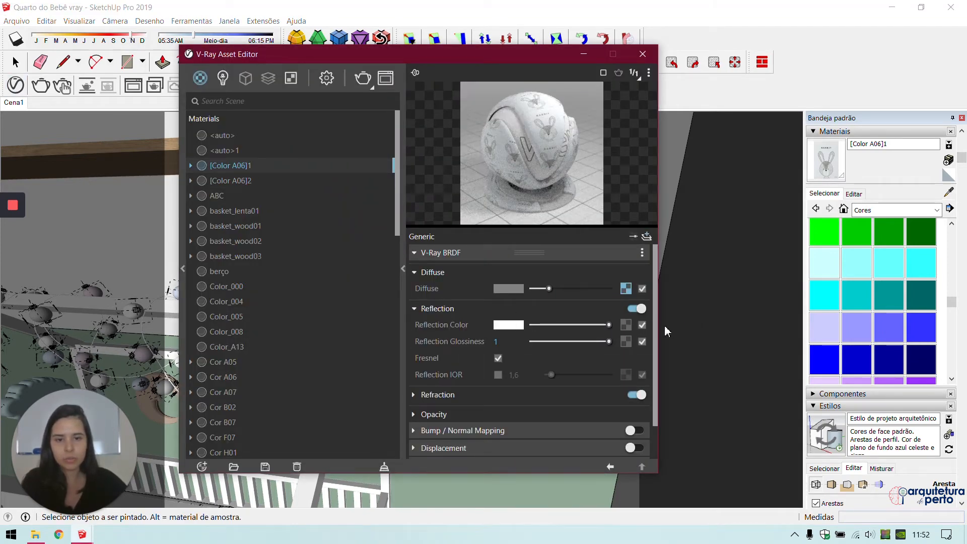
Step: Enable the reflection IOR on the rabbit picture material, set it to 2,5 and close the V-Ray Asset Editor
click(497, 375)
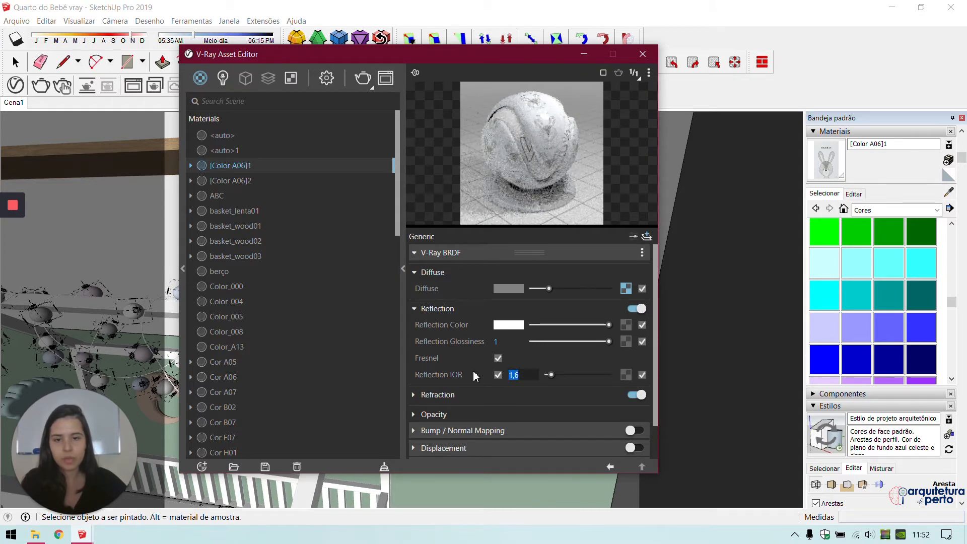
text(2)
key(Return)
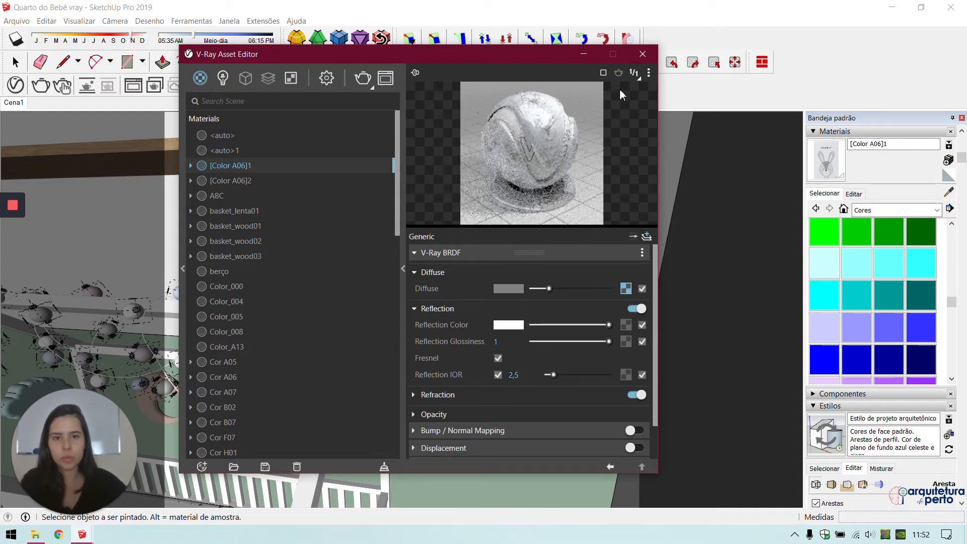
click(643, 53)
Step: Sample the giraffe picture's material and give it a white reflection color in V-Ray
click(948, 192)
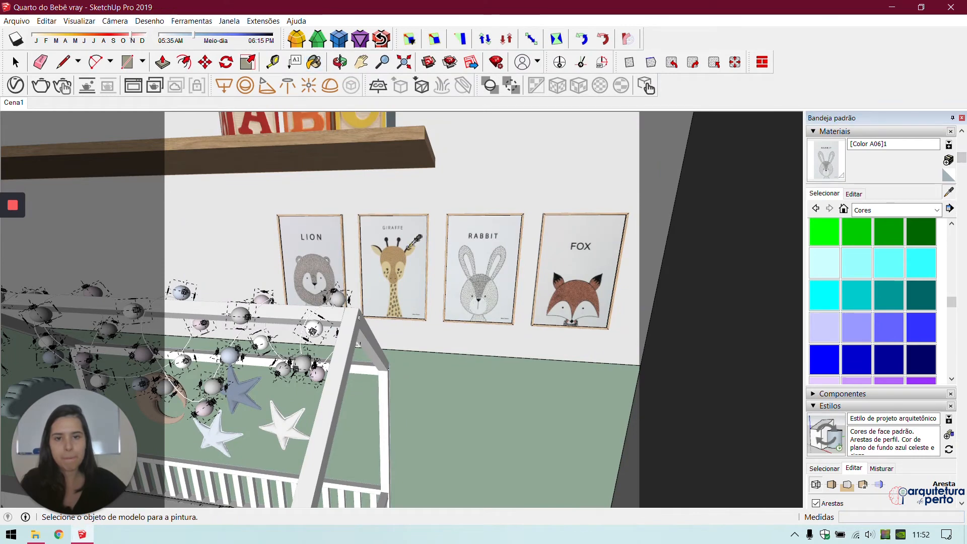
click(406, 250)
click(14, 92)
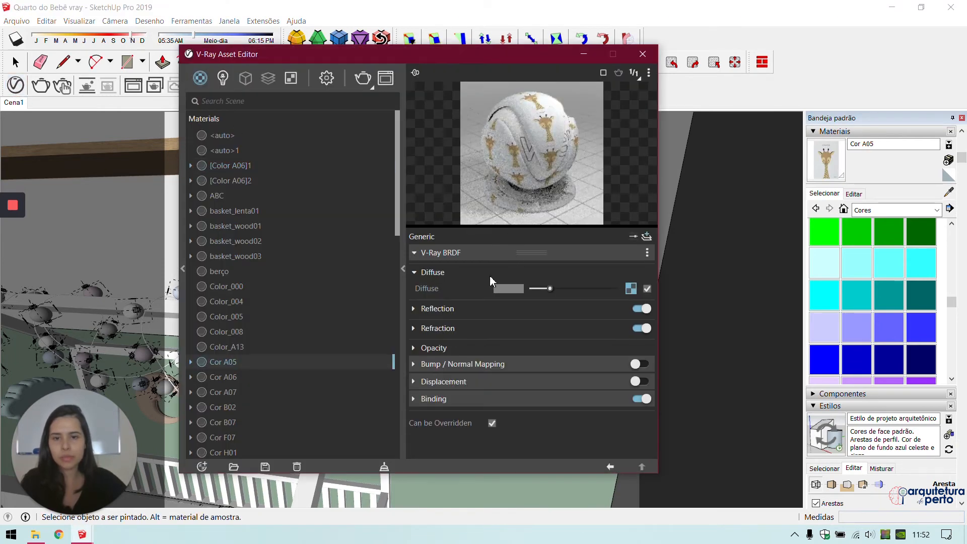
click(496, 309)
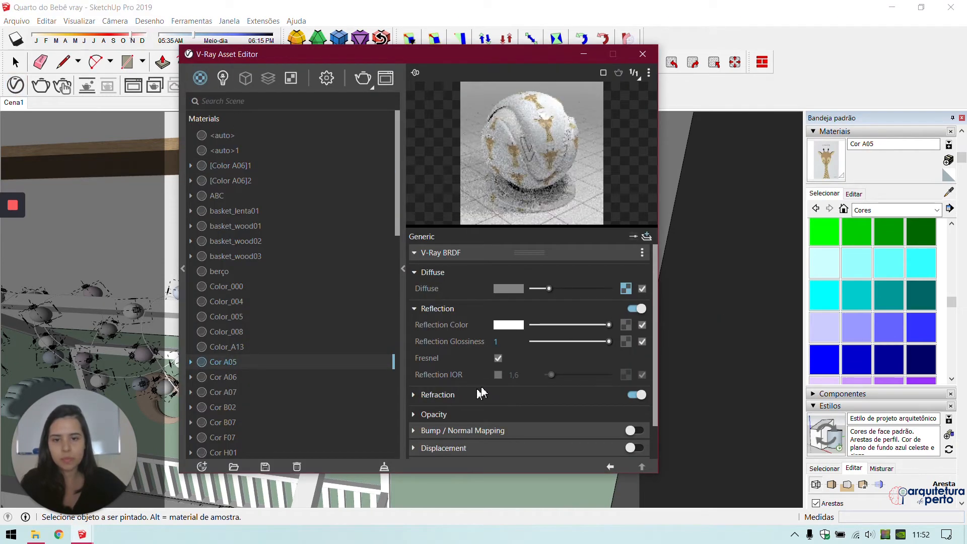
Step: Enable the reflection IOR on the giraffe picture material and set it to 2,5
click(498, 375)
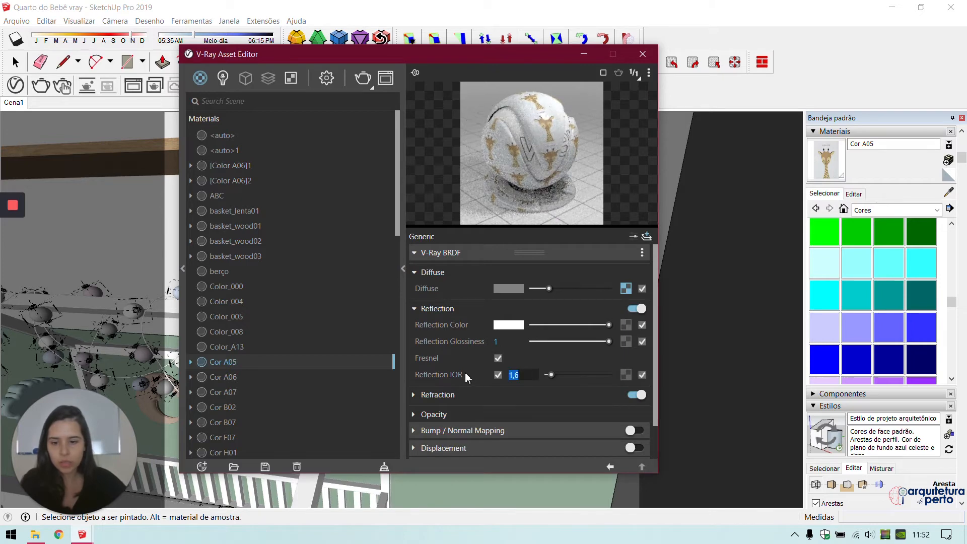
text(2,5)
key(Return)
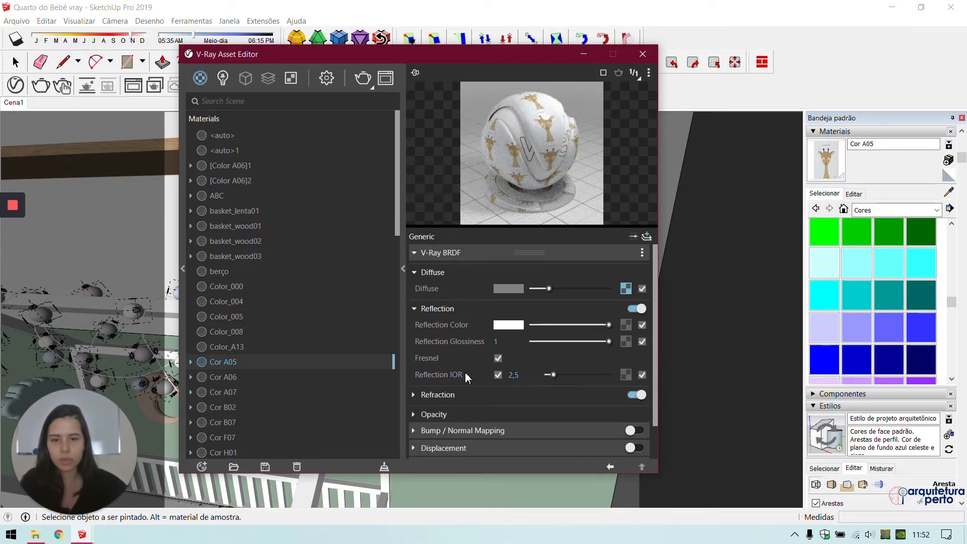
Step: Give the giraffe picture material a dark gray refraction color and close the V-Ray Asset Editor
click(465, 396)
drag(538, 412, 584, 413)
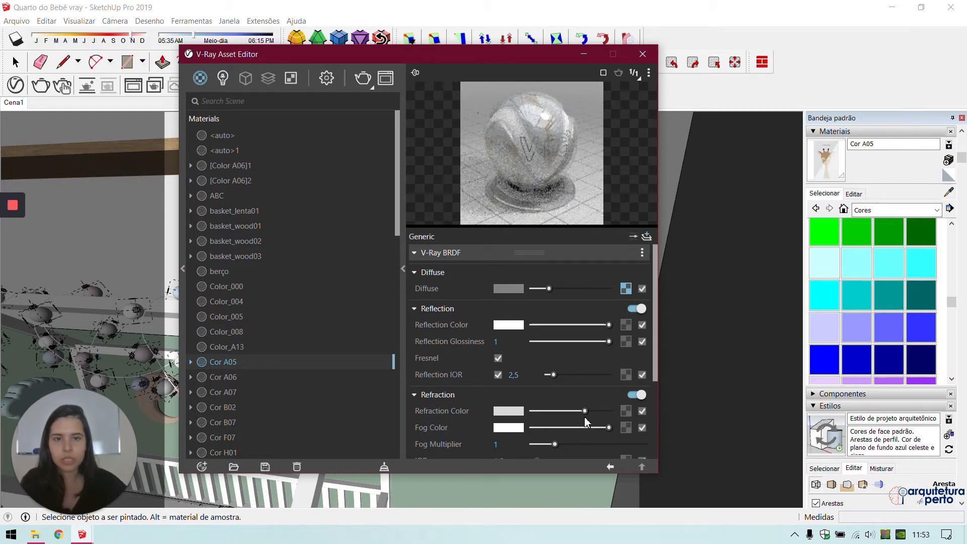
drag(573, 410, 537, 408)
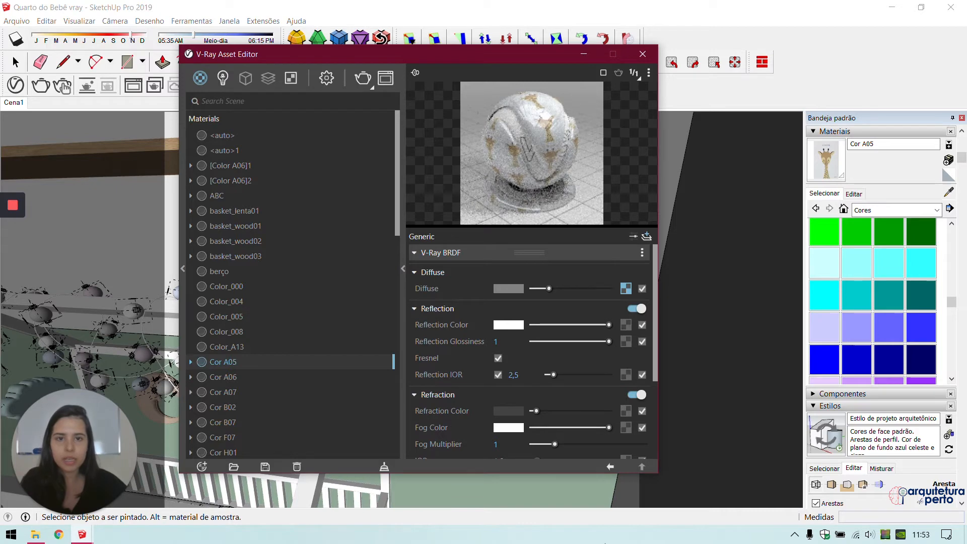
click(643, 54)
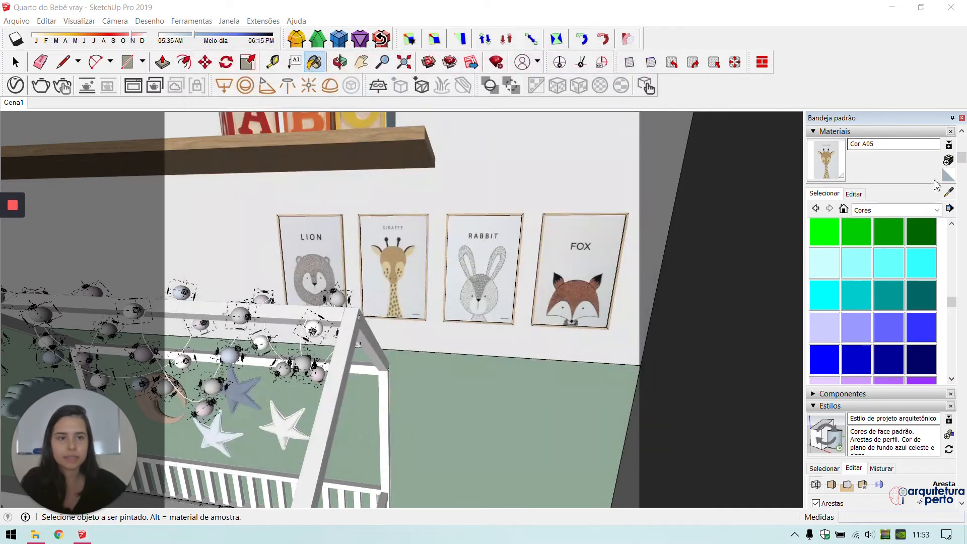
Step: Resample the fox picture's material and give it a gray refraction color in V-Ray
click(949, 192)
click(573, 273)
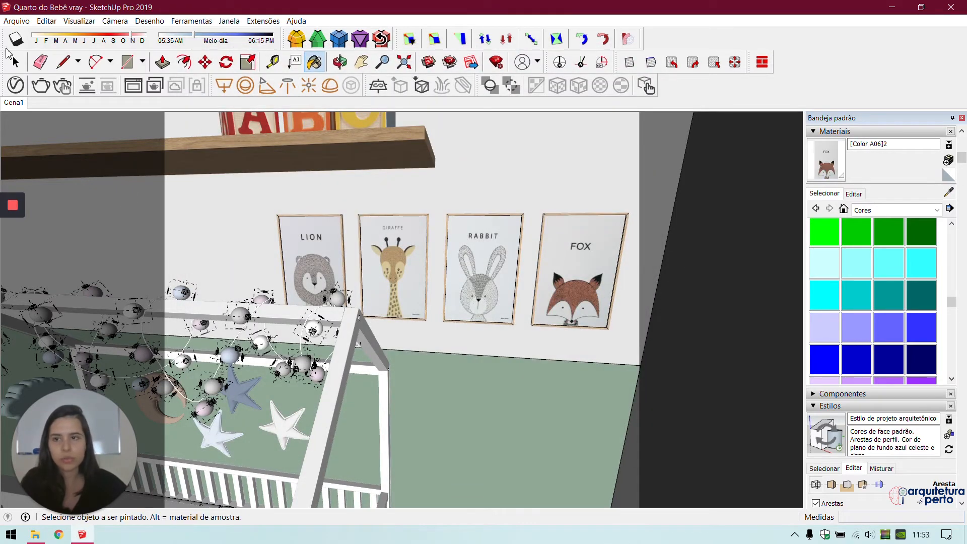
click(15, 85)
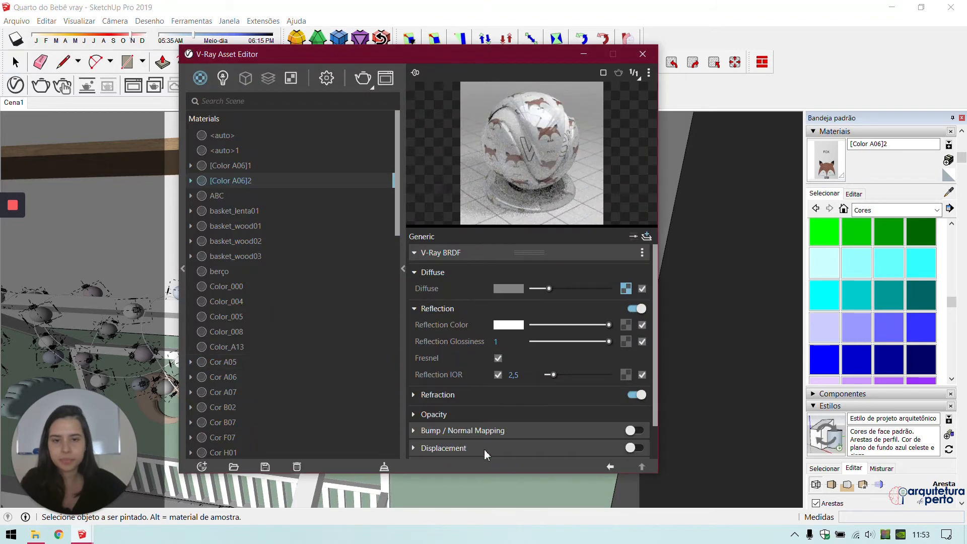
click(467, 394)
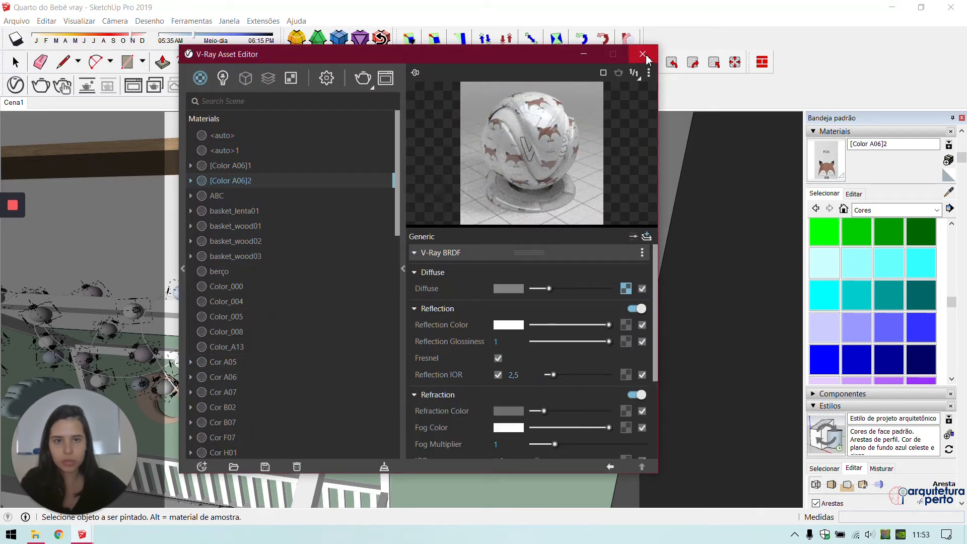
click(644, 55)
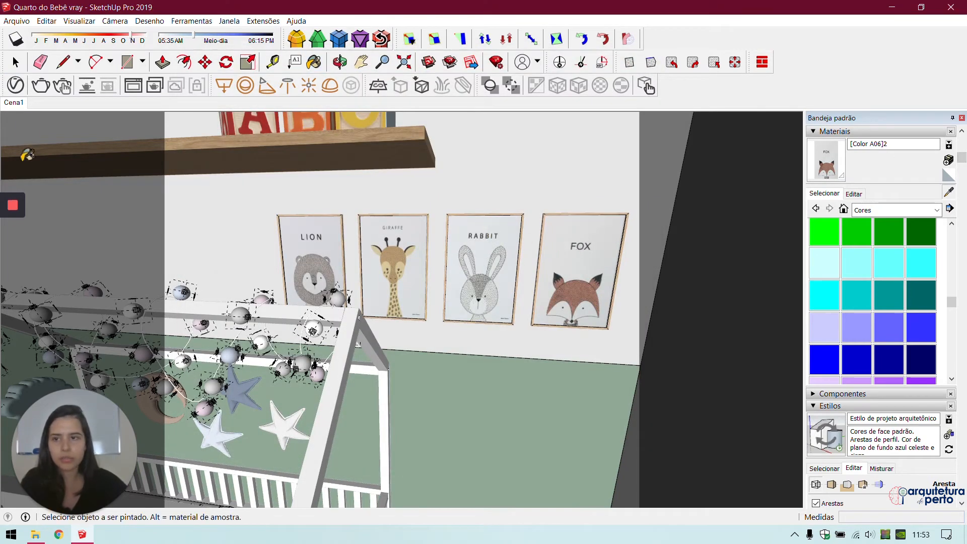
Step: Resample the rabbit picture's material and give it a gray refraction color in V-Ray
click(16, 85)
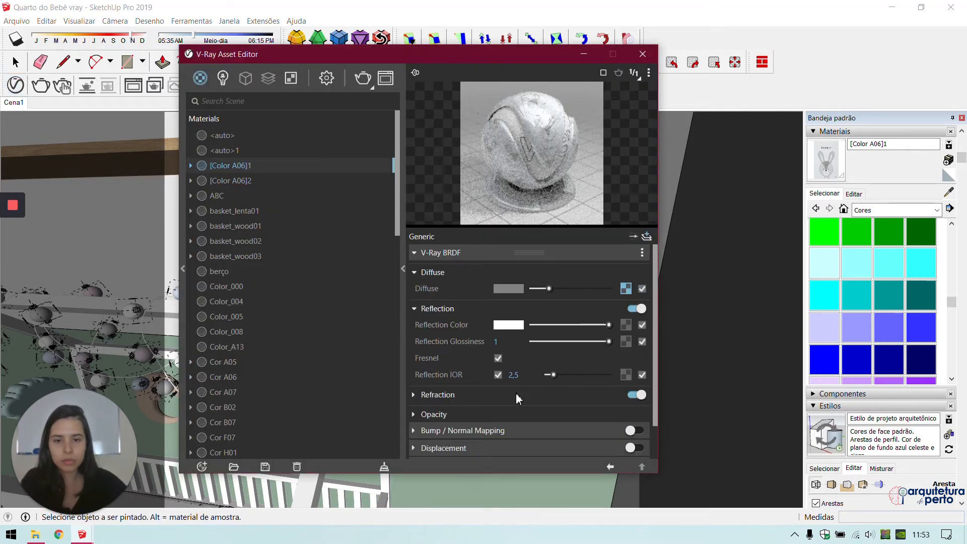
click(516, 395)
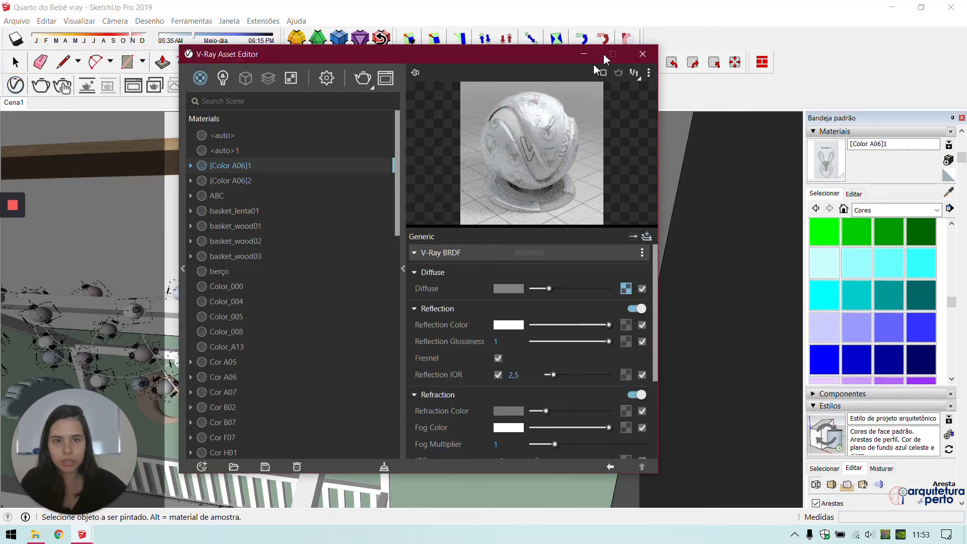
click(642, 54)
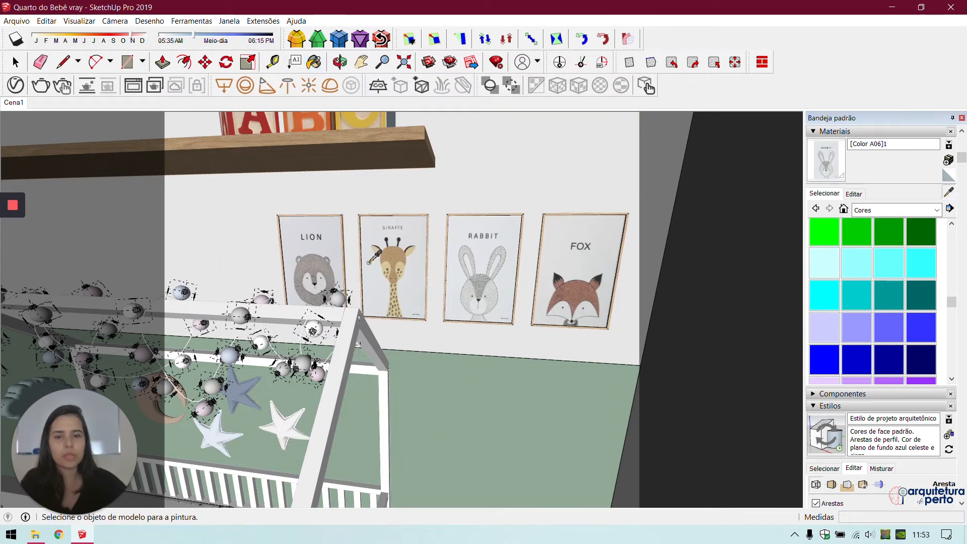
Step: Sample the lion picture's material and open it in the V-Ray Asset Editor
alt+click(317, 260)
click(15, 85)
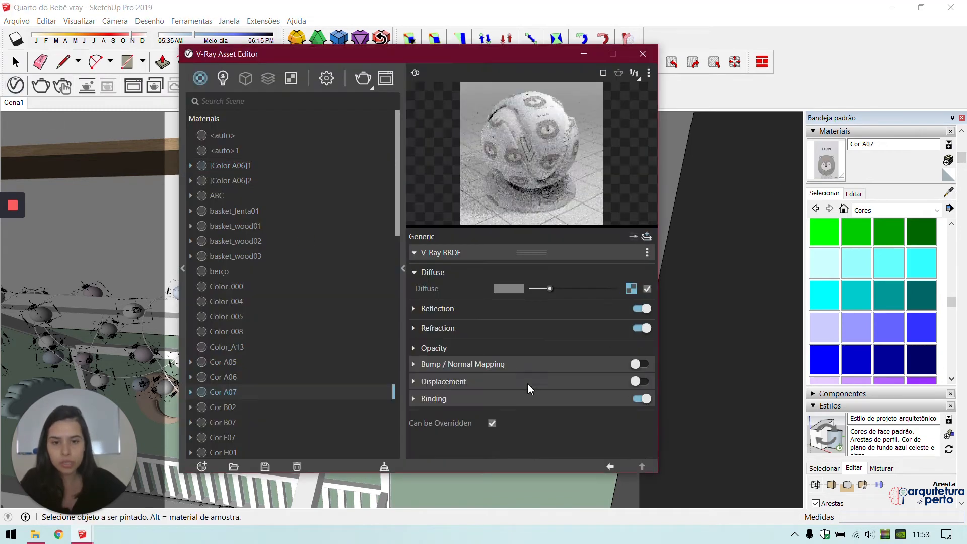
Step: Give the Cor A07 material a fully white reflection color and a custom reflection IOR of 2,5
click(563, 316)
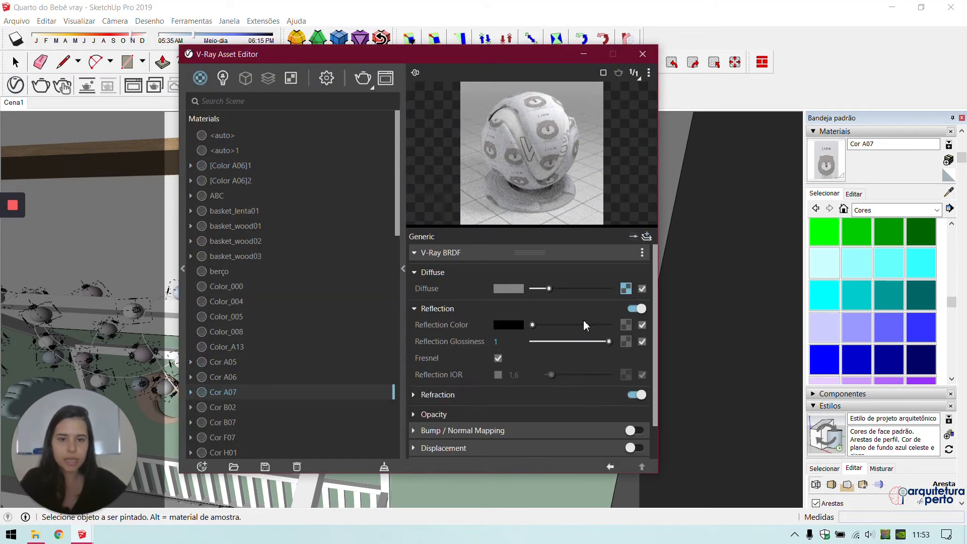
click(606, 325)
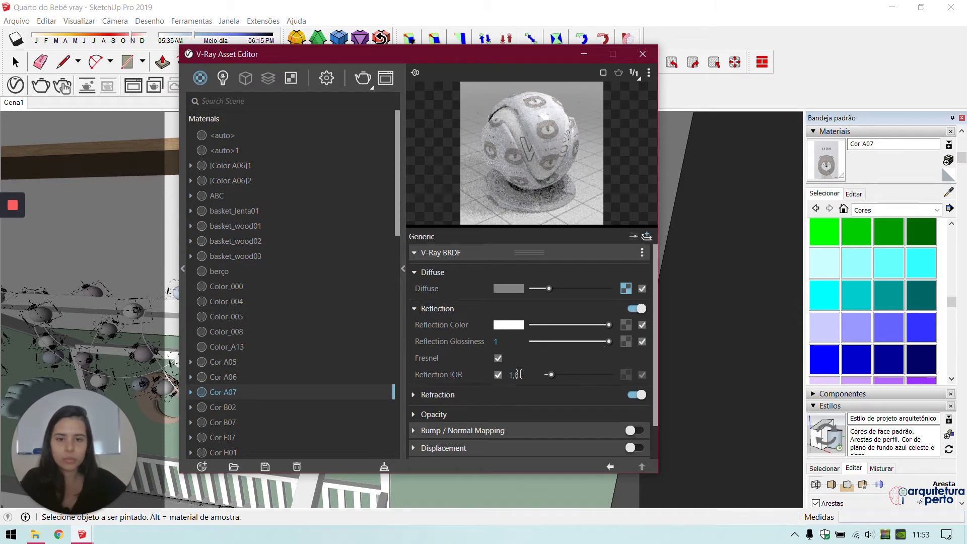
click(497, 375)
text(2)
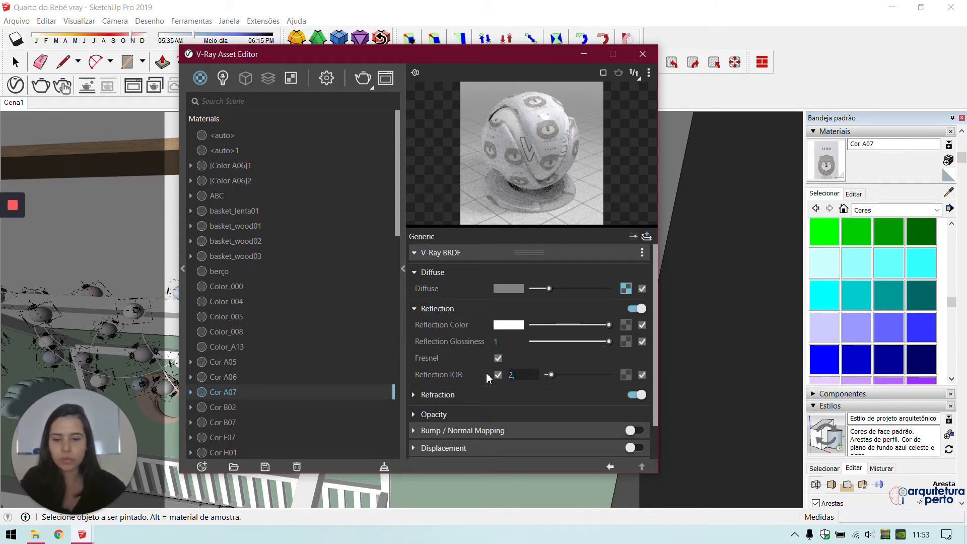
text(,5)
key(Return)
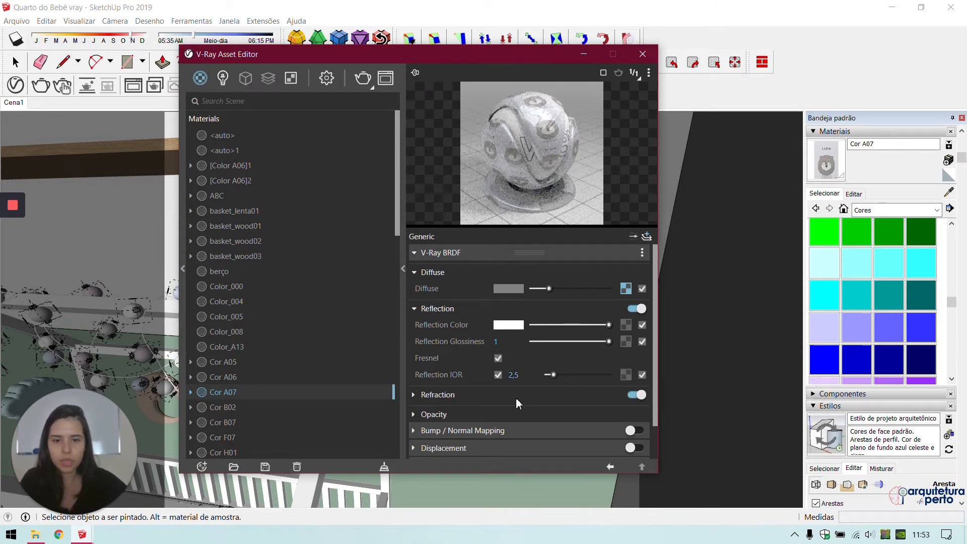
Step: Raise the refraction color of Cor A07 to a dark gray and close the material editor
click(516, 397)
drag(530, 410, 541, 411)
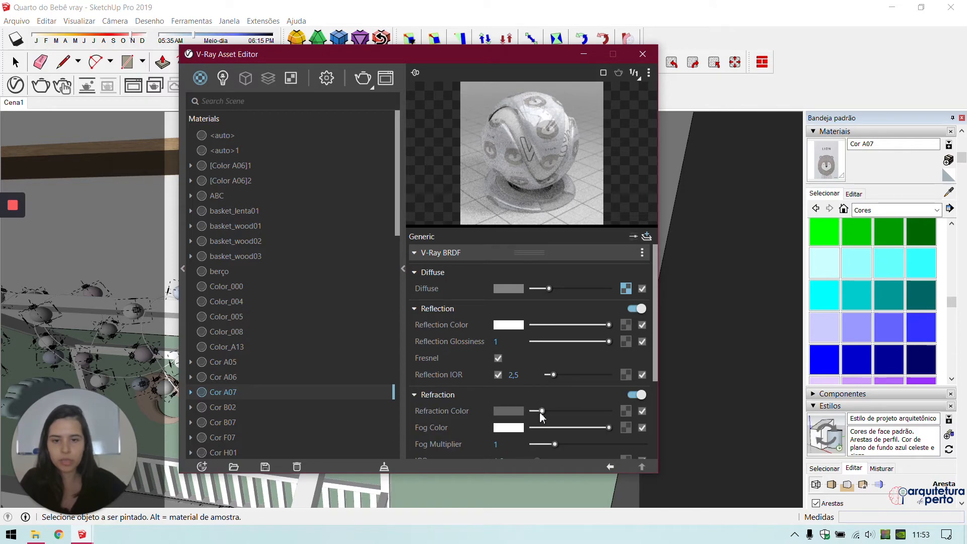
click(626, 38)
Step: Sample the wood of the fox picture's frame and give it a white reflection color with reflection glossiness 0,85
middle_drag(514, 237, 504, 304)
scroll(587, 214, up, 4)
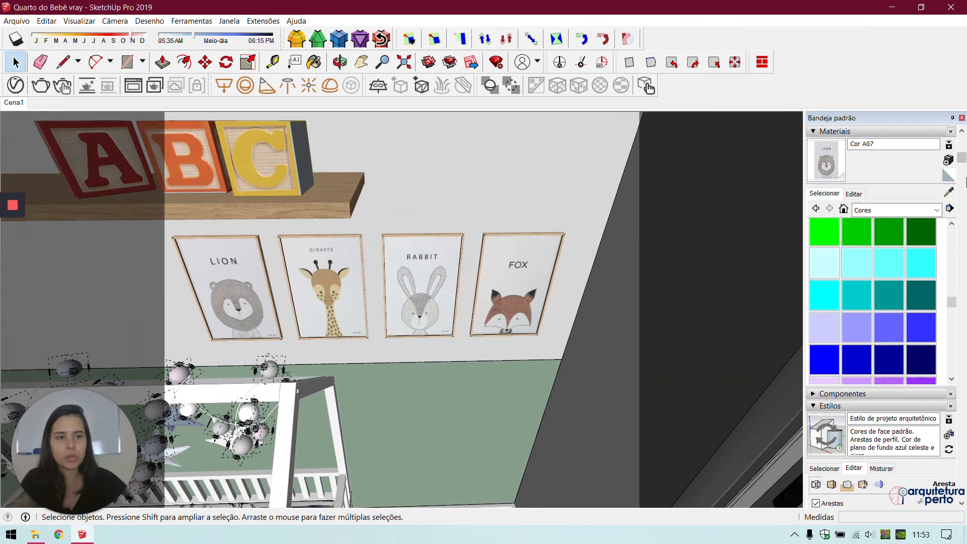
click(949, 192)
scroll(525, 236, up, 5)
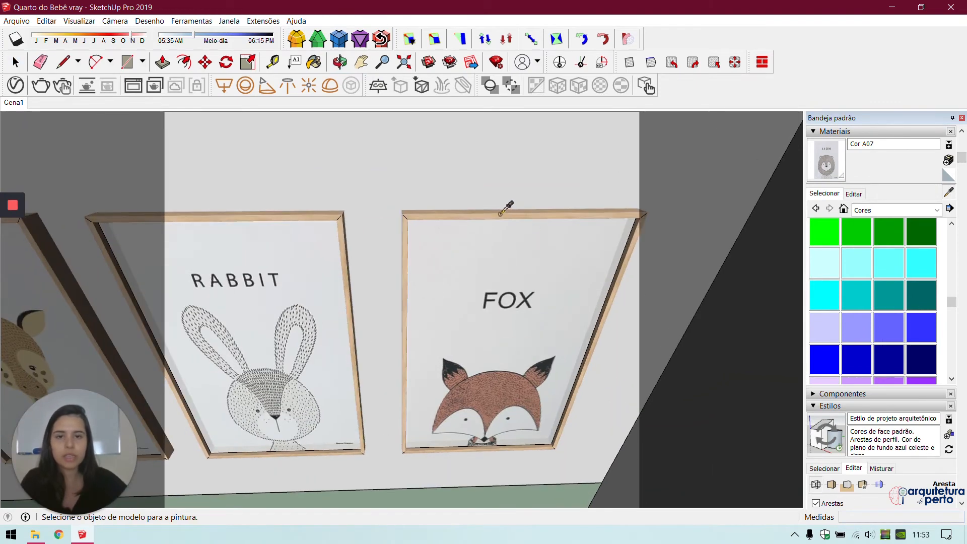
click(502, 216)
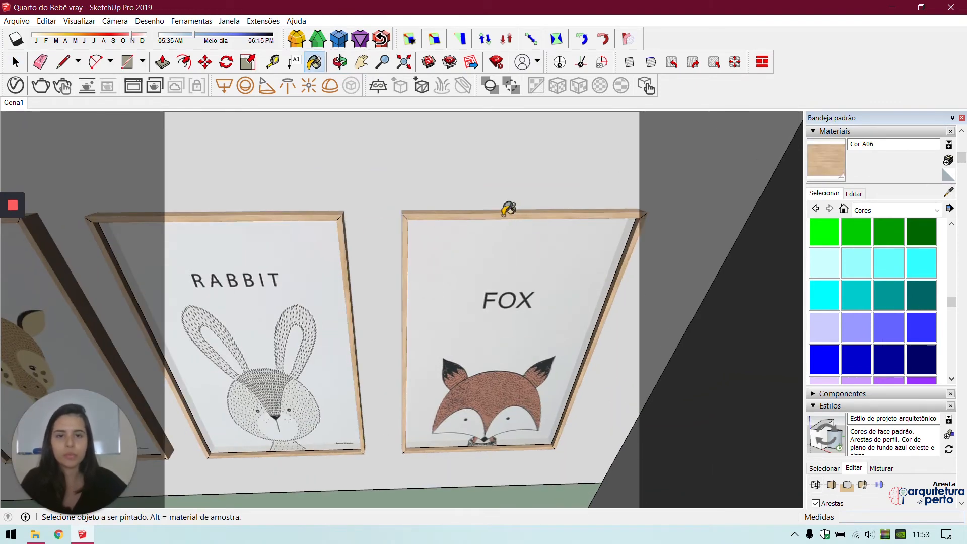
click(15, 84)
click(512, 309)
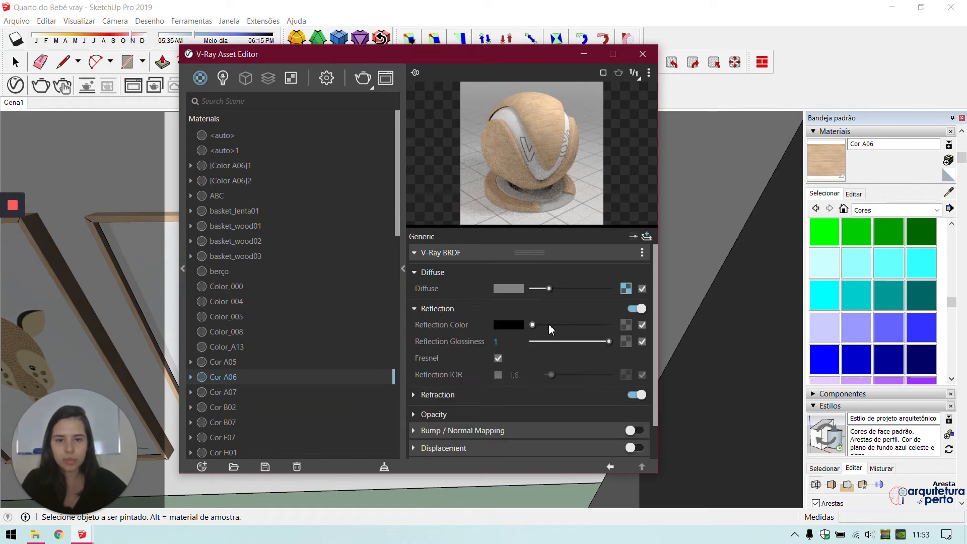
drag(549, 325, 698, 319)
drag(604, 343, 597, 342)
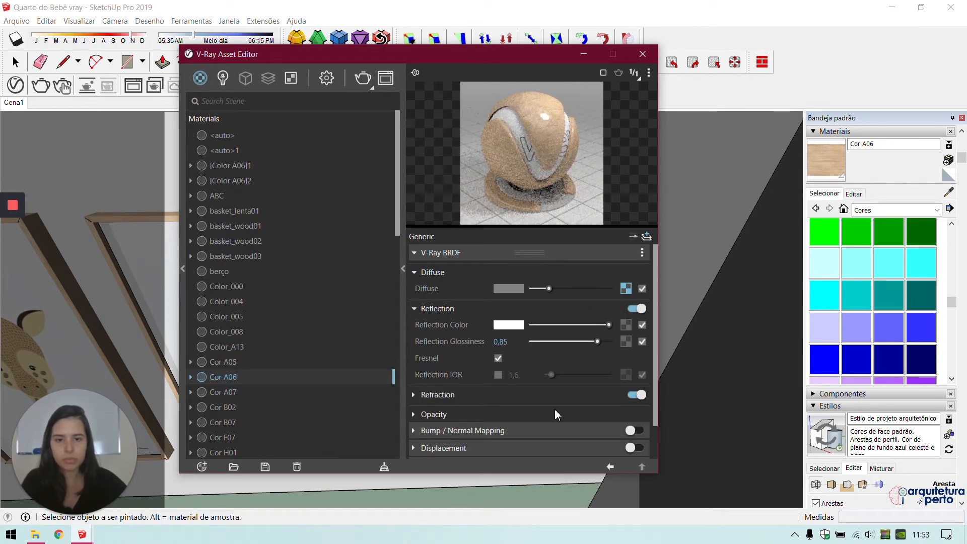
Step: Enable bump mapping on Cor A06, reuse its diffuse texture as the bump map, and set the amount to 0,2
click(479, 431)
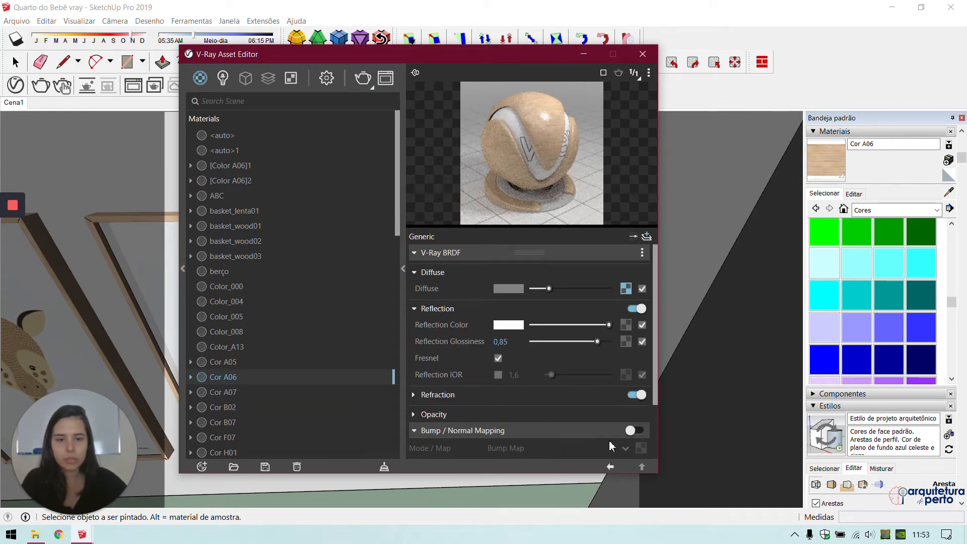
click(635, 430)
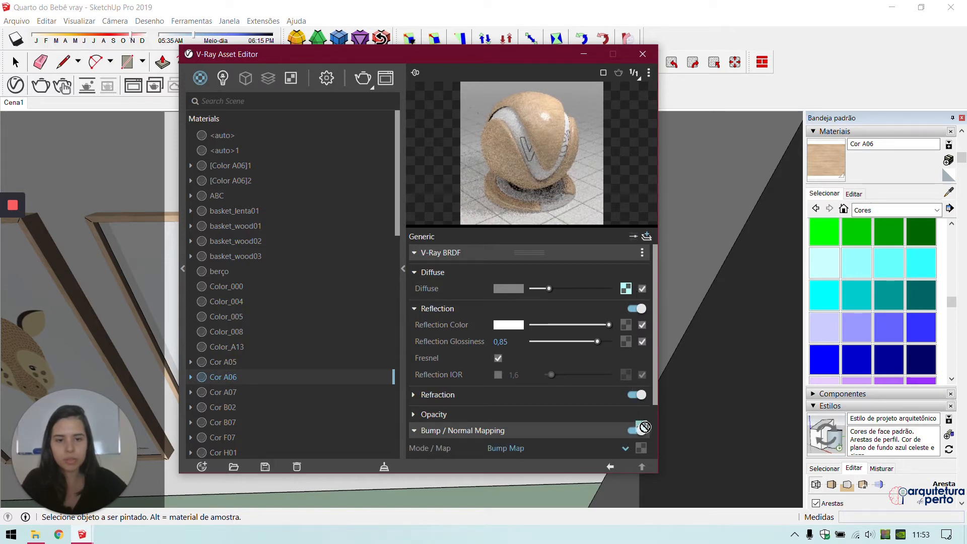
click(641, 448)
click(619, 421)
scroll(548, 435, down, 2)
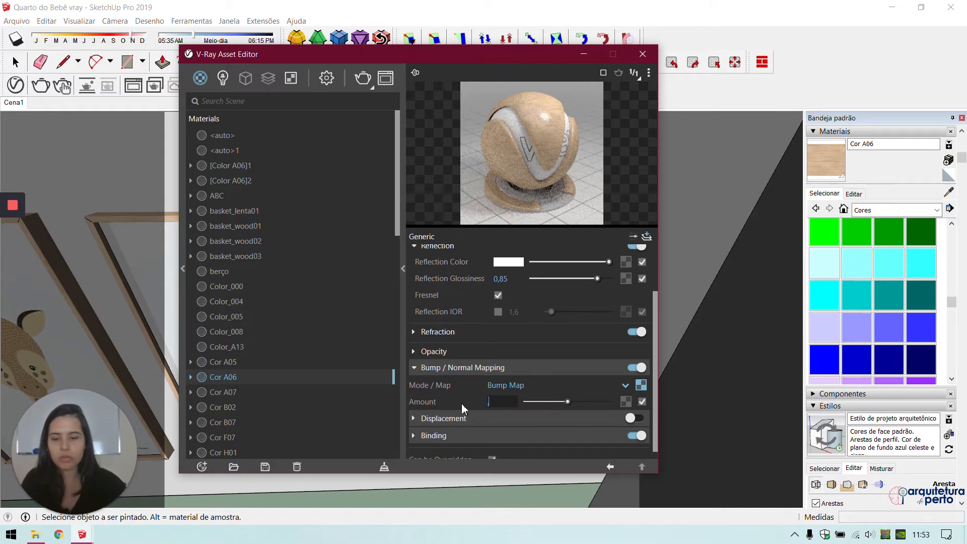
text(,2)
key(Return)
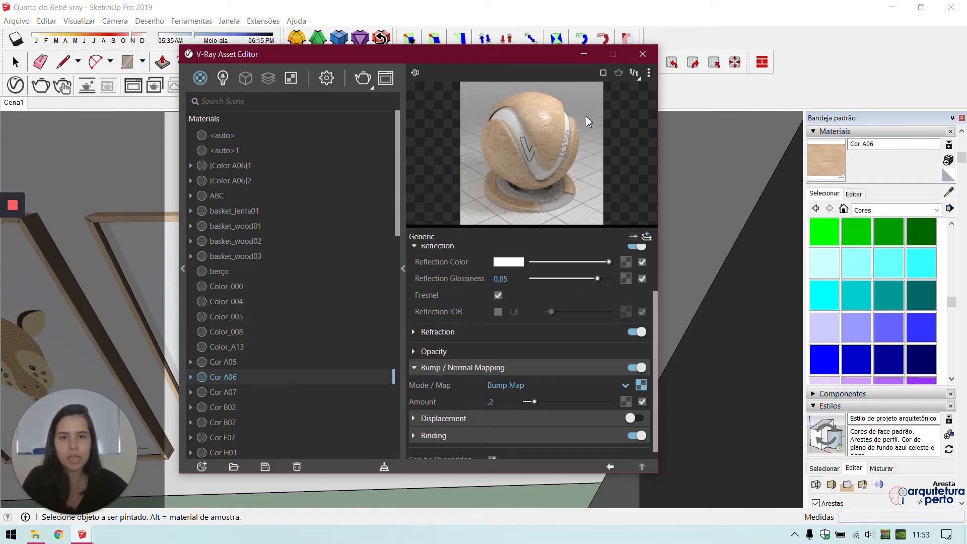
click(642, 54)
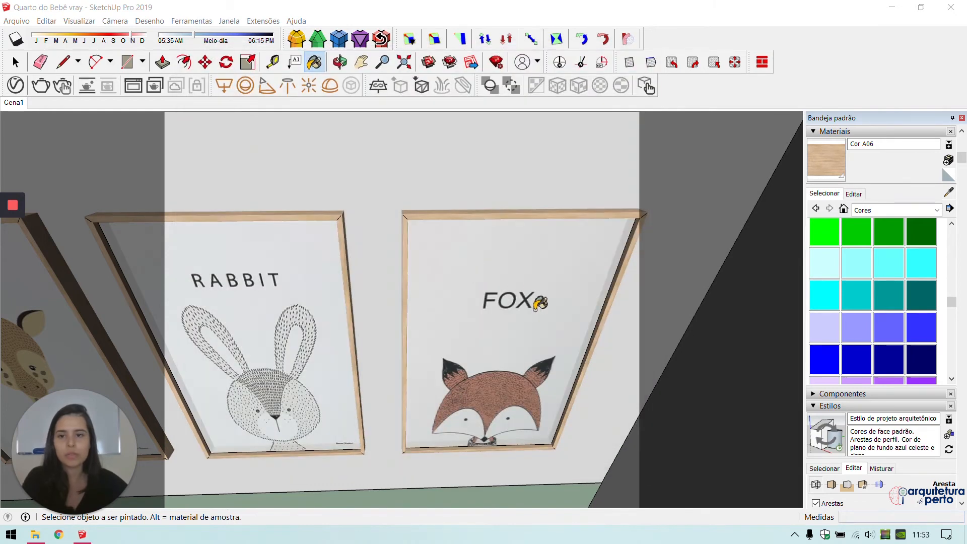
Step: Sample the wood of the shelf under the ABC blocks and set its reflection color to white and glossiness to 0,8
scroll(540, 302, down, 4)
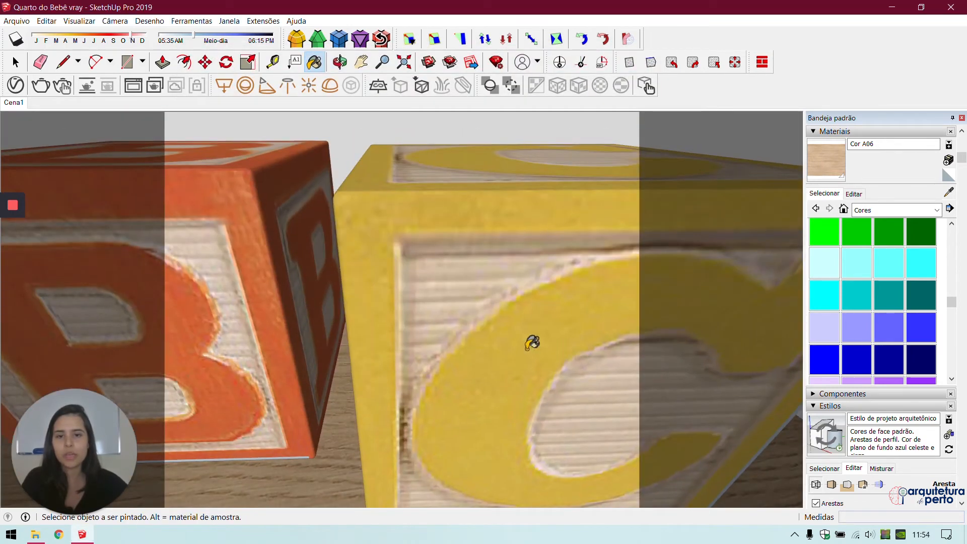
scroll(532, 342, down, 2)
scroll(525, 378, down, 3)
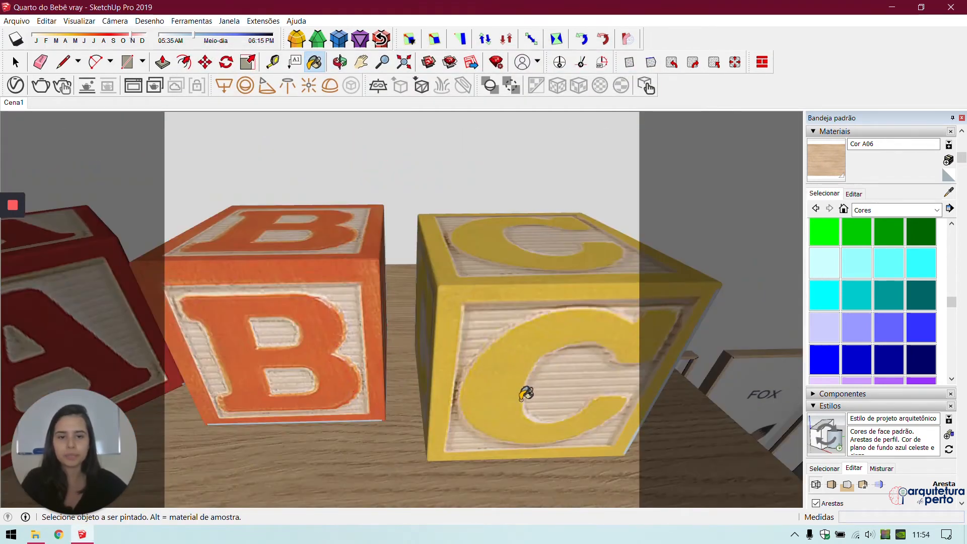
scroll(453, 292, down, 2)
shift+middle_drag(454, 297, 460, 260)
click(949, 192)
click(586, 338)
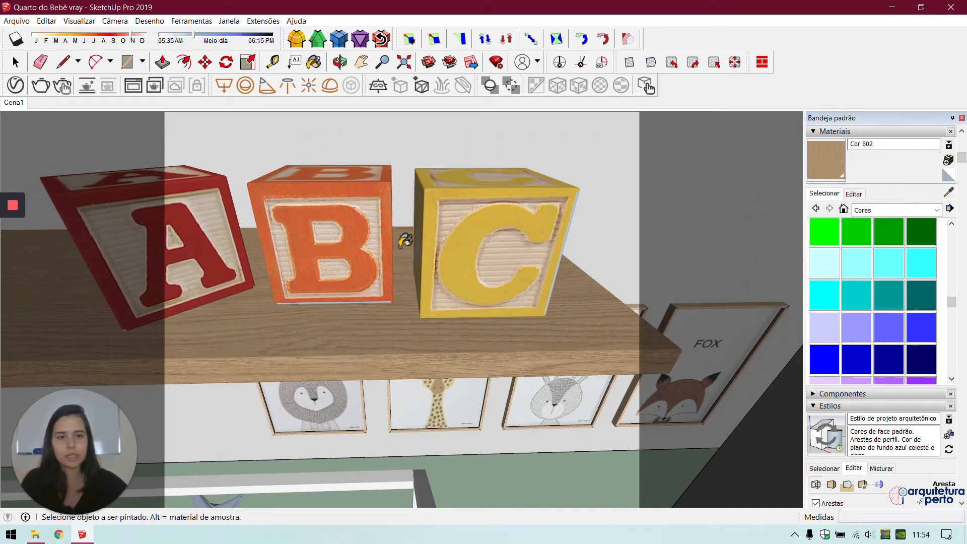
click(15, 84)
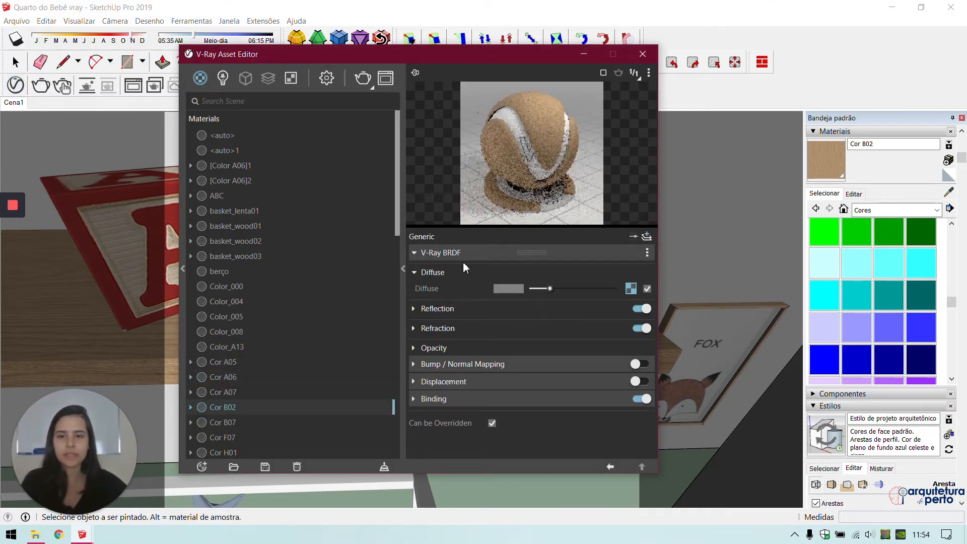
click(479, 309)
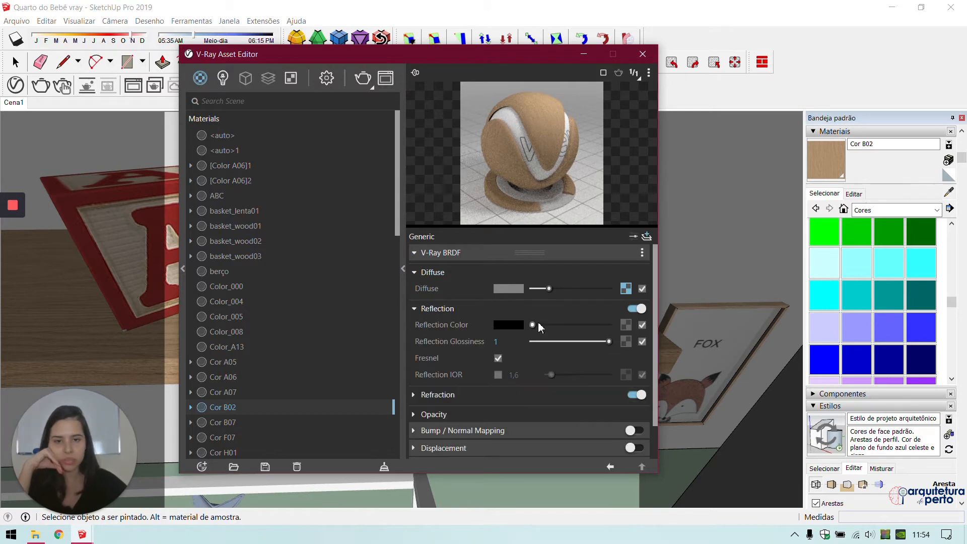
drag(531, 325, 694, 302)
drag(609, 342, 594, 342)
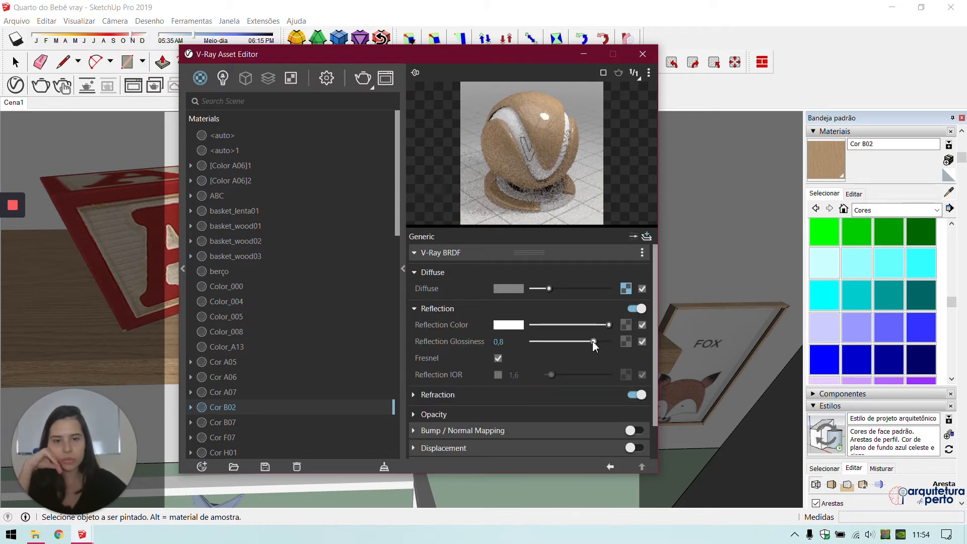
Step: Enable bump mapping on Cor B02 with its diffuse texture as the bump map and an amount of 0,3
click(460, 430)
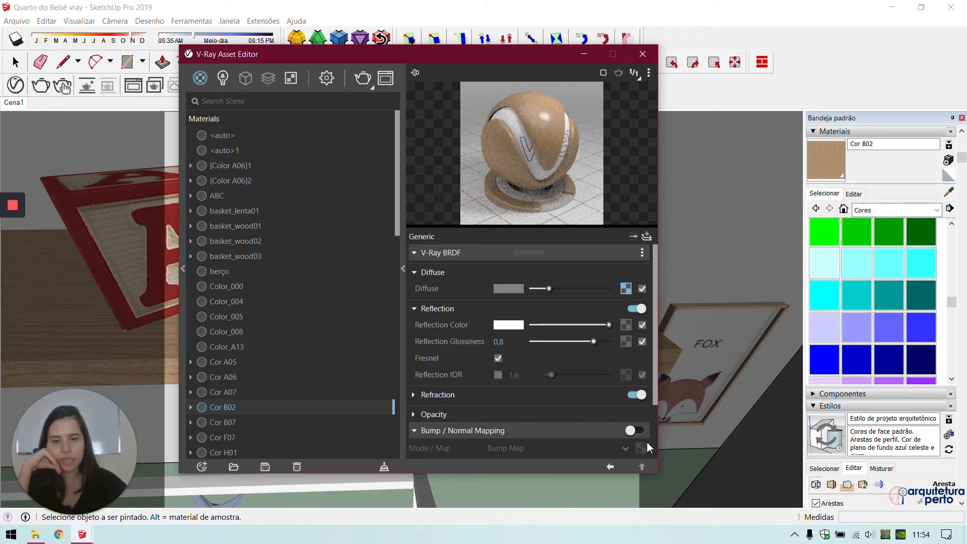
click(635, 431)
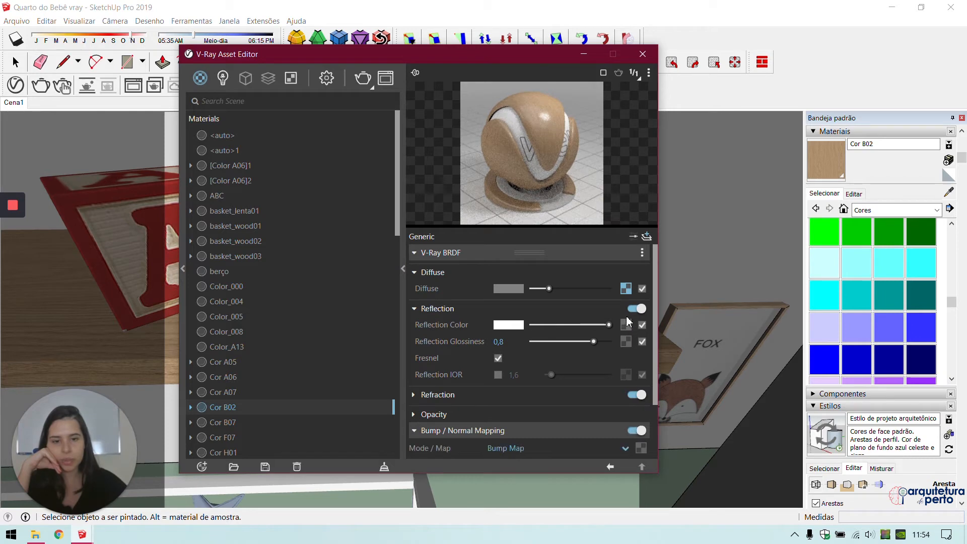
click(640, 449)
click(597, 425)
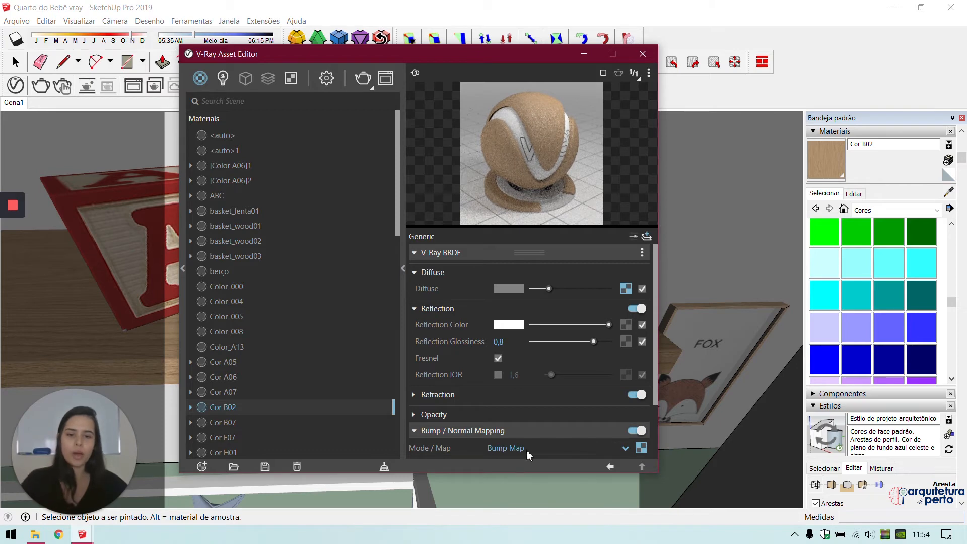
scroll(523, 448, down, 3)
text(,3)
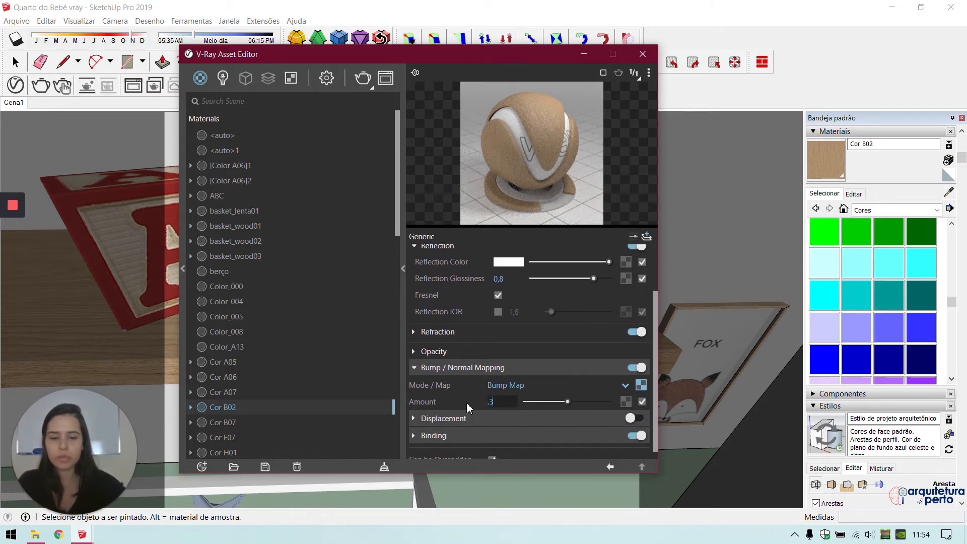
key(Return)
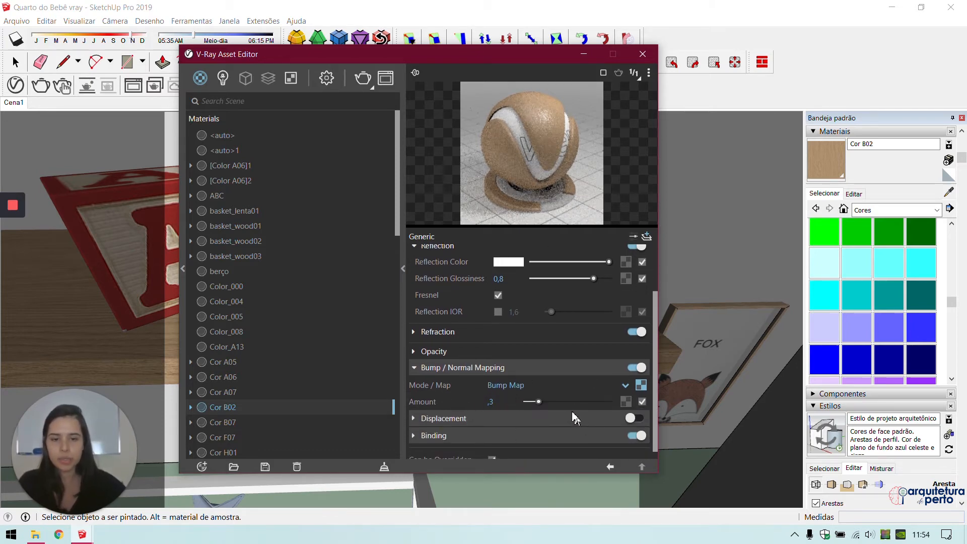
Step: Refine Cor B02 with reflection glossiness 0,9, a custom reflection IOR of 1,8 and bump amount 0,2
click(498, 311)
click(529, 311)
key(BackSpace)
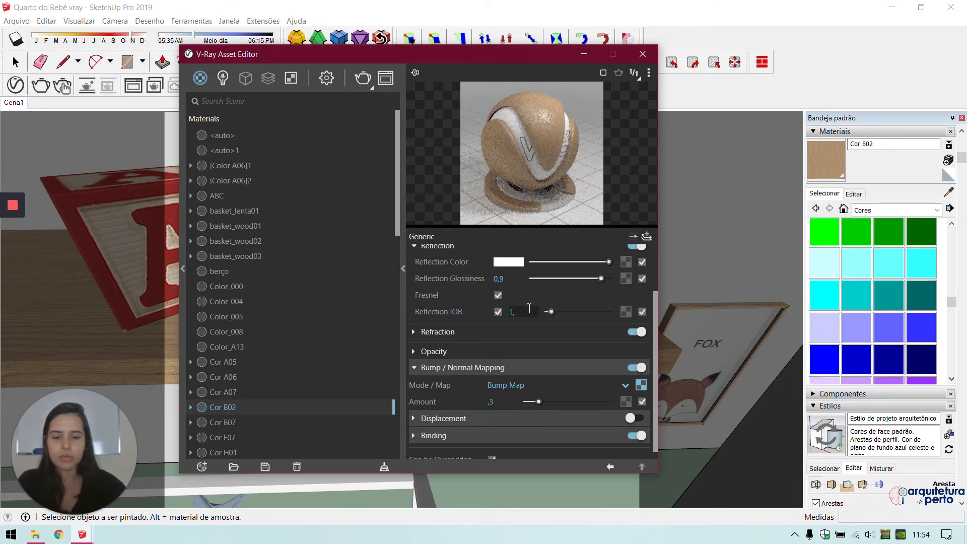
text(8)
key(Return)
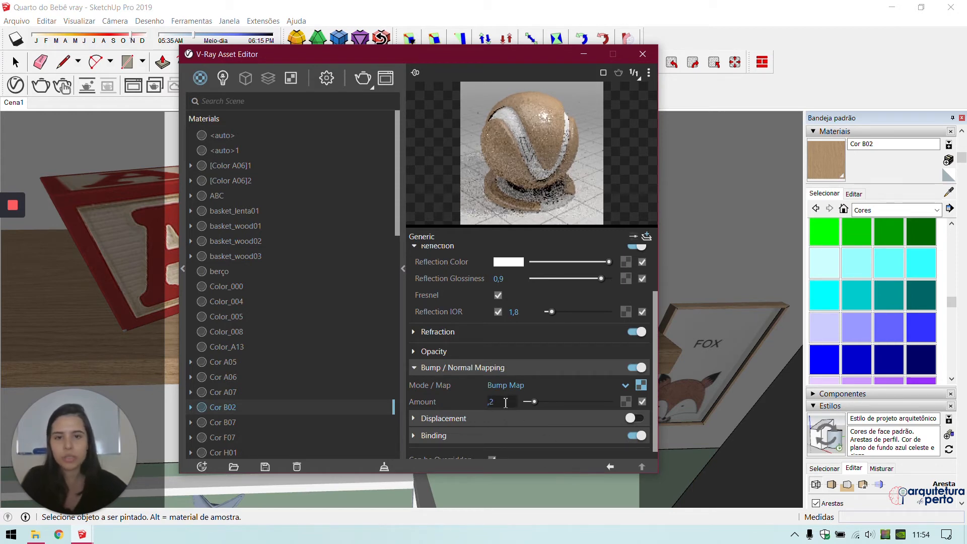
click(642, 54)
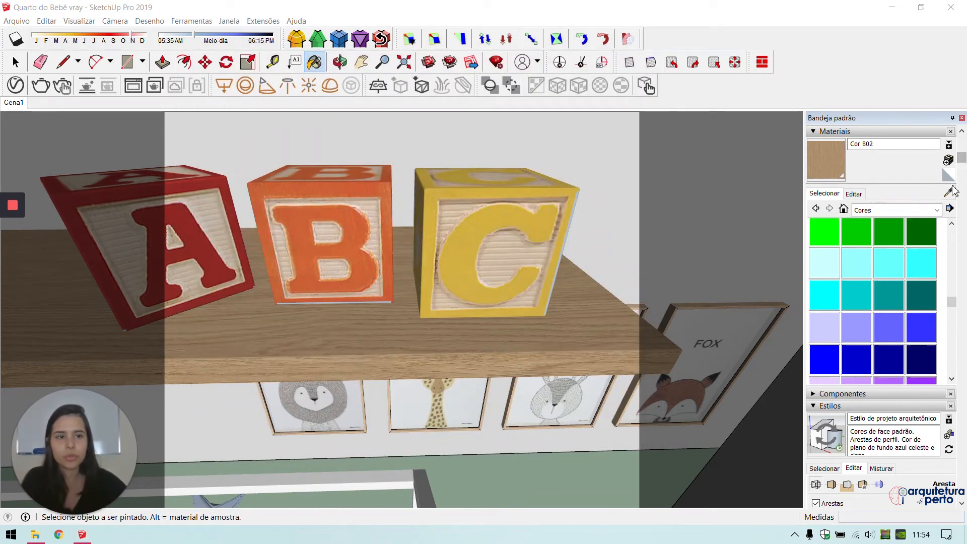
Step: Sample the ABC material from the yellow C block and give it a white reflection color with glossiness 0,8
alt+click(511, 242)
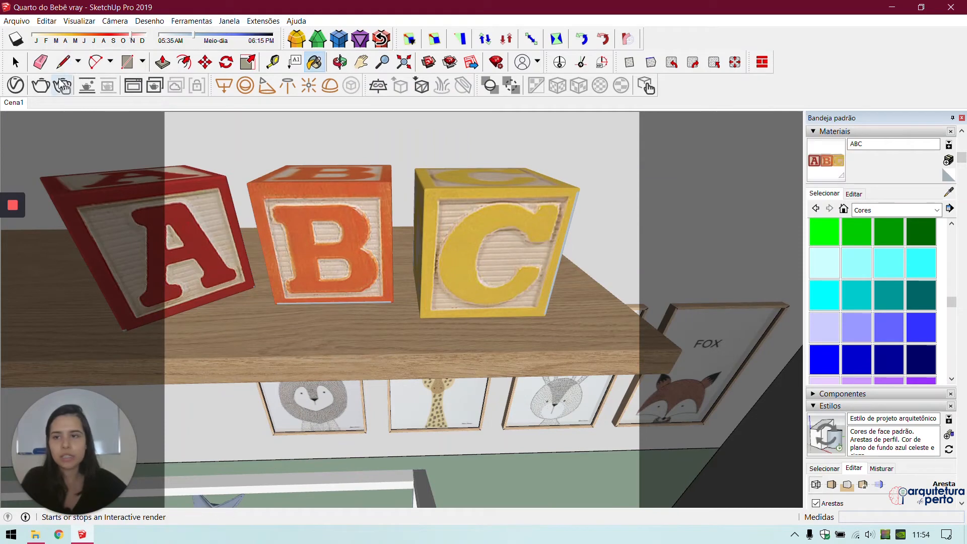
click(16, 85)
click(437, 309)
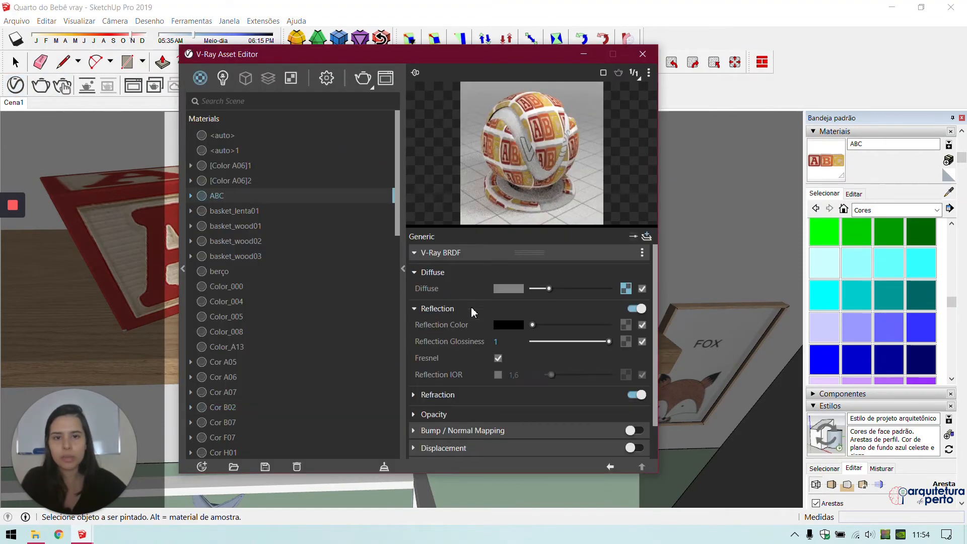
drag(532, 324, 594, 342)
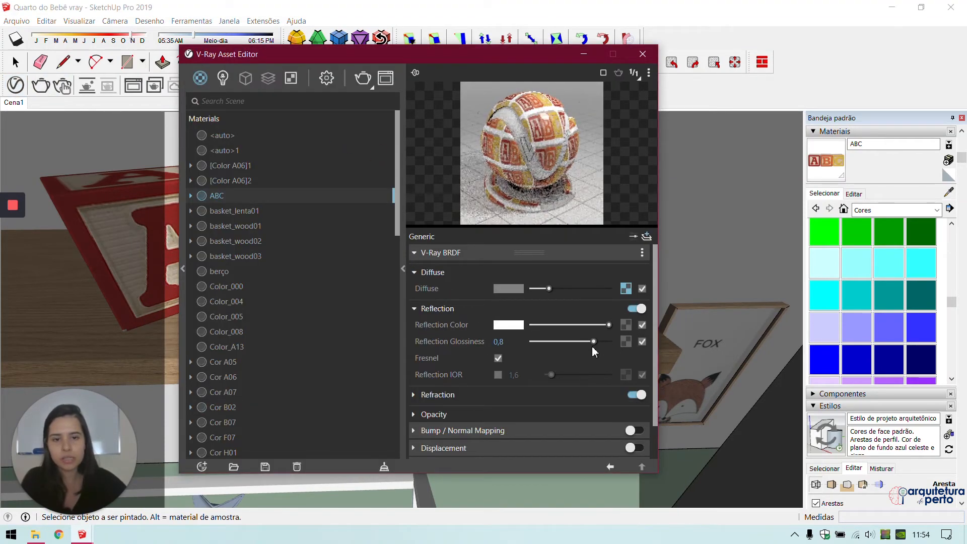
click(643, 54)
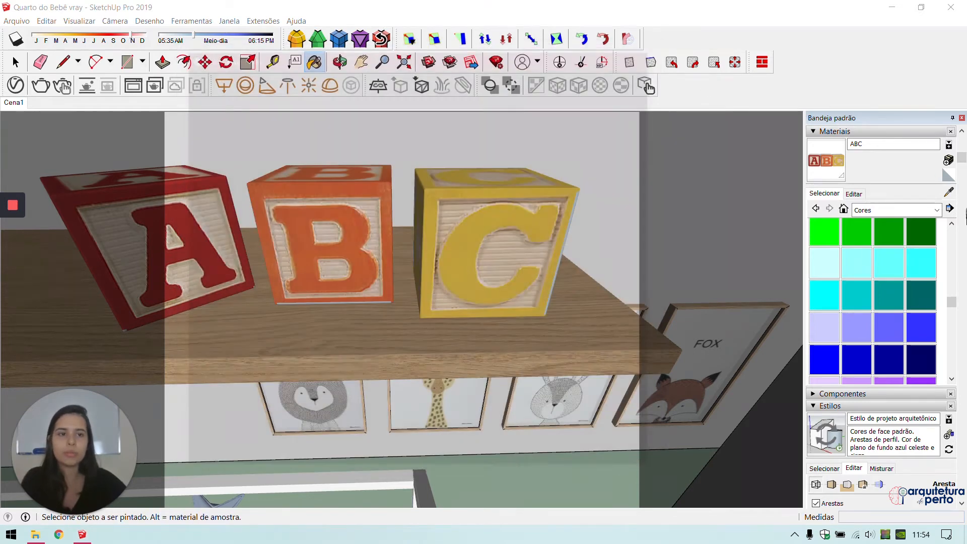
Step: Enable bump mapping on the ABC material using a copy of its diffuse texture, with a bump amount of 1
click(15, 85)
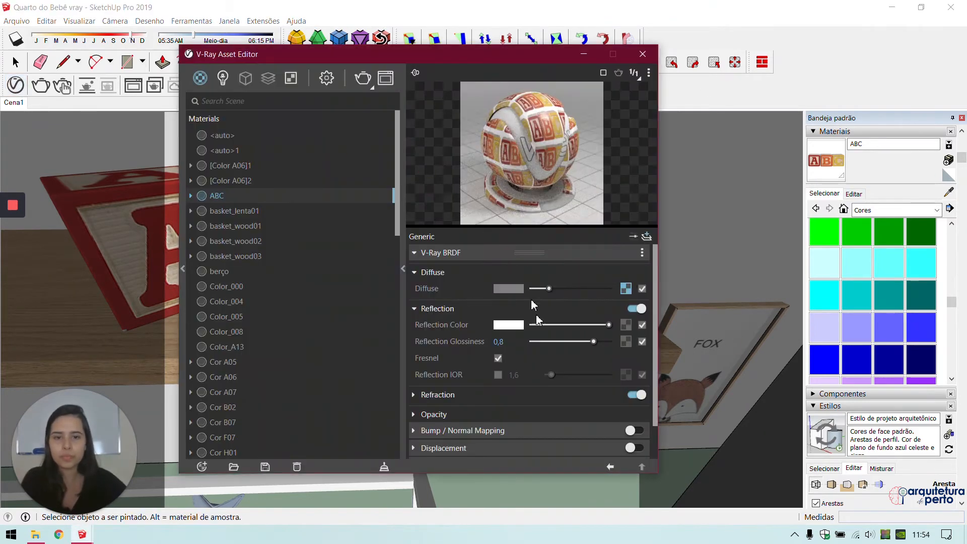
click(634, 430)
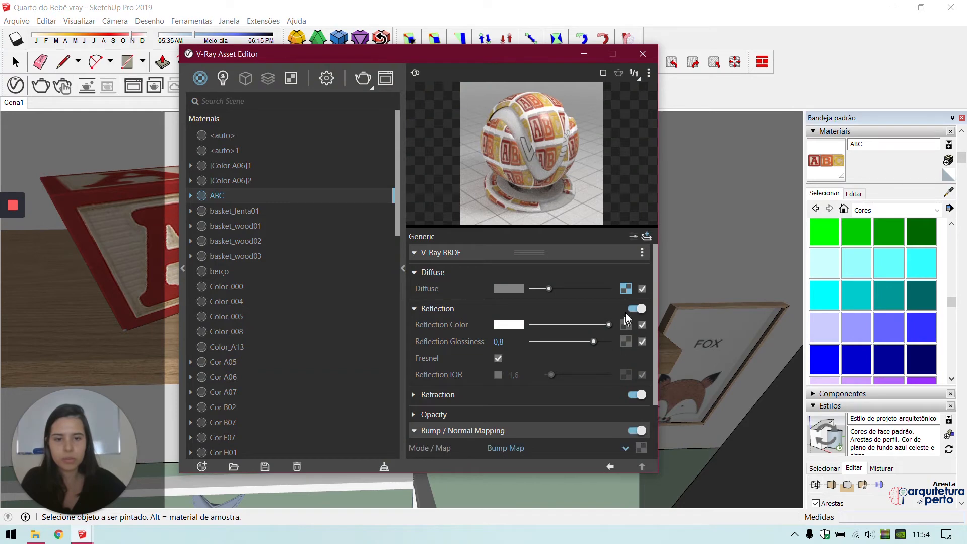
right_click(640, 448)
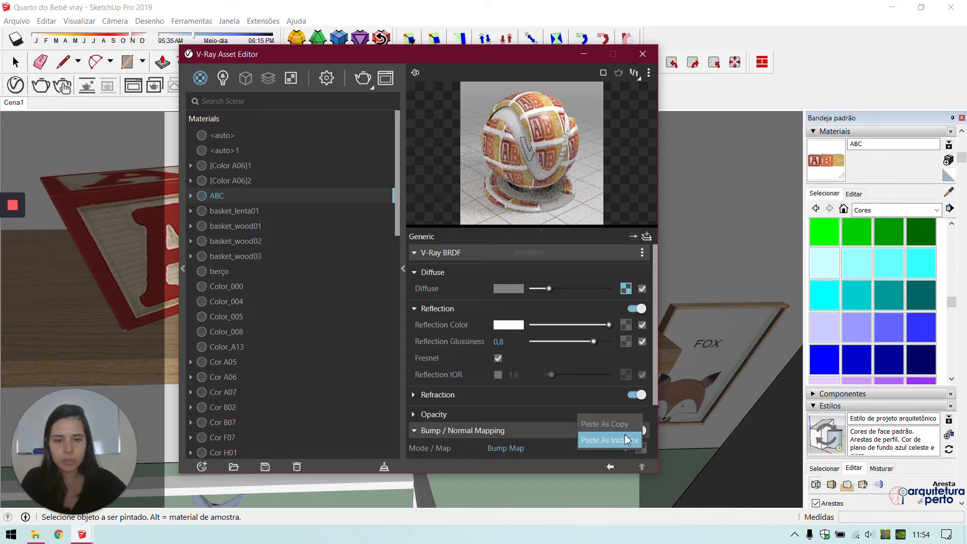
click(612, 425)
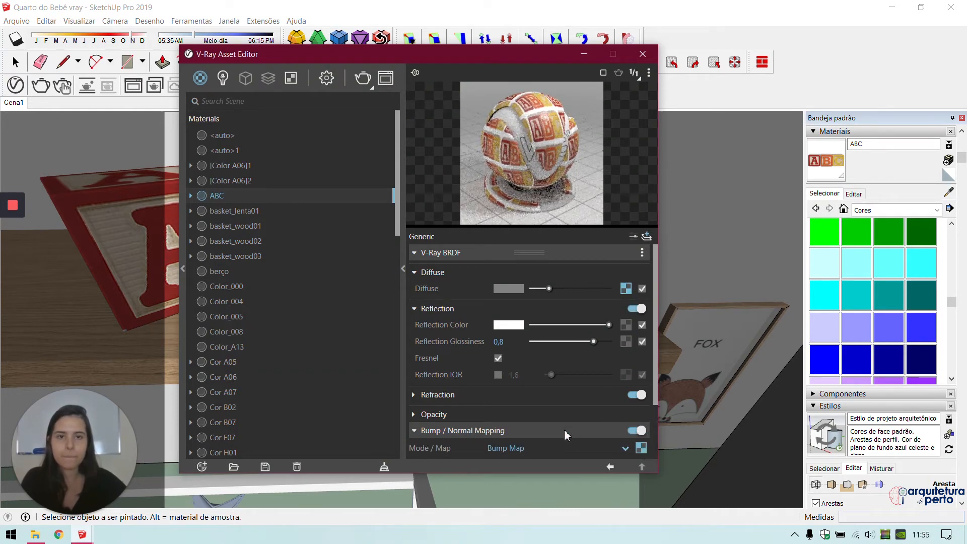
scroll(548, 432, down, 2)
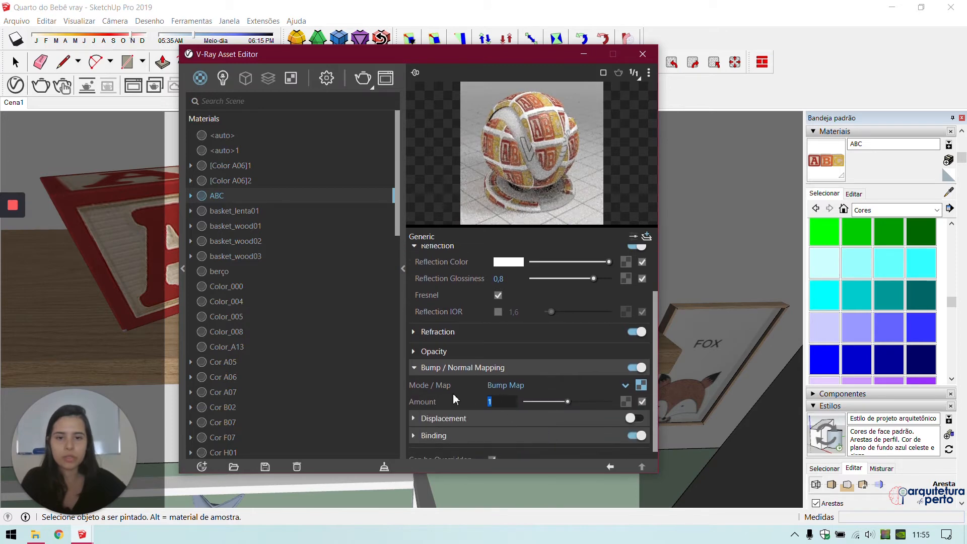
text(,5)
key(Return)
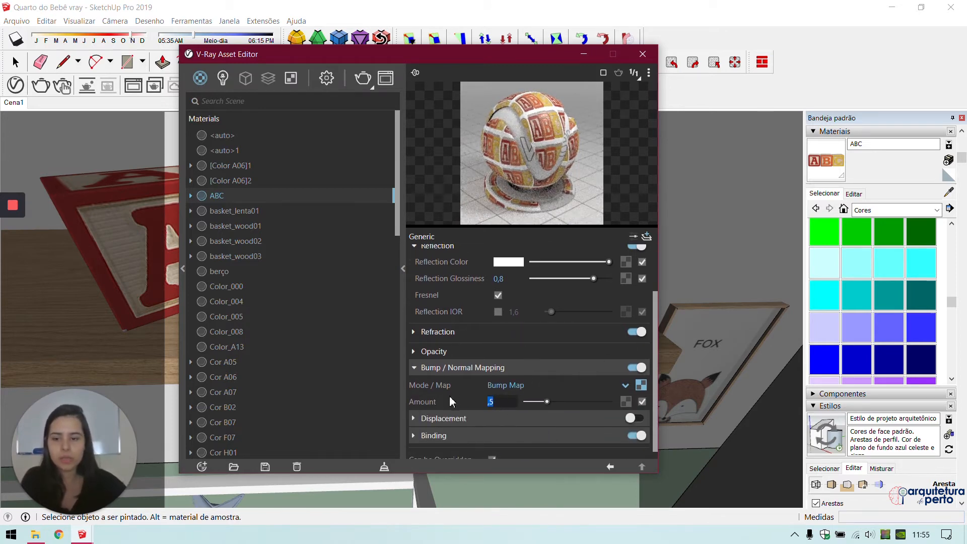
text(1)
key(Return)
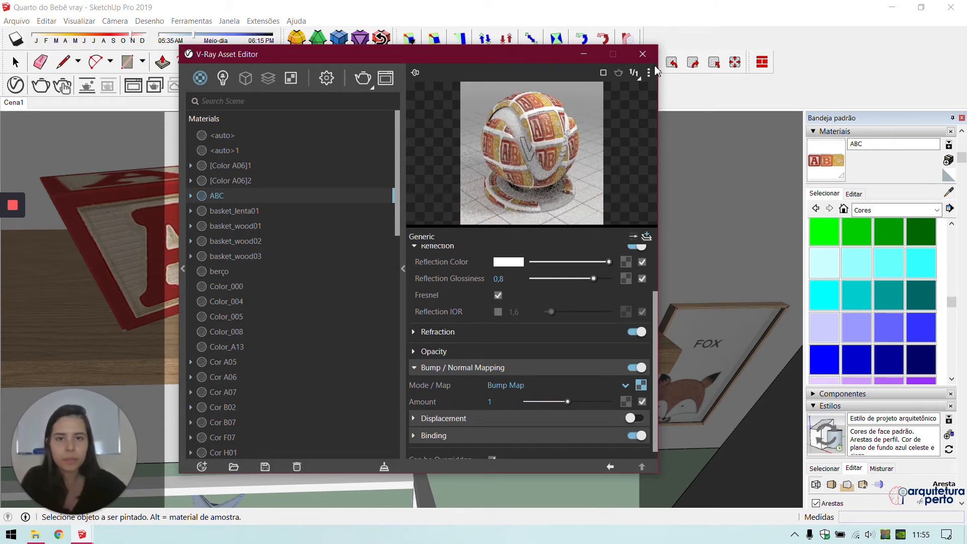
click(642, 54)
Step: Sample the leaf material of the potted plant on the shelf and give it a white reflection color with glossiness 0,8
click(948, 193)
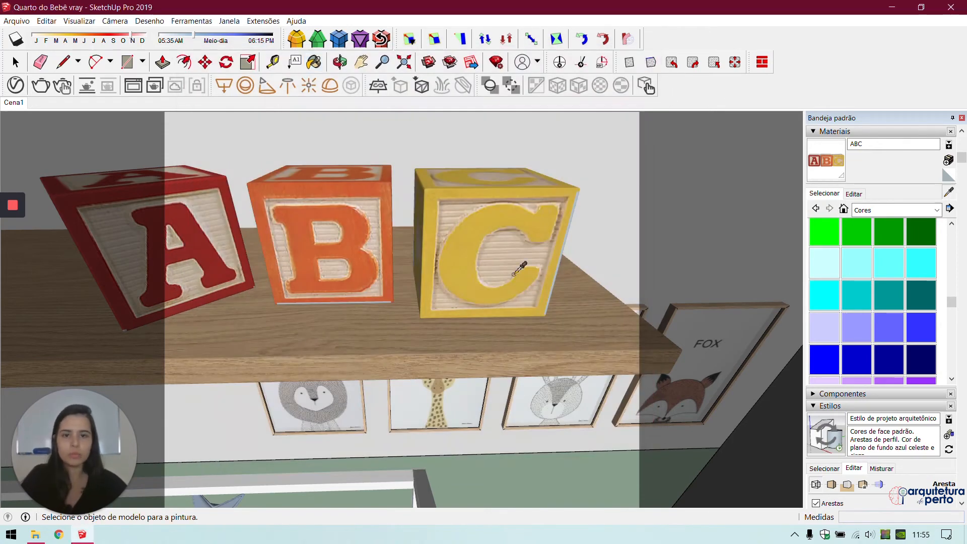
scroll(513, 275, down, 2)
middle_drag(439, 295, 439, 295)
middle_drag(235, 233, 509, 319)
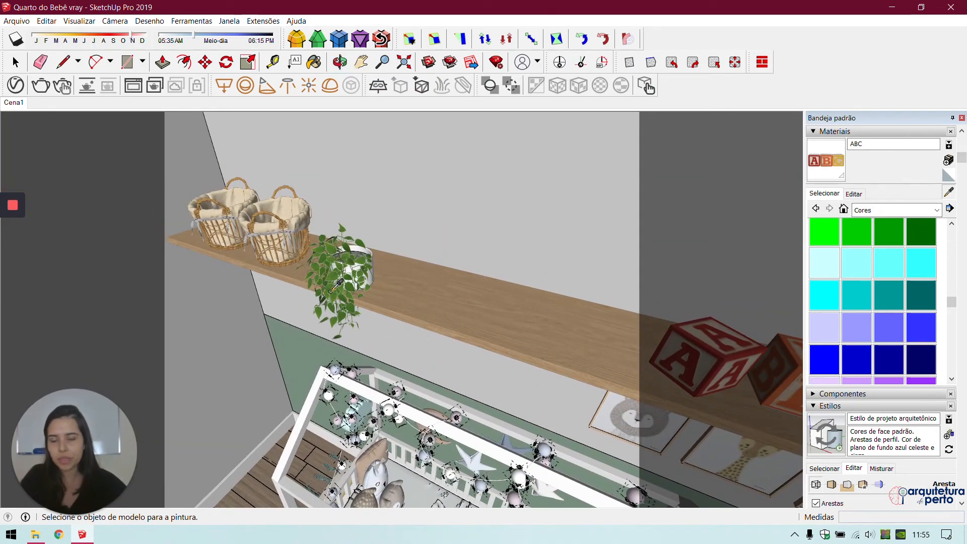
scroll(335, 285, up, 6)
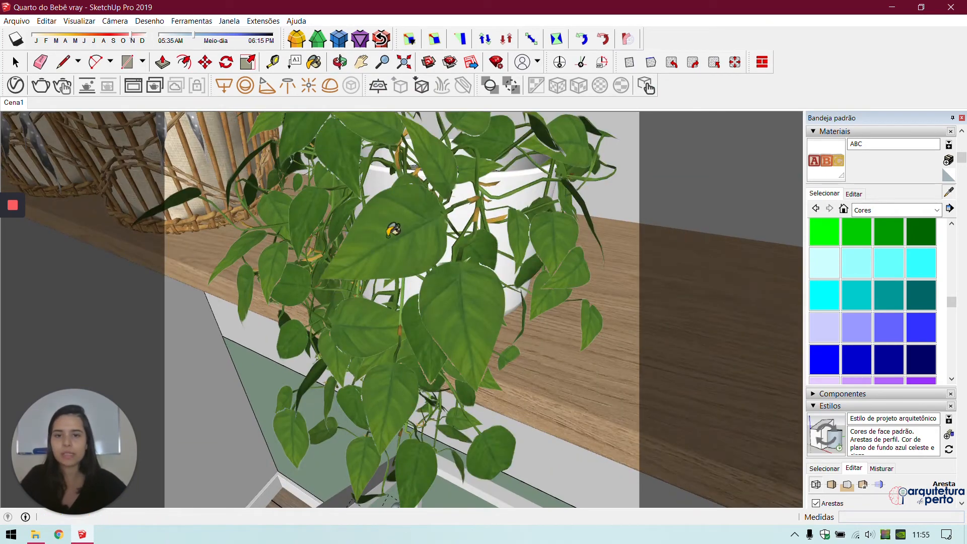
alt+click(393, 230)
click(15, 84)
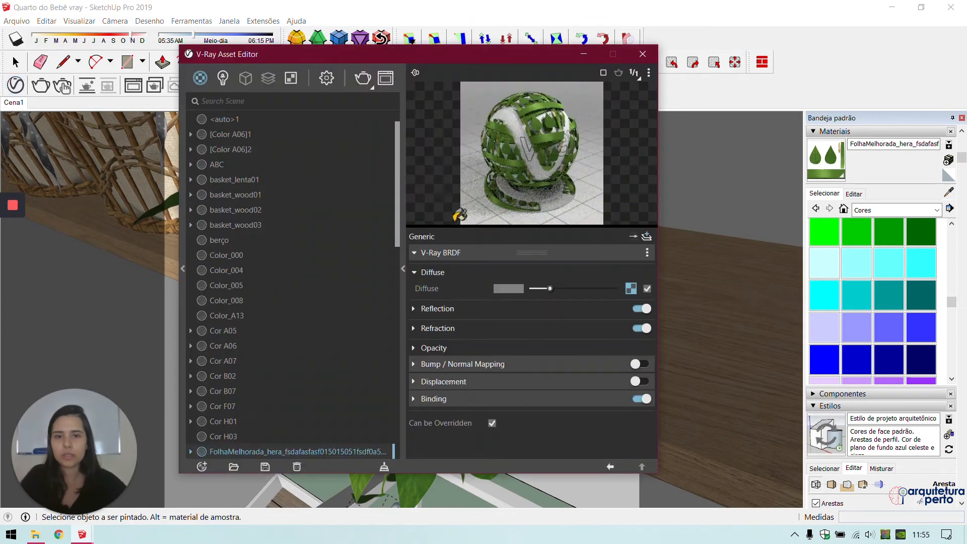
click(461, 308)
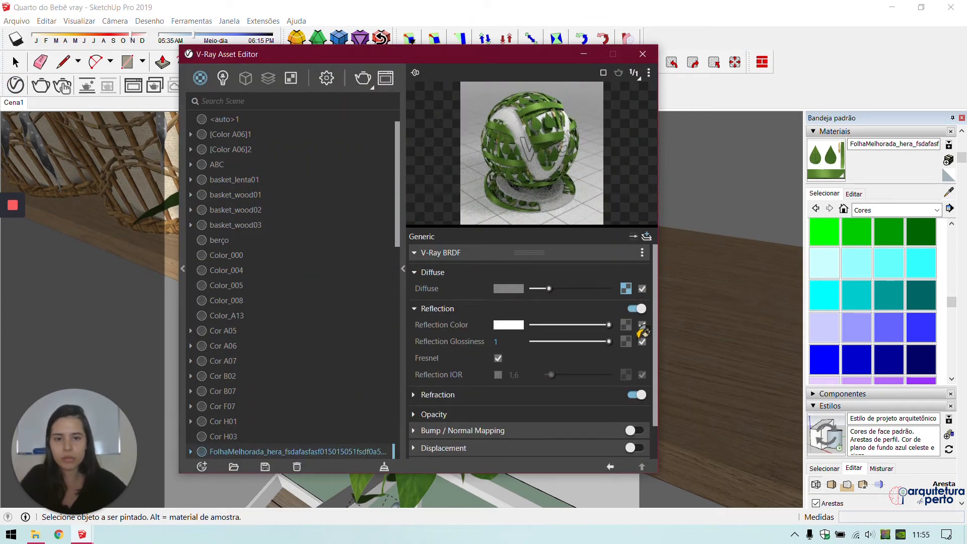
drag(609, 341, 594, 342)
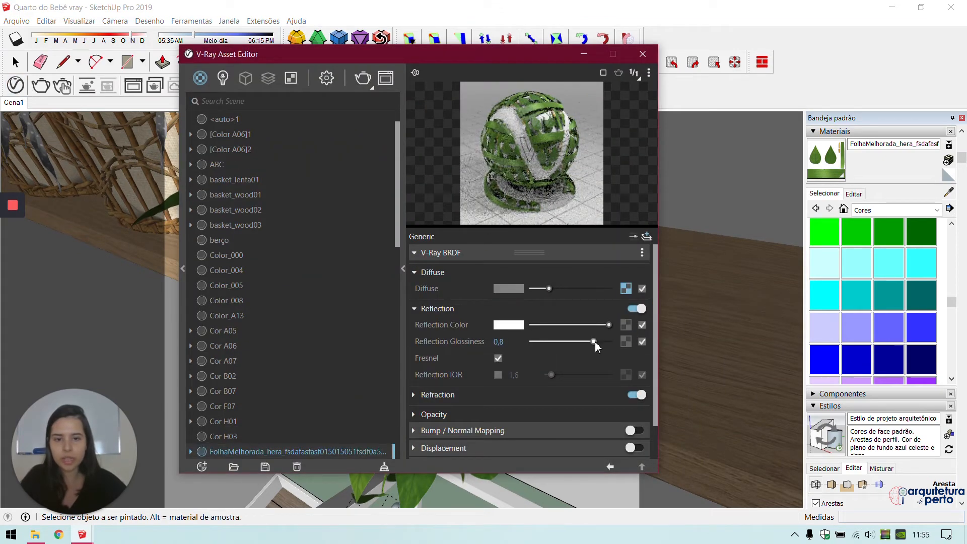
Step: Enable bump mapping on the leaf material with a copy of its diffuse texture and amount 0,4, and set reflection glossiness to 0,85
click(479, 430)
click(633, 430)
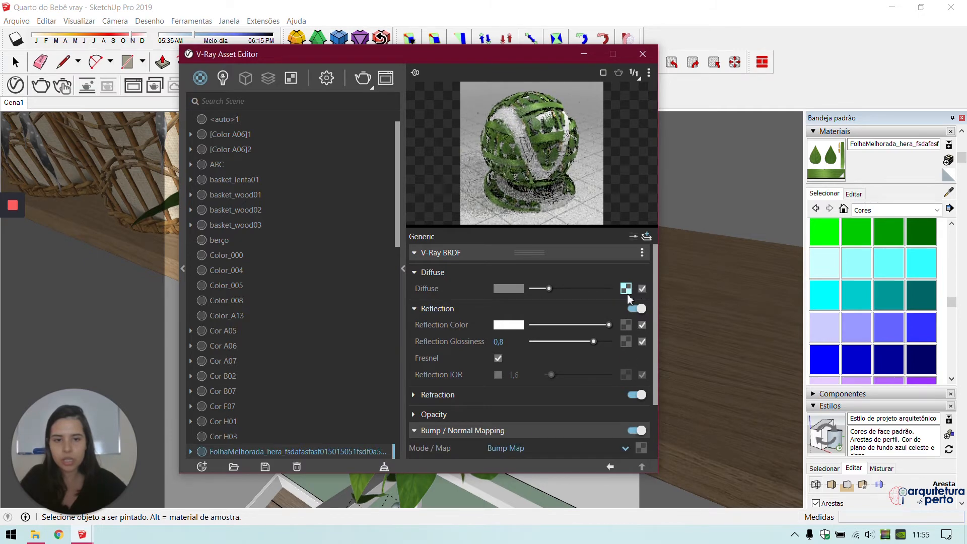
right_click(640, 448)
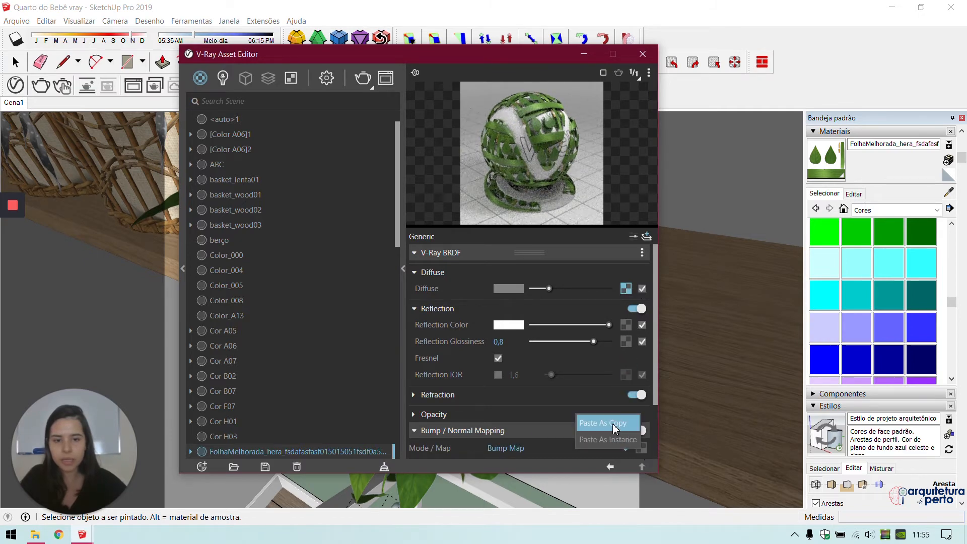
click(615, 423)
scroll(456, 400, down, 2)
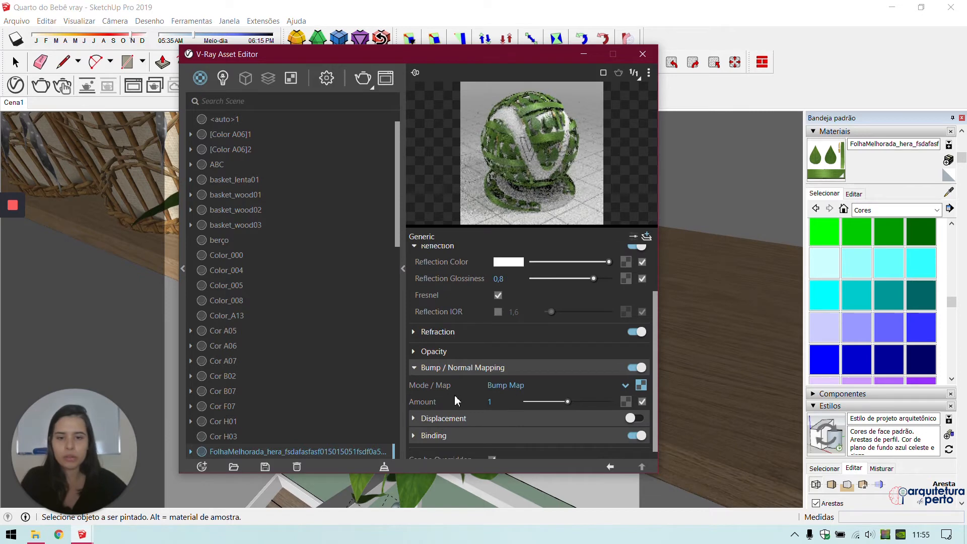
click(491, 401)
text(.5)
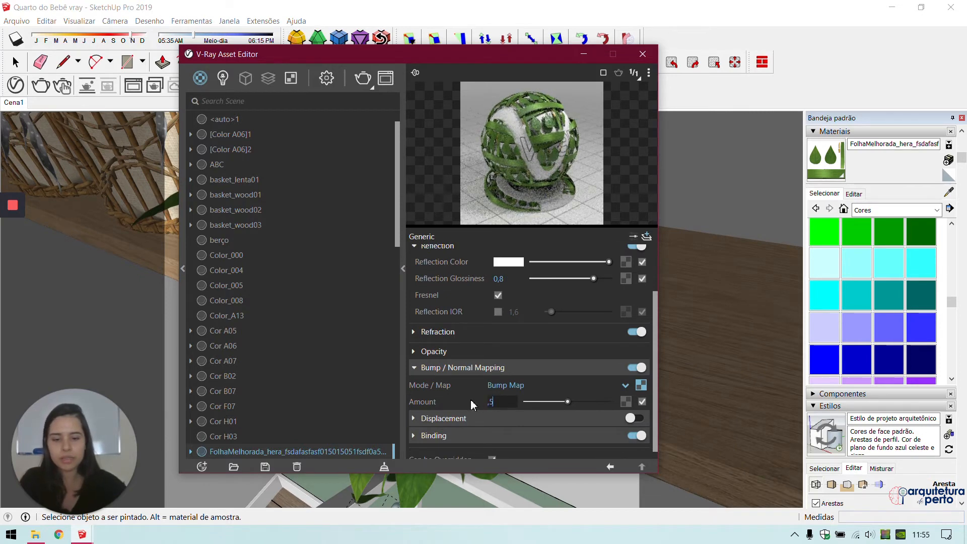
key(BackSpace)
text(4)
key(Return)
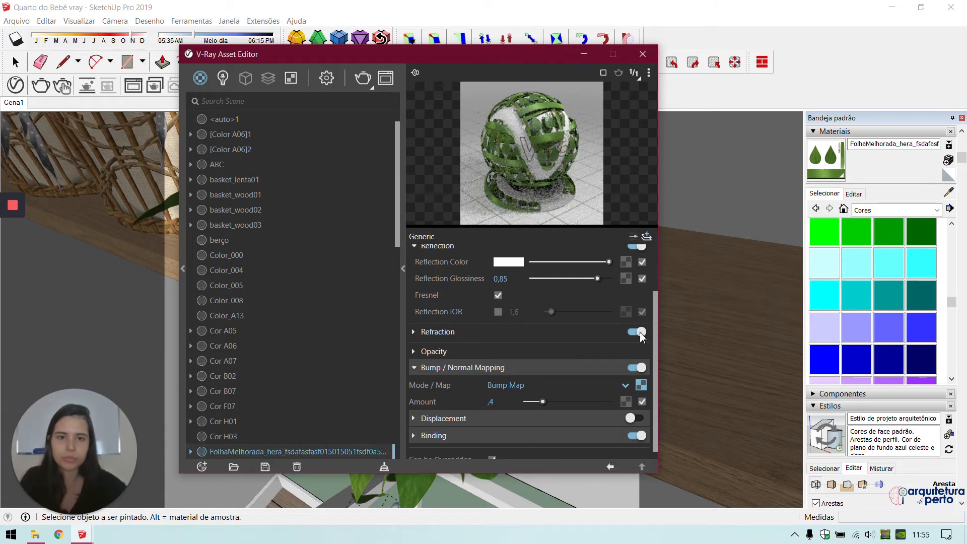
click(643, 54)
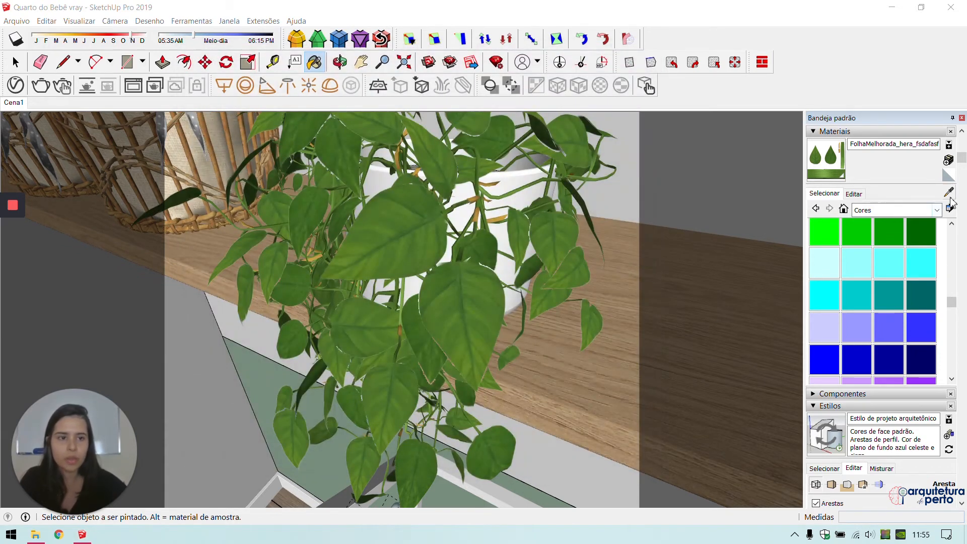
Step: Sample the white plant pot's material and set a white reflection color, glossiness 0,95 and a custom reflection IOR of 2
click(949, 192)
middle_drag(442, 305, 420, 305)
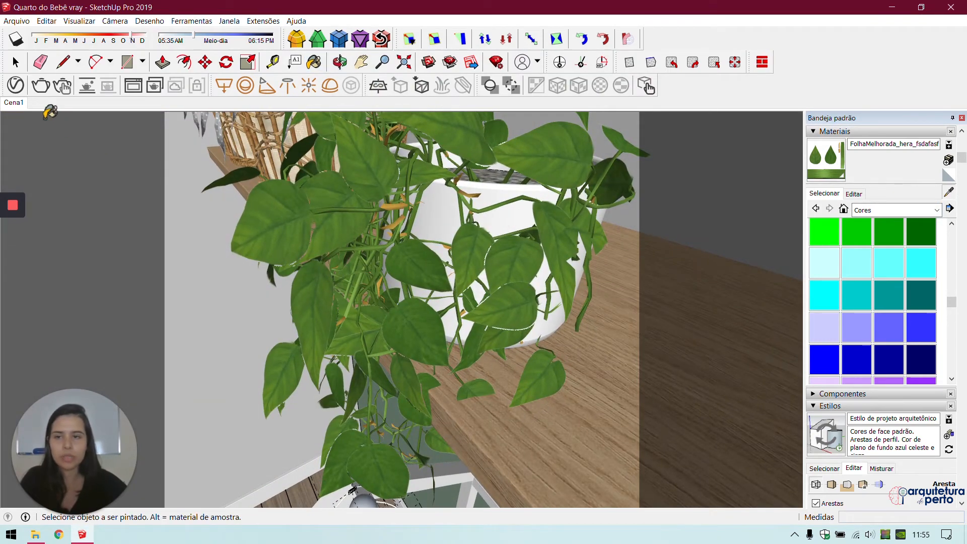
click(15, 85)
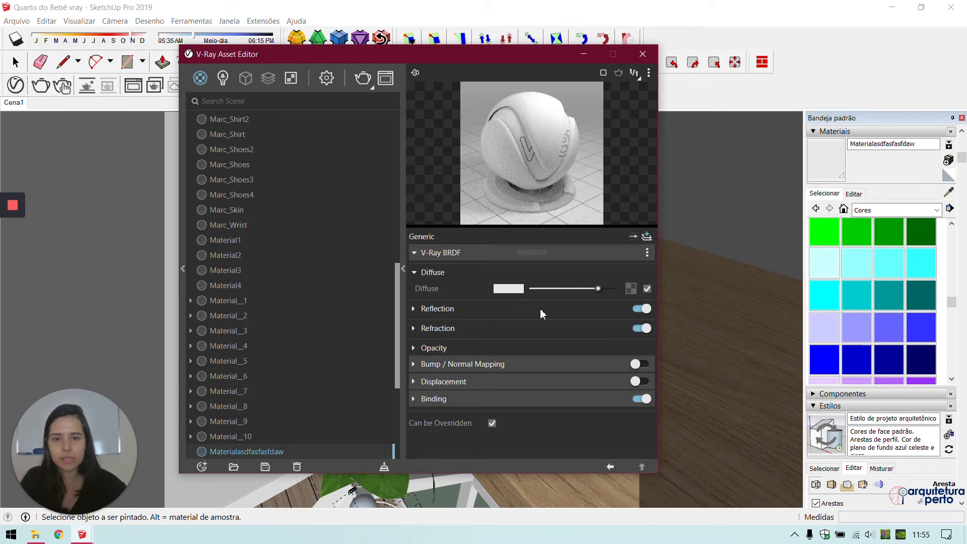
click(540, 310)
drag(579, 328, 629, 328)
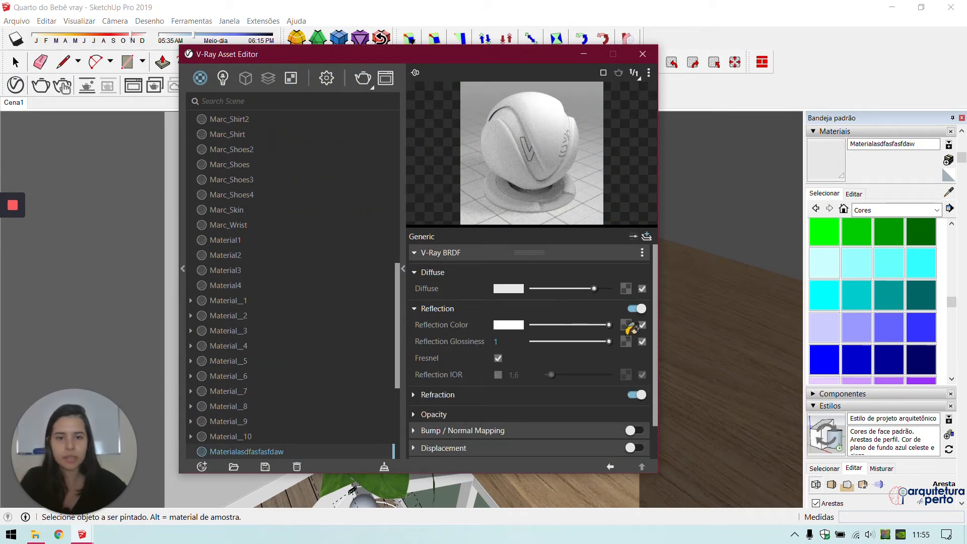
click(498, 375)
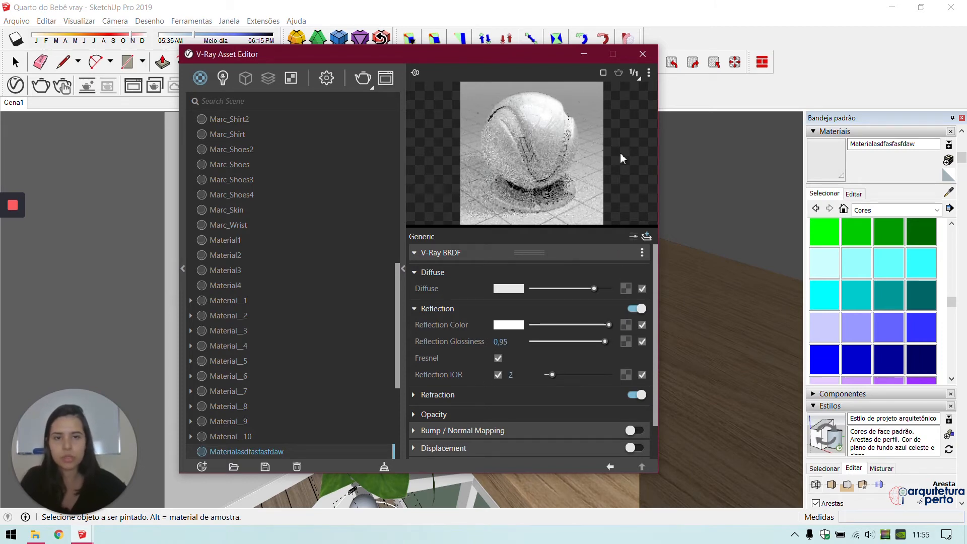
click(642, 53)
Step: Sample basket_wood03 from the basket handle and give it a white reflection color with glossiness 0,75
click(948, 192)
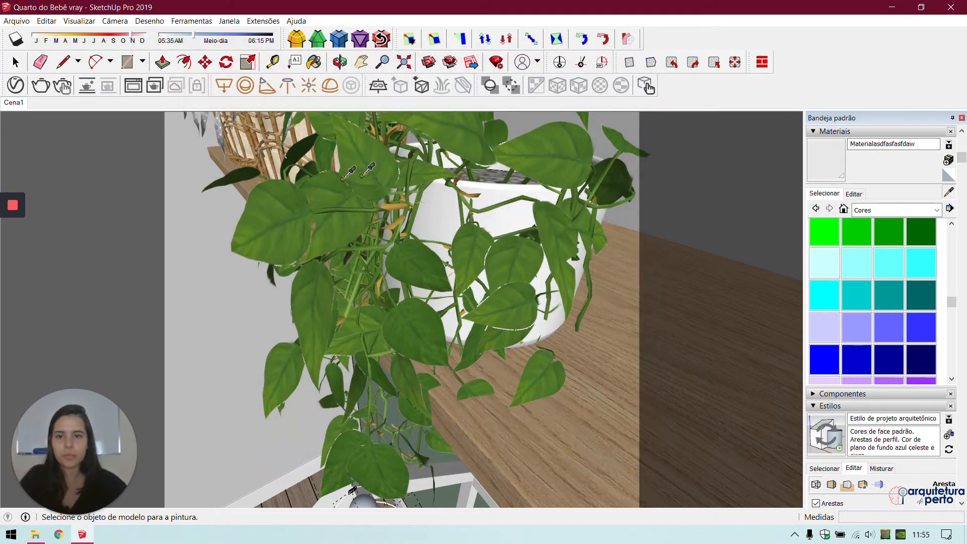
middle_drag(378, 192, 598, 344)
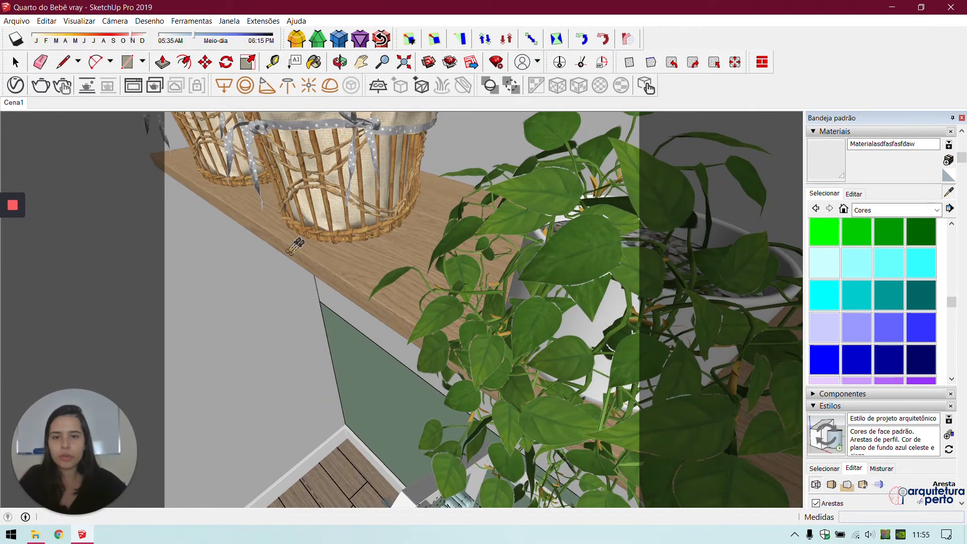
middle_drag(296, 247, 350, 262)
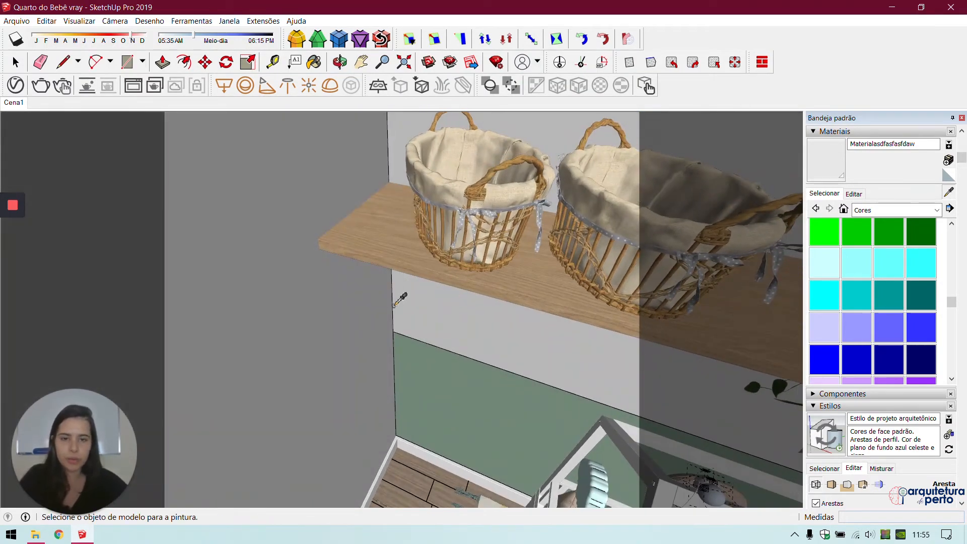
middle_drag(400, 299, 377, 253)
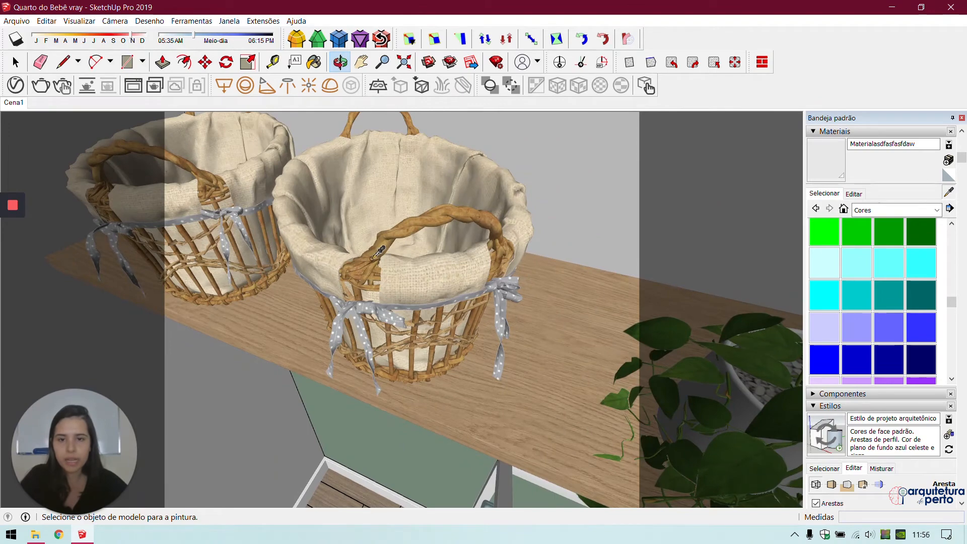
click(371, 258)
click(14, 86)
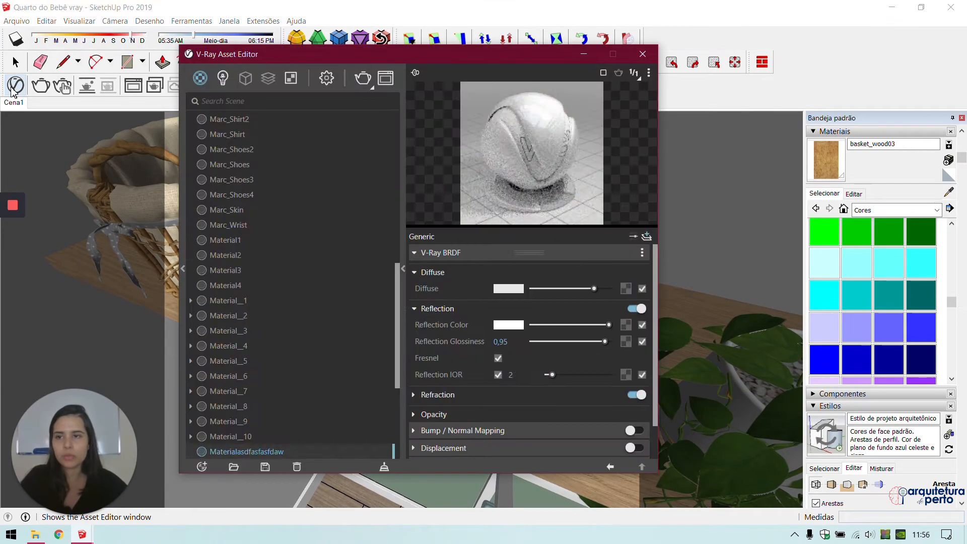
click(478, 309)
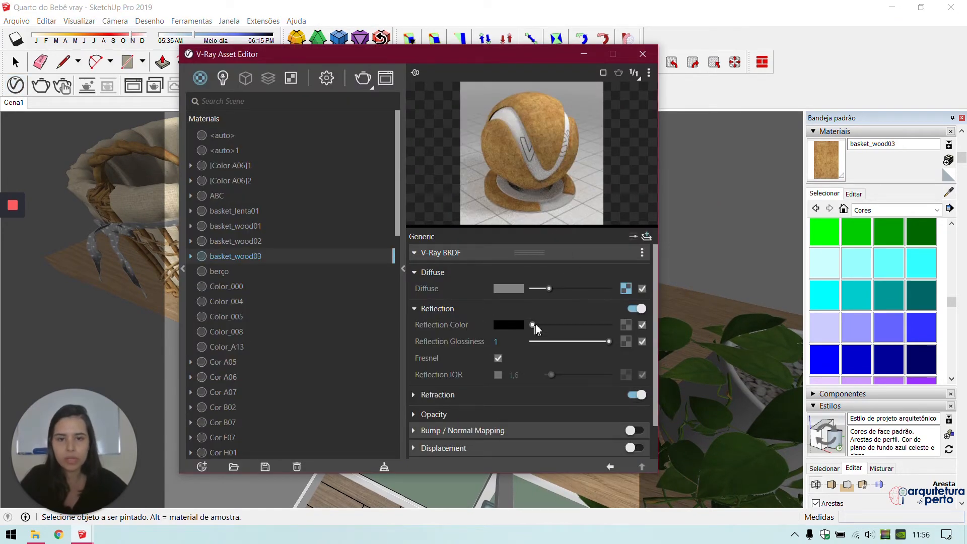
drag(608, 342, 589, 343)
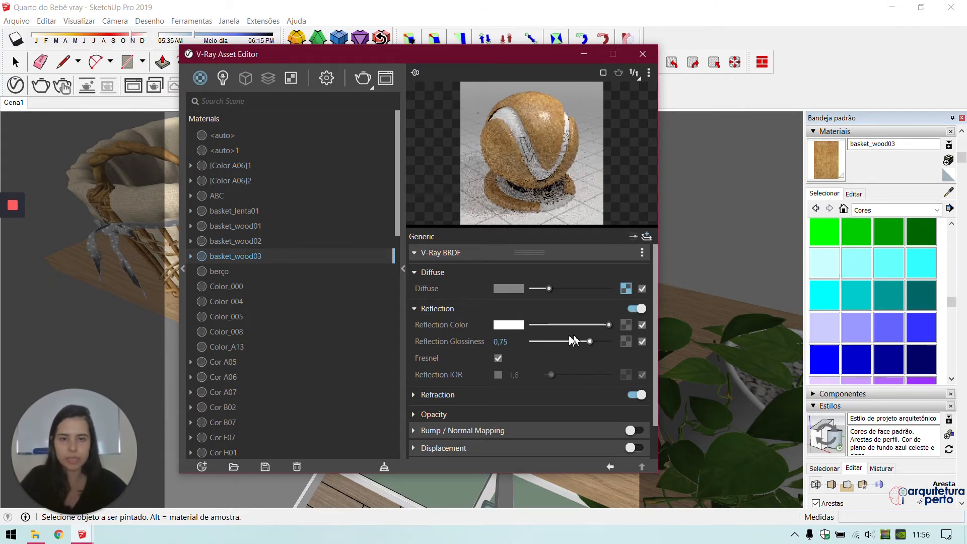
Step: Enable bump mapping on basket_wood03 with its diffuse texture as the bump map and an amount of 0,7
scroll(577, 361, down, 2)
click(563, 392)
click(633, 391)
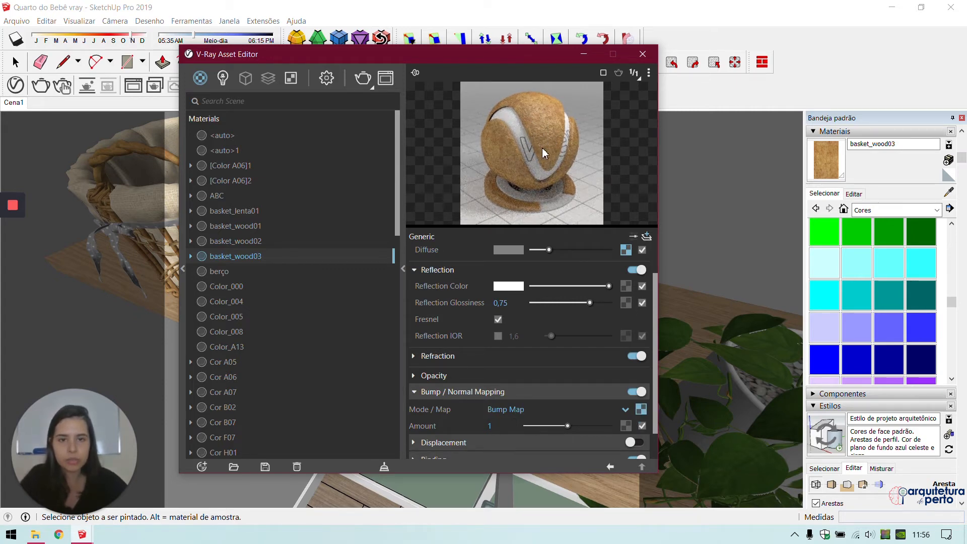
double_click(491, 426)
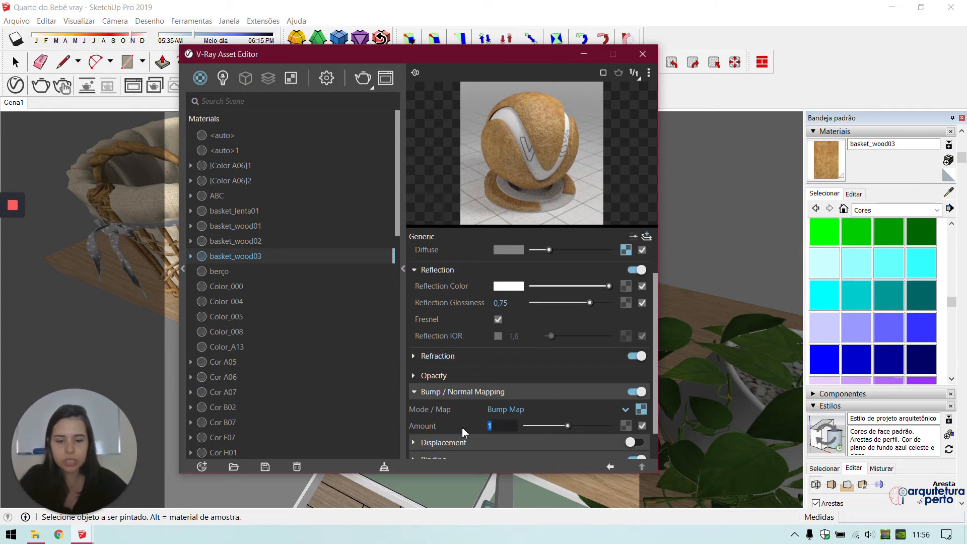
text(,7)
key(Return)
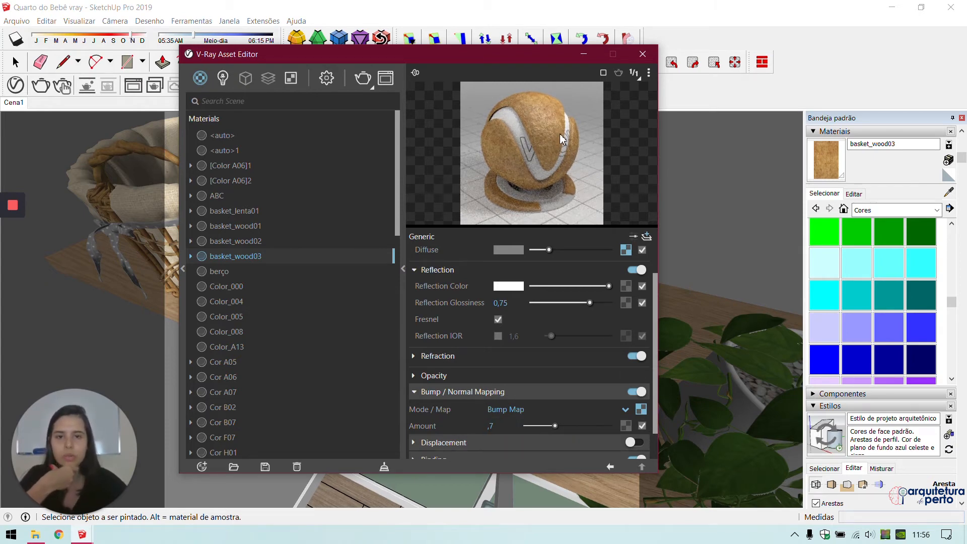
click(642, 54)
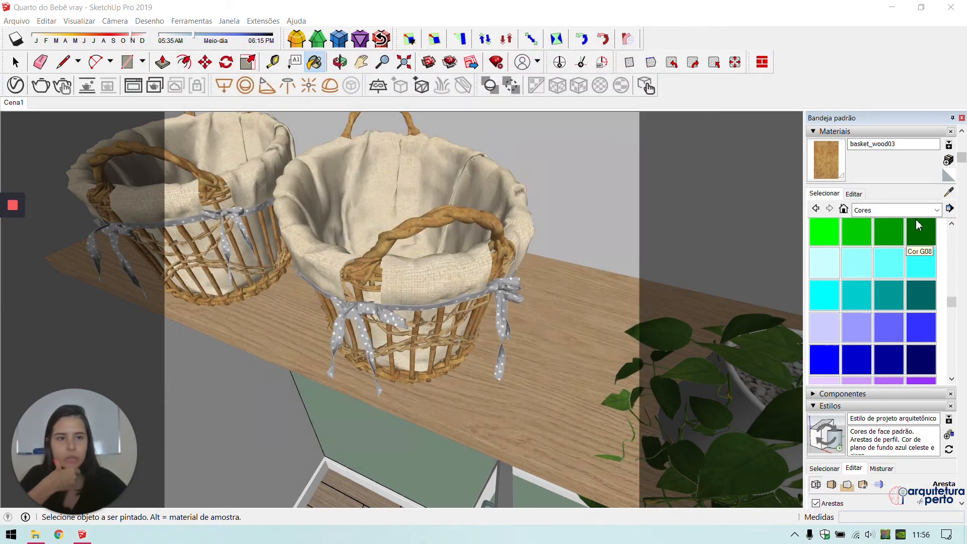
Step: Sample the basket's fabric liner material tkan and enable bump mapping with its diffuse texture as the bump map and an amount of 0,7
click(948, 192)
click(434, 300)
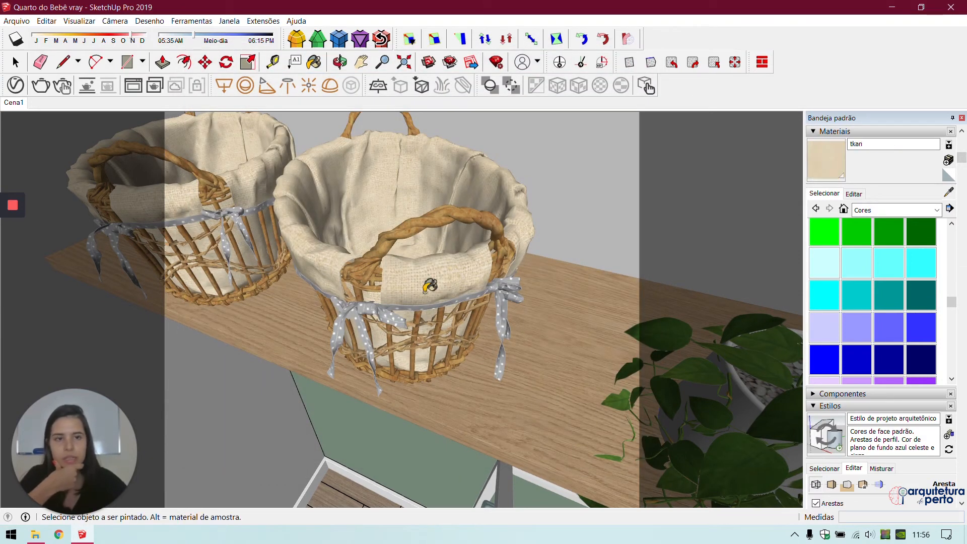
click(17, 86)
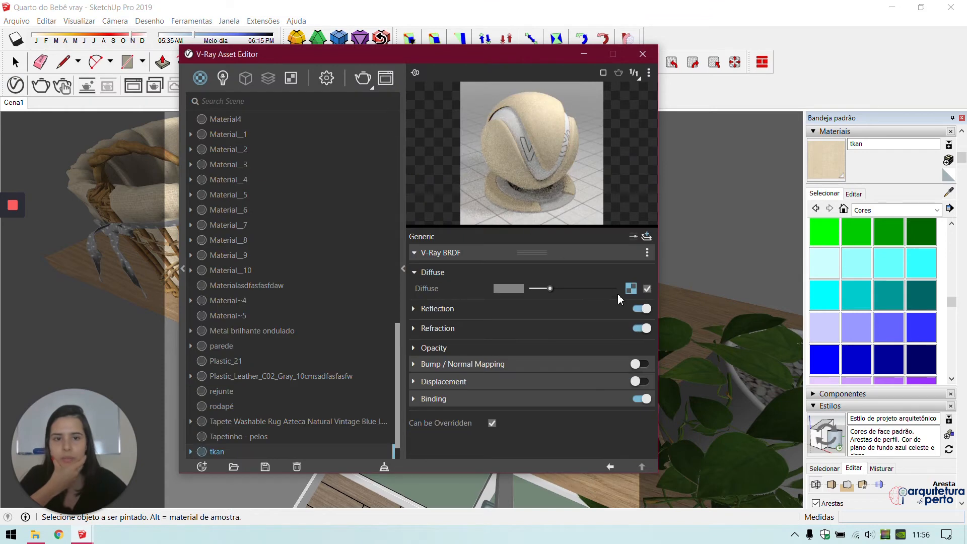
click(478, 366)
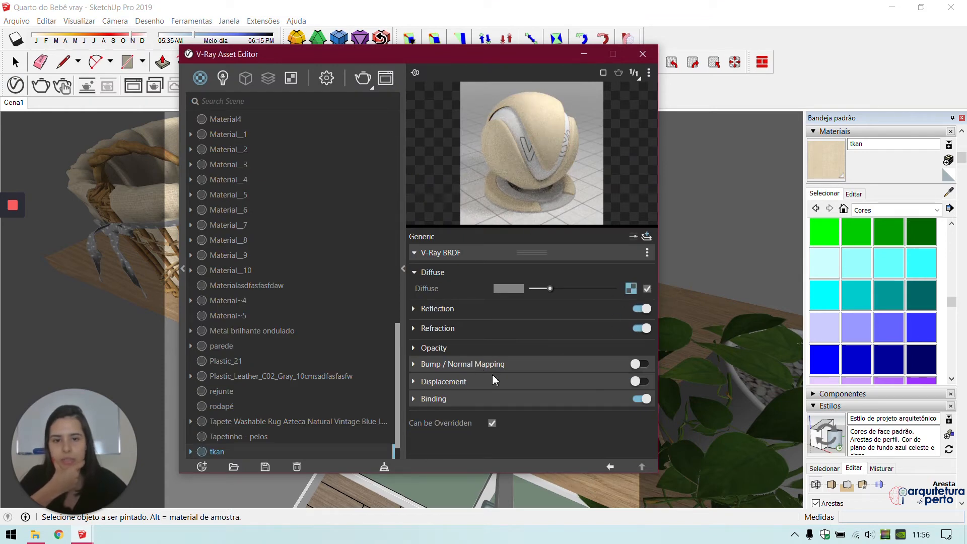
click(634, 364)
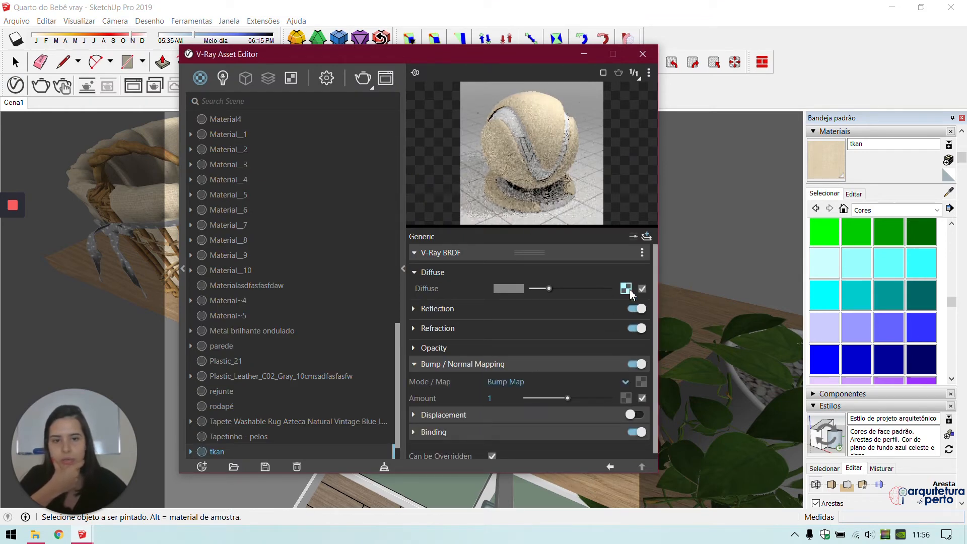
right_click(640, 383)
click(639, 392)
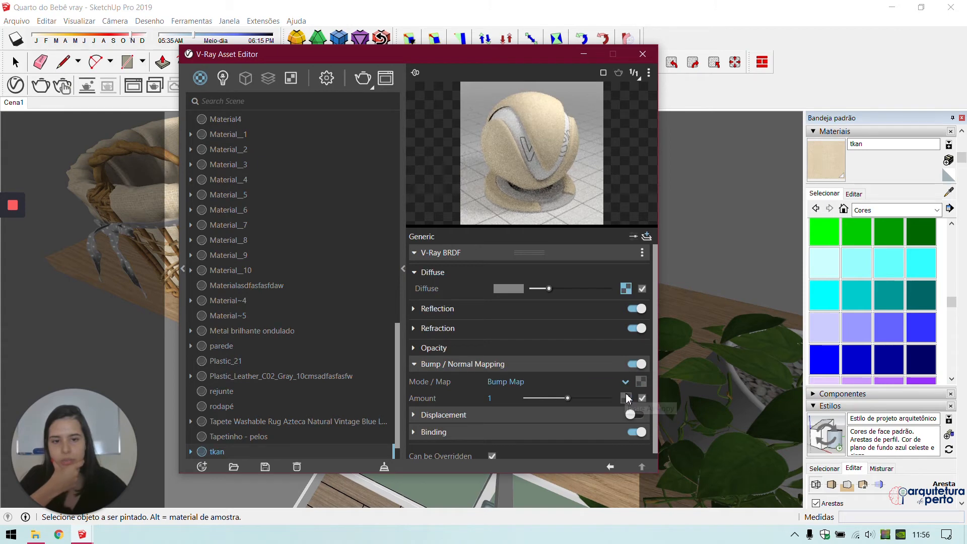
click(496, 398)
text(,7)
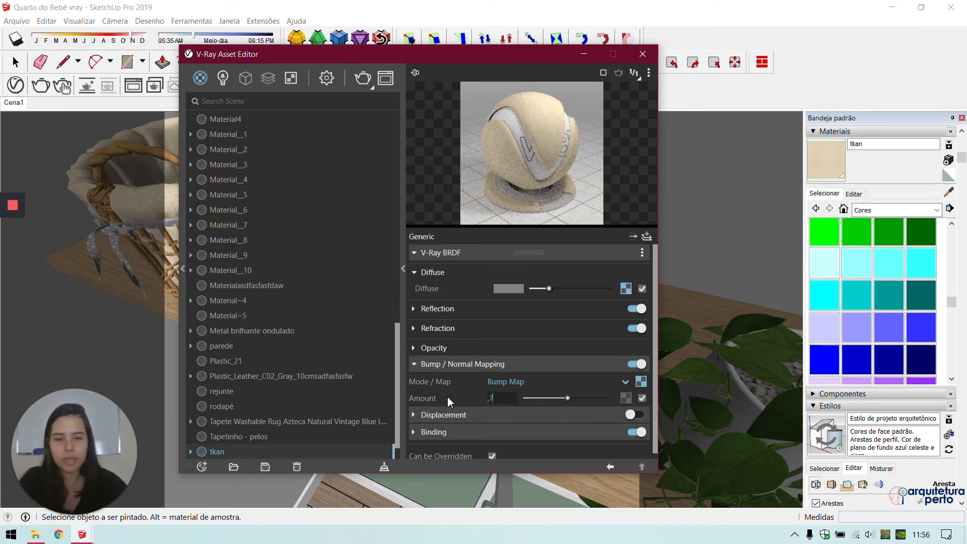
key(Return)
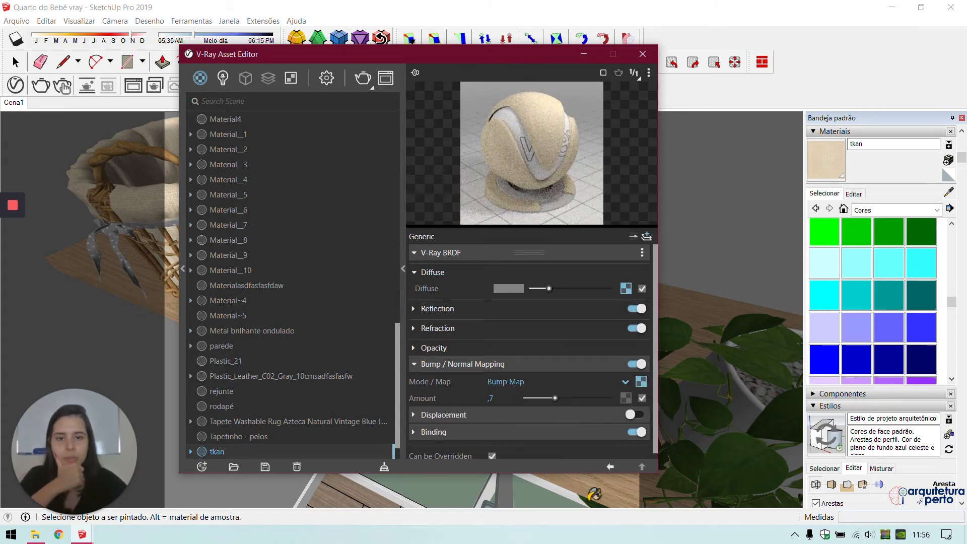
click(643, 54)
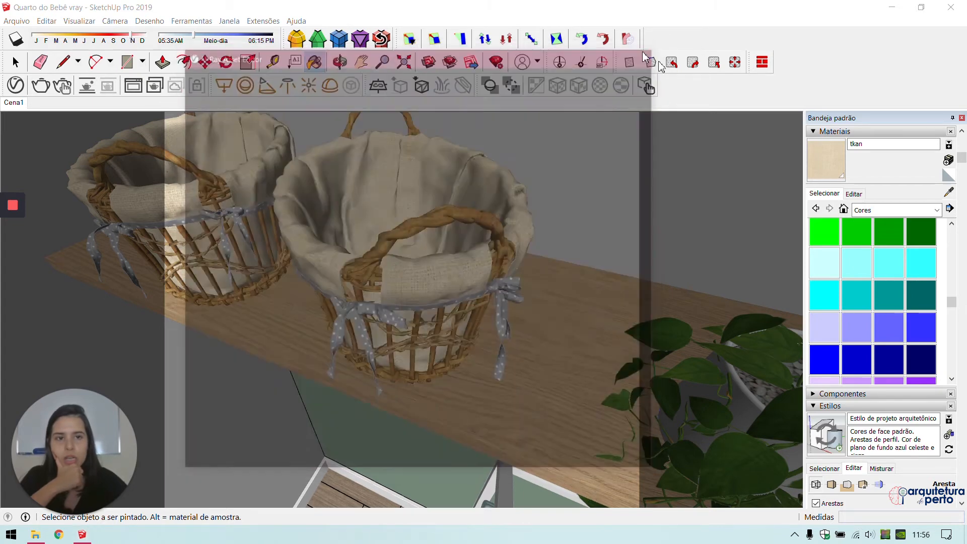
Step: Sample basket_lenta01 from the basket's ribbon and give it a white reflection color with glossiness 0,75
alt+click(374, 307)
click(16, 85)
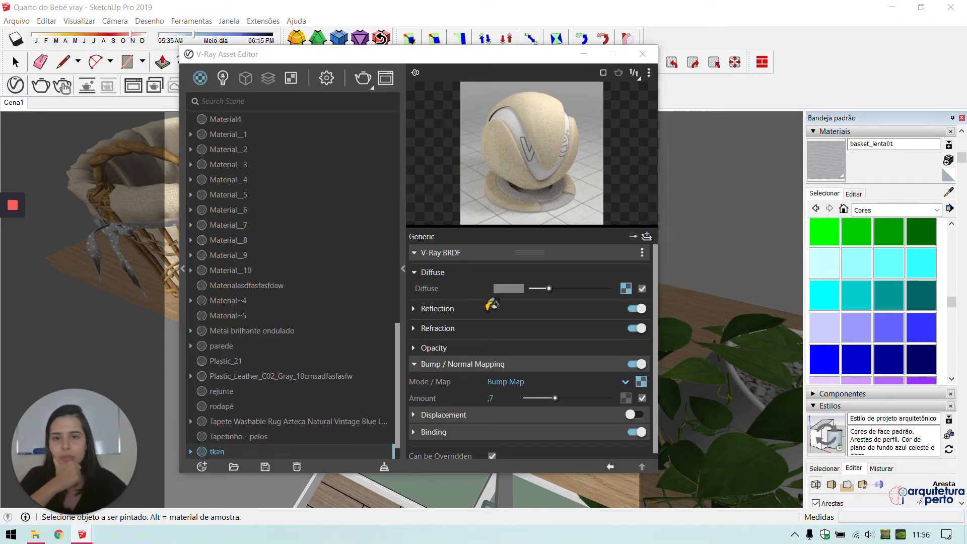
click(437, 308)
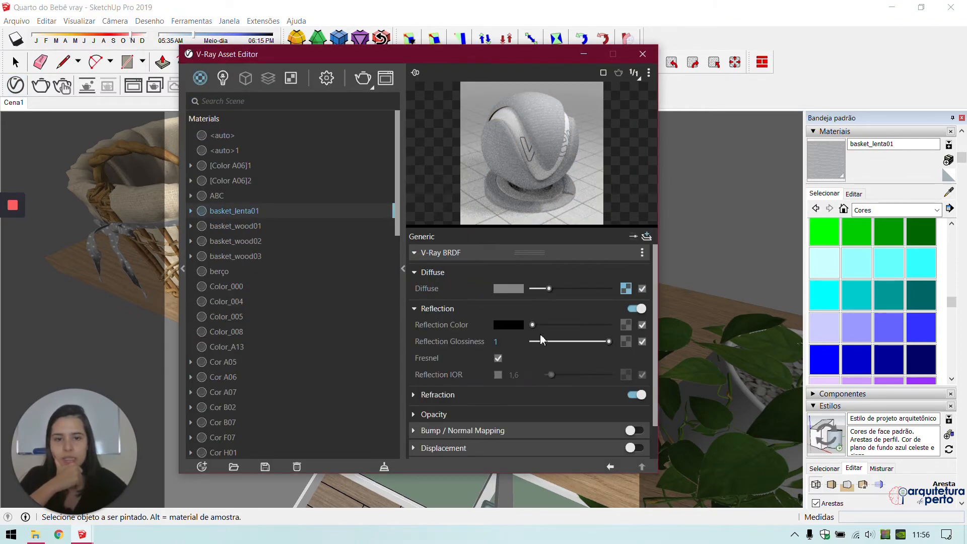
drag(537, 329, 661, 309)
drag(607, 342, 593, 341)
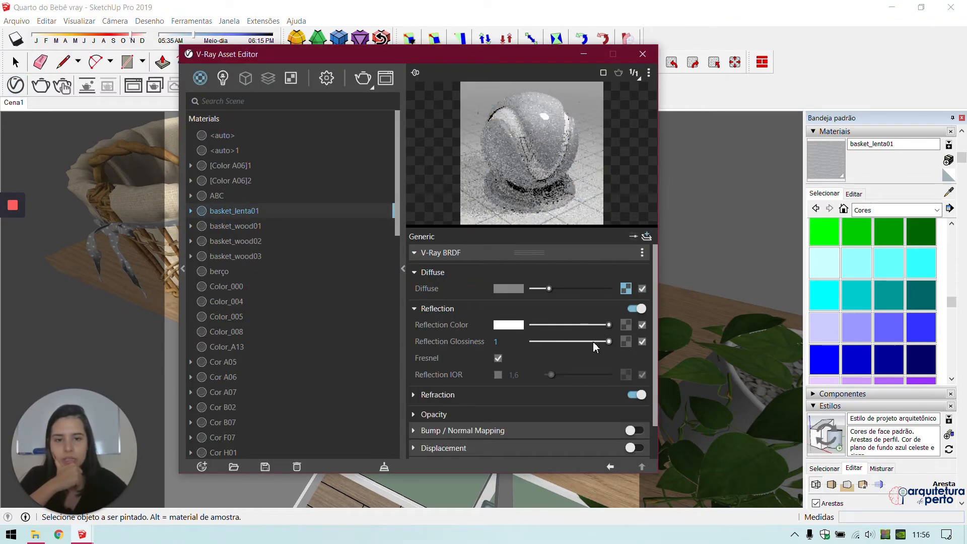
Step: Enable bump mapping on basket_lenta01 with a copy of its diffuse texture and amount 0,5, and set reflection glossiness to 0,7
click(633, 430)
drag(639, 448, 641, 448)
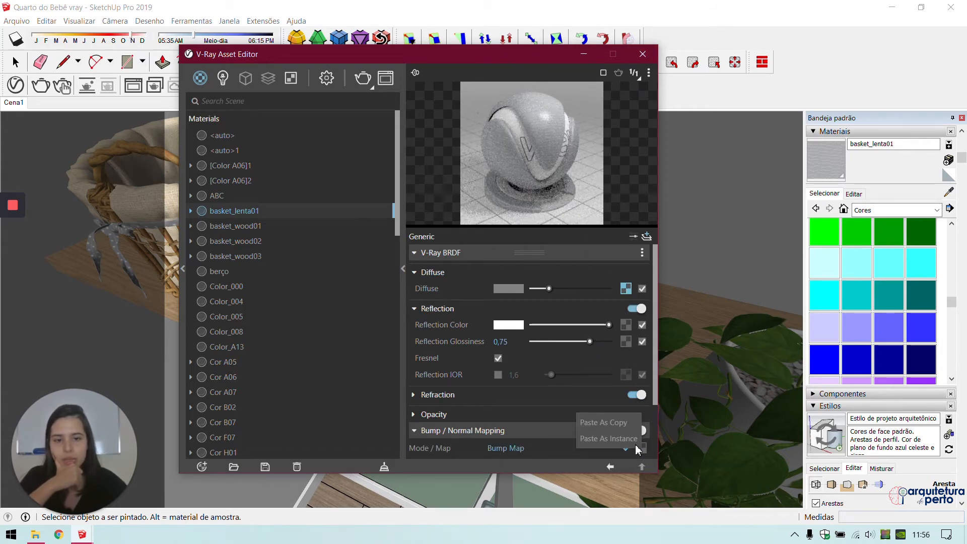
click(615, 422)
scroll(544, 439, down, 3)
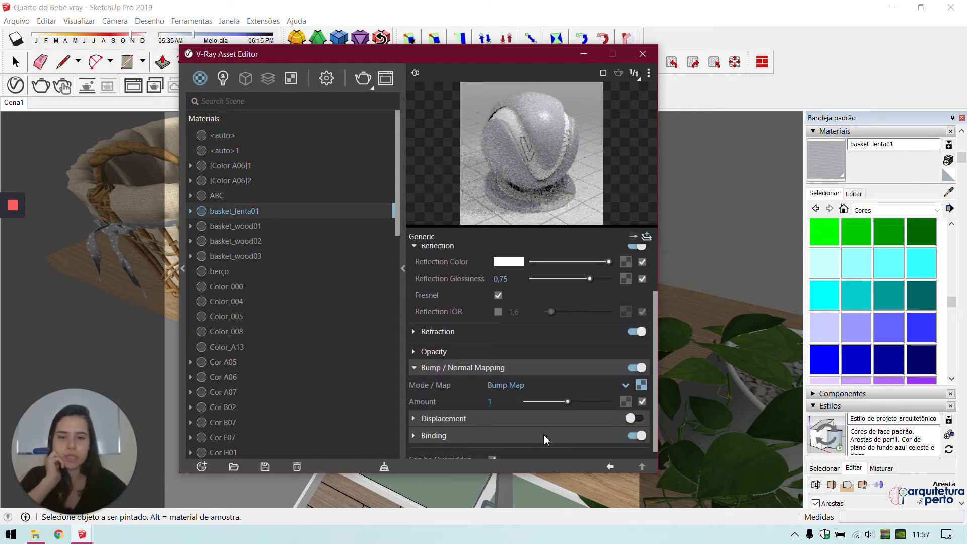
text(,5)
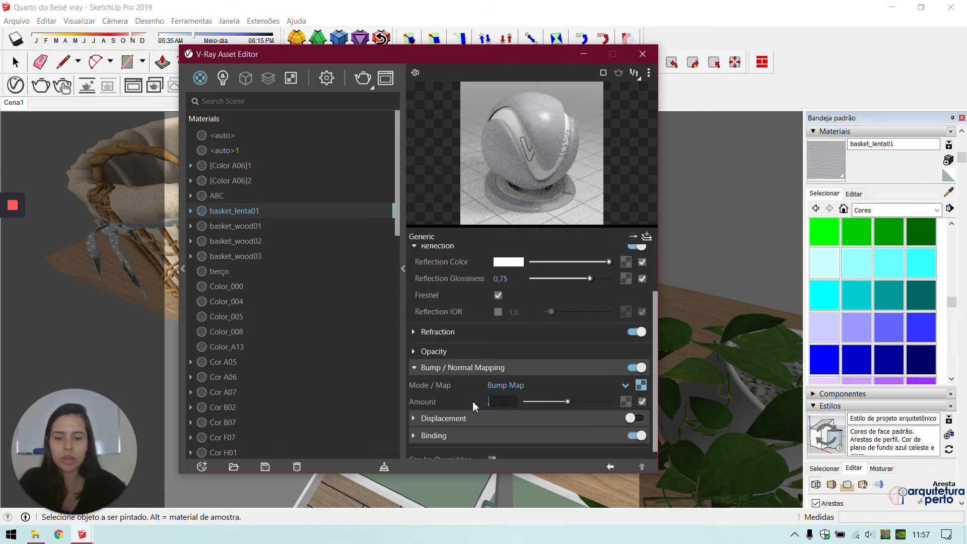
key(Return)
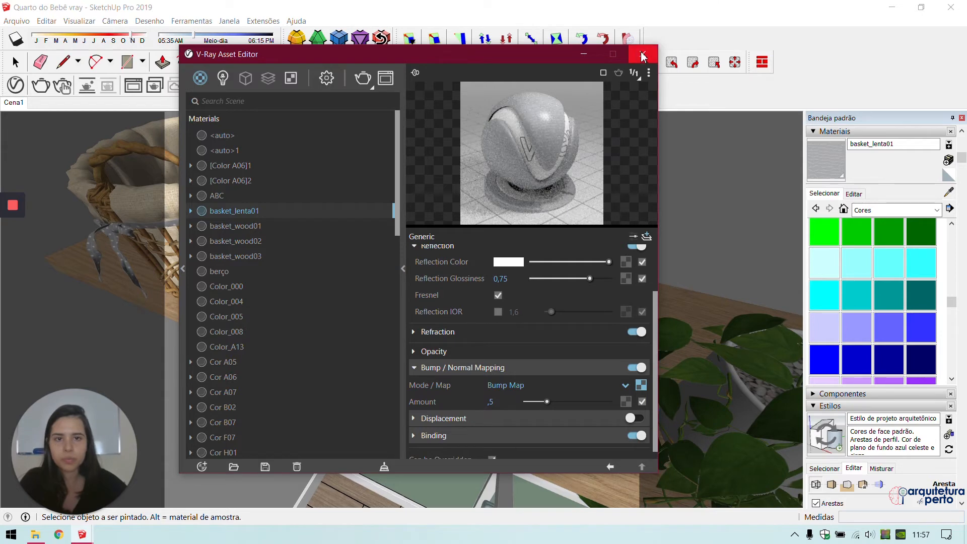
drag(590, 278, 585, 277)
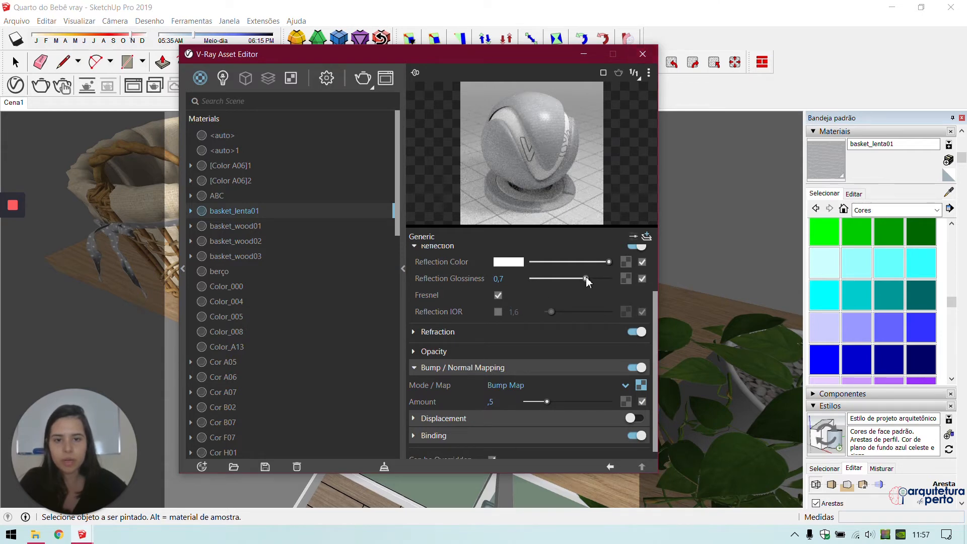
click(642, 53)
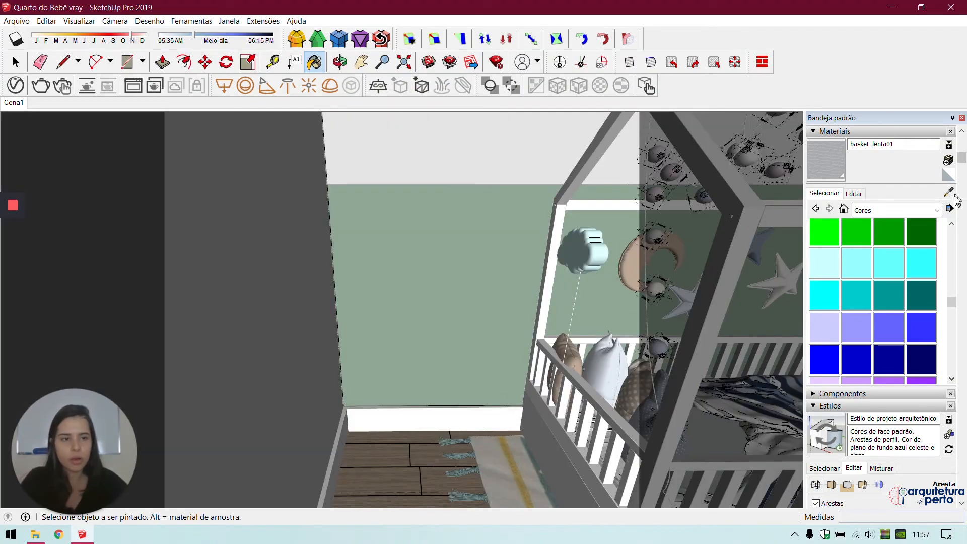
Step: Sample the rodapé material from the baseboard and give it a white reflection color with glossiness 0,75
click(950, 194)
click(403, 412)
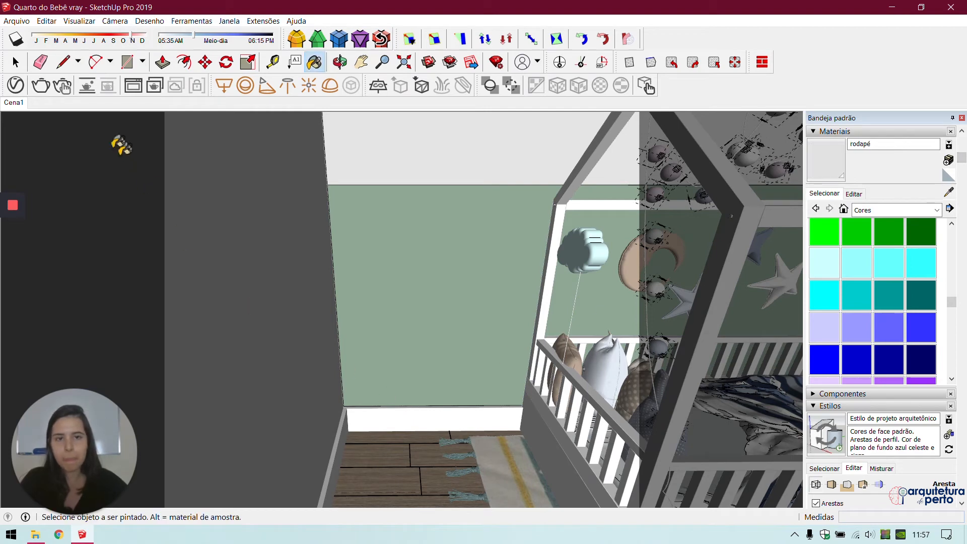
click(15, 86)
click(468, 309)
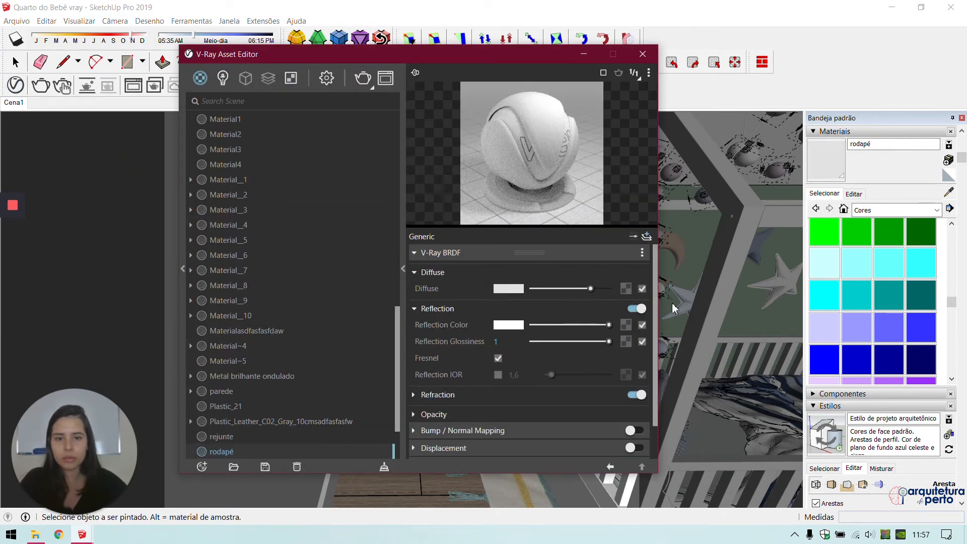
drag(609, 342, 589, 341)
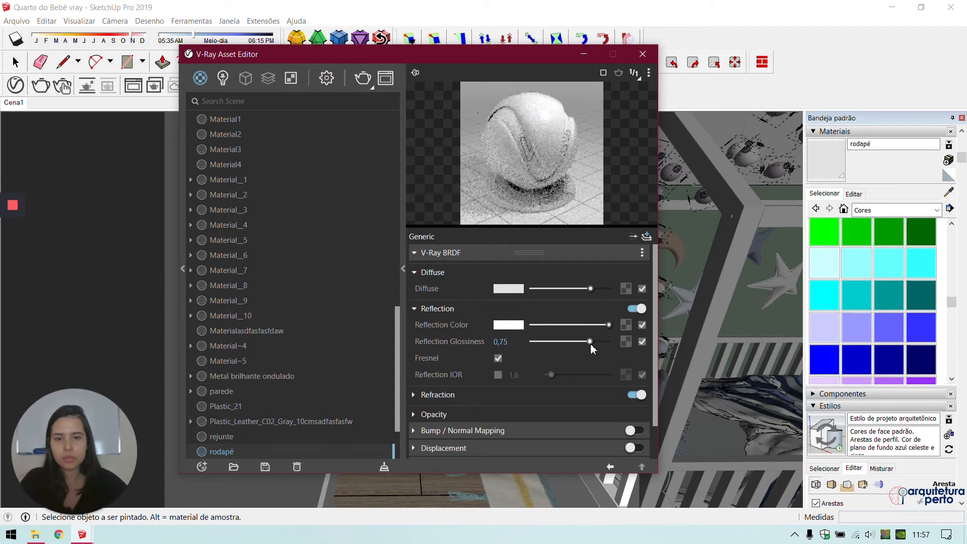
click(642, 53)
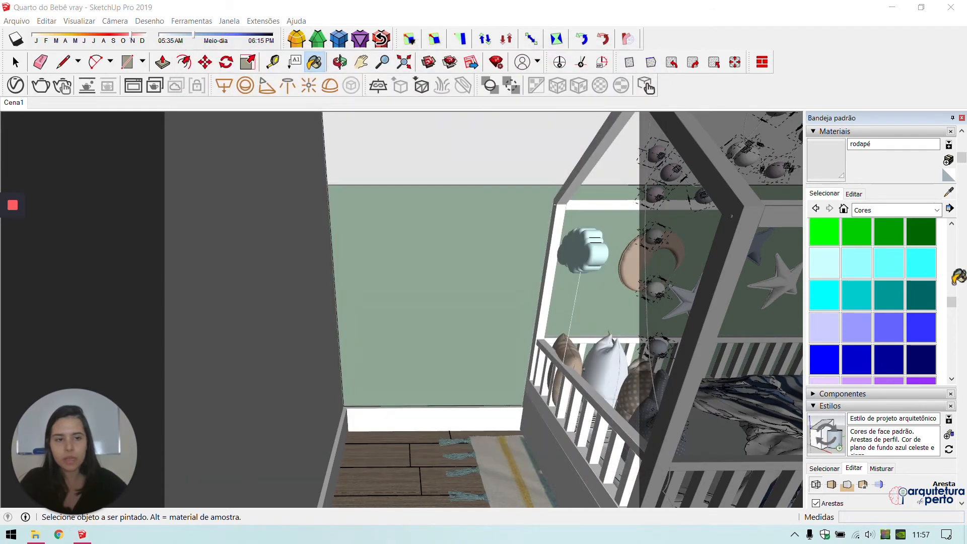
Step: Sample Cor B07 from the wooden floor and give it a white reflection color with glossiness 0,9
click(949, 191)
click(407, 481)
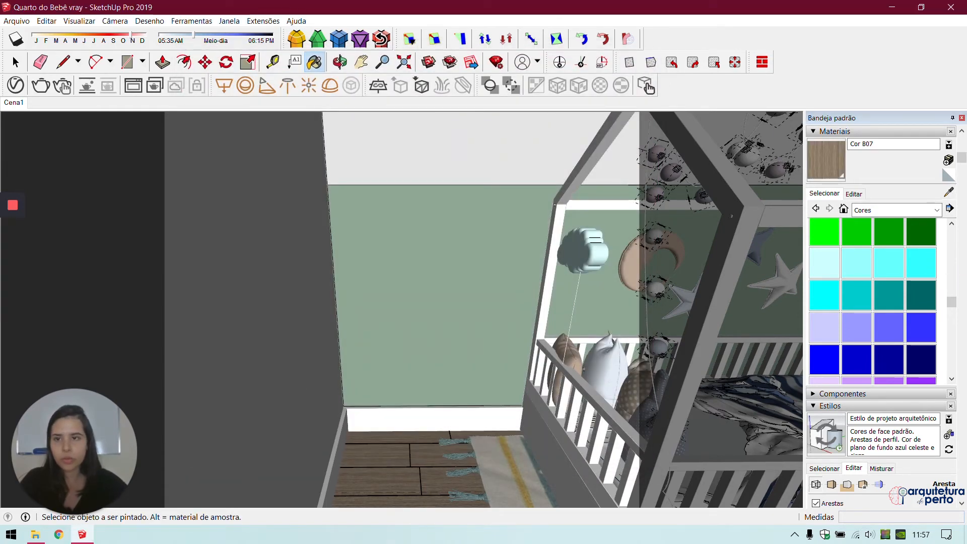
click(15, 84)
click(504, 308)
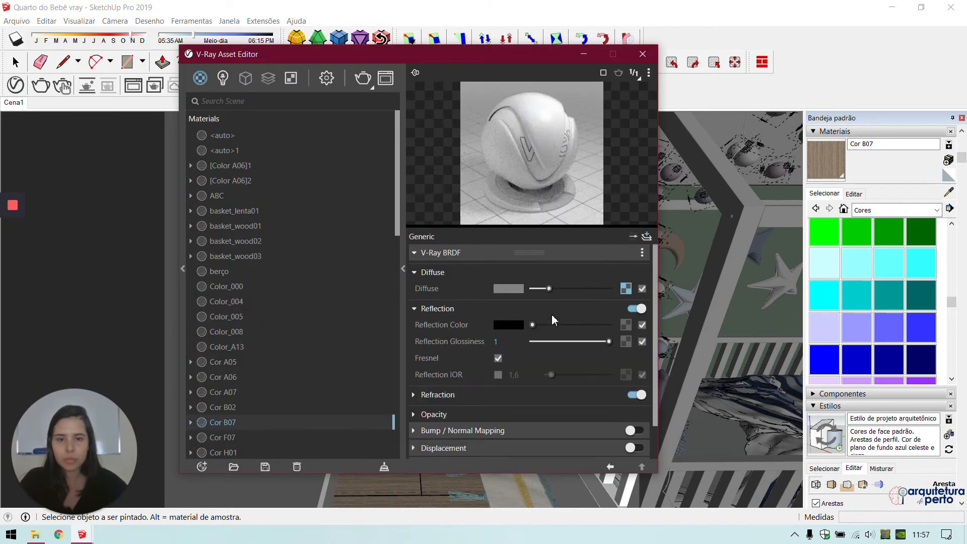
click(607, 325)
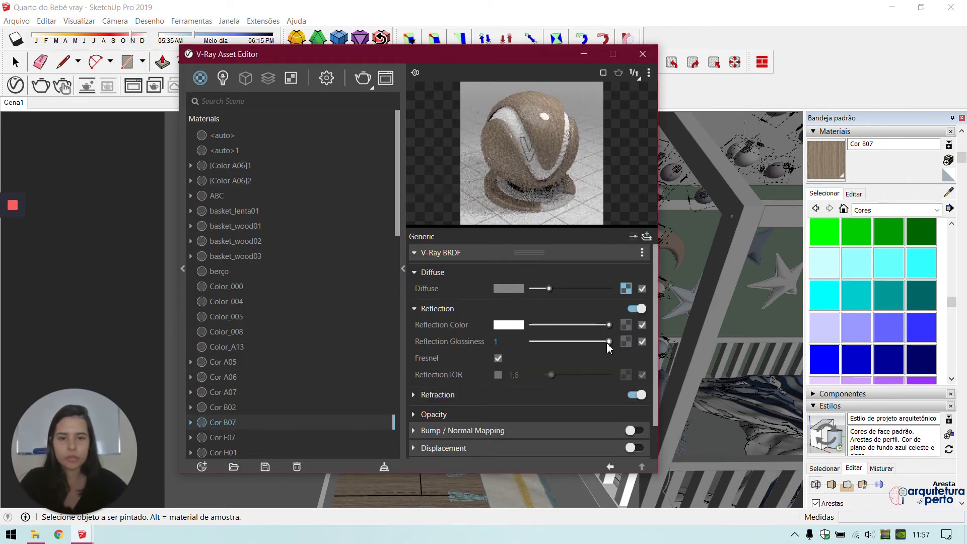
click(602, 341)
Step: Enable bump mapping on the floor material Cor B07 with a copy of its diffuse texture as the bump map
click(521, 430)
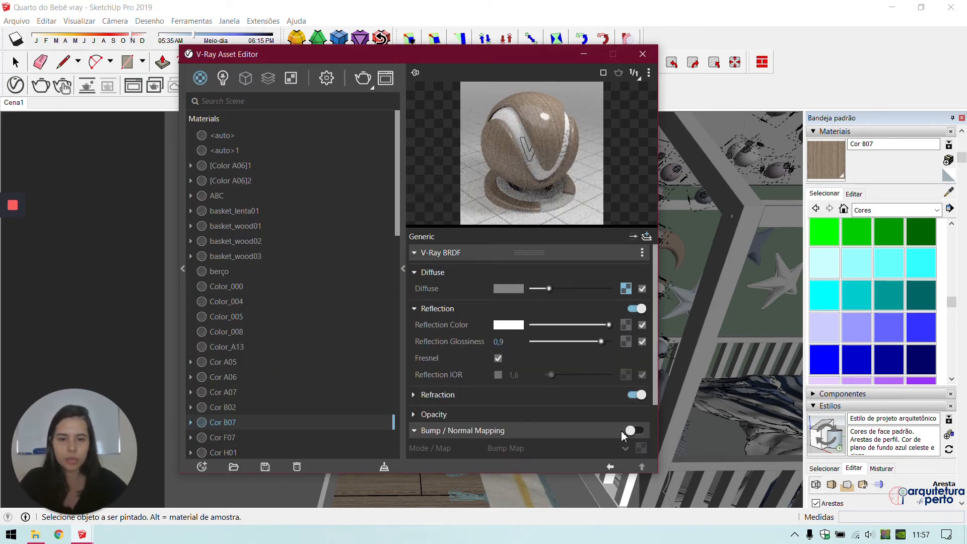
click(633, 432)
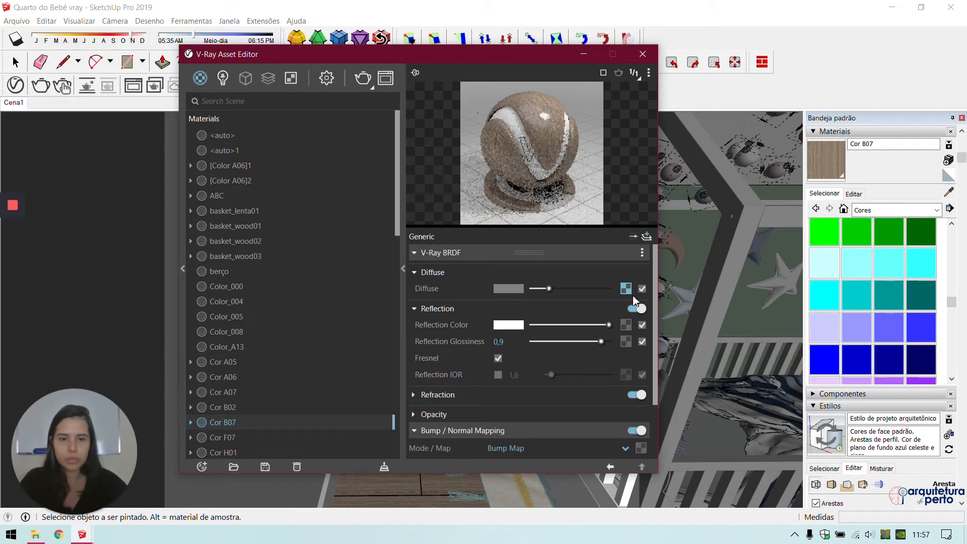
right_click(639, 447)
click(624, 424)
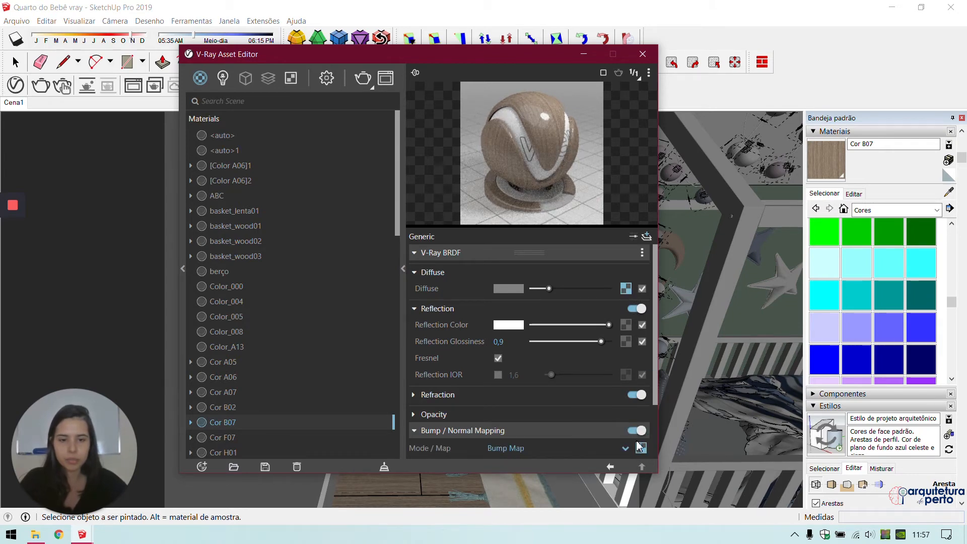
Step: Wrap the floor material's bump texture in a Color Correction with saturation -1 and brightness -0,147
scroll(639, 446, down, 1)
right_click(640, 386)
mouse_move(629, 356)
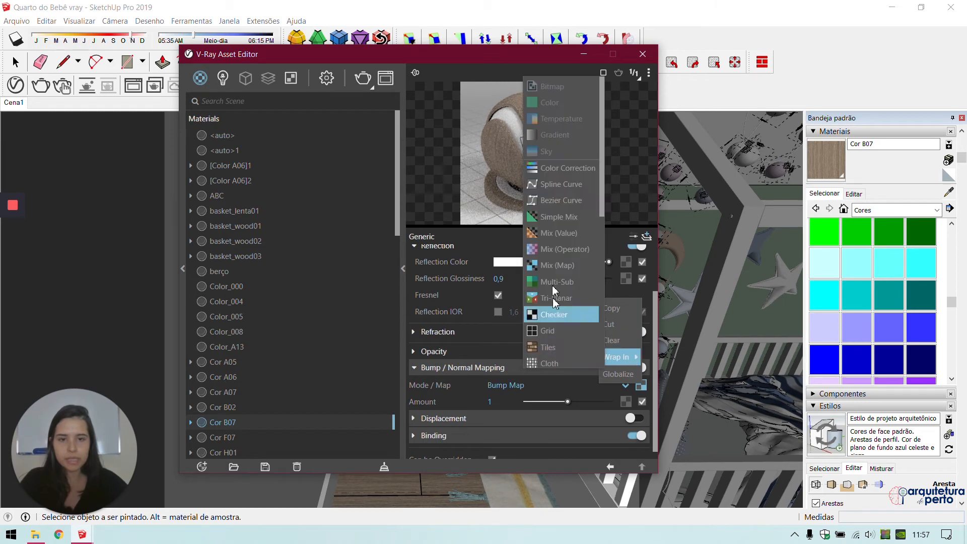
click(560, 168)
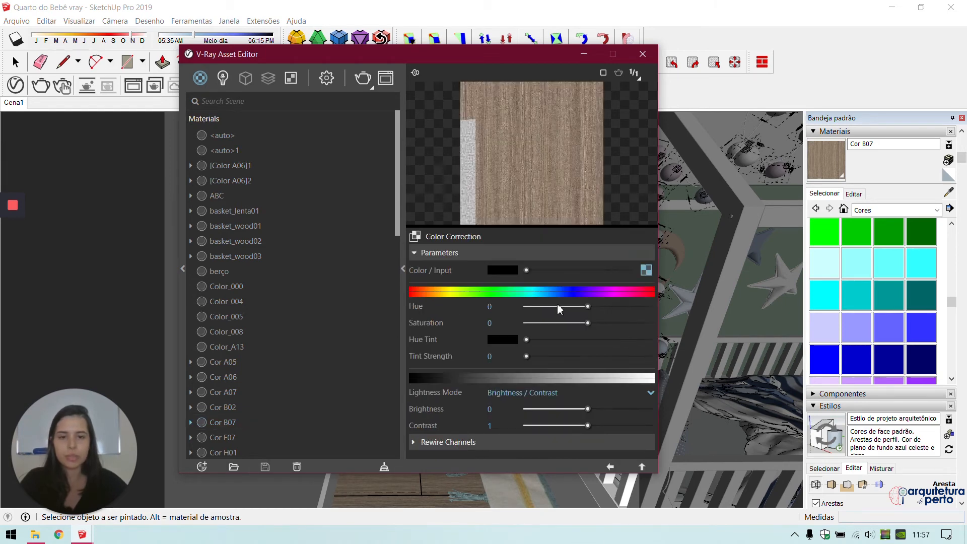
click(540, 323)
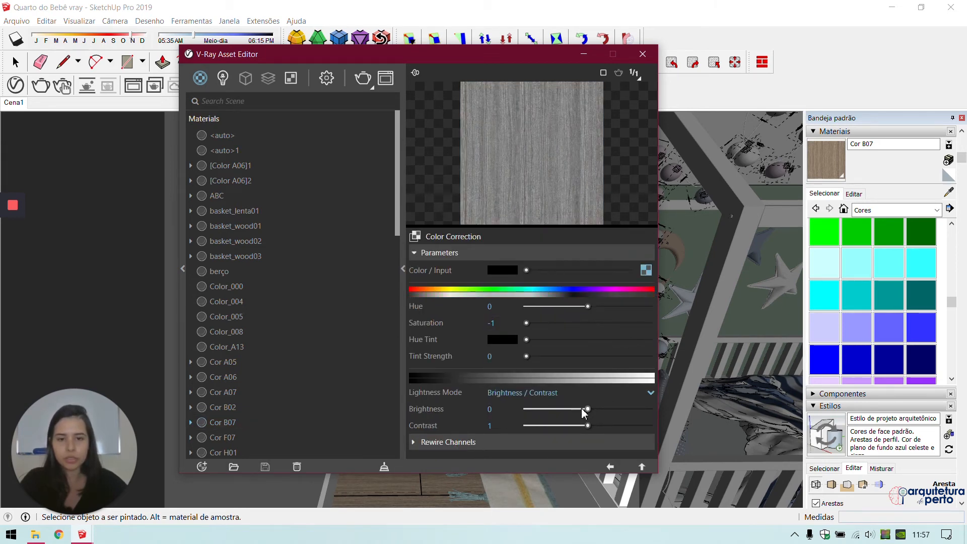
drag(582, 410, 577, 409)
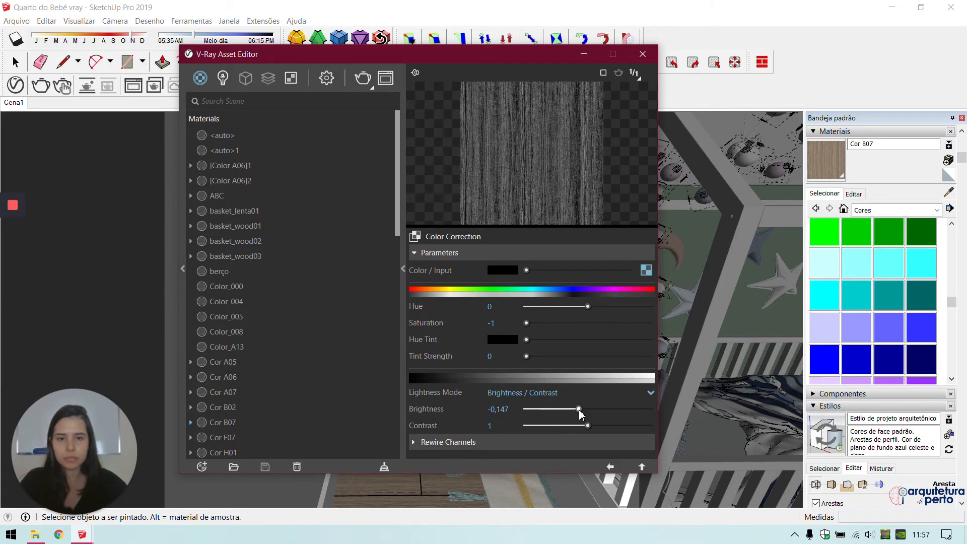
click(610, 466)
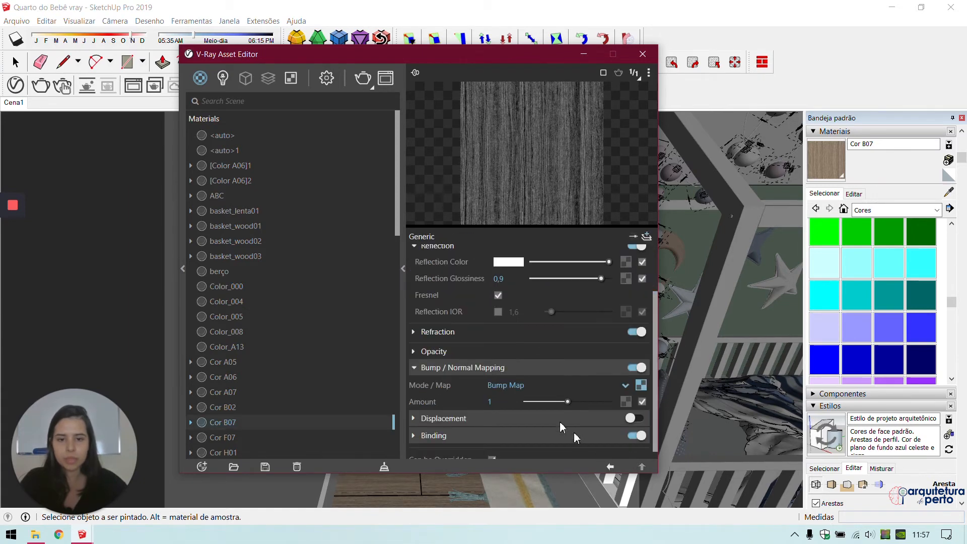
Step: Set the floor material's bump amount to 0,4, enable Reflection IOR with a value of 2, and raise reflection glossiness to 0,95
key(BackSpace)
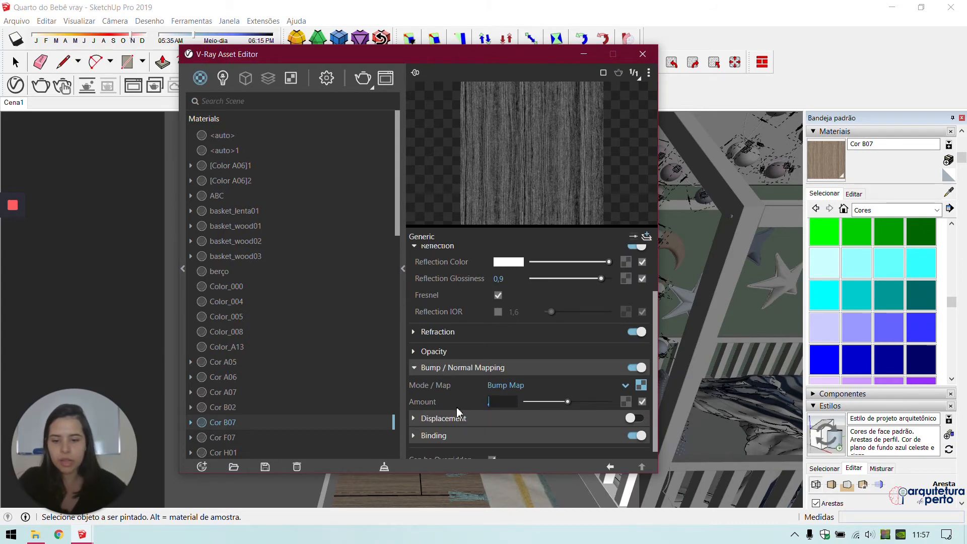
text(,4)
key(Return)
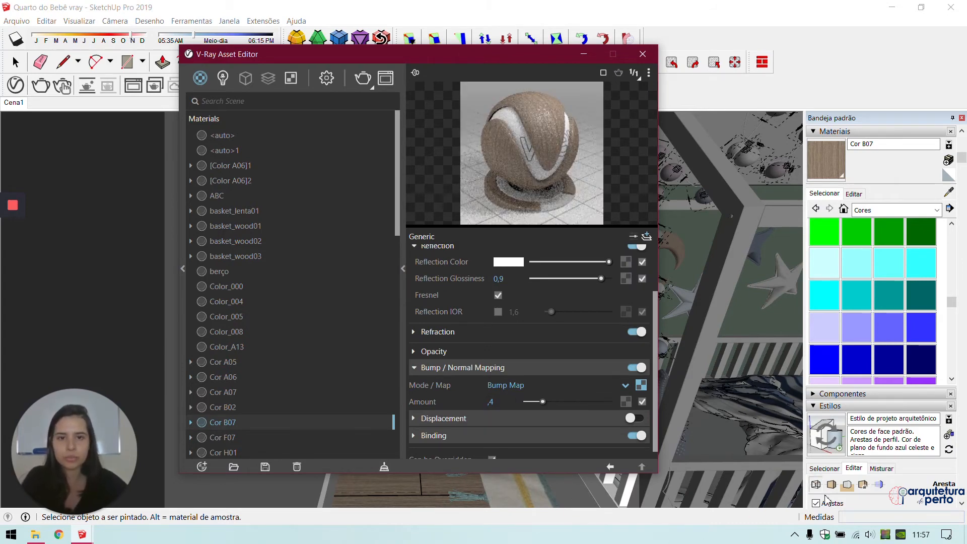
click(498, 311)
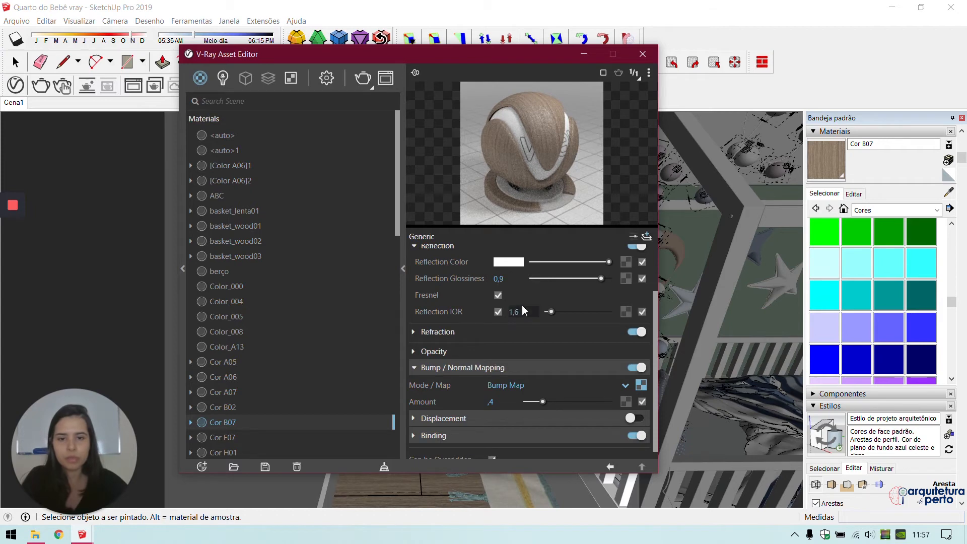
click(512, 312)
text(2)
key(Return)
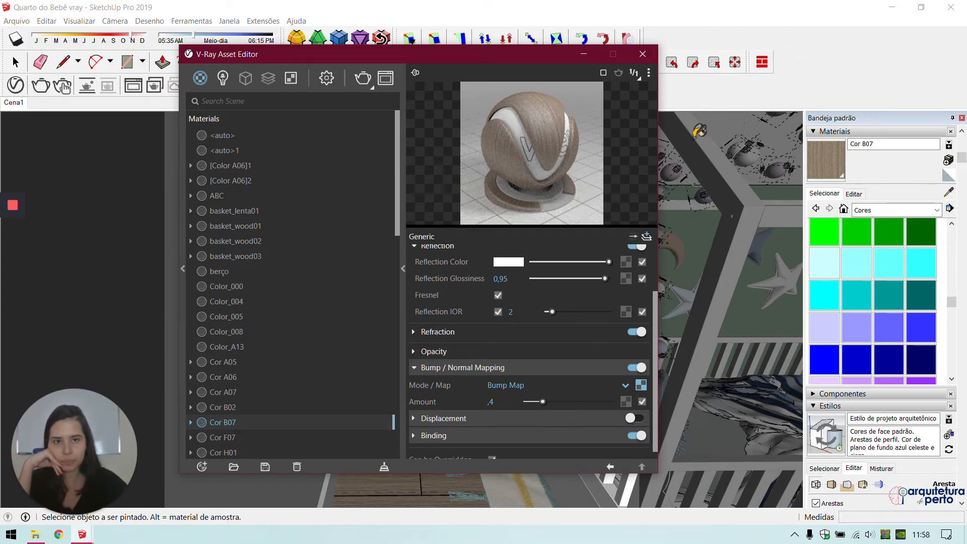
click(642, 53)
Step: Open the rug group in front of the crib and add V-Ray Fur to the rug body inside it
middle_drag(475, 410, 509, 425)
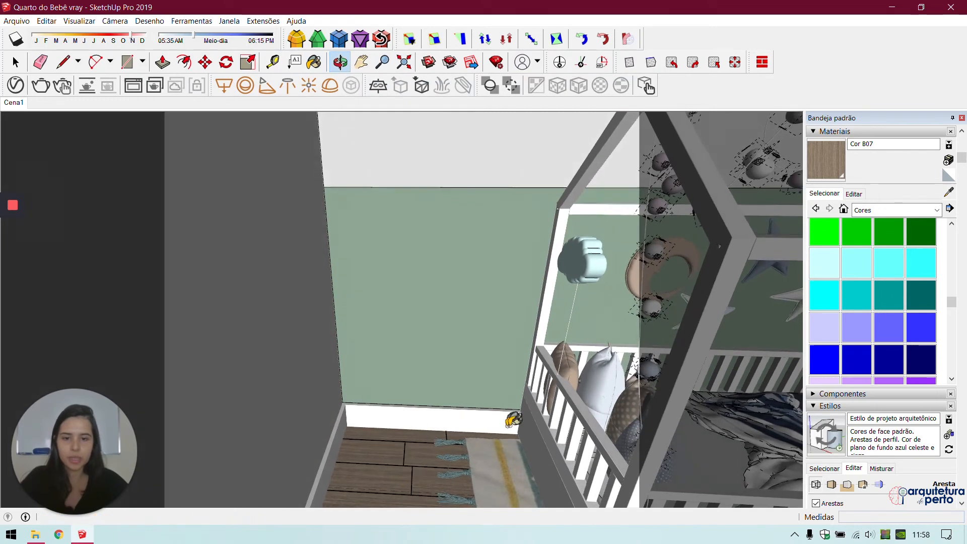
shift+middle_drag(305, 296, 245, 250)
key(b)
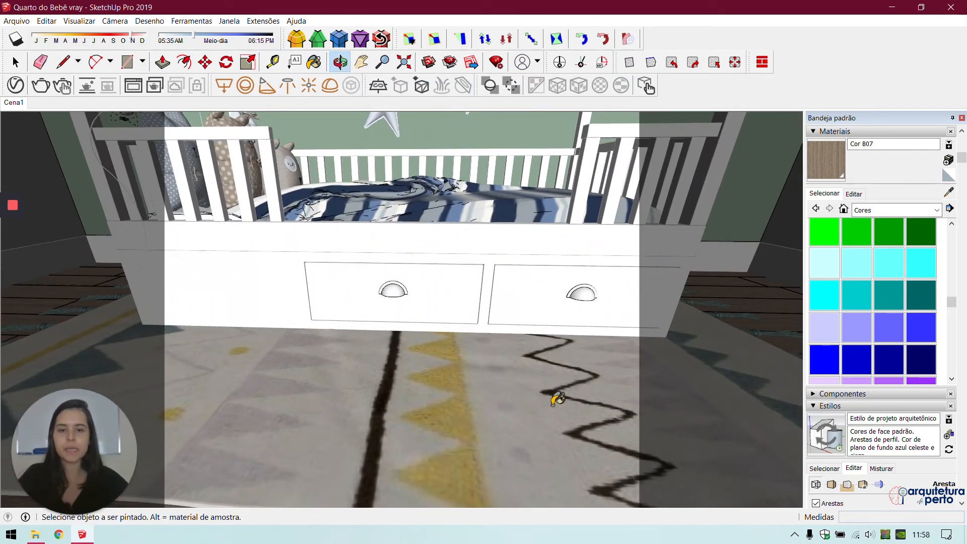
scroll(554, 411, down, 2)
shift+middle_drag(509, 376, 474, 333)
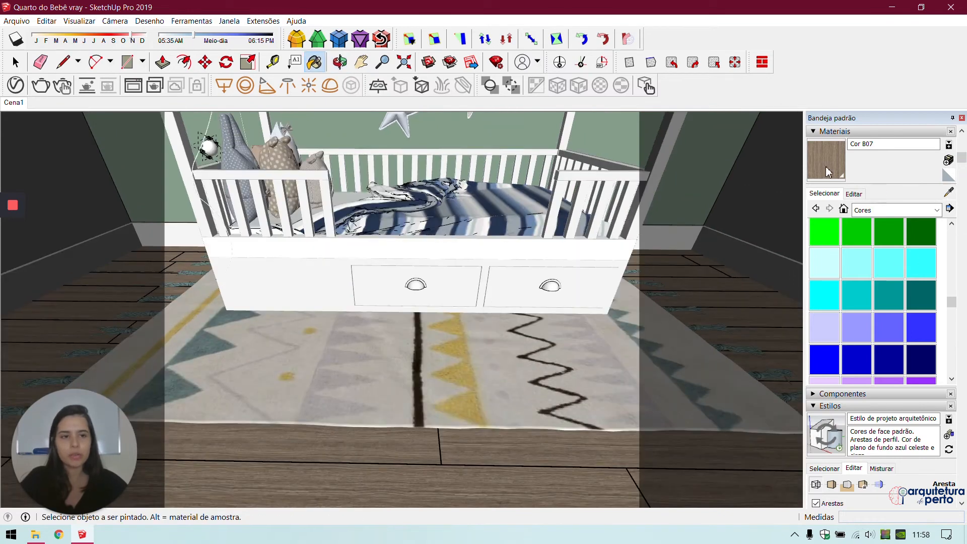
click(16, 62)
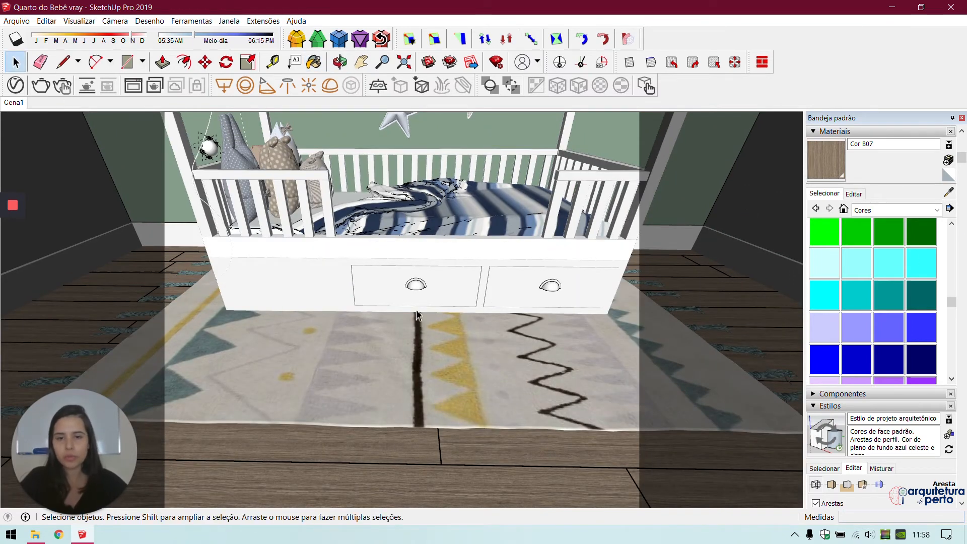
click(419, 354)
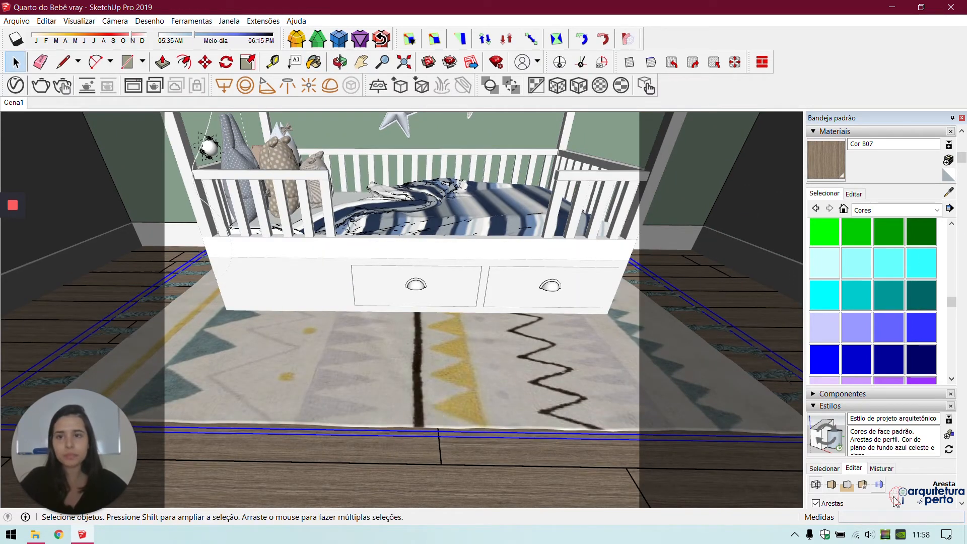
double_click(506, 350)
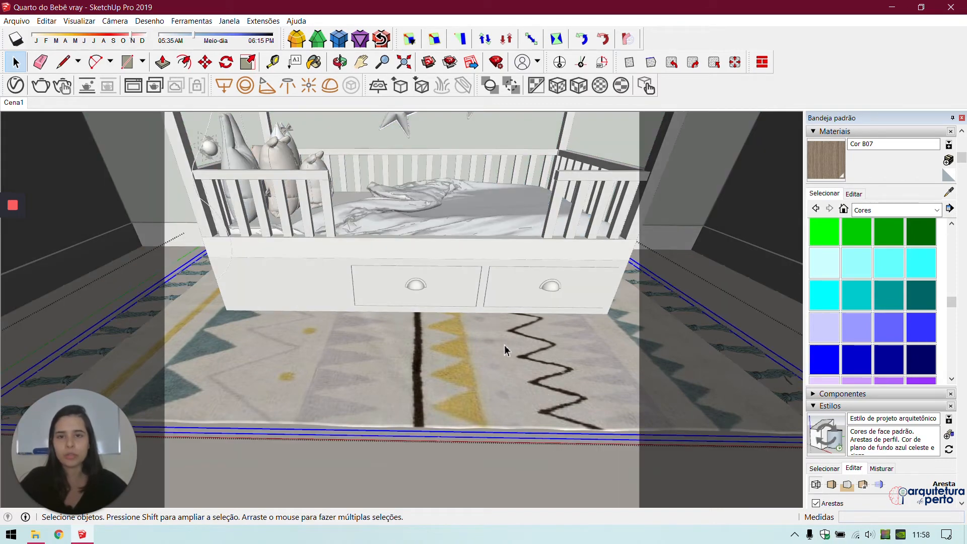
click(503, 345)
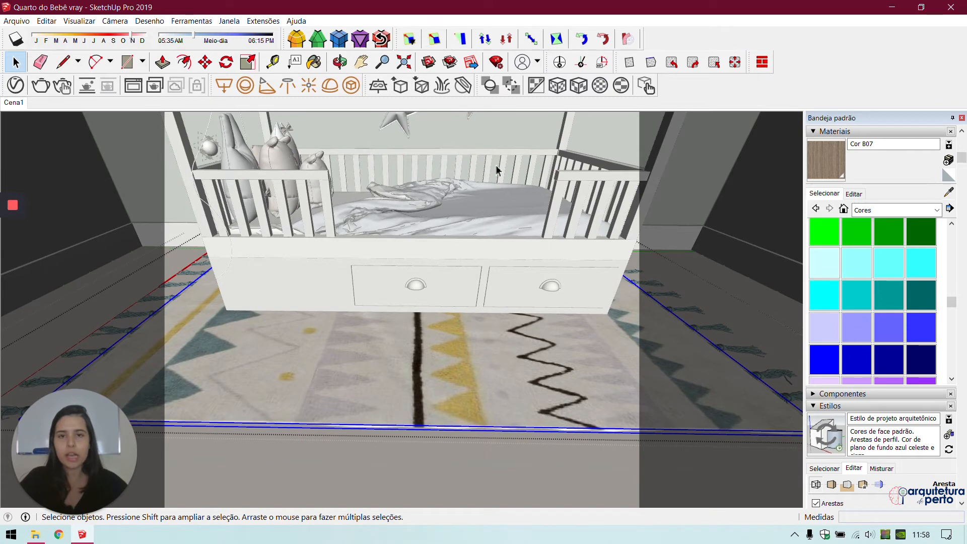
click(442, 86)
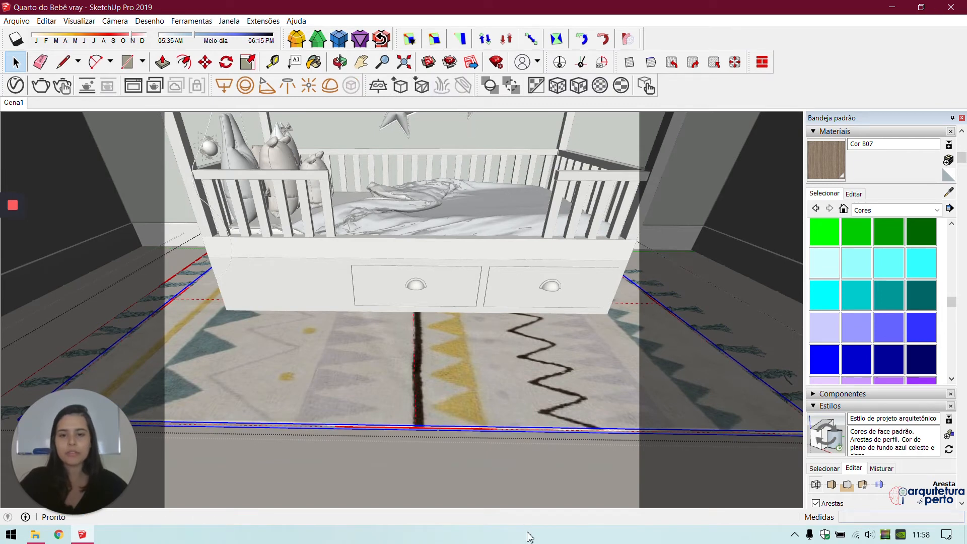
click(394, 451)
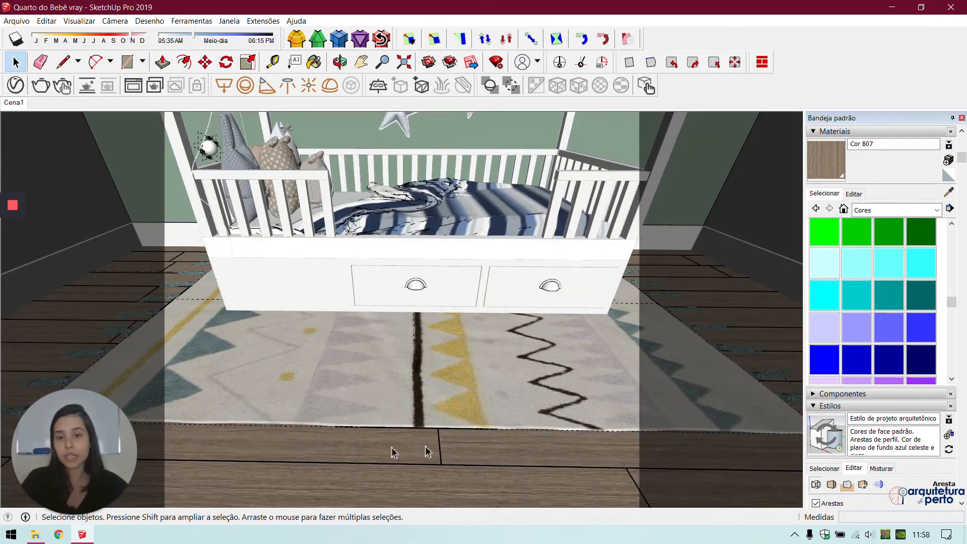
Step: Configure the rug's Fur geometry with a count per area of 10, length 0,5 and gravity -2
click(15, 85)
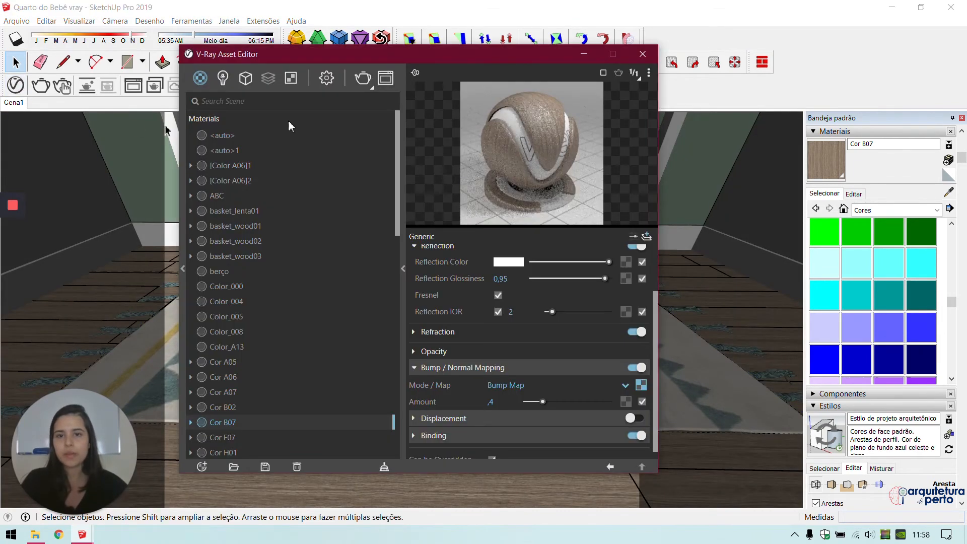
click(245, 78)
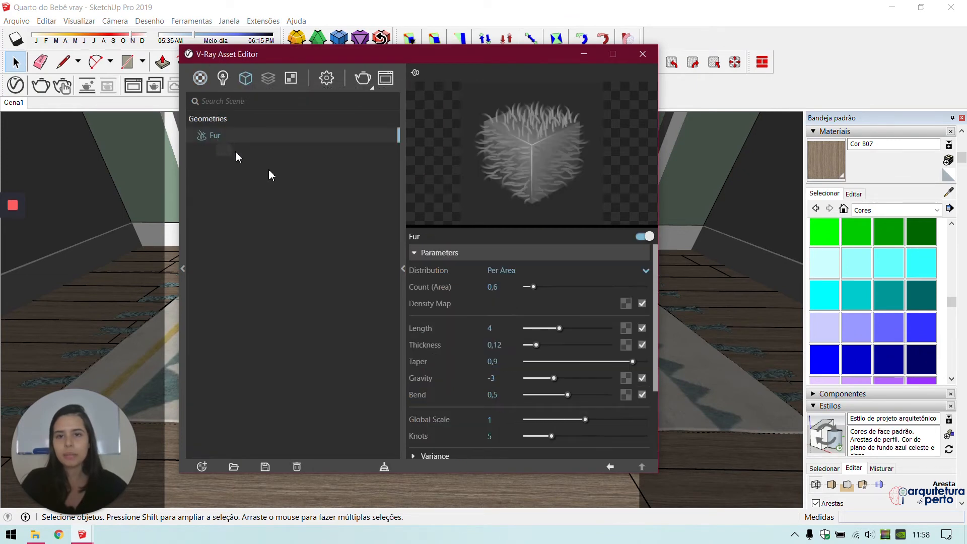
click(494, 287)
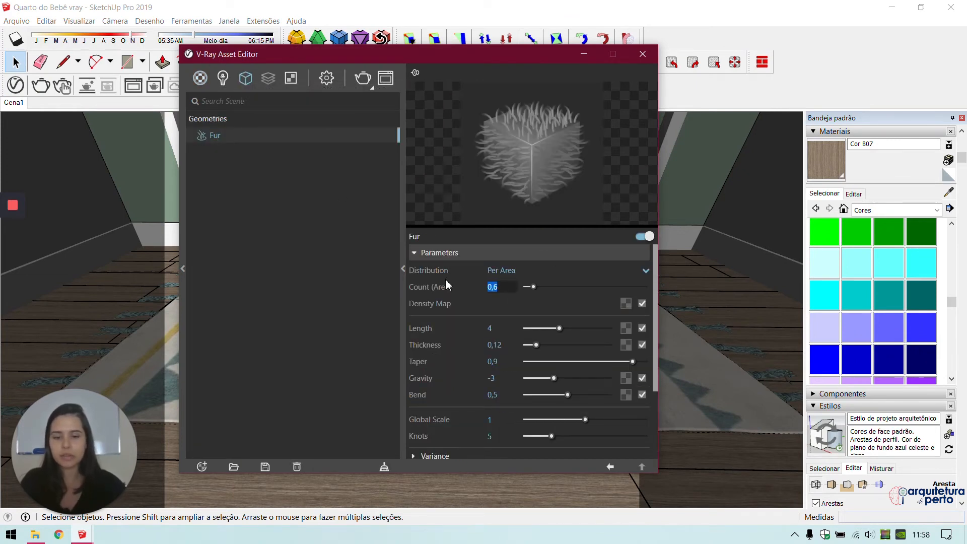
text(10)
key(Return)
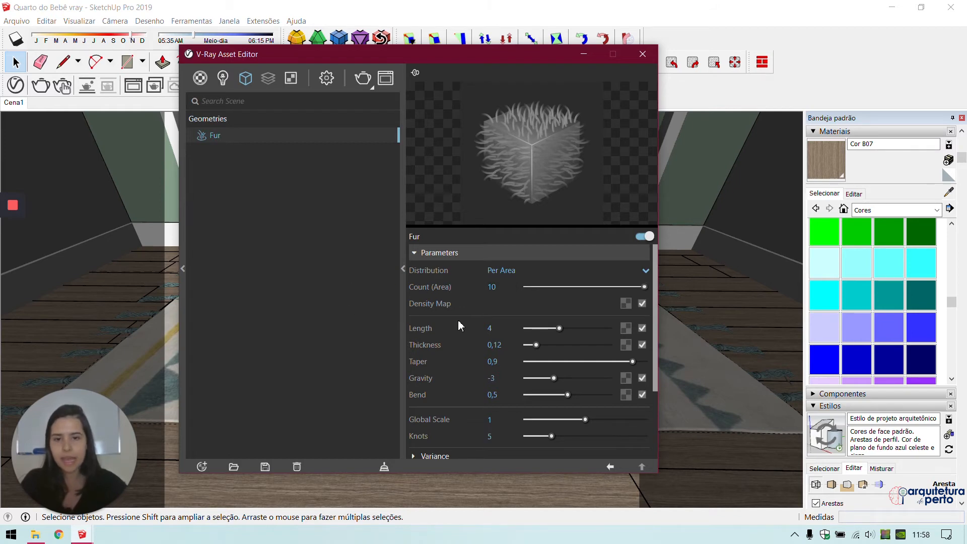
click(503, 330)
text(,5)
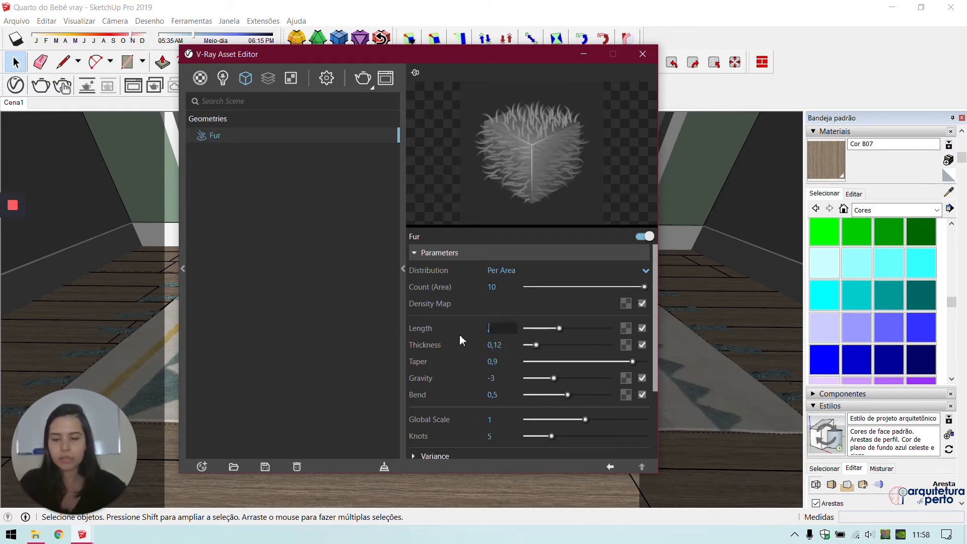
key(Return)
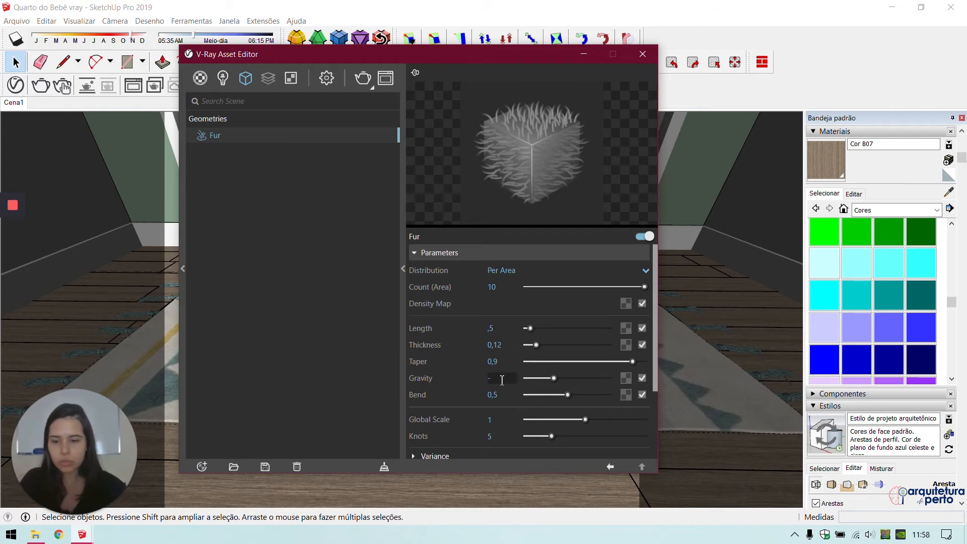
key(Return)
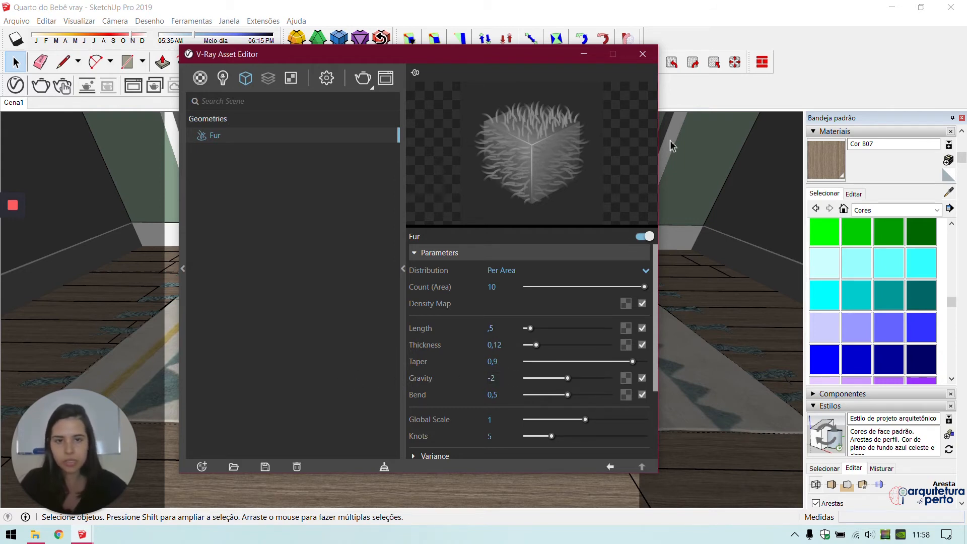
click(642, 54)
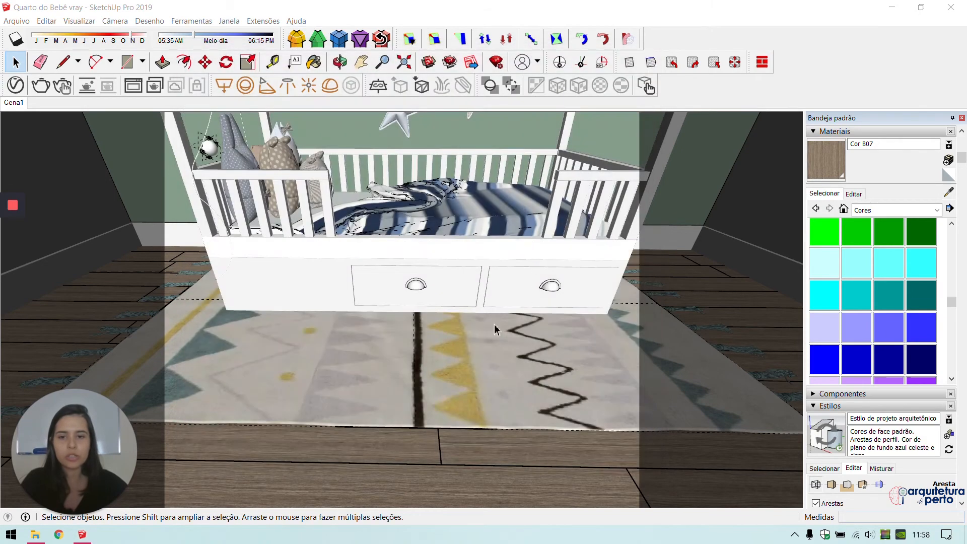
Step: Sample the Tapetinho - pelos material from the tassels along the rug's edge
middle_drag(527, 346, 447, 394)
scroll(451, 350, up, 3)
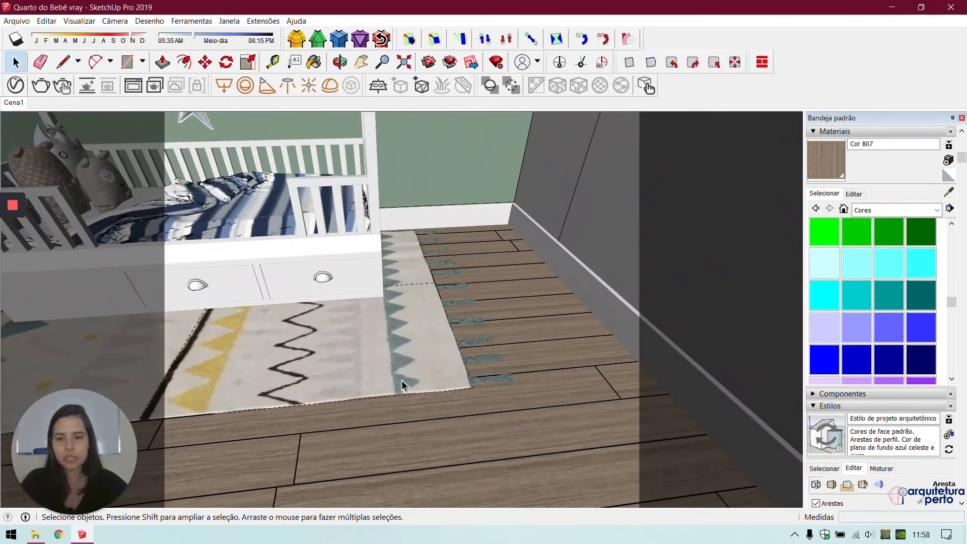
scroll(354, 383, up, 2)
scroll(354, 382, up, 2)
middle_drag(464, 323, 410, 292)
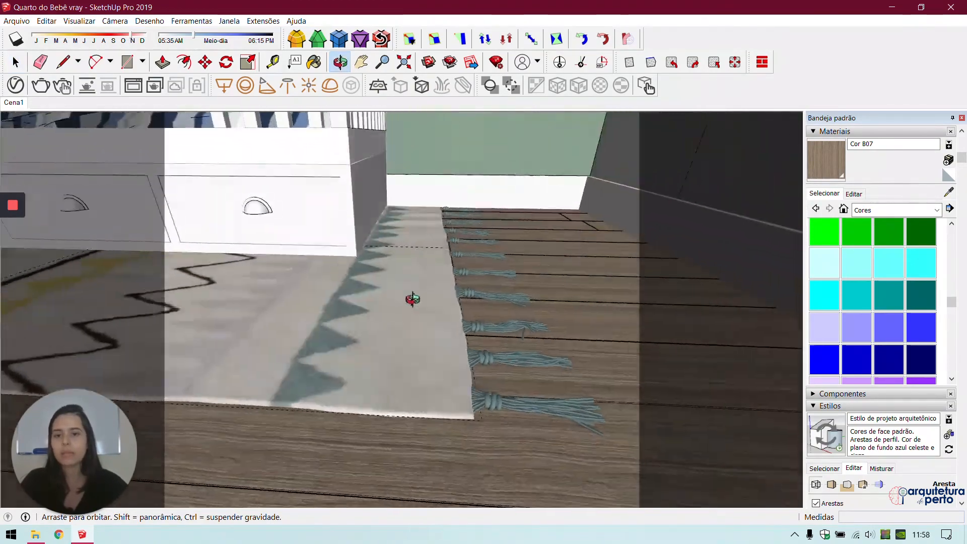
middle_drag(459, 382, 367, 397)
scroll(445, 393, up, 2)
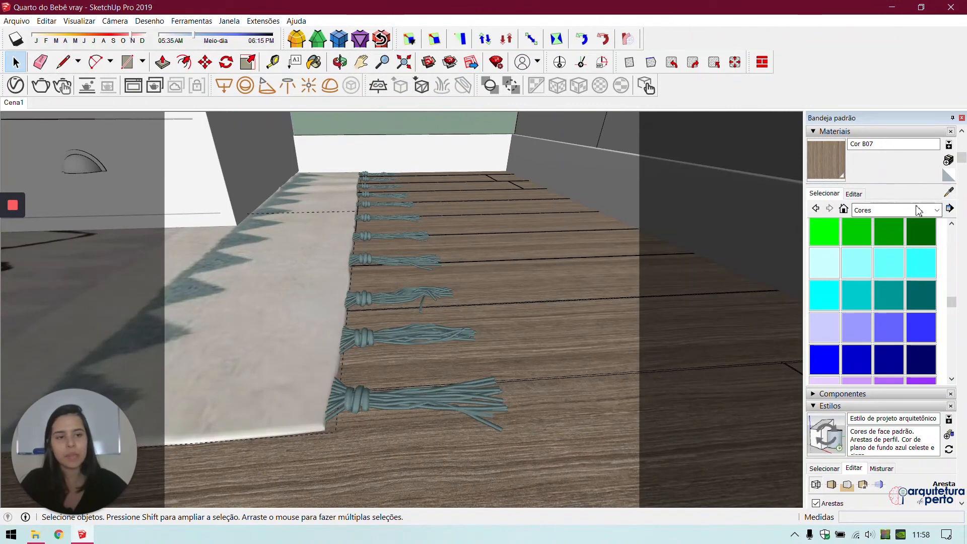
scroll(955, 195, up, 1)
key(b)
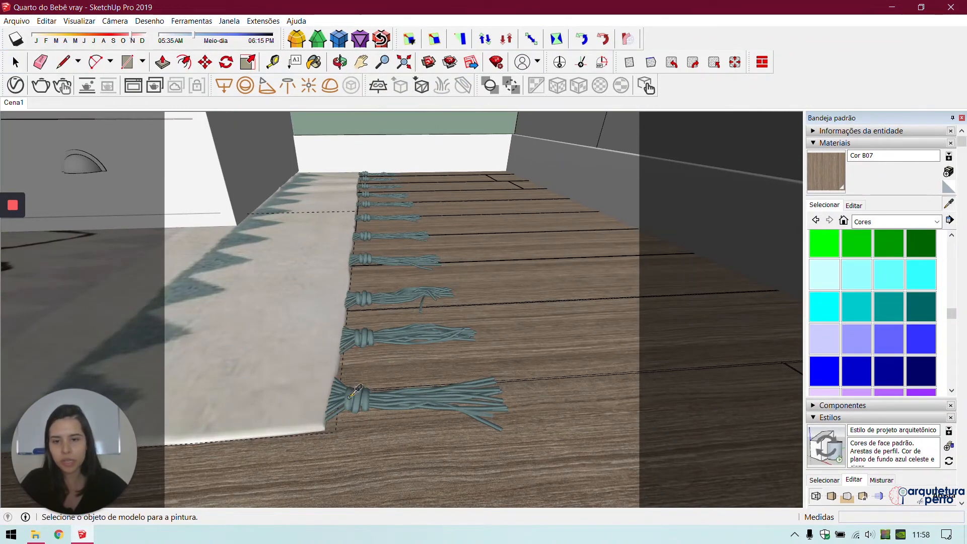
alt+click(355, 389)
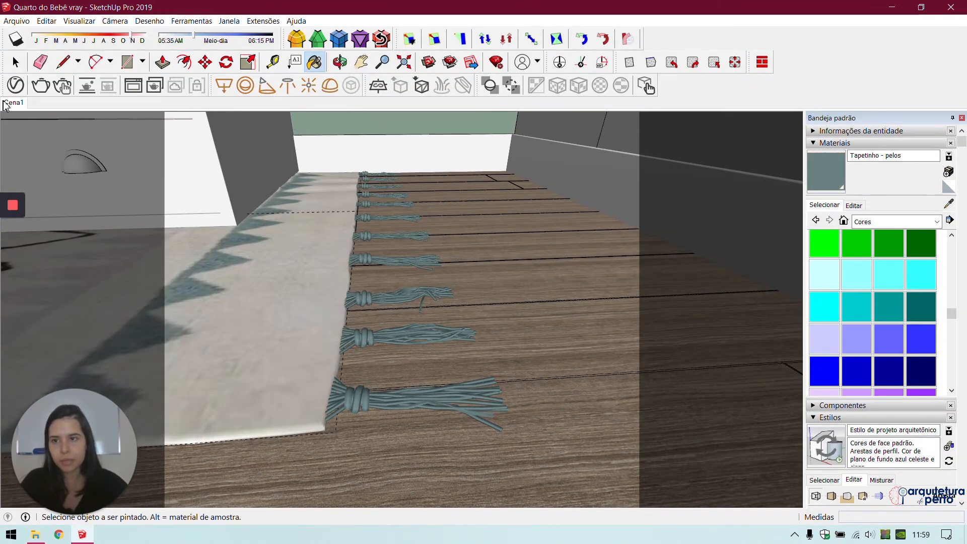
Step: Enable bump mapping on the Tapetinho - pelos material with a Noise B texture of size 0,01
click(16, 85)
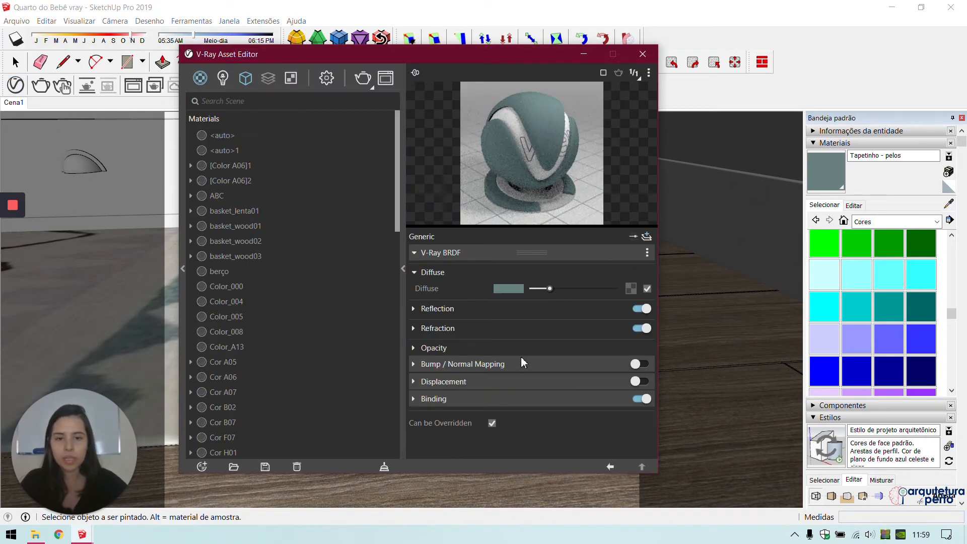
click(524, 363)
click(637, 363)
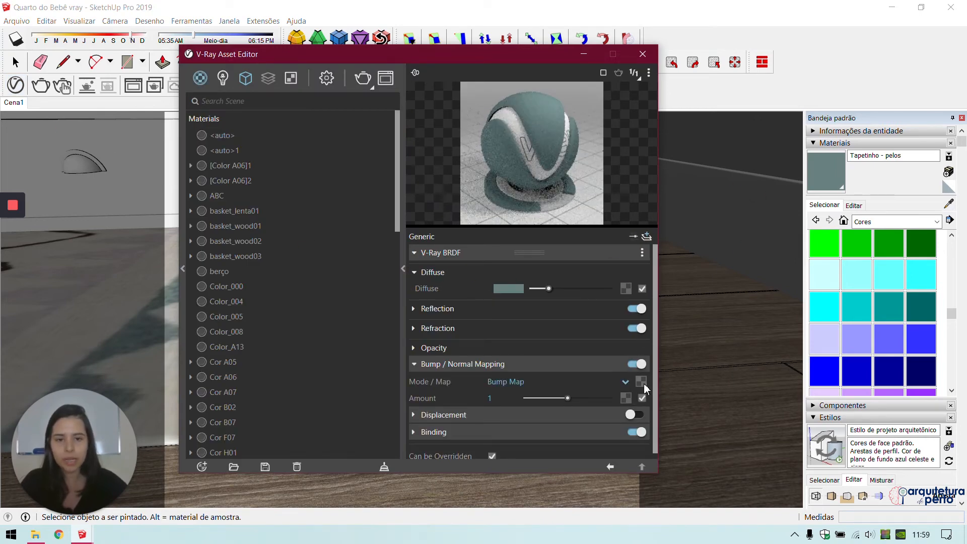
click(641, 382)
scroll(618, 349, down, 4)
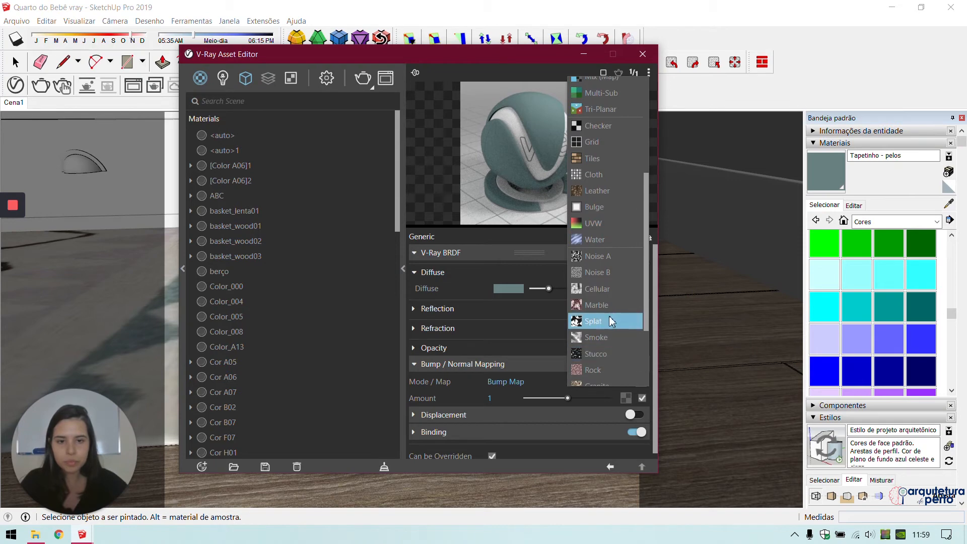
click(613, 271)
click(506, 327)
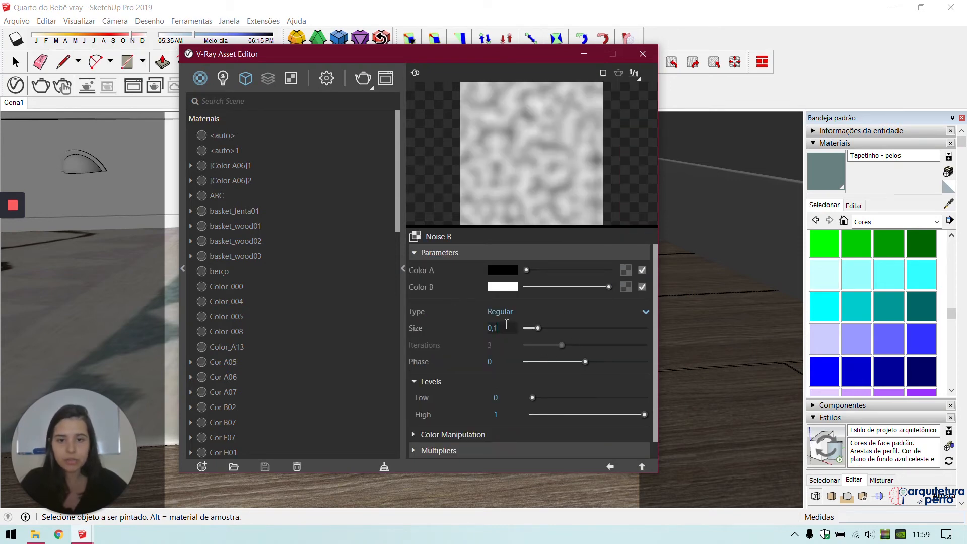
text(1)
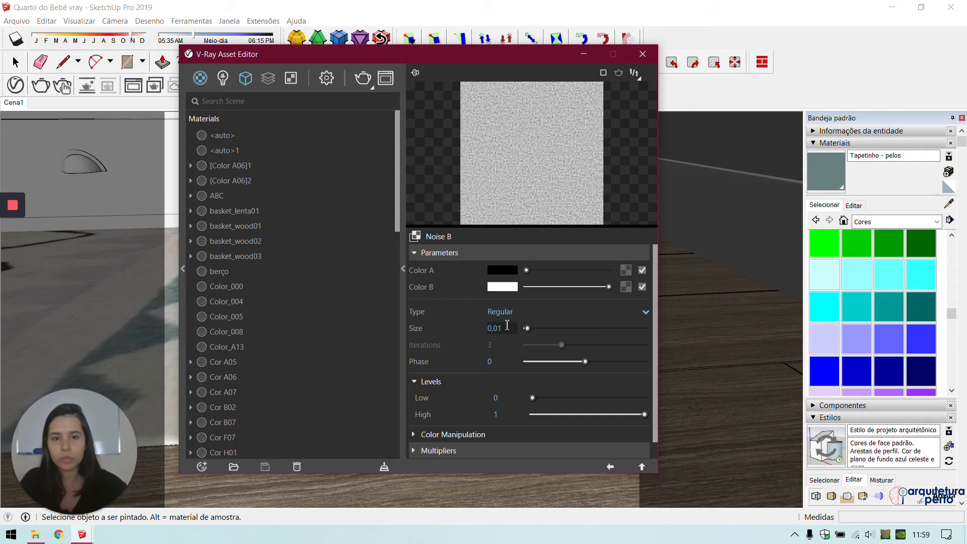
click(610, 468)
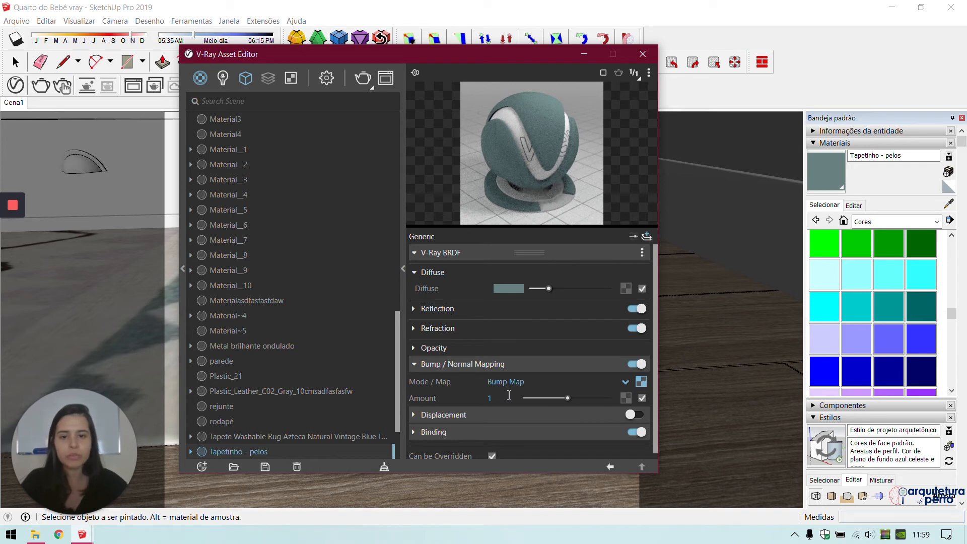
Step: Set the tassel material's bump amount to 0,5 and close the material settings
double_click(491, 398)
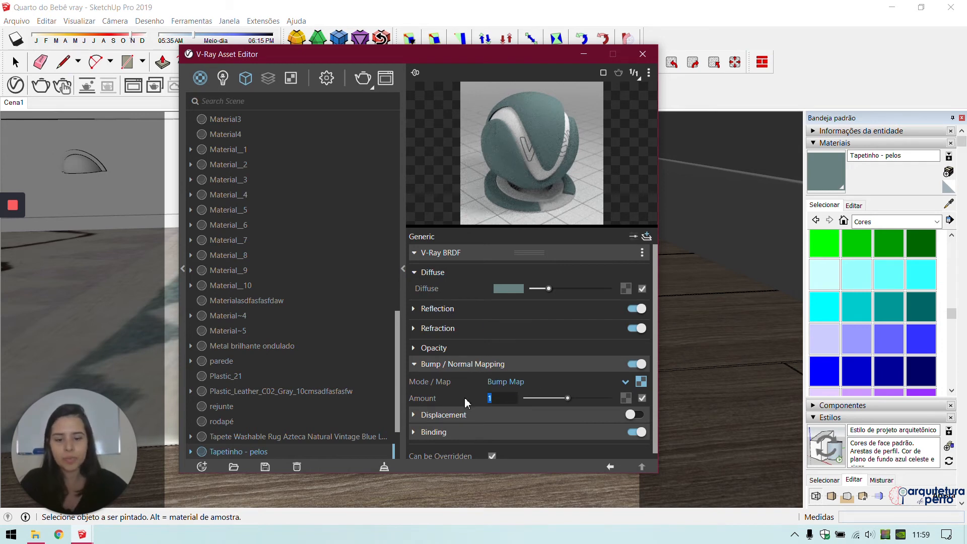
text(,5)
key(Return)
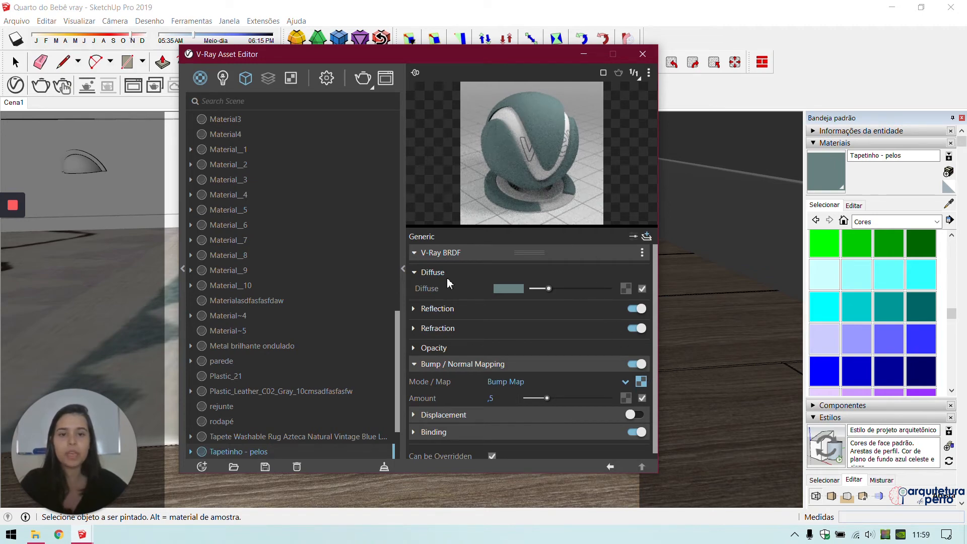
click(642, 54)
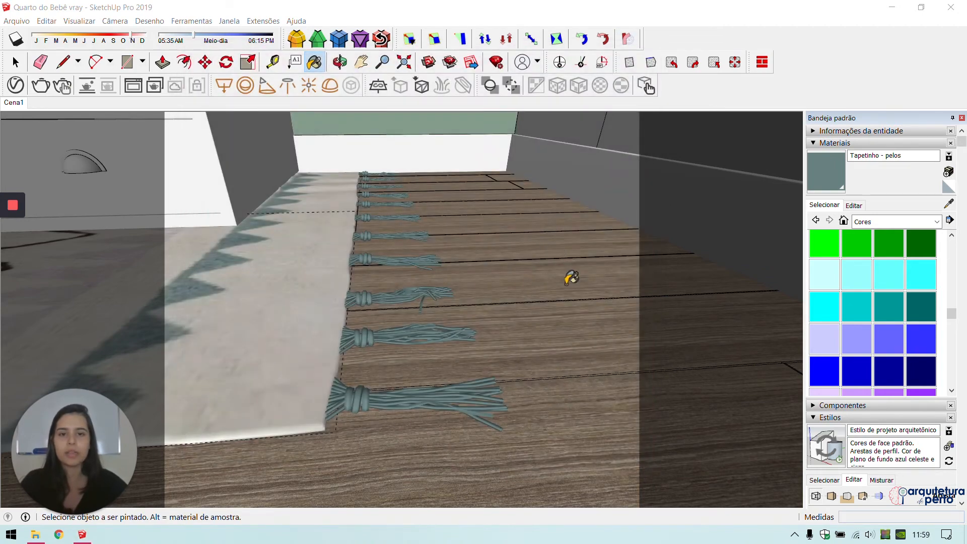
Step: Close the default tray and return the view to the Cena1 scene
mouse_move(509, 253)
middle_down()
mouse_move(503, 259)
mouse_move(514, 255)
middle_up()
key(space)
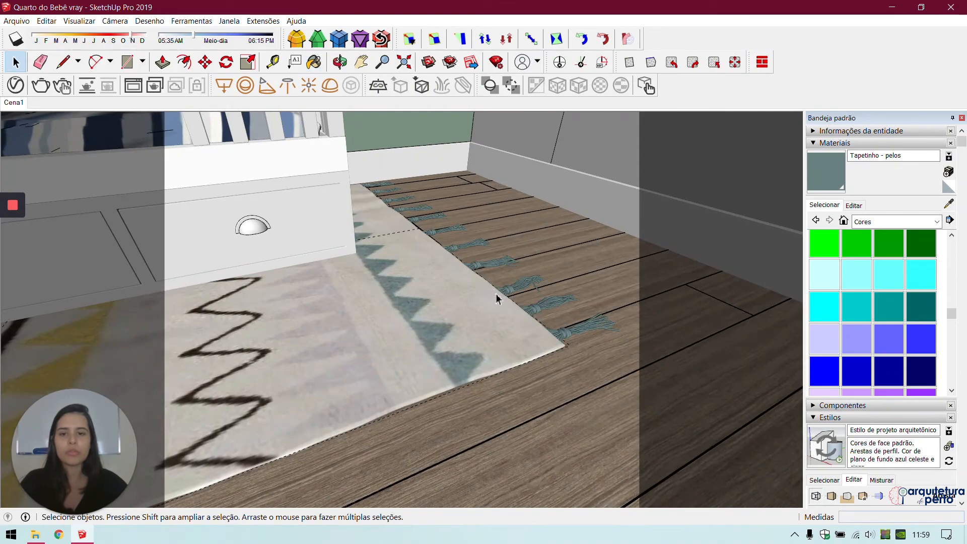
middle_drag(497, 298, 503, 257)
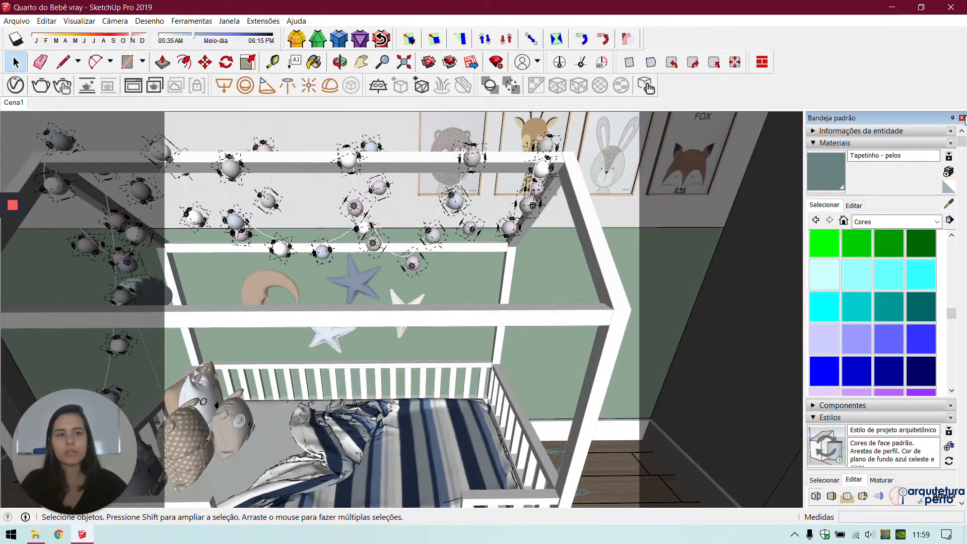
click(961, 118)
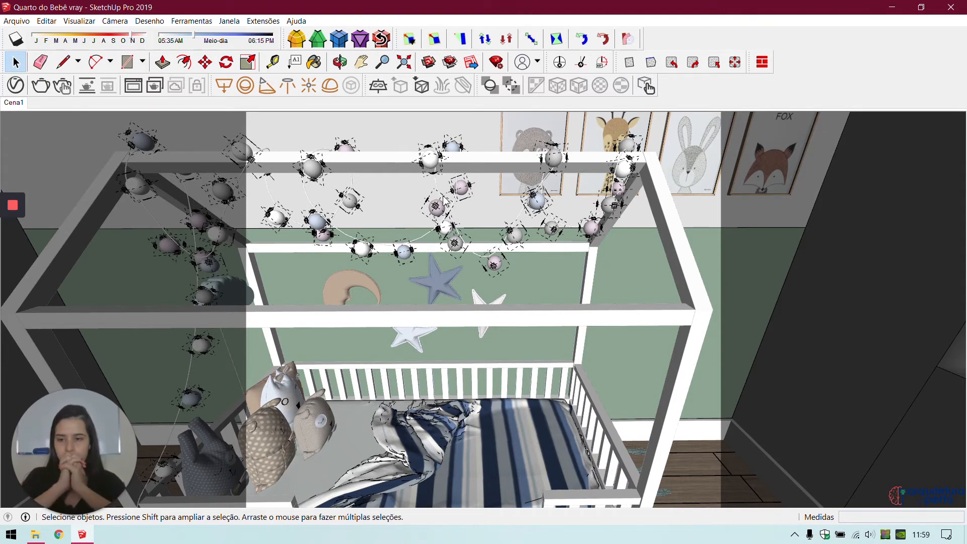
click(14, 102)
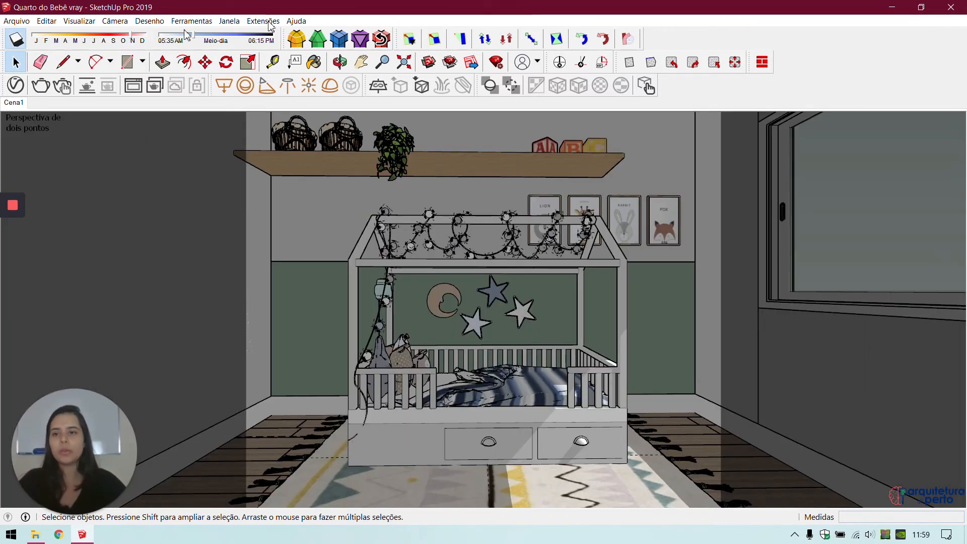
Step: Set the Noise Limit to 0,04 in the V-Ray render quality settings
click(22, 86)
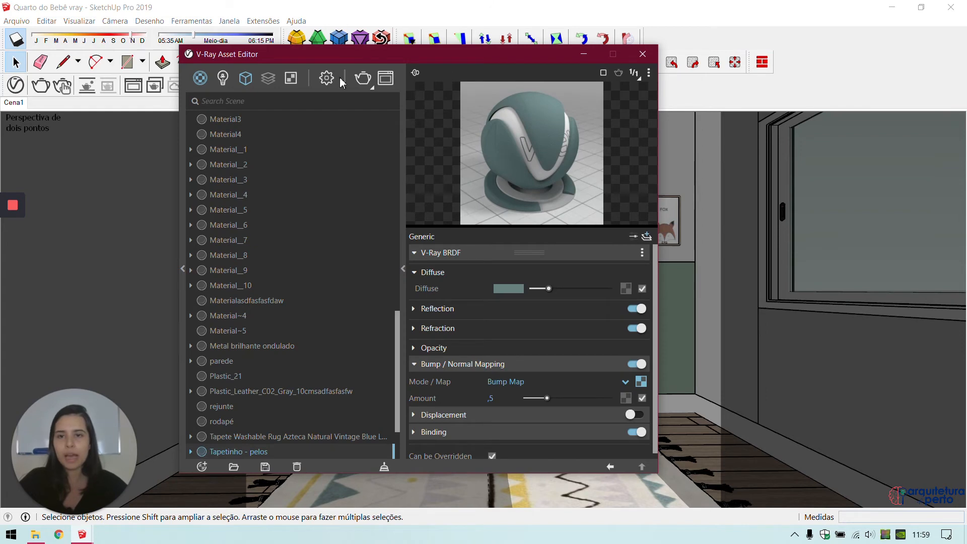
click(327, 79)
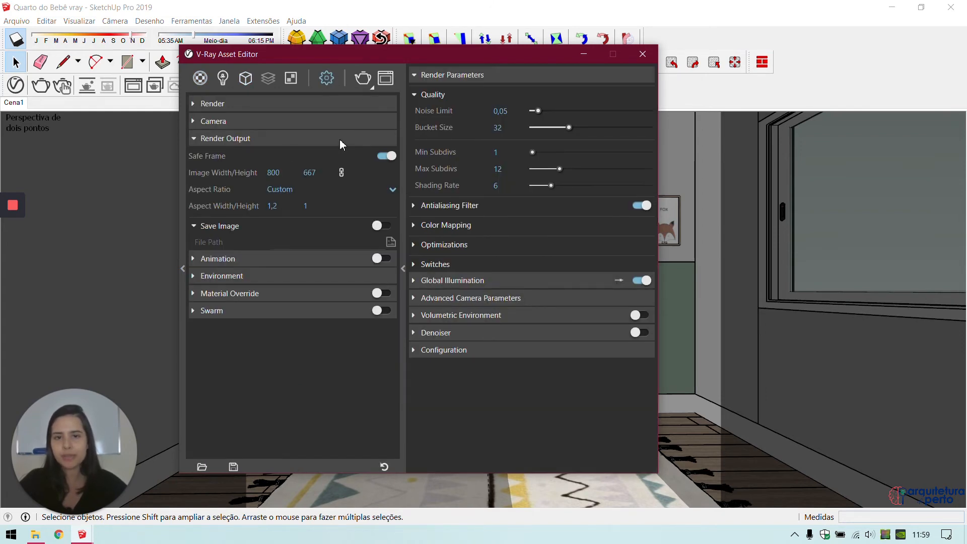
click(305, 142)
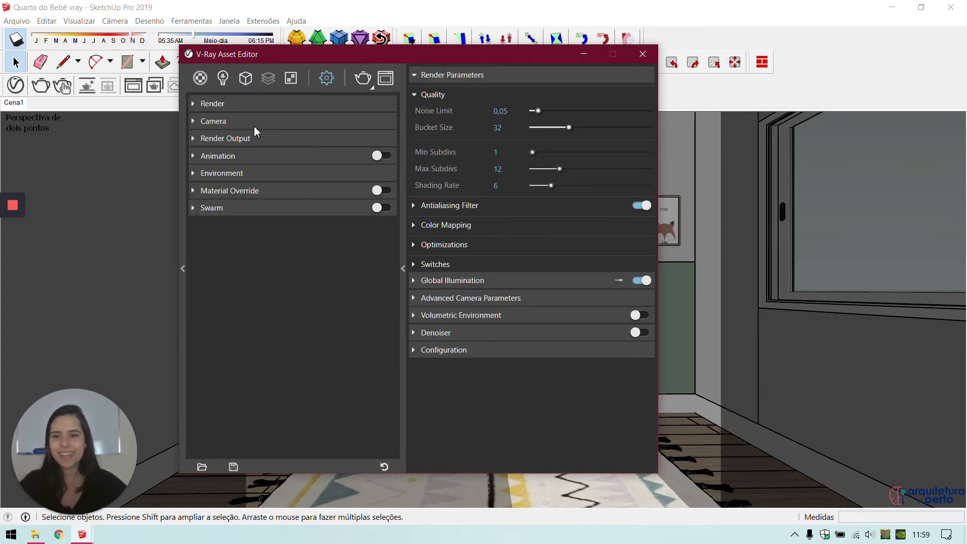
click(221, 105)
click(221, 104)
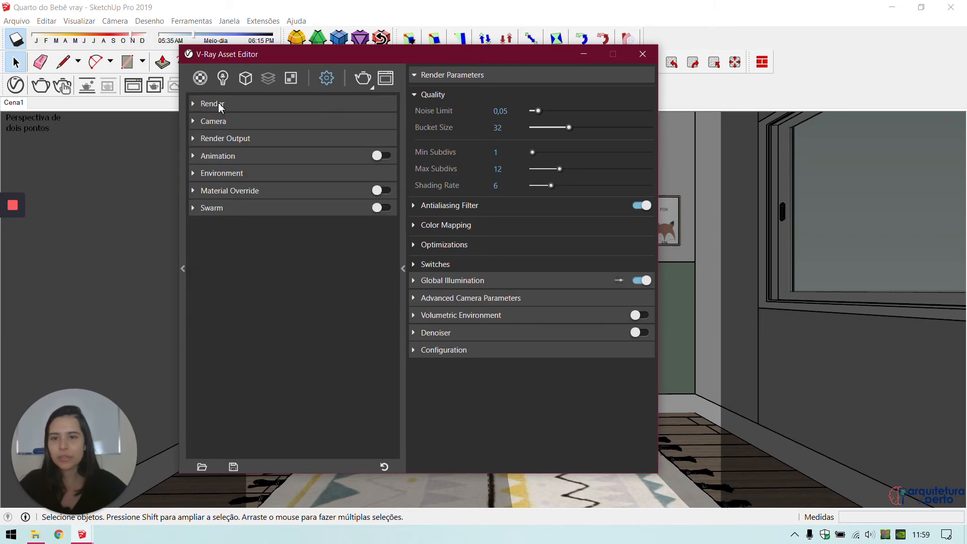
click(222, 104)
click(244, 103)
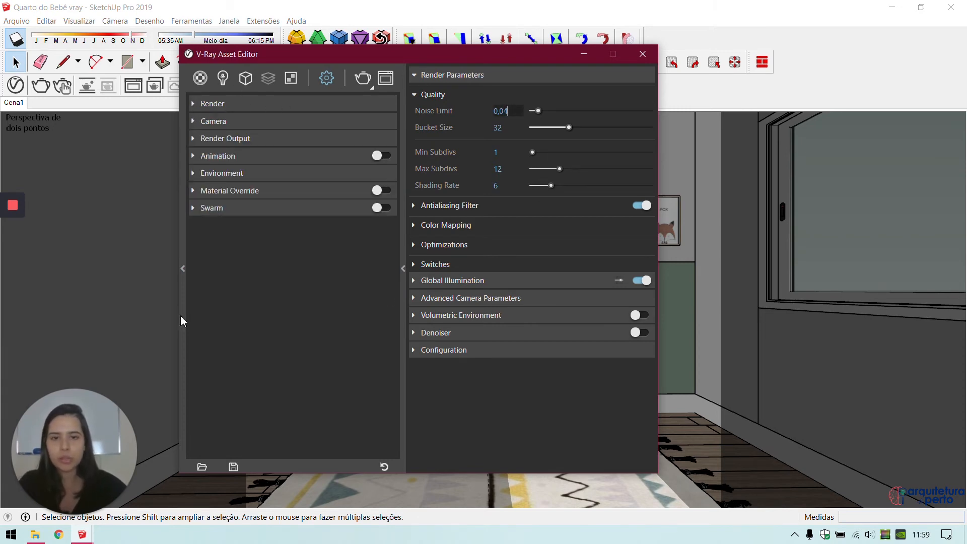
click(262, 327)
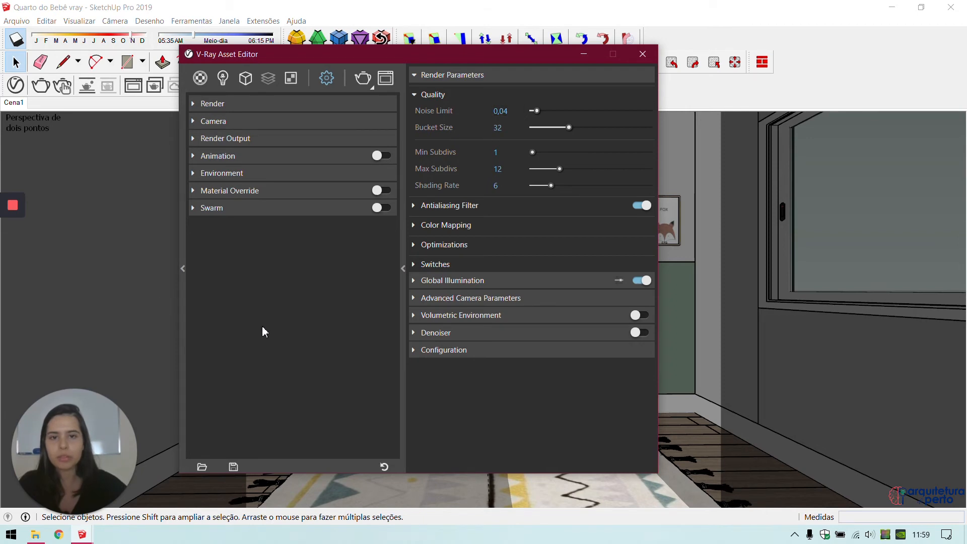
Step: Check the Render Output size and Material Override settings, and close the V-Ray Asset Editor
click(251, 141)
click(250, 141)
click(250, 141)
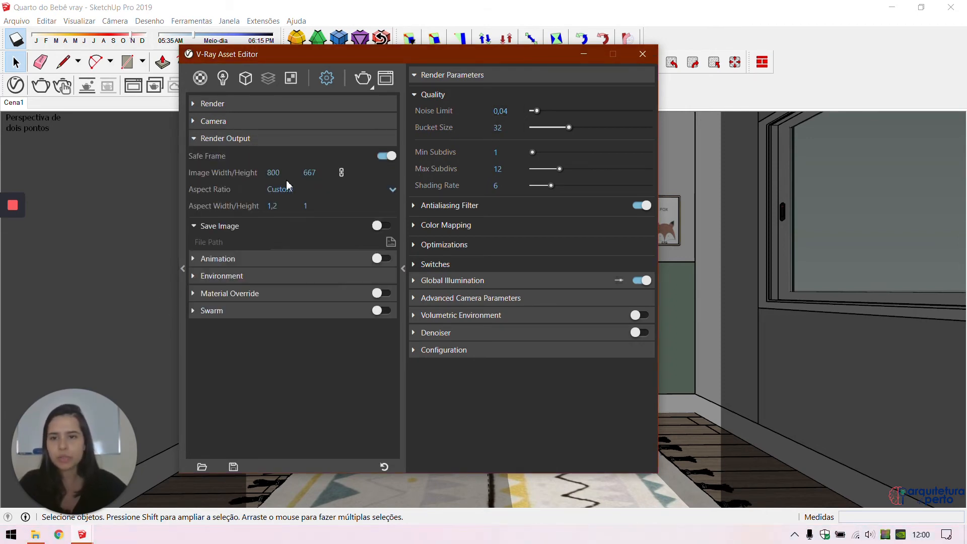
click(263, 295)
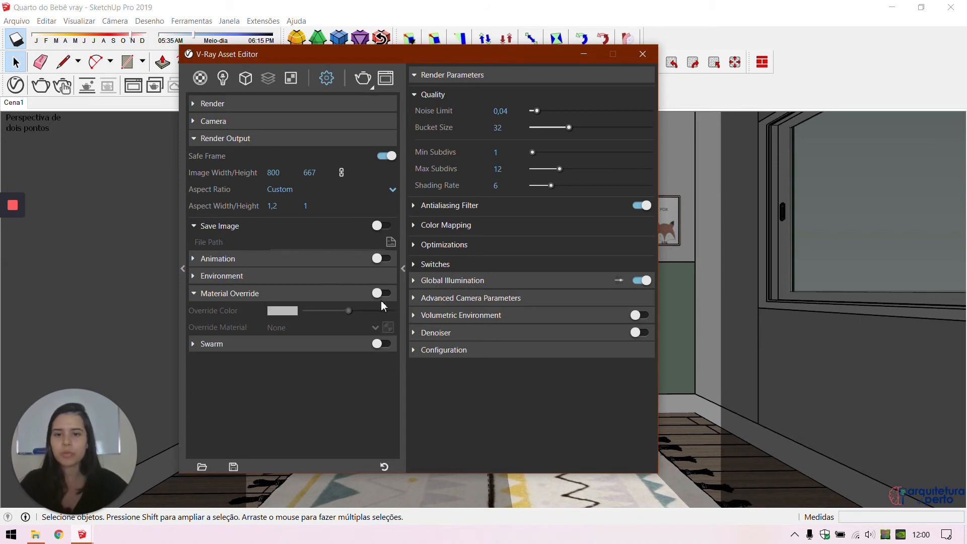
click(252, 295)
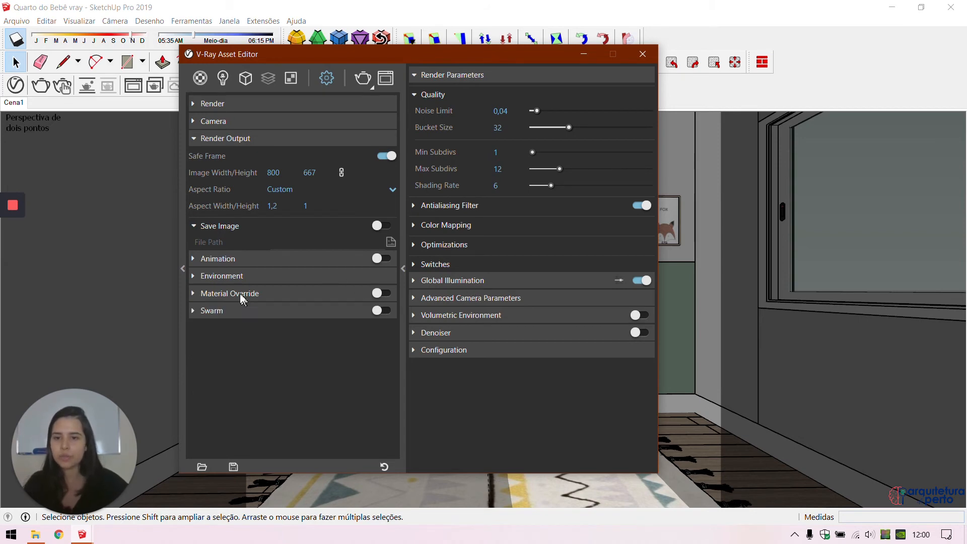
click(220, 140)
click(440, 81)
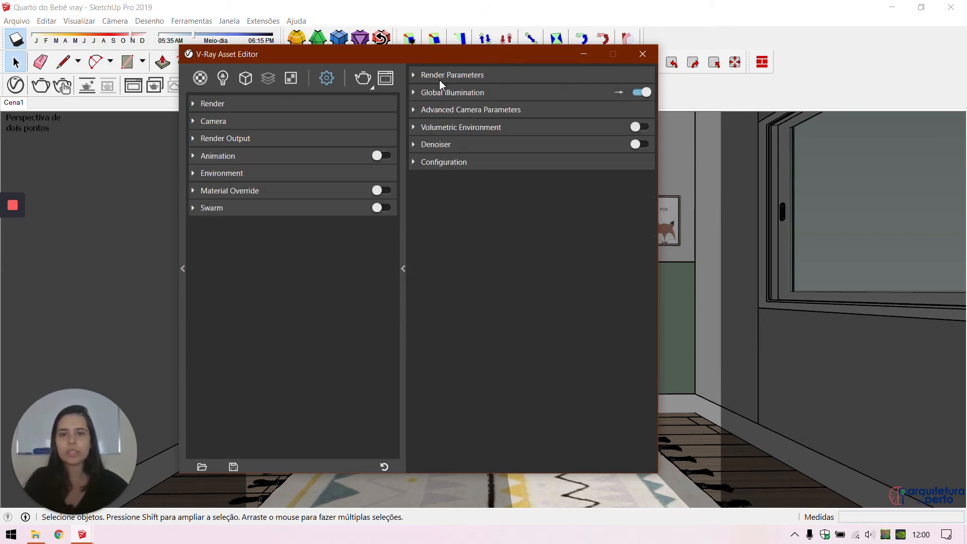
click(642, 54)
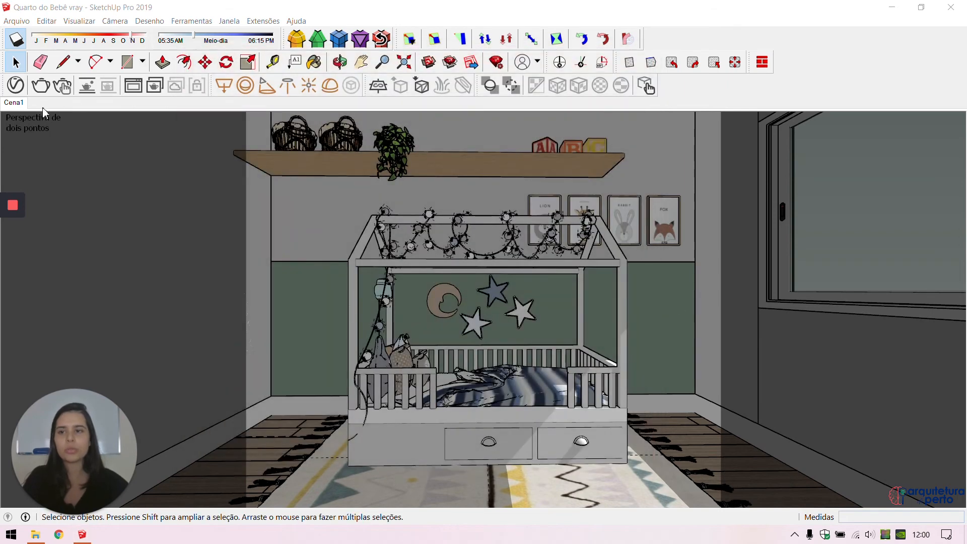
Step: Render the Cena1 view with V-Ray, close the frame buffer and turn off the model's shadows
click(41, 86)
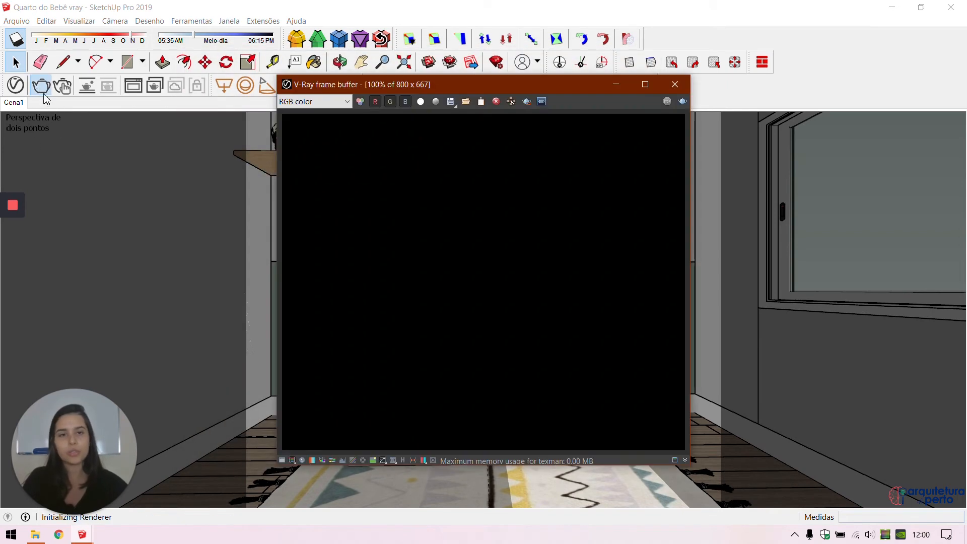
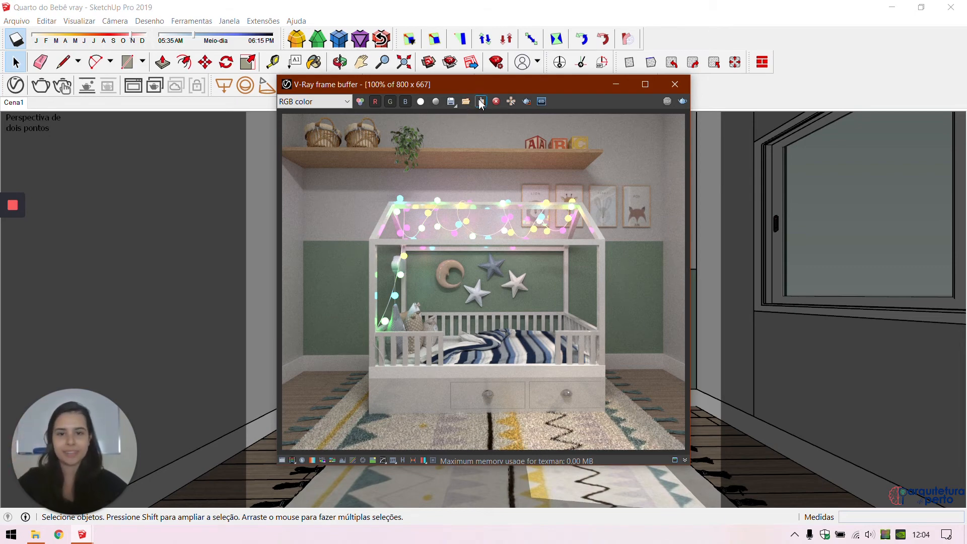
click(495, 101)
click(674, 84)
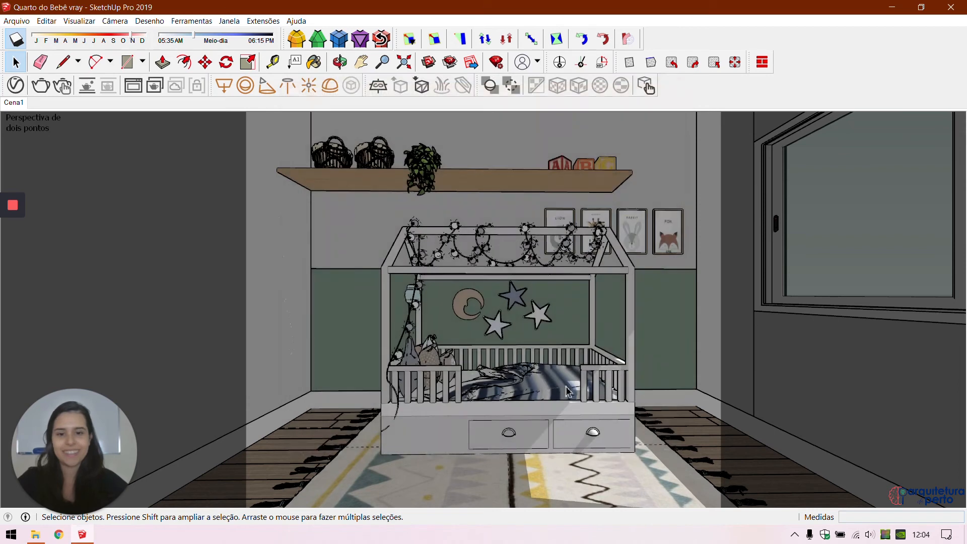
click(15, 39)
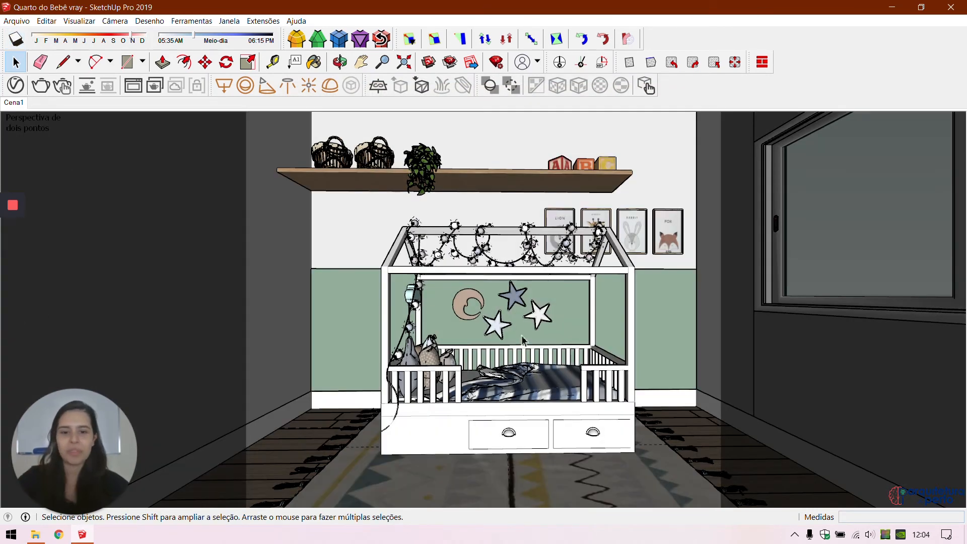
Step: Sample the berço material from the drawer front at the crib's base
key(b)
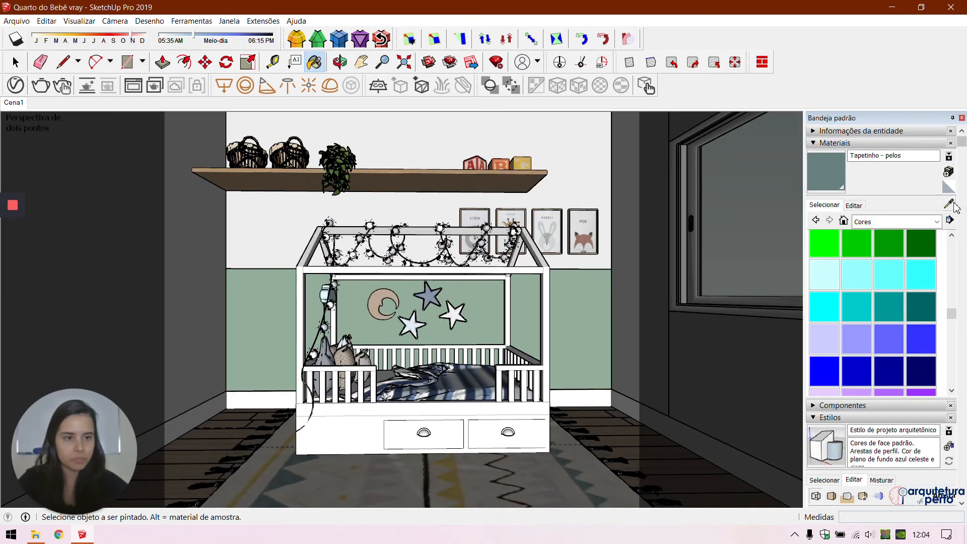
click(949, 204)
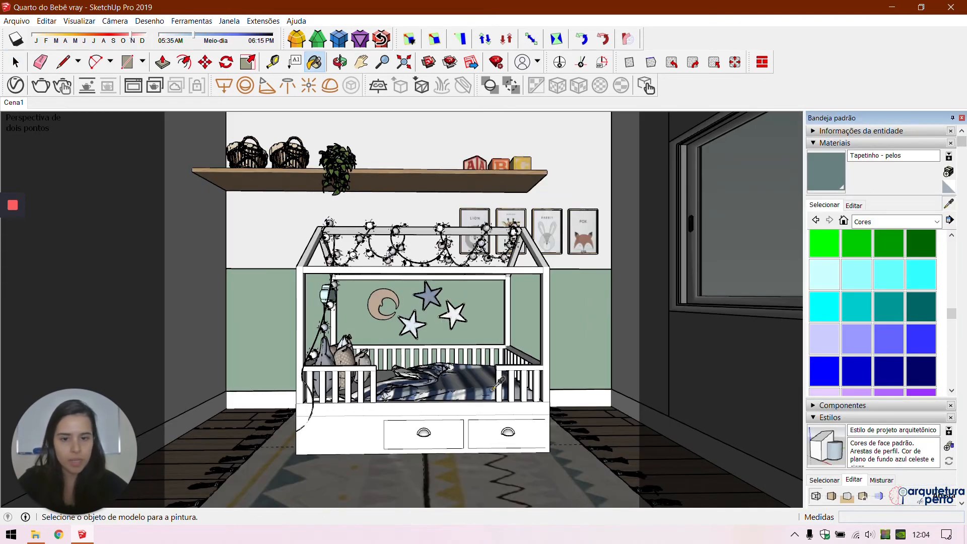
click(452, 437)
key(space)
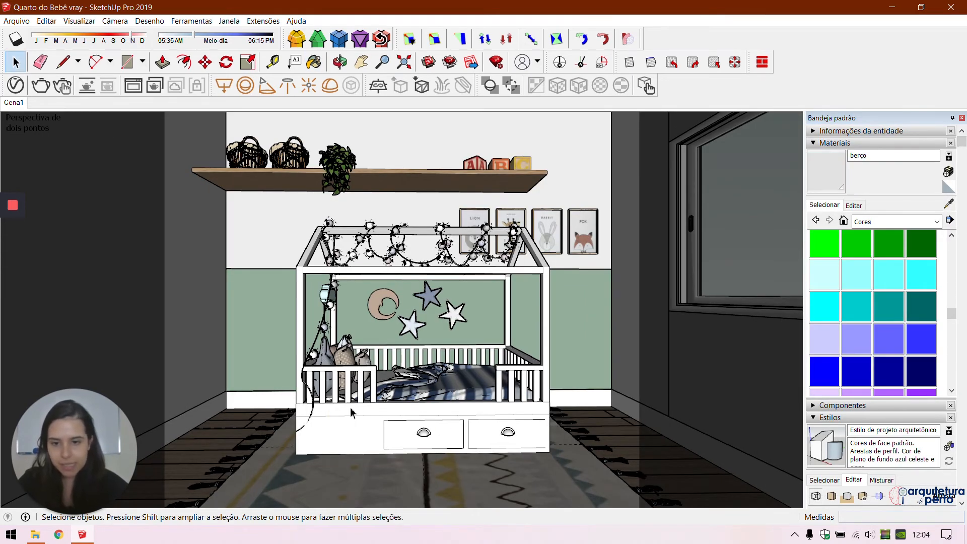
double_click(351, 413)
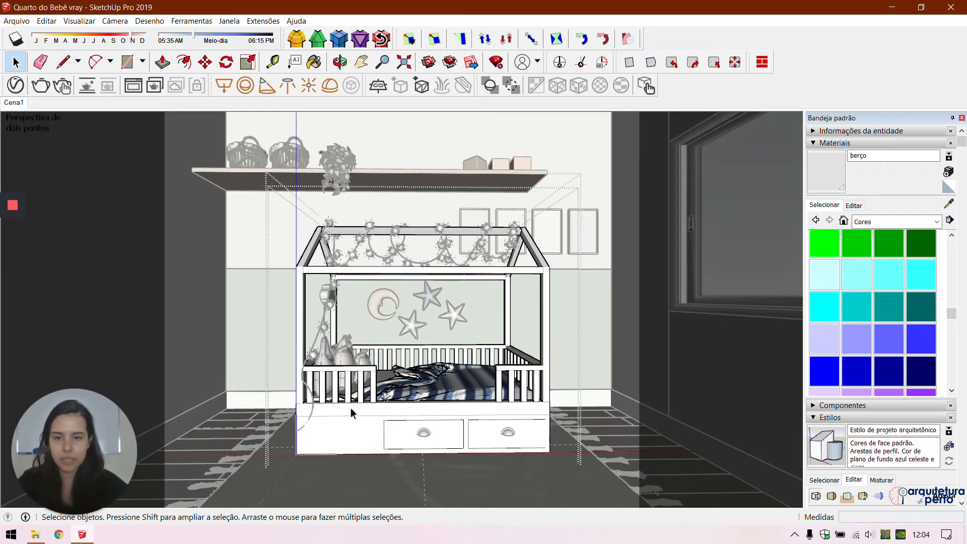
double_click(351, 409)
click(351, 408)
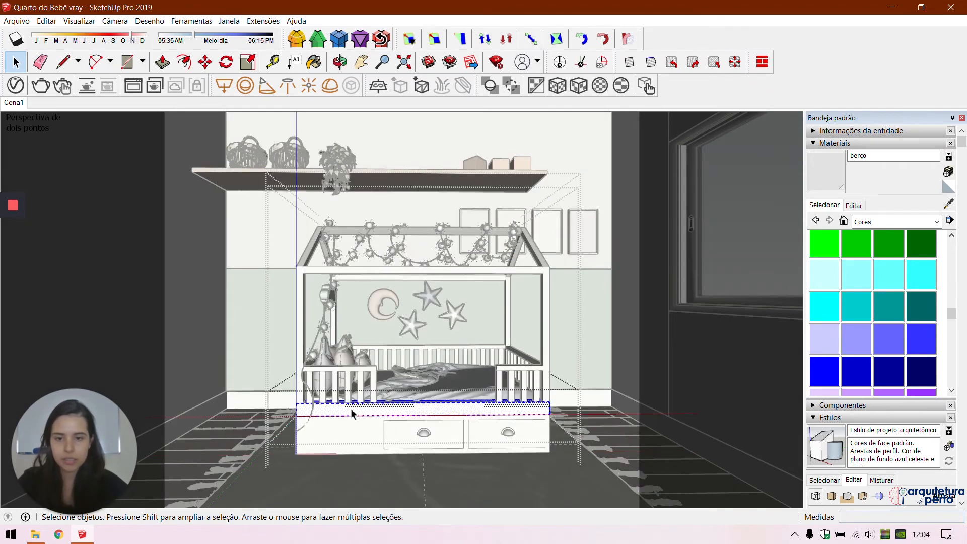
click(819, 182)
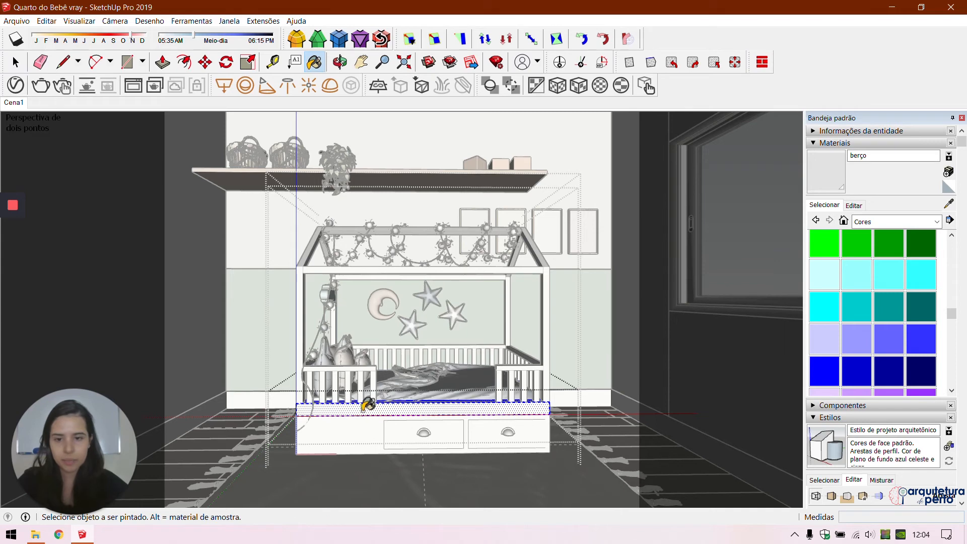
key(space)
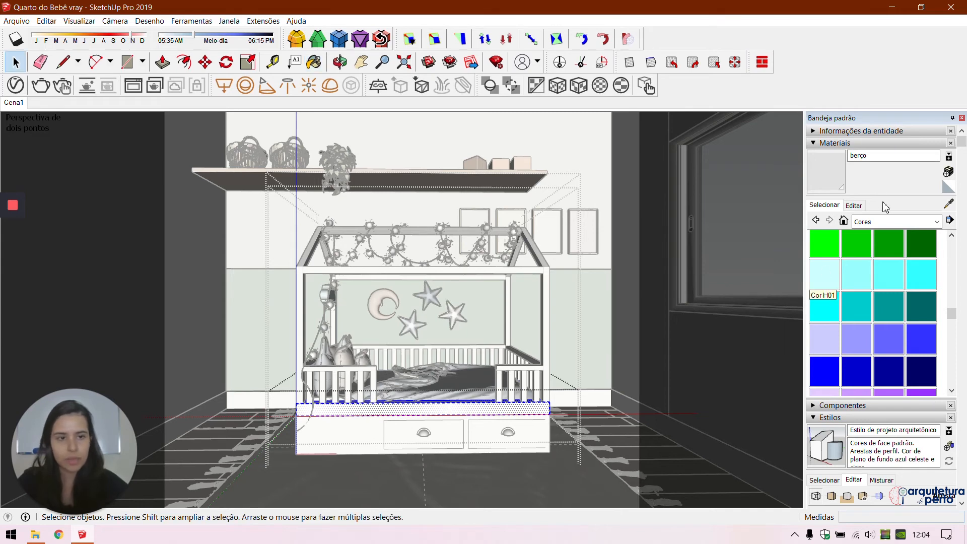
key(Escape)
key(Escape)
Step: Raise the lightness of the berço material's HLS color to 94
double_click(873, 255)
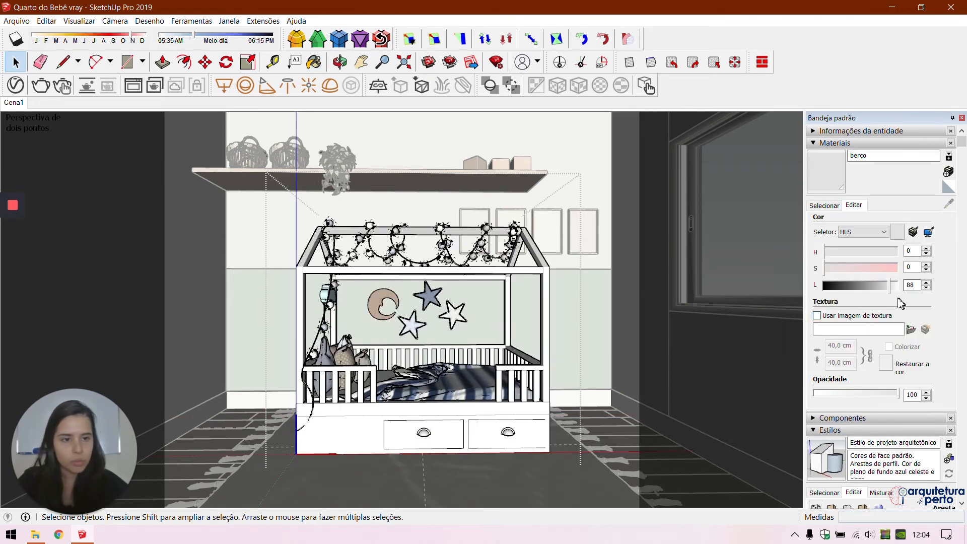
click(925, 284)
click(925, 283)
click(925, 283)
click(925, 283)
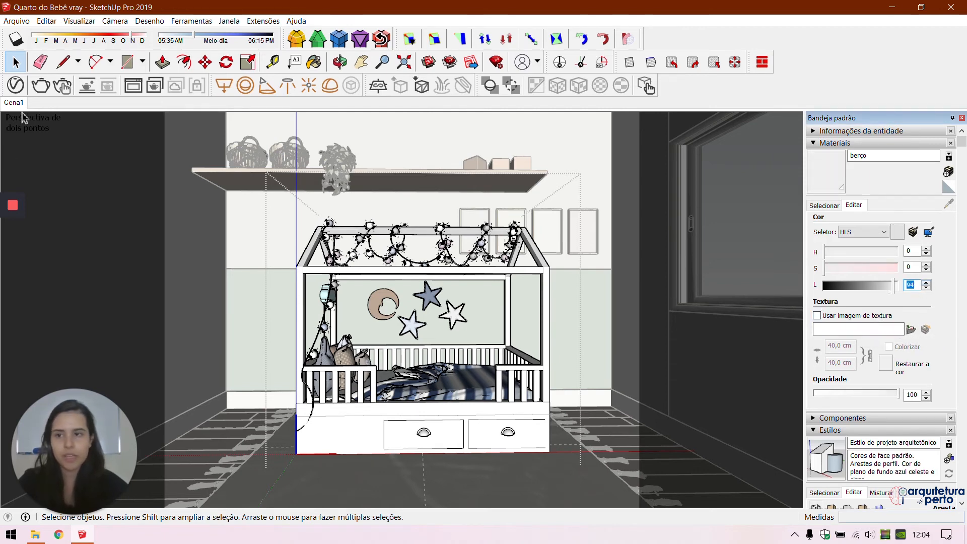
Step: Set the berço material's Reflection Glossiness to 0,75 and Reflection IOR to 2, and close the Asset Editor
click(15, 85)
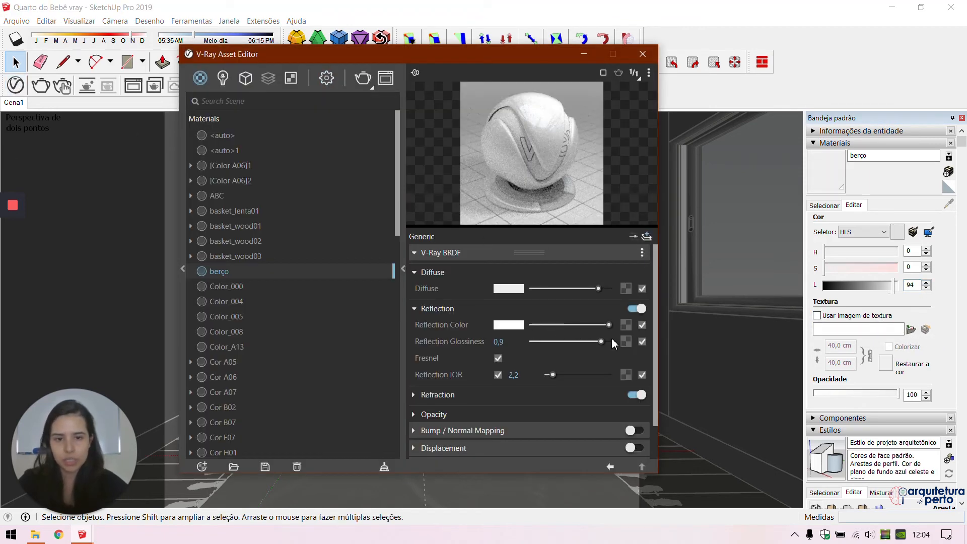
drag(601, 340, 590, 341)
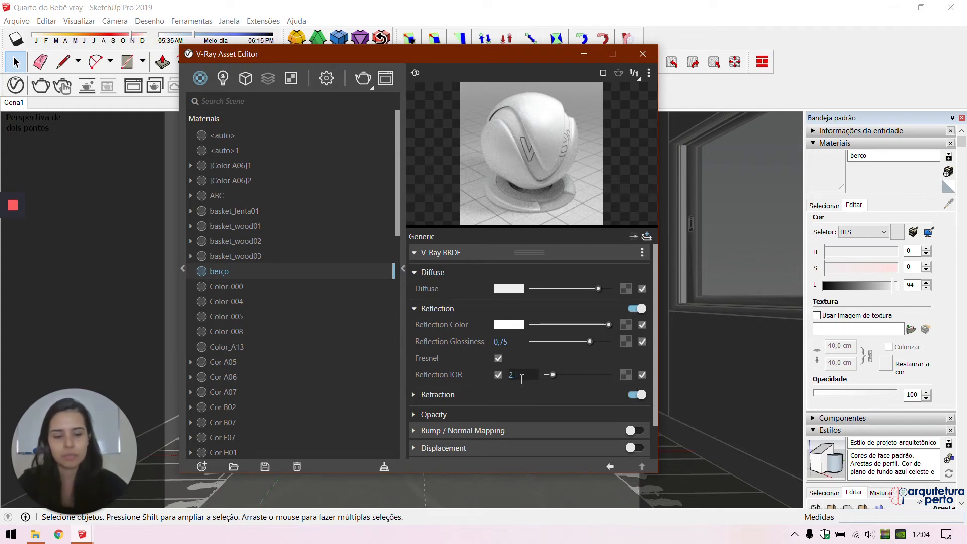
key(Return)
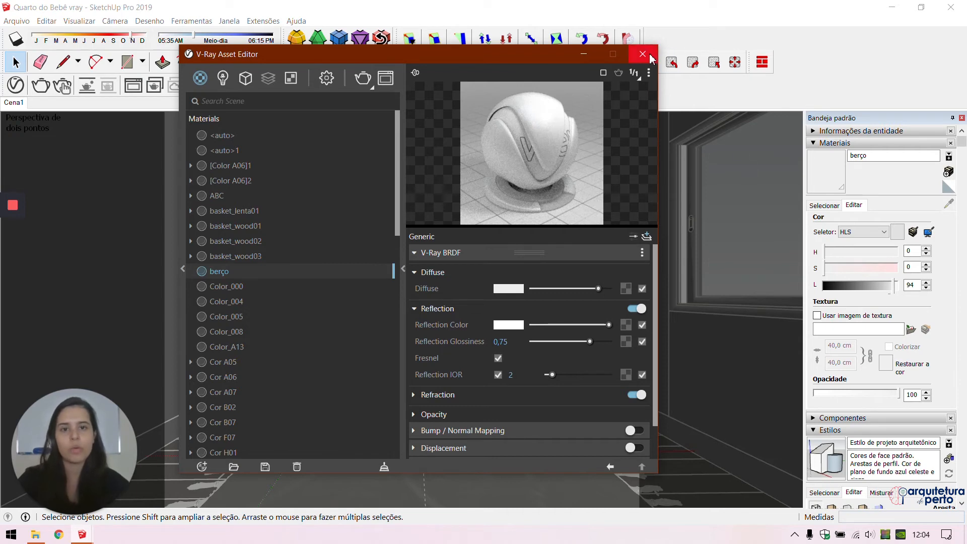
drag(591, 340, 592, 340)
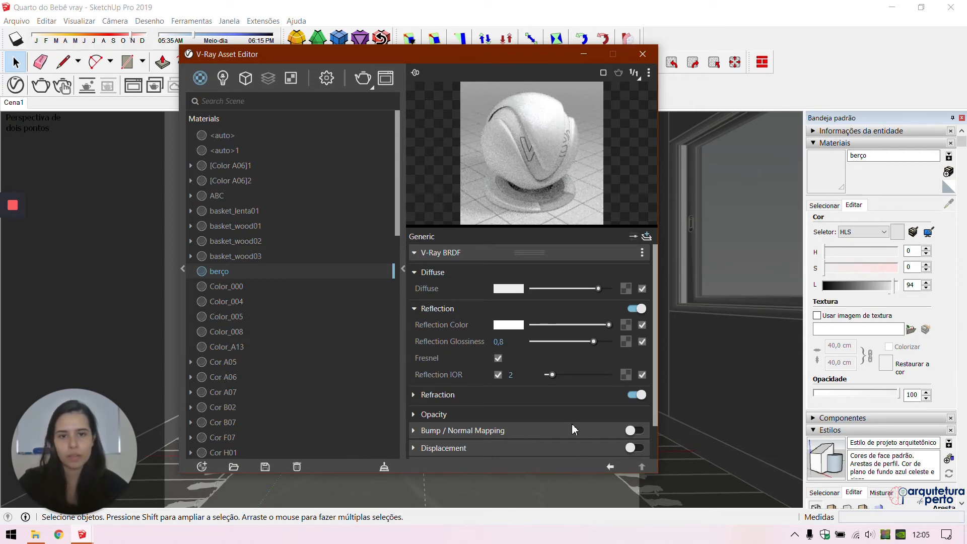
drag(592, 346, 589, 344)
click(510, 374)
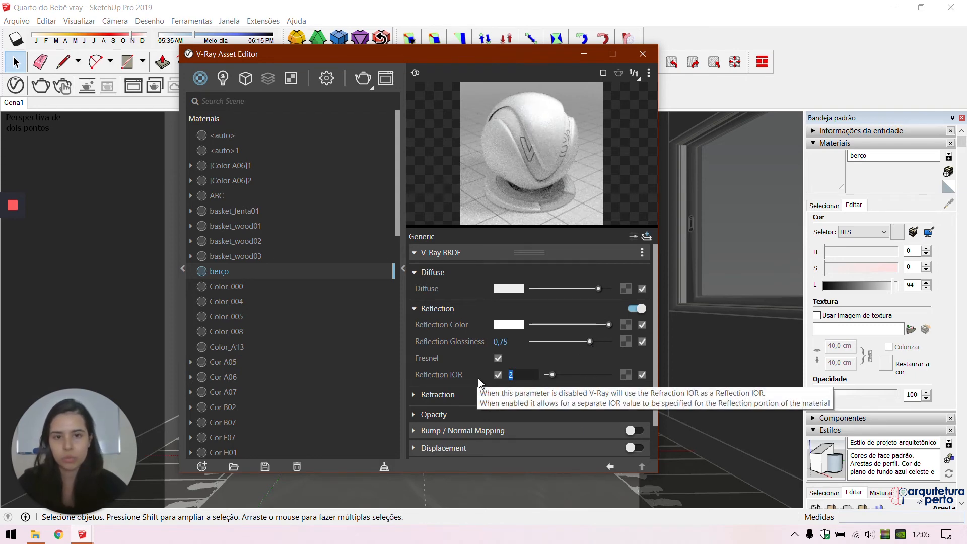
click(642, 54)
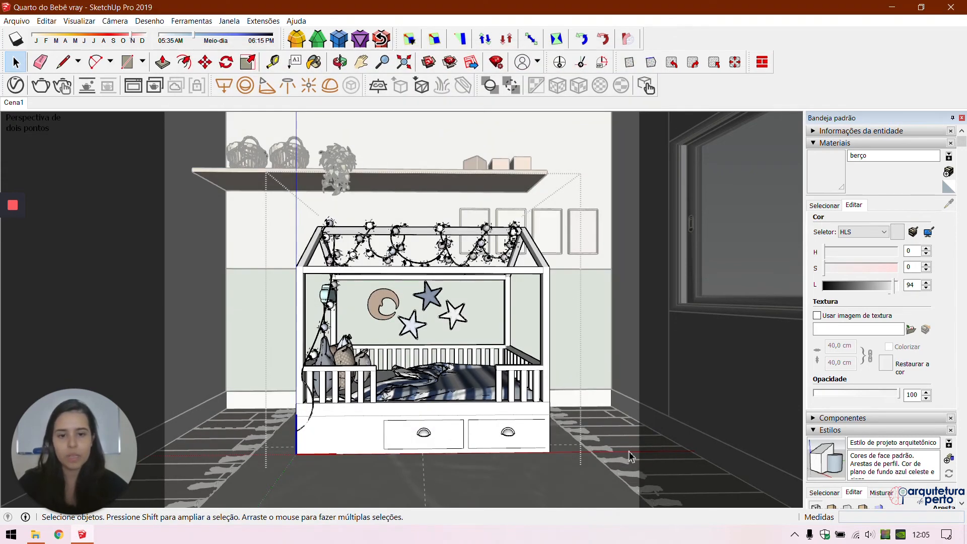
Step: Set the Fur geometry's Count (Area) to 20, Length to 1 and Thickness to 0,11, and close the Asset Editor
click(15, 85)
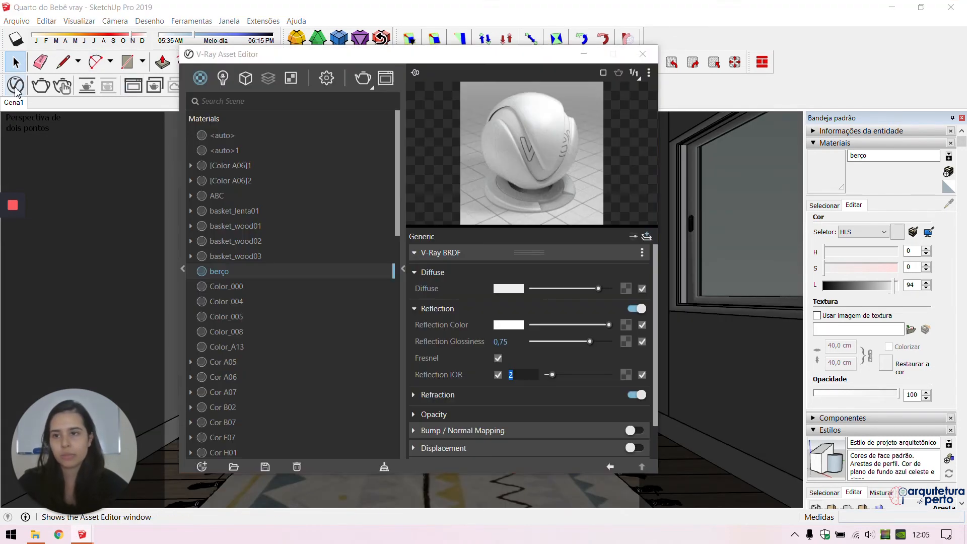
click(245, 77)
click(224, 146)
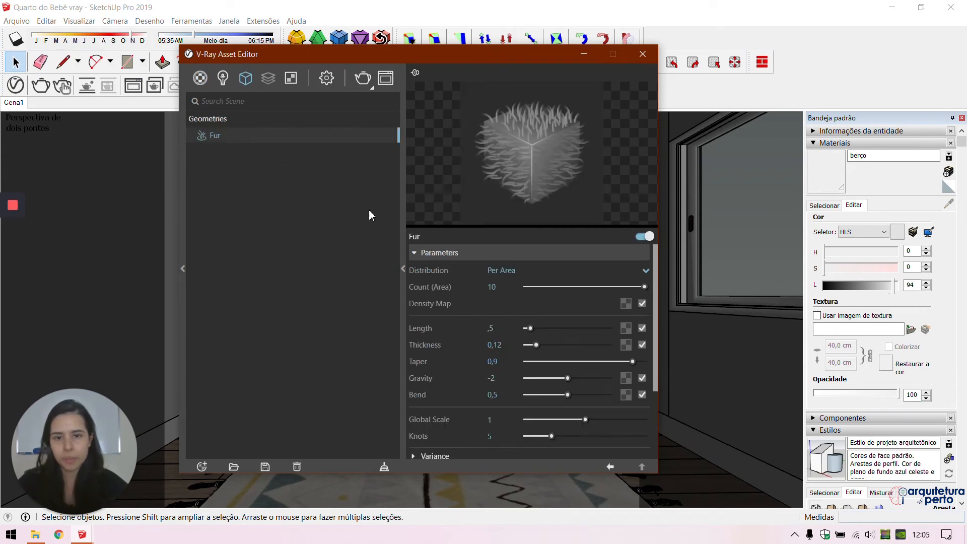
click(492, 287)
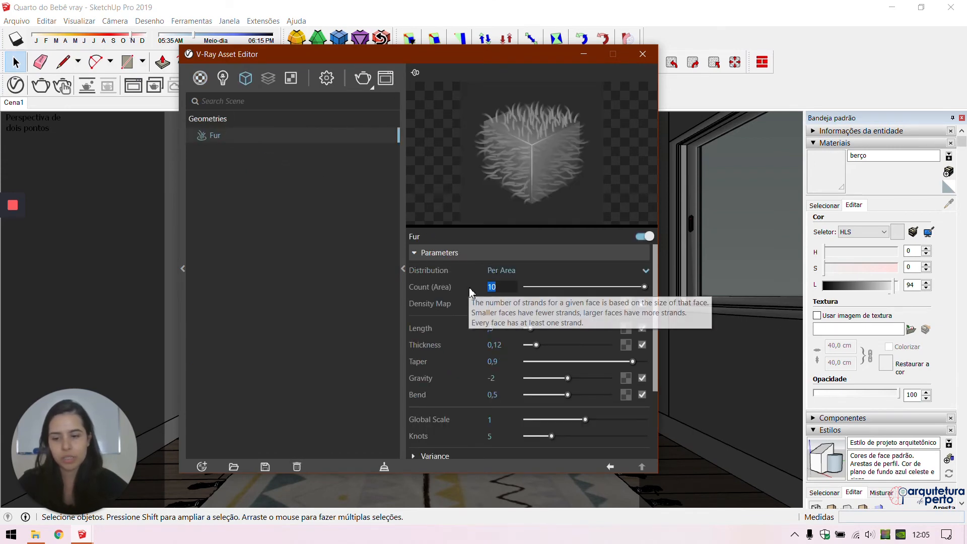
text(20)
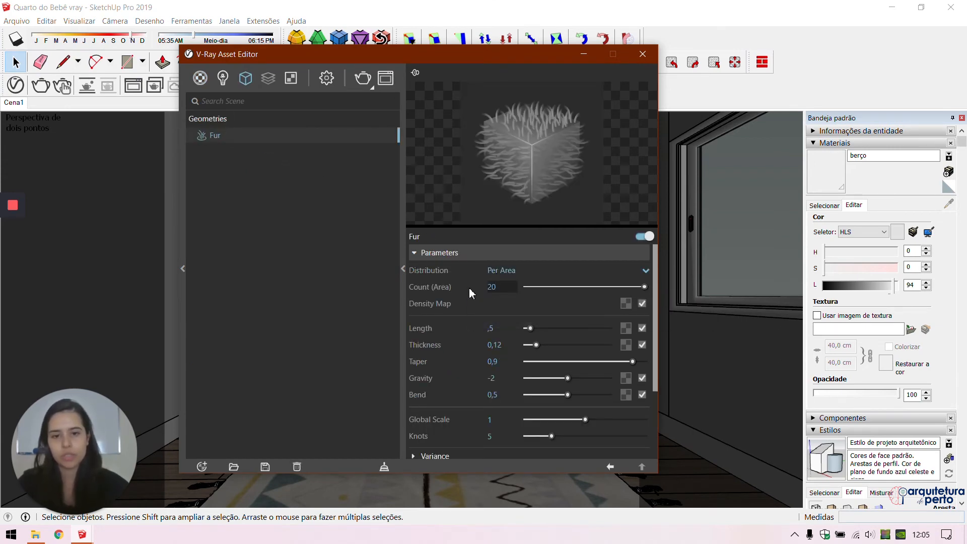
click(296, 274)
click(491, 328)
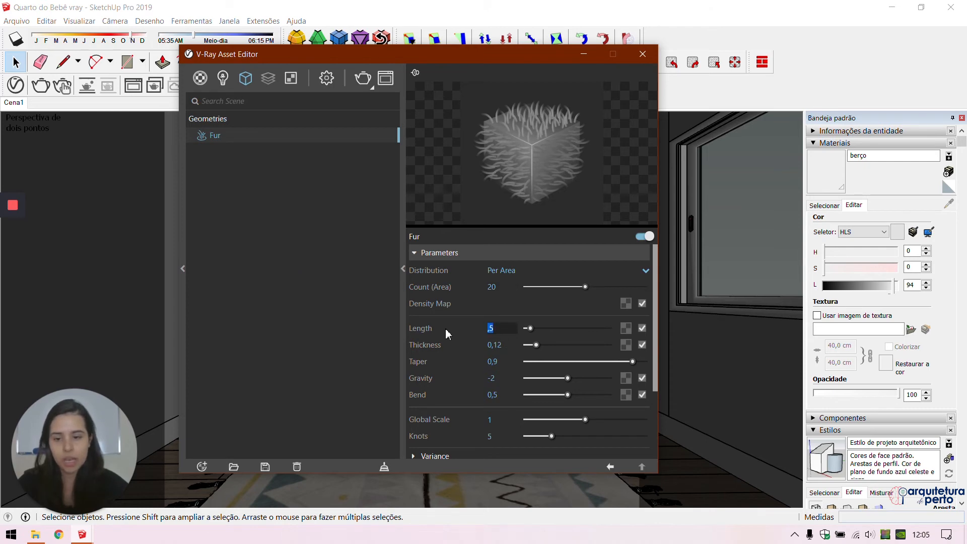
text(1)
click(301, 246)
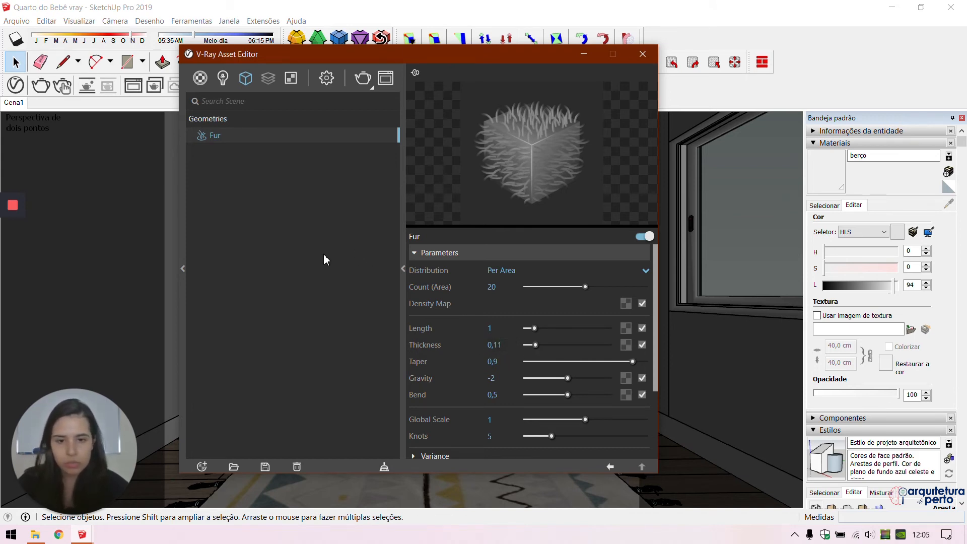
click(642, 53)
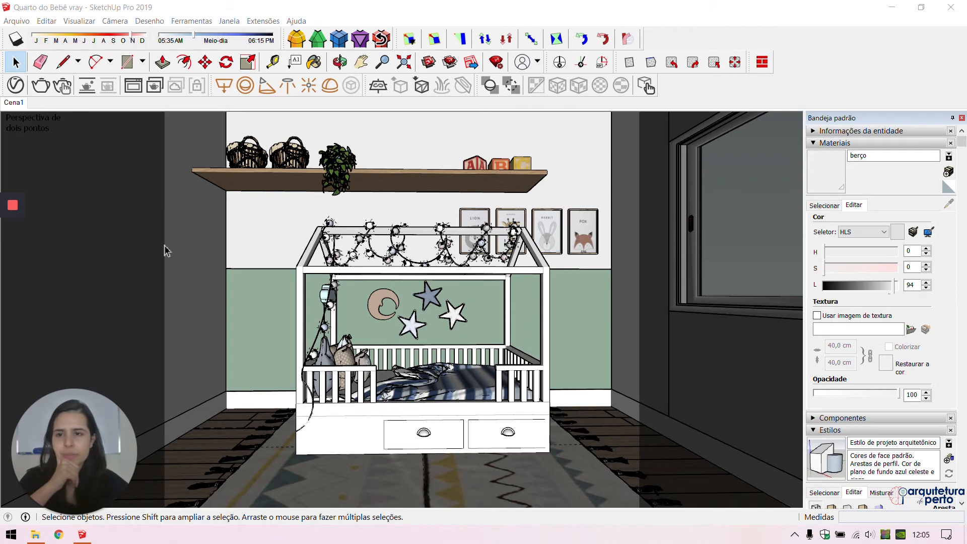
Step: Set the V-Ray camera's Exposure Value (EV) to 10,28 and close the Asset Editor
click(15, 85)
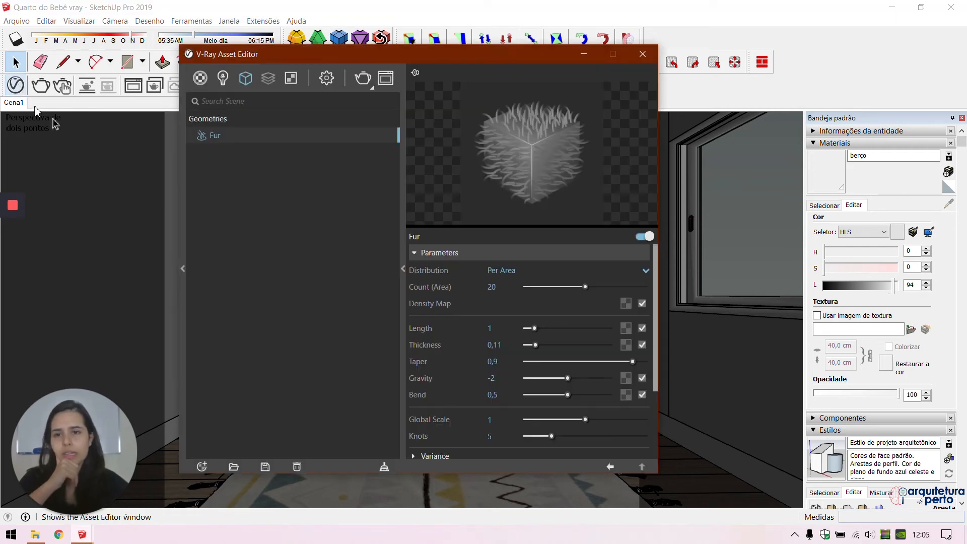
click(223, 78)
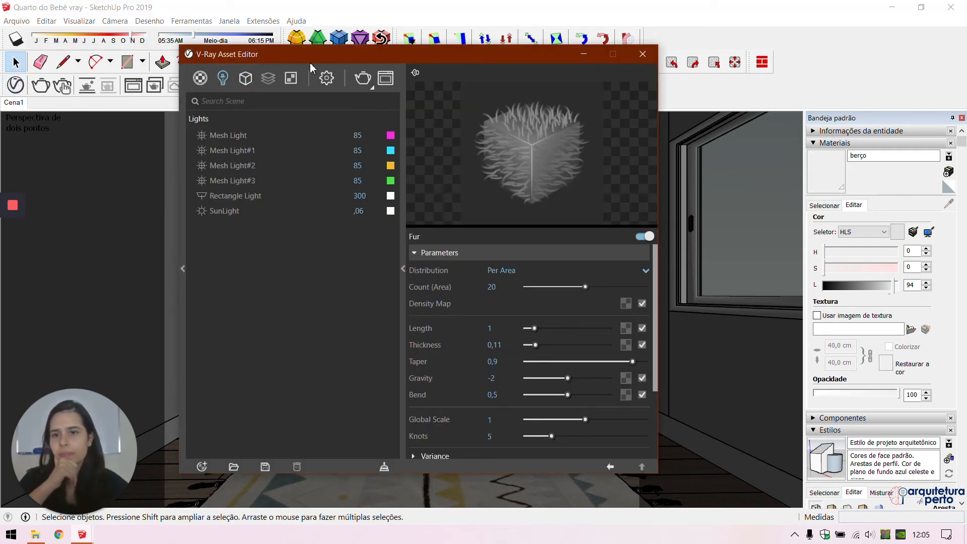
click(327, 77)
click(225, 122)
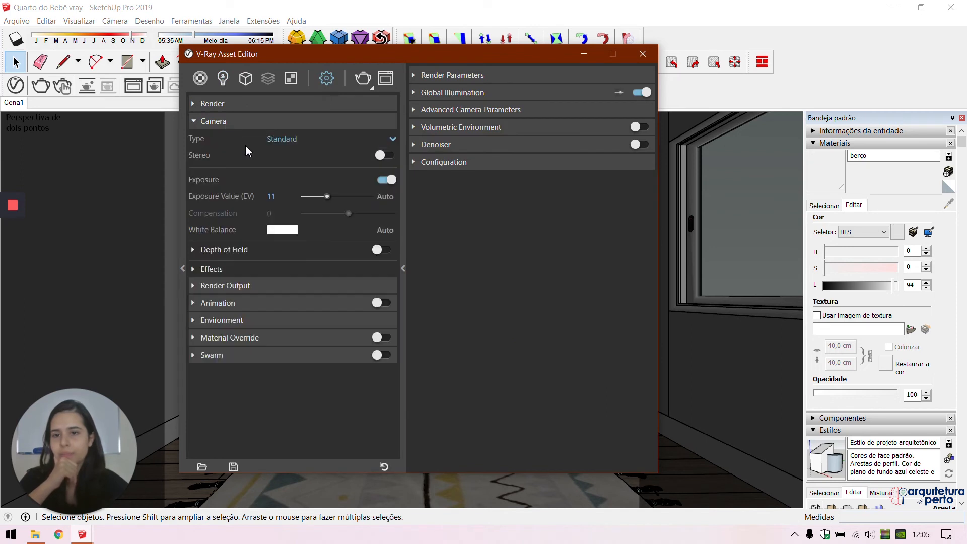
click(275, 196)
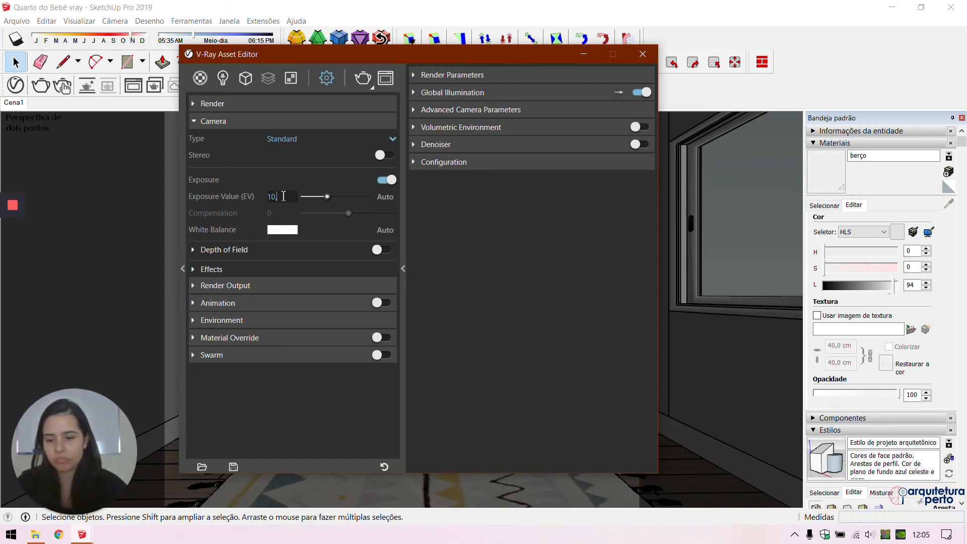
text(10,28)
click(593, 250)
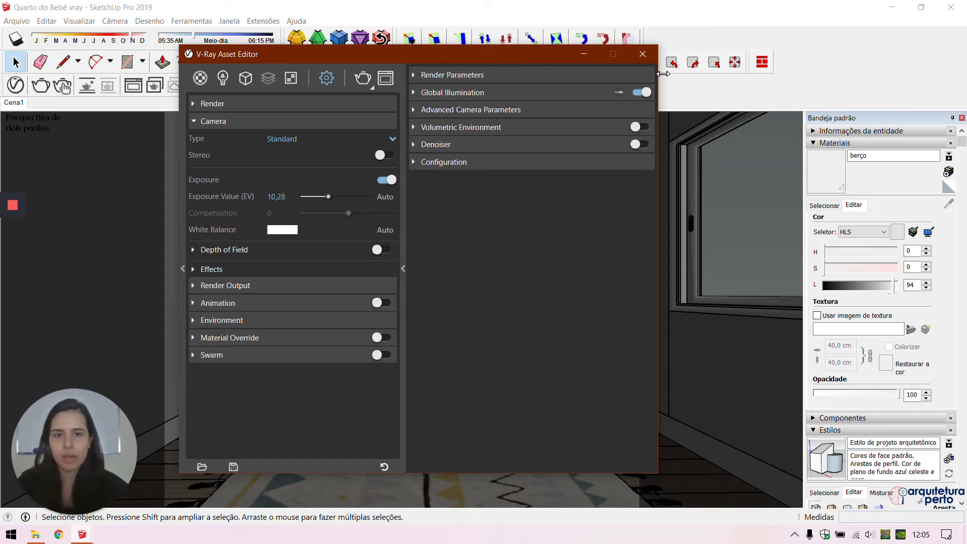
click(643, 60)
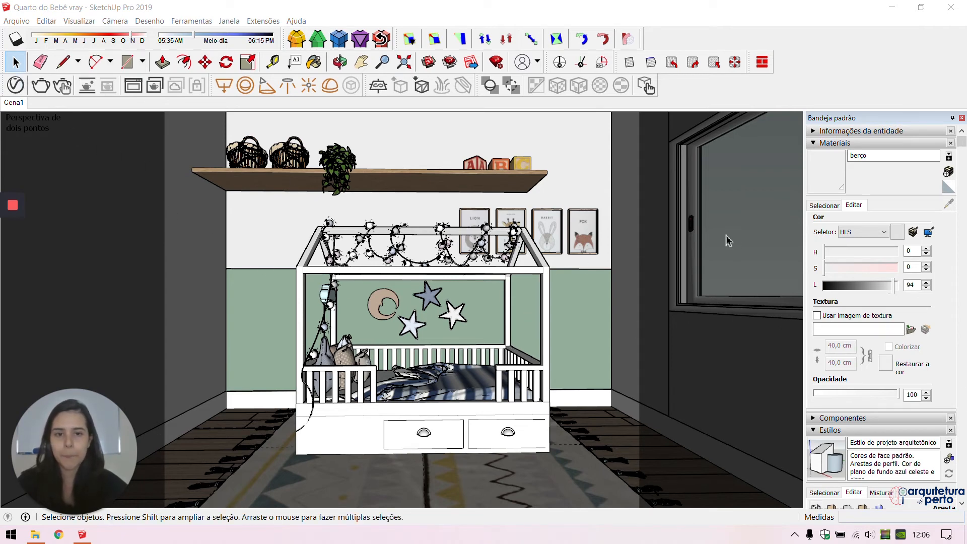
Step: Sample the fox picture's material and set its Reflection IOR to 2,2 in the V-Ray Asset Editor
click(829, 208)
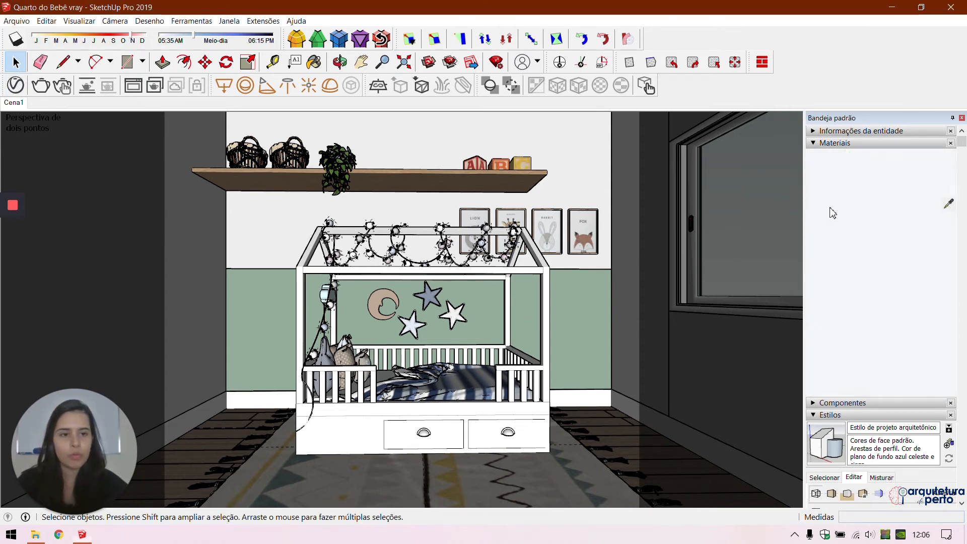
alt+click(593, 224)
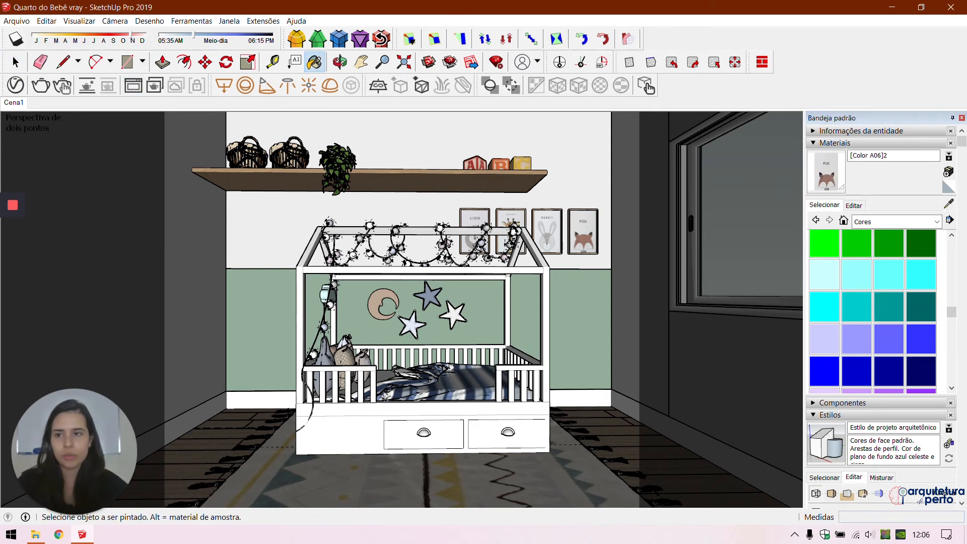
click(15, 84)
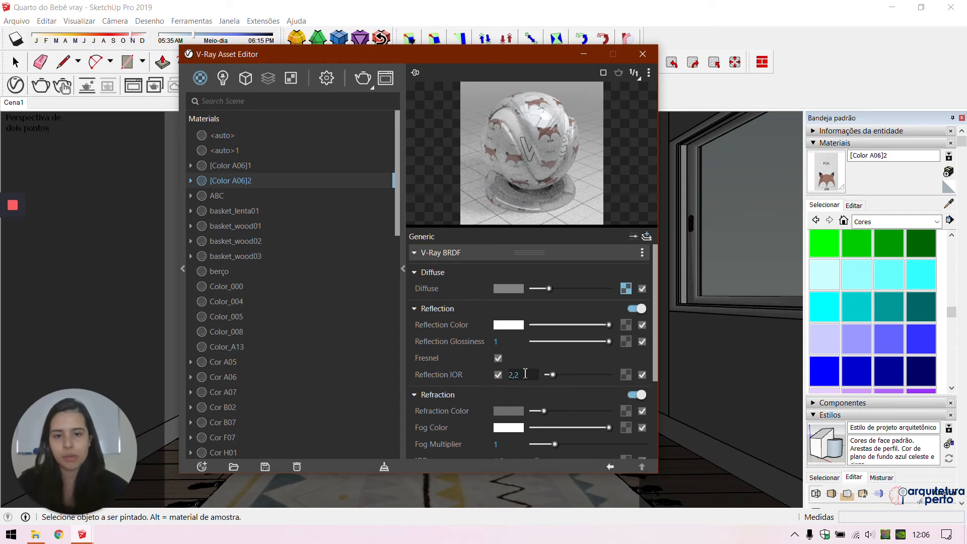
click(643, 54)
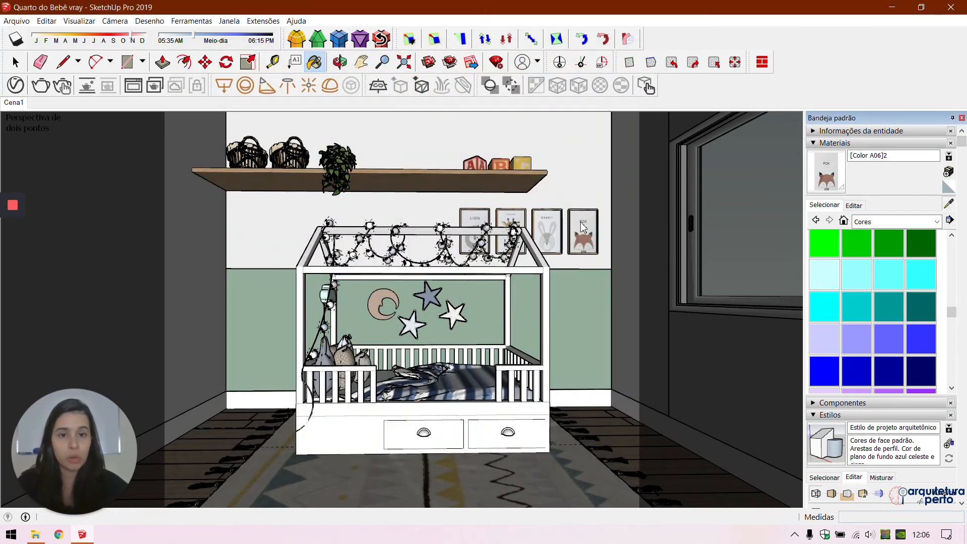
Step: Sample the rabbit picture's material and change its Reflection IOR in the V-Ray Asset Editor
alt+click(548, 229)
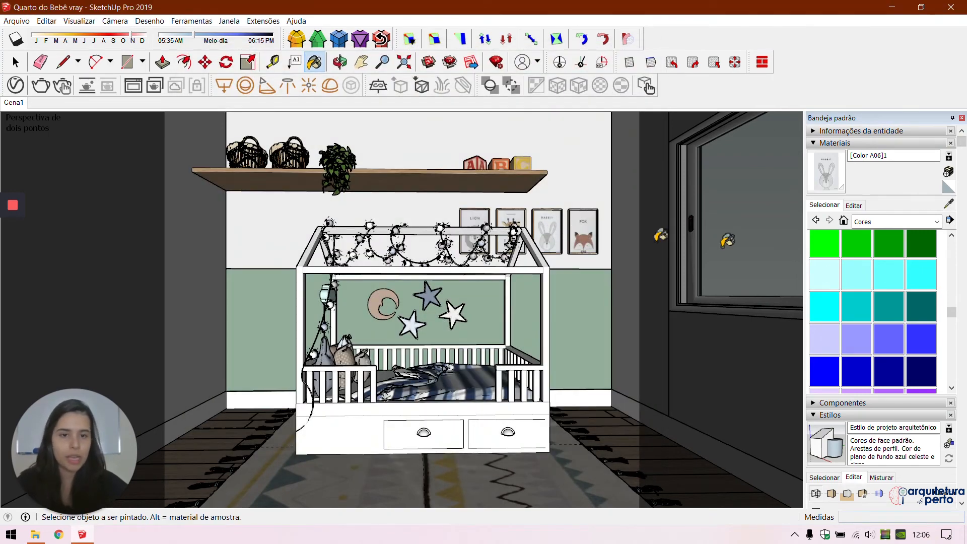
click(13, 84)
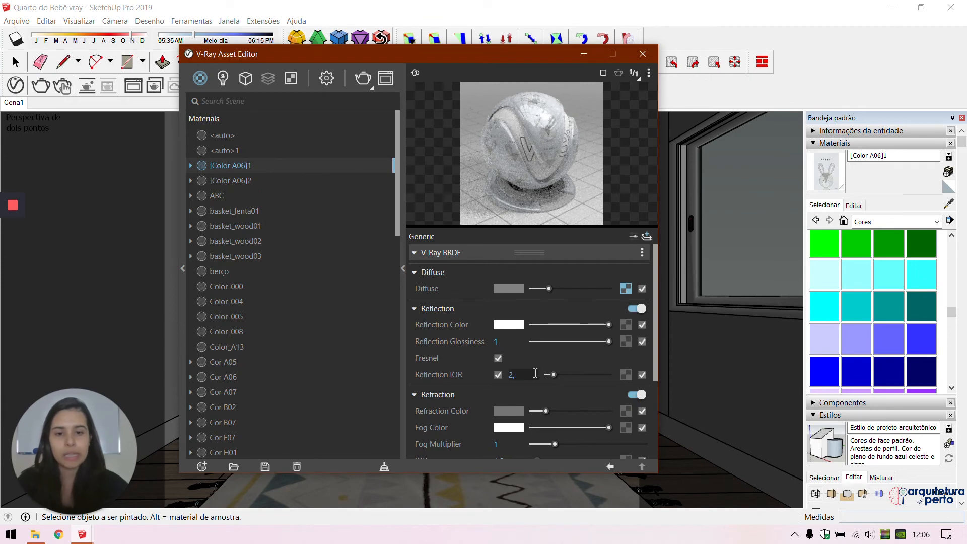
click(642, 53)
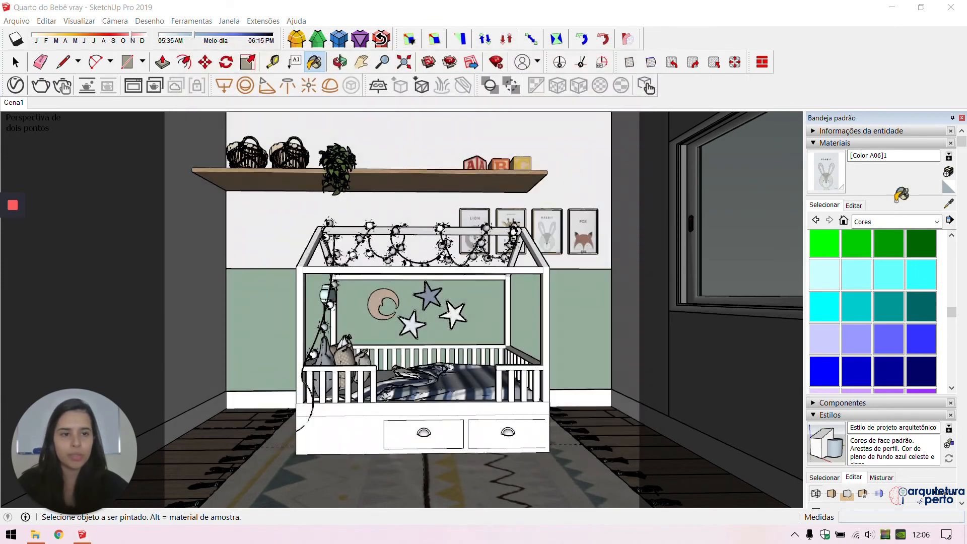
Step: Sample the giraffe picture's material and set its Reflection IOR to 2,2 in the V-Ray Asset Editor
click(949, 204)
click(949, 204)
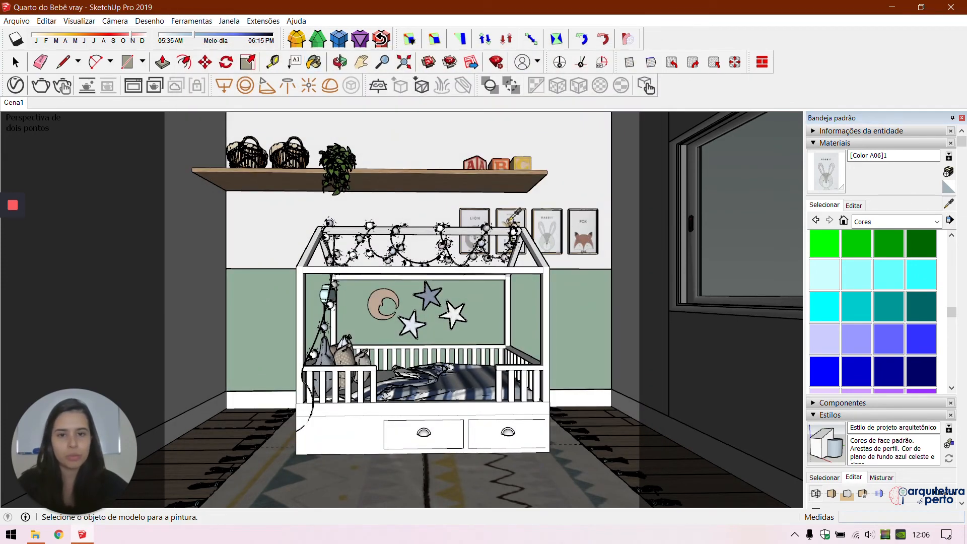
click(508, 225)
click(14, 84)
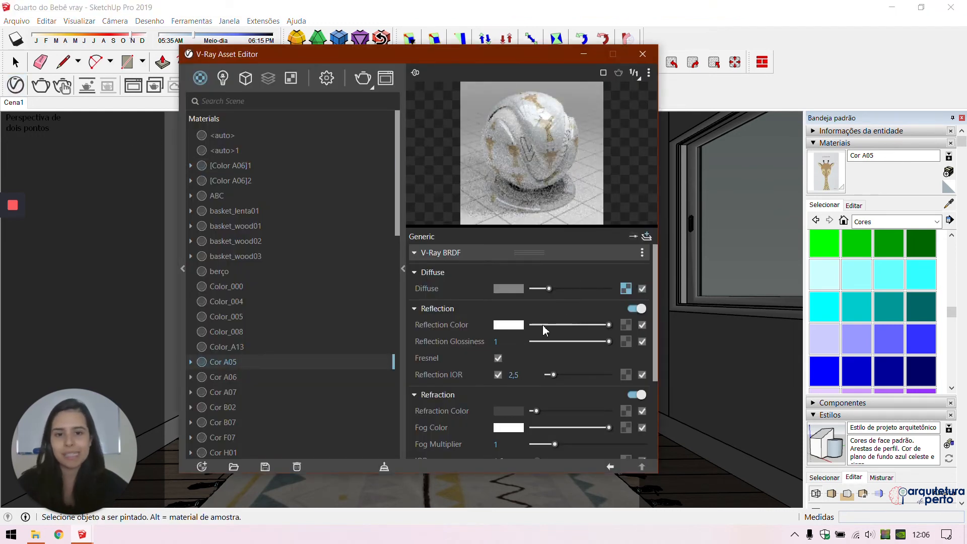
click(532, 372)
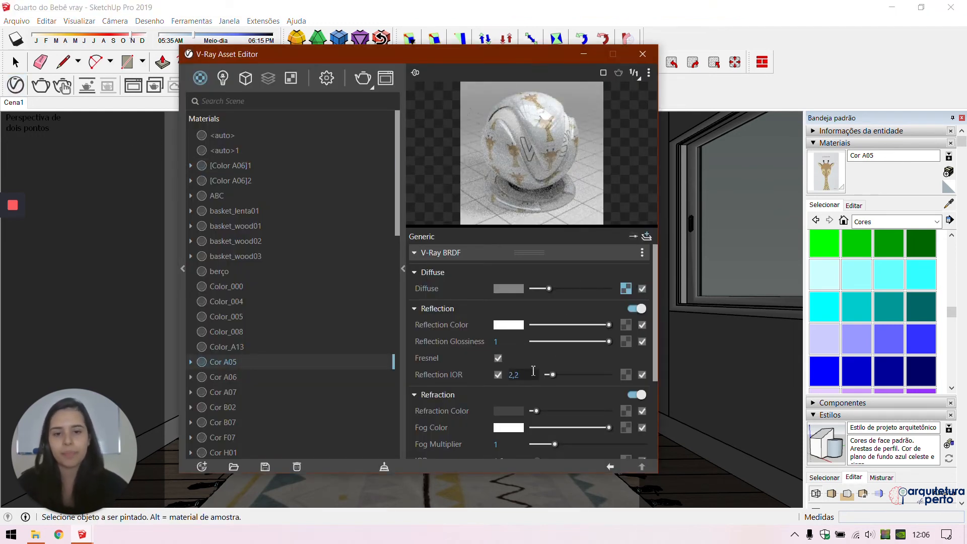
click(642, 54)
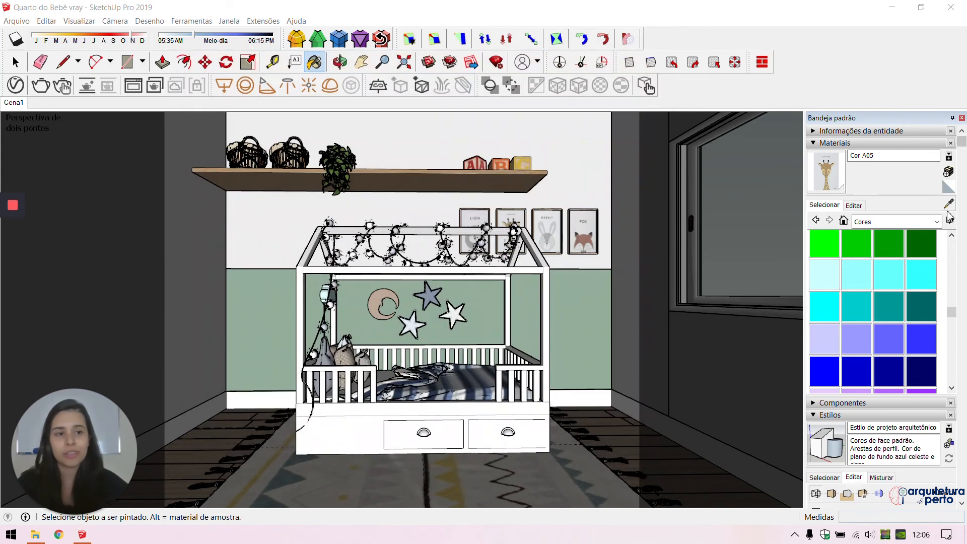
Step: Sample the lion picture's material and set its Reflection IOR to 2,2 in the V-Ray Asset Editor
alt+click(478, 221)
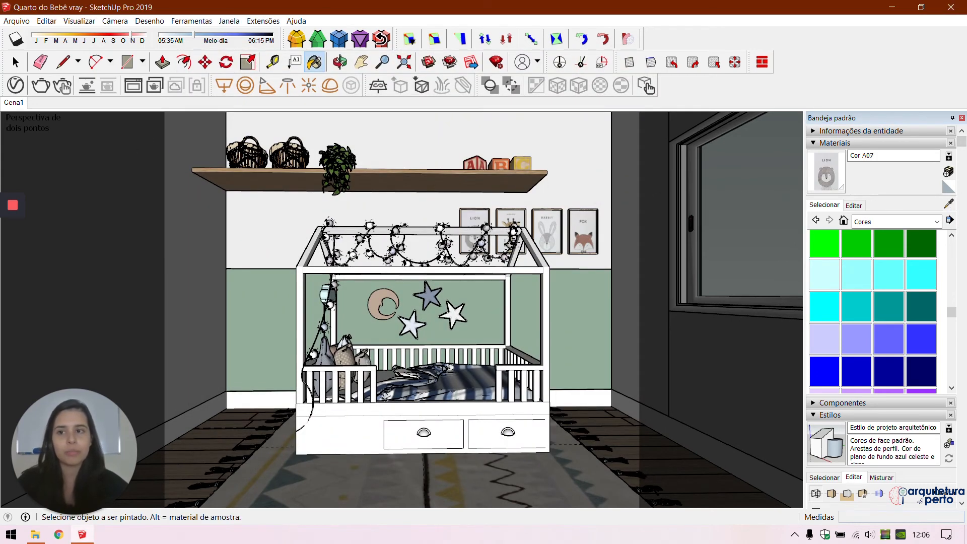
click(15, 86)
click(518, 374)
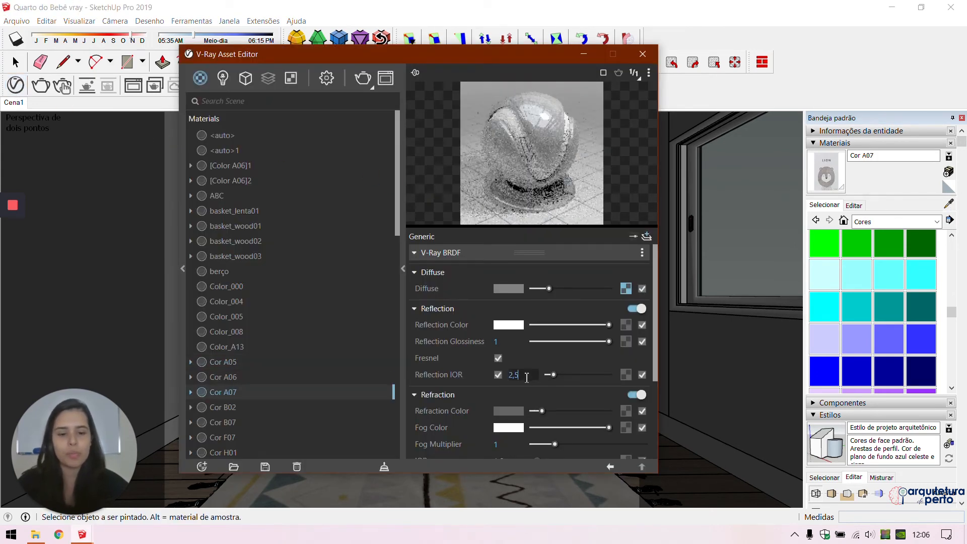
key(Return)
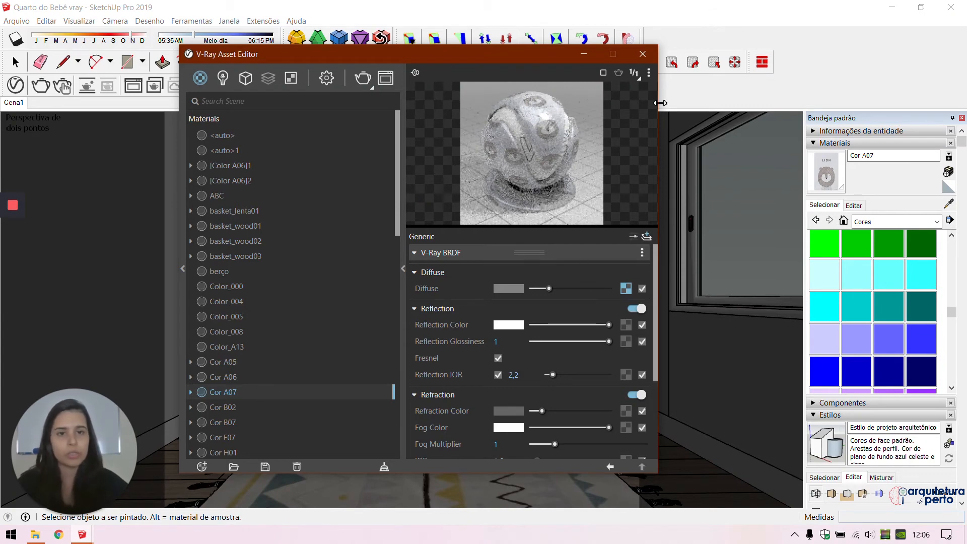
click(651, 56)
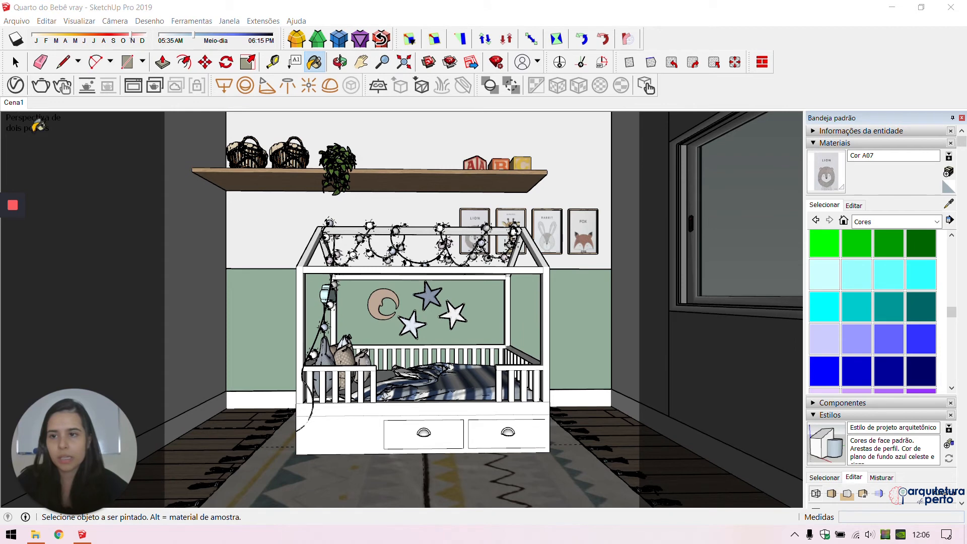
Step: Reframe the two-point perspective slightly closer to the crib and pan it so the crib shifts a little to the left
click(14, 63)
key(z)
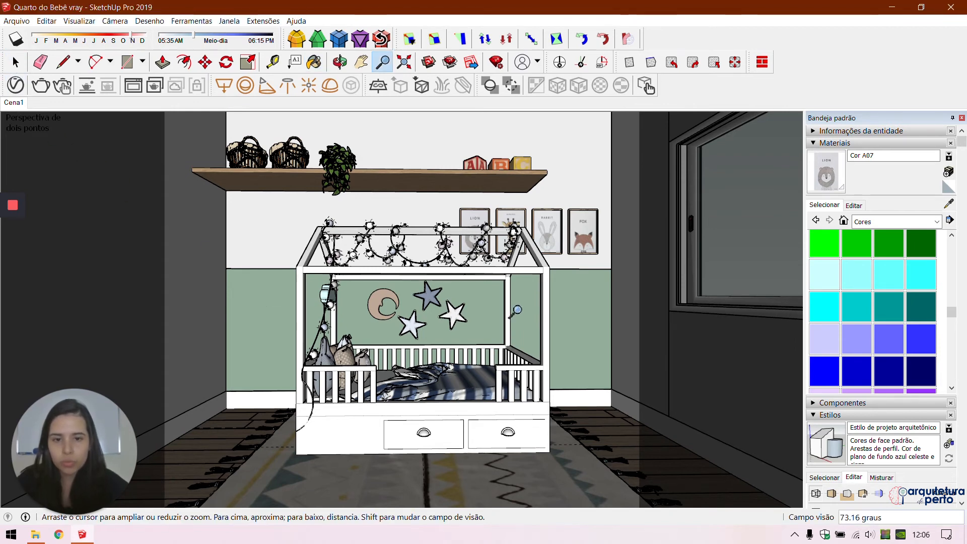
scroll(514, 312, down, 1)
scroll(514, 311, up, 3)
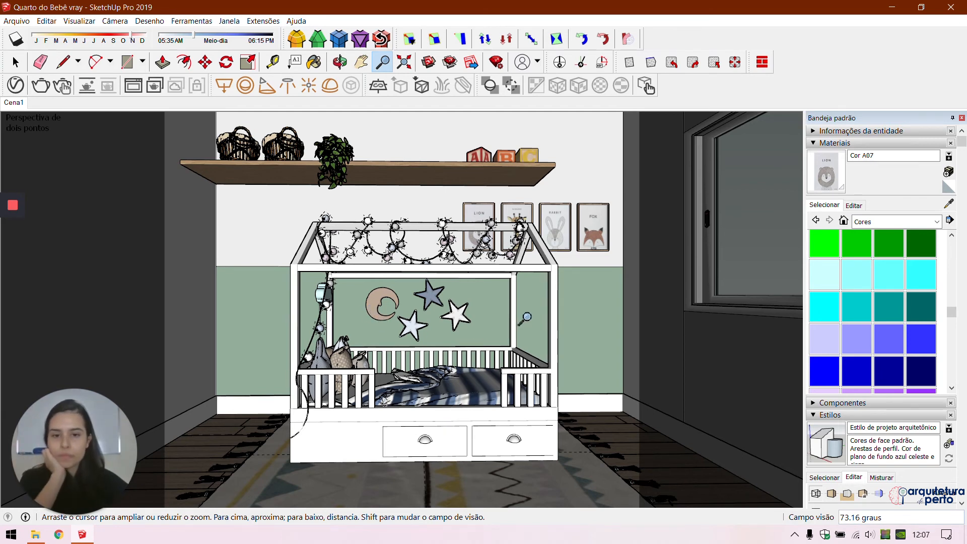
scroll(422, 314, up, 1)
click(361, 62)
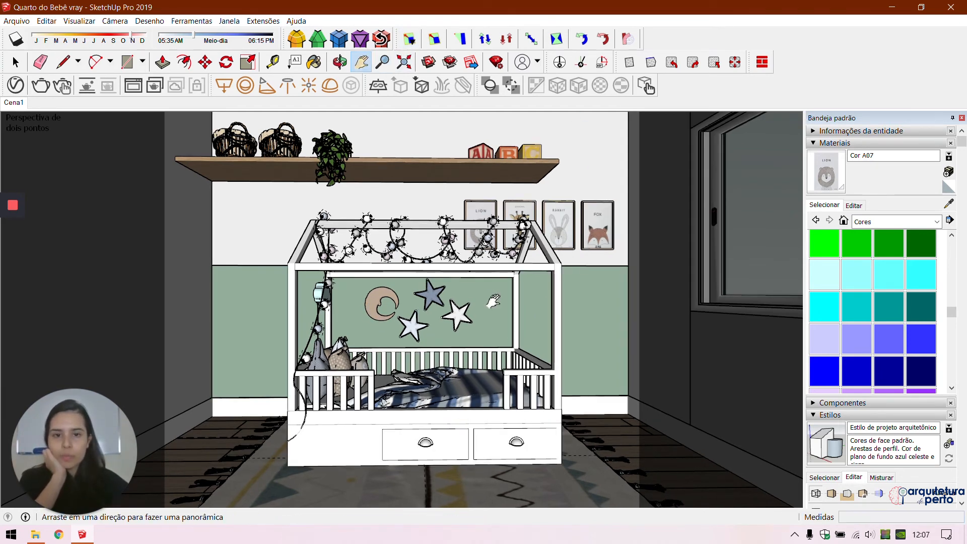
drag(490, 301, 473, 301)
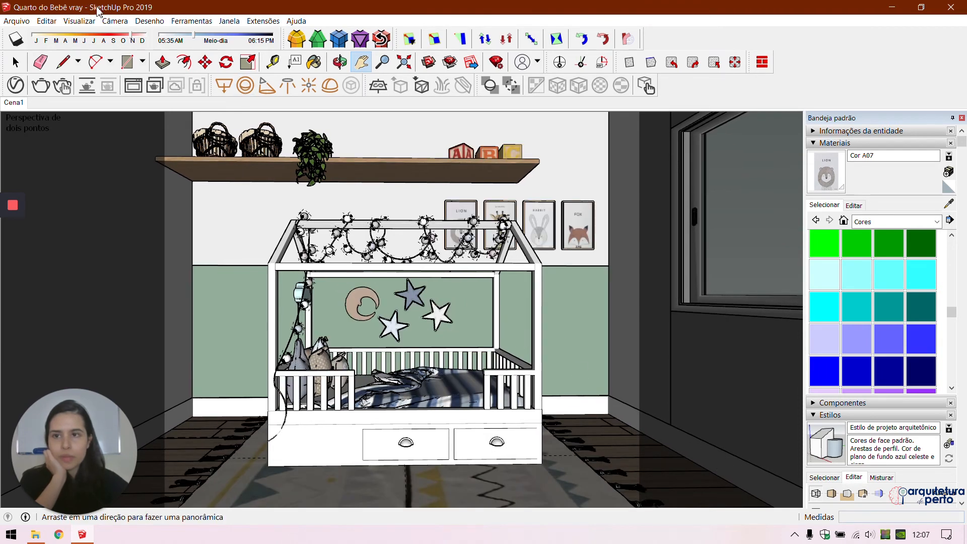
Step: Update scene Cena1 with the new framing and shadows turned on, and close the default tray
click(115, 21)
click(119, 24)
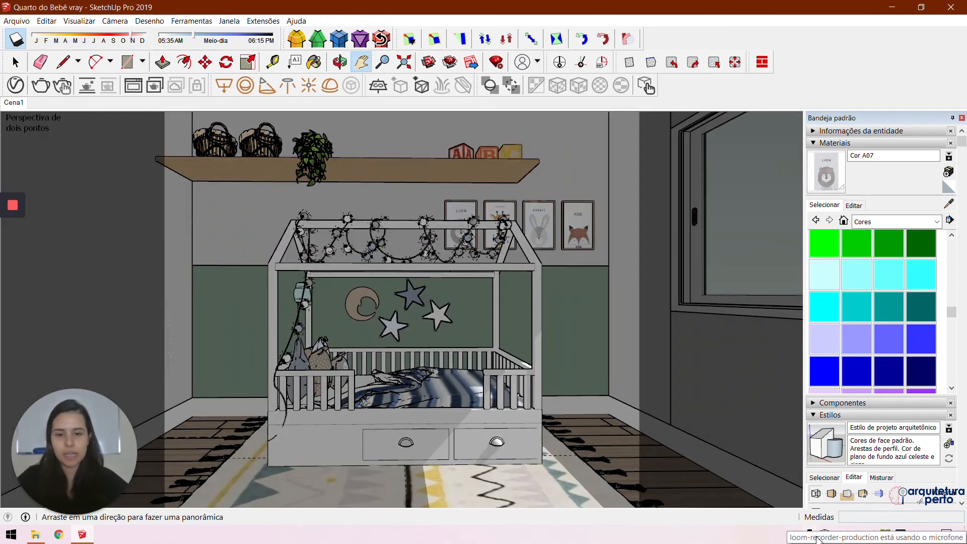
right_click(10, 106)
click(35, 151)
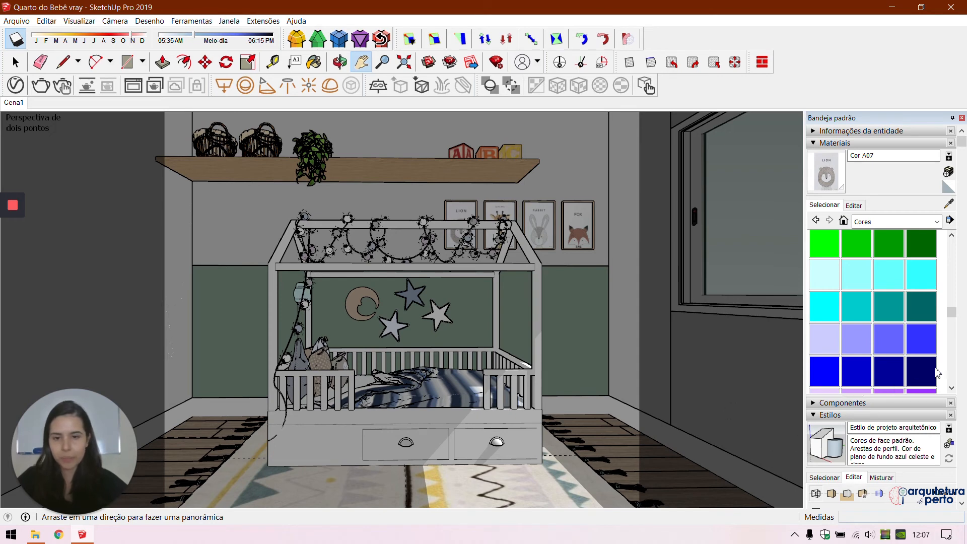
click(961, 118)
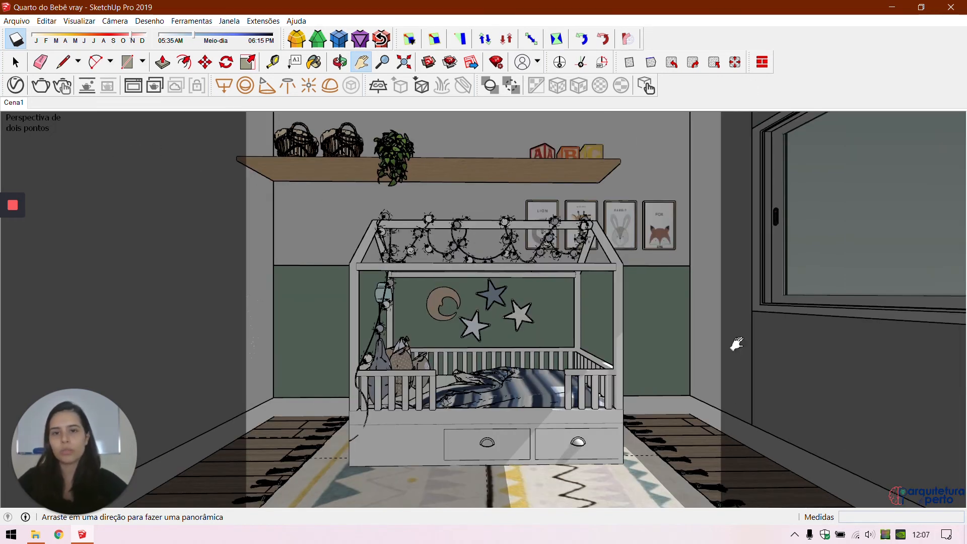
Step: Run a short V-Ray test render of Cena1, clear the image and close the frame buffer
click(42, 87)
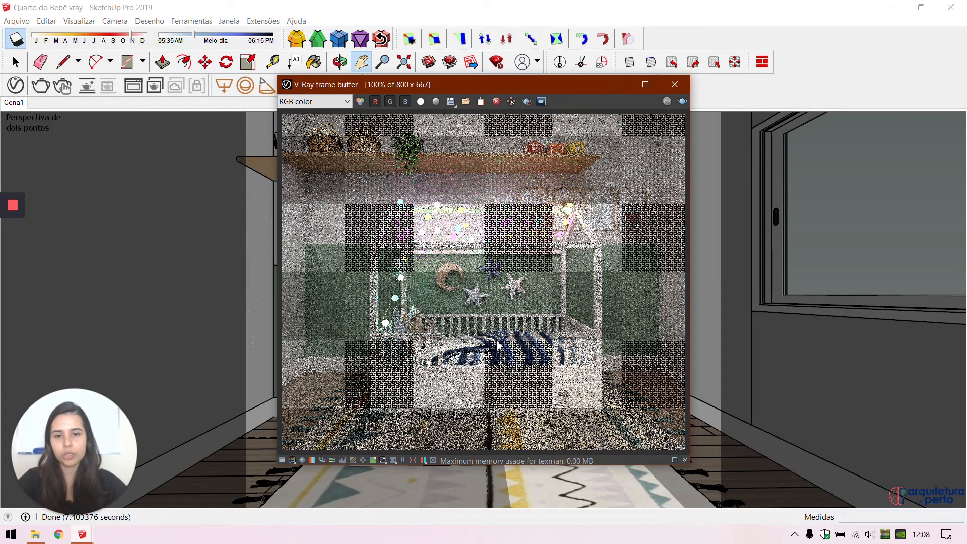
click(496, 102)
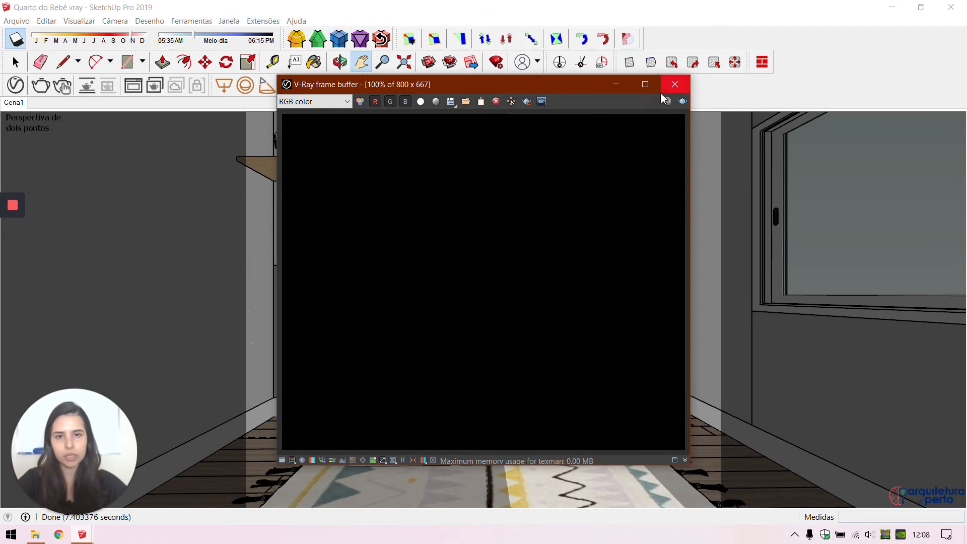
click(674, 87)
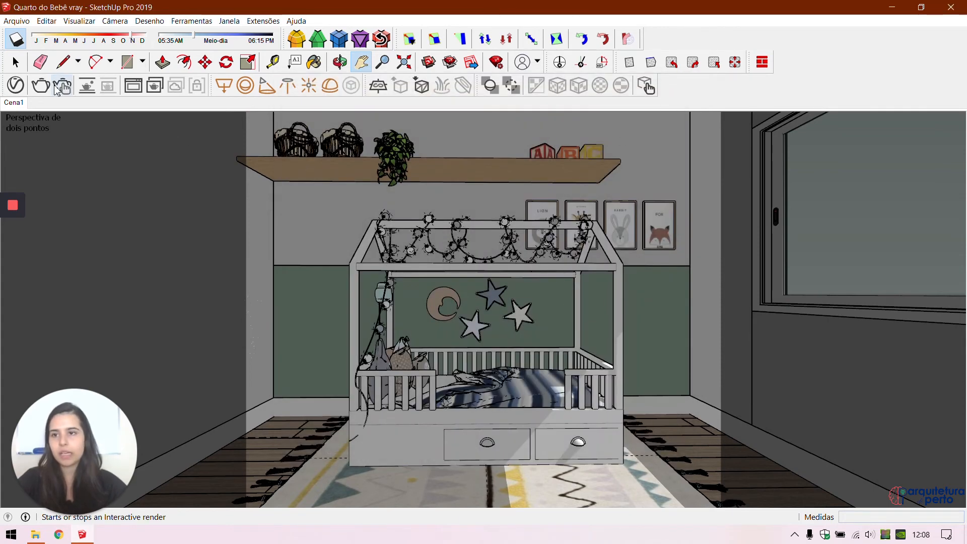
Step: Set the intensity of Mesh Light, Mesh Light#1, Mesh Light#2 and Mesh Light#3 to 65 in the V-Ray Asset Editor
click(22, 89)
click(223, 79)
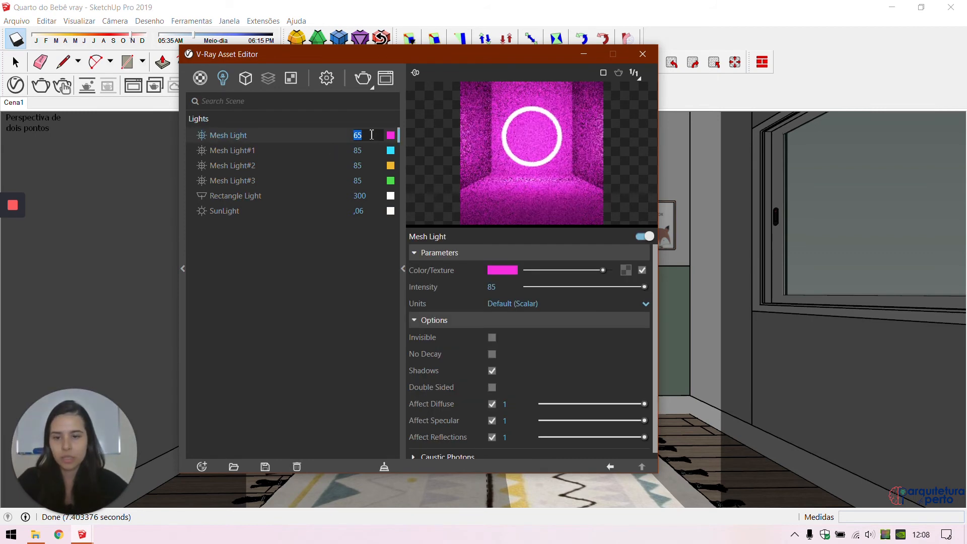
double_click(367, 151)
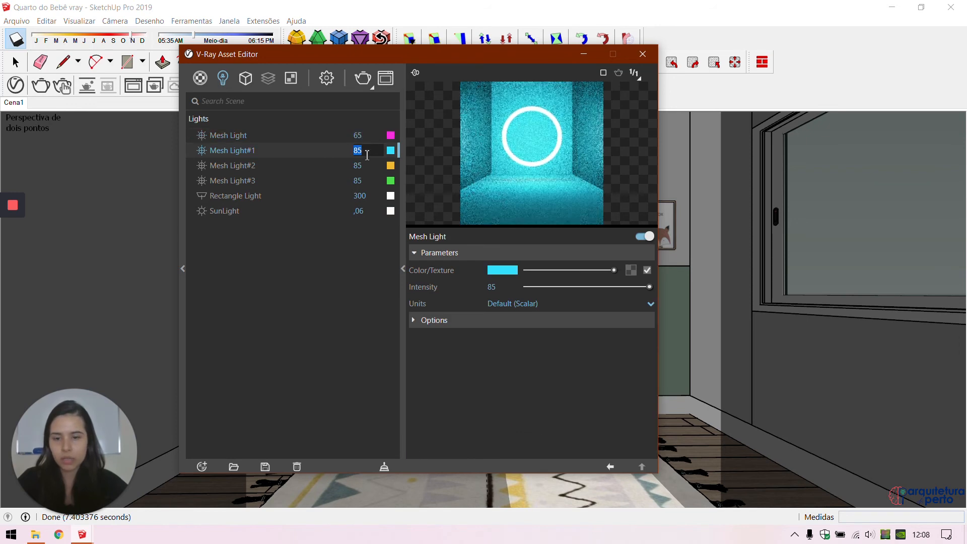
text(65)
double_click(366, 167)
text(65)
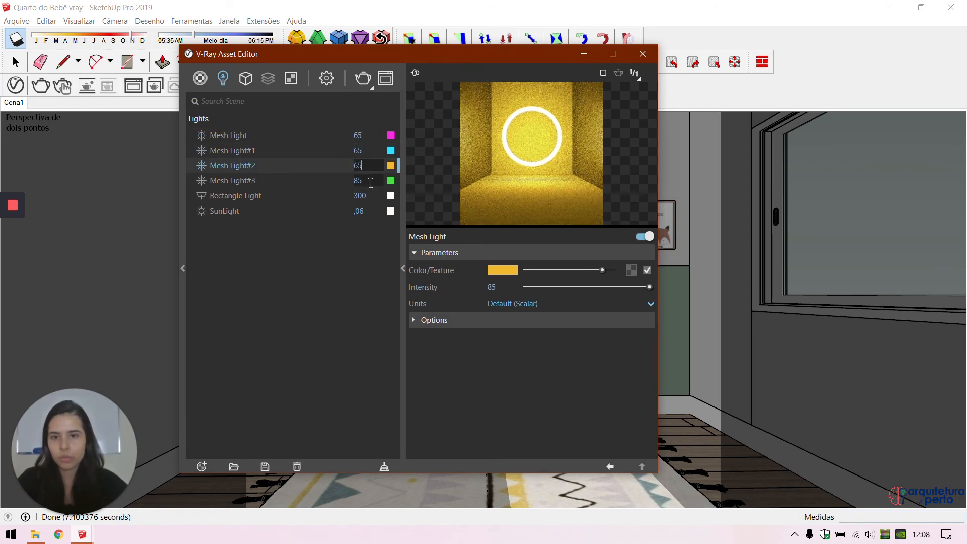
double_click(366, 181)
text(65)
key(Return)
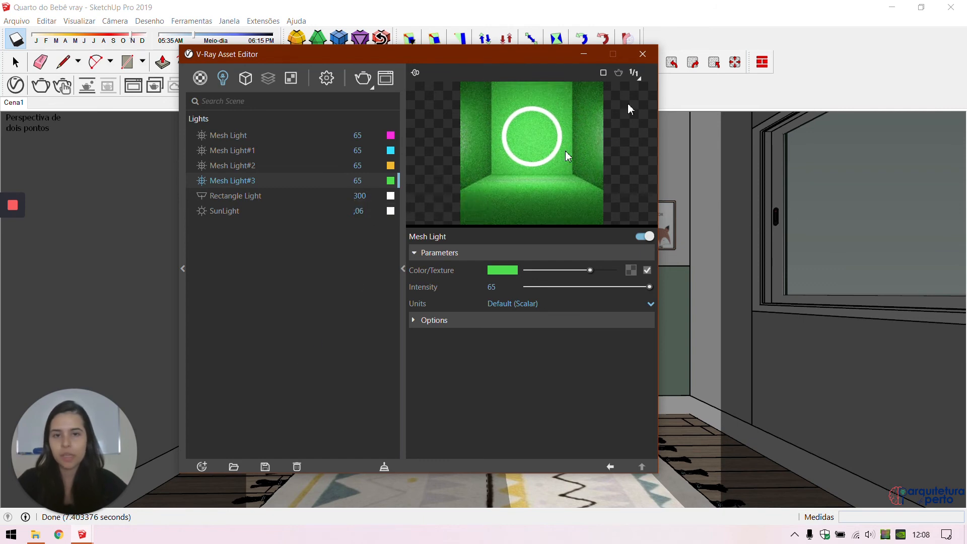
click(642, 54)
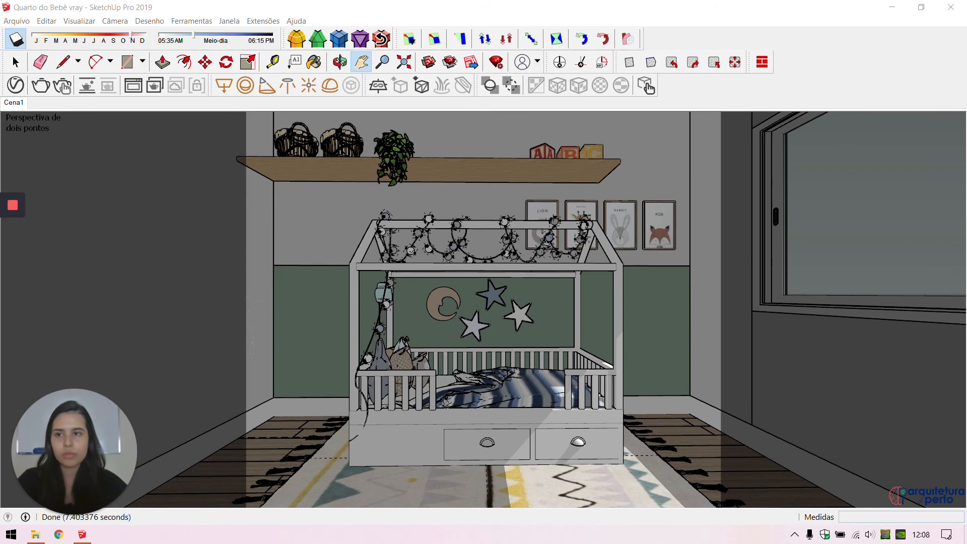
Step: Sample the striped bedding material and replace its diffuse bitmap with 1_dobby fabric texture-seamless from the Tecido folder
click(16, 39)
key(b)
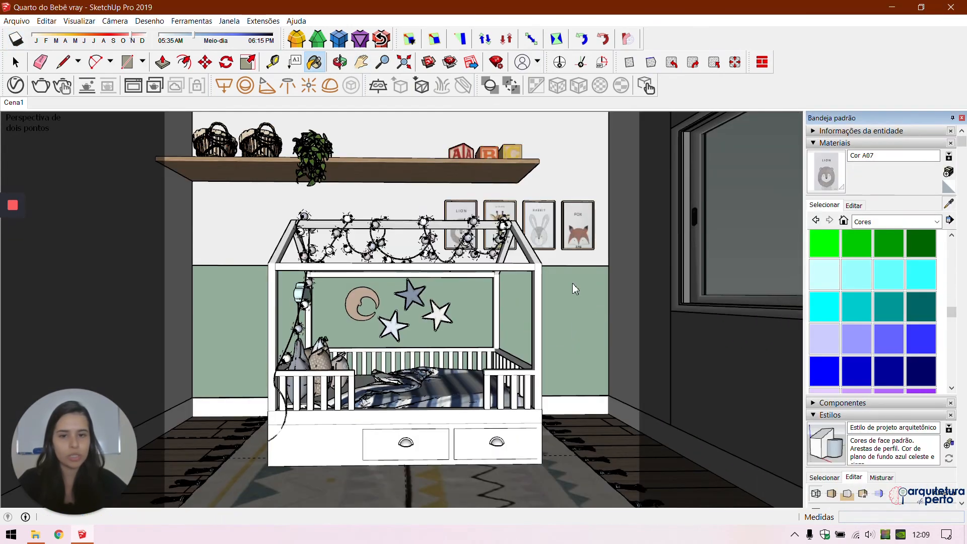
alt+click(451, 384)
click(15, 61)
click(16, 84)
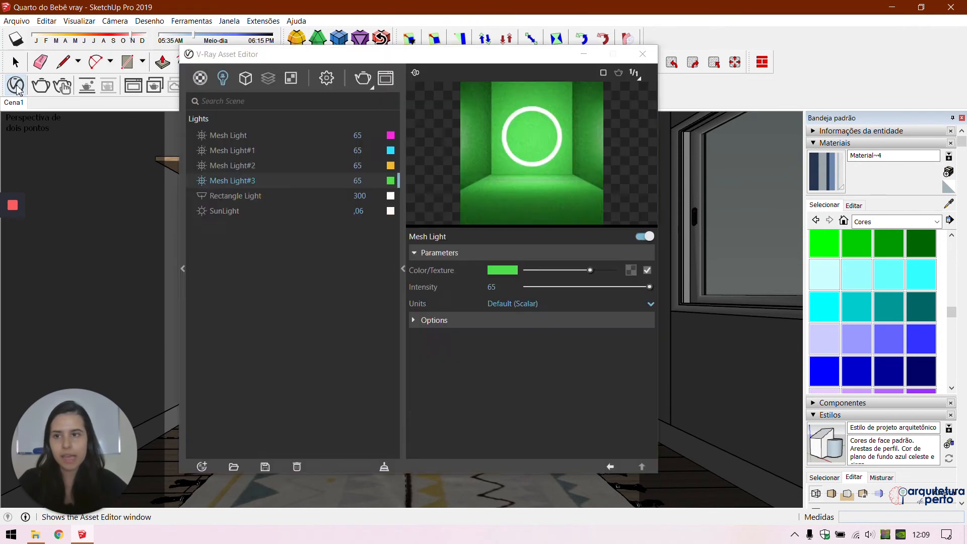
click(826, 181)
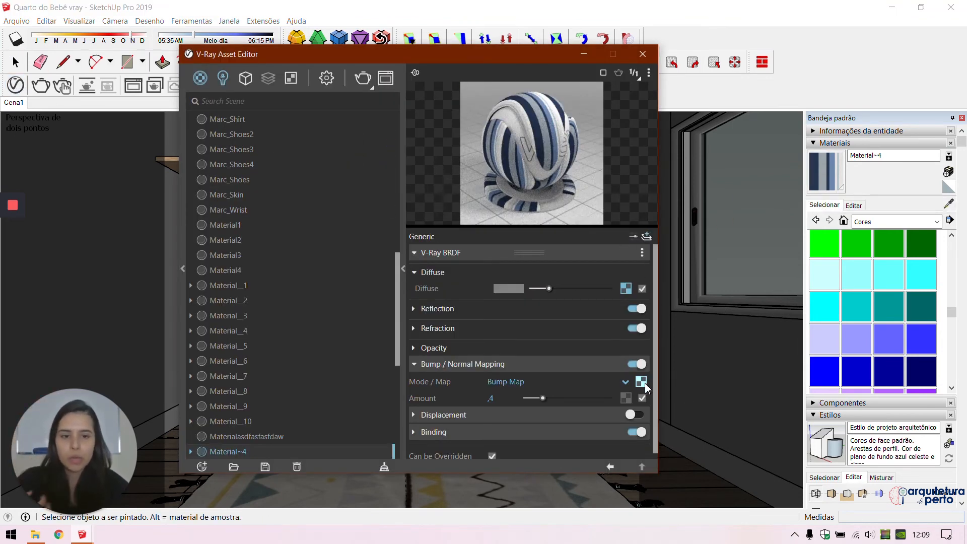
click(625, 288)
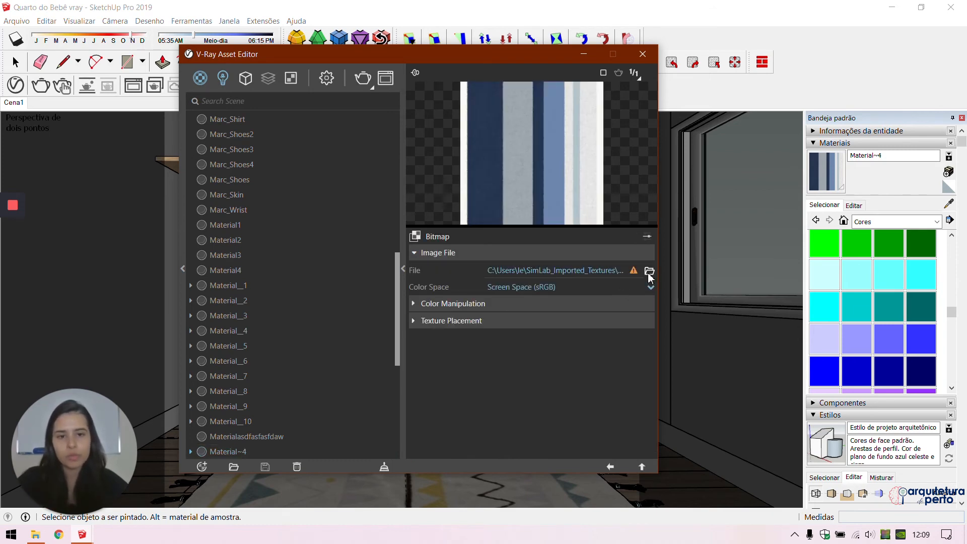
click(648, 271)
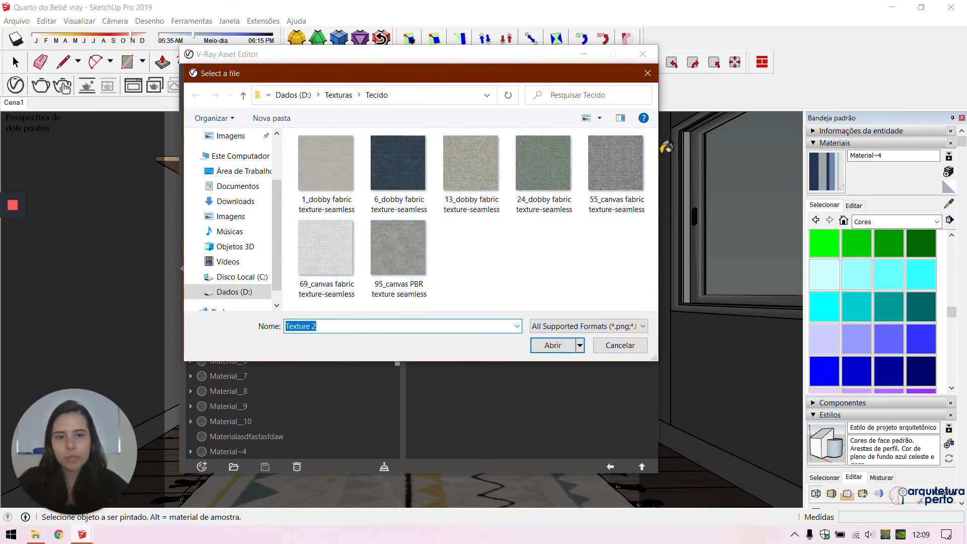
click(330, 155)
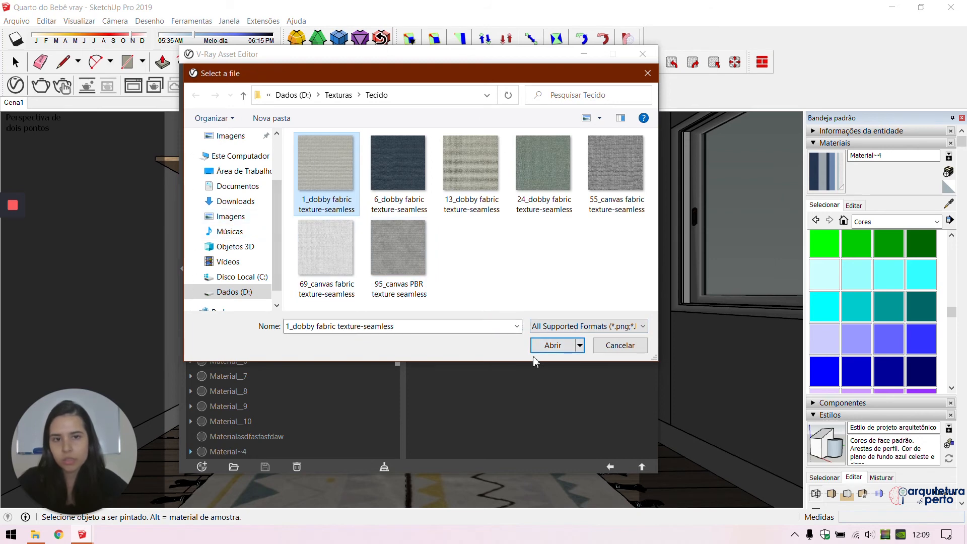
click(552, 346)
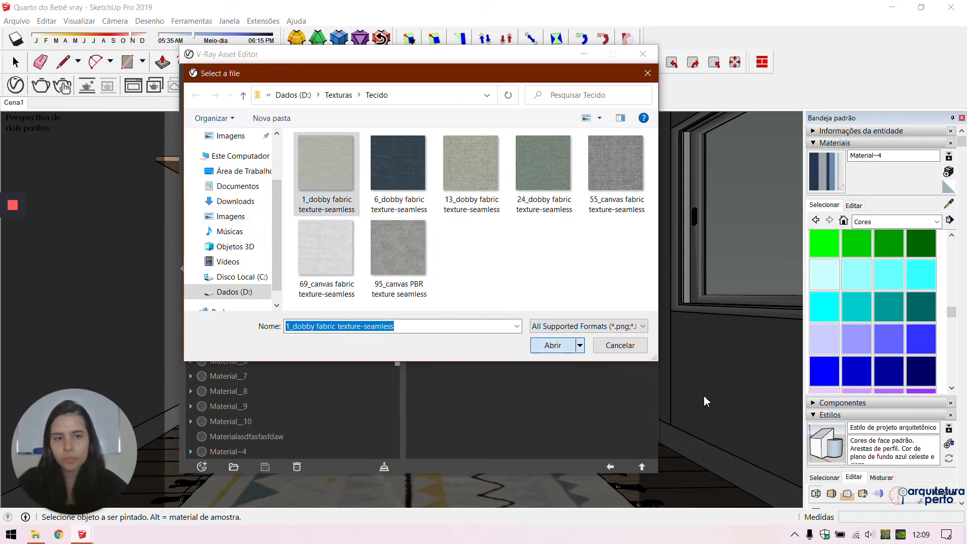
key(Return)
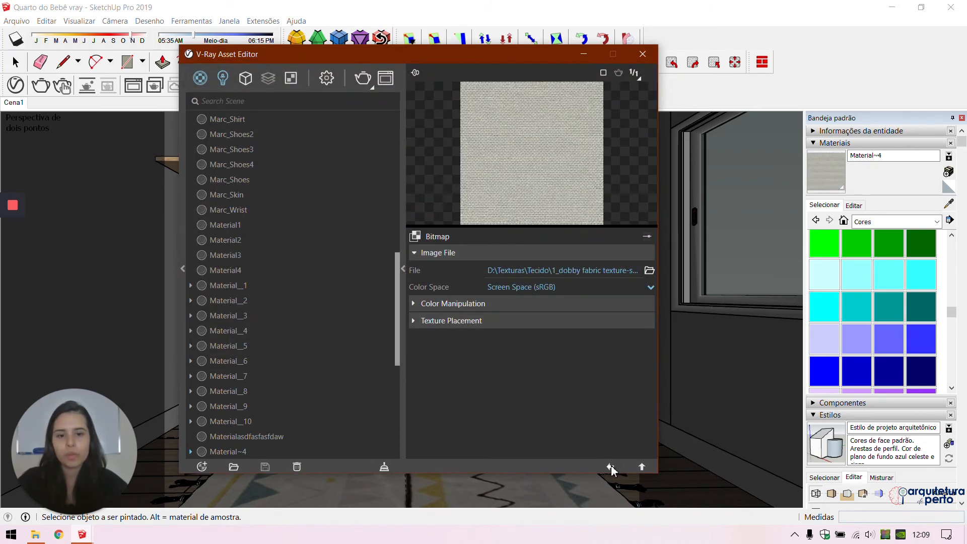
click(610, 467)
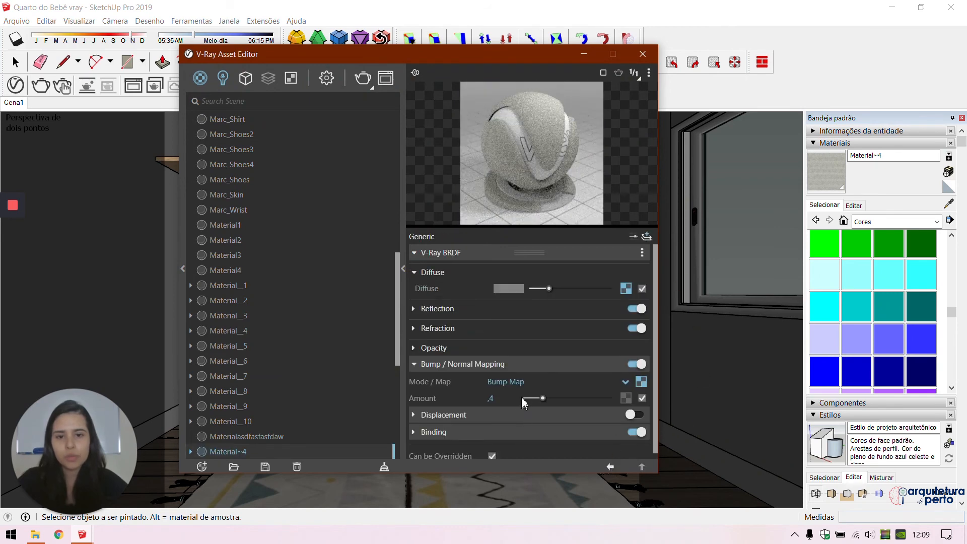
Step: Examine the bedding material's bump map and inspect the new fabric texture up close on the bed
click(642, 382)
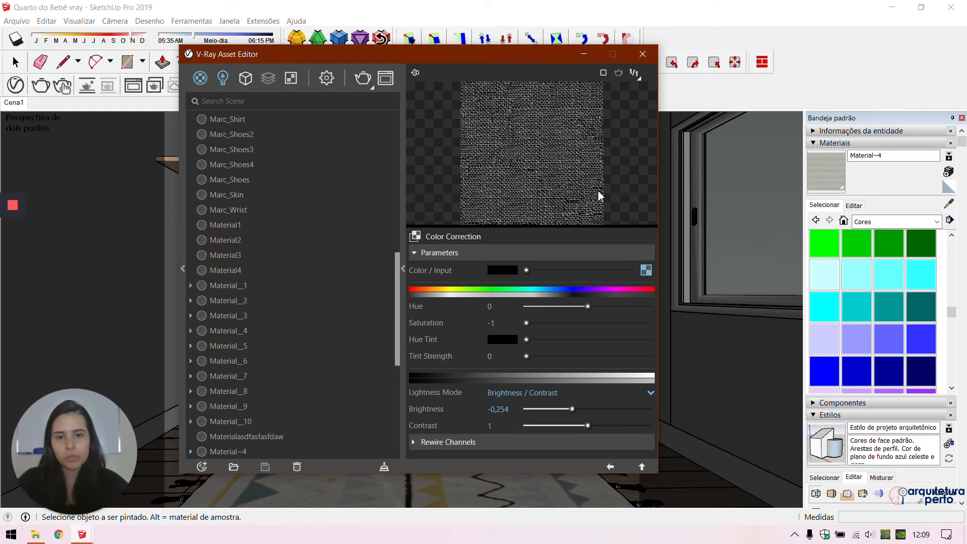
click(611, 466)
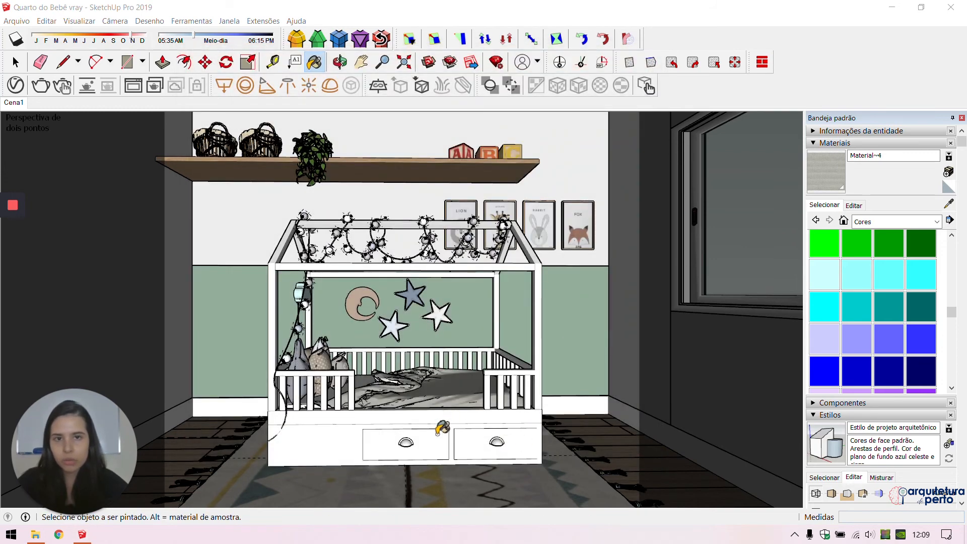
scroll(442, 430, up, 1)
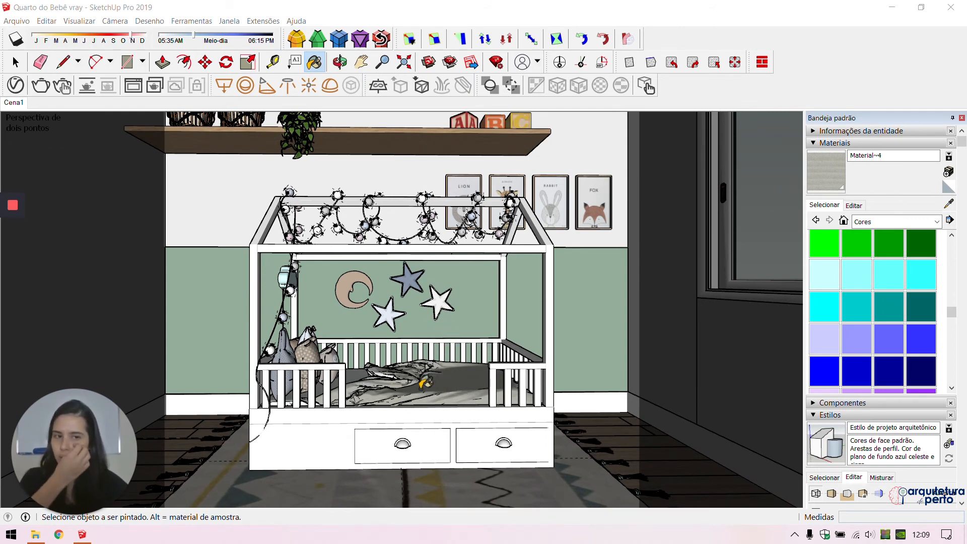
scroll(425, 383, up, 5)
mouse_move(504, 382)
middle_down()
mouse_move(509, 399)
mouse_move(486, 364)
mouse_move(526, 453)
middle_up()
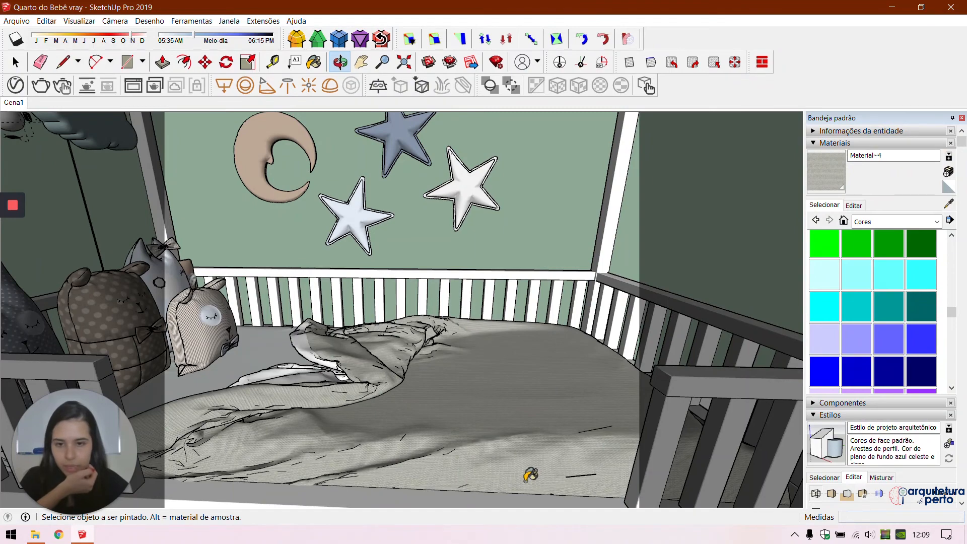
scroll(528, 473, up, 3)
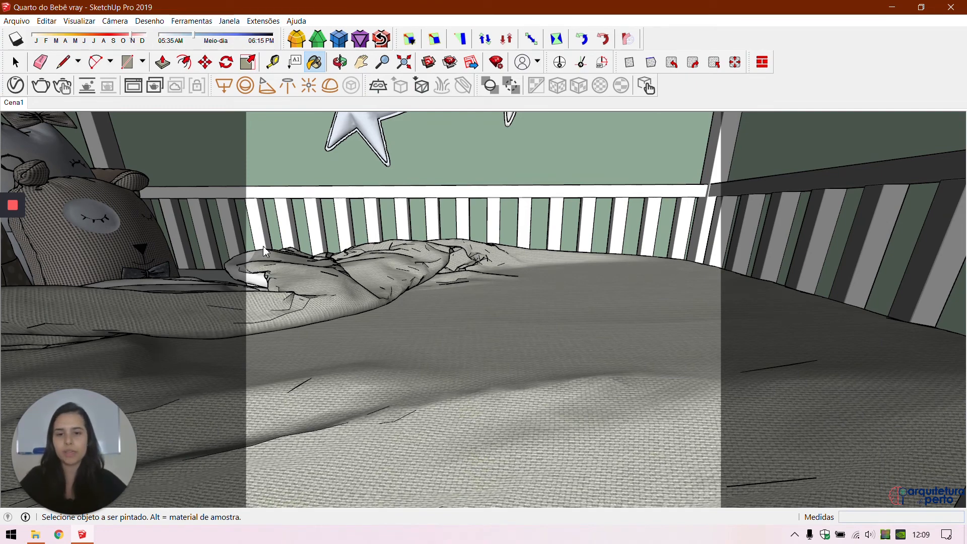
scroll(263, 251, down, 1)
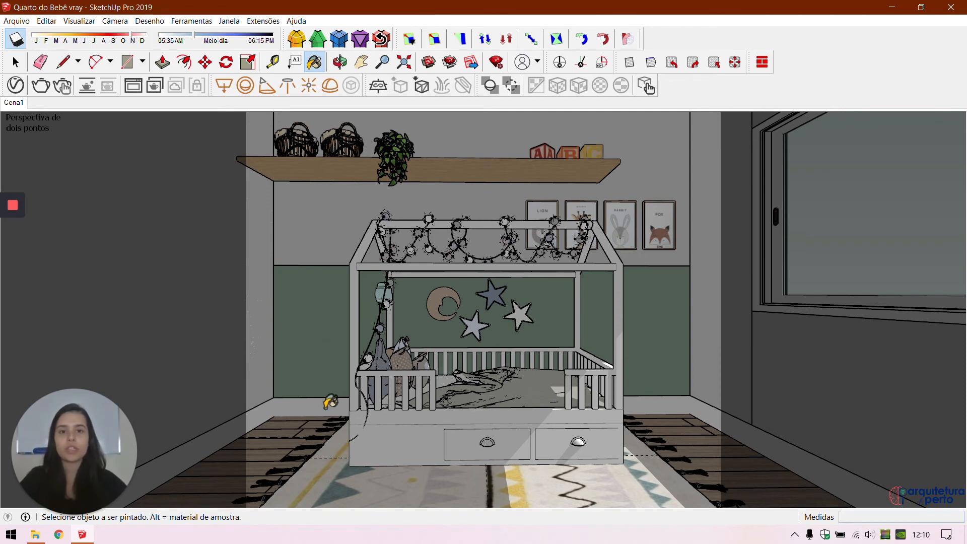
Step: Render Cena1 in V-Ray to check the lights and new bedding, clear the image and close the frame buffer
click(41, 85)
click(12, 255)
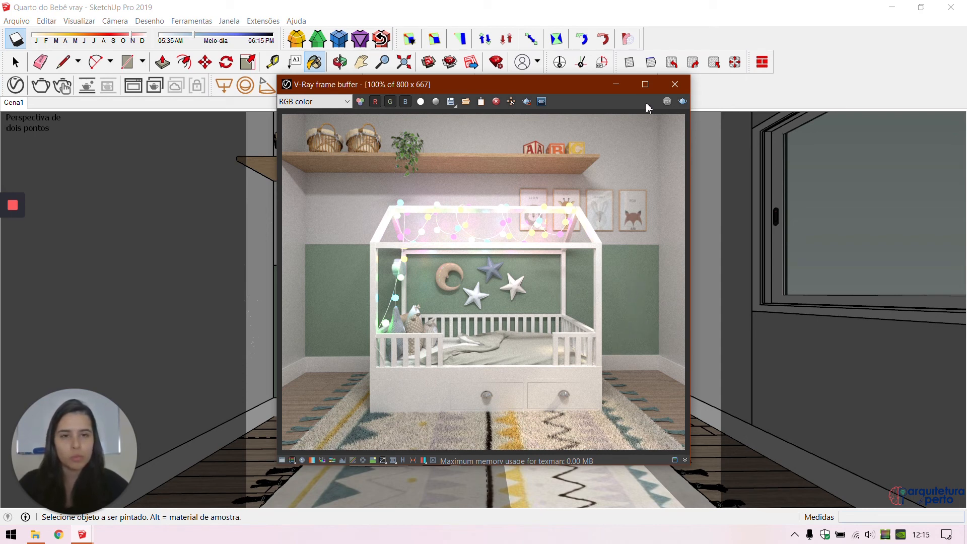
click(496, 101)
click(675, 84)
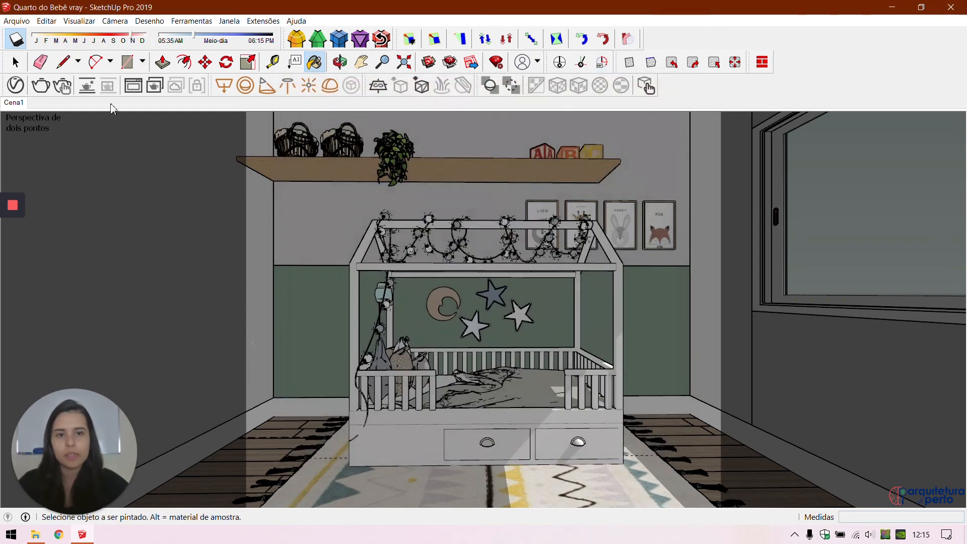
Step: Lower the intensity of all four mesh lights to 45 in the V-Ray Asset Editor
click(15, 84)
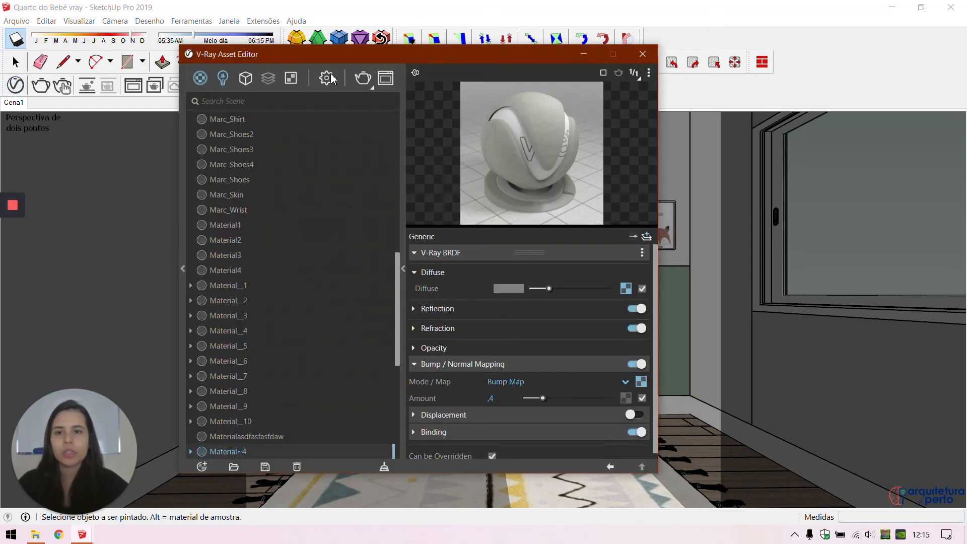
click(222, 78)
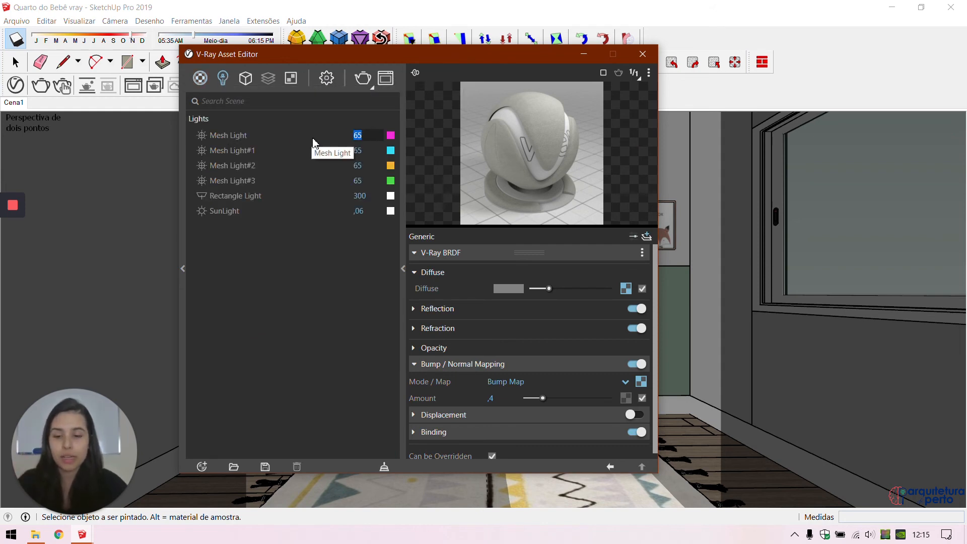
text(45)
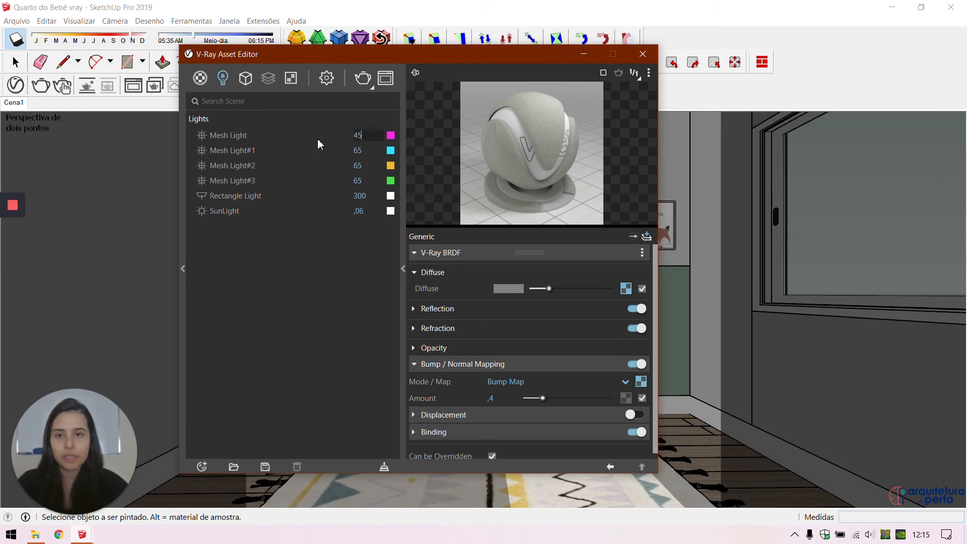
key(Tab)
text(45)
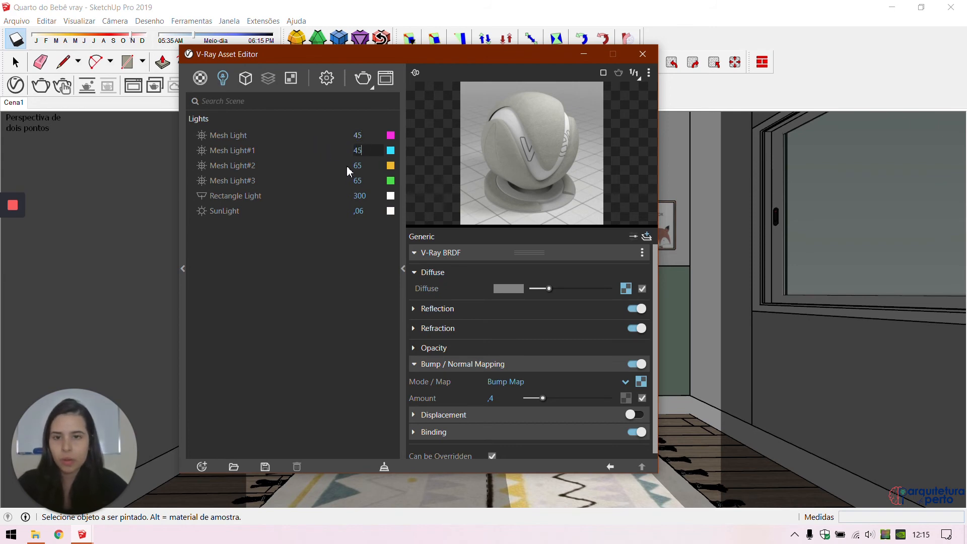
key(Tab)
text(45)
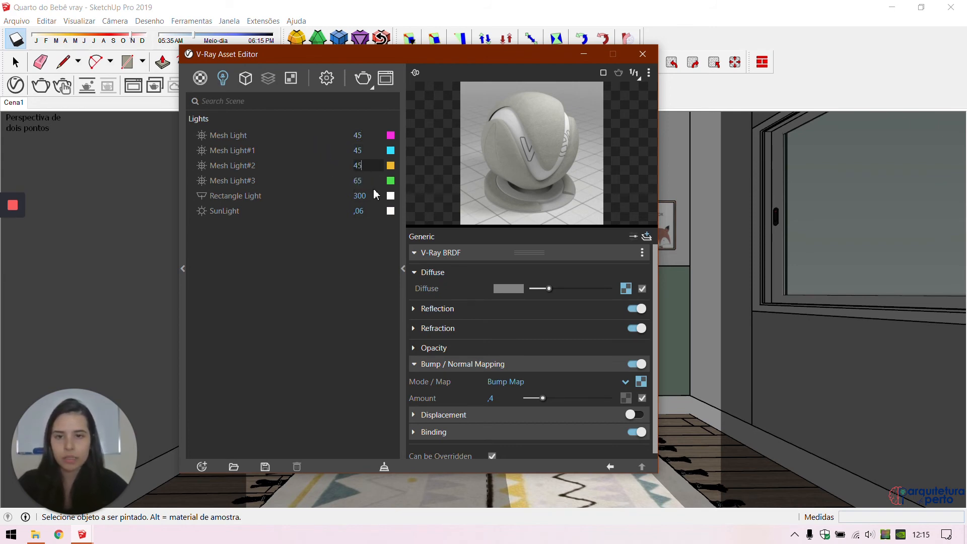
key(Tab)
text(45)
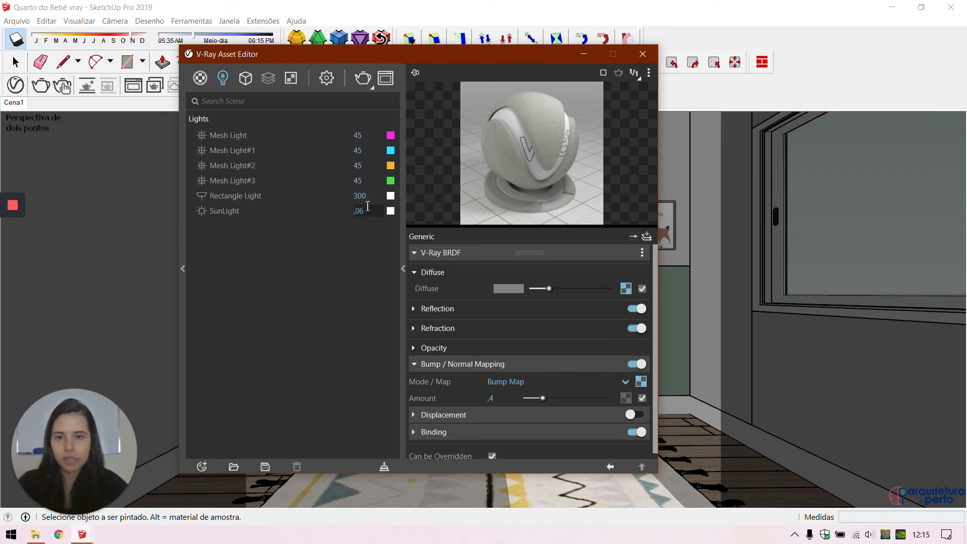
Step: Set the Rectangle Light intensity to 270 and the SunLight intensity to 0,08, and close the Asset Editor
key(Tab)
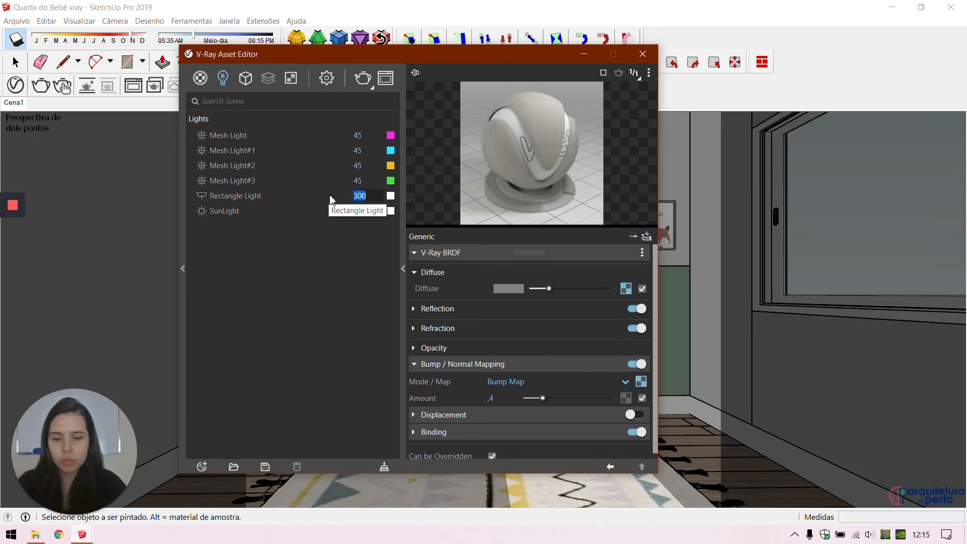
text(270)
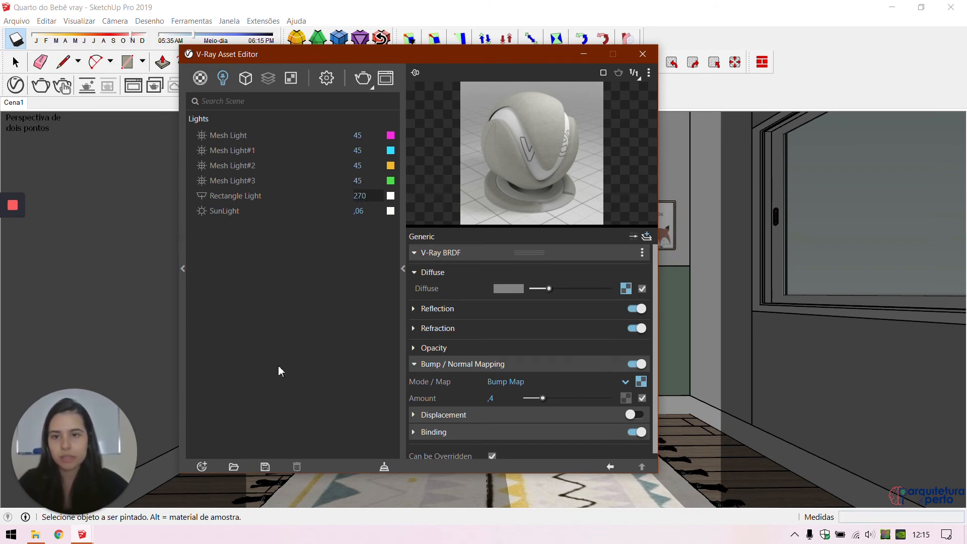
key(Return)
click(260, 199)
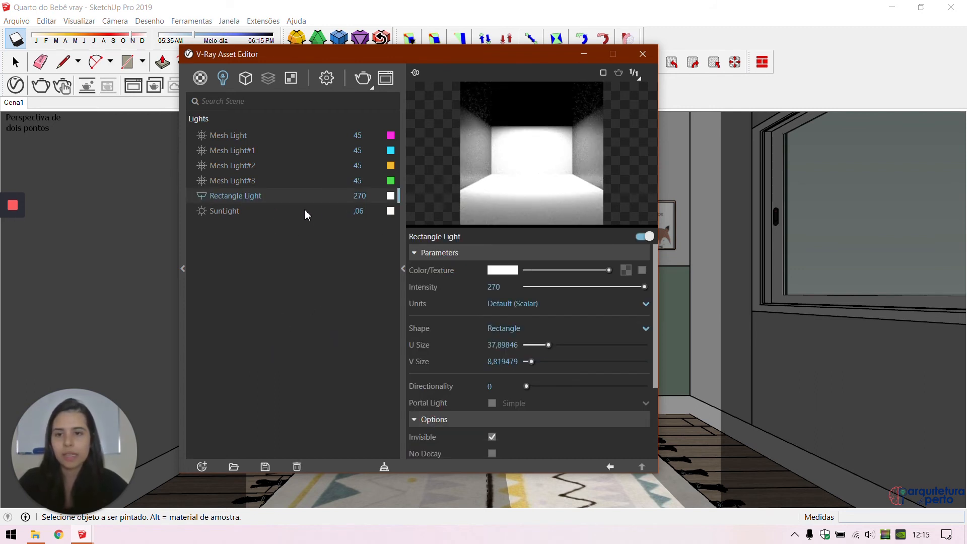
click(371, 212)
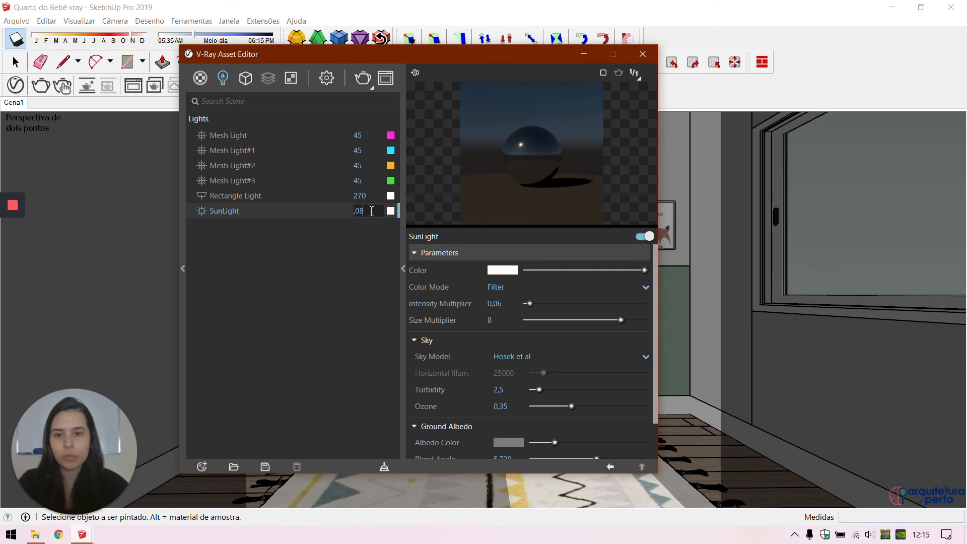
click(359, 295)
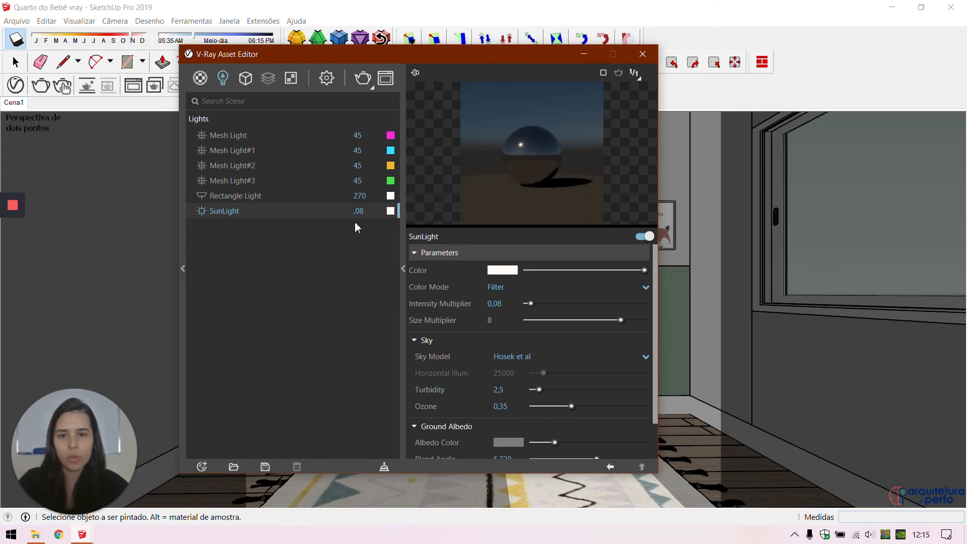
click(643, 55)
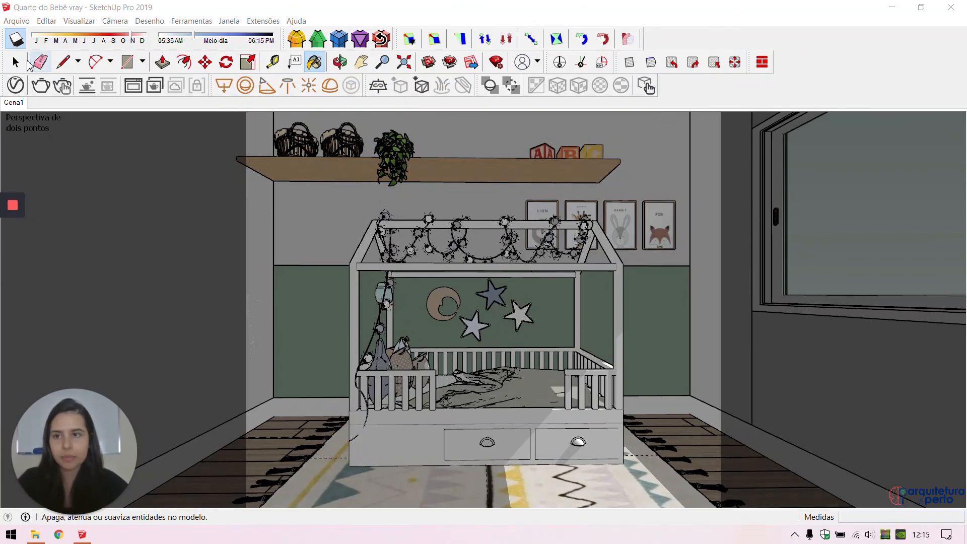
Step: Sample the green wall material Cor F07 and set its reflection glossiness to 0,75 and bump amount to 0,4
click(17, 63)
key(b)
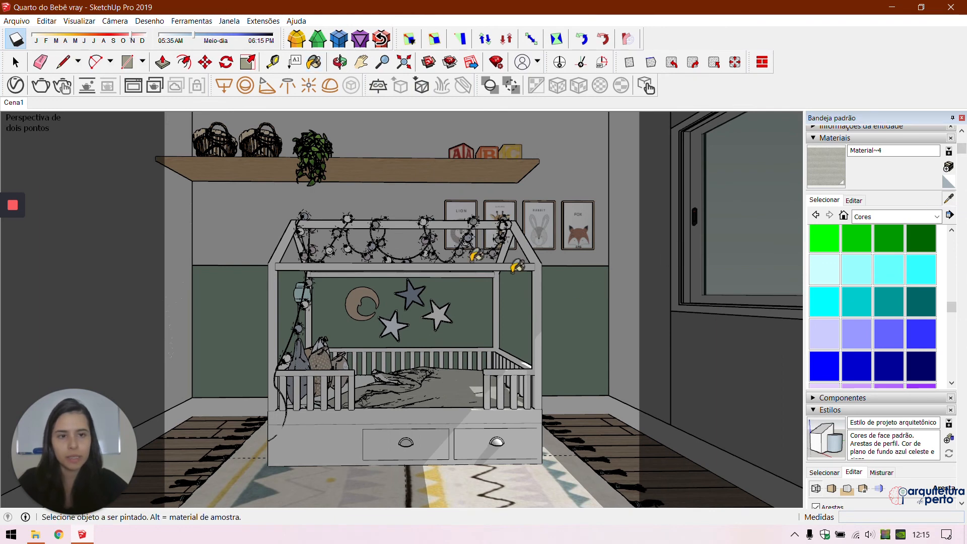
click(511, 272)
click(15, 85)
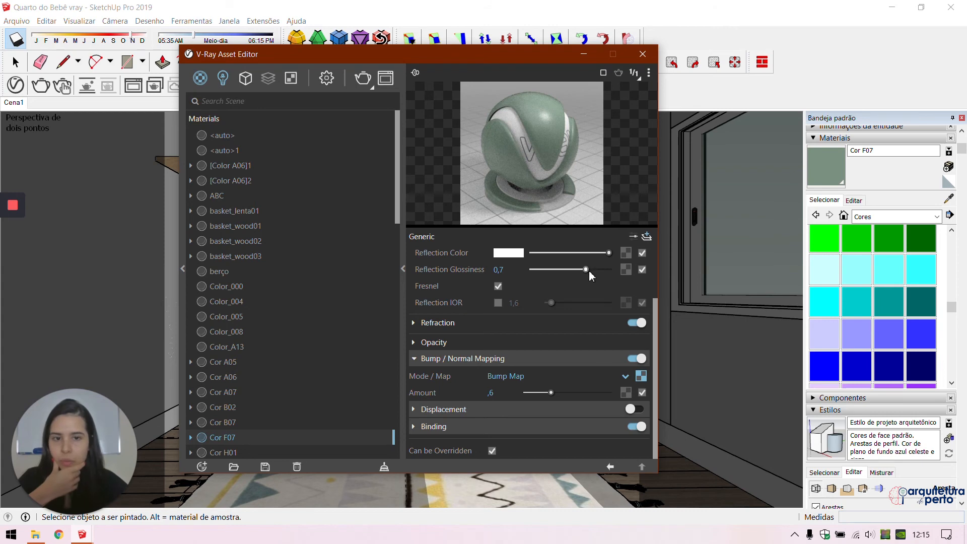
drag(591, 270, 593, 270)
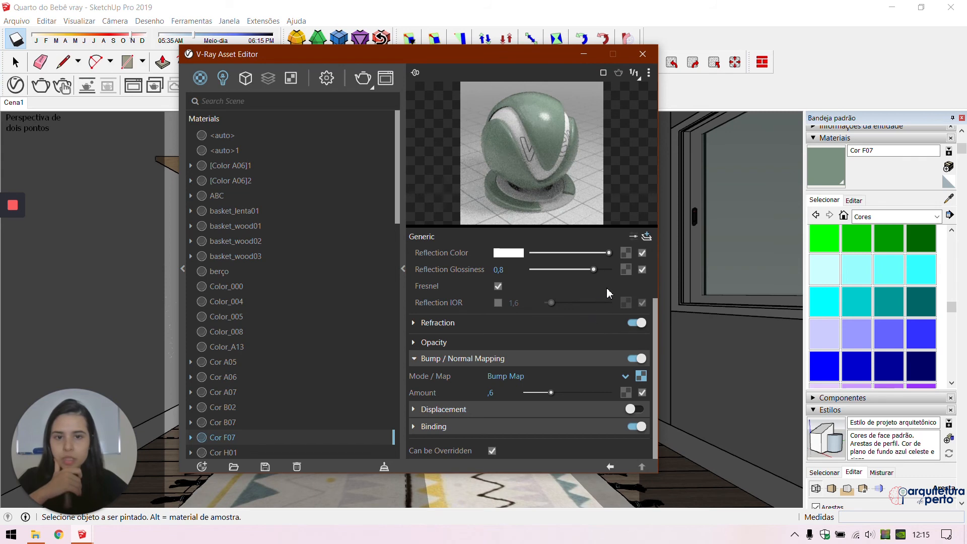
drag(594, 267, 590, 267)
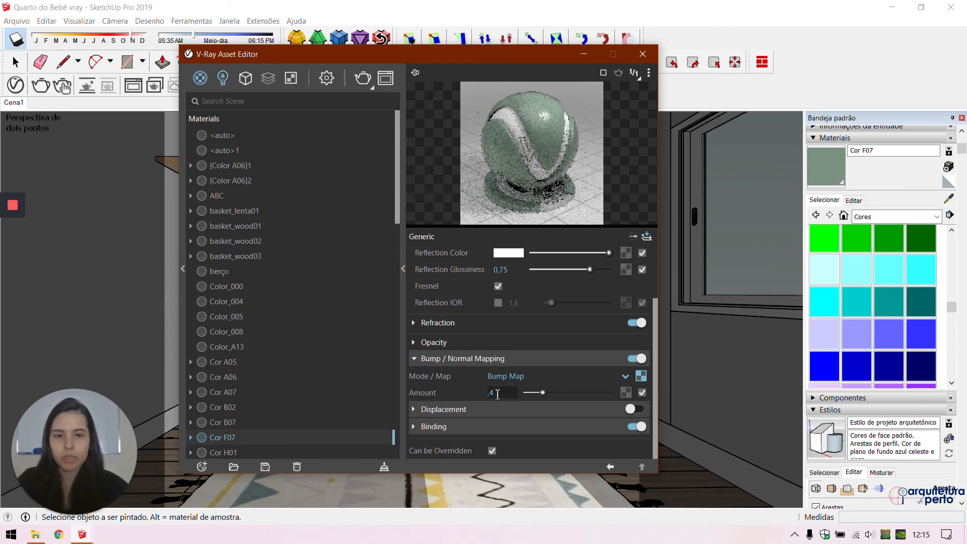
drag(590, 268, 589, 268)
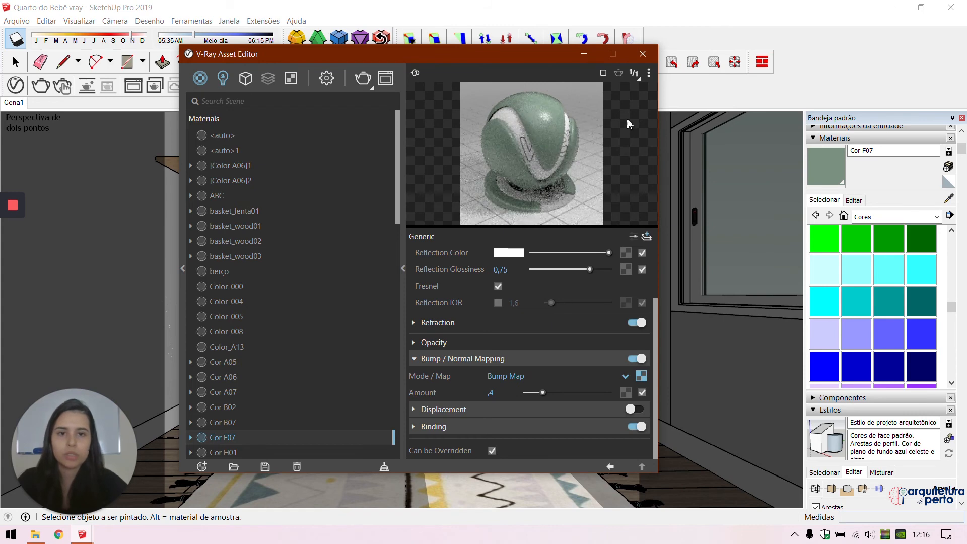
click(642, 54)
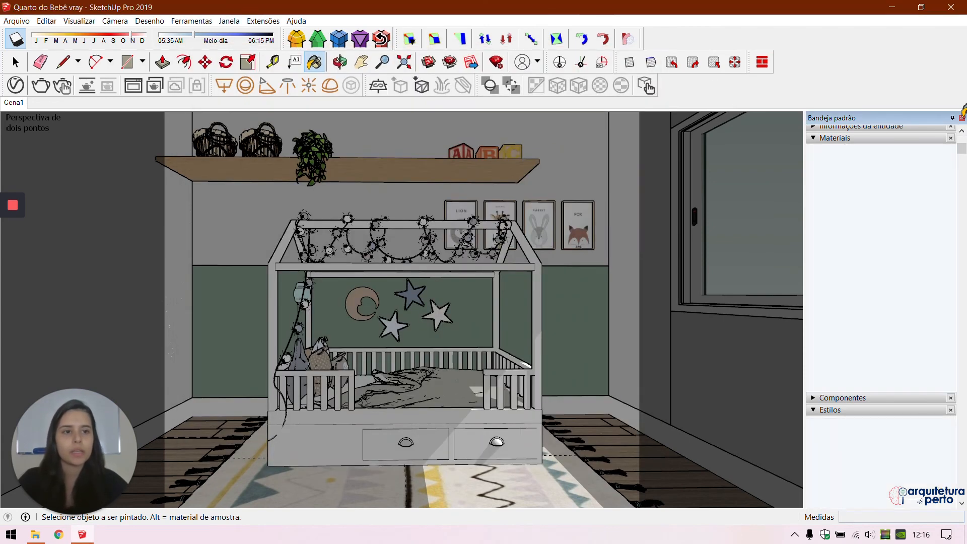
click(962, 118)
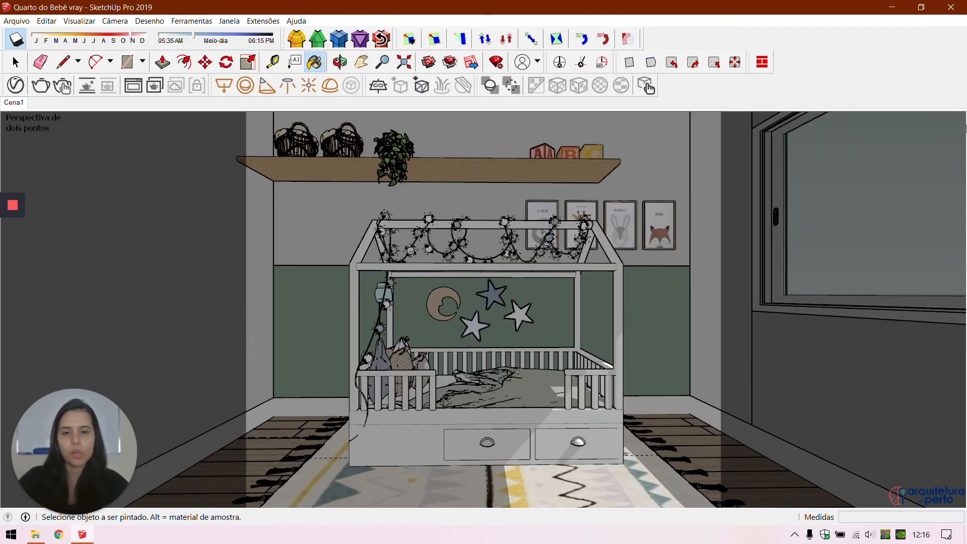
Step: Render Cena1 in V-Ray to check the adjusted lights and green wall, clear the image and minimize the frame buffer
click(38, 94)
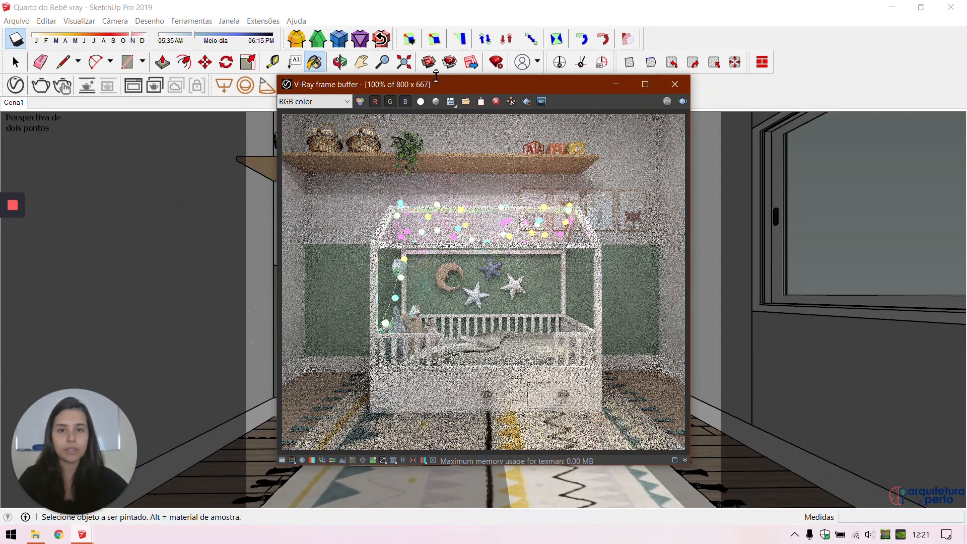
click(496, 102)
click(616, 84)
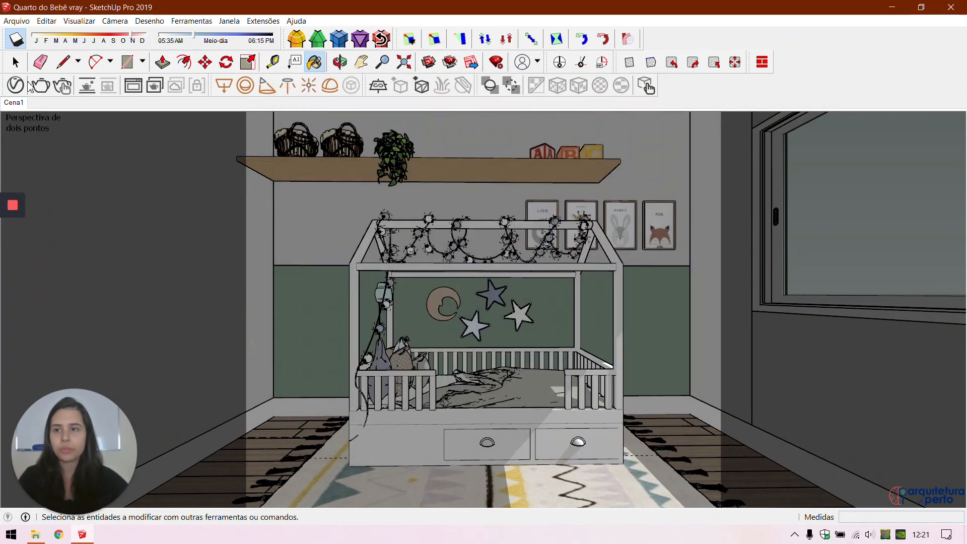
Step: Set the SunLight intensity to 0,1 and the Rectangle Light intensity to 245 in the V-Ray Asset Editor
click(17, 85)
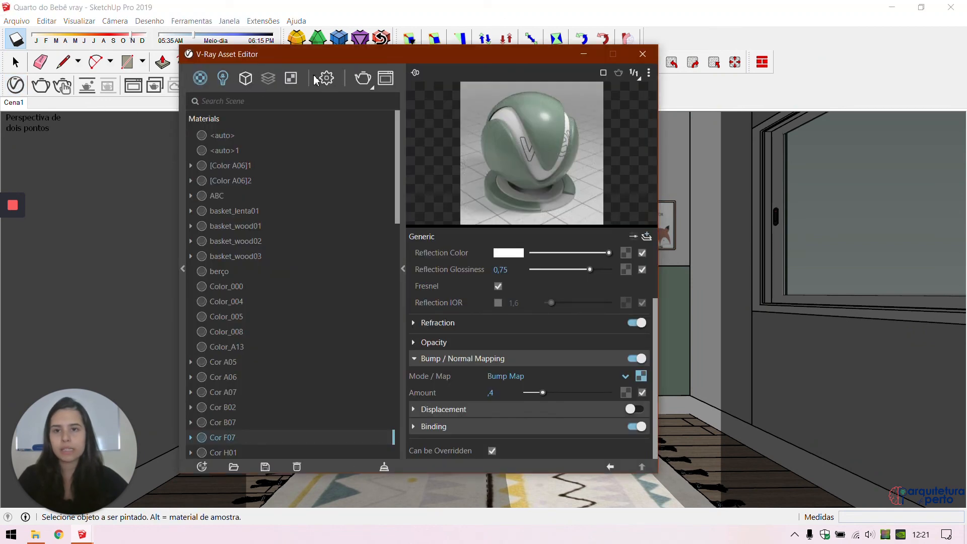
click(223, 78)
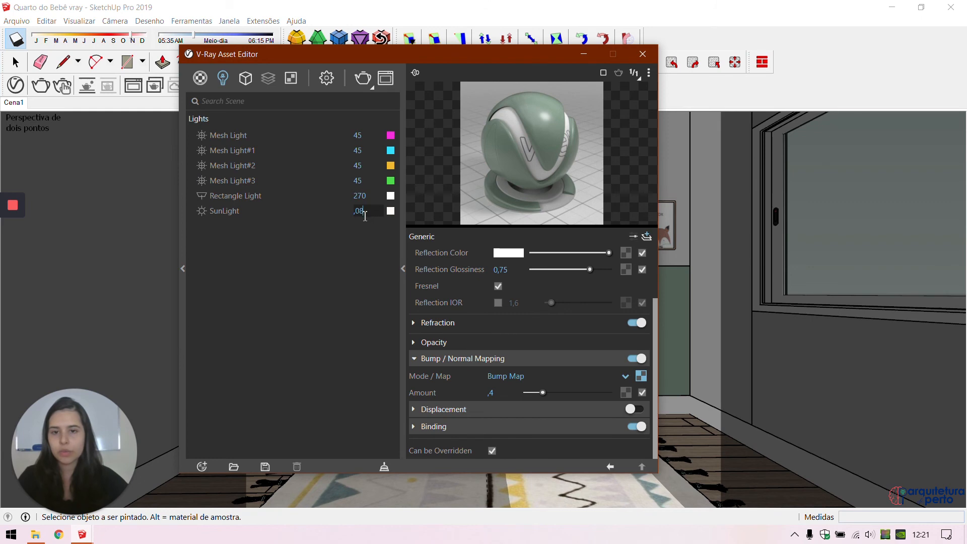
text(,1)
key(Return)
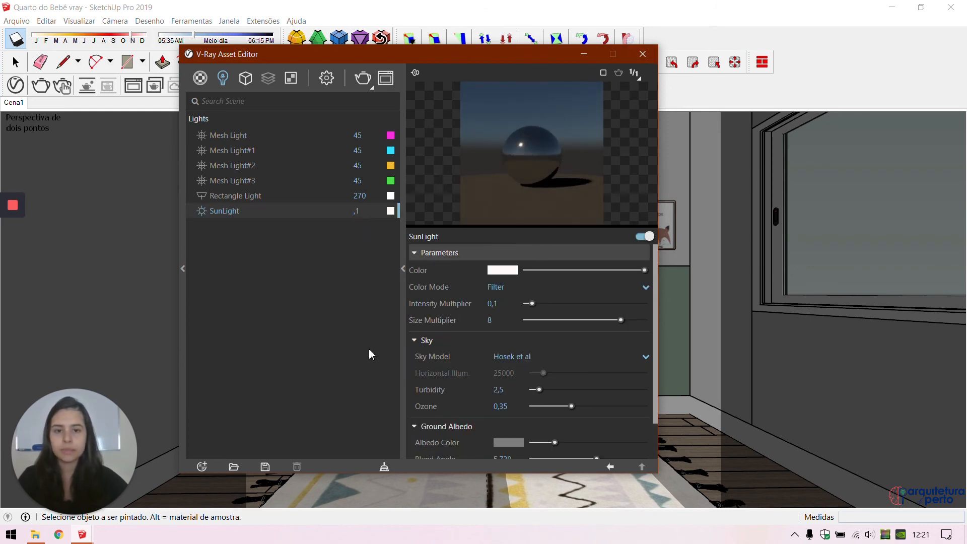
click(248, 199)
drag(369, 196, 362, 196)
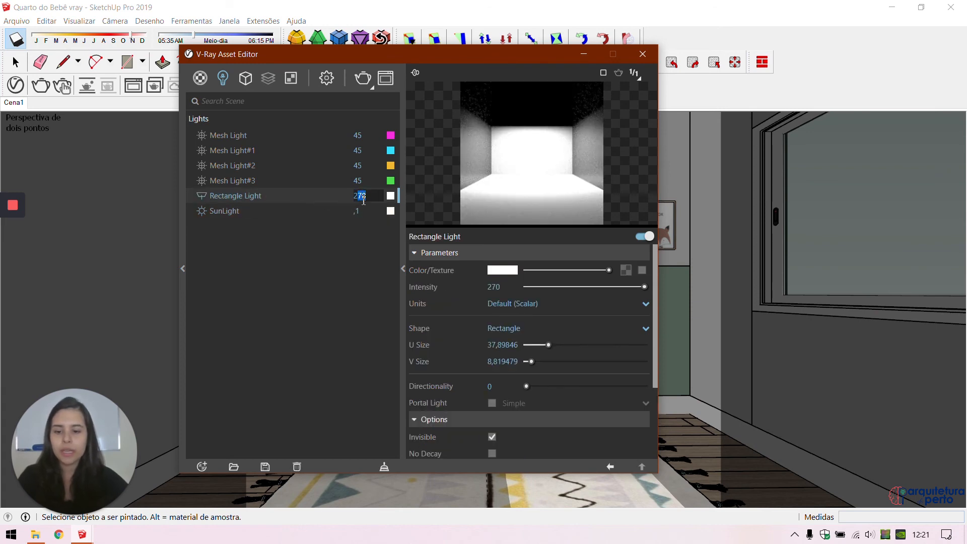
text(45)
key(Return)
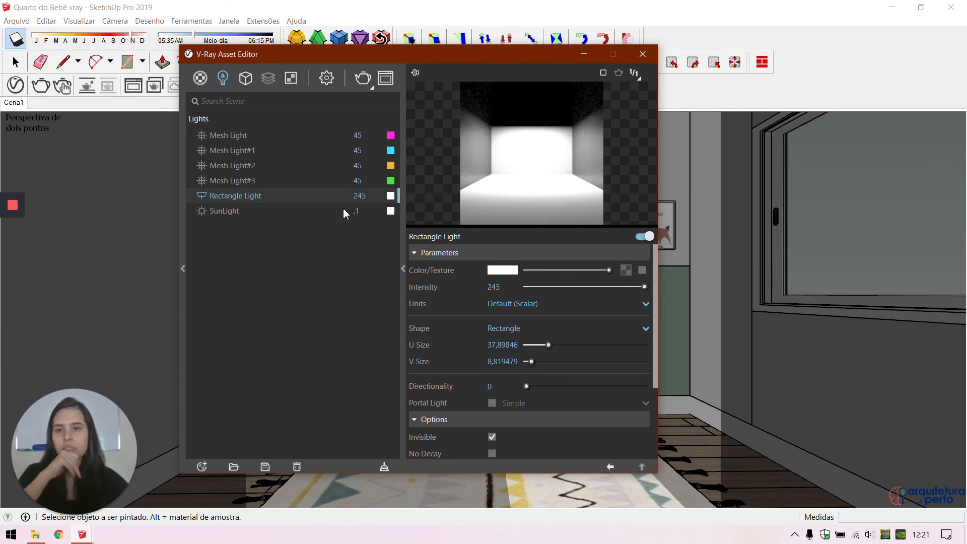
click(642, 54)
Step: Render Cena1 again to check the new sun and rectangle light intensities, and close the frame buffer
click(41, 86)
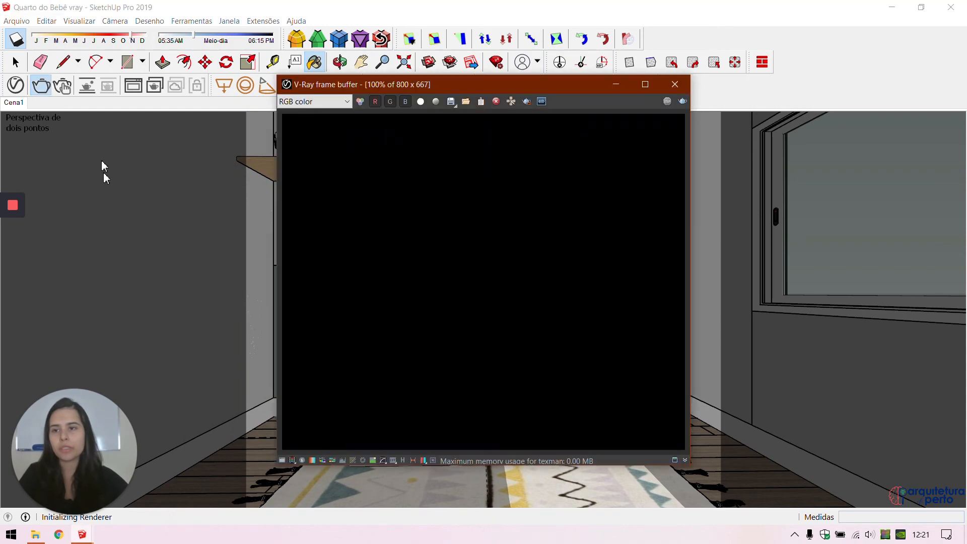
mouse_move(13, 261)
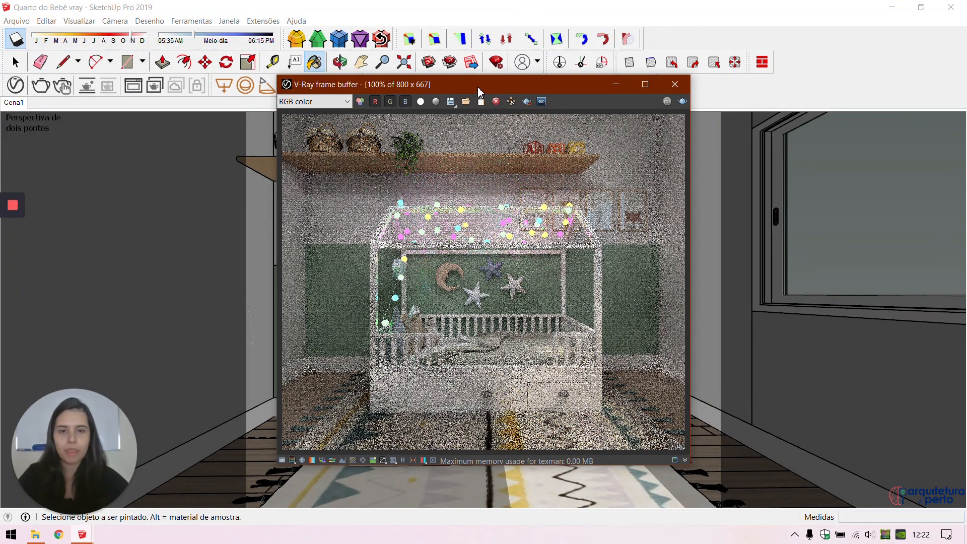
click(675, 84)
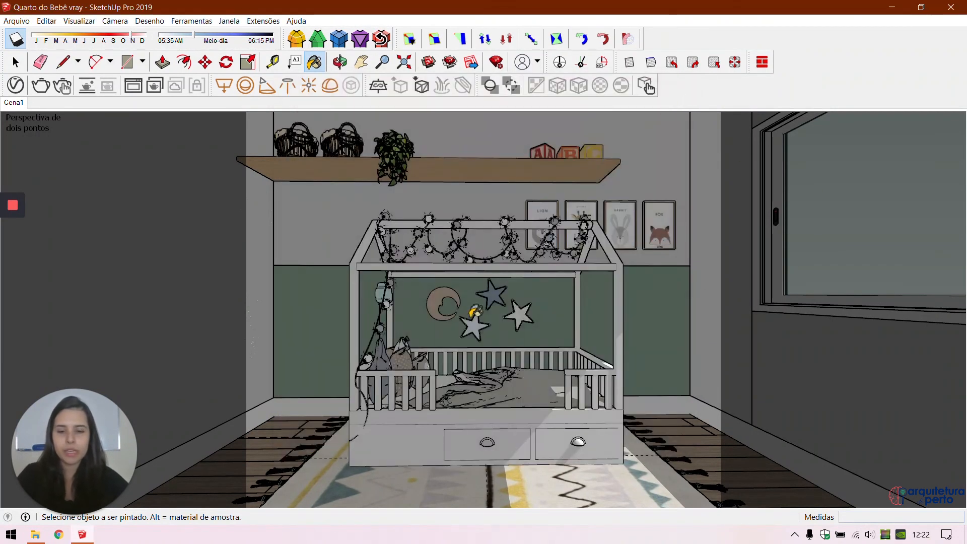
Step: Sample the wood floor material Cor B07 and lower its bump map amount to 0,1
click(15, 62)
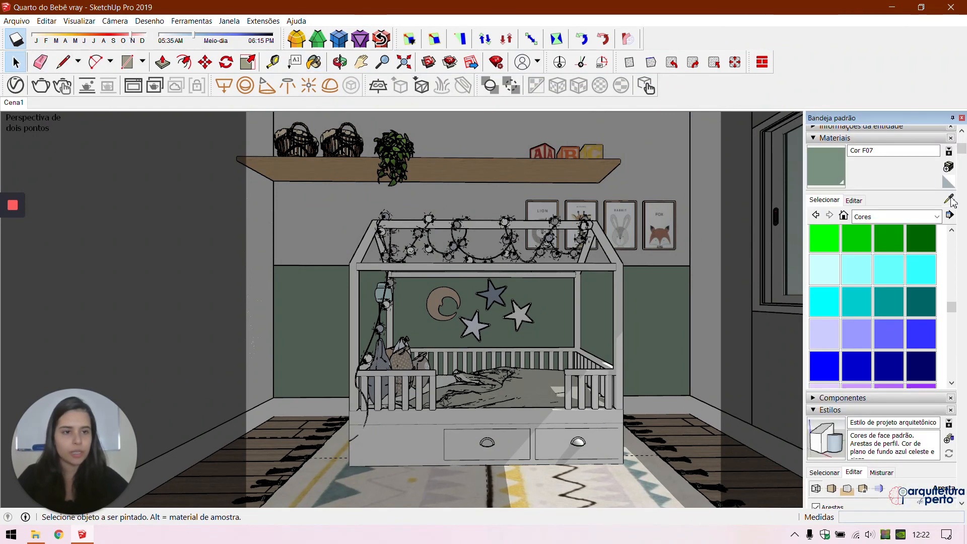
click(949, 199)
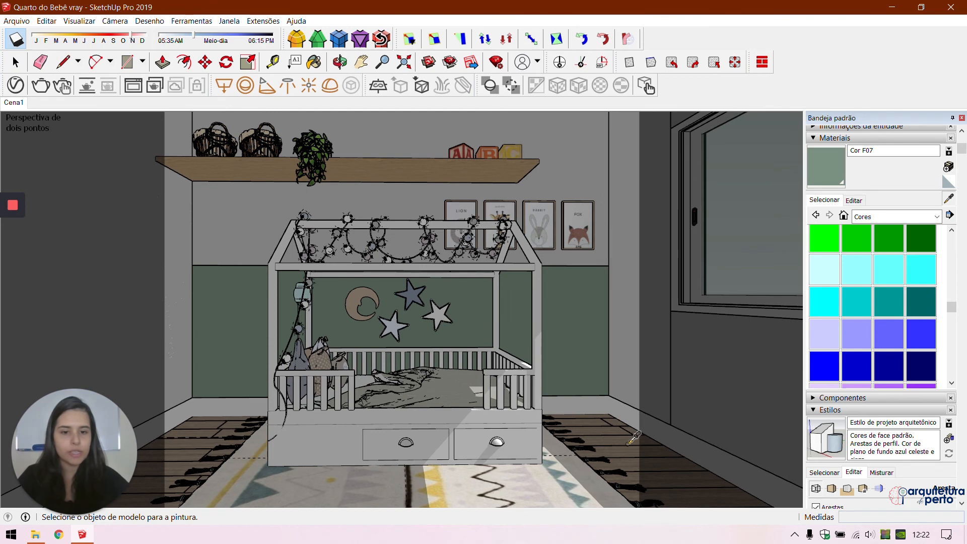
click(626, 440)
click(17, 86)
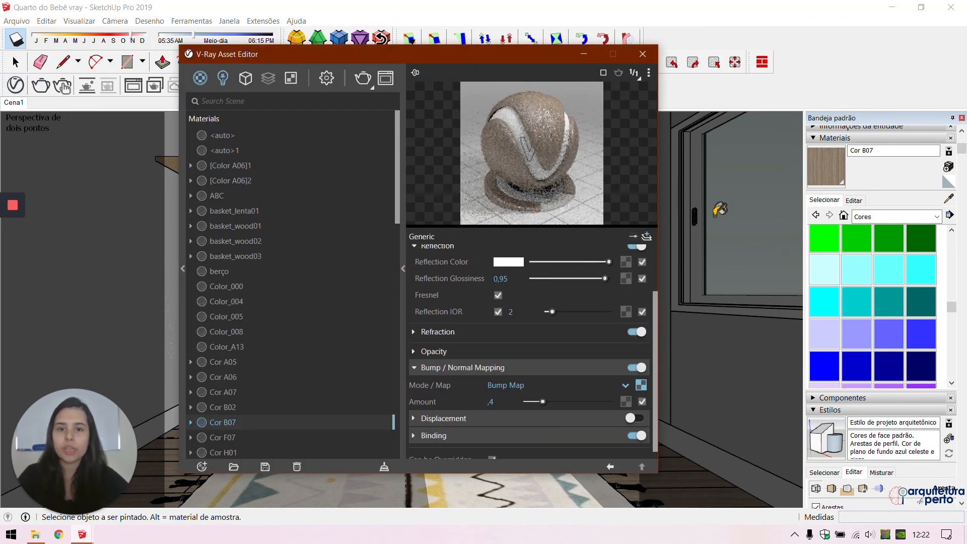
click(498, 402)
text(,1)
key(Return)
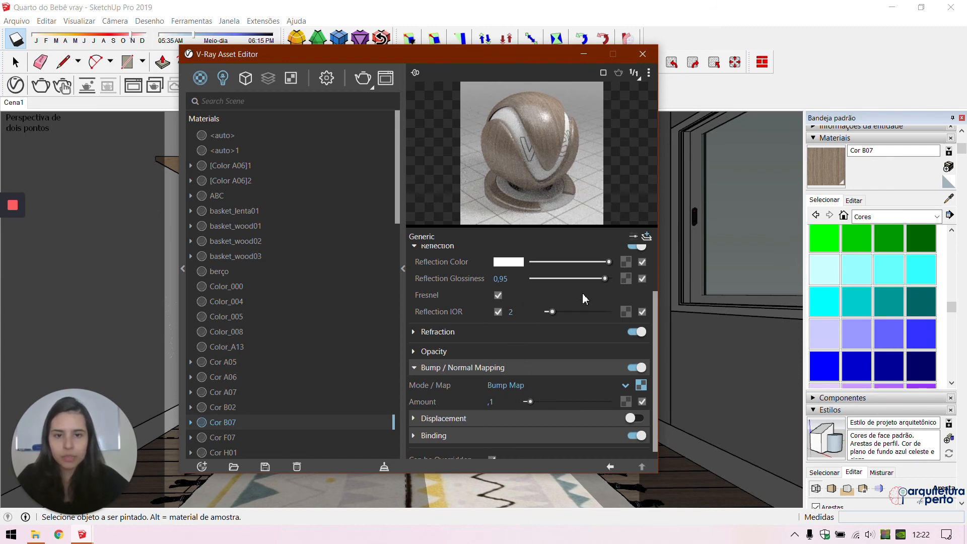
Step: Set the wood floor material's reflection IOR to 2,2, and close the Asset Editor and the materials tray
click(524, 309)
drag(524, 309, 500, 310)
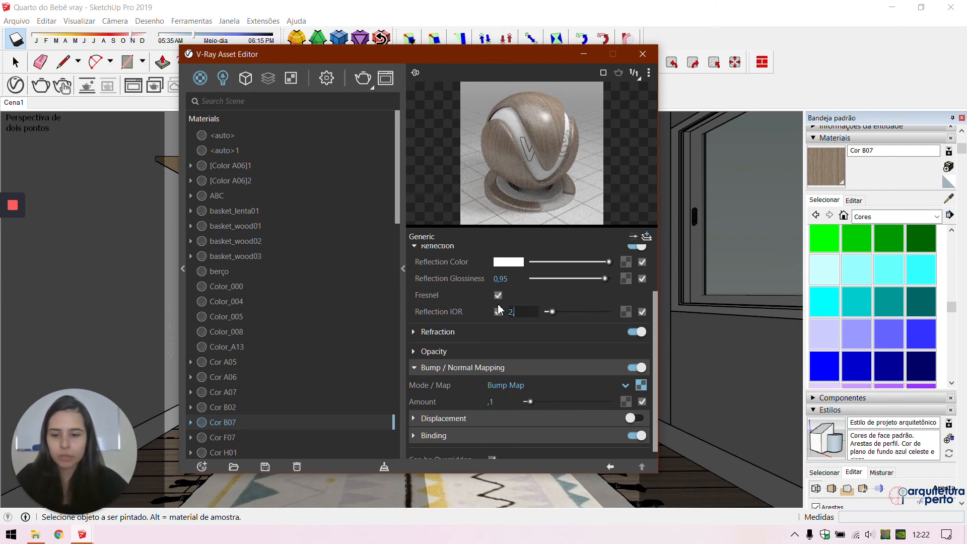
text(,3)
key(Return)
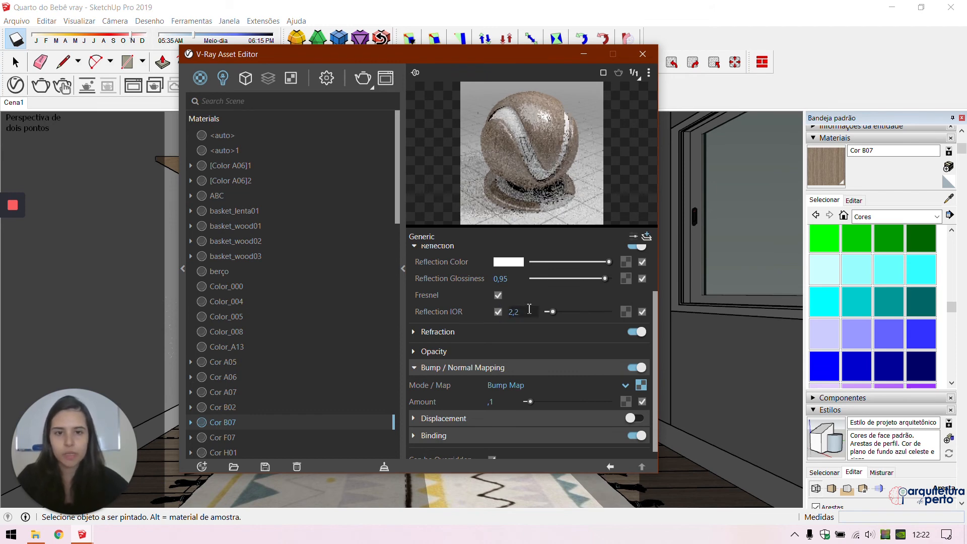
click(642, 54)
click(962, 116)
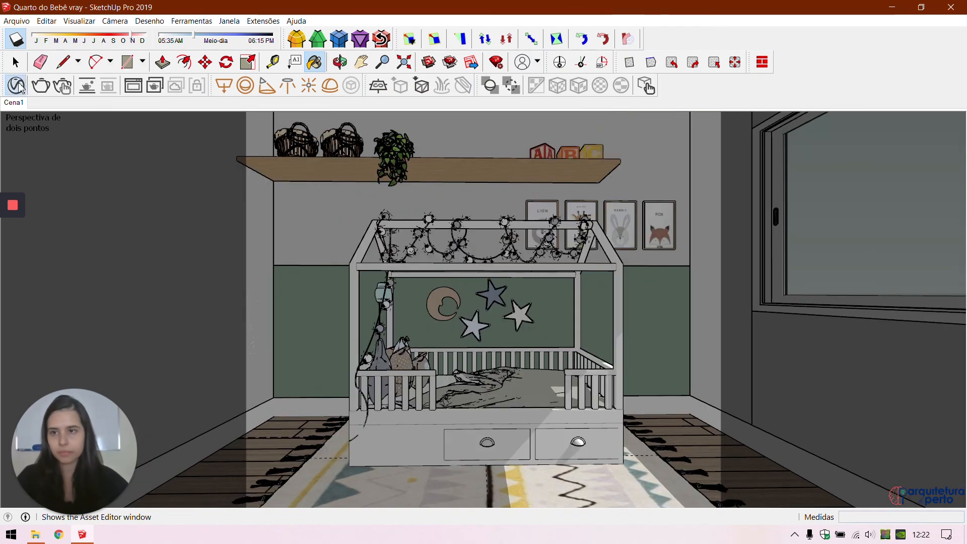
Step: Set the render quality to High in the V-Ray render settings
click(16, 86)
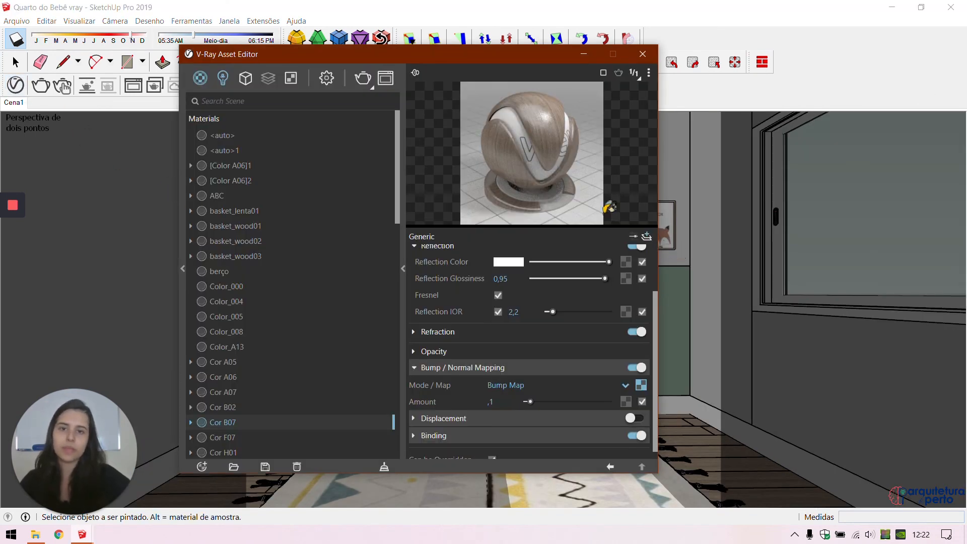
click(326, 79)
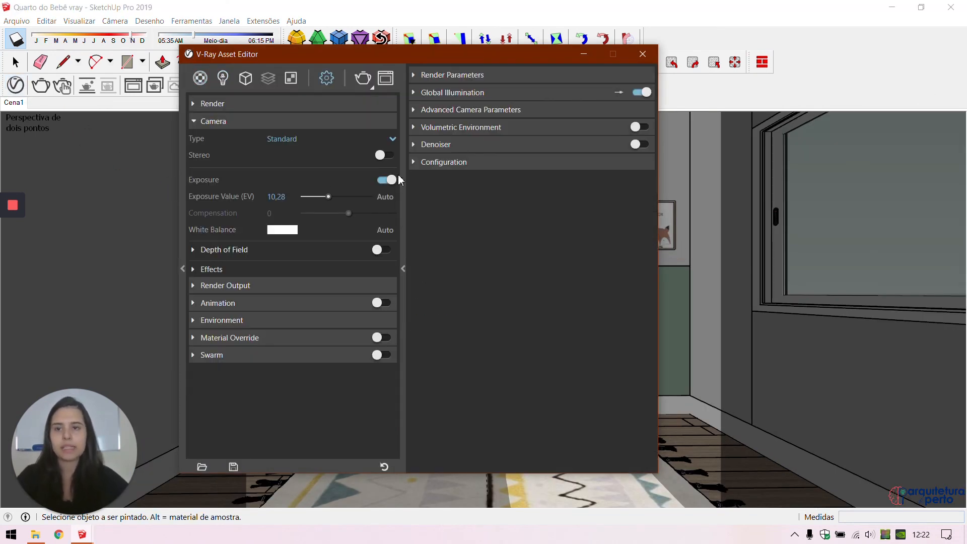
click(217, 122)
click(222, 104)
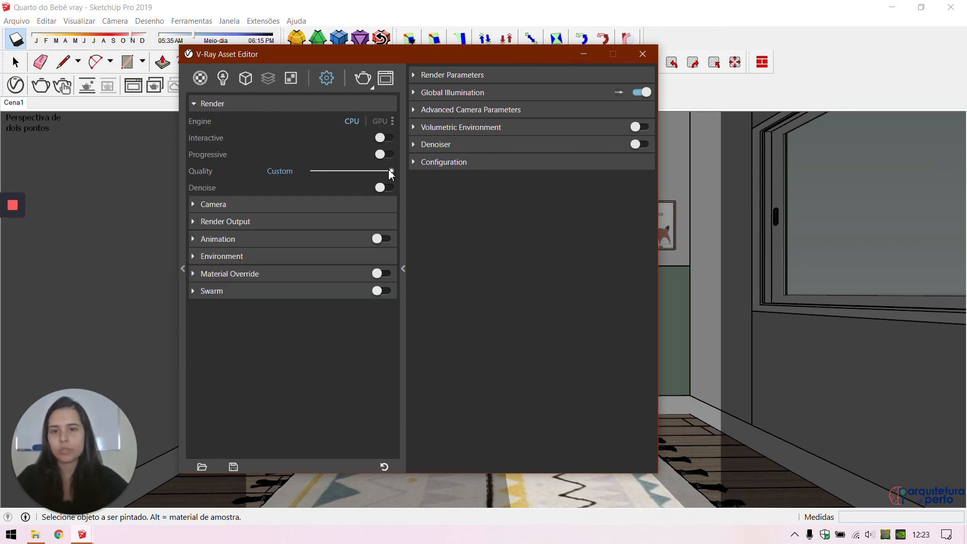
drag(391, 171, 372, 171)
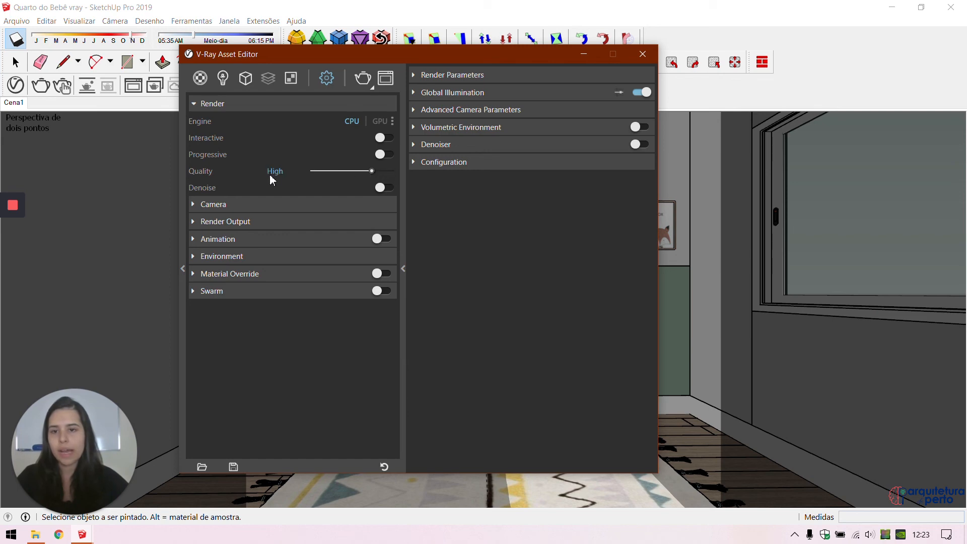
Step: Set the render output image width to 1920 pixels, keeping the custom aspect ratio, and collapse the basic render settings
click(248, 205)
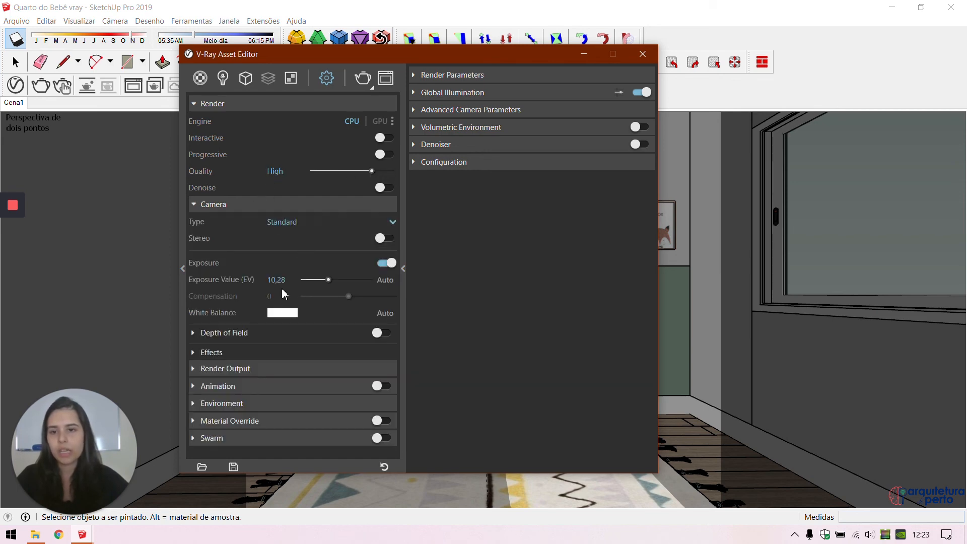
click(233, 204)
click(235, 223)
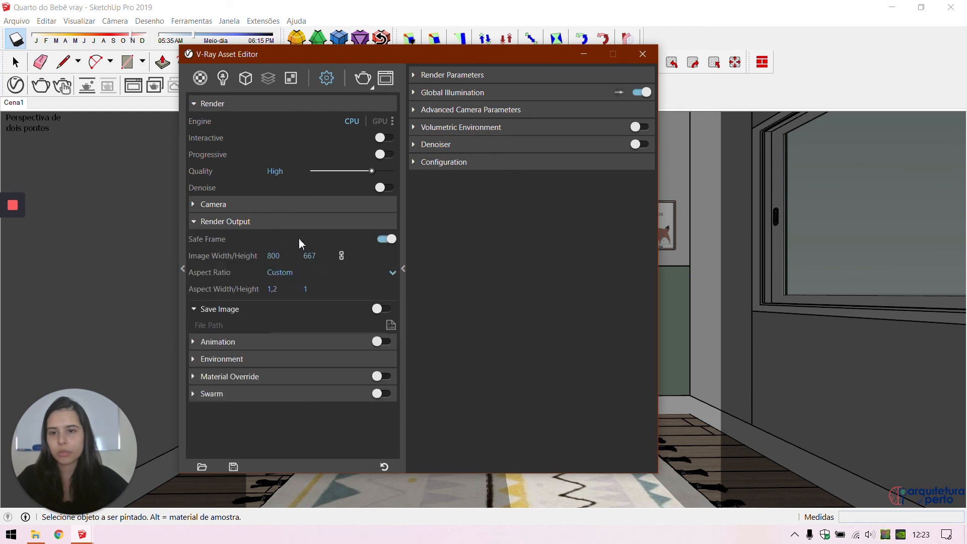
click(275, 256)
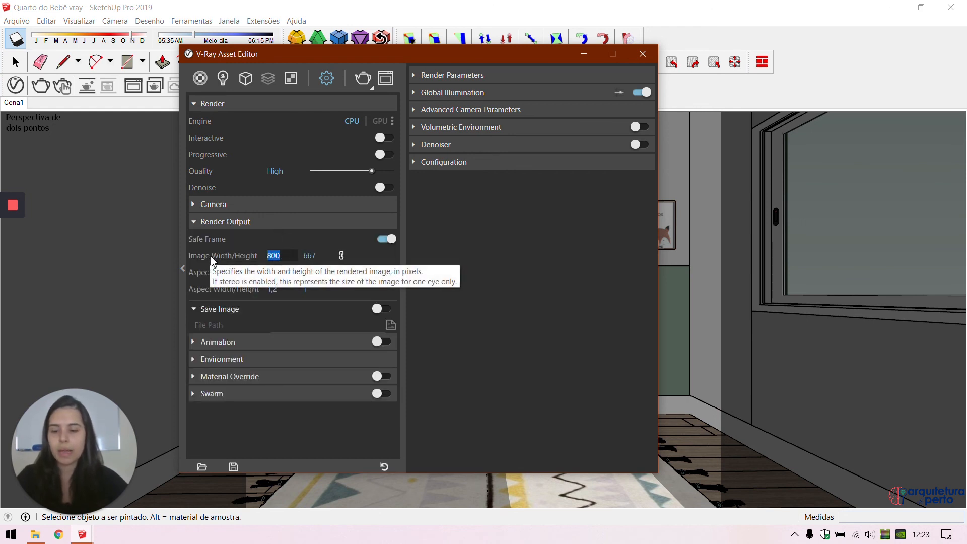
text(1920)
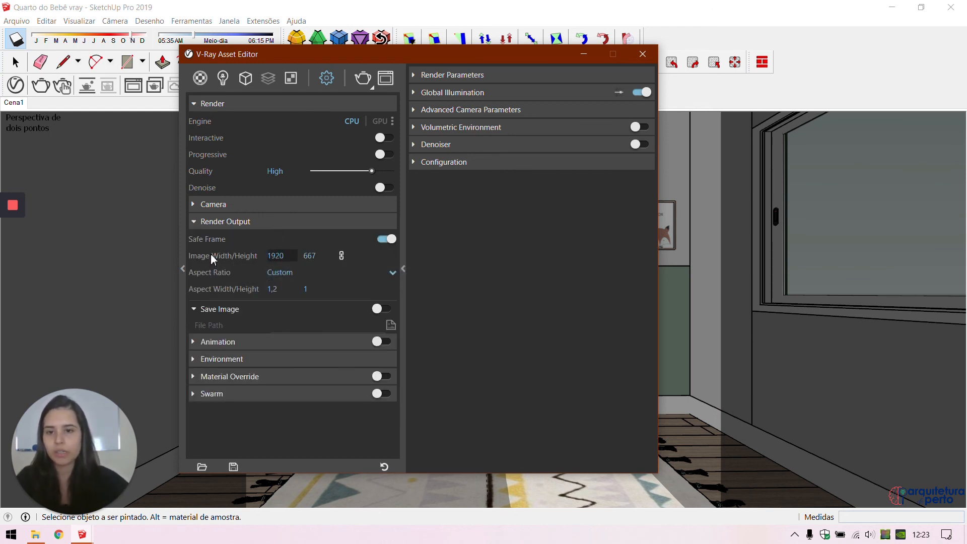
click(481, 294)
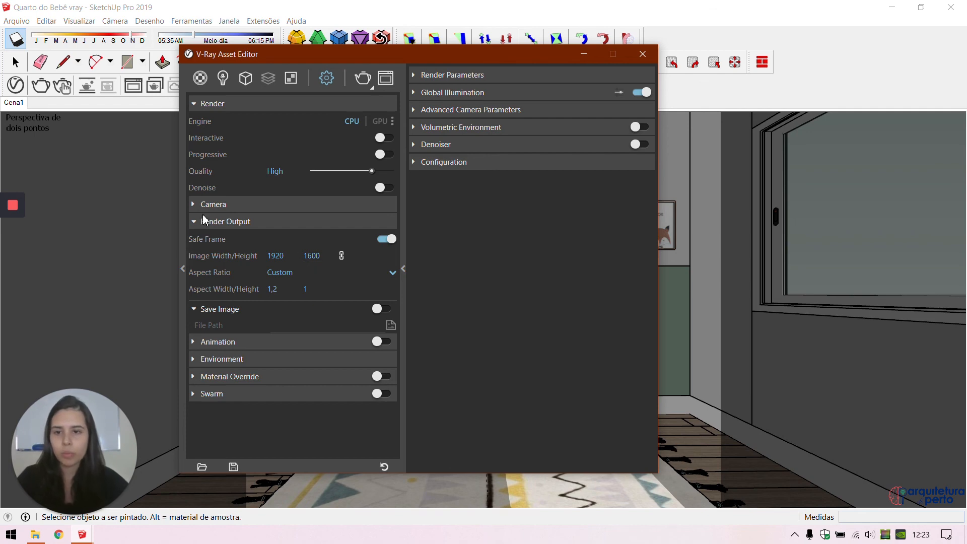
click(225, 222)
click(209, 104)
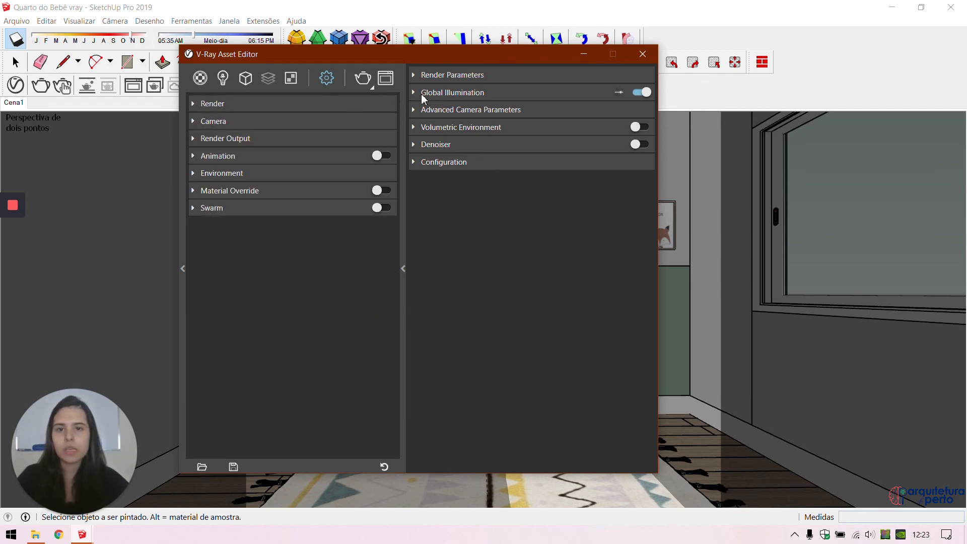
Step: Set the render quality's noise limit to 0,005 and its maximum subdivisions to 48 in the render parameters
click(448, 76)
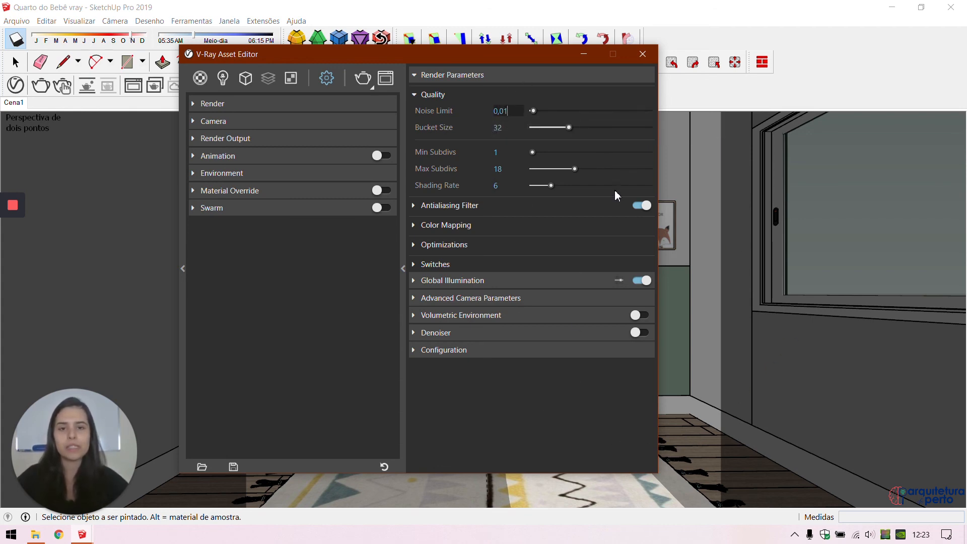
key(BackSpace)
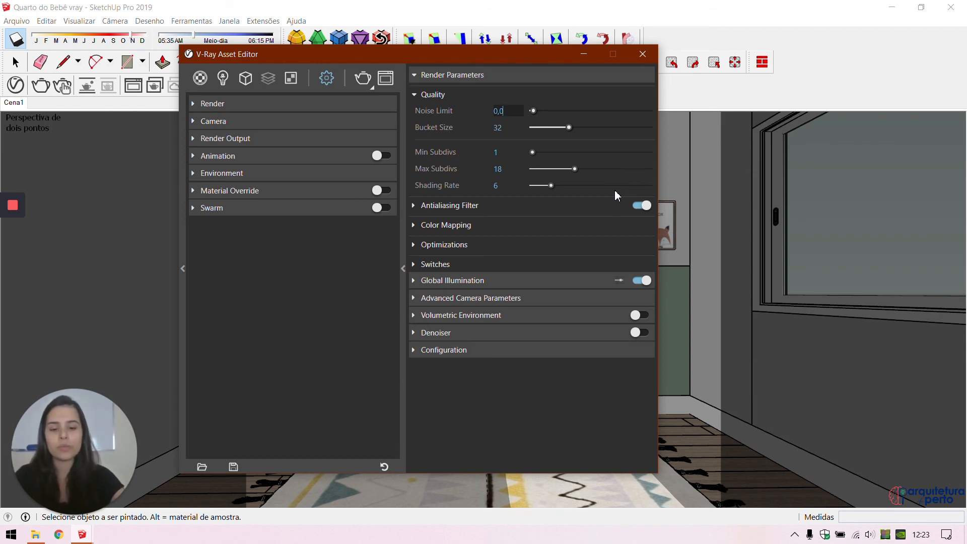
text(05)
key(Return)
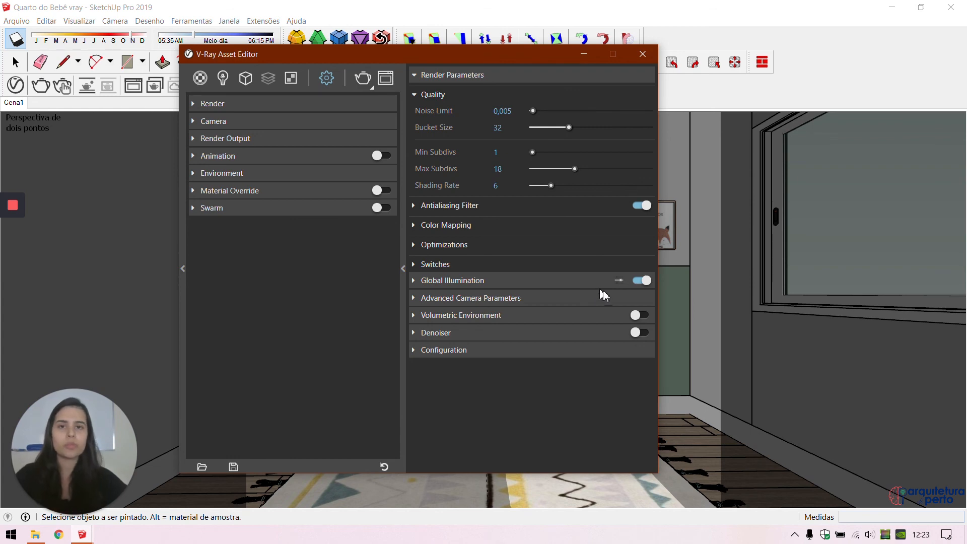
double_click(498, 170)
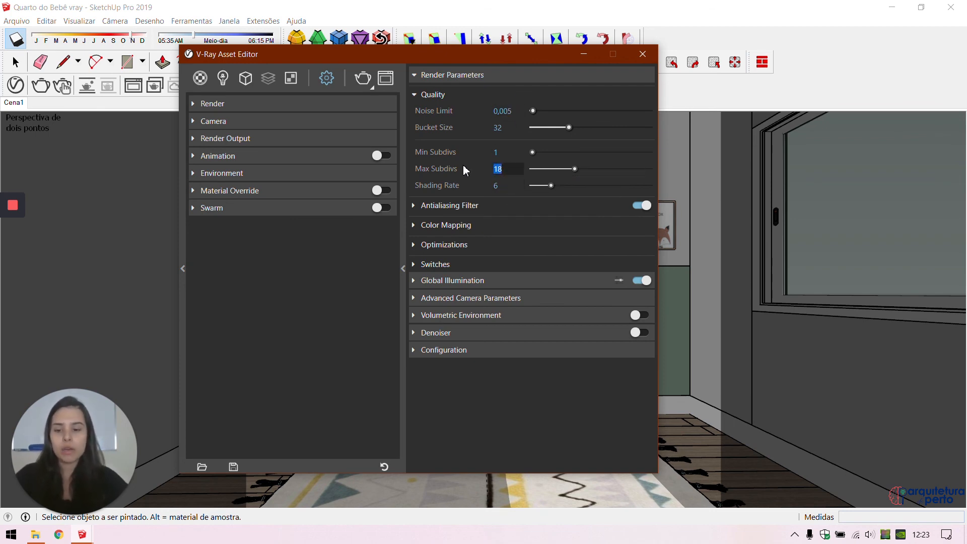
text(48)
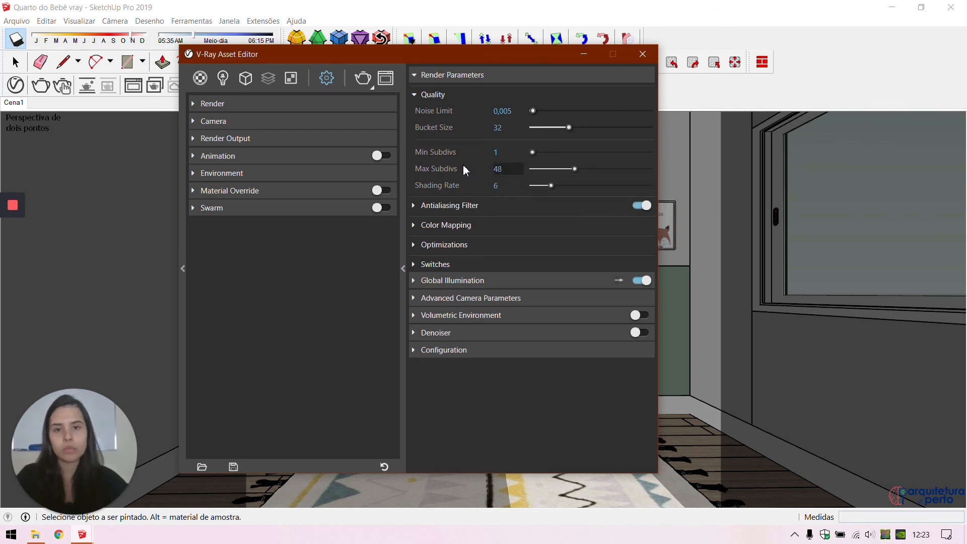
click(303, 340)
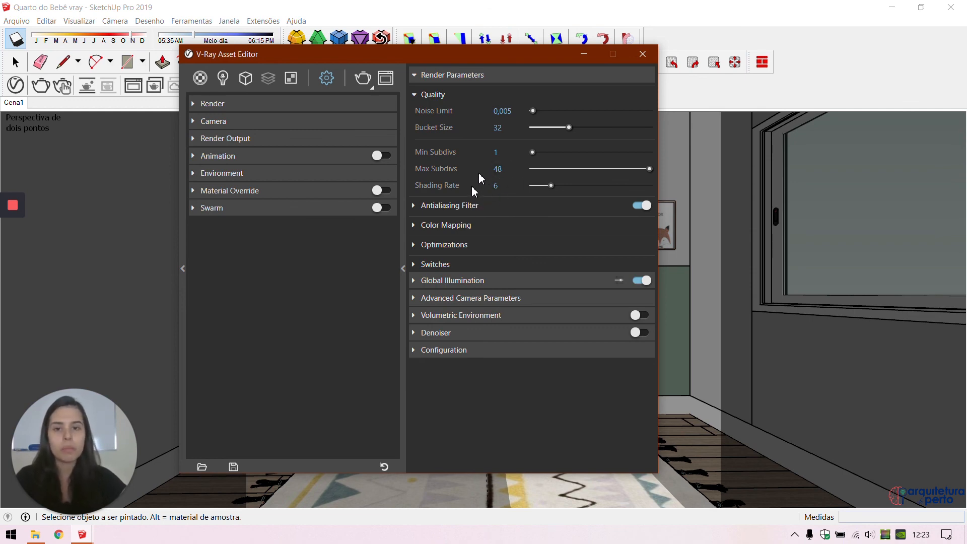
click(519, 207)
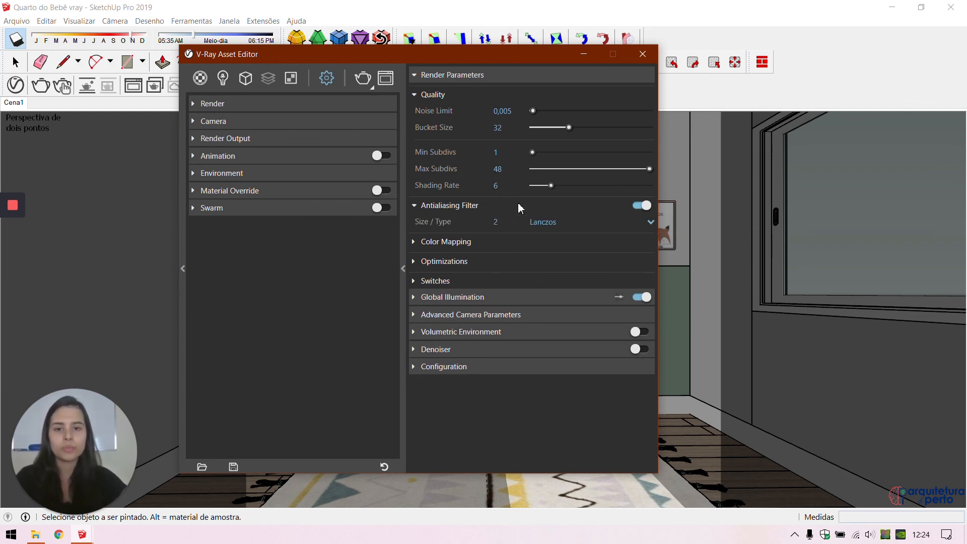
click(521, 207)
click(459, 75)
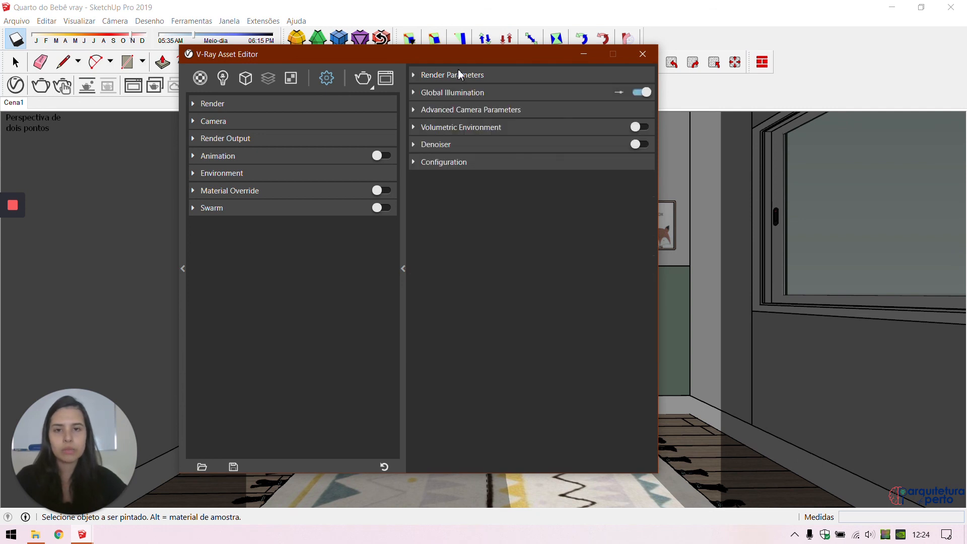
Step: Show the advanced global illumination settings and set the primary rays to Irradiance map
click(458, 93)
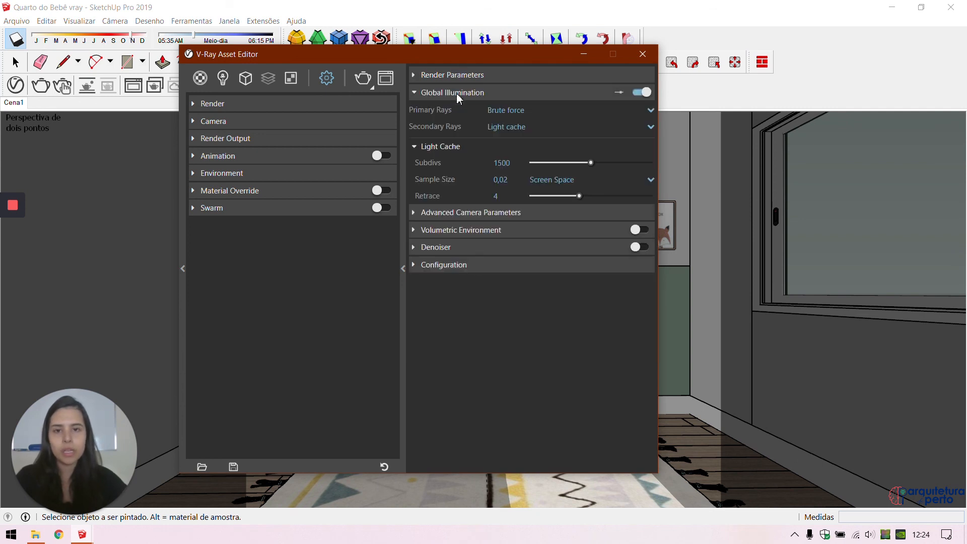
click(619, 93)
click(532, 110)
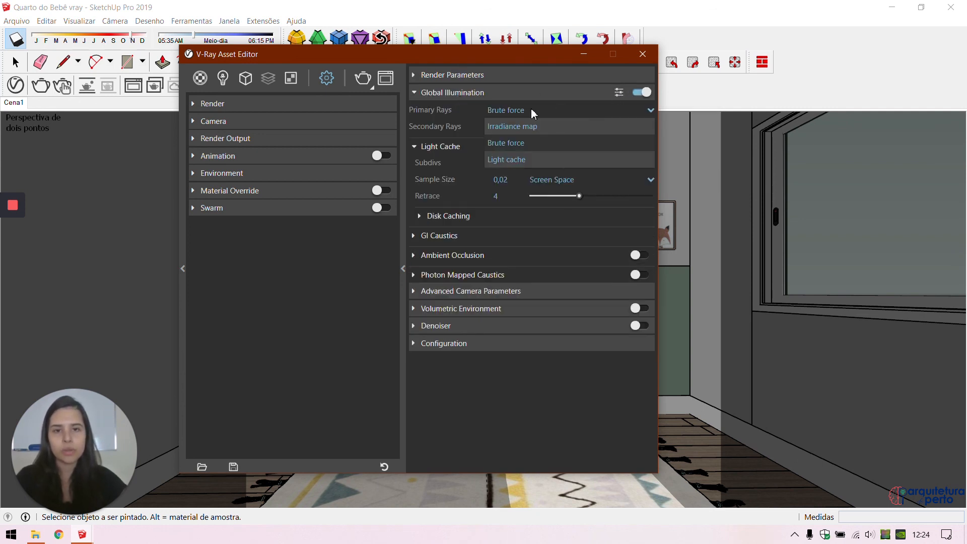
click(518, 128)
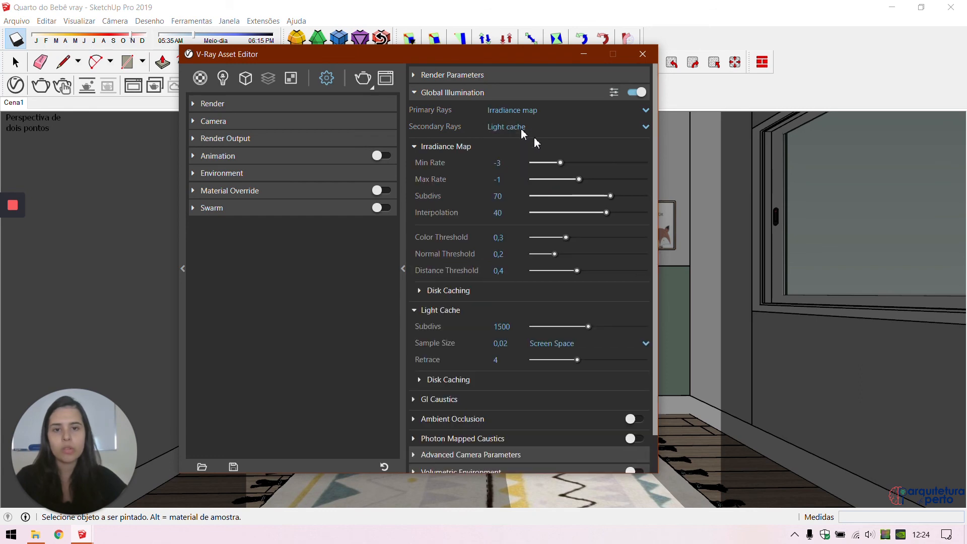
Step: Set the irradiance map's color threshold and normal threshold to 0,4
double_click(495, 195)
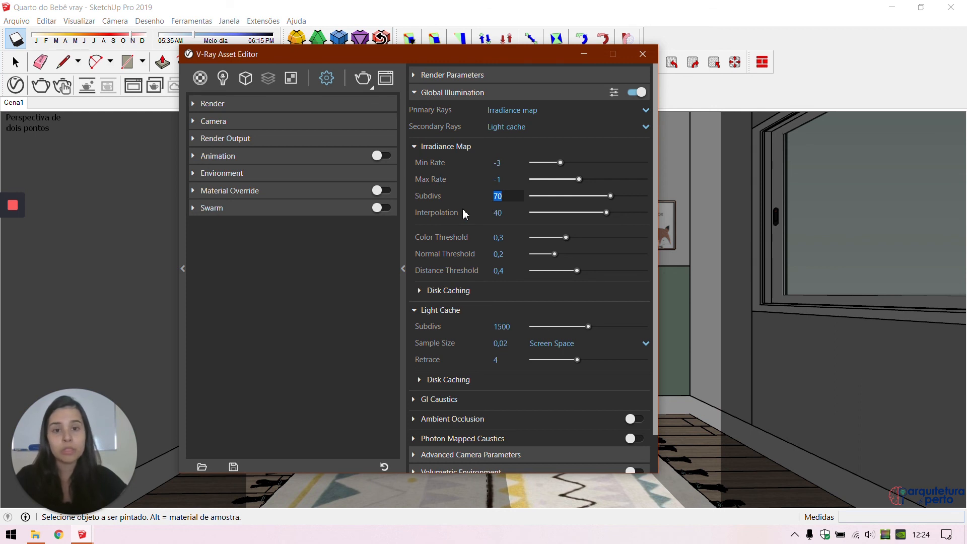
click(308, 301)
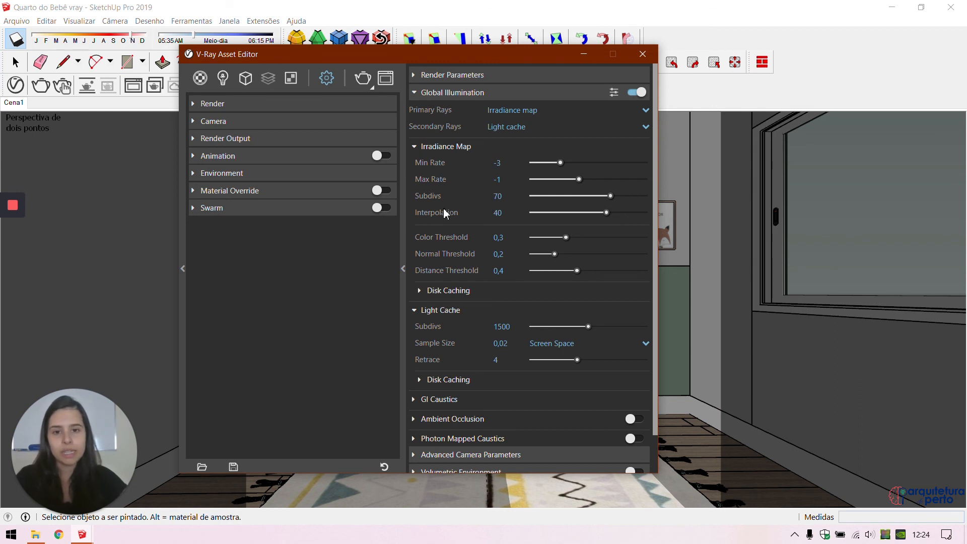
text(4)
click(510, 255)
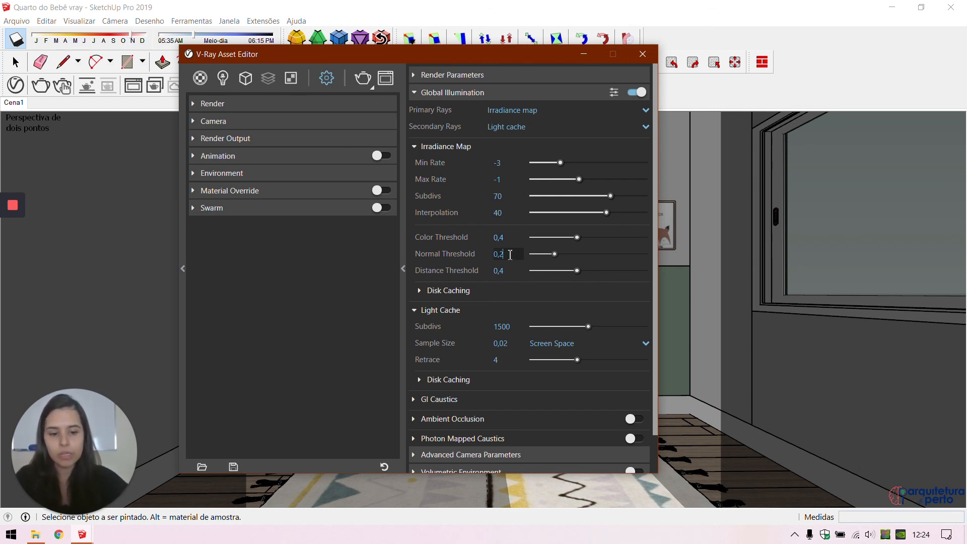
click(516, 274)
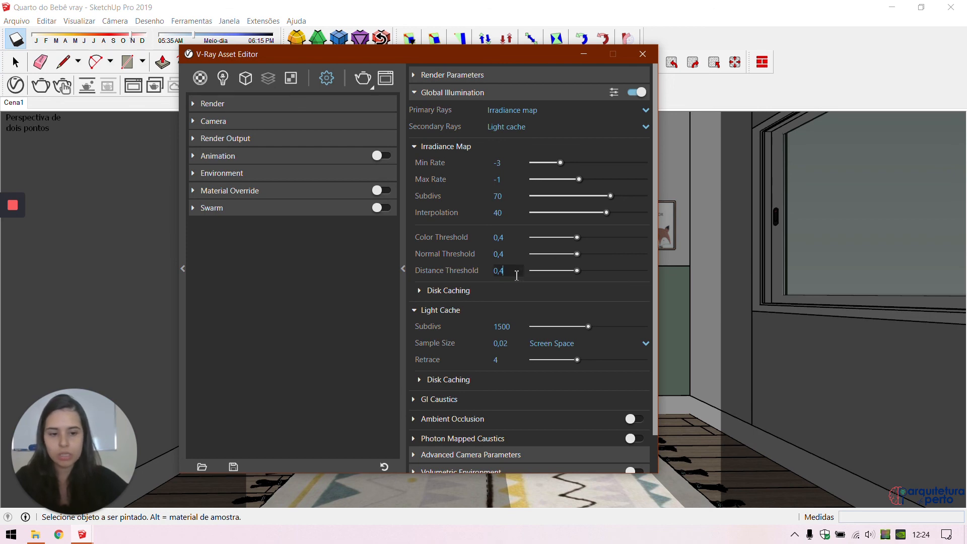
click(318, 328)
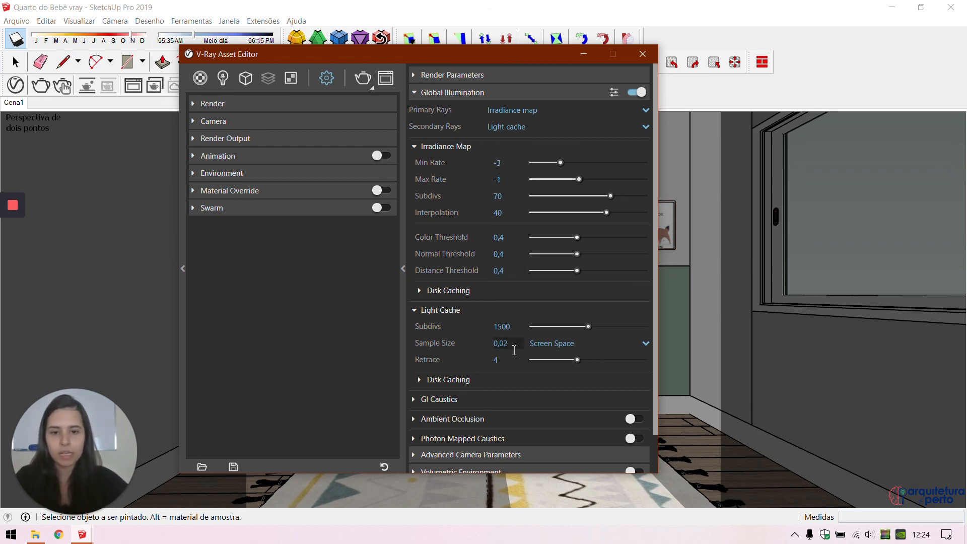
Step: Set the light cache retrace value to 2
drag(510, 359, 479, 357)
text(2)
click(293, 346)
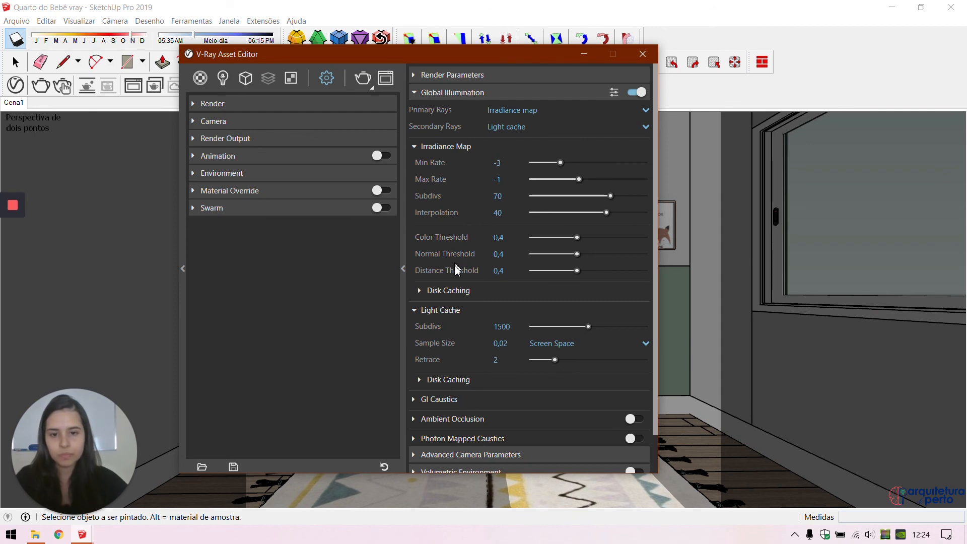
Step: Enable ambient occlusion in the global illumination settings and set its radius to 400
scroll(449, 360, down, 2)
click(454, 376)
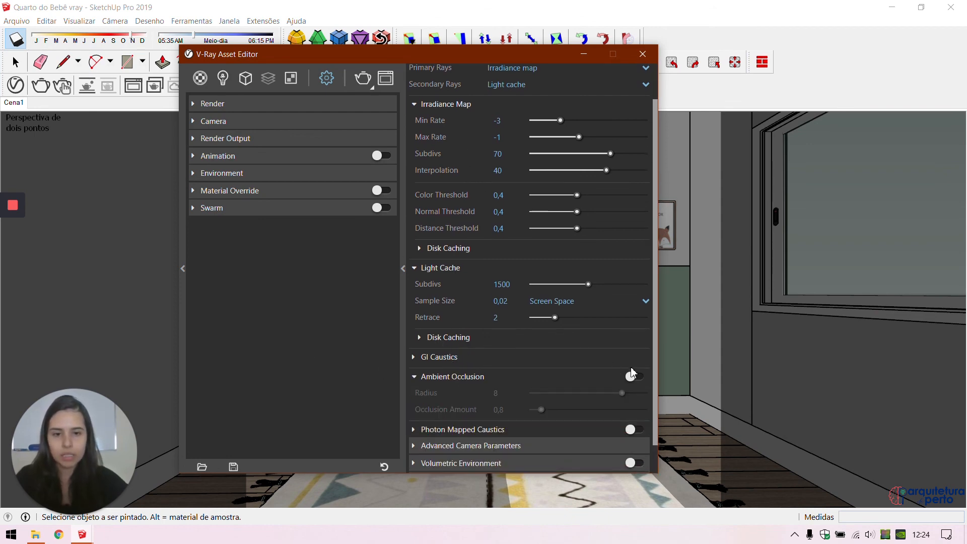
click(632, 376)
double_click(497, 392)
text(400)
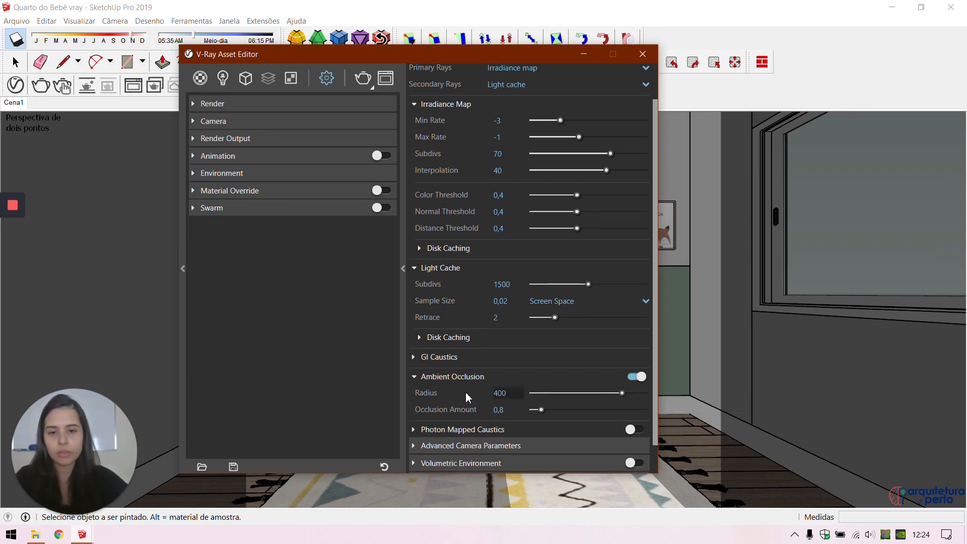
click(278, 373)
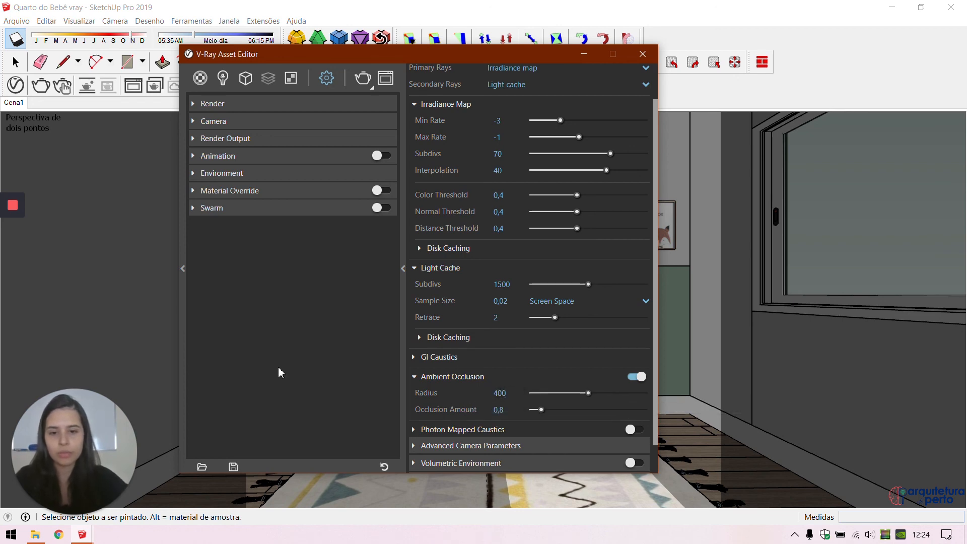
click(442, 355)
click(442, 356)
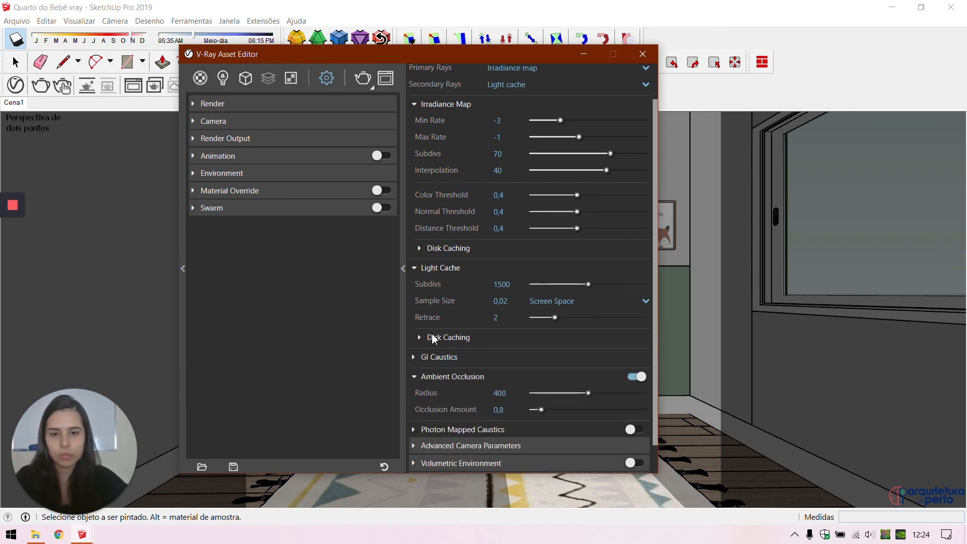
Step: Enable the denoiser with the V-Ray Denoiser engine and set its preset to Mild
scroll(434, 347, down, 2)
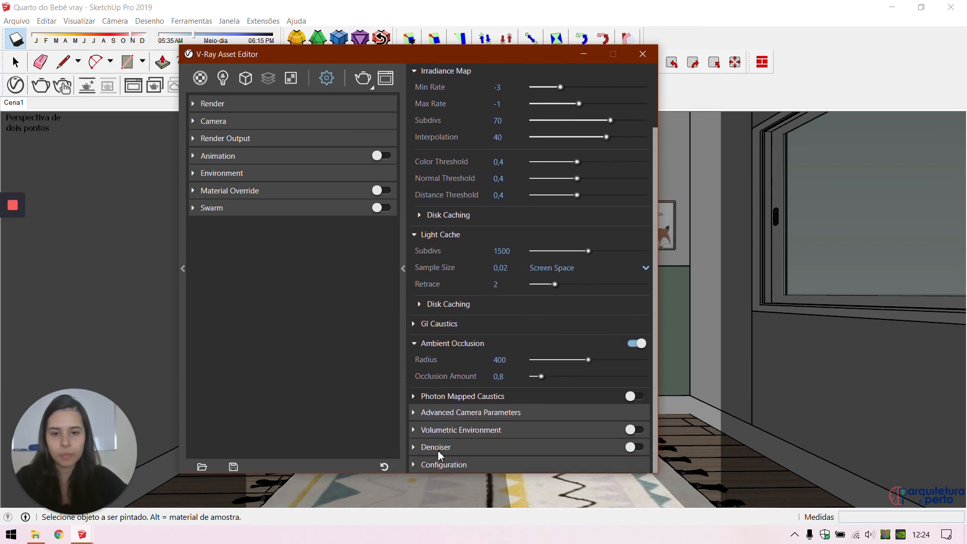
click(438, 452)
click(634, 447)
scroll(498, 433, down, 6)
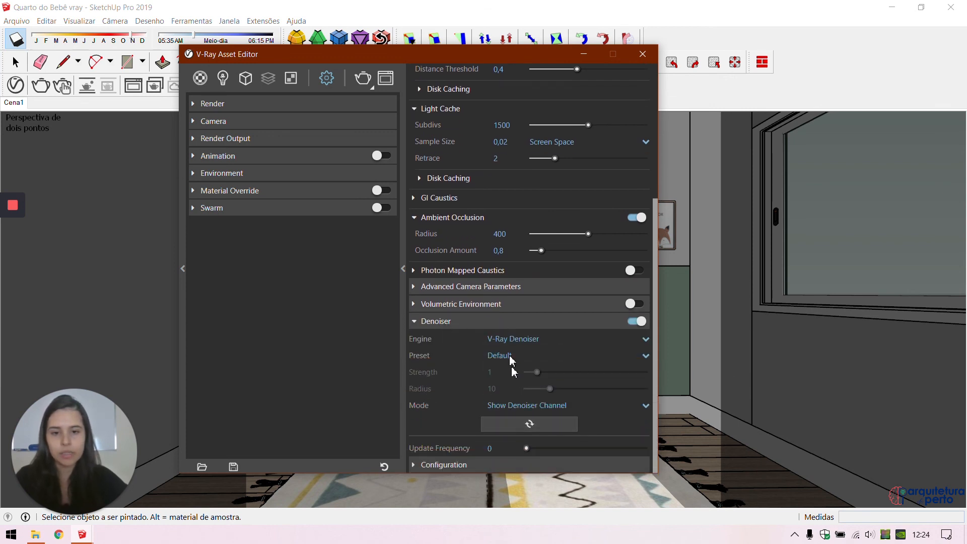
click(506, 359)
click(501, 372)
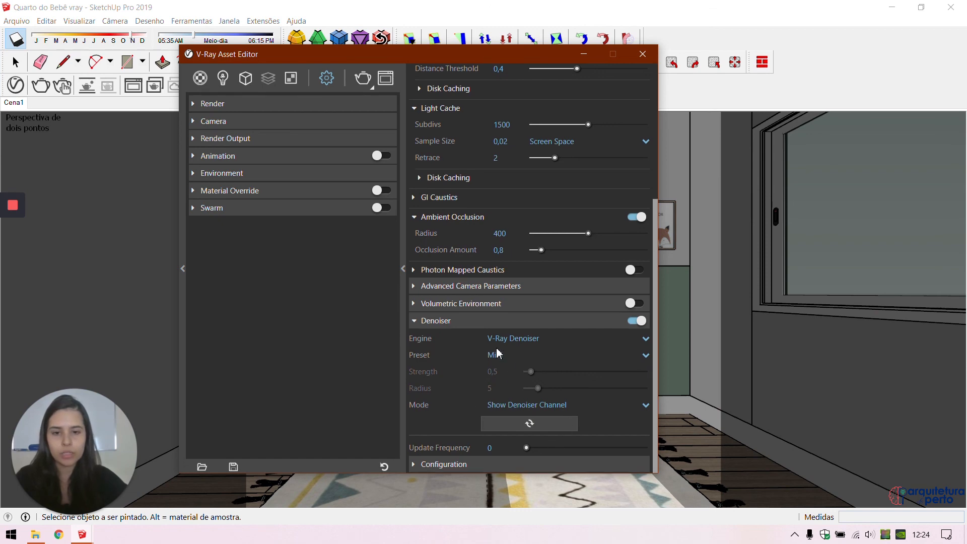
click(466, 318)
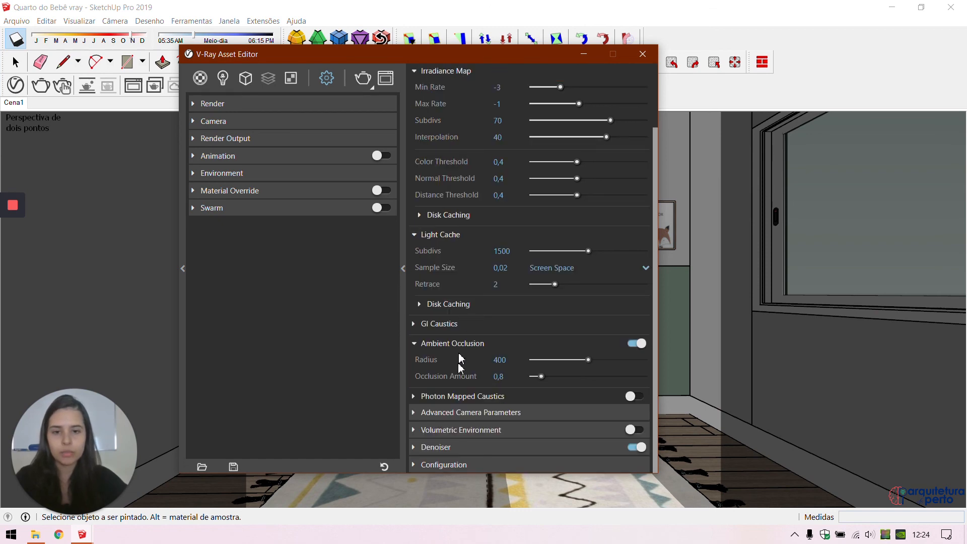
Step: Try a color threshold of 0,3 for the irradiance map and set it back to 0,4
click(458, 412)
scroll(446, 333, up, 3)
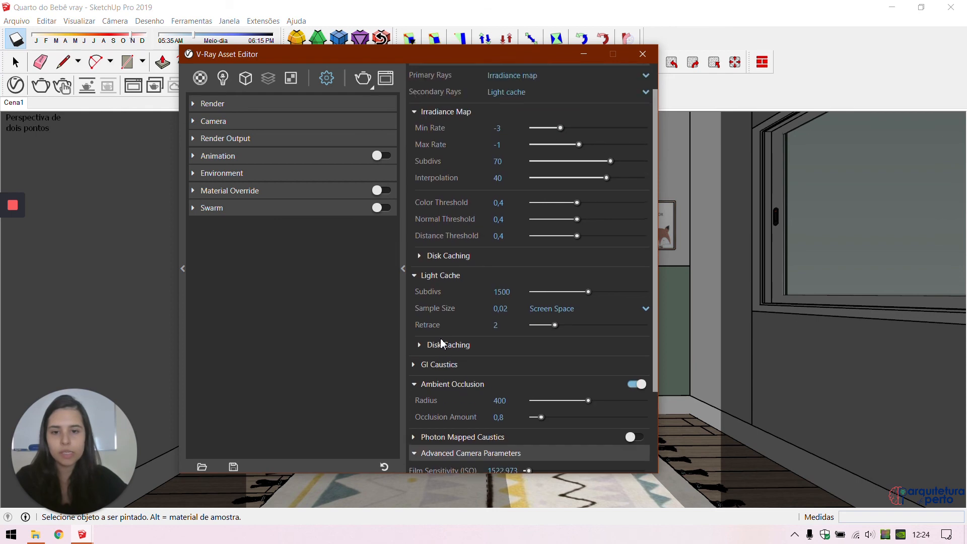
scroll(441, 343, up, 2)
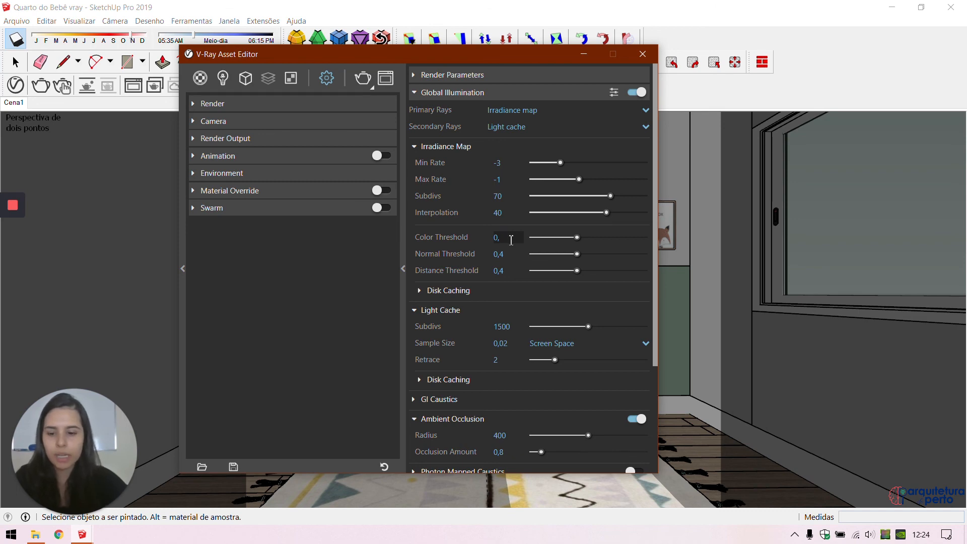
text(3)
click(347, 271)
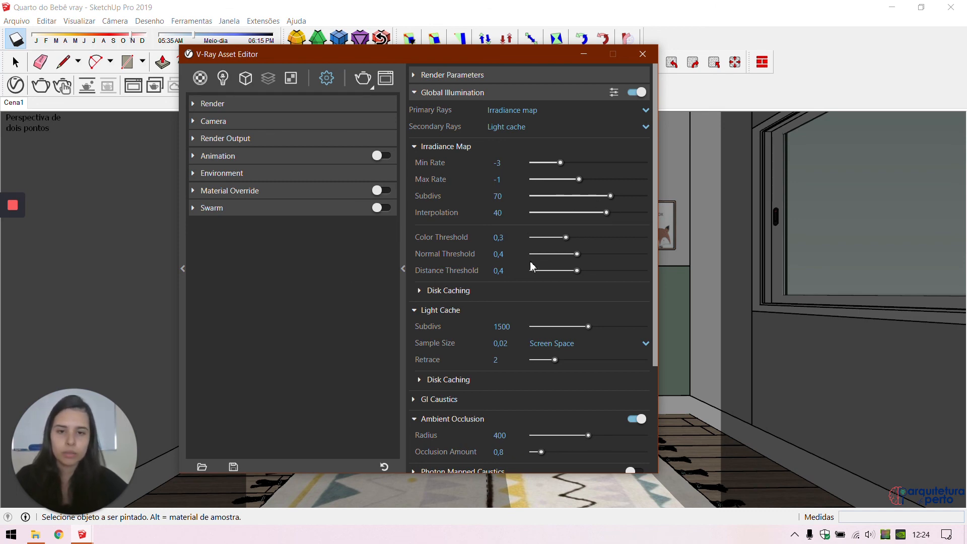
click(515, 233)
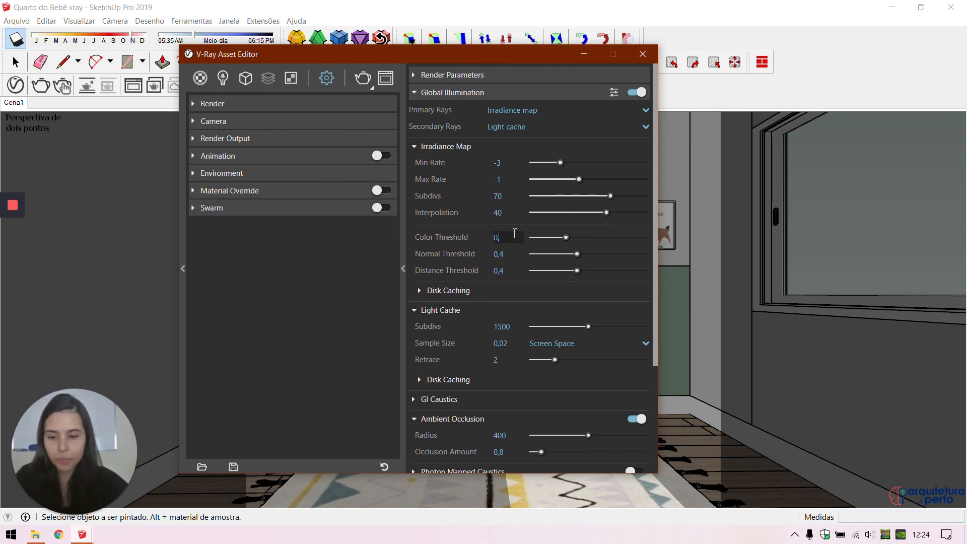
text(4)
Step: Set the irradiance map's normal threshold and distance threshold to 0,3
click(502, 256)
key(BackSpace)
text(3)
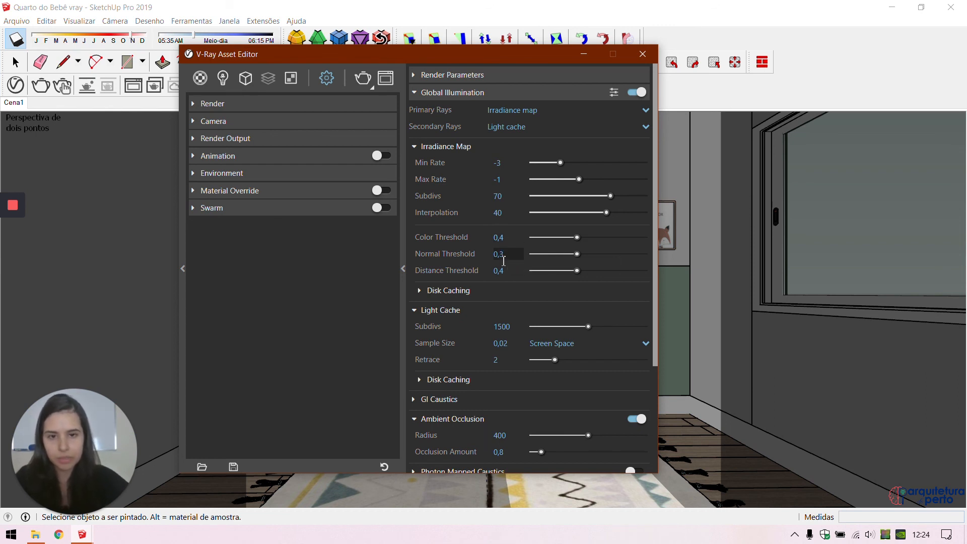
click(512, 272)
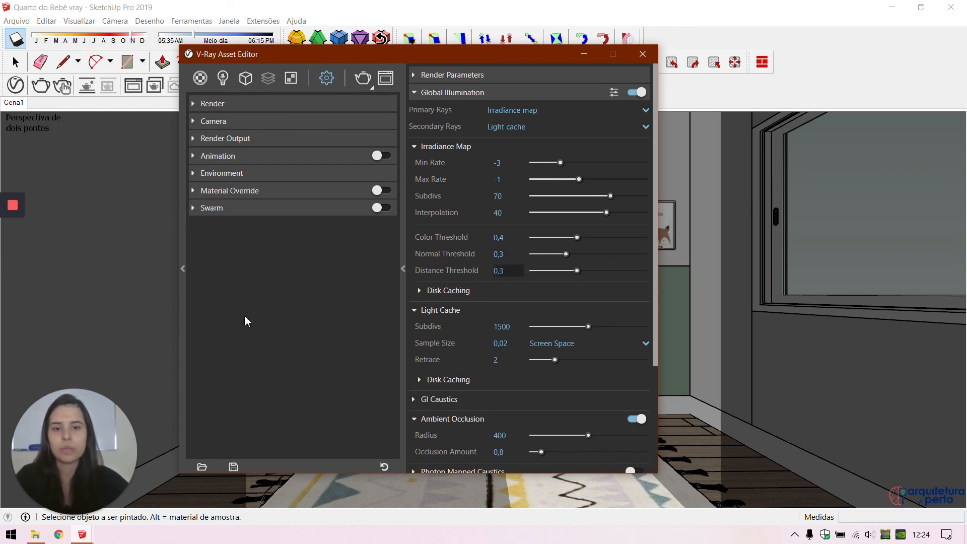
click(318, 298)
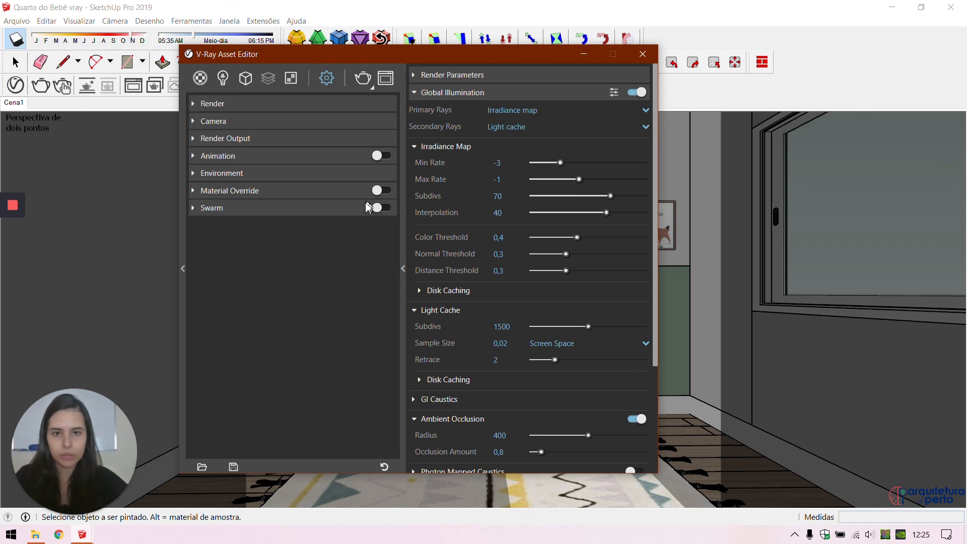
Step: Set the light cache subdivs to 1600
click(501, 326)
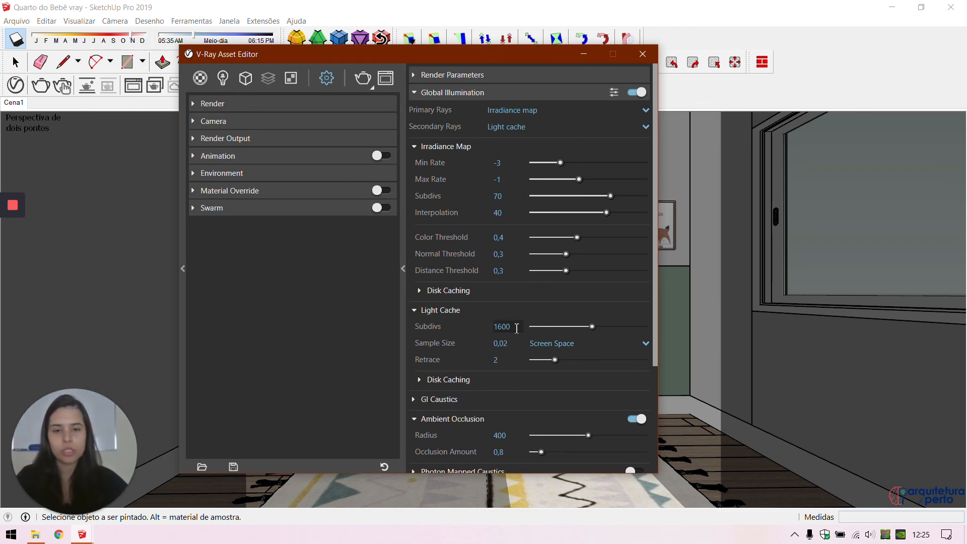
click(497, 360)
click(476, 368)
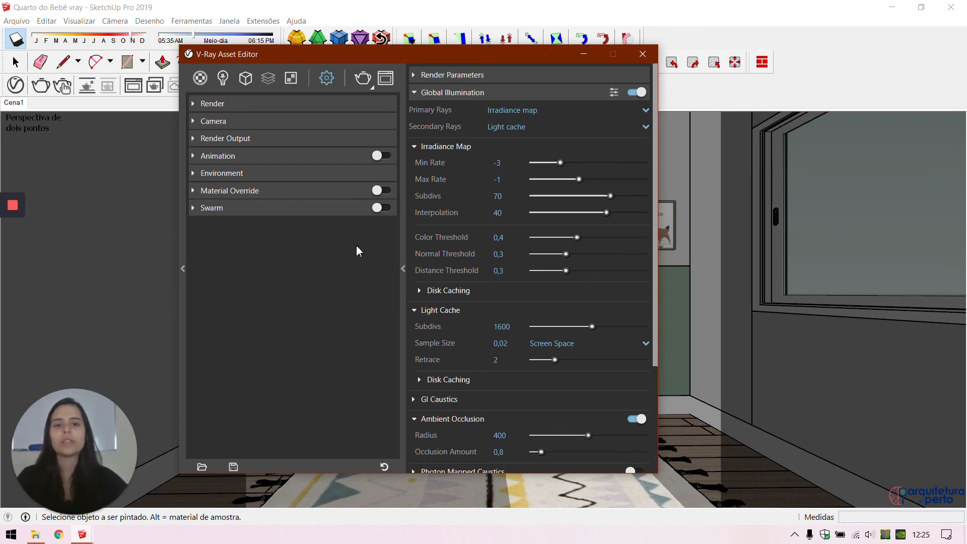
Step: Collapse the global illumination and advanced camera settings and close the V-Ray Asset Editor
click(447, 94)
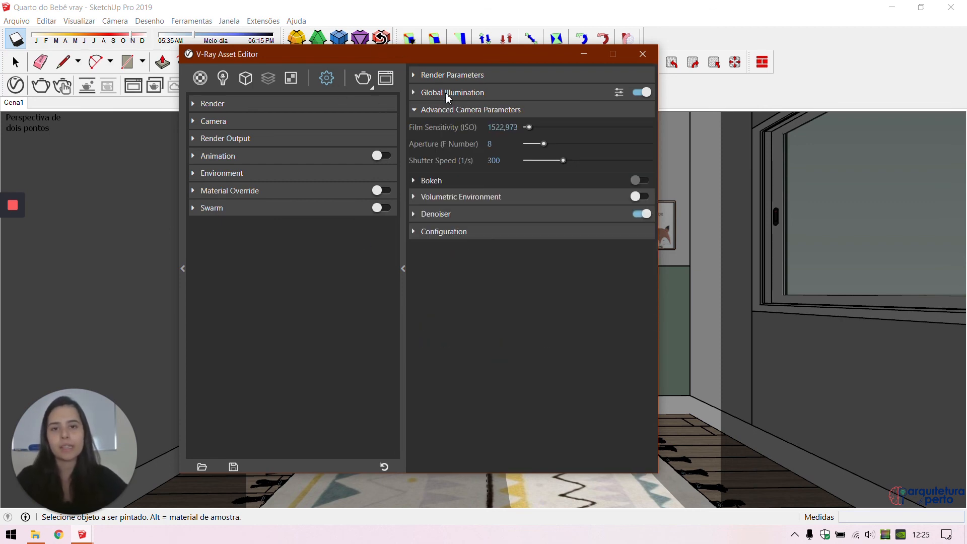
click(431, 109)
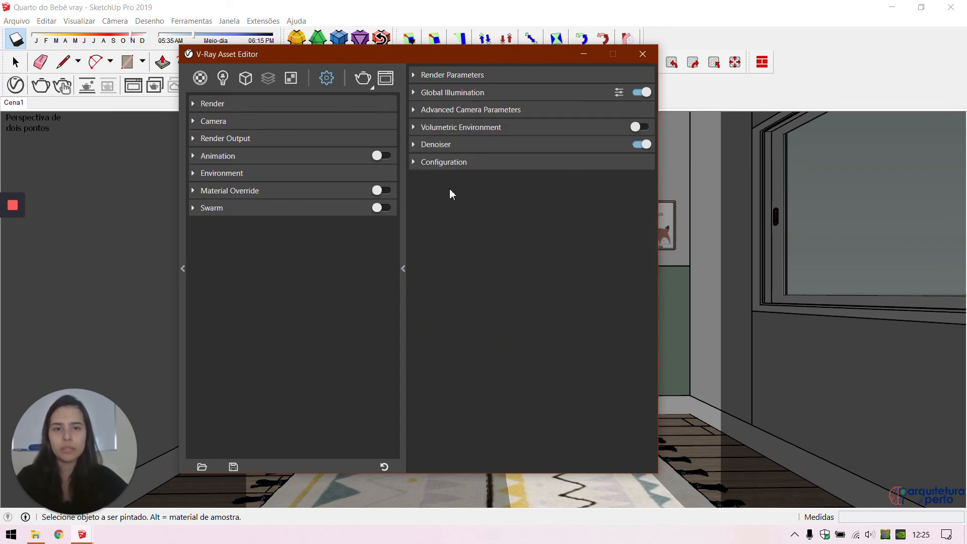
click(642, 53)
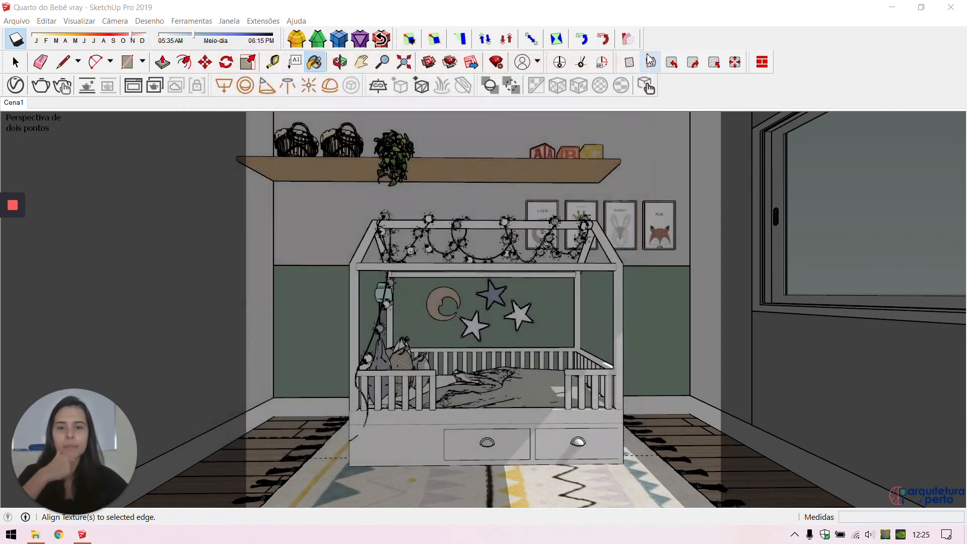